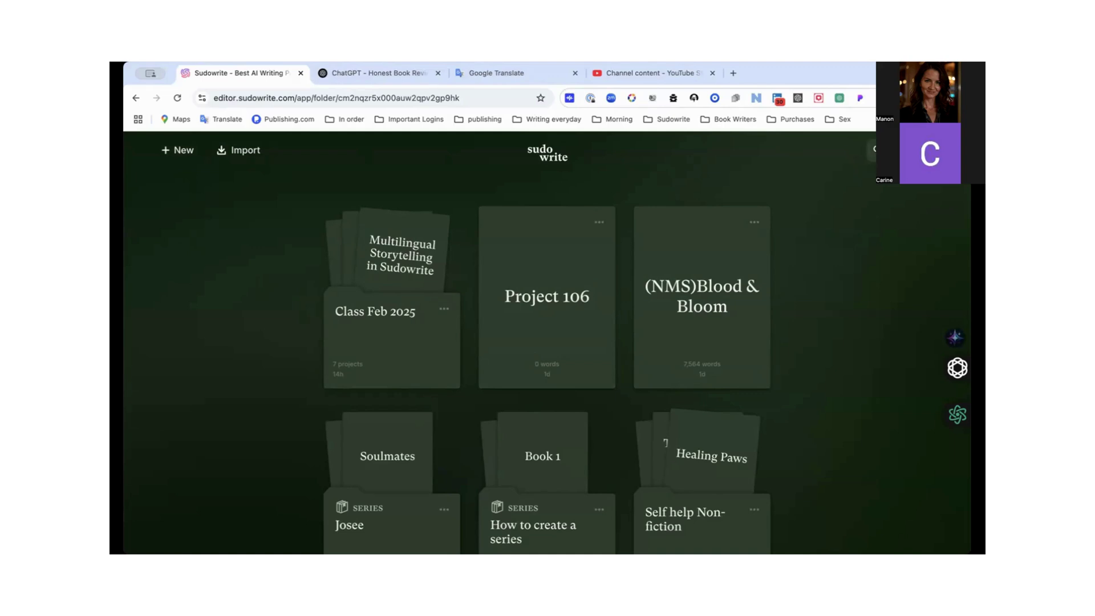
# - Browse the project library down through the older projects and back to the most recent ones
pyautogui.scroll(-15, 724, 261)
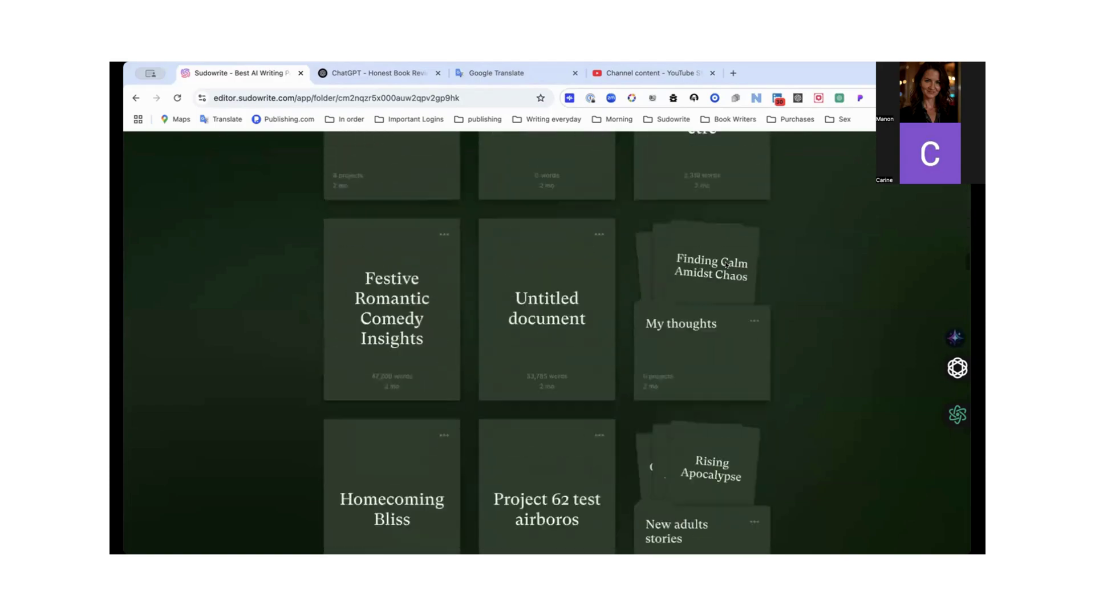
pyautogui.scroll(-20, 726, 264)
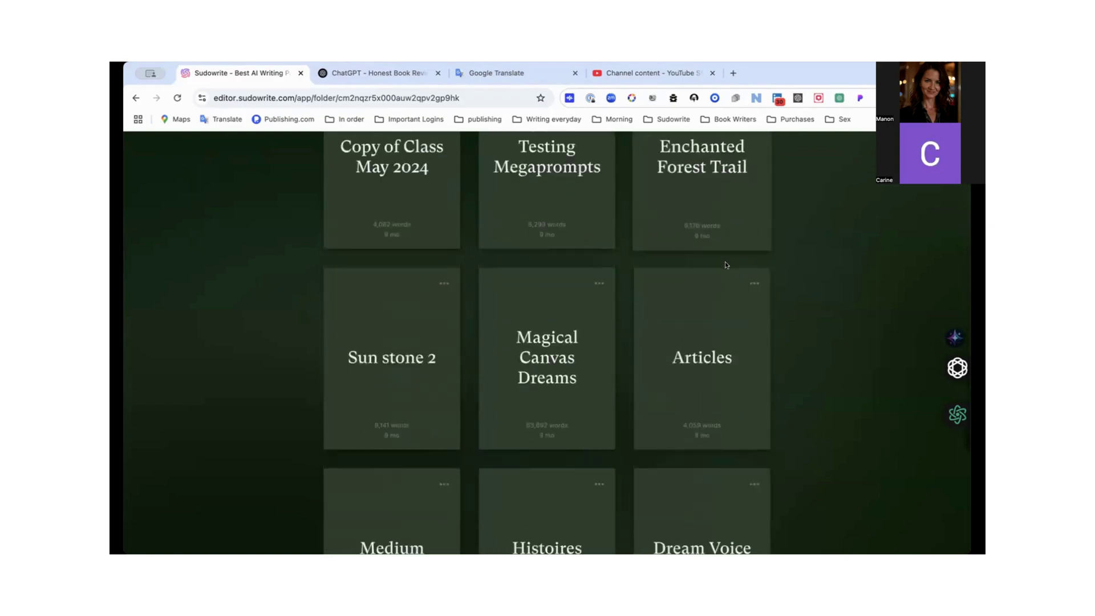
pyautogui.scroll(-10, 726, 264)
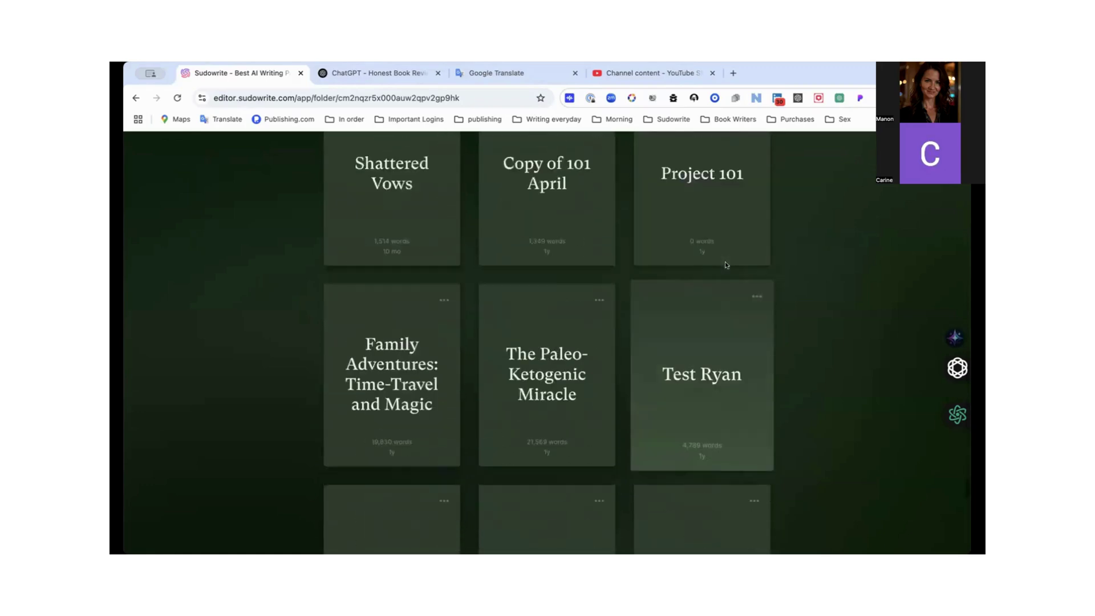
pyautogui.scroll(20, 724, 261)
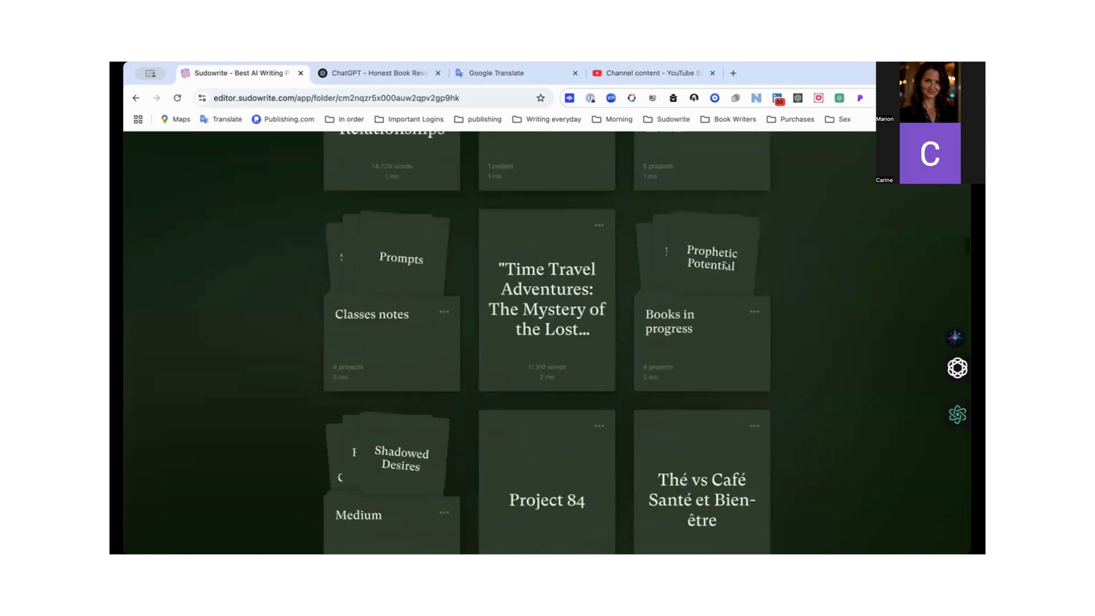
pyautogui.scroll(8, 724, 261)
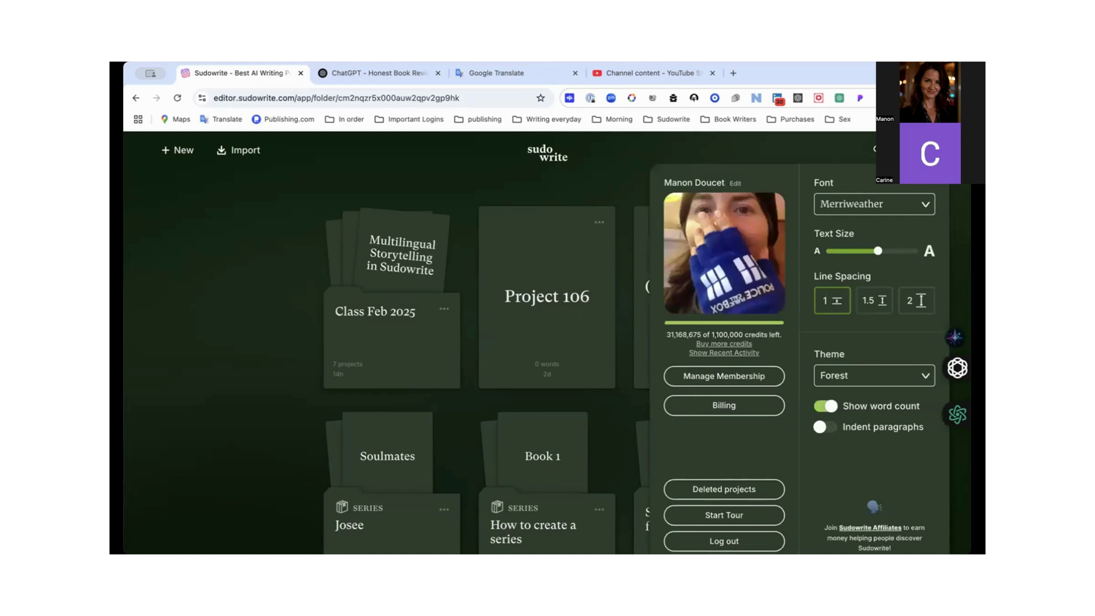
# - Try the Sorbet and Amber themes in the account settings, restore the Forest theme, and close the settings
pyautogui.scroll(-1, 709, 169)
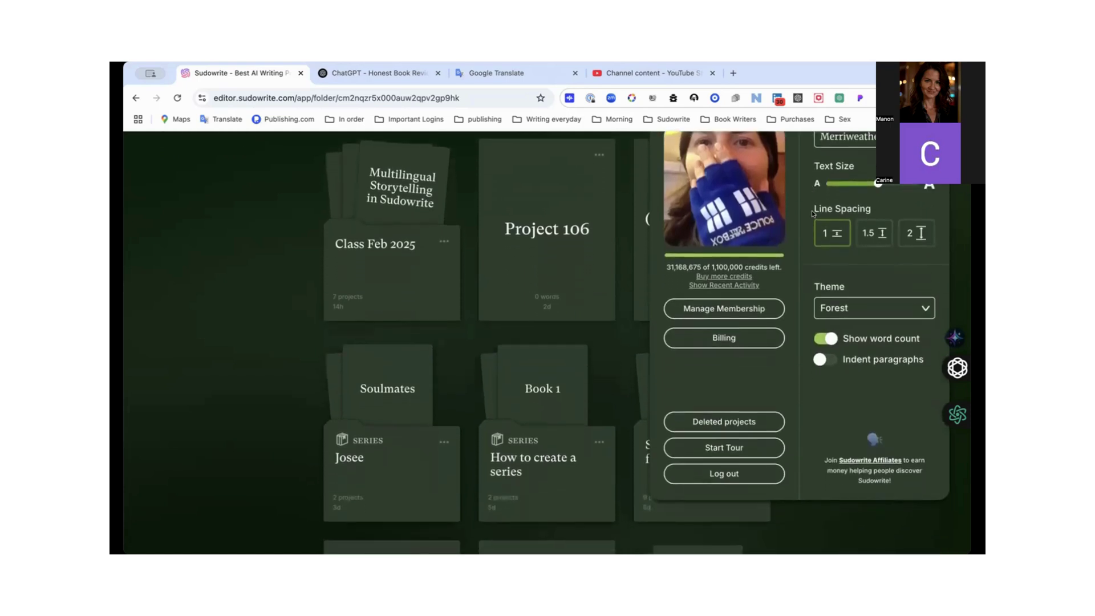
pyautogui.moveTo(712, 271)
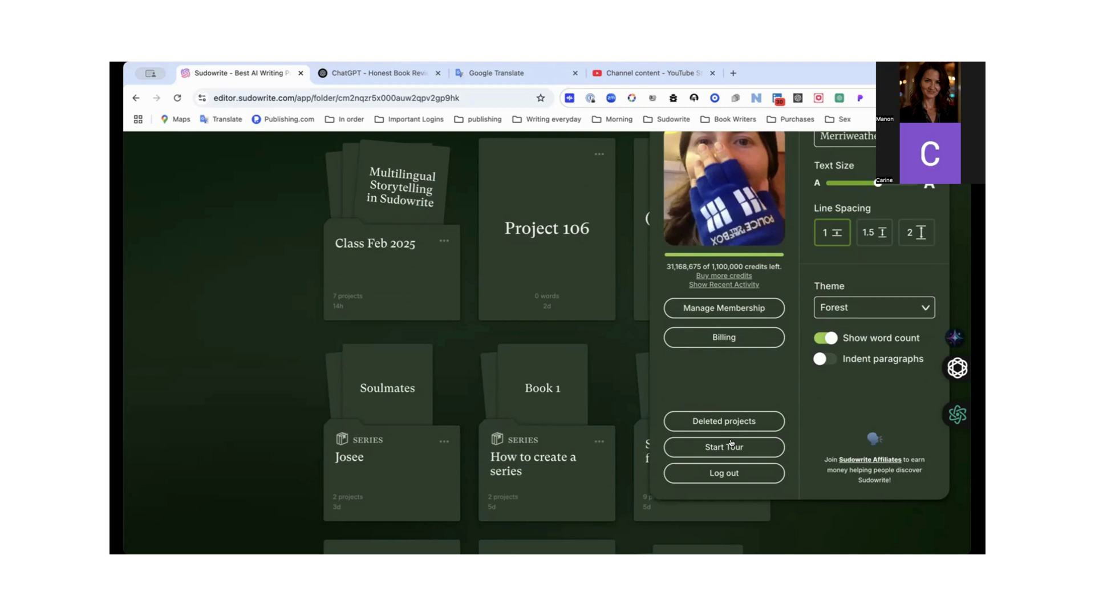
pyautogui.scroll(2, 867, 285)
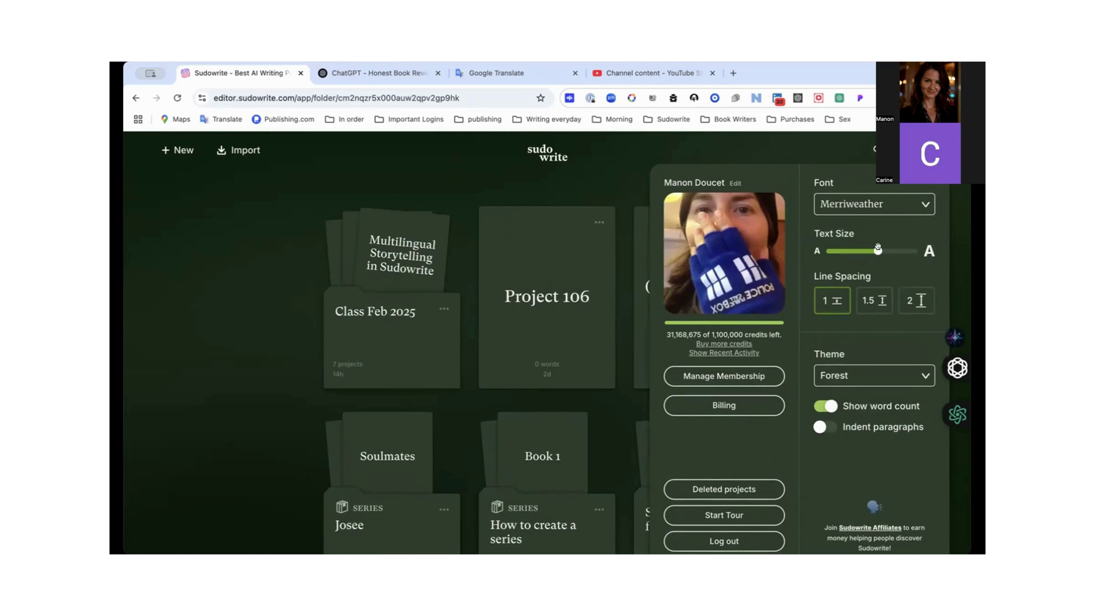
pyautogui.scroll(-1, 856, 302)
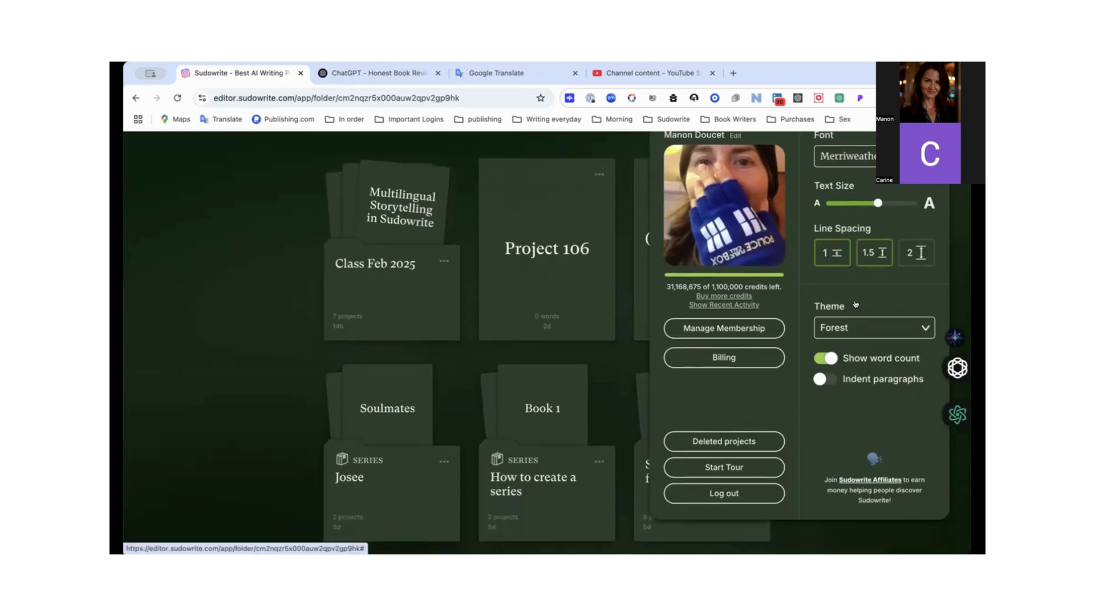
pyautogui.click(869, 329)
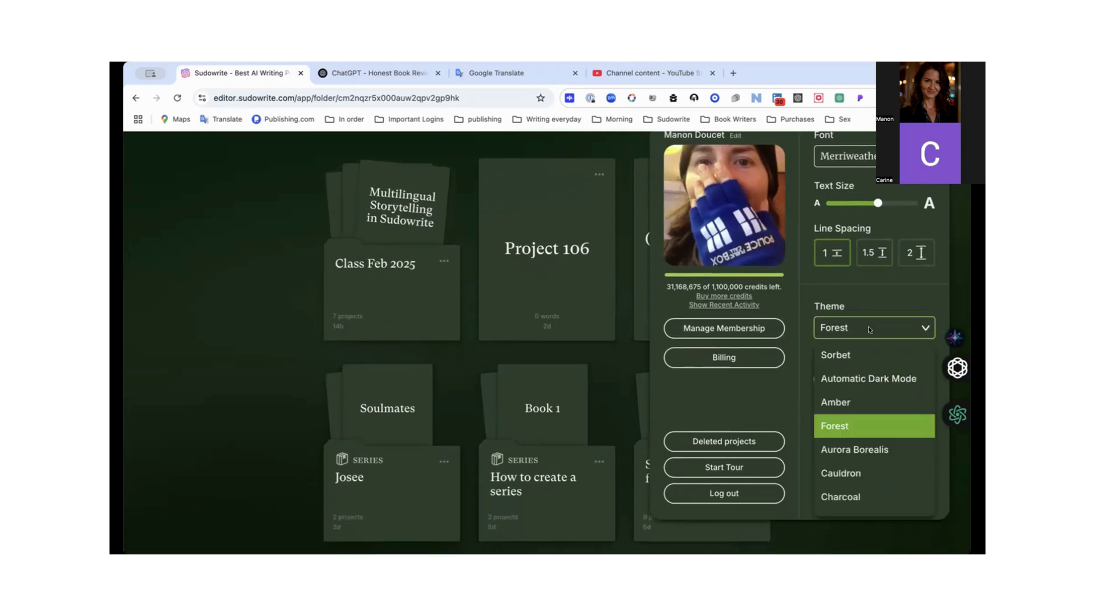
pyautogui.click(844, 356)
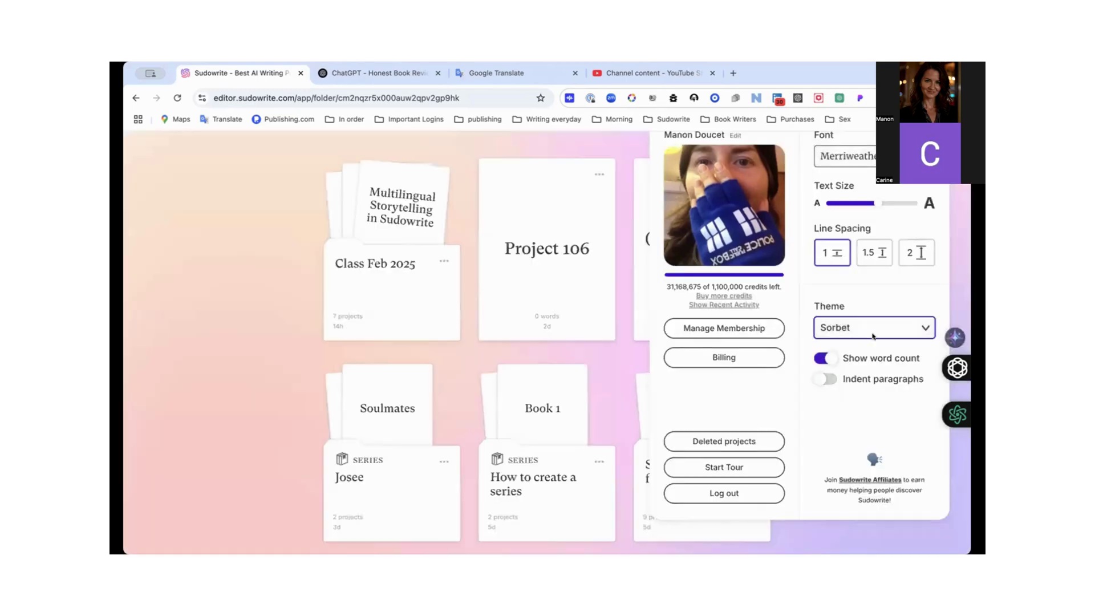
pyautogui.click(878, 328)
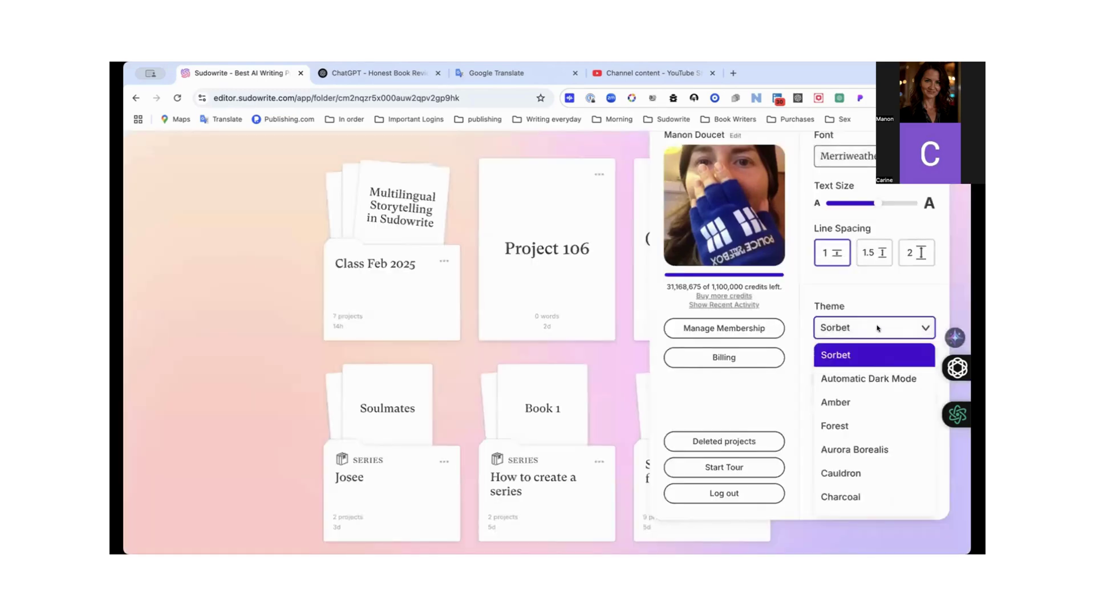
pyautogui.click(849, 401)
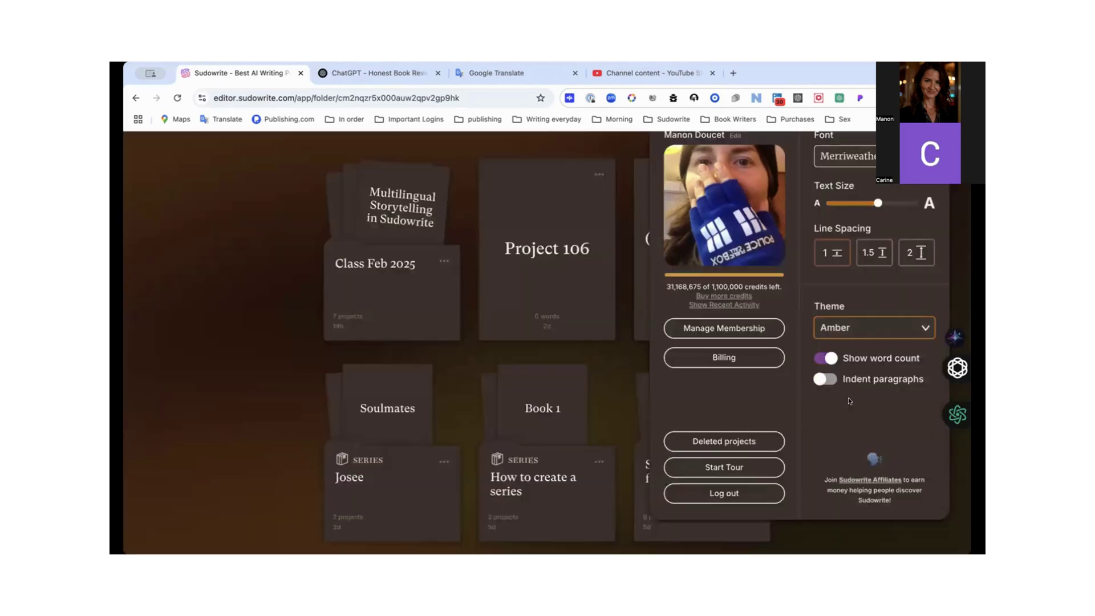
pyautogui.click(925, 327)
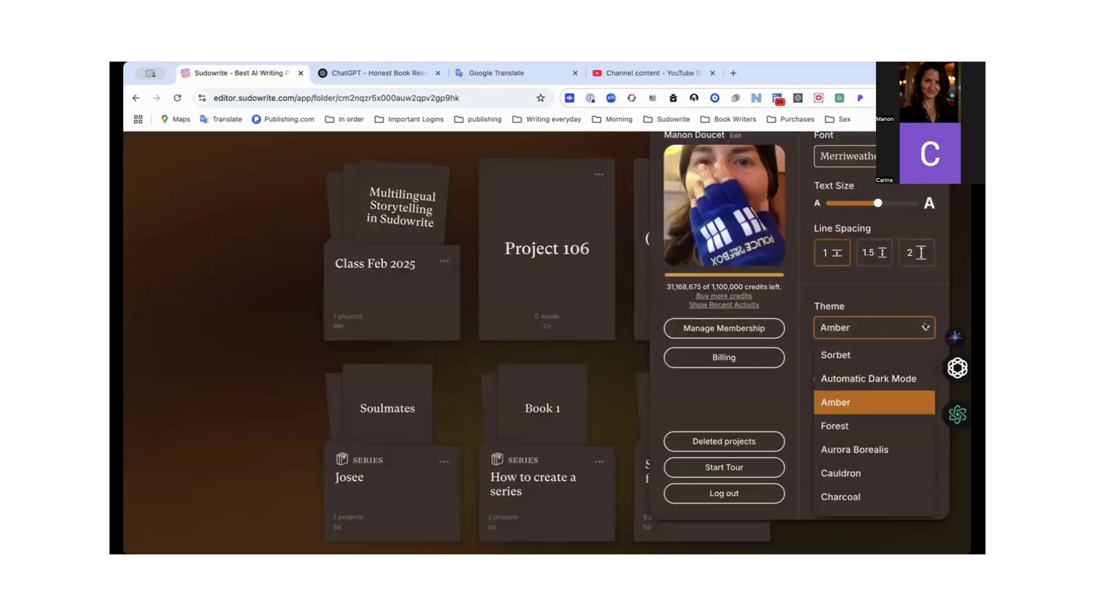
pyautogui.click(839, 428)
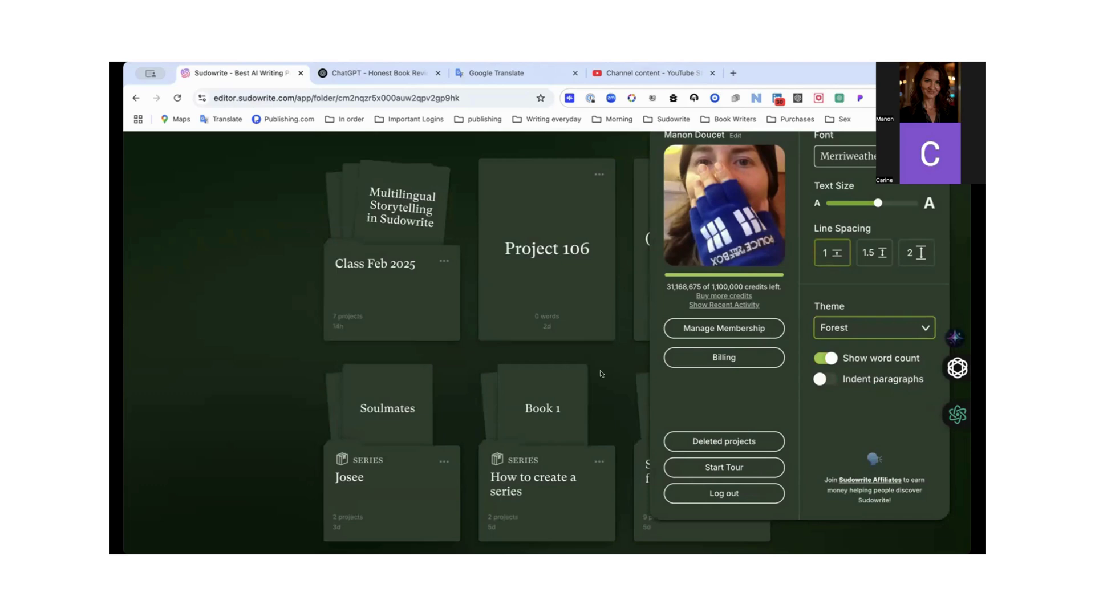
pyautogui.click(621, 363)
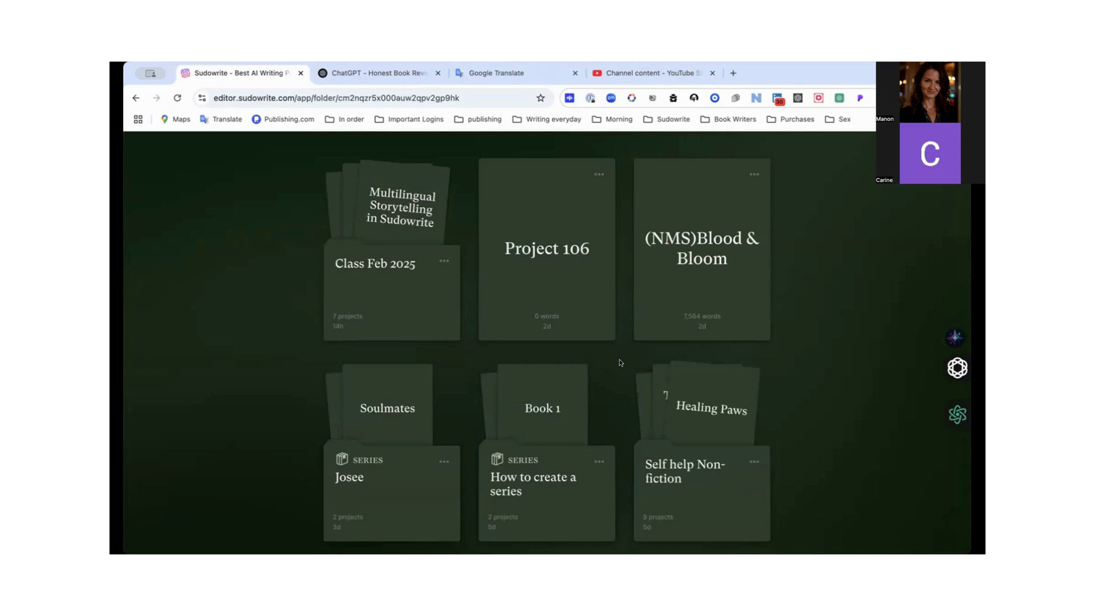
# - Create a new project from the project library
pyautogui.scroll(2, 777, 280)
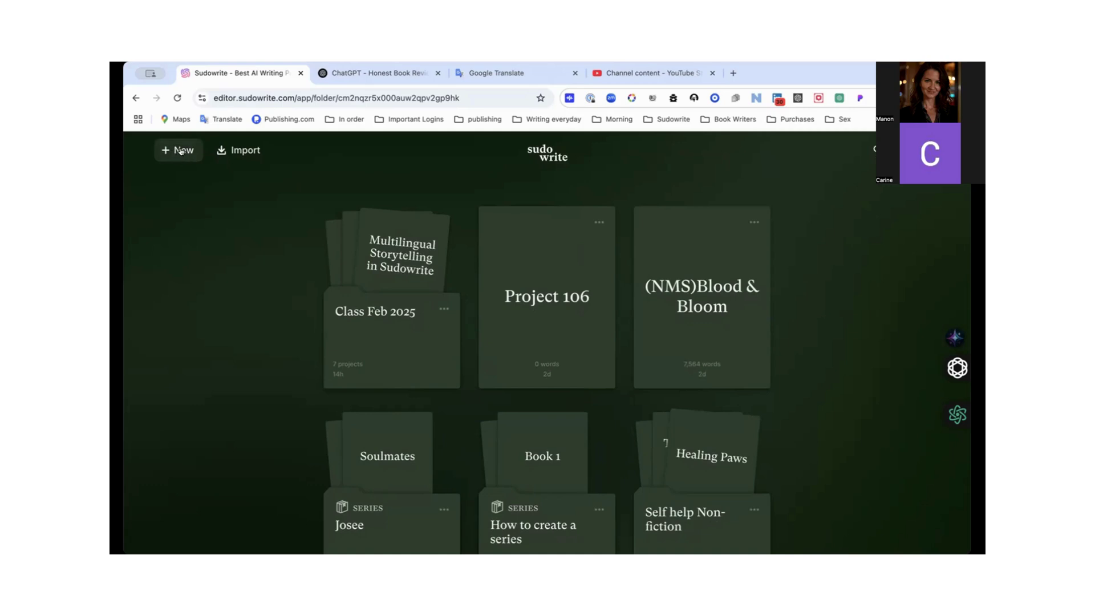
pyautogui.click(177, 151)
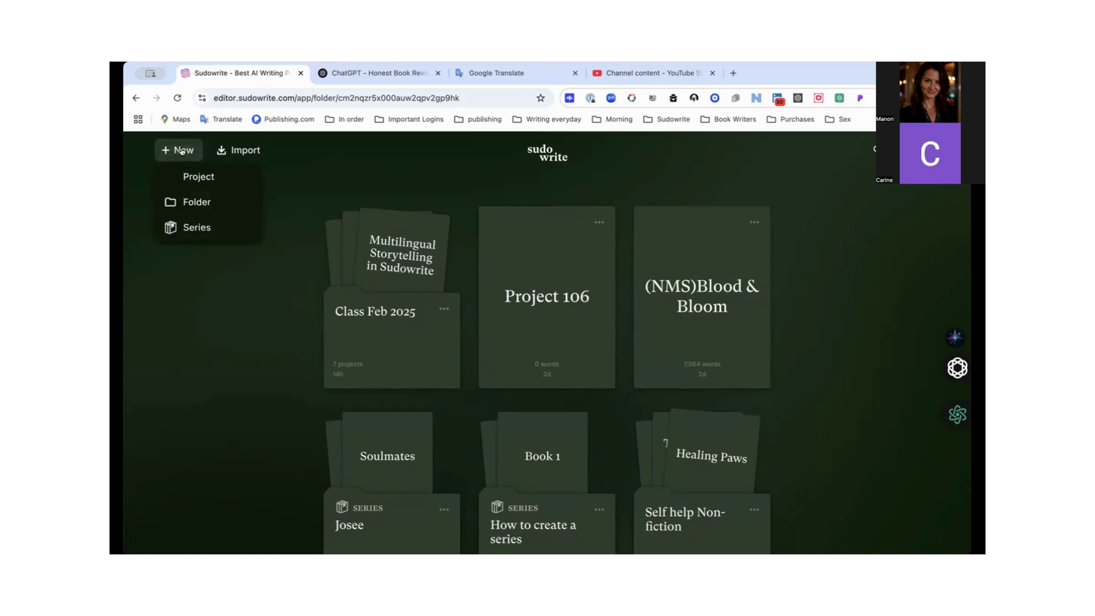
pyautogui.click(195, 177)
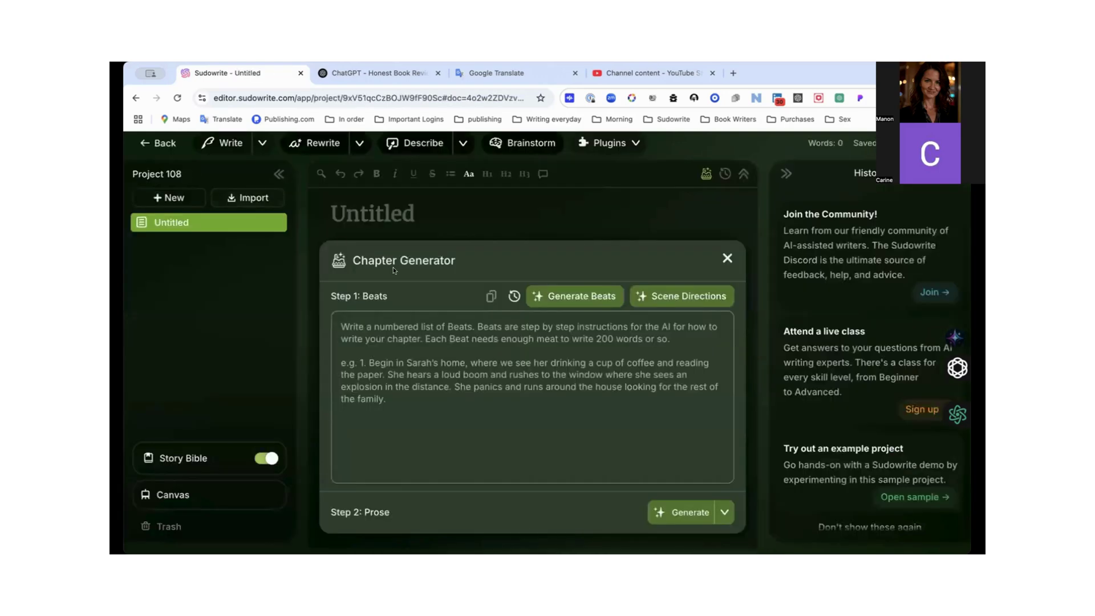
# - Write "mon premier roman en urban fantasy" in the body of the untitled document, without using Quick Edit
pyautogui.scroll(-5, 379, 308)
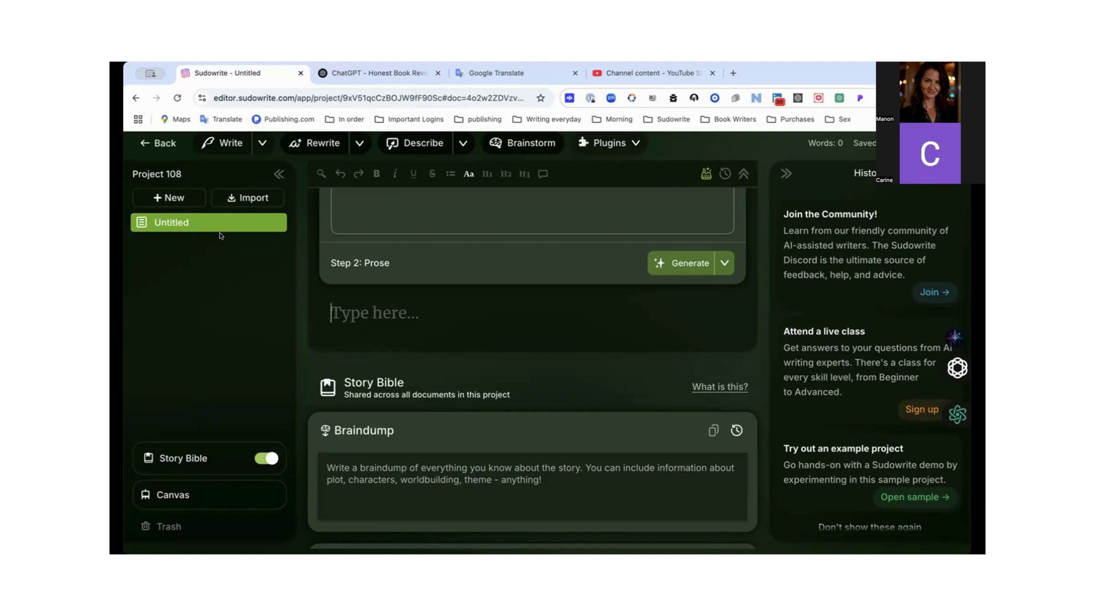
pyautogui.hotkey('ctrl', 'k')
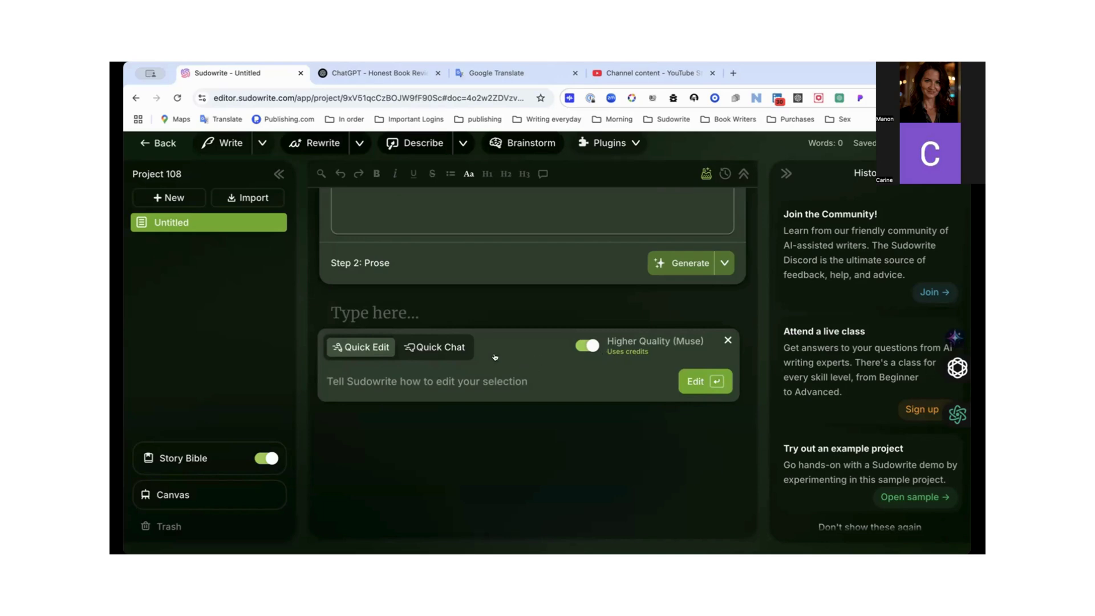
pyautogui.click(424, 309)
pyautogui.click(727, 339)
pyautogui.write('mon premier roman en urban fantasy')
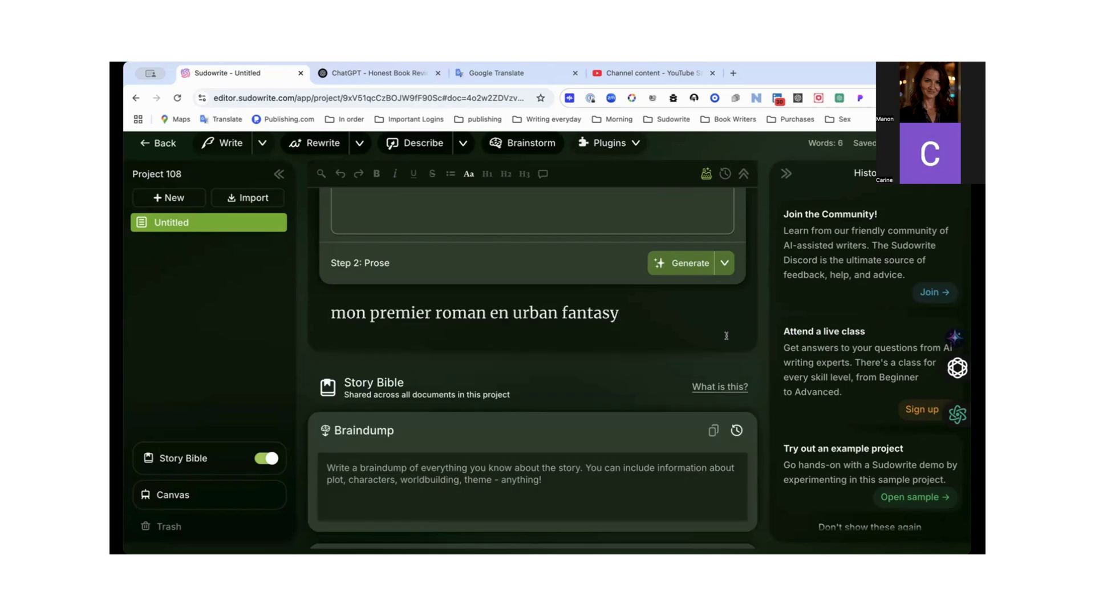
# - Copy the whole sentence in the document body and close the Google Translate browser page
pyautogui.moveTo(323, 313); pyautogui.dragTo(627, 314)
pyautogui.press('super+c')
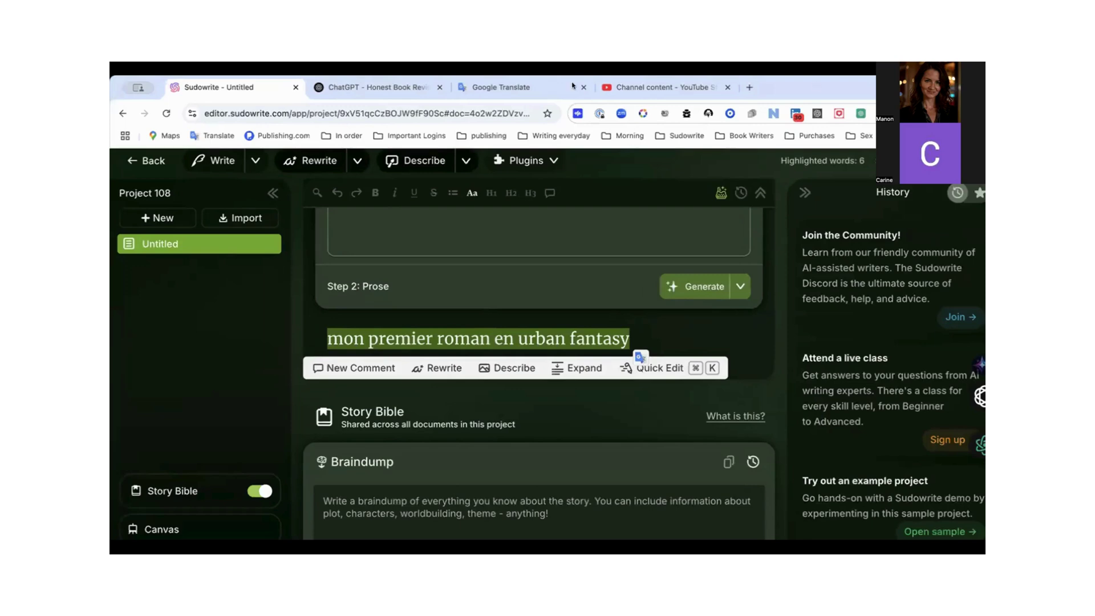
pyautogui.click(575, 73)
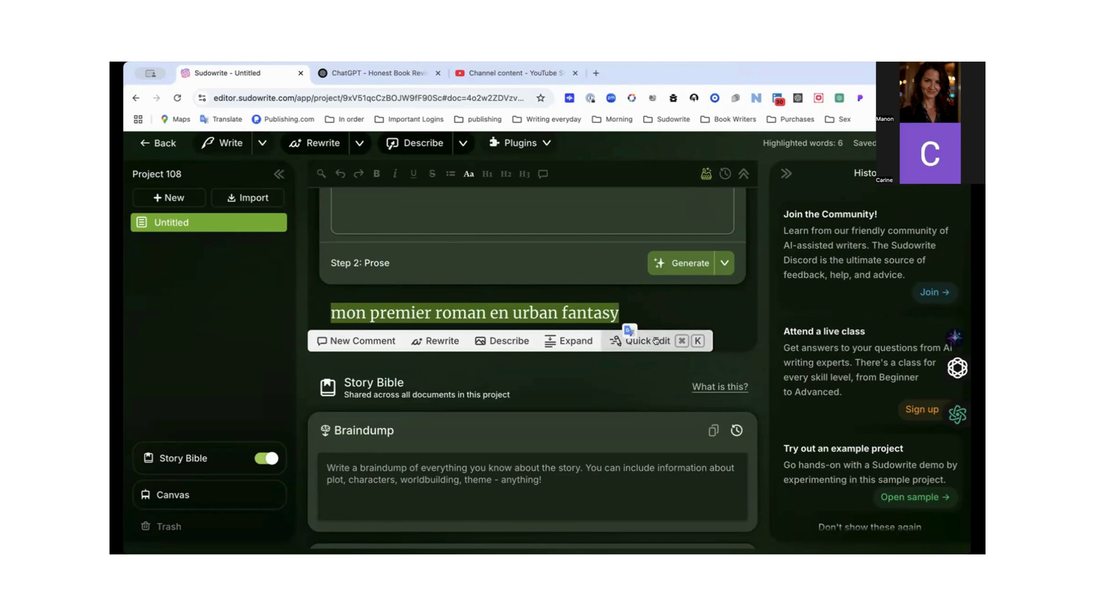
# - Open Quick Chat for the selected sentence with the Higher Quality (Muse) option turned off
pyautogui.click(652, 340)
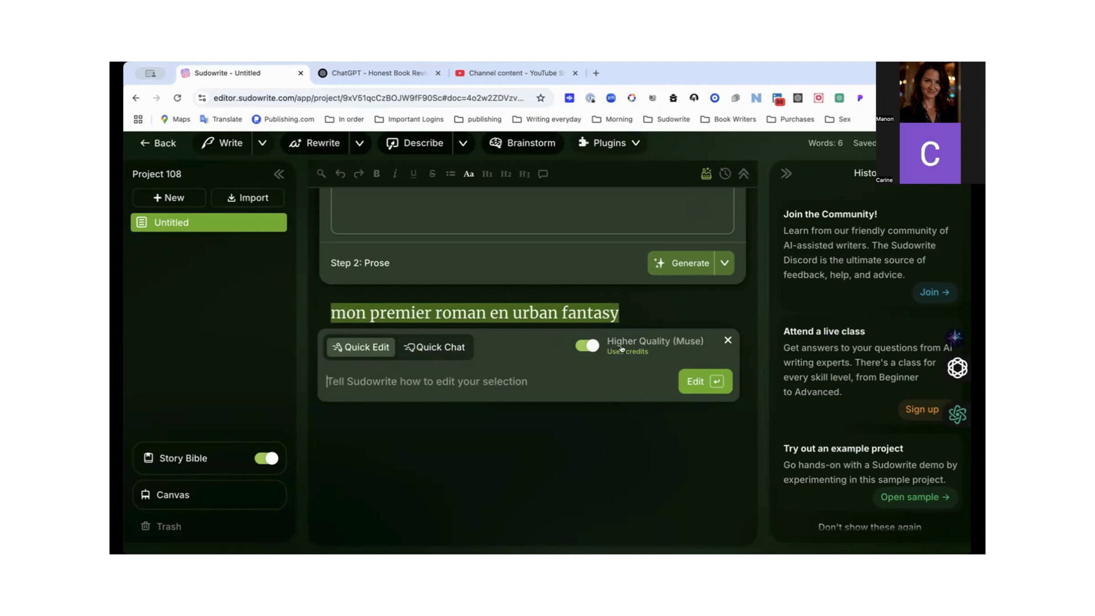
pyautogui.click(591, 346)
pyautogui.click(434, 348)
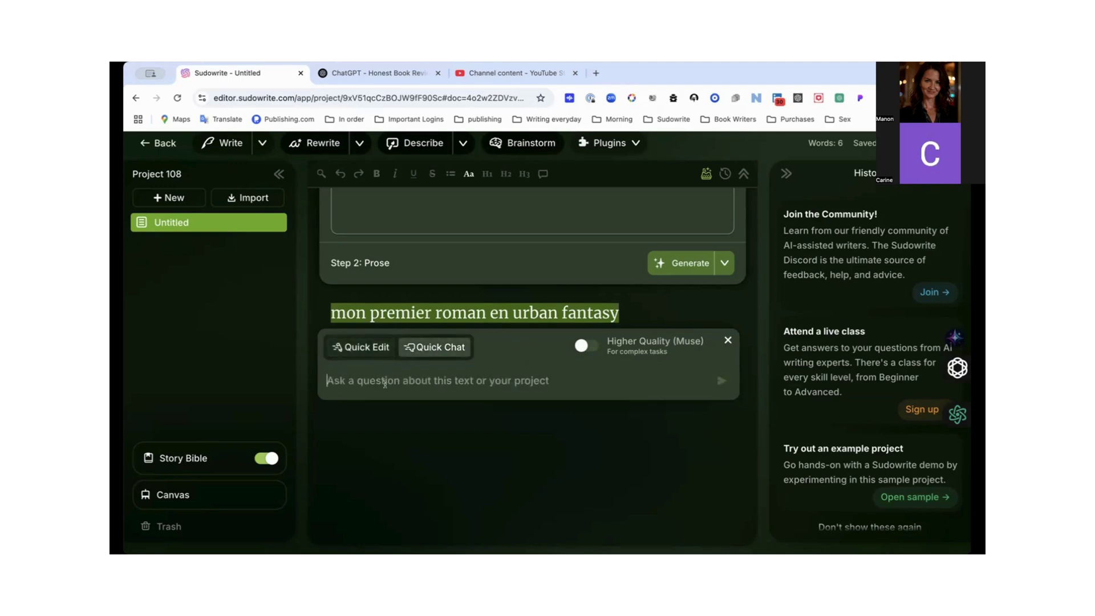
# - Send the chat question "mon premier roman en urban fantasy, donne moi 3 idees de roman." using the copied sentence
pyautogui.press('super+v')
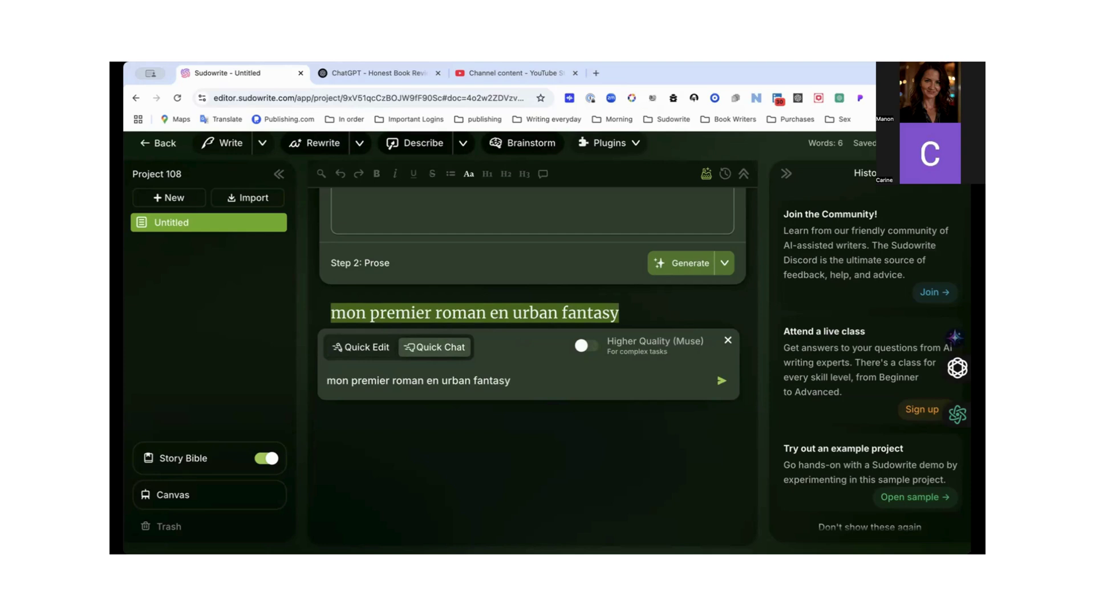
pyautogui.write(', donne moi 3 idees de roman')
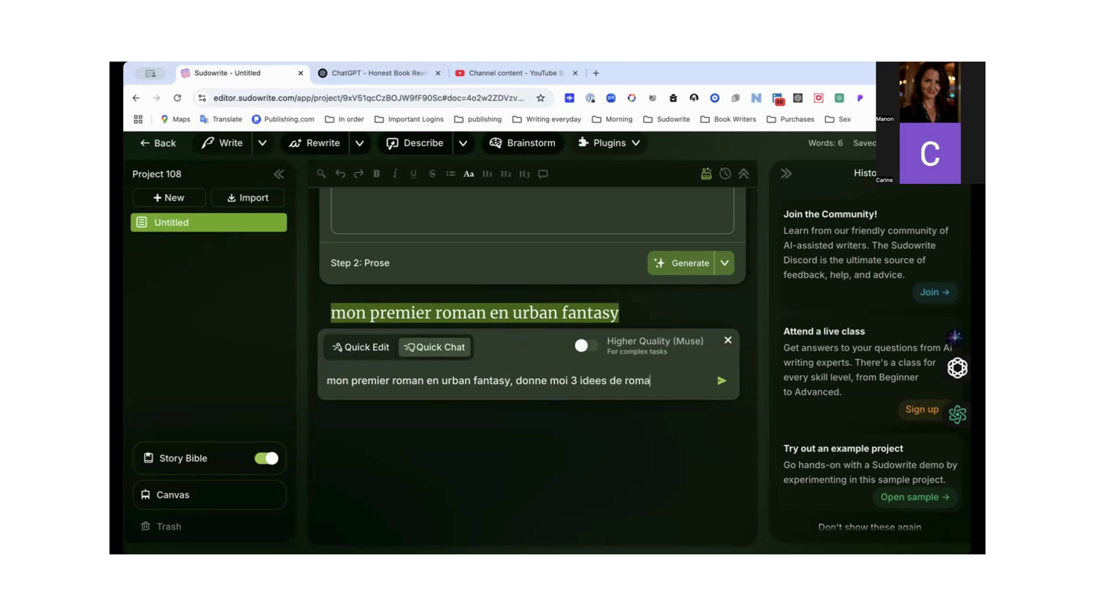
pyautogui.write('.')
pyautogui.press('Return')
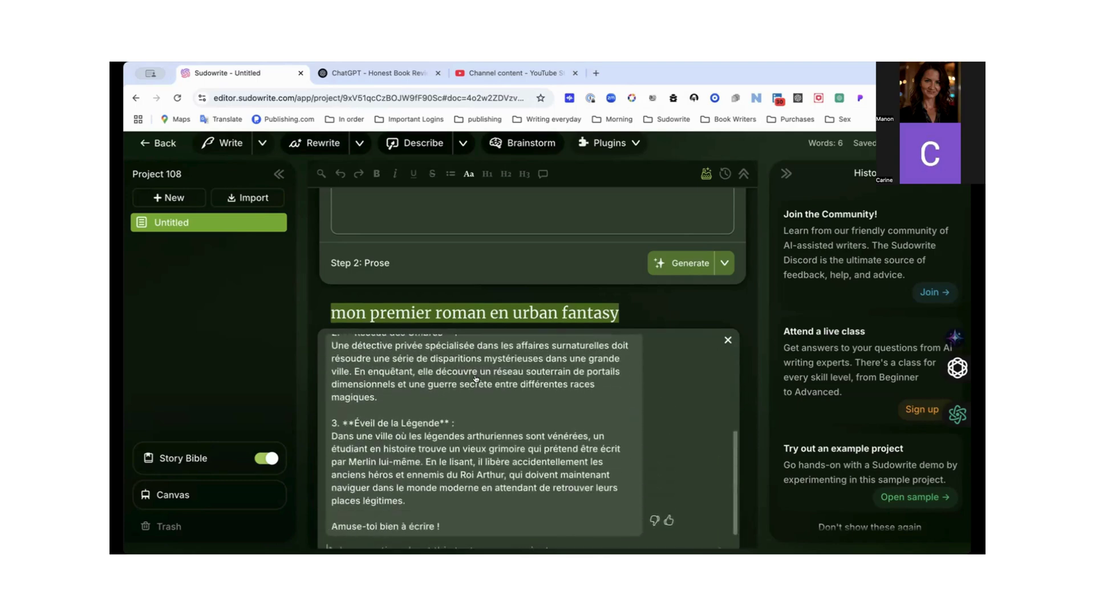
# - Read through the novel ideas in the Quick Chat answer from beginning to end
pyautogui.scroll(5, 536, 379)
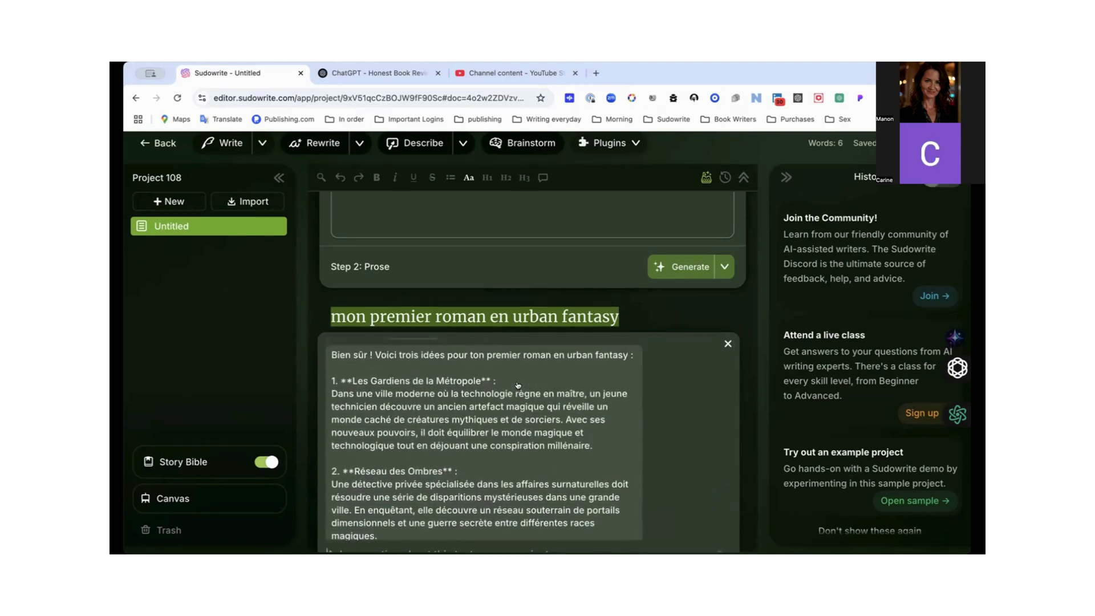
pyautogui.scroll(-4, 518, 386)
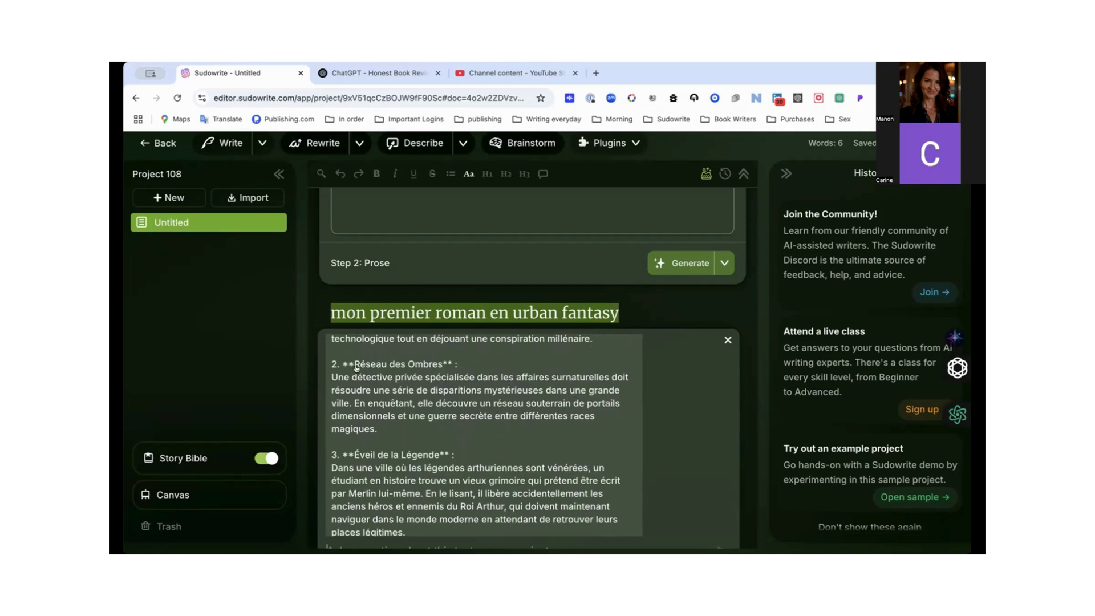
pyautogui.scroll(-1, 435, 378)
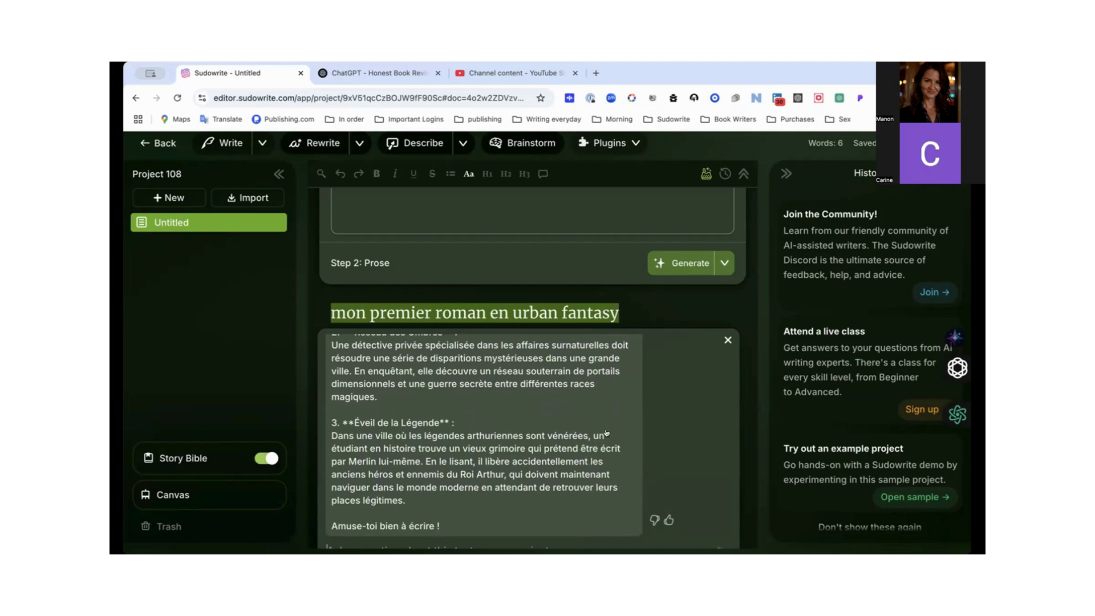
pyautogui.scroll(3, 605, 432)
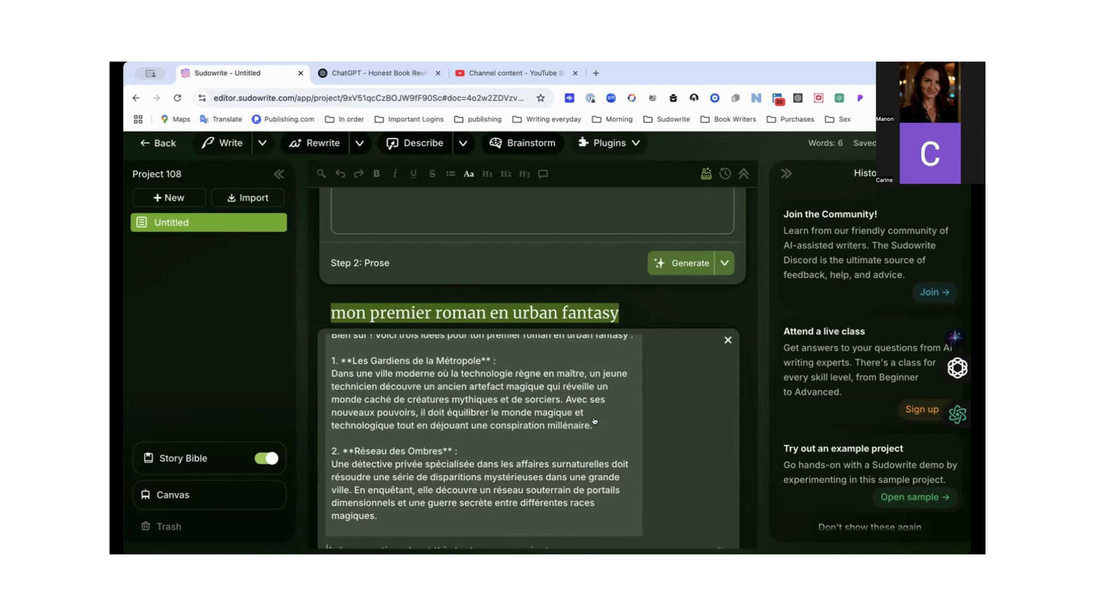
pyautogui.scroll(2, 595, 421)
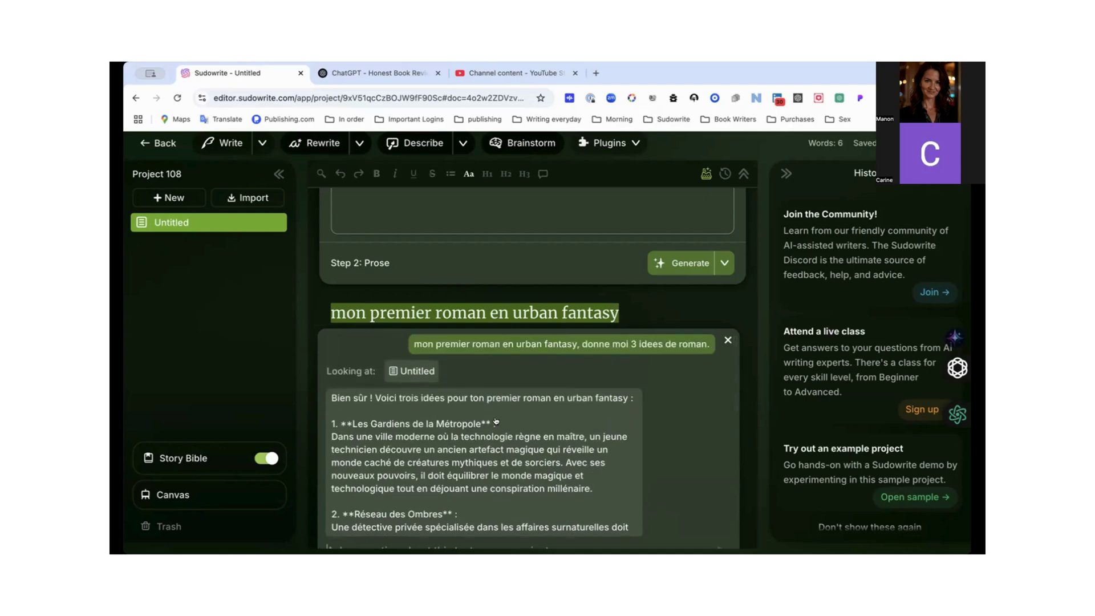
pyautogui.scroll(-4, 495, 421)
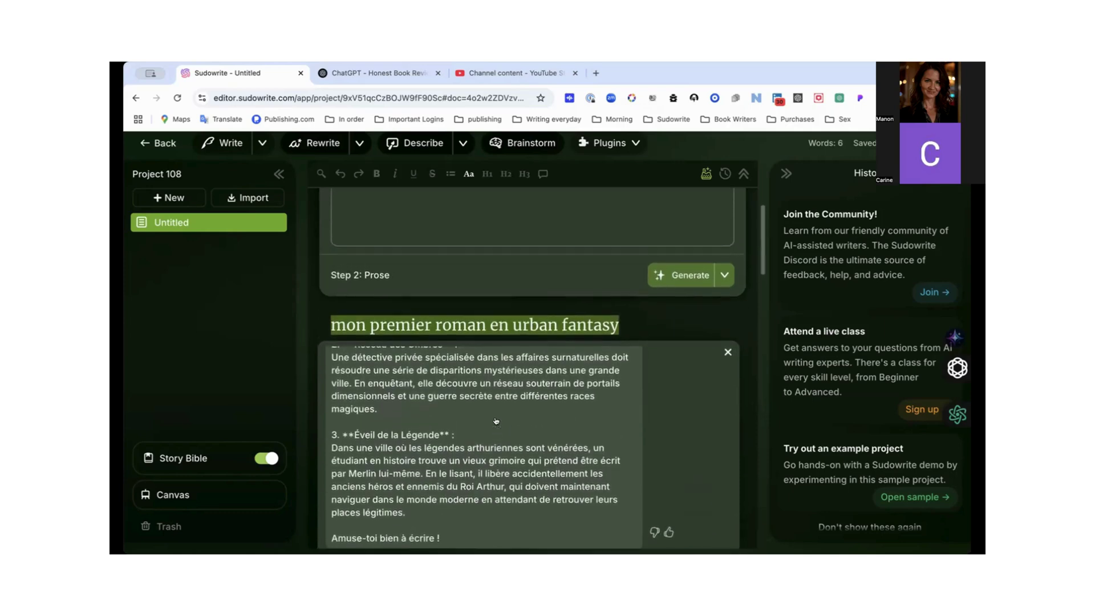
# - Copy the complete Quick Chat answer, from "Bien sûr !" through "Amuse-toi bien à écrire !"
pyautogui.hotkey('ctrl', 'a')
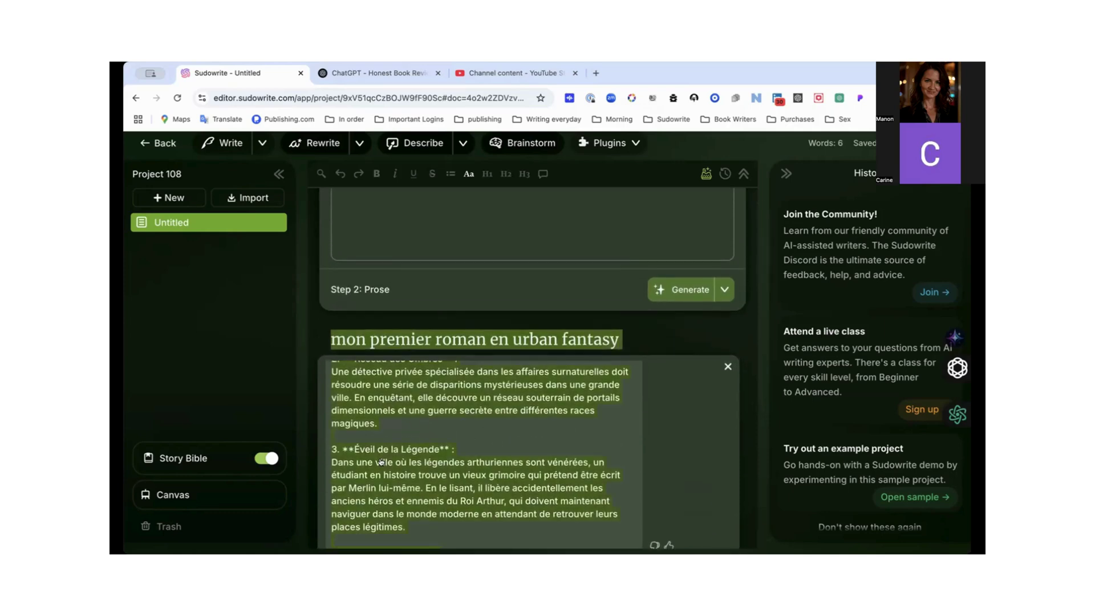
pyautogui.click(380, 462)
pyautogui.scroll(5, 381, 461)
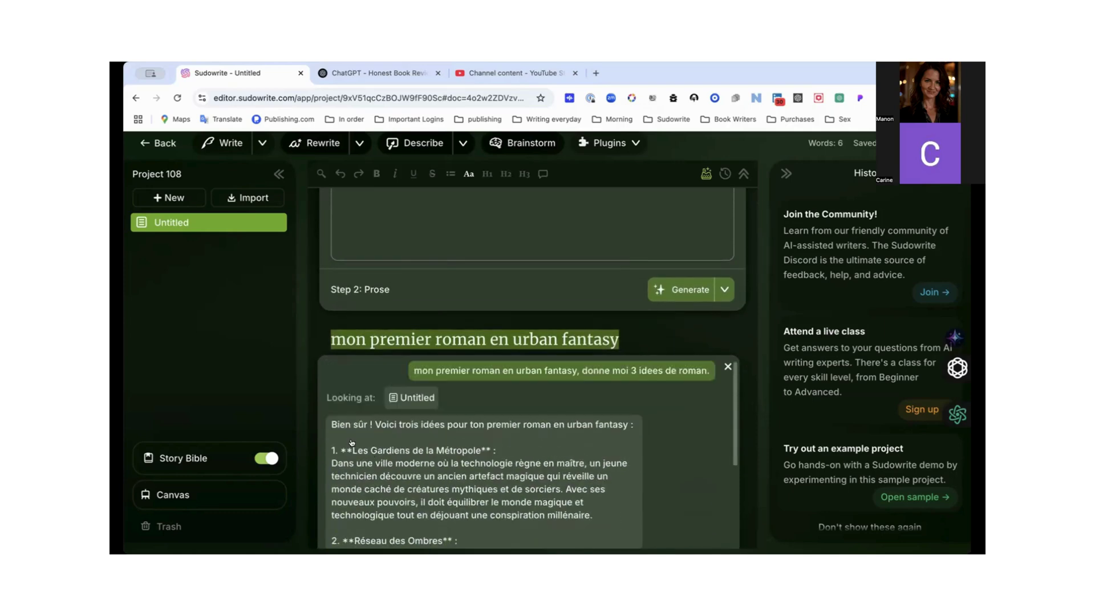
pyautogui.moveTo(329, 424); pyautogui.dragTo(449, 486)
pyautogui.scroll(-3, 380, 484)
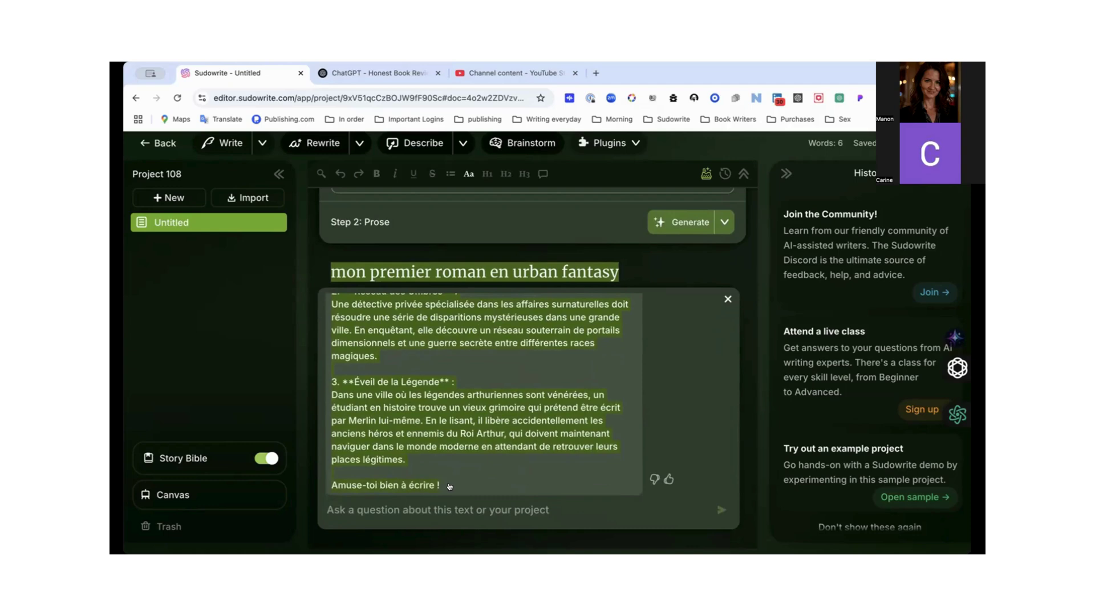
pyautogui.click(485, 473)
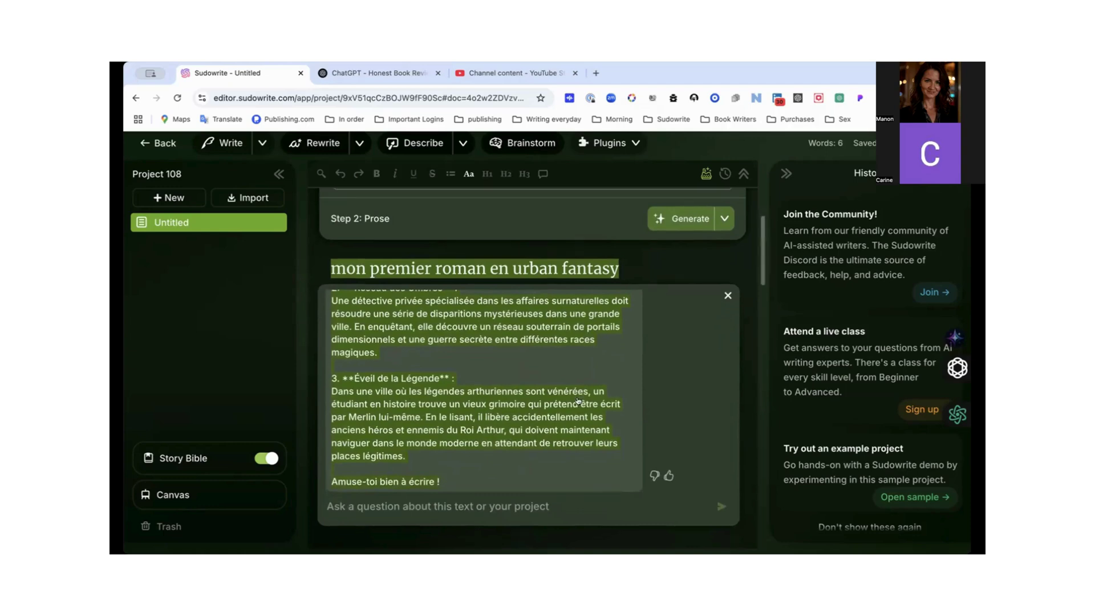
pyautogui.scroll(-2, 485, 473)
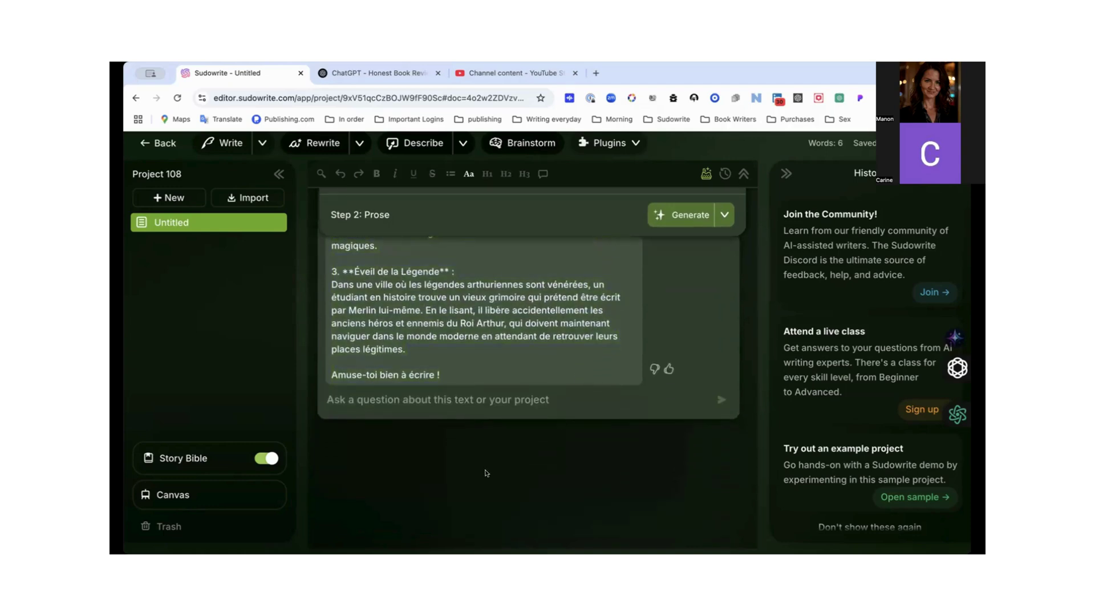
# - Paste the copied novel ideas into the document below the opening sentence
pyautogui.scroll(3, 485, 473)
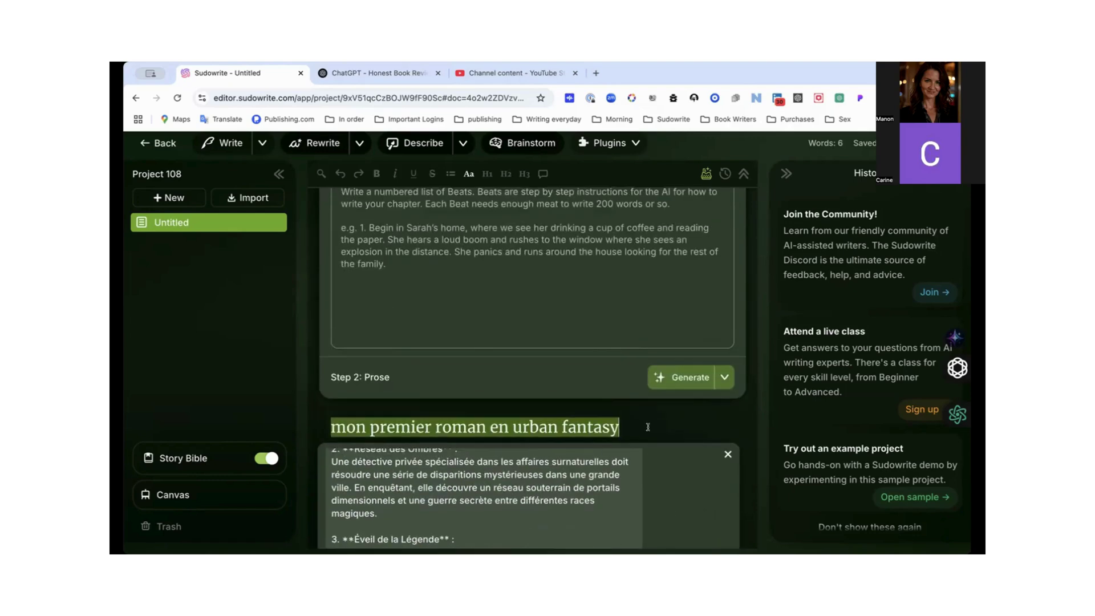
pyautogui.hotkey('ctrl', 'v')
pyautogui.scroll(-5, 649, 428)
pyautogui.scroll(5, 650, 428)
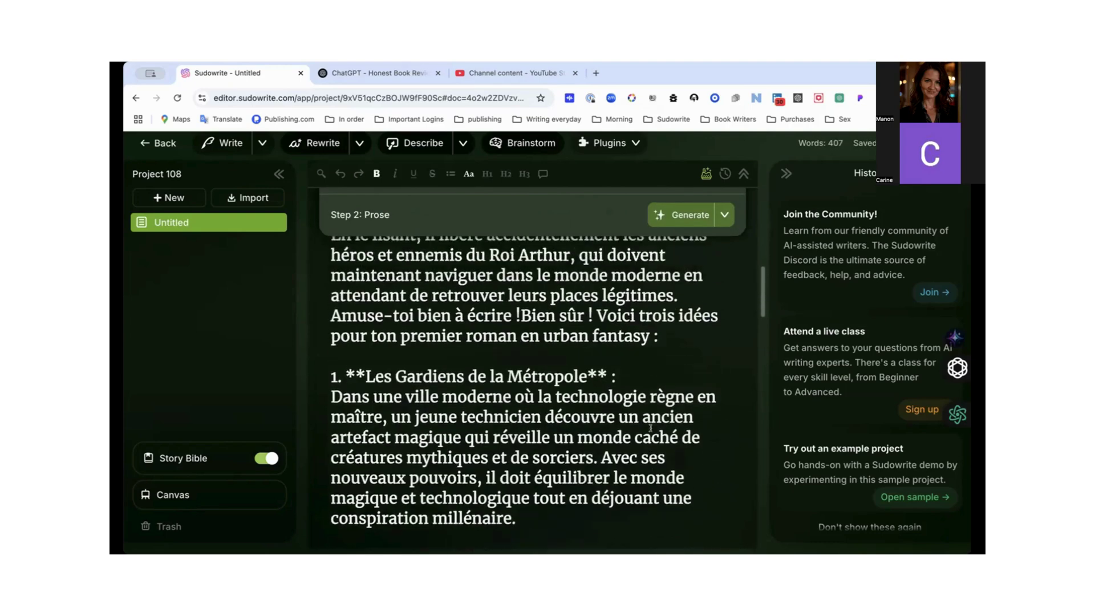
pyautogui.scroll(5, 651, 428)
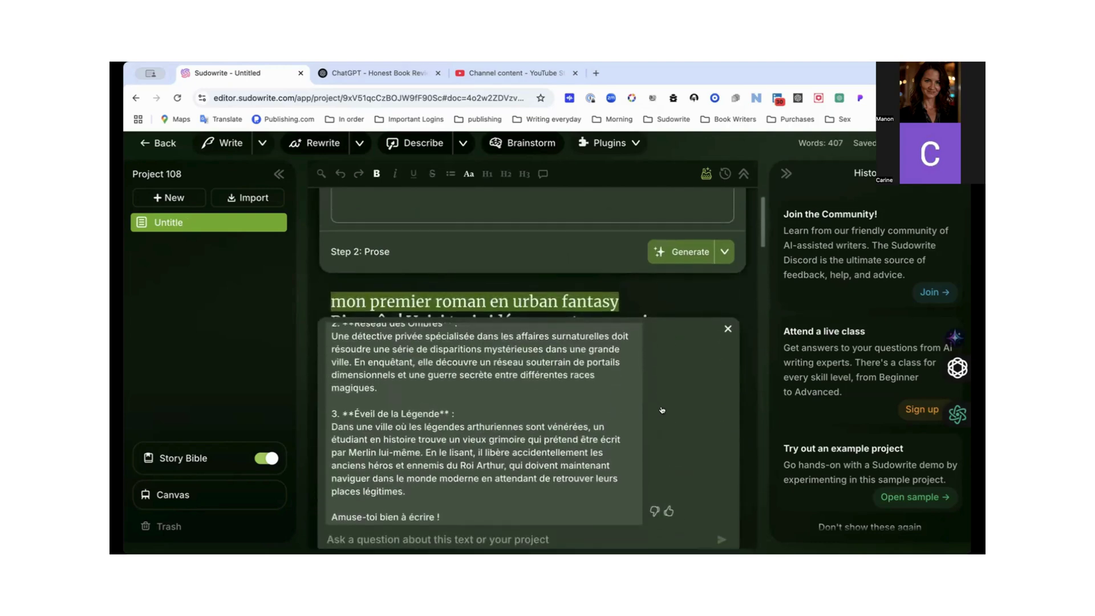
# - Rate the Quick Chat answer with a thumbs up and dismiss the feedback form without a comment
pyautogui.click(669, 511)
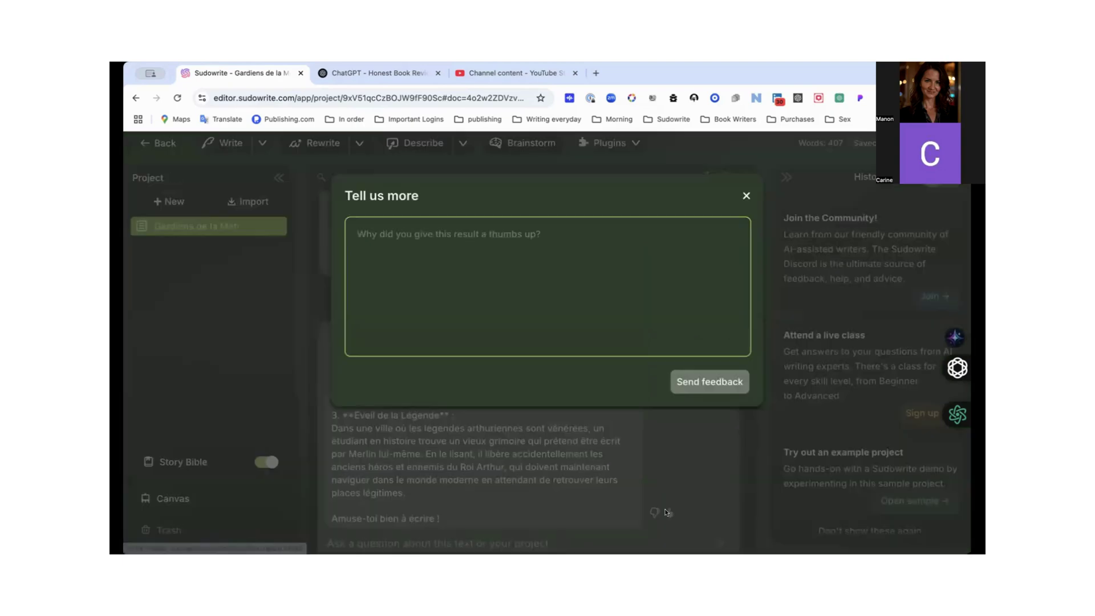
pyautogui.click(746, 196)
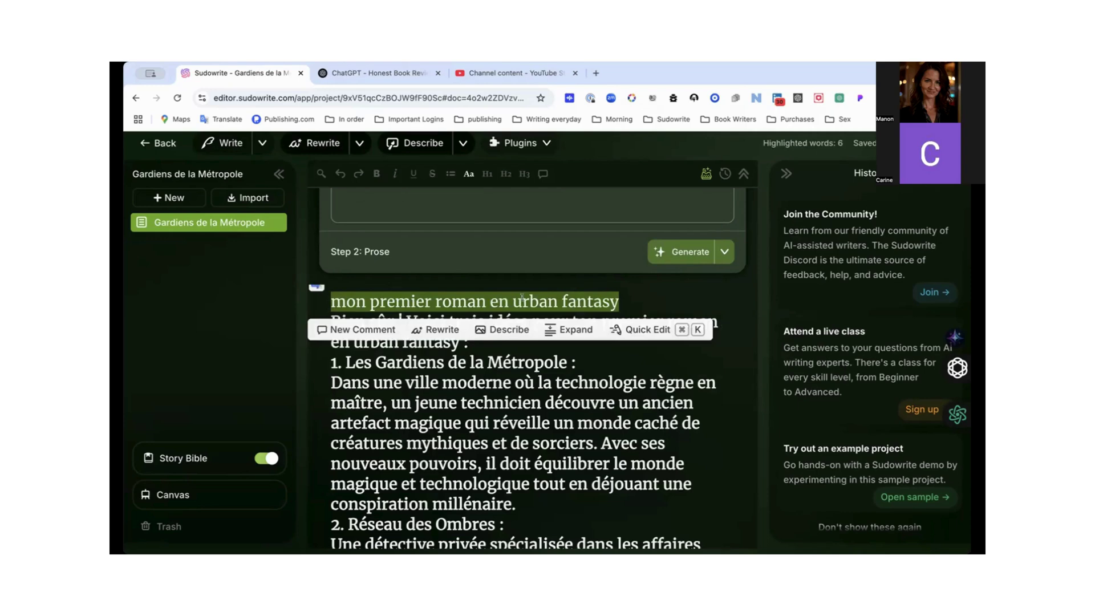
# - Insert blank lines between the opening sentence "mon premier roman en urban fantasy" and the pasted ideas
pyautogui.click(627, 305)
pyautogui.press('Return')
pyautogui.press('Return')
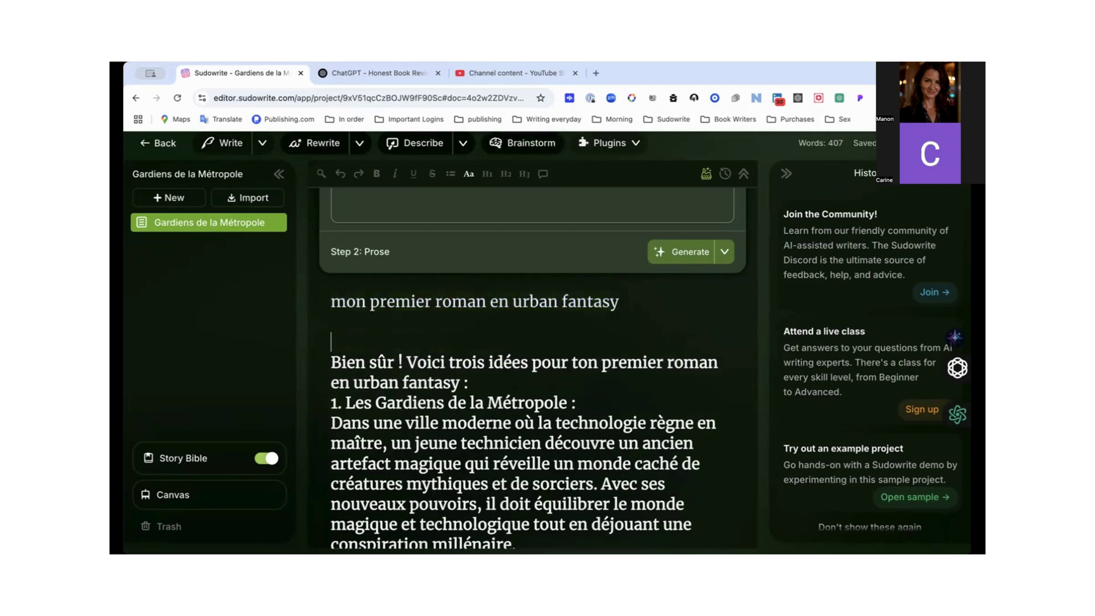
# - Separate the first copy's three novel ideas with a blank line before "Réseau des Ombres" and before "Éveil de la Légende"
pyautogui.scroll(-2, 407, 328)
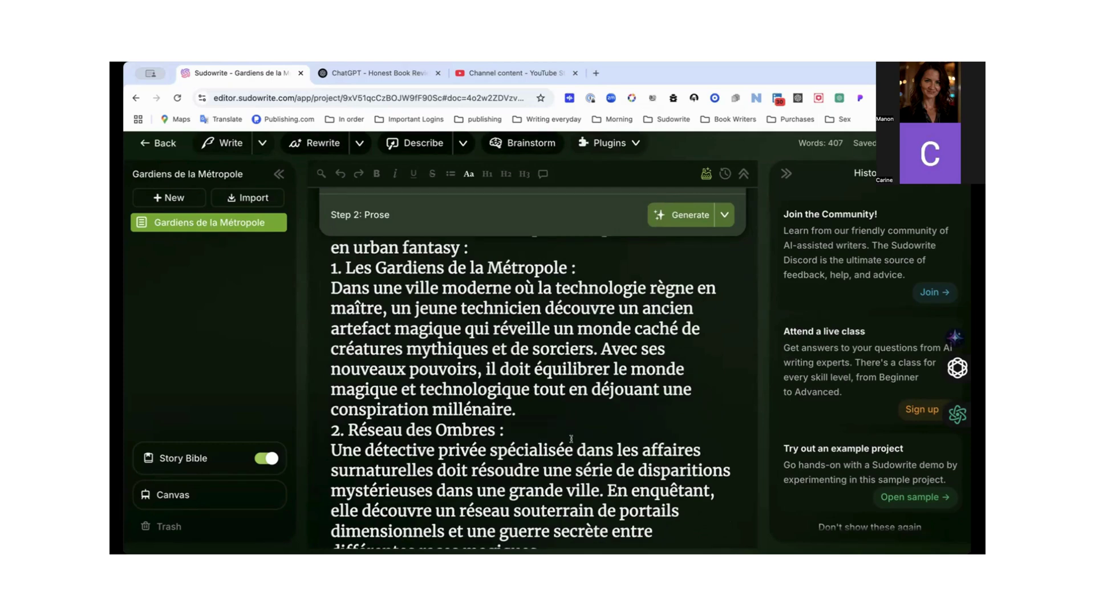
pyautogui.click(531, 412)
pyautogui.press('Return')
pyautogui.scroll(-5, 531, 405)
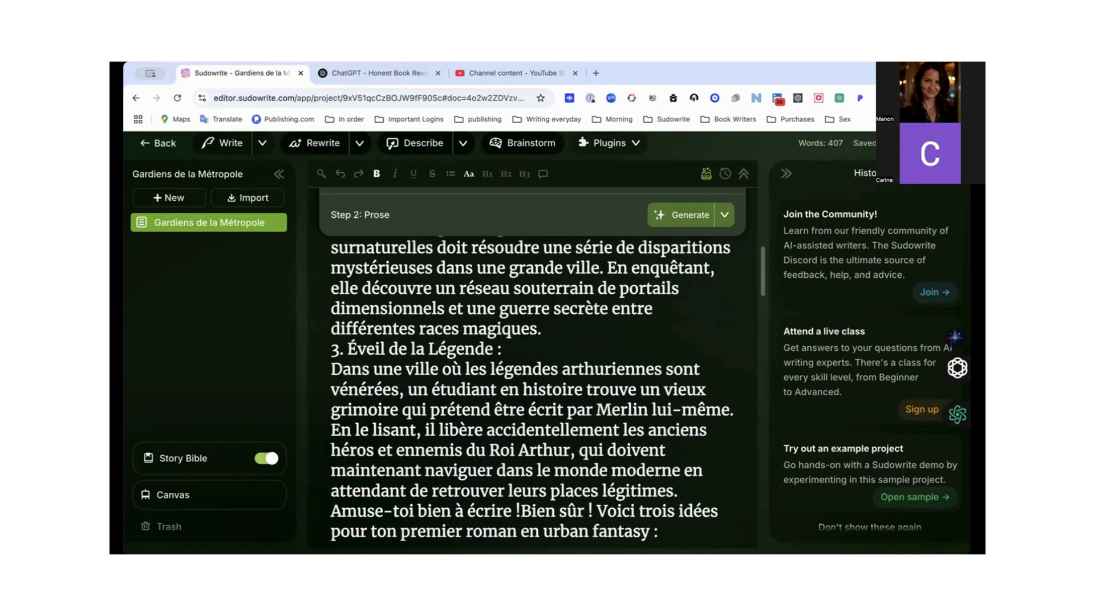
pyautogui.click(553, 259)
pyautogui.press('Return')
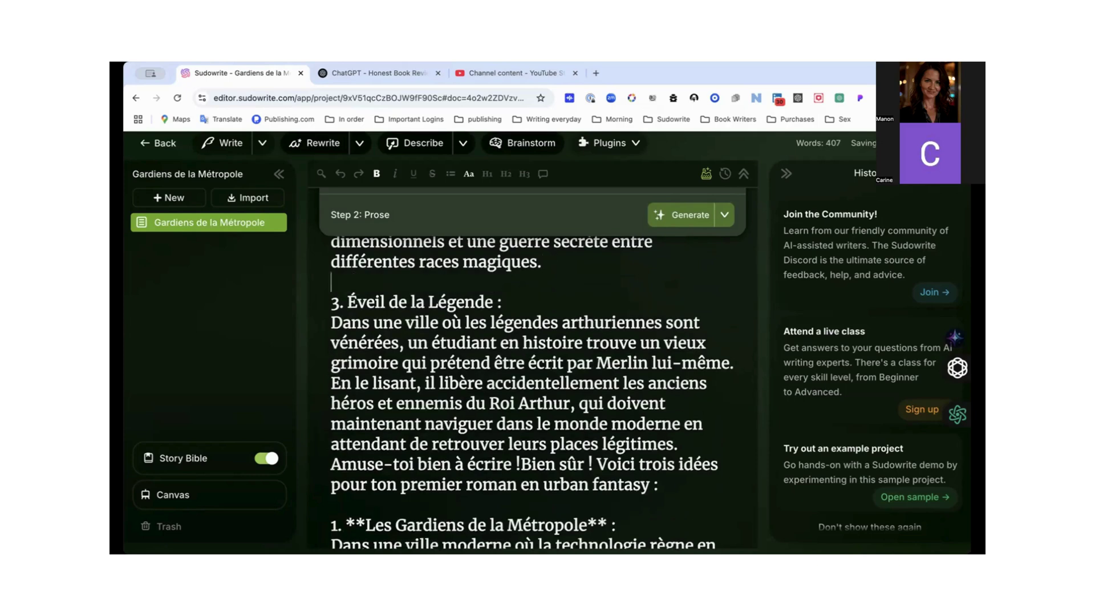
# - Look through the pasted novel ideas across the document body to check for repeated text
pyautogui.scroll(-1, 552, 260)
pyautogui.scroll(-10, 531, 393)
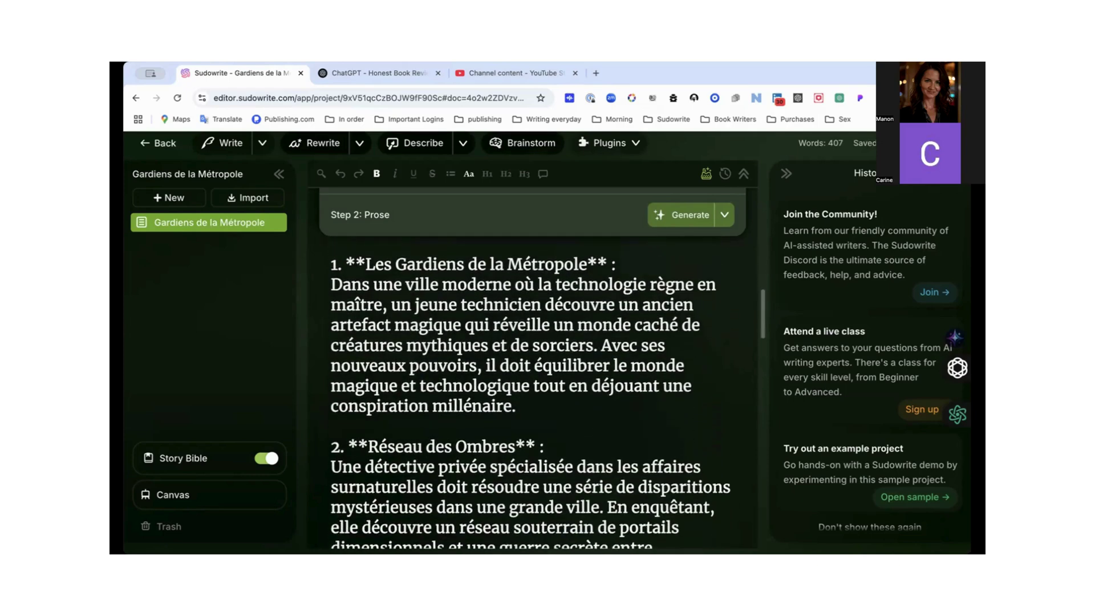
pyautogui.scroll(-2, 530, 393)
pyautogui.scroll(12, 531, 393)
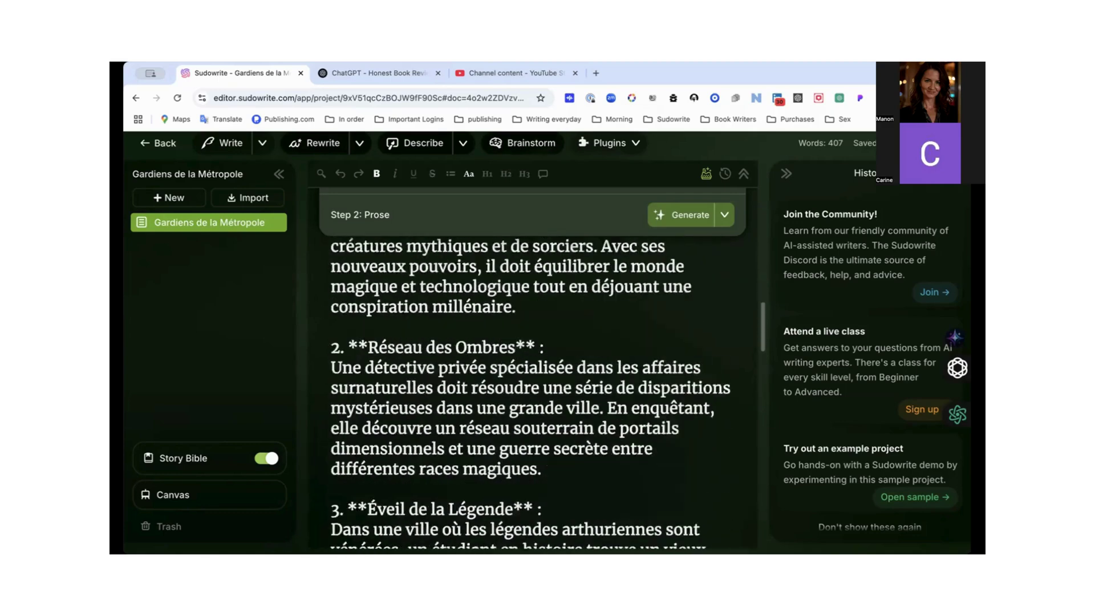
pyautogui.scroll(3, 531, 394)
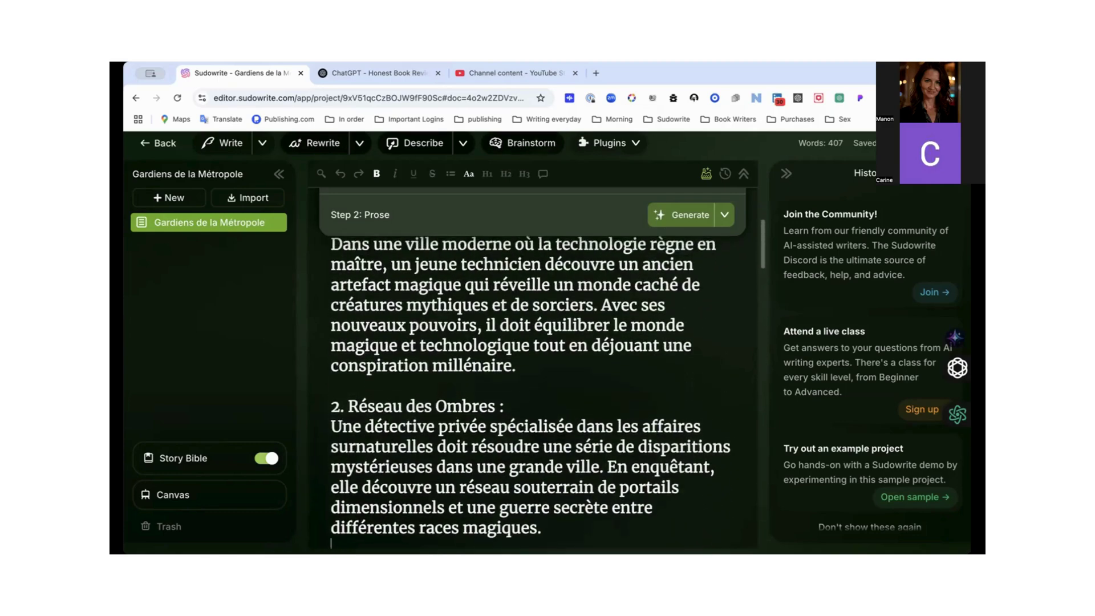
pyautogui.scroll(-3, 530, 394)
pyautogui.scroll(-4, 475, 337)
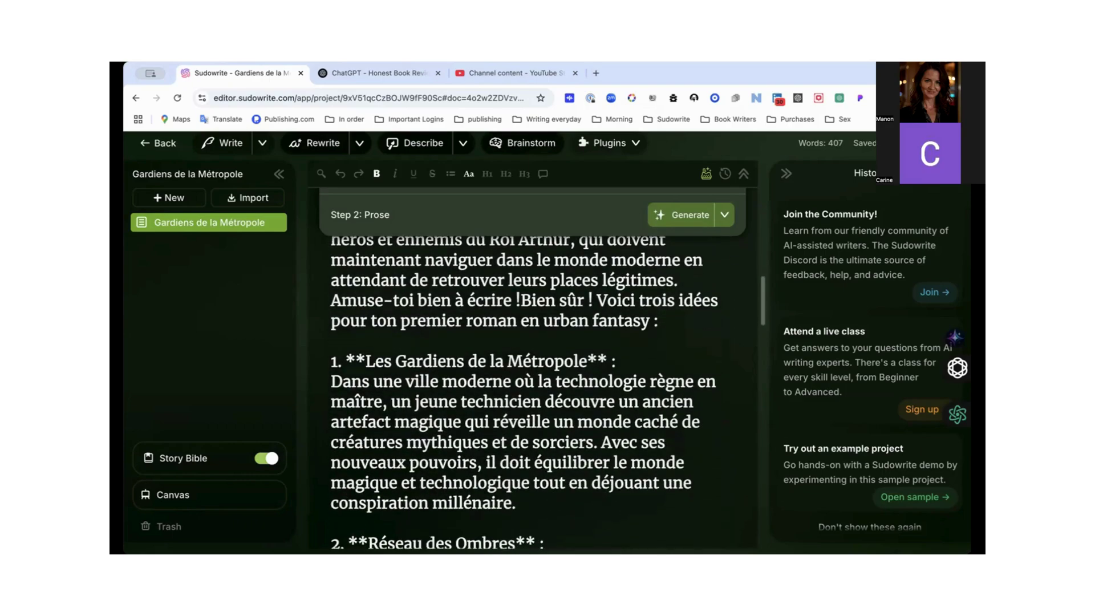
pyautogui.scroll(9, 475, 337)
pyautogui.scroll(1, 475, 336)
pyautogui.scroll(-12, 475, 336)
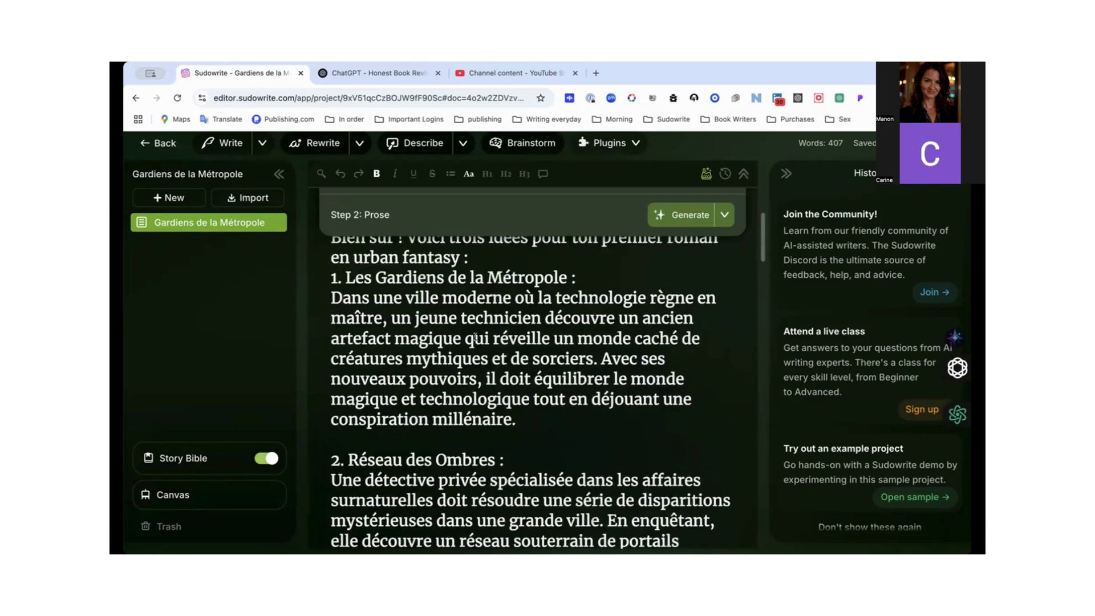
pyautogui.scroll(7, 475, 337)
# - Paste the copied ideas over the word "dimensionnels" in the first copy's second idea
pyautogui.rightClick(473, 337)
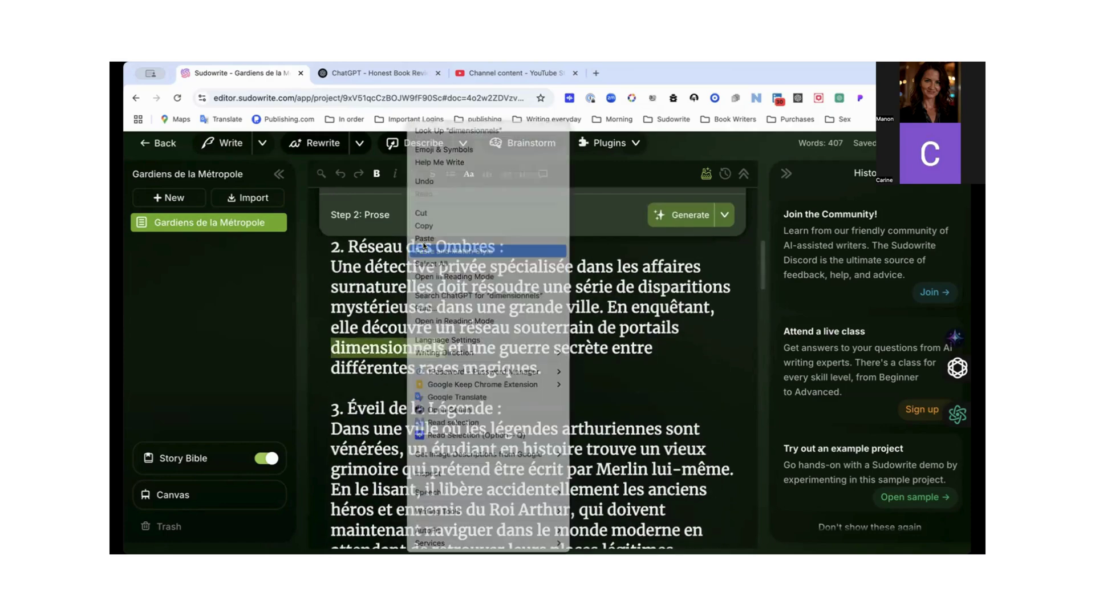
pyautogui.click(423, 243)
pyautogui.scroll(-5, 423, 244)
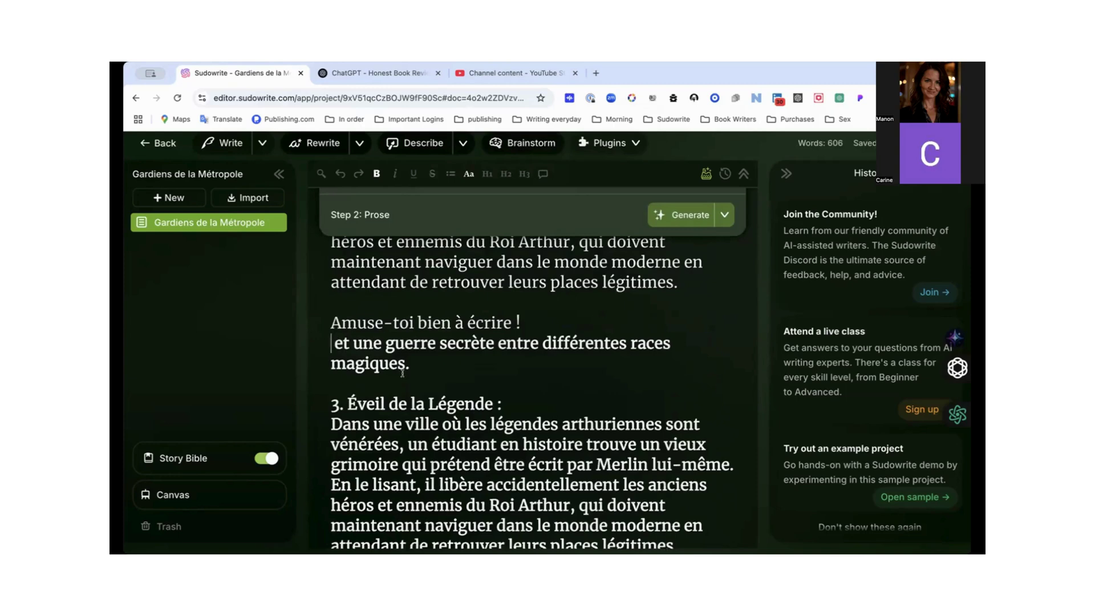
# - Delete the repeated text between the opening sentence and the last copy of the three novel ideas
pyautogui.scroll(1, 402, 373)
pyautogui.scroll(-10, 402, 373)
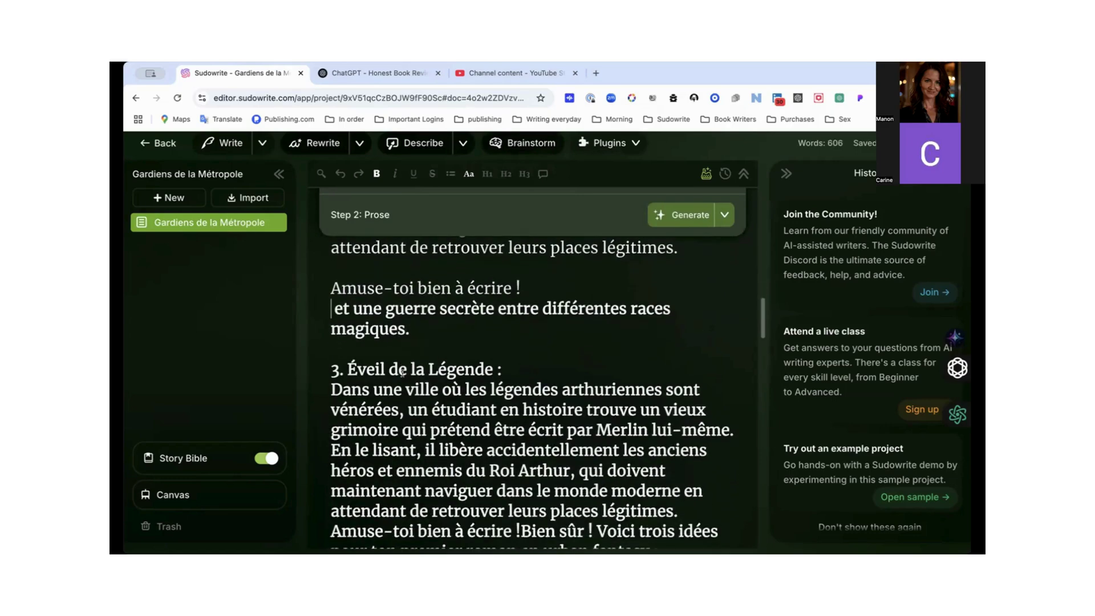
pyautogui.scroll(-7, 403, 373)
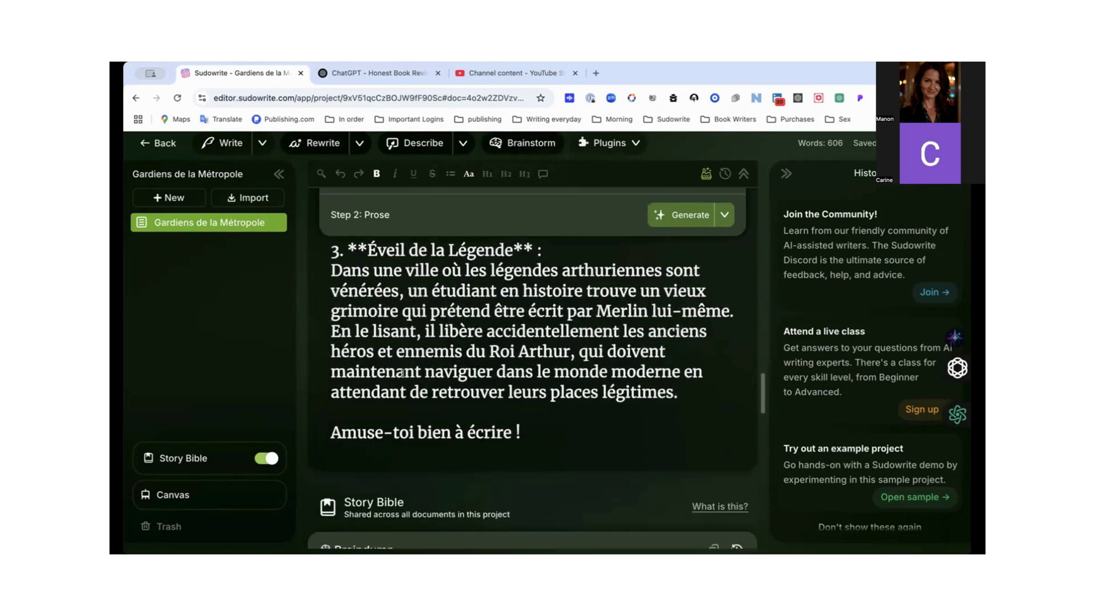
pyautogui.scroll(8, 531, 390)
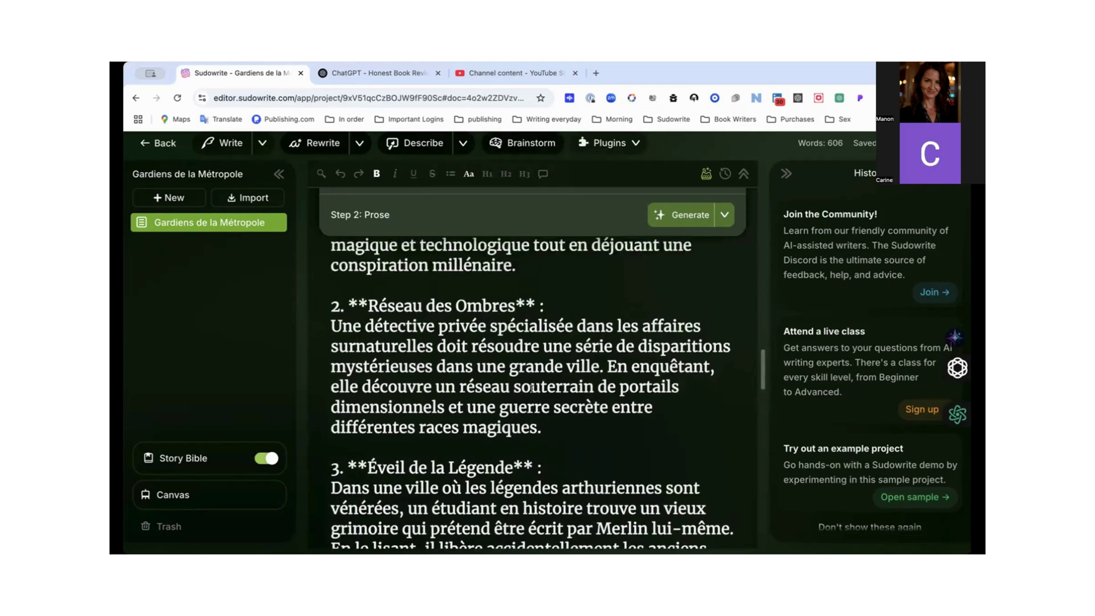
pyautogui.scroll(3, 532, 389)
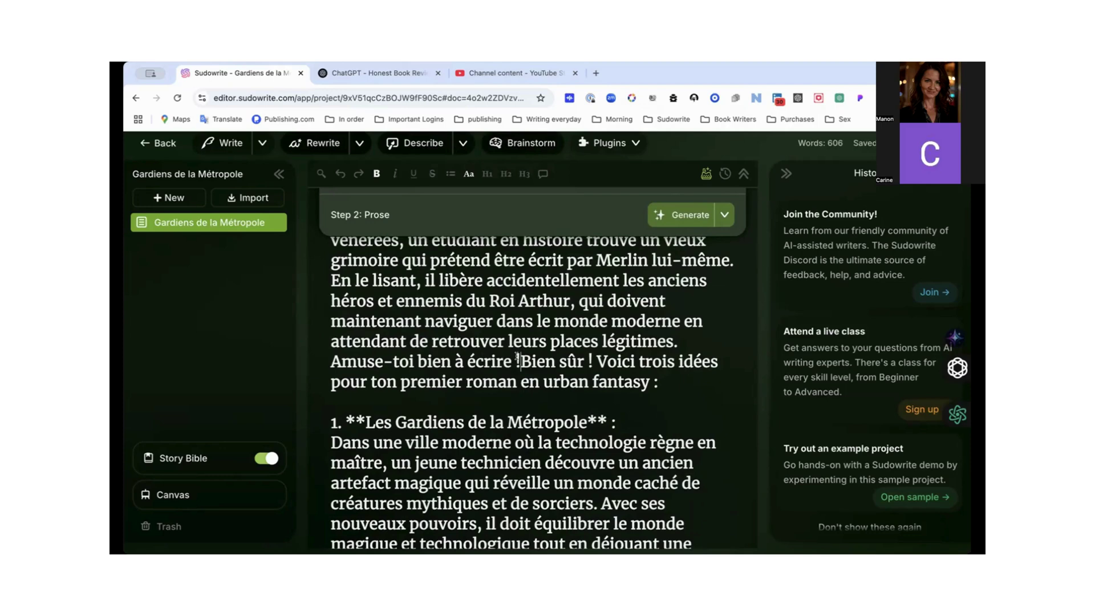
pyautogui.moveTo(517, 358); pyautogui.dragTo(328, 522)
pyautogui.click(328, 522)
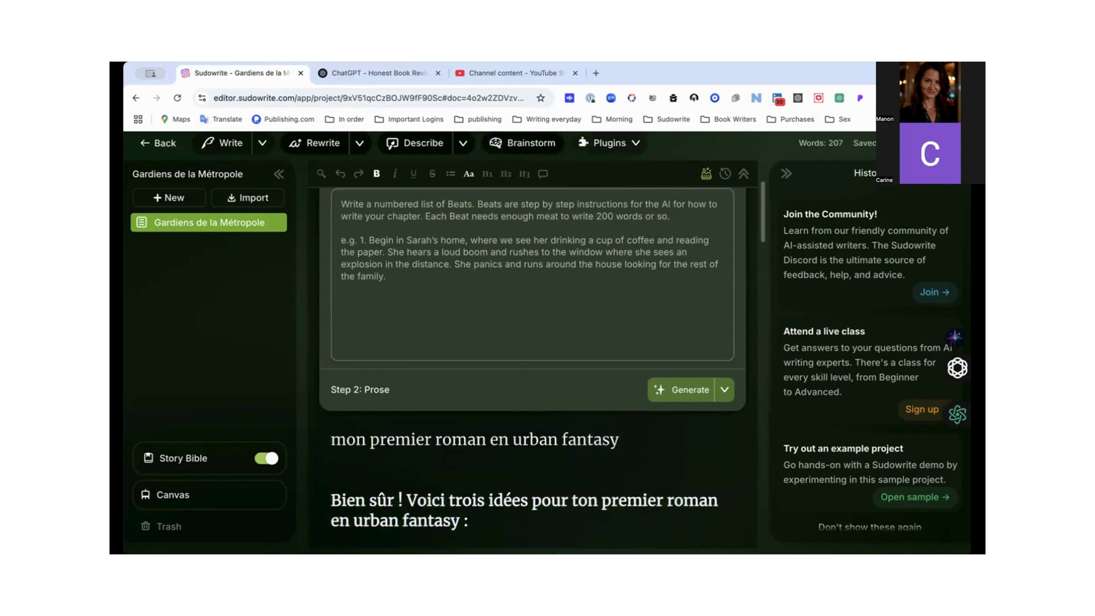
# - Select the description paragraph of idea 1, "Les Gardiens de la Métropole", and open Quick Chat for it
pyautogui.scroll(-10, 532, 342)
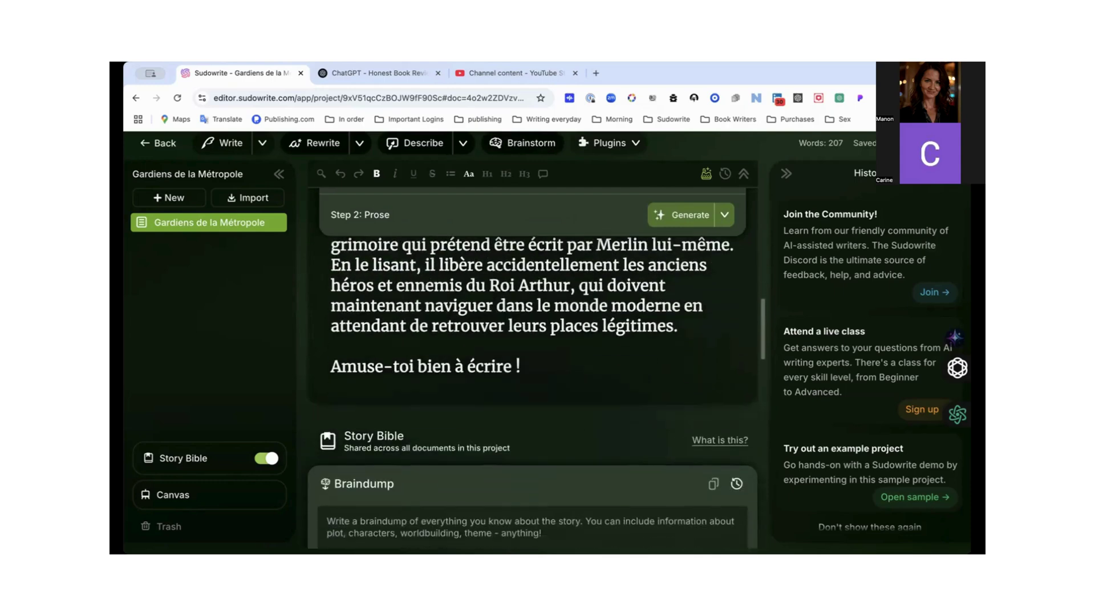
pyautogui.scroll(10, 532, 342)
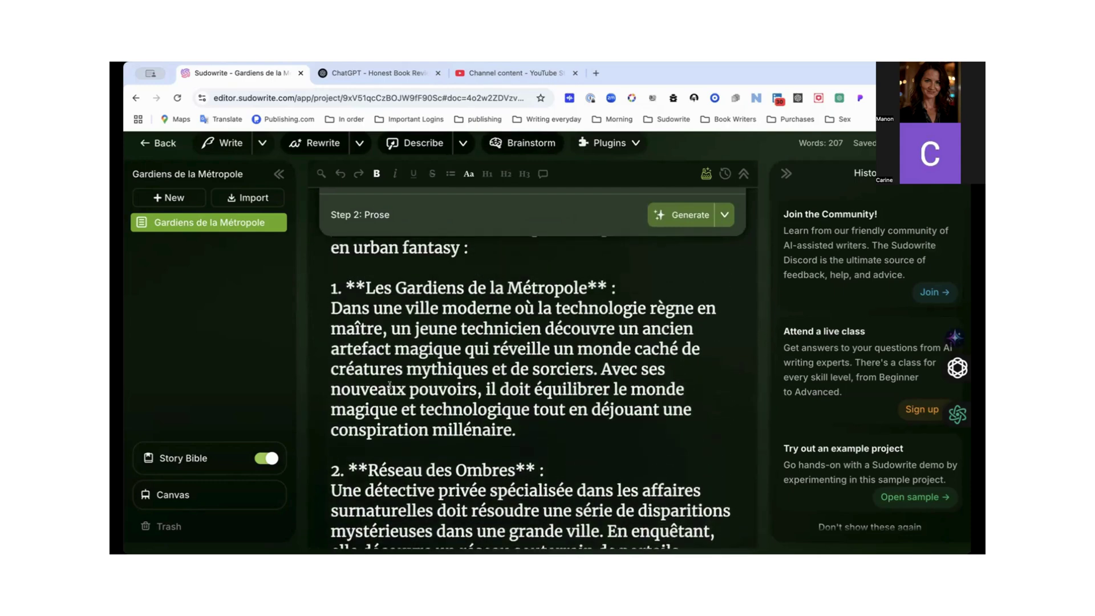
pyautogui.click(517, 430)
pyautogui.moveTo(330, 305); pyautogui.dragTo(533, 428)
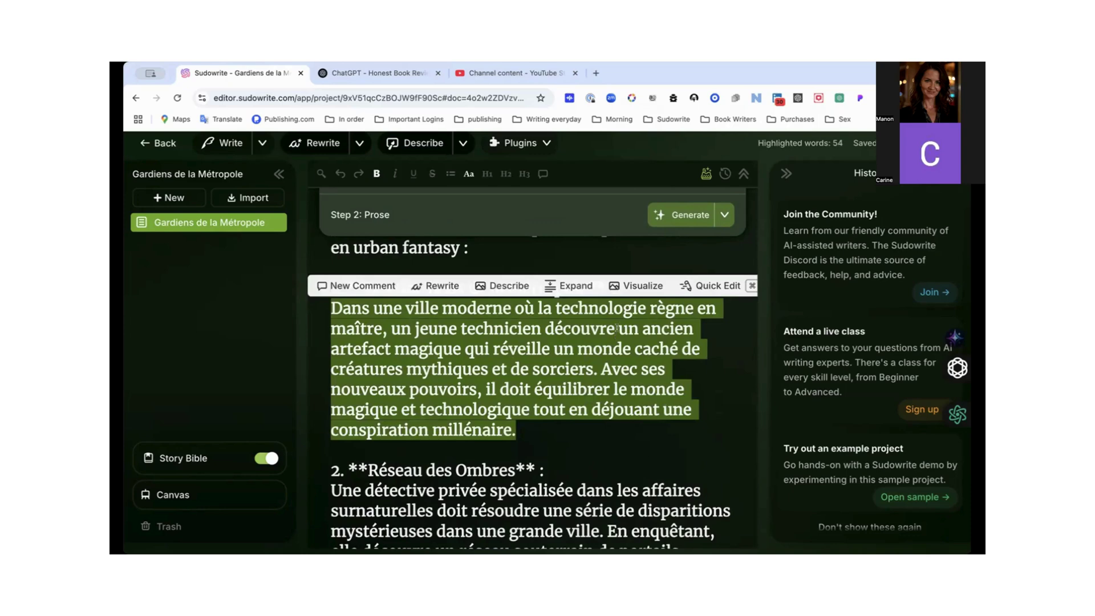
pyautogui.click(693, 284)
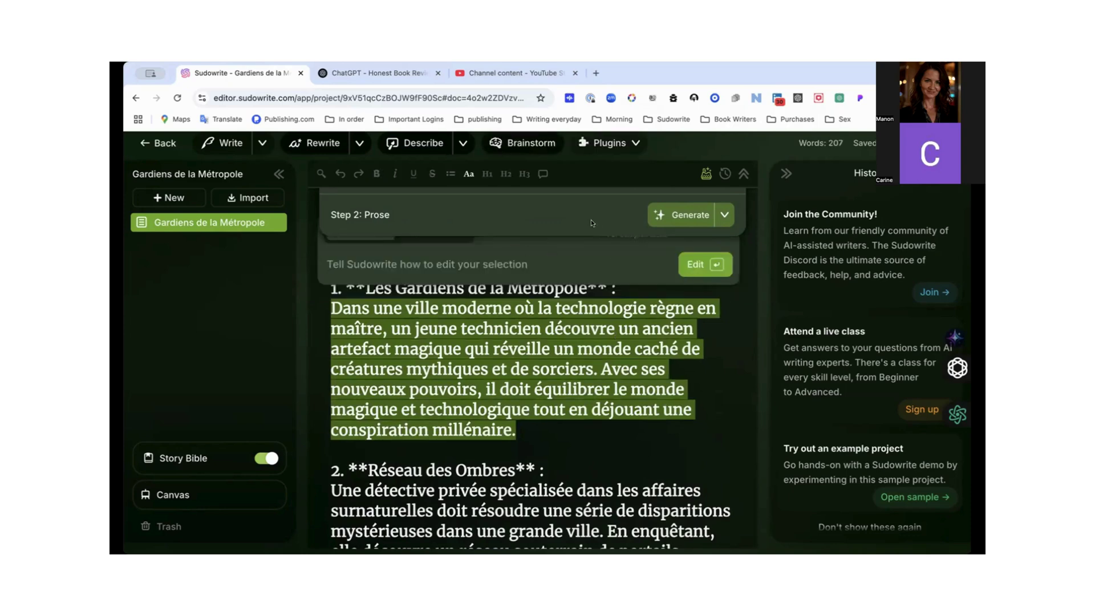
pyautogui.click(434, 307)
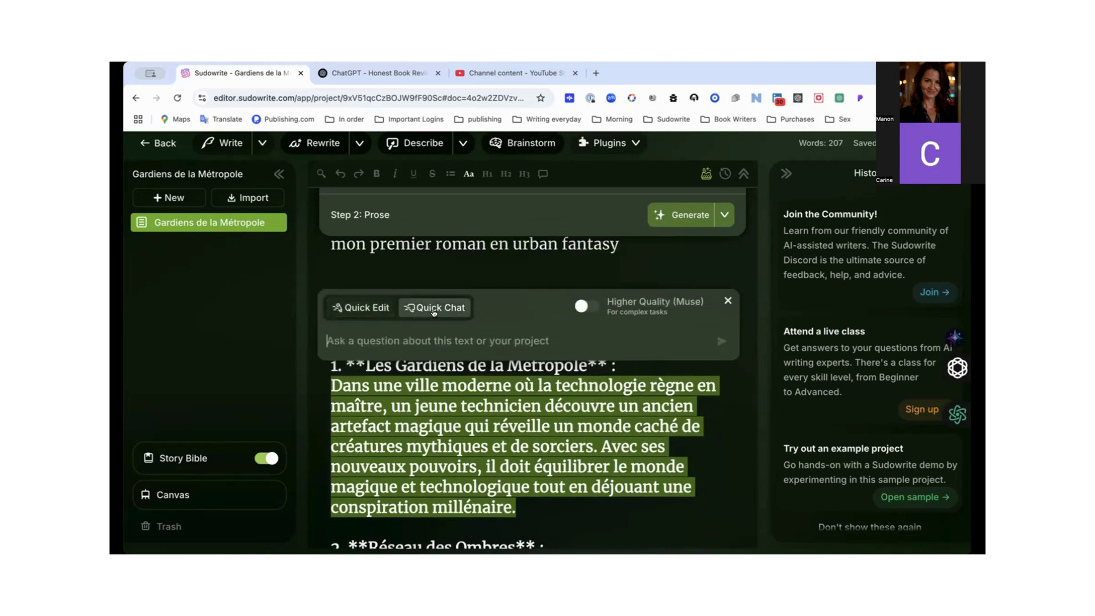
# - Send the chat question "Quel est l'annee de cette histoire?" about the selected paragraph and view the answer
pyautogui.click(404, 341)
pyautogui.write('Quel e')
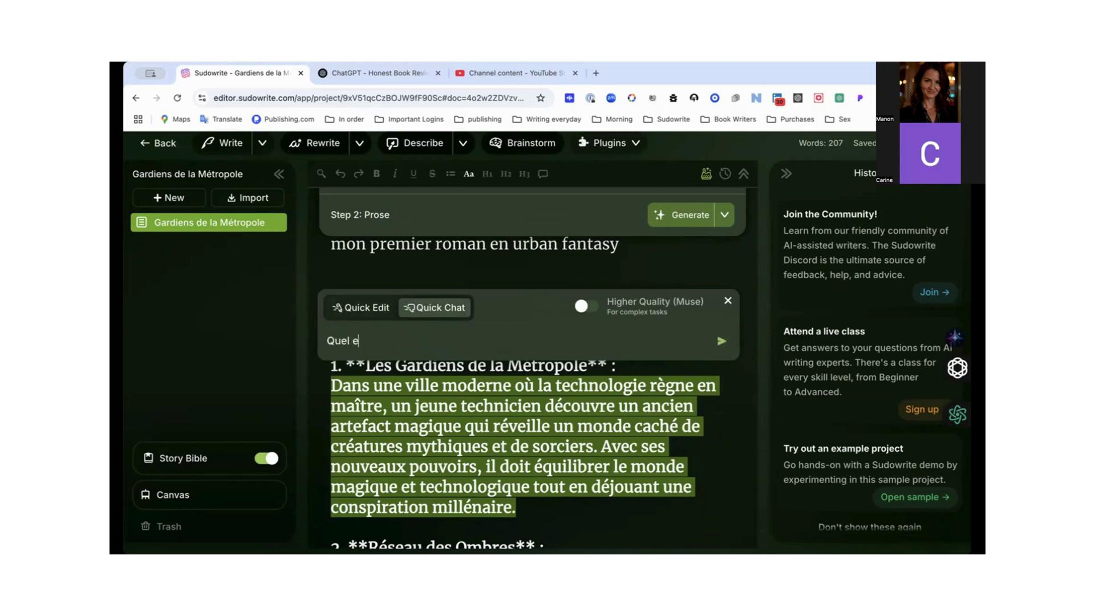
pyautogui.write("st l'annee de cette histo")
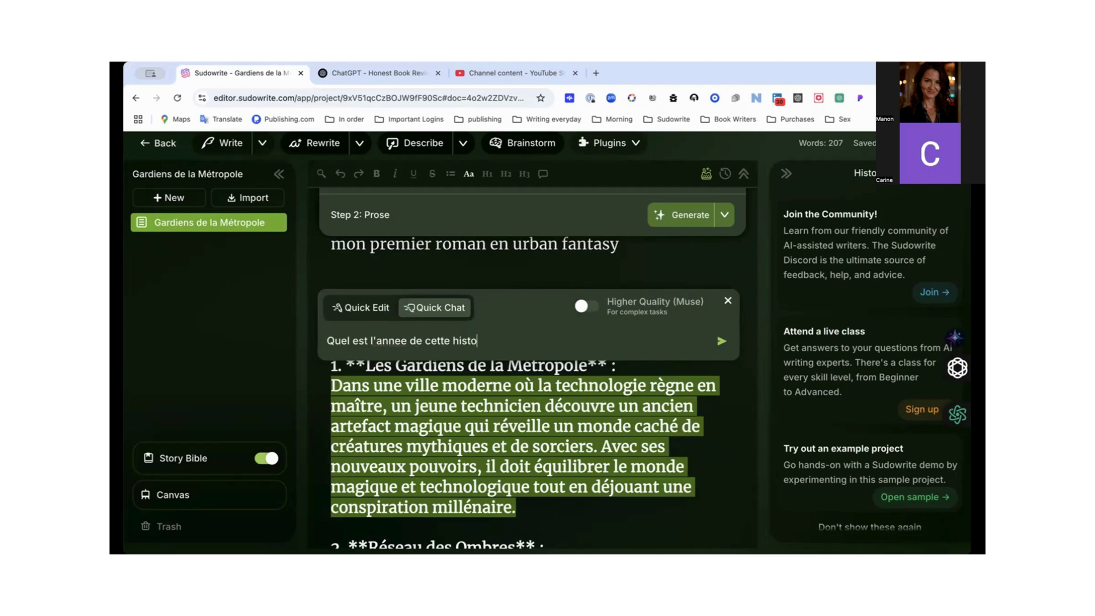
pyautogui.write('ire?')
pyautogui.press('Return')
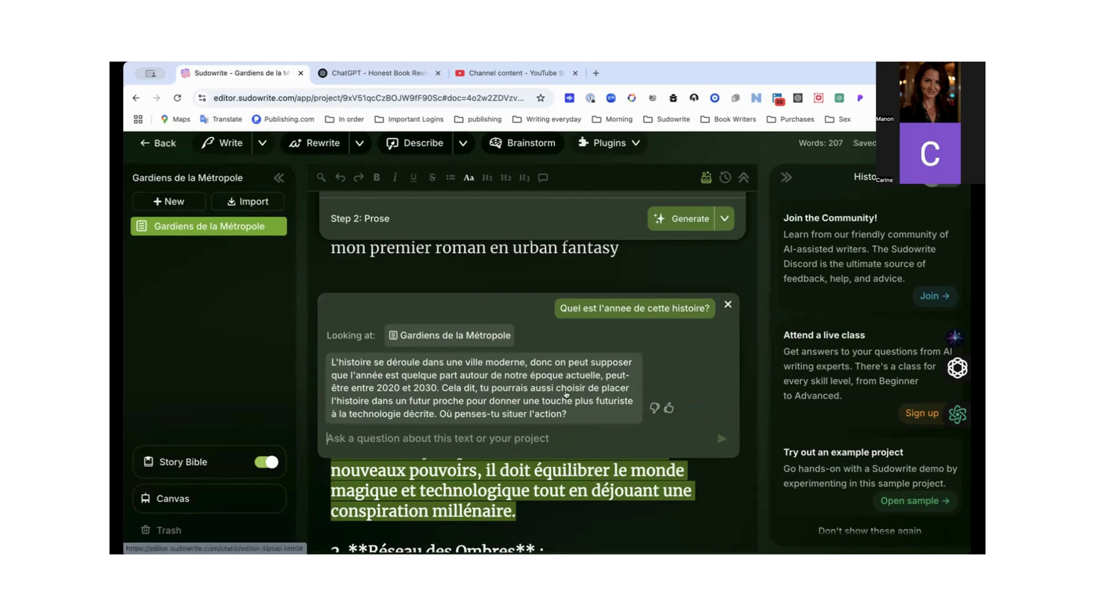
pyautogui.scroll(-2, 416, 381)
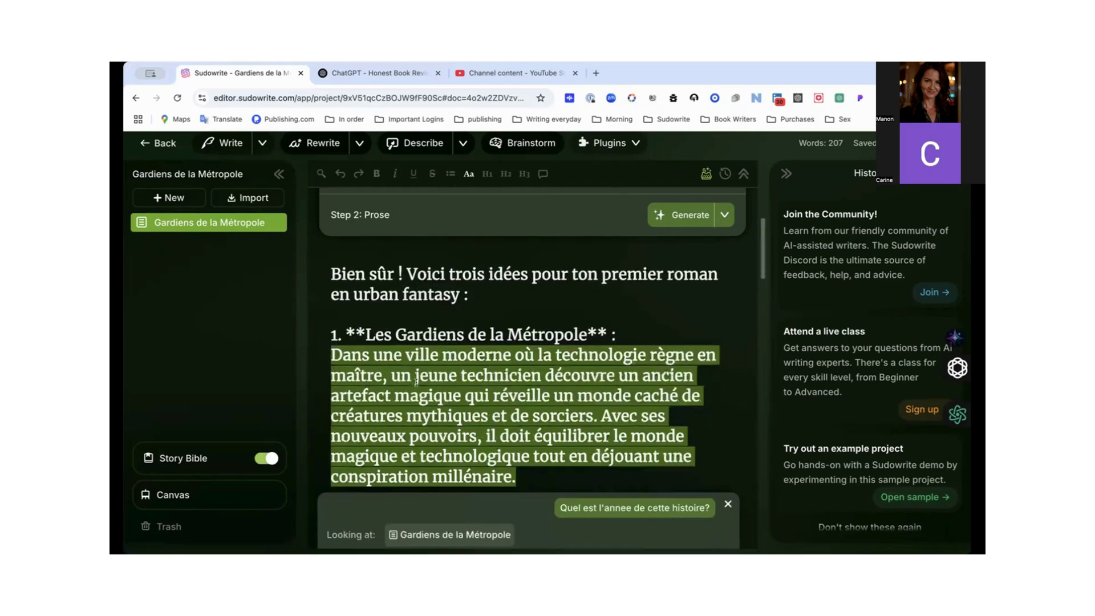
# - Send the follow-up chat question "Quel sont les characters de cette histoire?" below the answer about the year
pyautogui.scroll(-4, 416, 380)
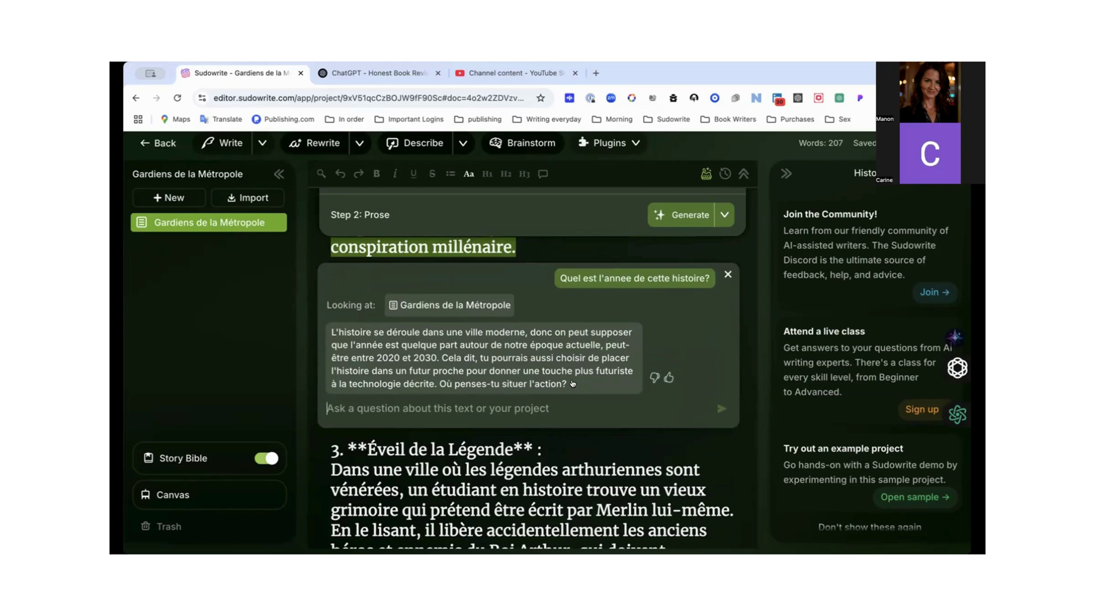
pyautogui.scroll(-1, 548, 371)
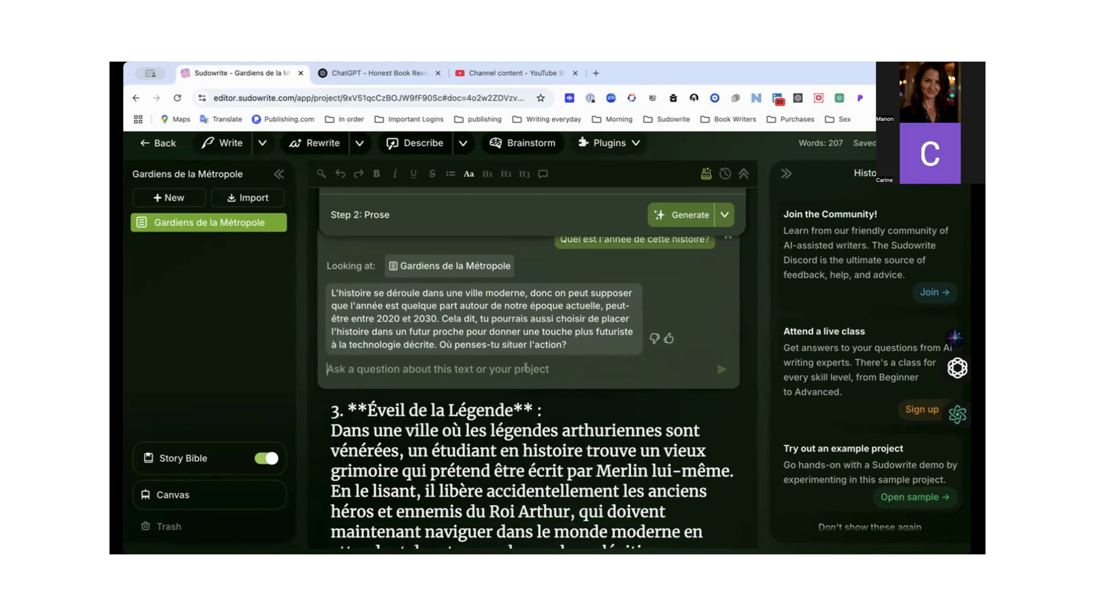
pyautogui.write('Qu')
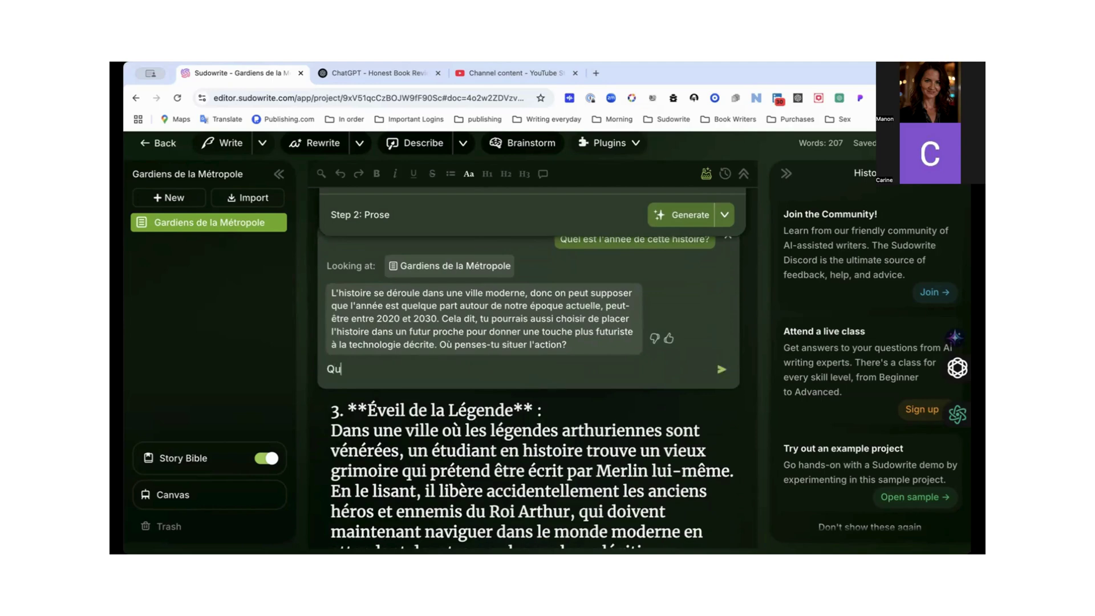
pyautogui.write('el sont les characters ')
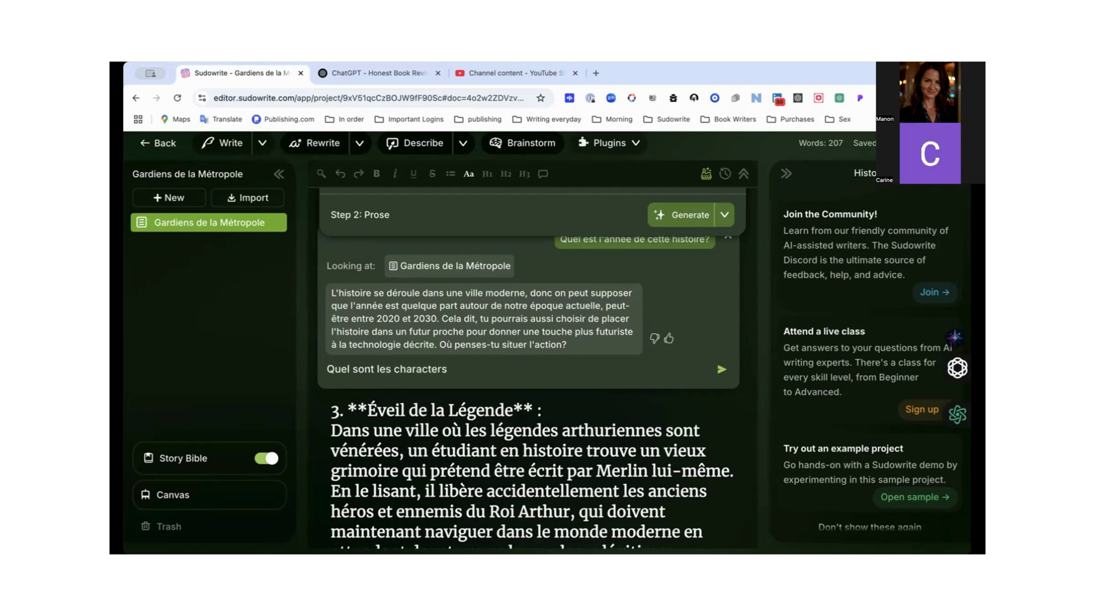
pyautogui.write('de cette histoire?')
pyautogui.press('Return')
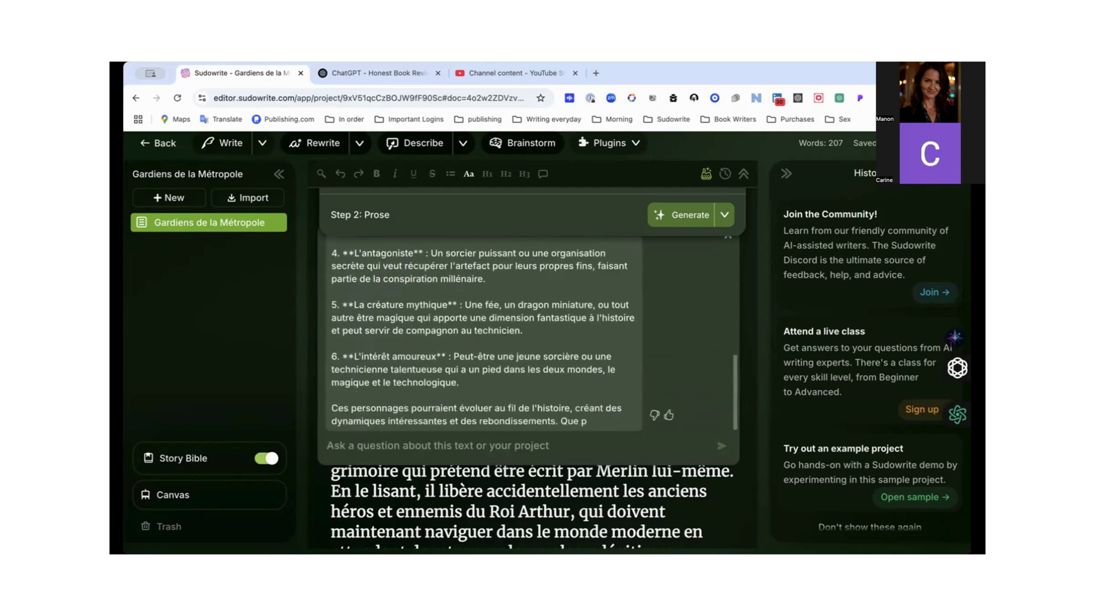
# - Read through the chat's answer listing potential characters, from its start to its closing question, and return to the earlier exchange
pyautogui.scroll(10, 509, 324)
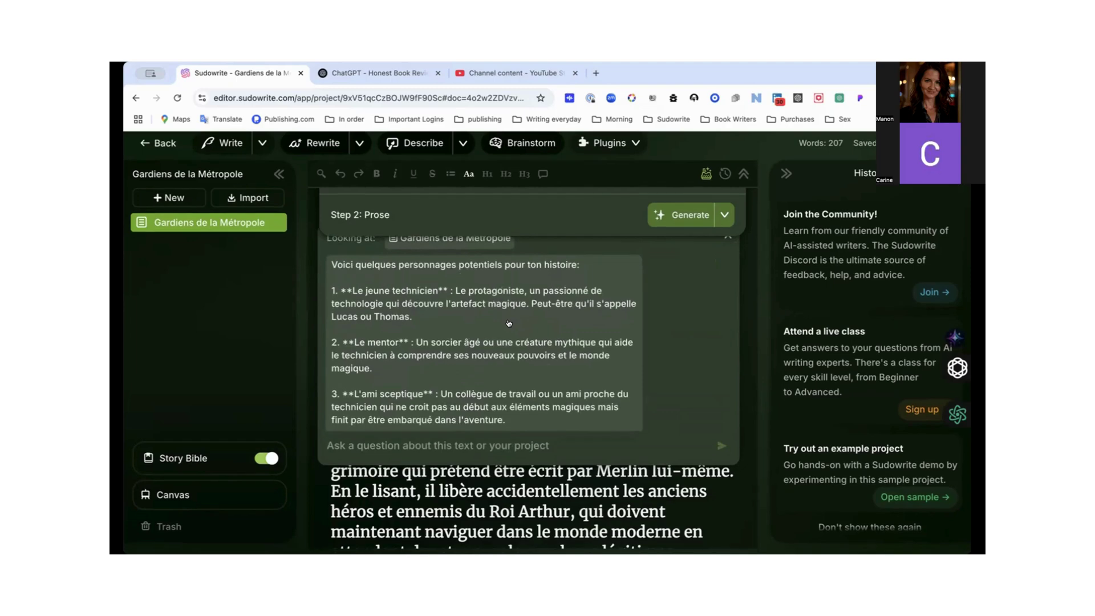
pyautogui.scroll(-1, 509, 324)
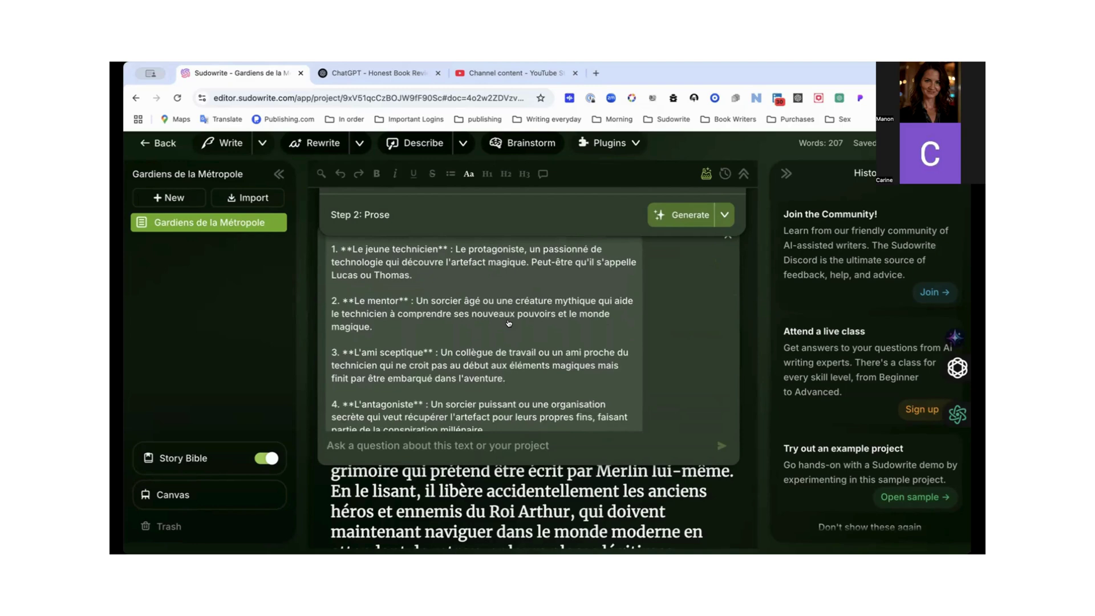
pyautogui.scroll(-1, 508, 323)
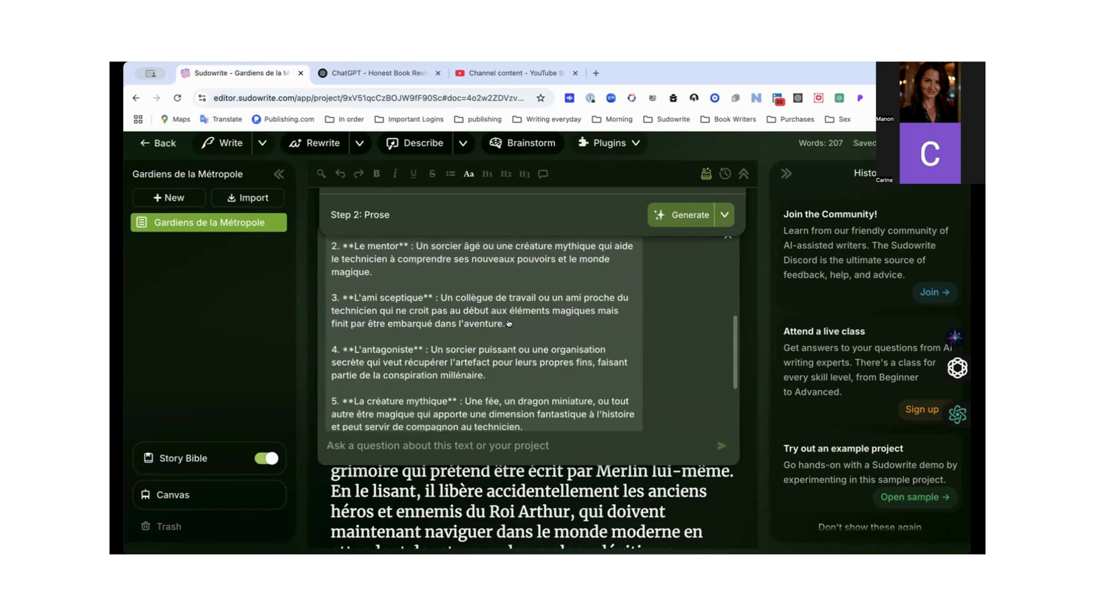
pyautogui.scroll(-1, 509, 323)
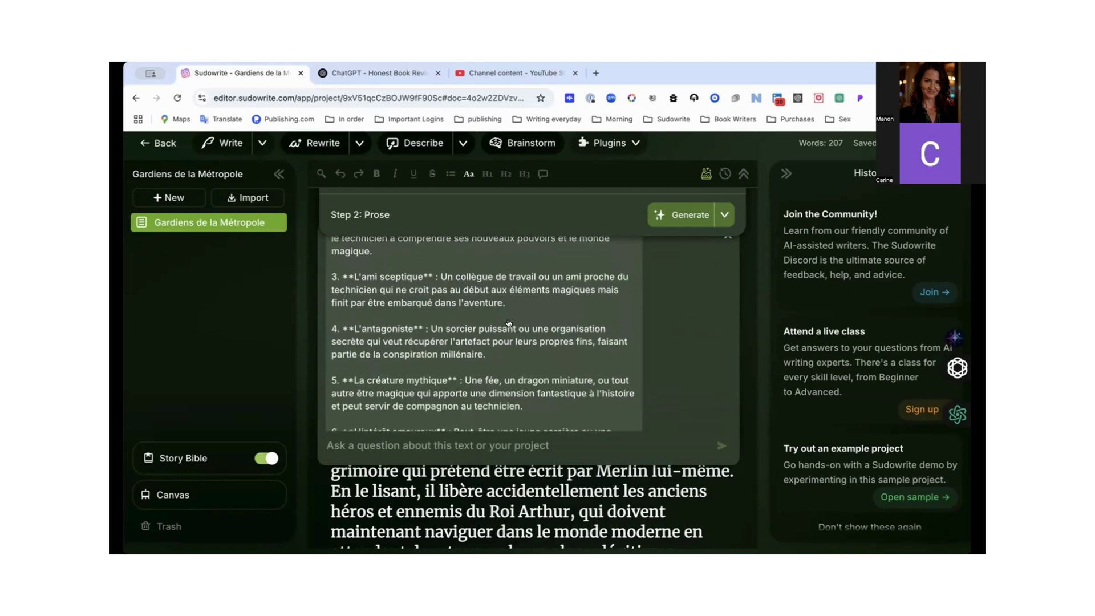
pyautogui.scroll(-1, 509, 323)
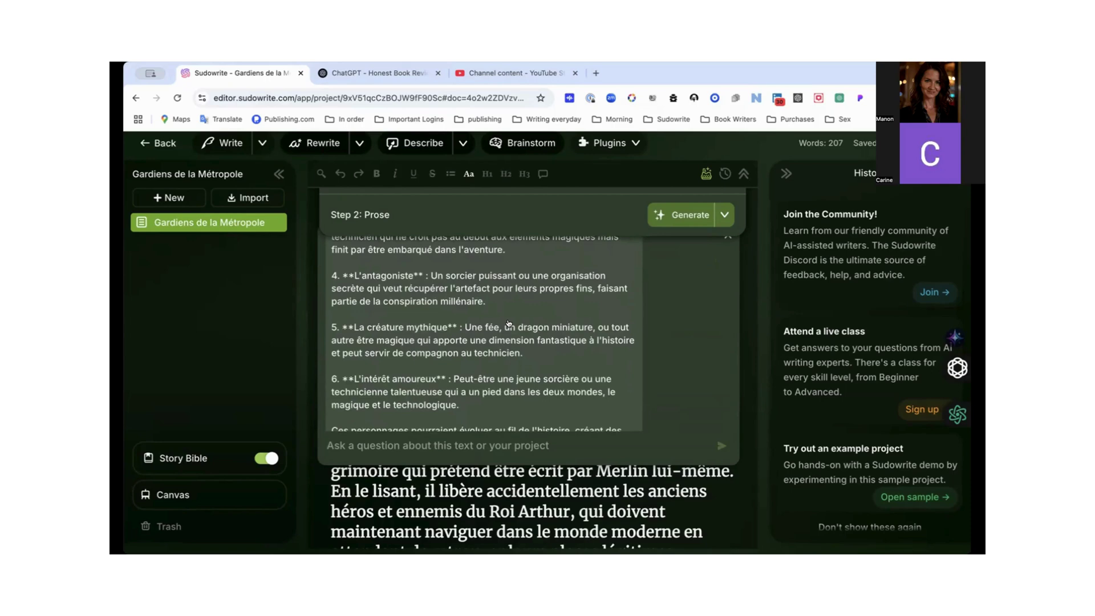
pyautogui.scroll(-2, 509, 323)
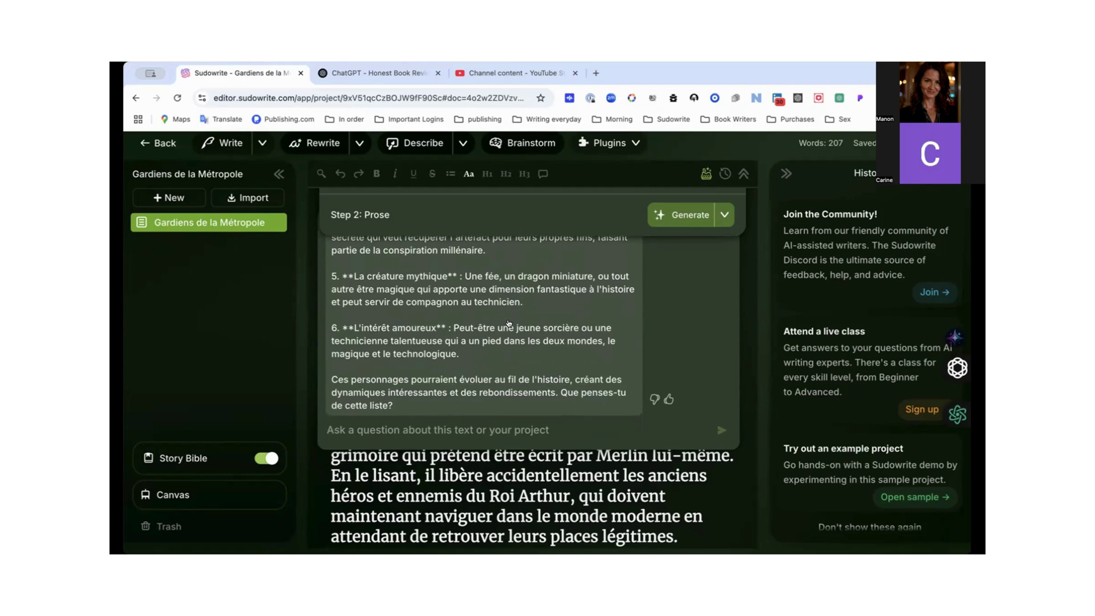
pyautogui.scroll(-1, 509, 323)
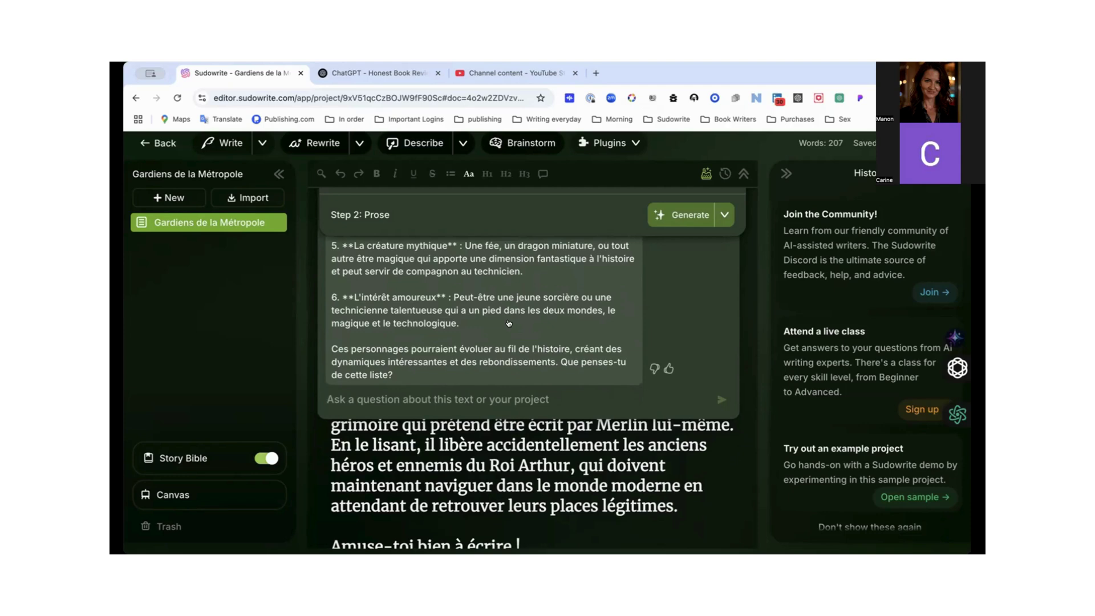
pyautogui.scroll(-1, 565, 305)
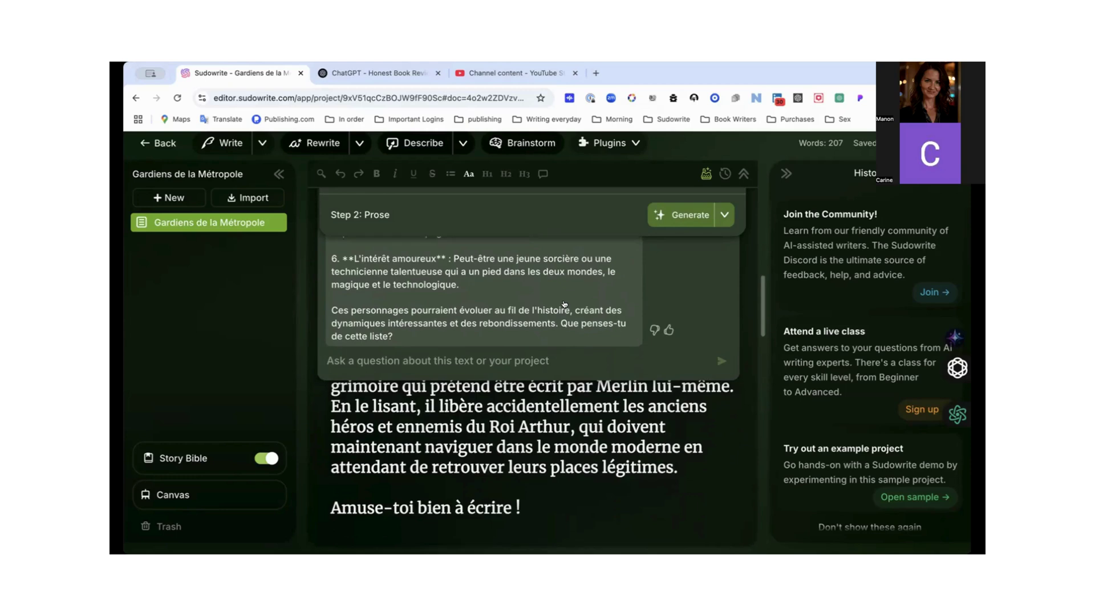
pyautogui.scroll(10, 564, 304)
pyautogui.scroll(-1, 565, 304)
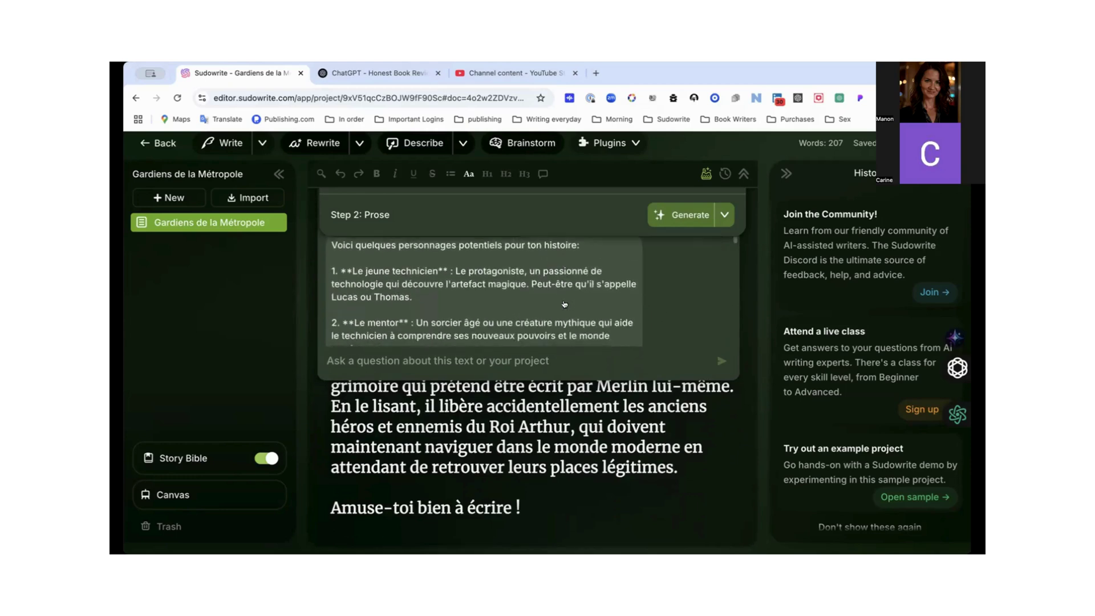
pyautogui.scroll(1, 564, 304)
pyautogui.scroll(4, 565, 304)
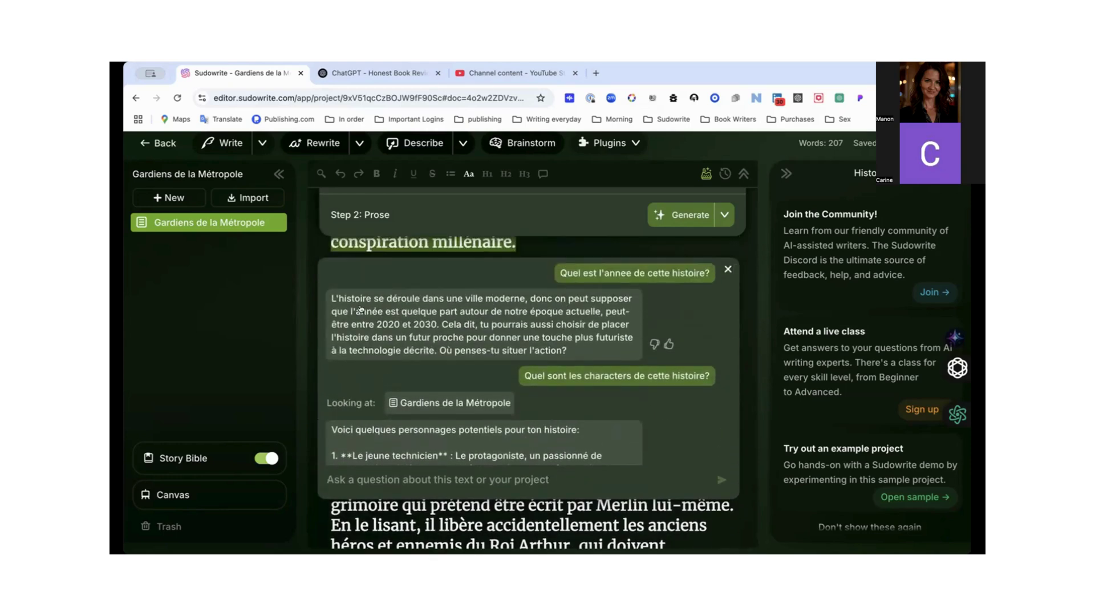
# - Select and copy the whole chat exchange, from the question about the year through the end of the character list
pyautogui.moveTo(327, 294)
pyautogui.mouseDown()
pyautogui.moveTo(407, 388)
pyautogui.moveTo(326, 292)
pyautogui.mouseUp()
pyautogui.scroll(3, 432, 302)
pyautogui.scroll(-3, 441, 317)
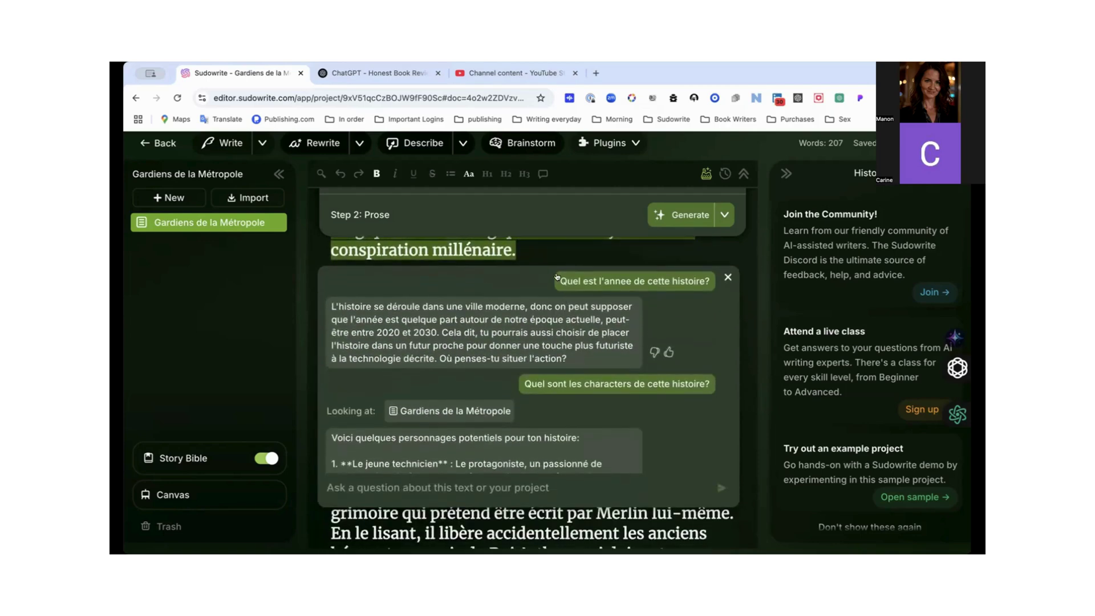
pyautogui.scroll(-5, 579, 337)
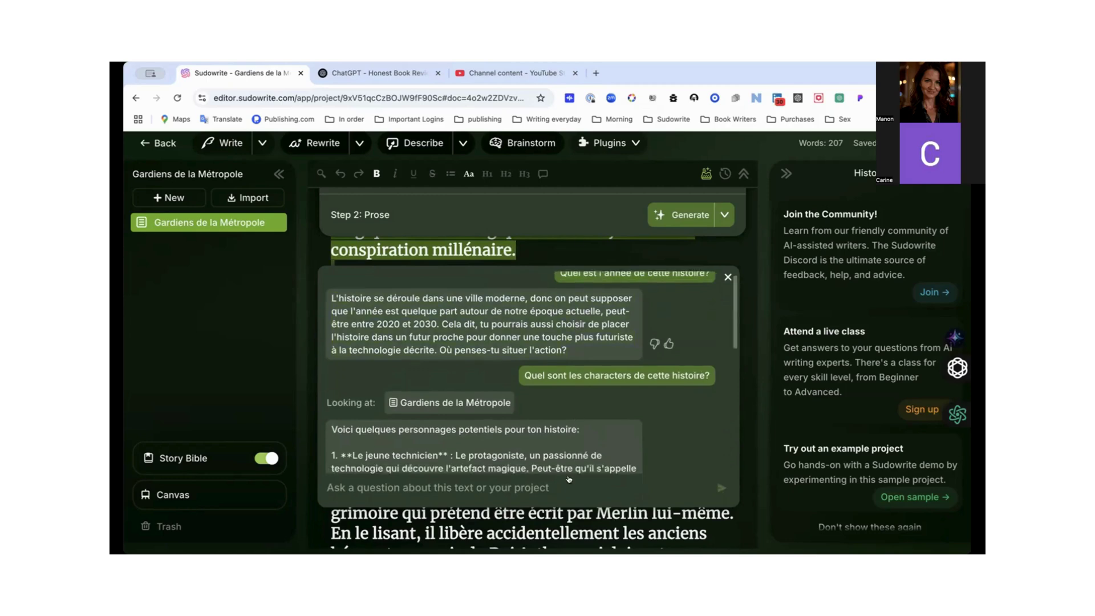
pyautogui.tripleClick(411, 469)
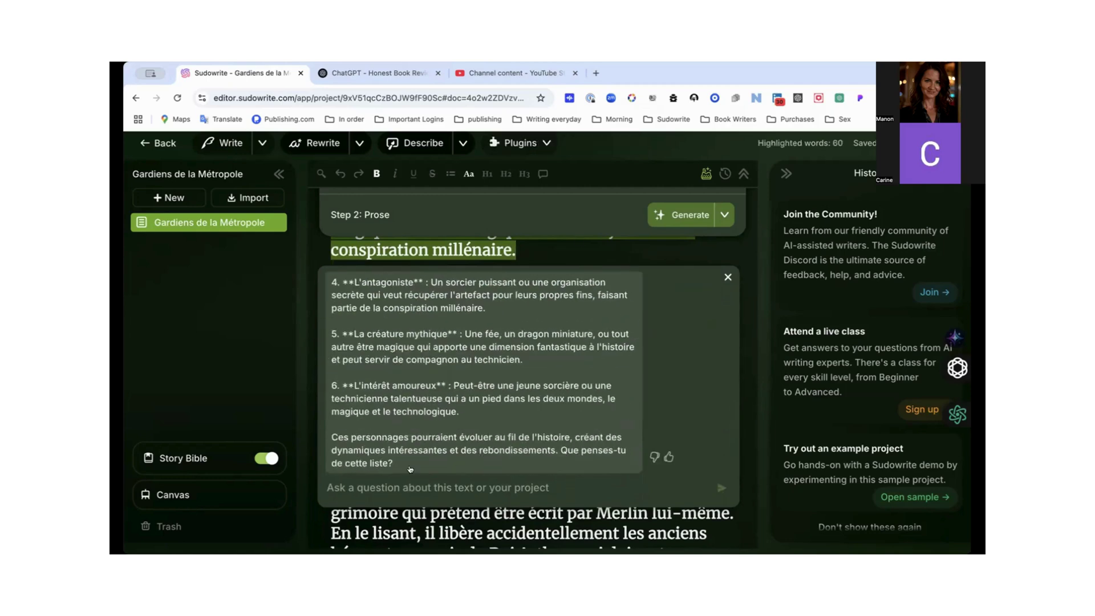
pyautogui.moveTo(398, 400); pyautogui.dragTo(558, 277)
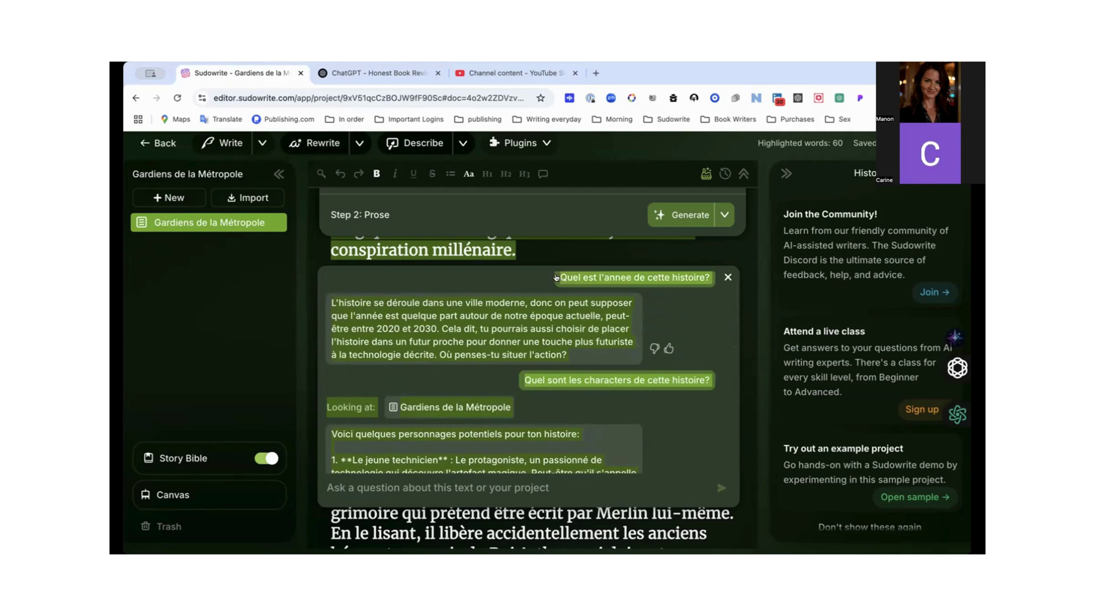
# - Close the Quick Chat below idea 1's description
pyautogui.scroll(-10, 556, 277)
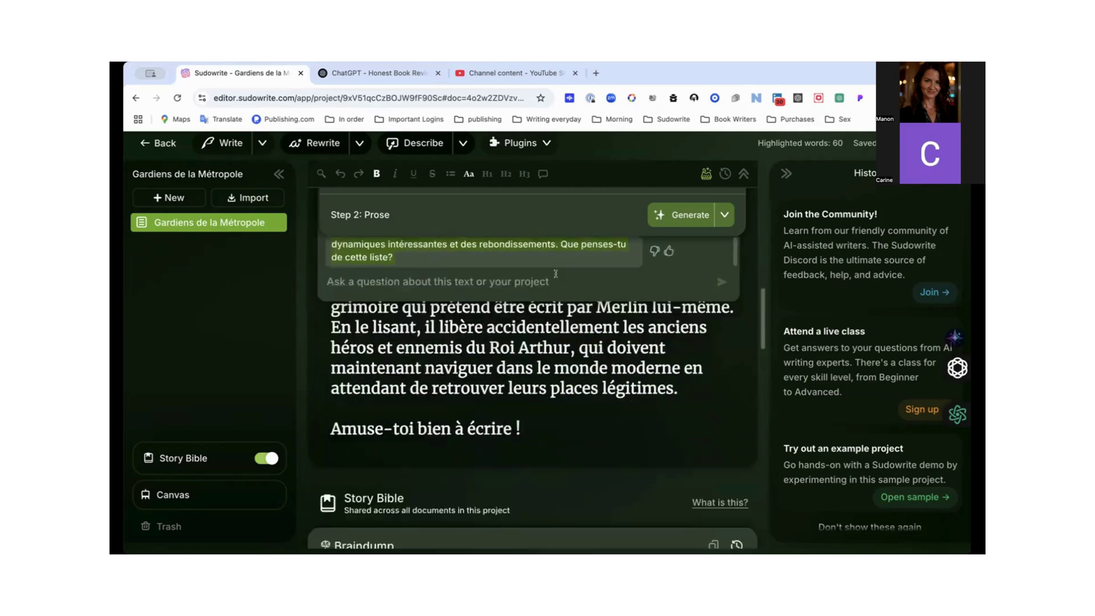
pyautogui.click(551, 292)
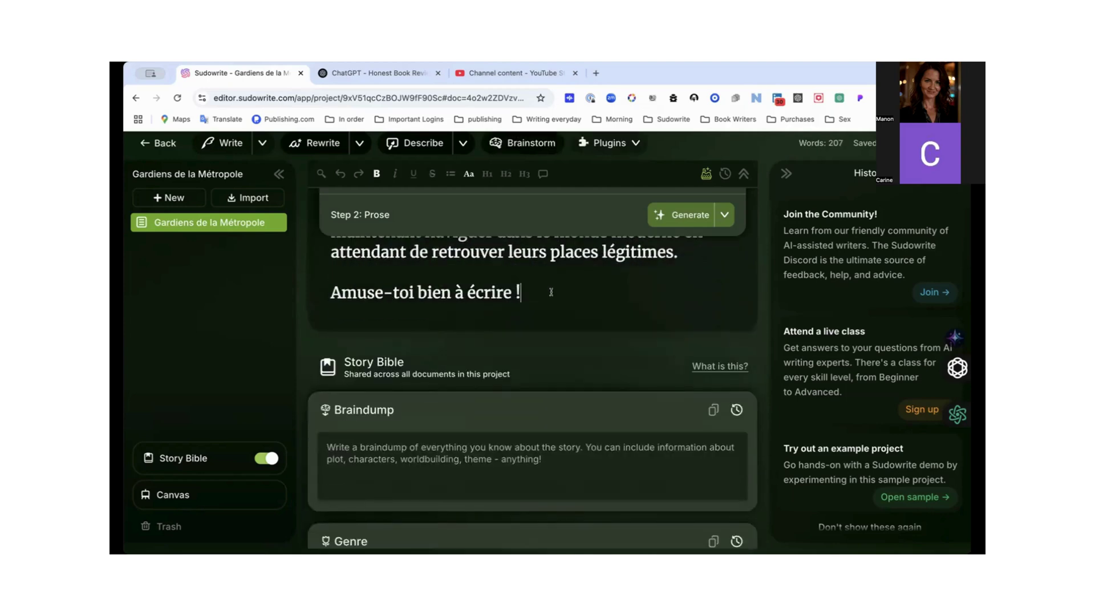
pyautogui.scroll(5, 551, 292)
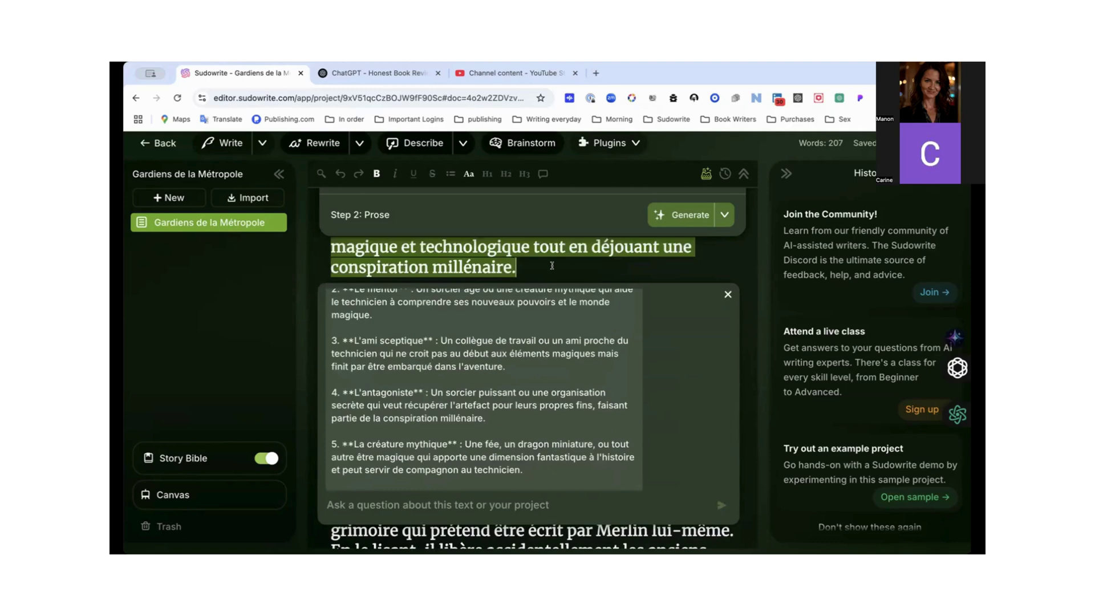
pyautogui.click(727, 294)
# - Paste the copied chat exchange between idea 1's description and idea 2, "Réseau des Ombres", and review the pasted text
pyautogui.scroll(3, 624, 272)
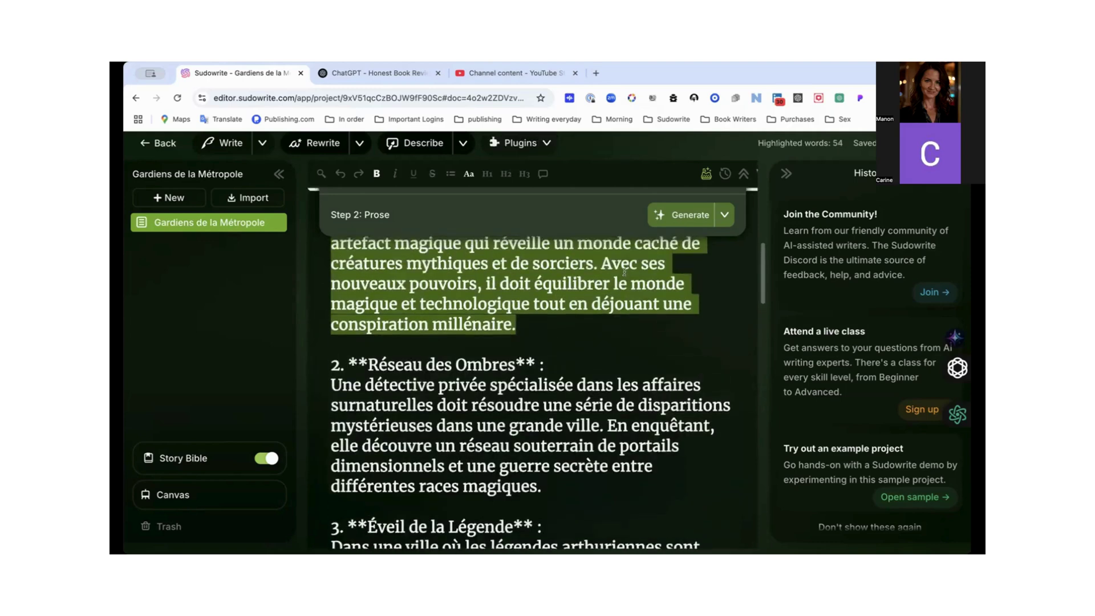
pyautogui.scroll(1, 624, 272)
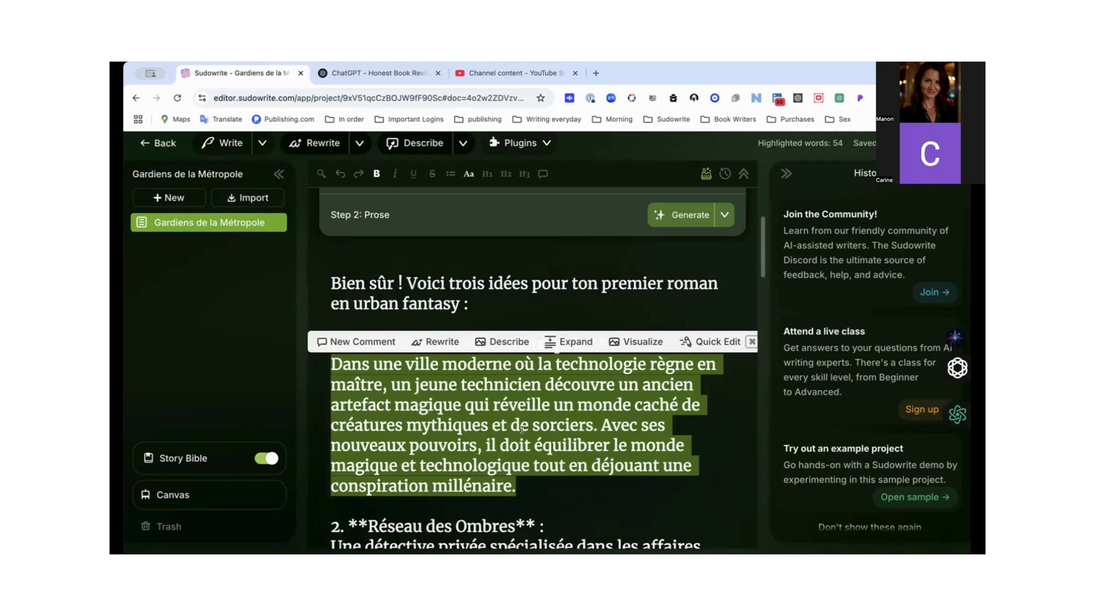
pyautogui.click(538, 463)
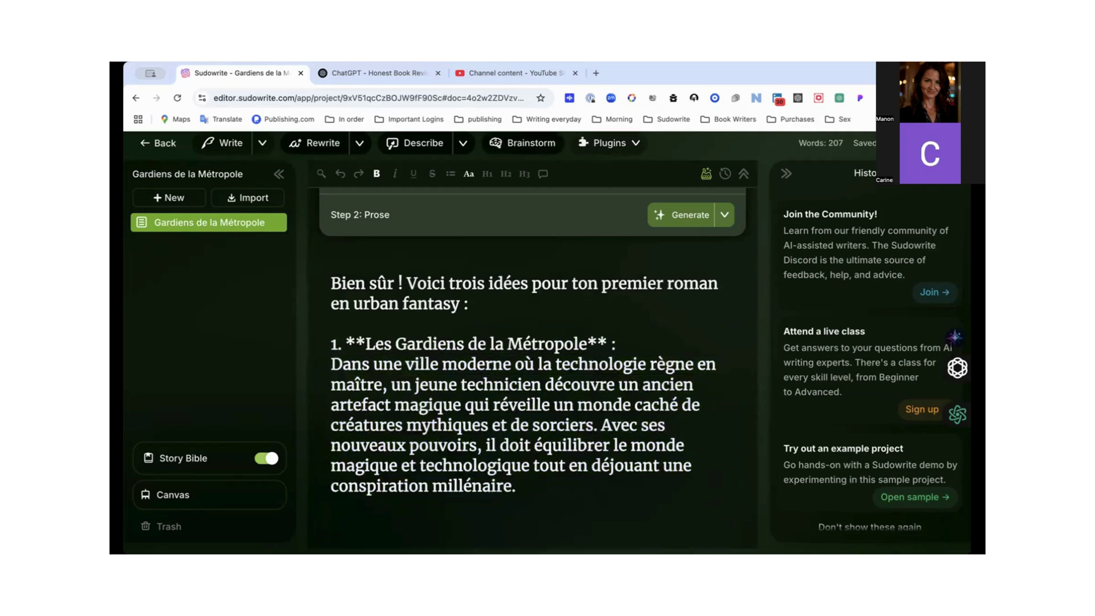
pyautogui.hotkey('ctrl', 'v')
pyautogui.scroll(-8, 532, 392)
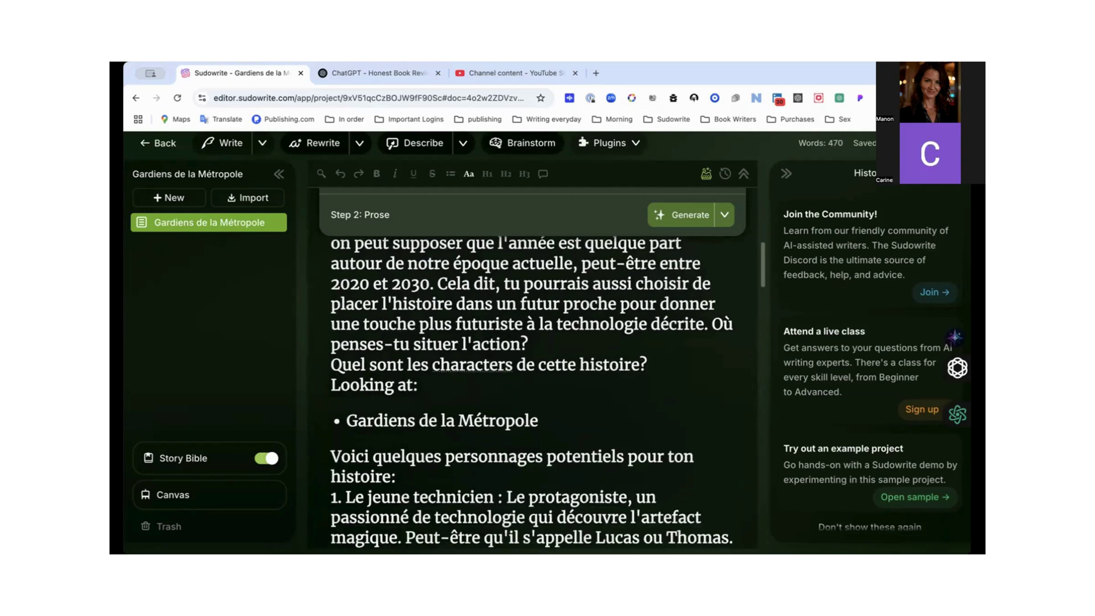
pyautogui.scroll(-10, 532, 391)
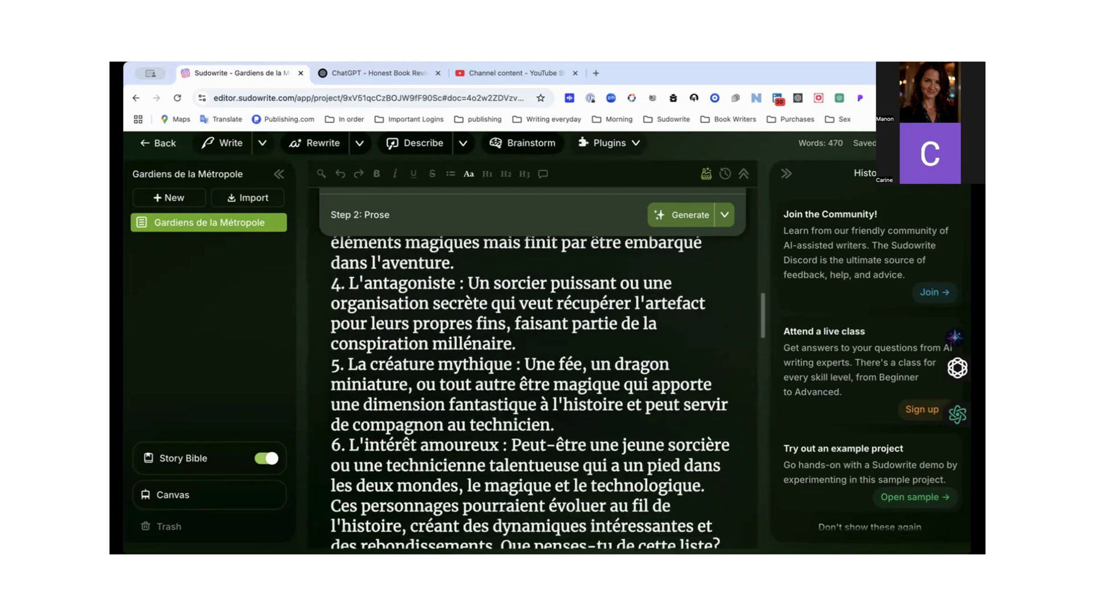
pyautogui.scroll(-5, 532, 392)
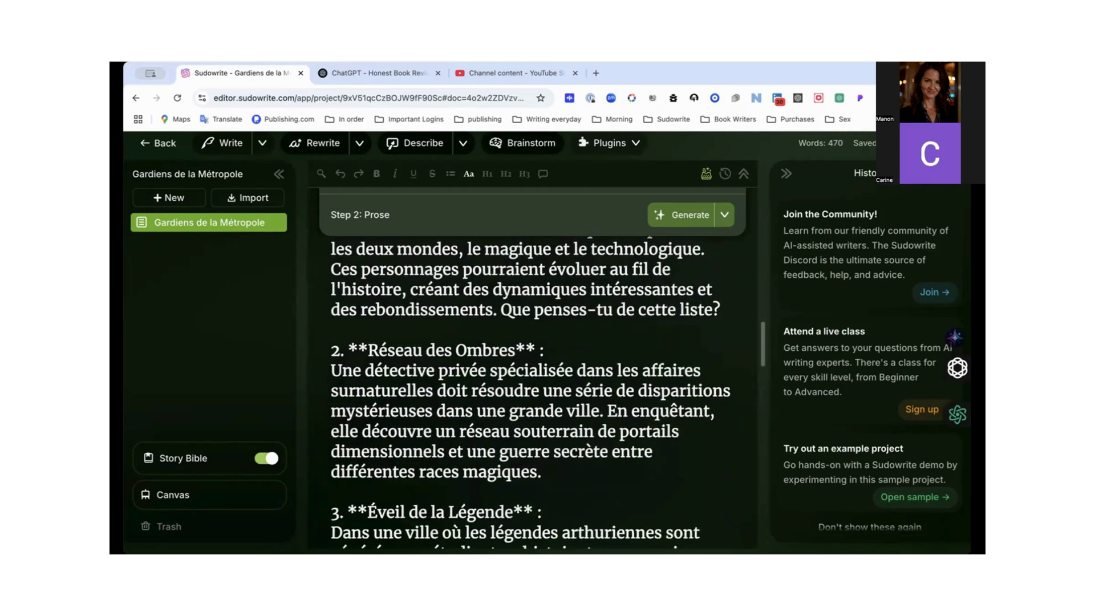
# - Split "Que penses-tu de cette liste?" off the end of the pasted text and cut it along with one line break
pyautogui.click(500, 309)
pyautogui.press('Return')
pyautogui.press('Return')
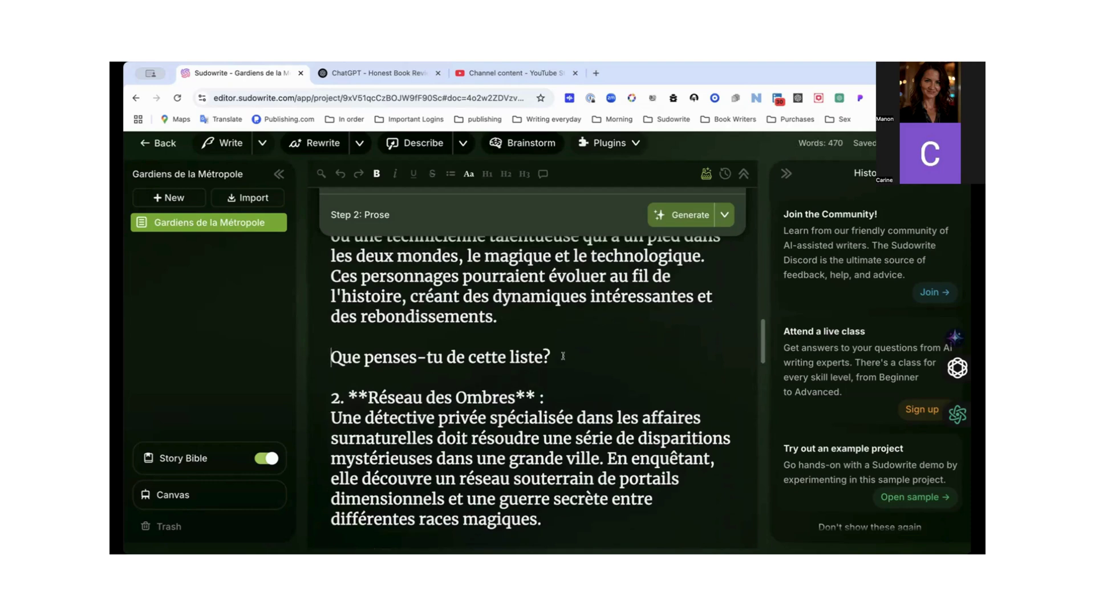
pyautogui.moveTo(551, 357); pyautogui.dragTo(330, 356)
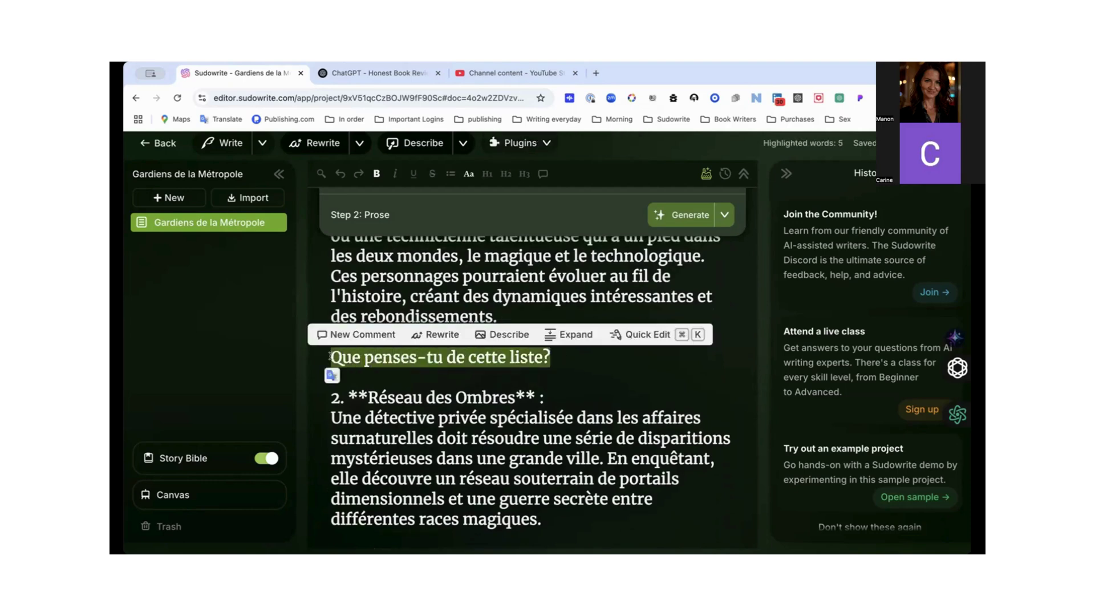
pyautogui.press('BackSpace')
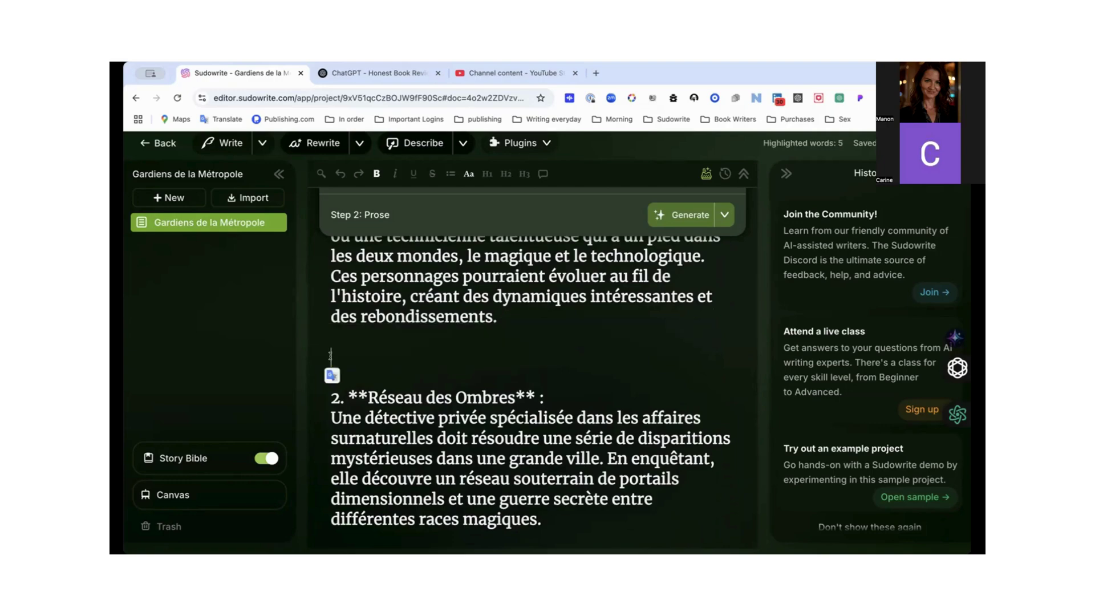
pyautogui.press('BackSpace')
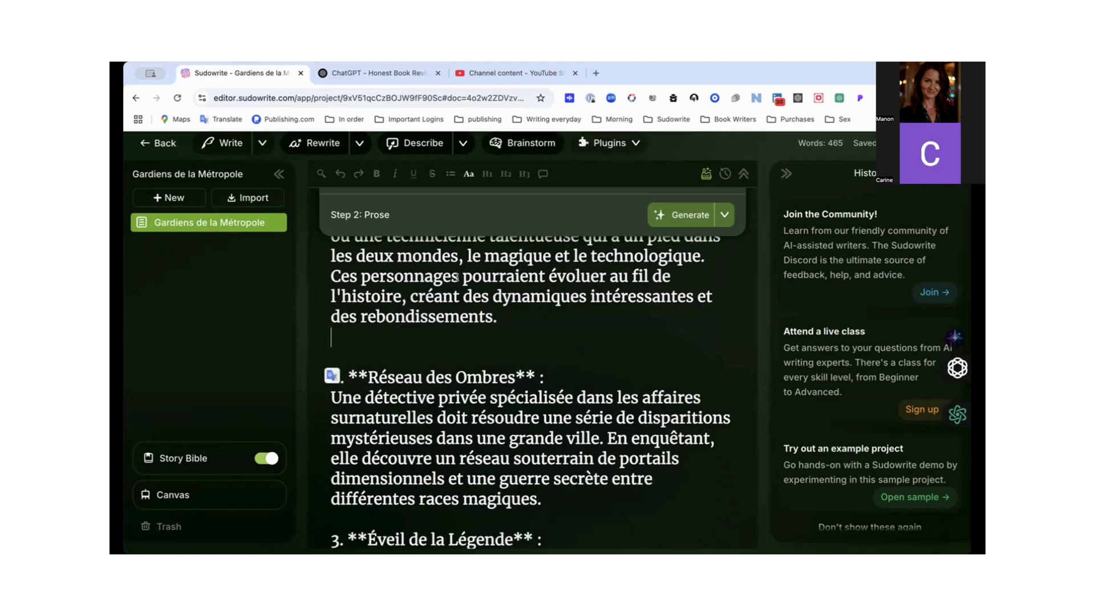
# - Insert "Que penses-tu de cette liste?" on a new line directly below "mon premier roman en urban fantasy"
pyautogui.scroll(10, 456, 278)
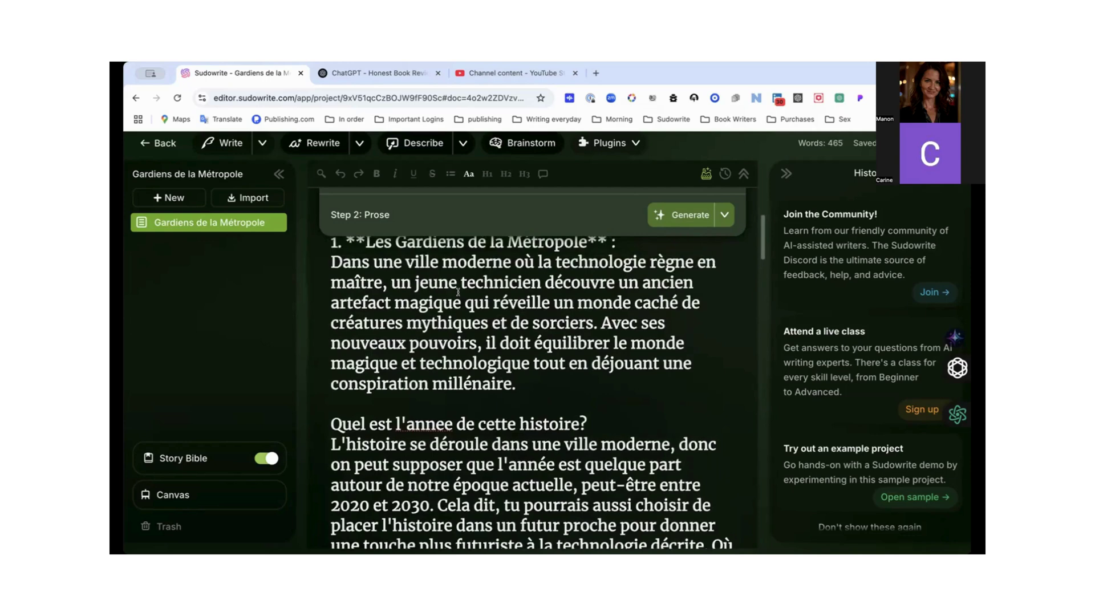
pyautogui.scroll(8, 458, 292)
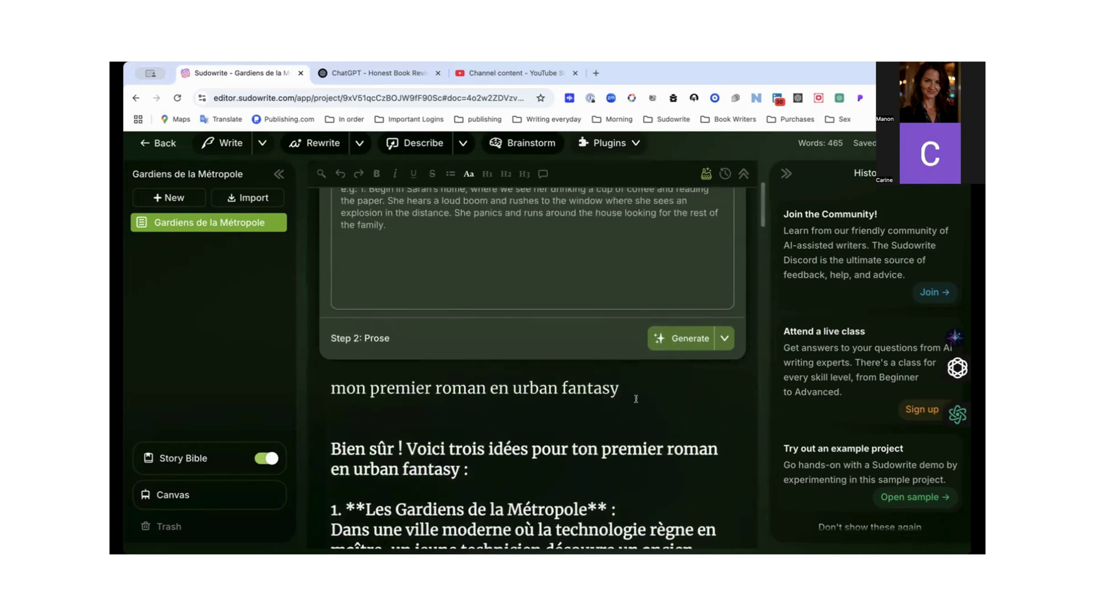
pyautogui.click(636, 398)
pyautogui.press('Return')
pyautogui.write('Que penses-tu de cette liste?')
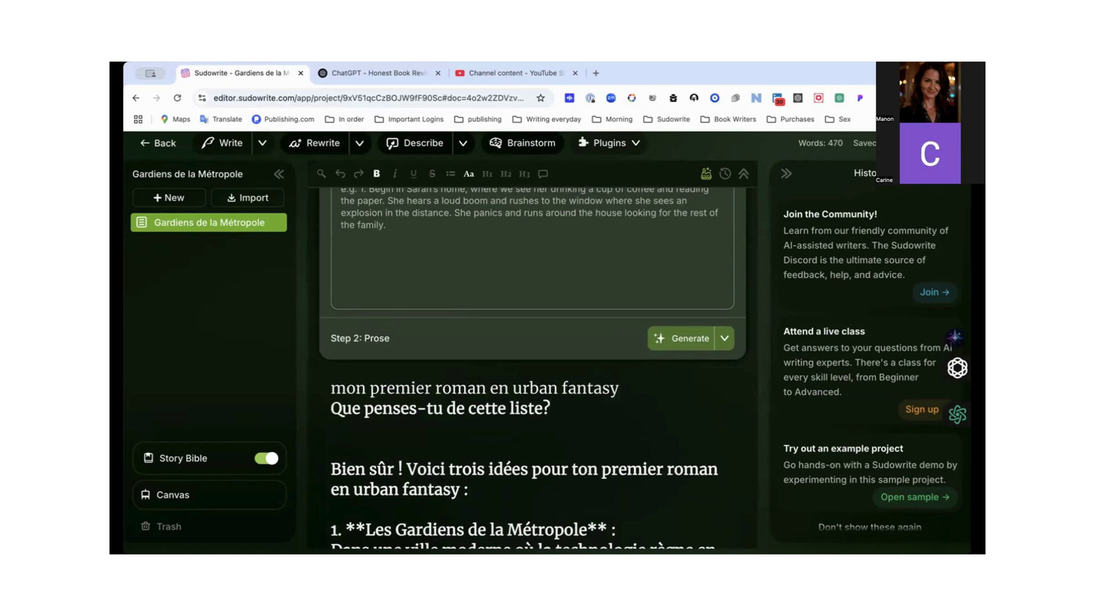
# - Insert a separator line of dashes followed by a line break above idea 2, "Réseau des Ombres"
pyautogui.scroll(-4, 530, 370)
pyautogui.scroll(1, 530, 371)
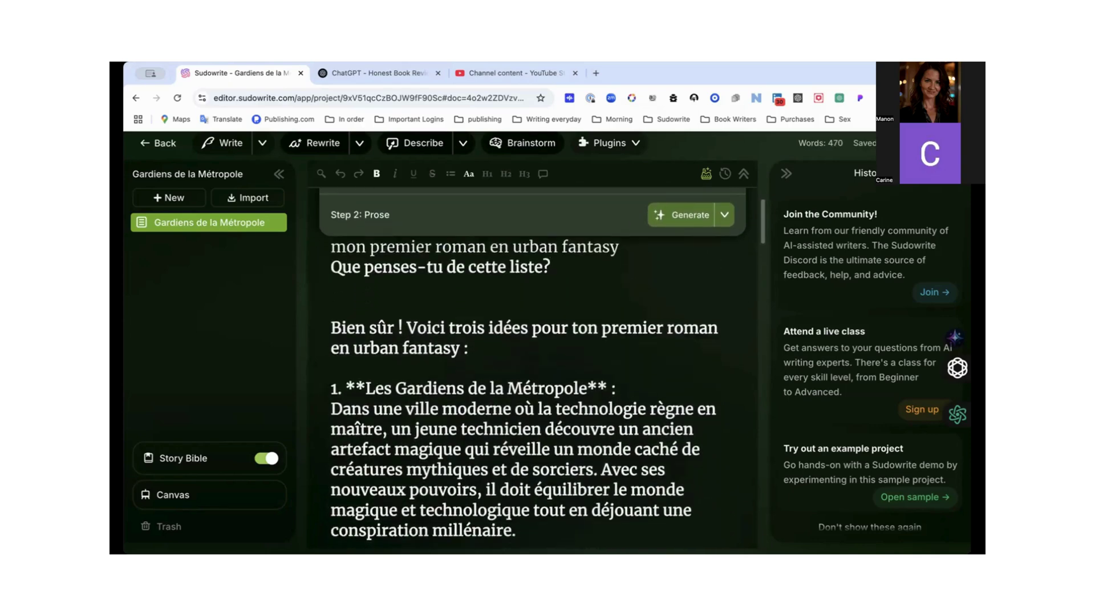
pyautogui.scroll(-4, 530, 371)
pyautogui.scroll(2, 531, 370)
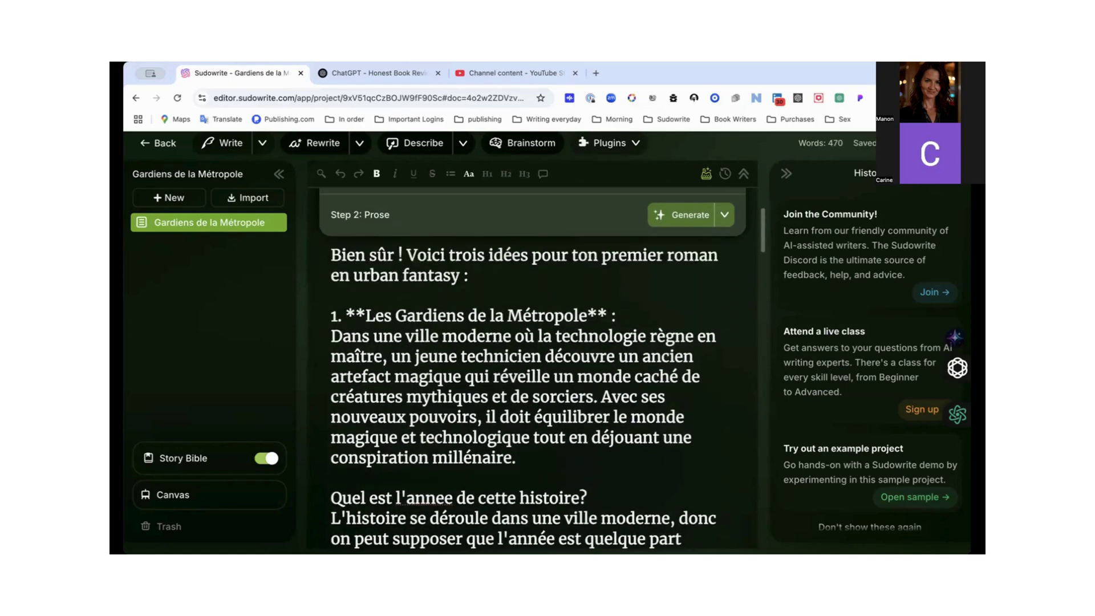
pyautogui.scroll(-9, 531, 371)
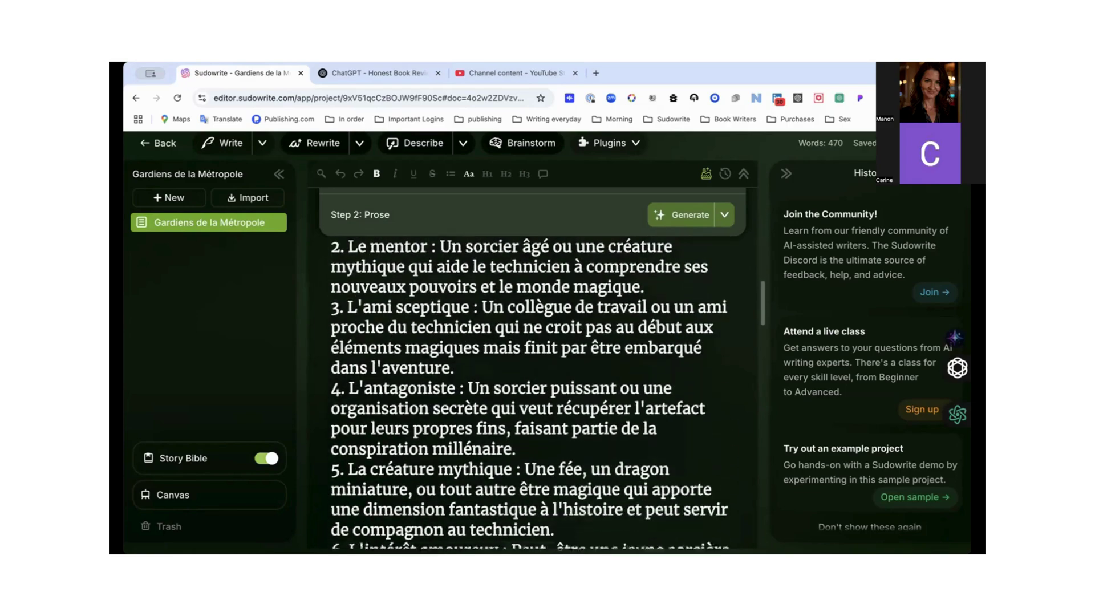
pyautogui.scroll(-4, 530, 371)
pyautogui.click(368, 406)
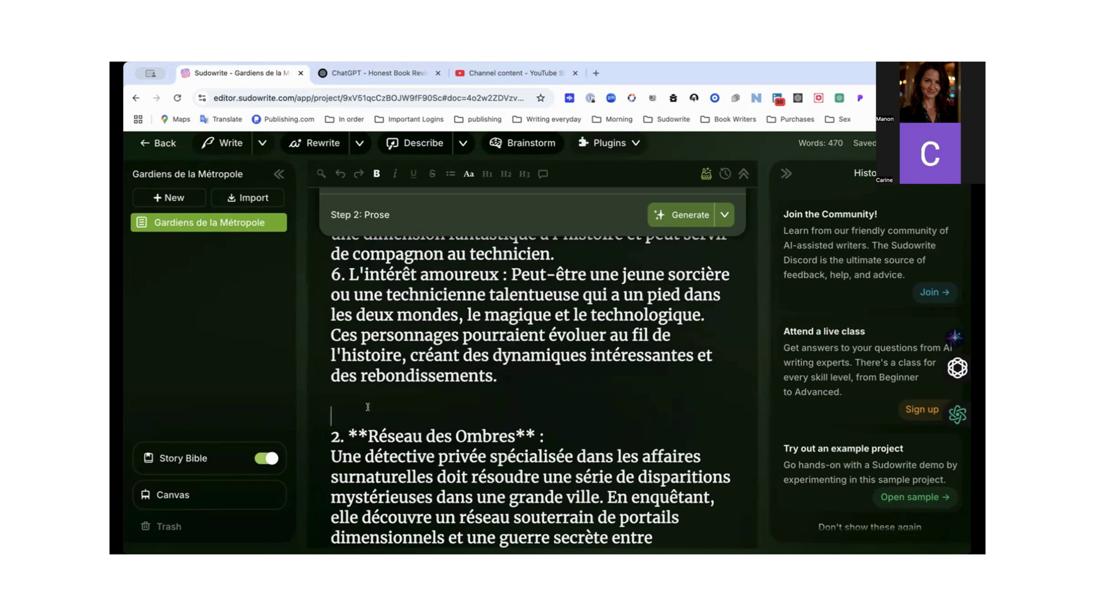
pyautogui.write('—————-')
pyautogui.press('Return')
pyautogui.scroll(-5, 531, 370)
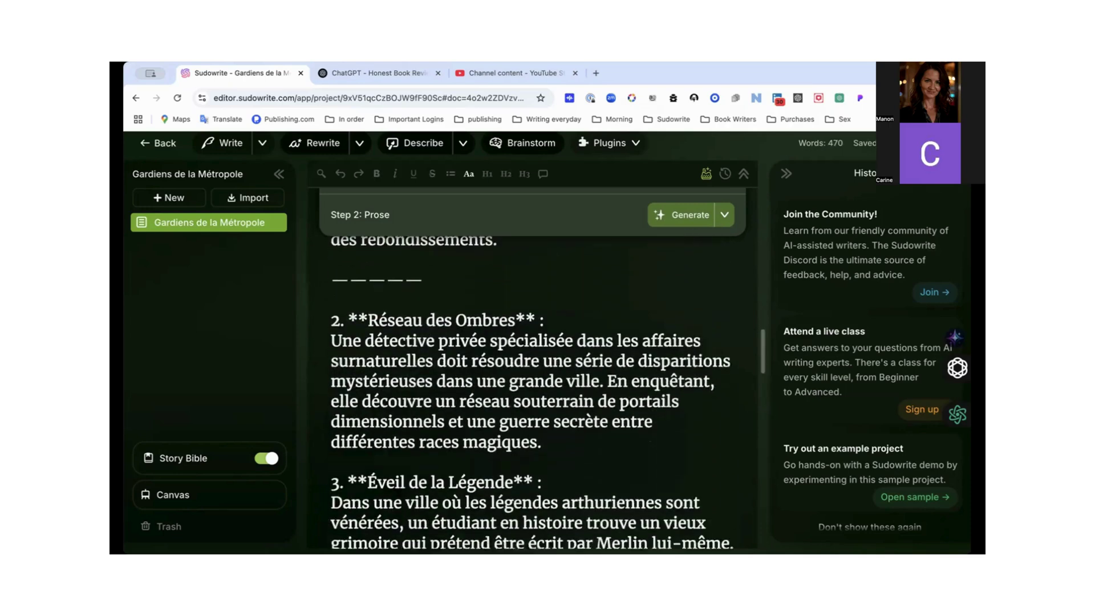
# - Add a separator line of dashes between the description of idea 2 and idea 3, "Éveil de la Légende"
pyautogui.scroll(5, 543, 471)
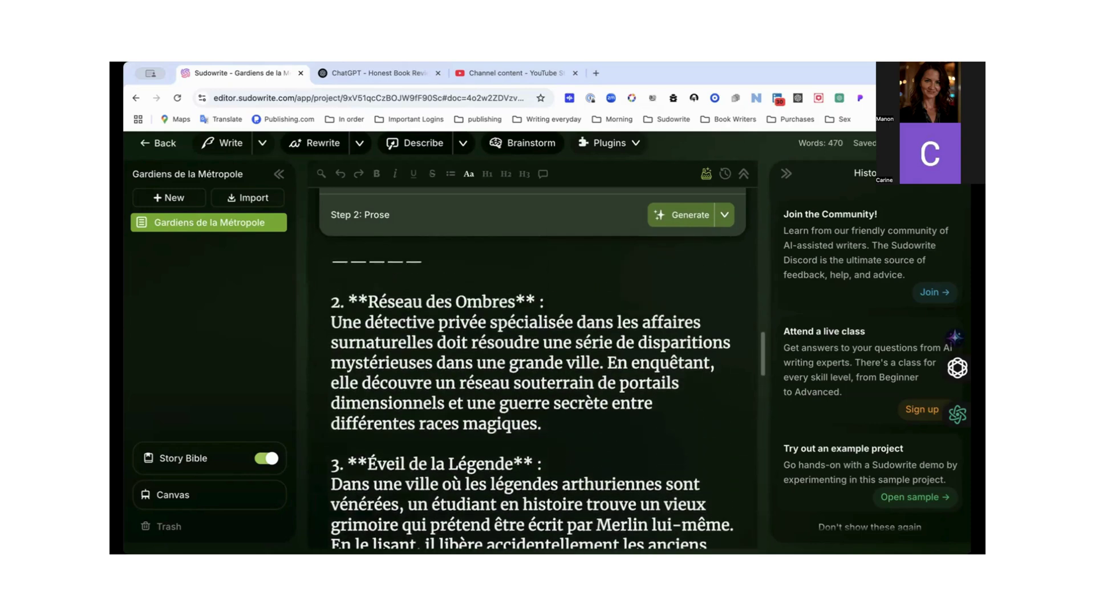
pyautogui.click(543, 471)
pyautogui.press('Return')
pyautogui.press('Return')
pyautogui.write('-')
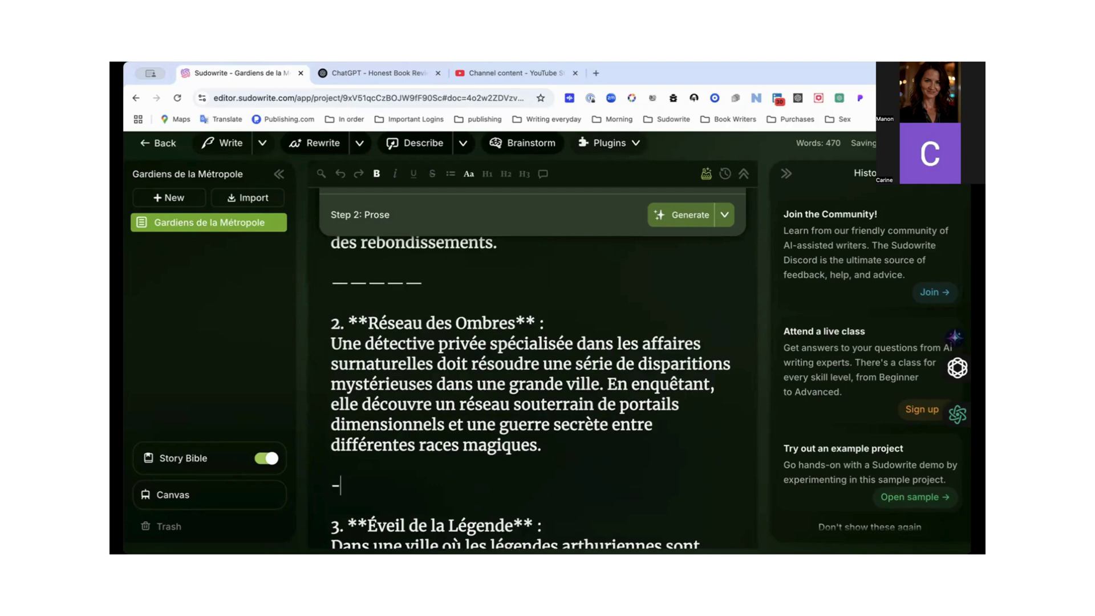
pyautogui.write('———————')
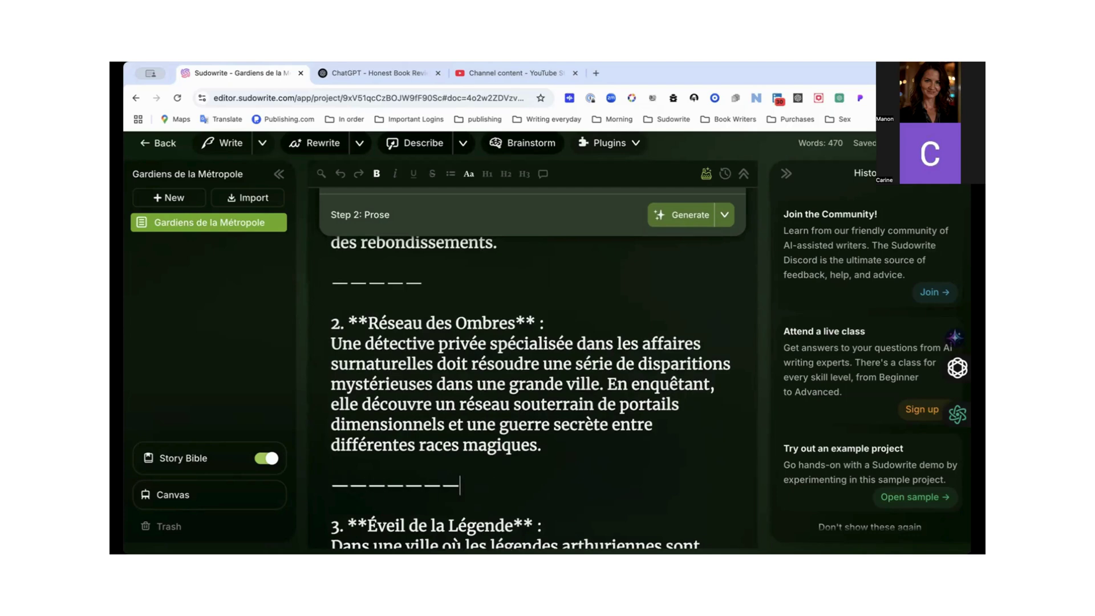
# - Select and copy everything from the title of idea 1, "Les Gardiens de la Métropole", through the character list ending in "des rebondissements."
pyautogui.scroll(1, 530, 391)
pyautogui.scroll(10, 531, 392)
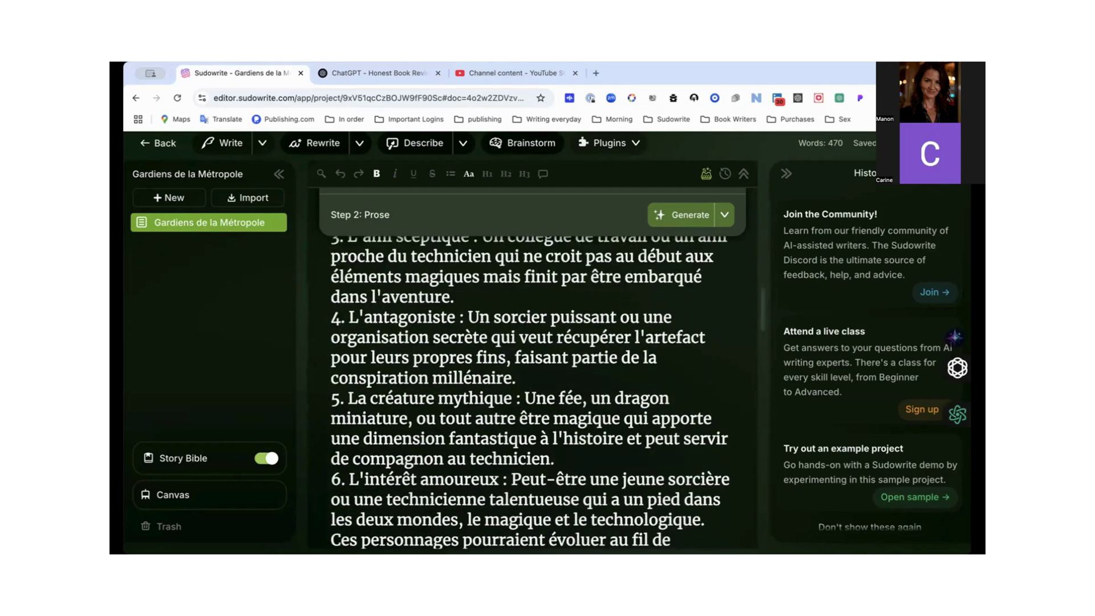
pyautogui.scroll(8, 530, 392)
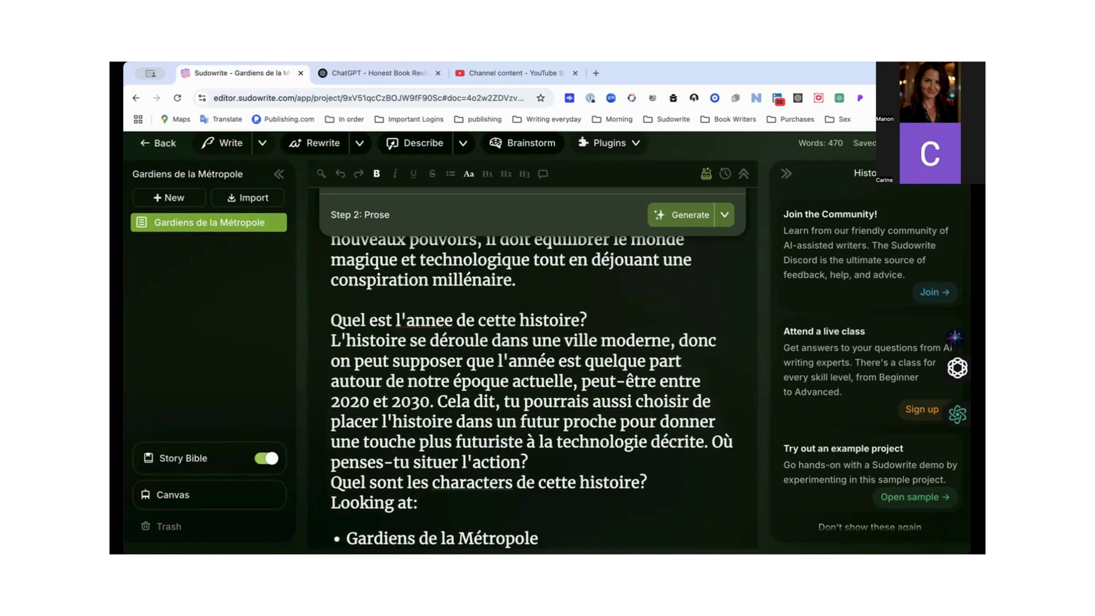
pyautogui.scroll(-3, 531, 392)
pyautogui.scroll(9, 531, 392)
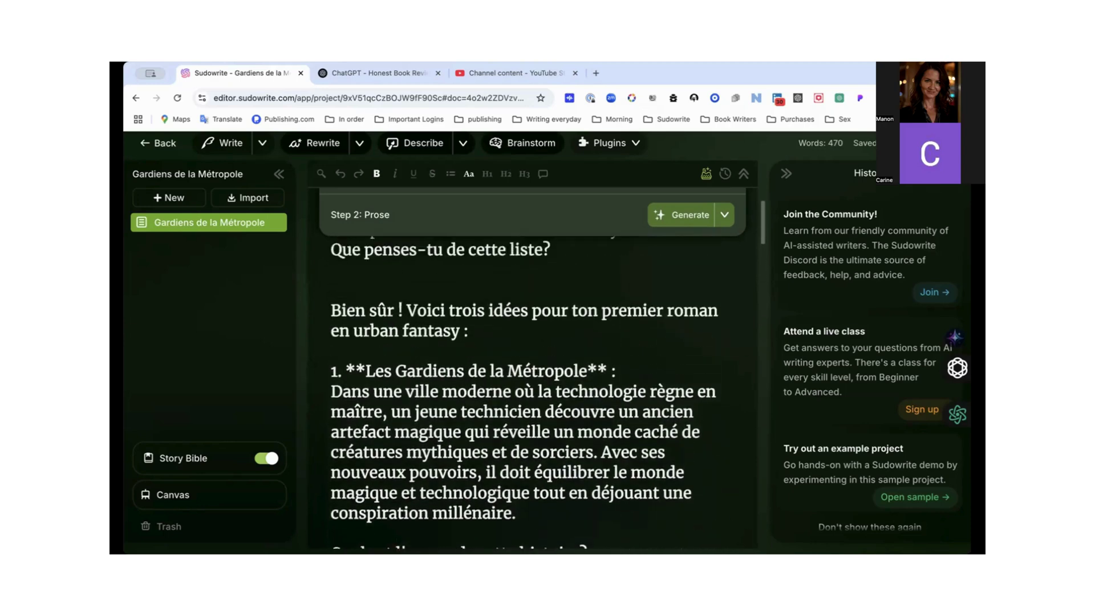
pyautogui.scroll(3, 530, 392)
pyautogui.scroll(-4, 530, 392)
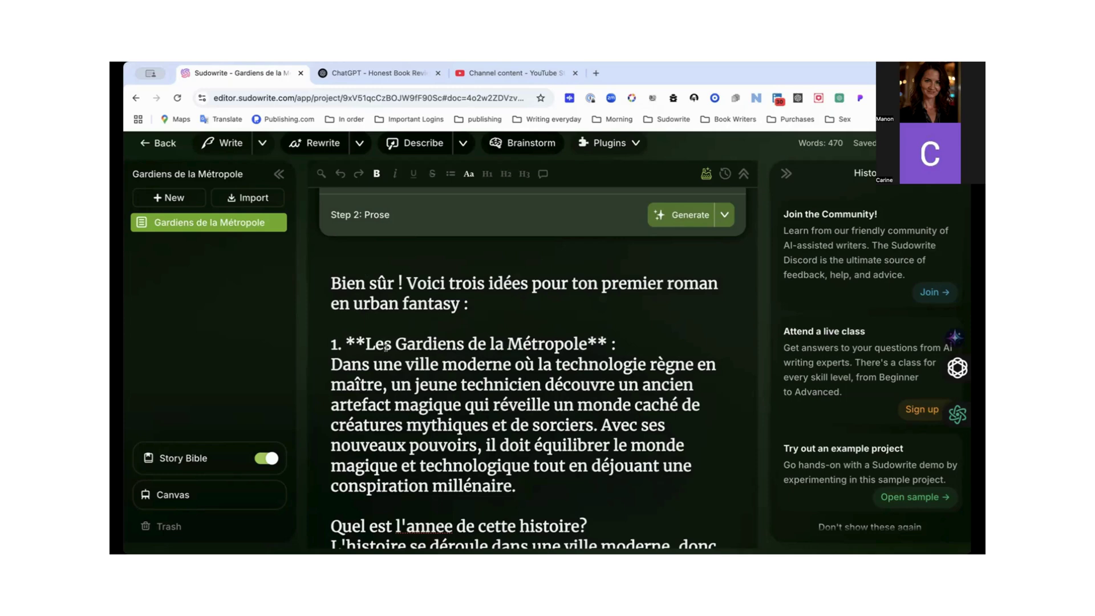
pyautogui.scroll(-1, 386, 348)
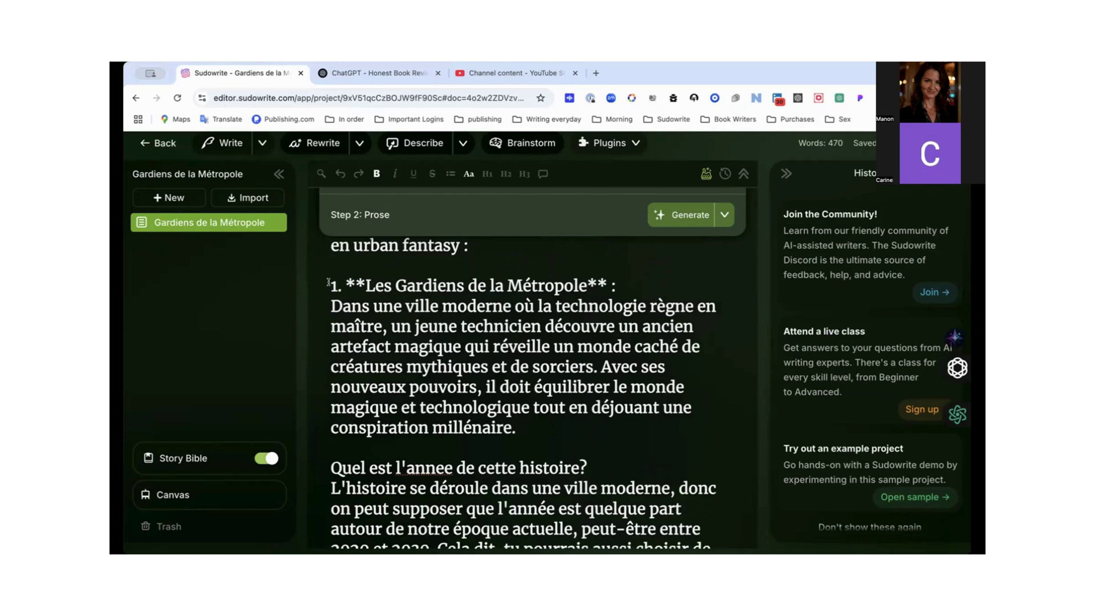
pyautogui.moveTo(329, 282); pyautogui.dragTo(377, 346)
pyautogui.scroll(-7, 379, 348)
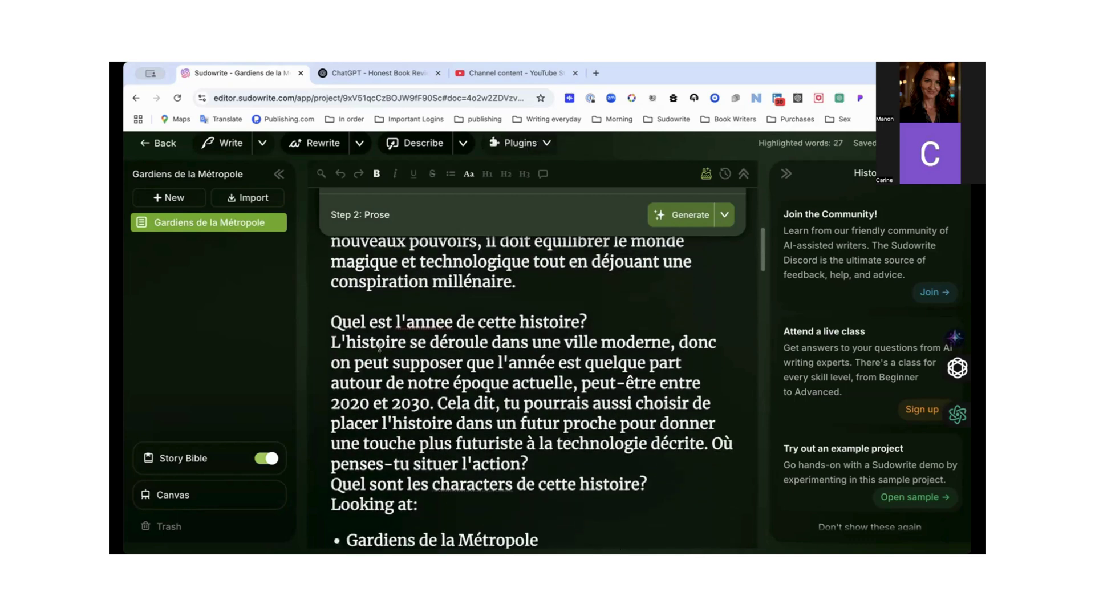
pyautogui.scroll(-6, 379, 348)
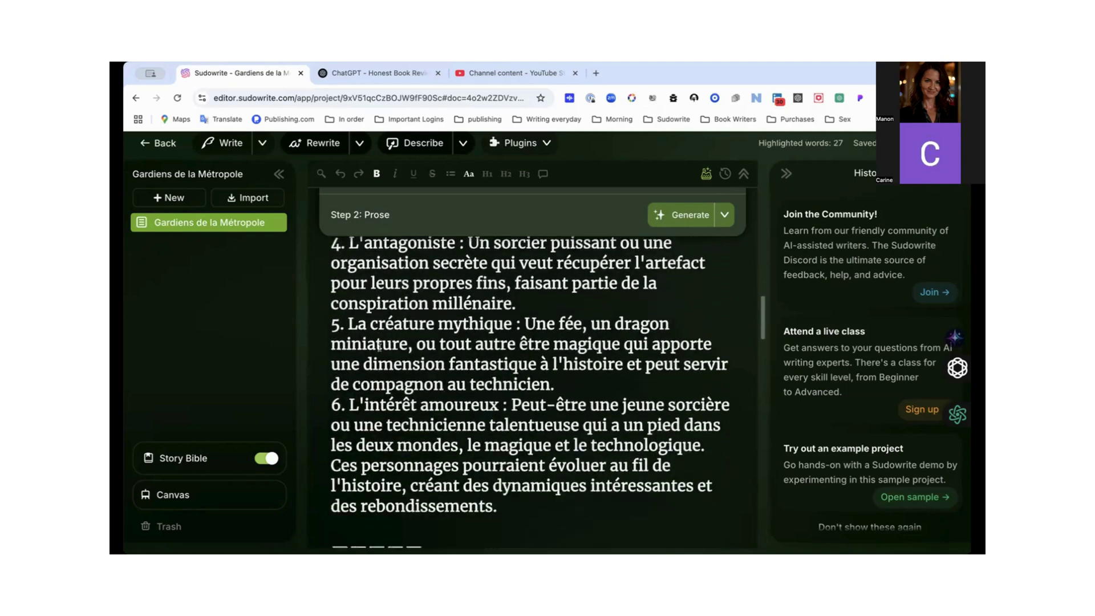
pyautogui.keyDown('shift'); pyautogui.click(513, 453); pyautogui.keyUp('shift')
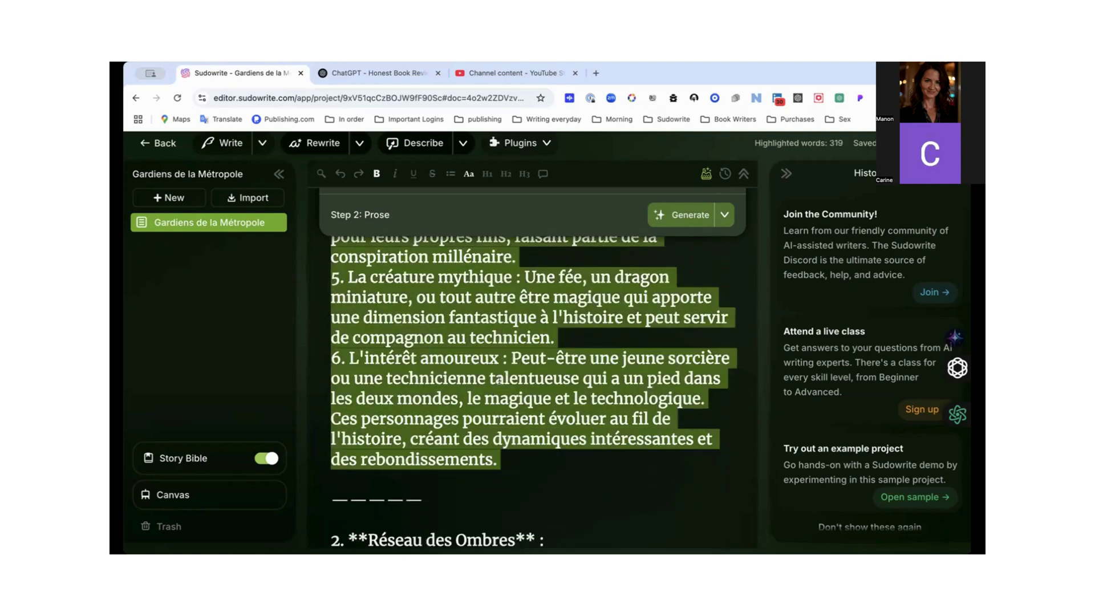
pyautogui.scroll(5, 499, 381)
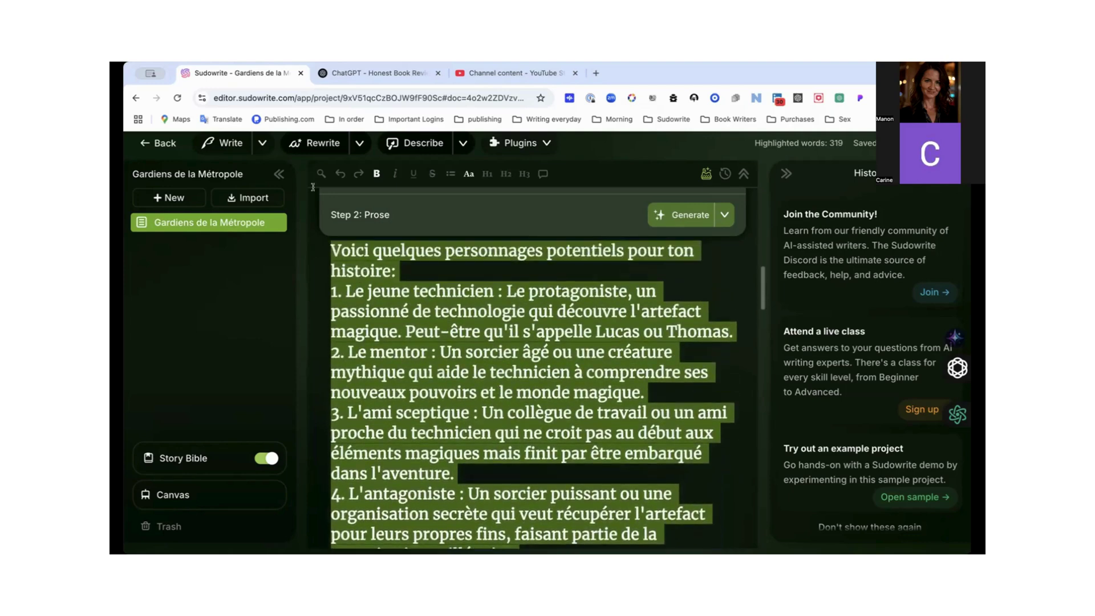
# - Switch to ChatGPT and start a new chat
pyautogui.click(365, 73)
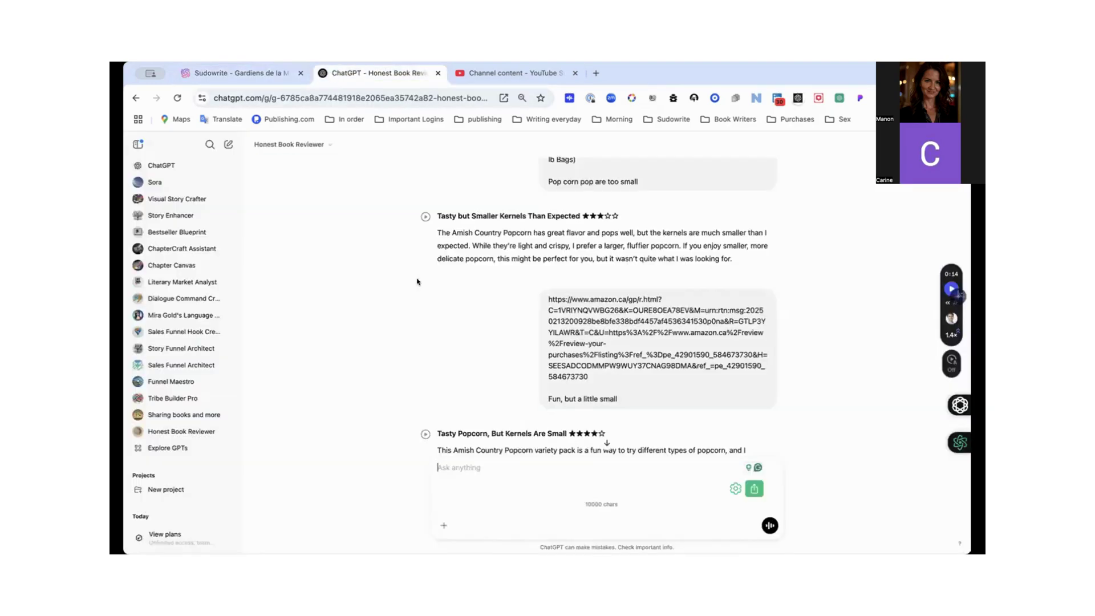
pyautogui.scroll(-10, 417, 281)
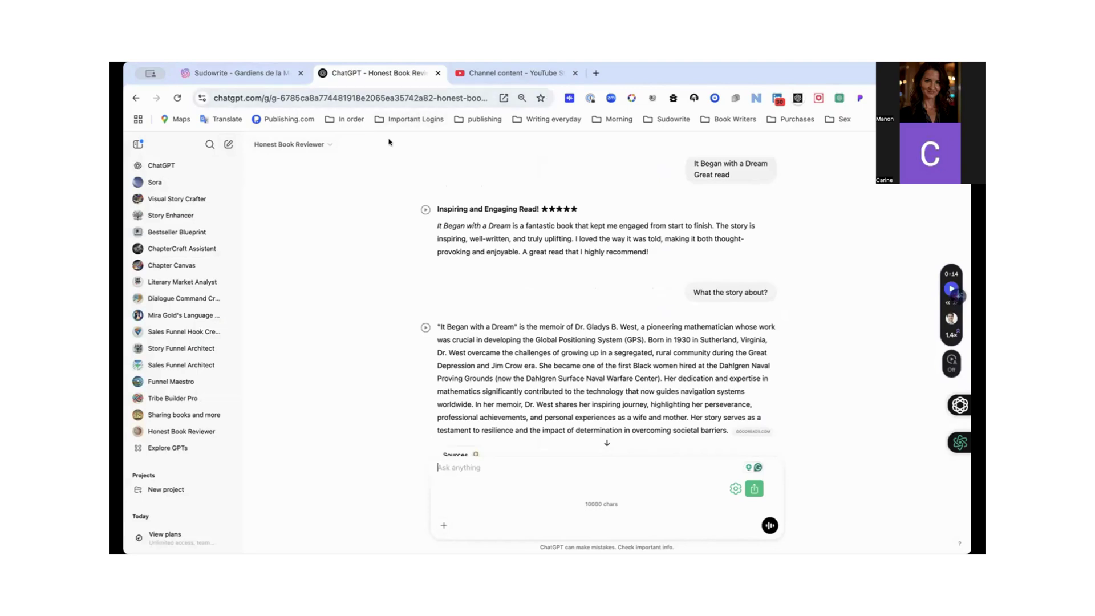
pyautogui.click(228, 145)
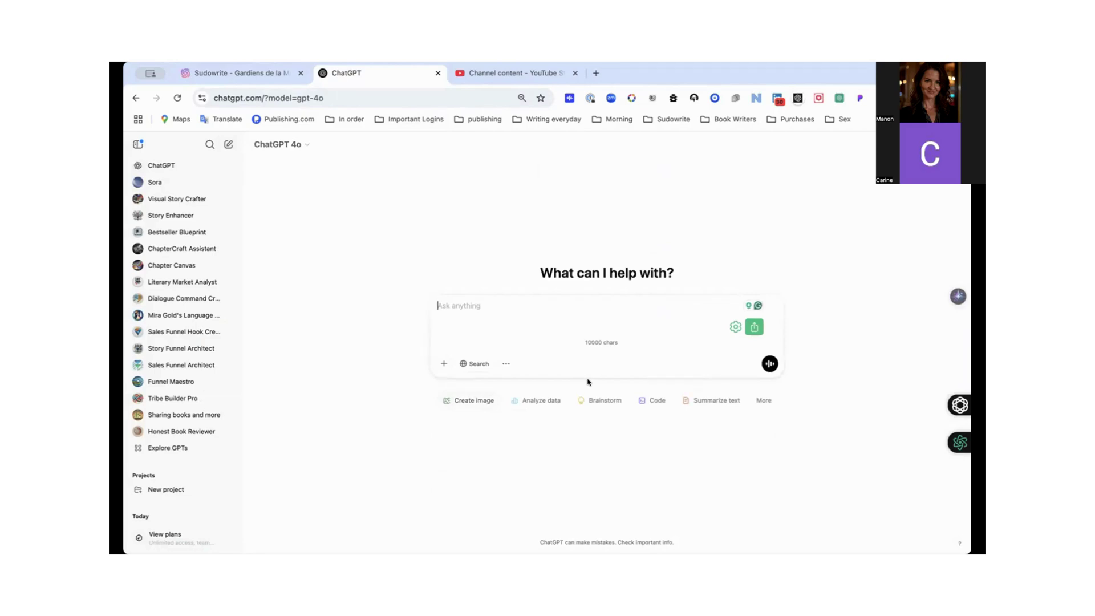
# - Send the prompt "Pourrais tu m'ecrire une synopsis detaille de cette histoire:" followed by the copied text of idea 1
pyautogui.write('Pourrais tu me d')
pyautogui.press('BackSpace')
pyautogui.press('BackSpace')
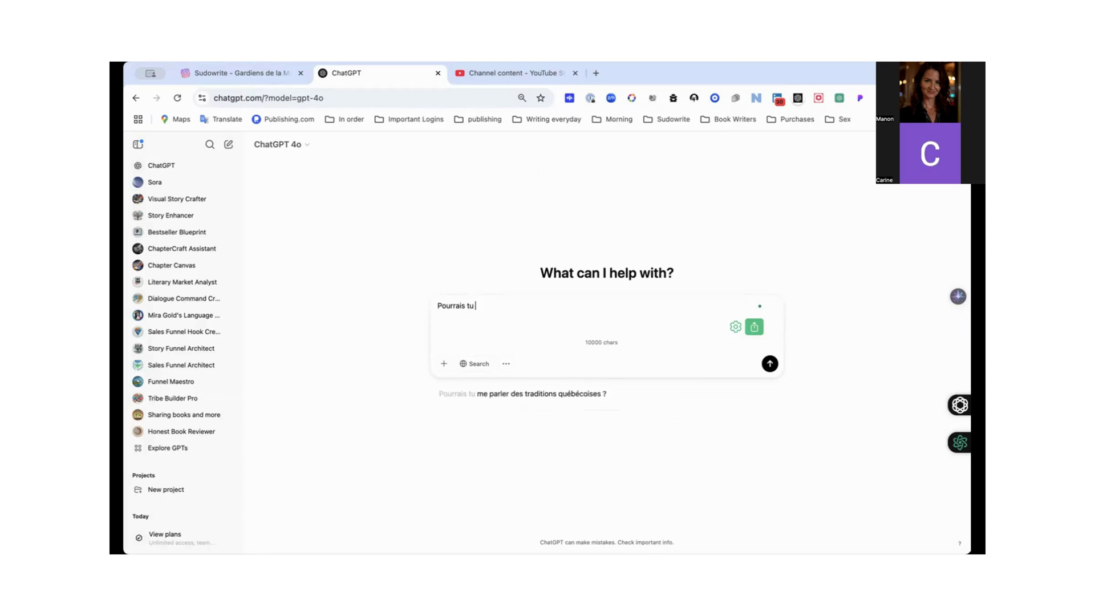
pyautogui.write("m'ecrire une")
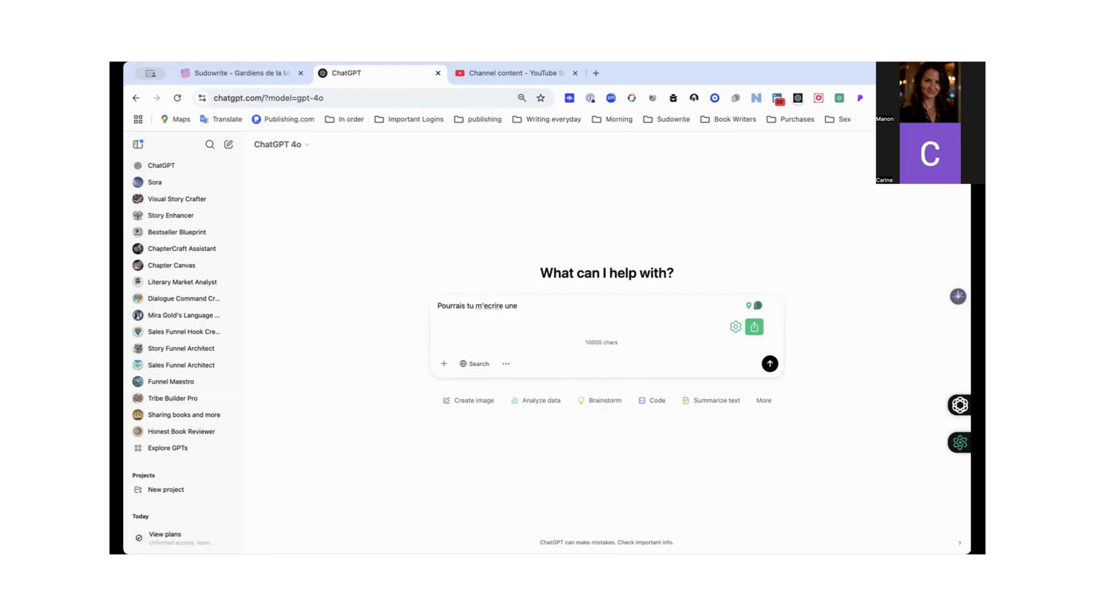
pyautogui.write(' sy')
pyautogui.write('detaille de cette histoire:')
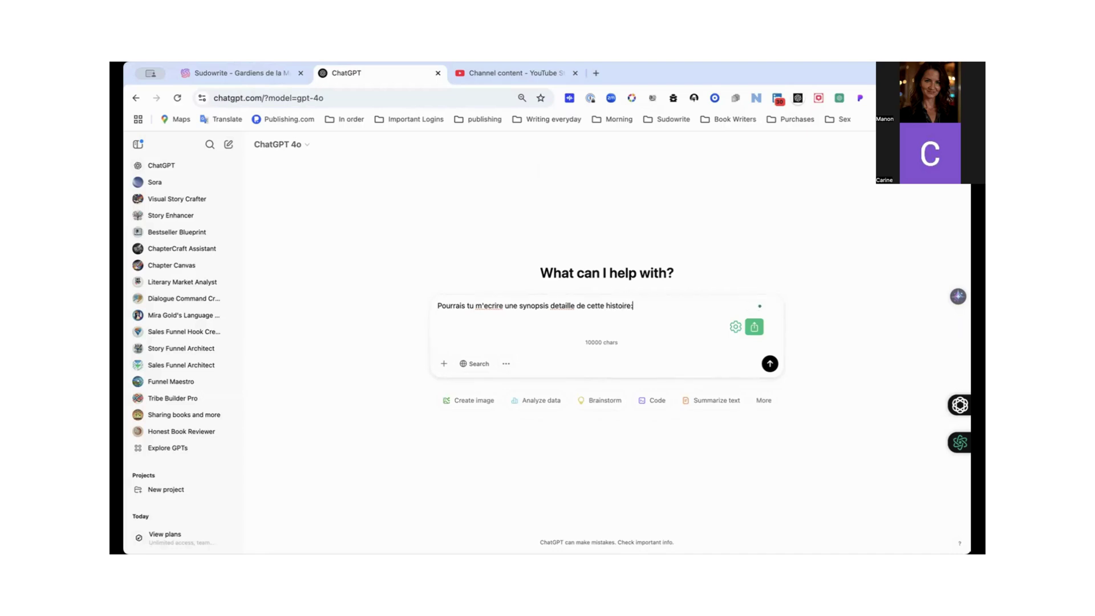
pyautogui.hotkey('shift', 'Return')
pyautogui.write("1. **Les Gardiens de la Métropole** :  Dans une ville moderne où la technologie règne en maître, un jeune technicien découvre un ancien artefact magique qui réveille un monde caché de créatures mythiques et de sorciers. Avec ses nouveaux pouvoirs, il doit équilibrer le monde magique et technologique tout en déjouant une conspiration millénaire.  Quel est l'annee de cette histoire?")
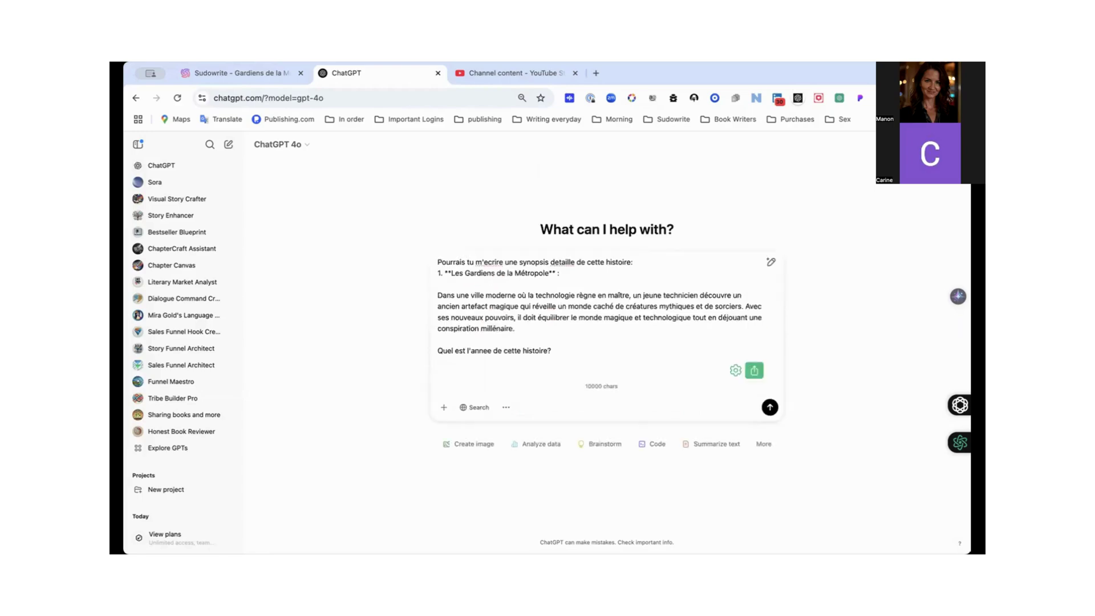
pyautogui.press('Return')
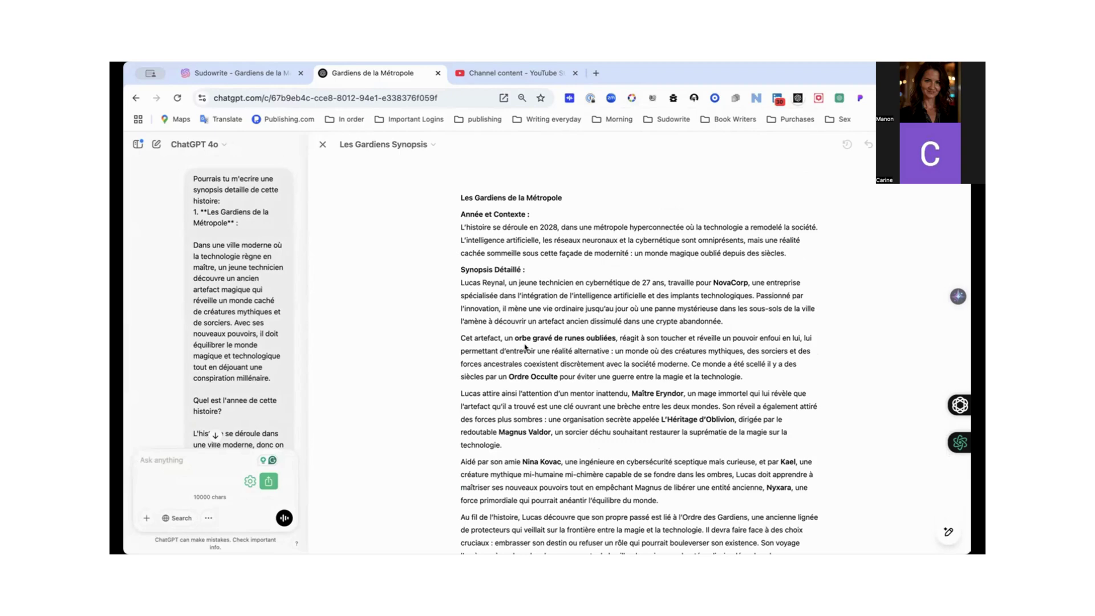
# - Review the "Les Gardiens Synopsis" document from start to end and have the synopsis answered in the chat instead
pyautogui.scroll(-15, 524, 346)
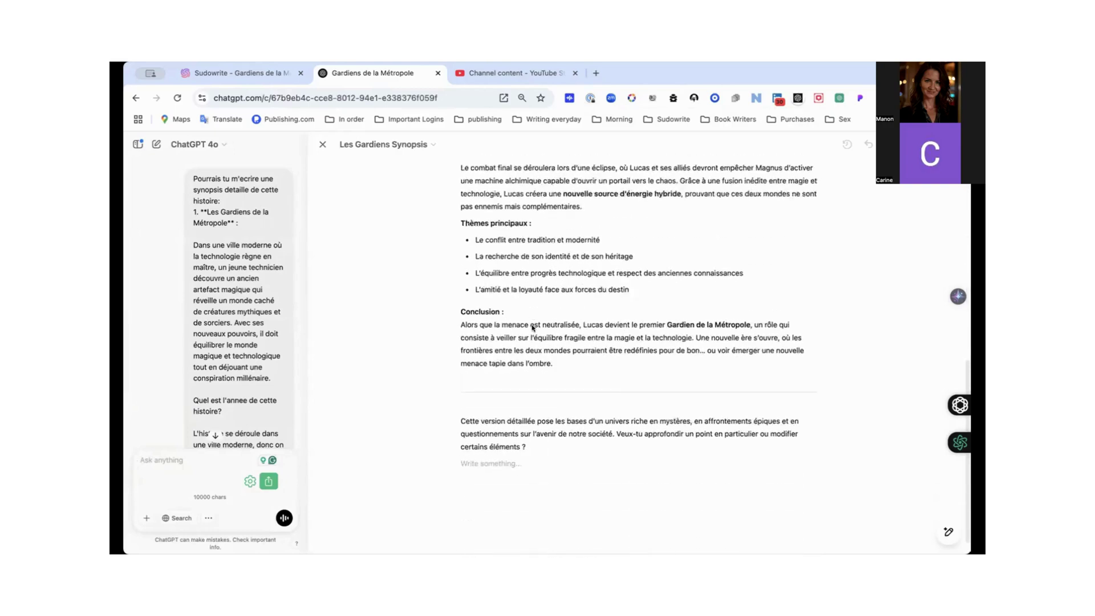
pyautogui.scroll(15, 532, 328)
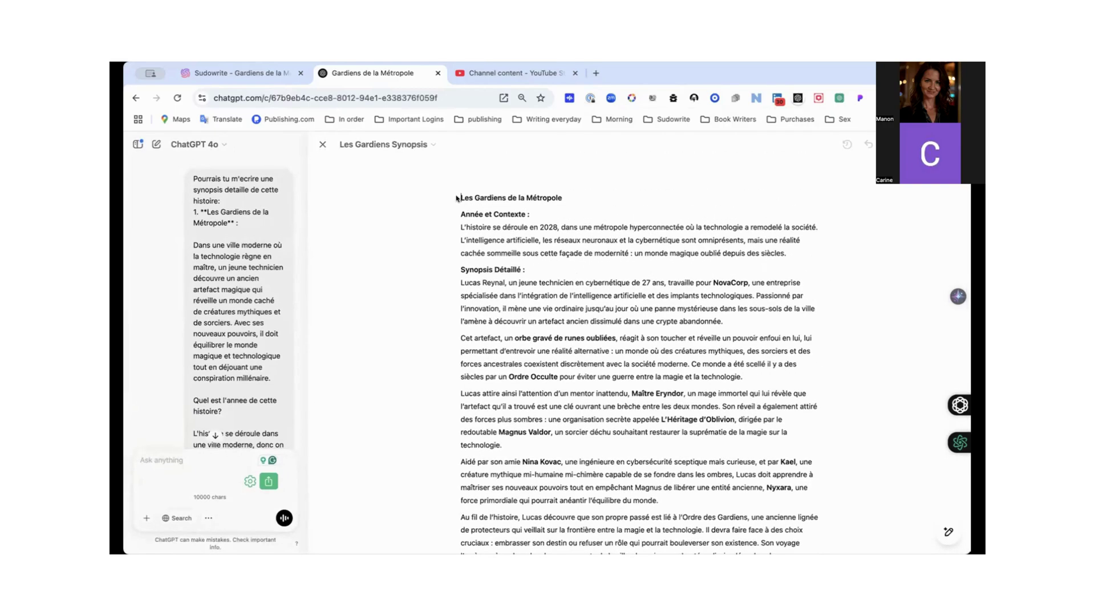
pyautogui.scroll(-15, 457, 198)
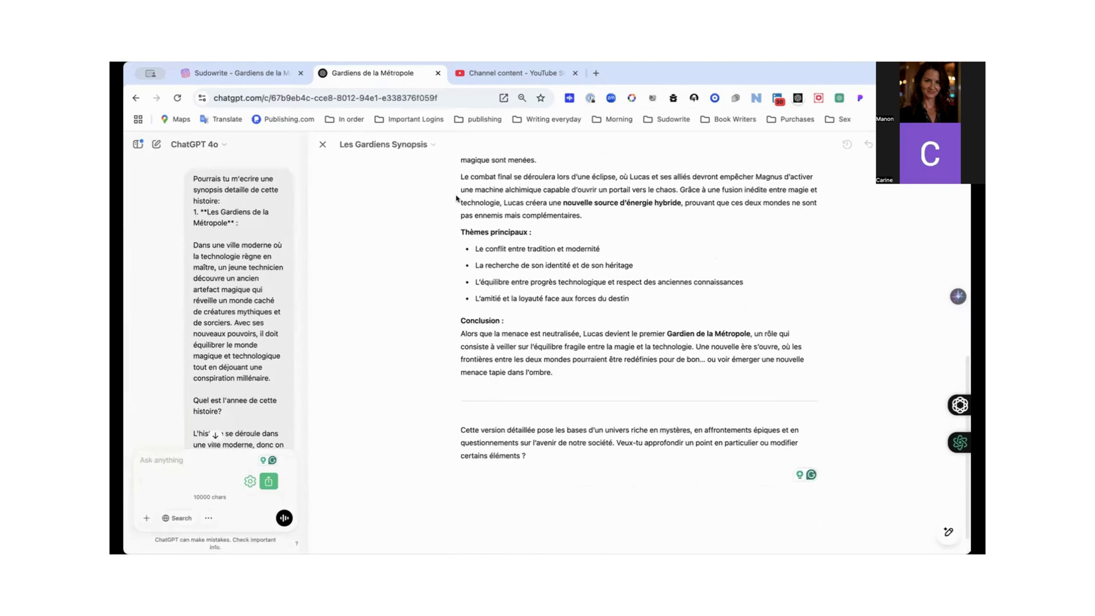
pyautogui.scroll(15, 457, 198)
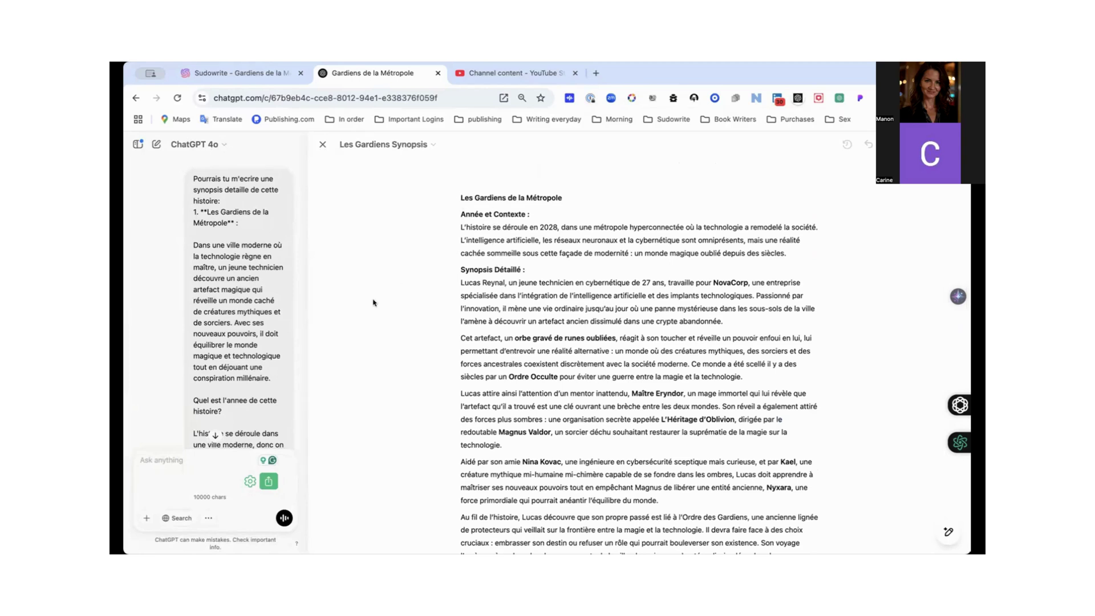
pyautogui.scroll(-10, 255, 349)
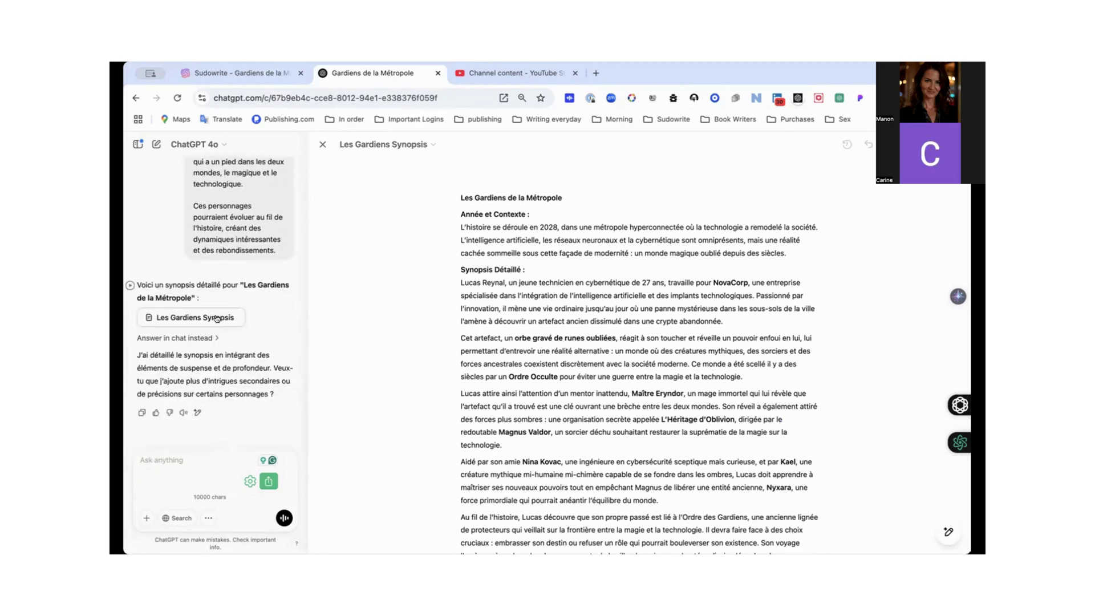
pyautogui.click(201, 339)
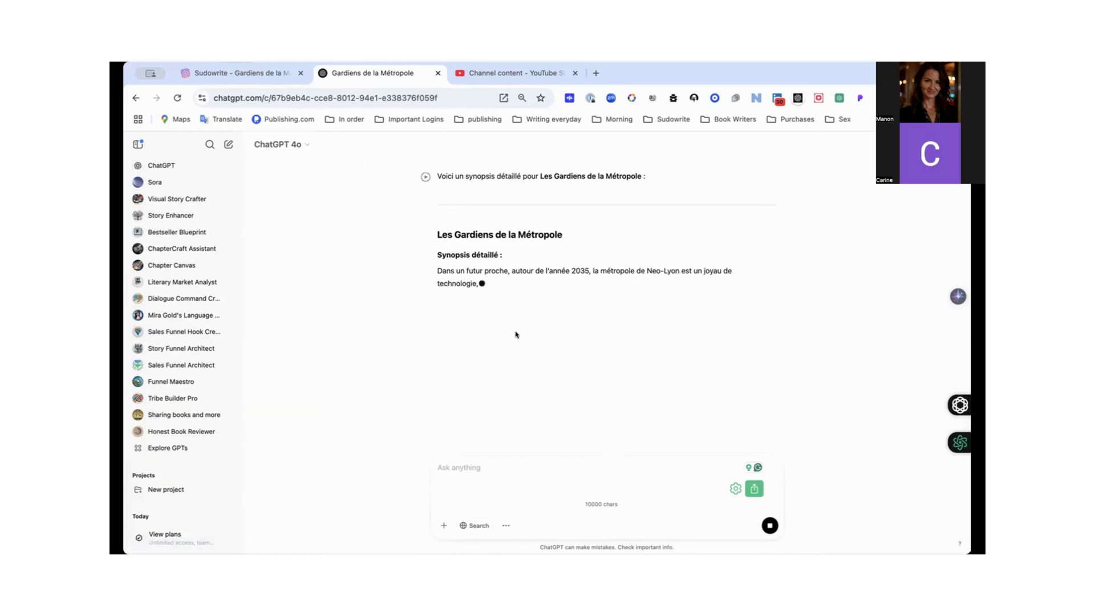
# - Have the synopsis in the chat read aloud and look through its sections on Lucas, the Guardians and the enemy
pyautogui.click(425, 179)
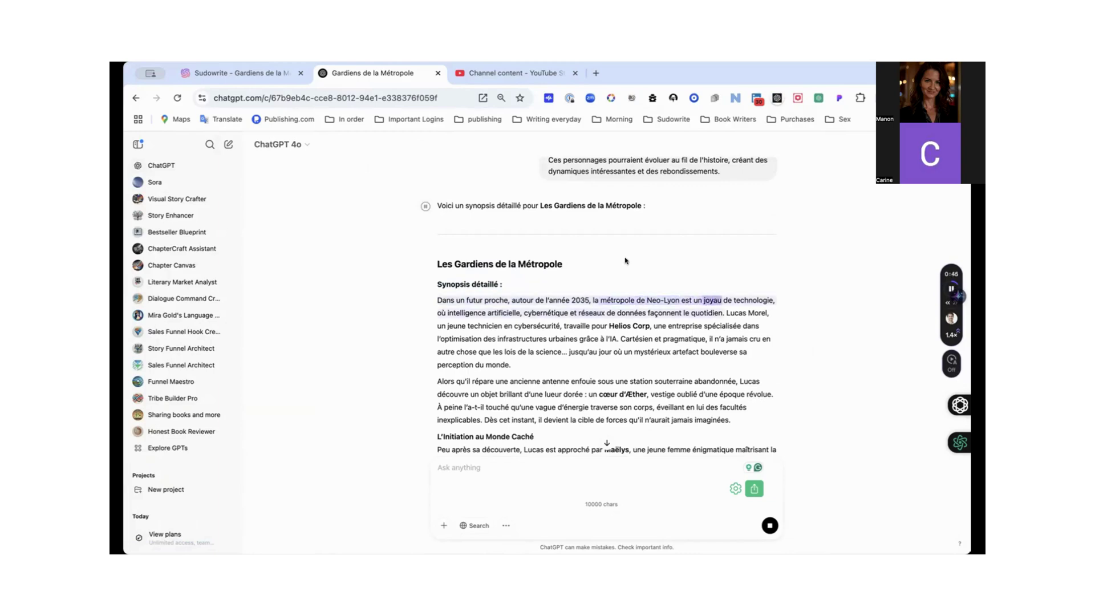
pyautogui.scroll(-2, 699, 307)
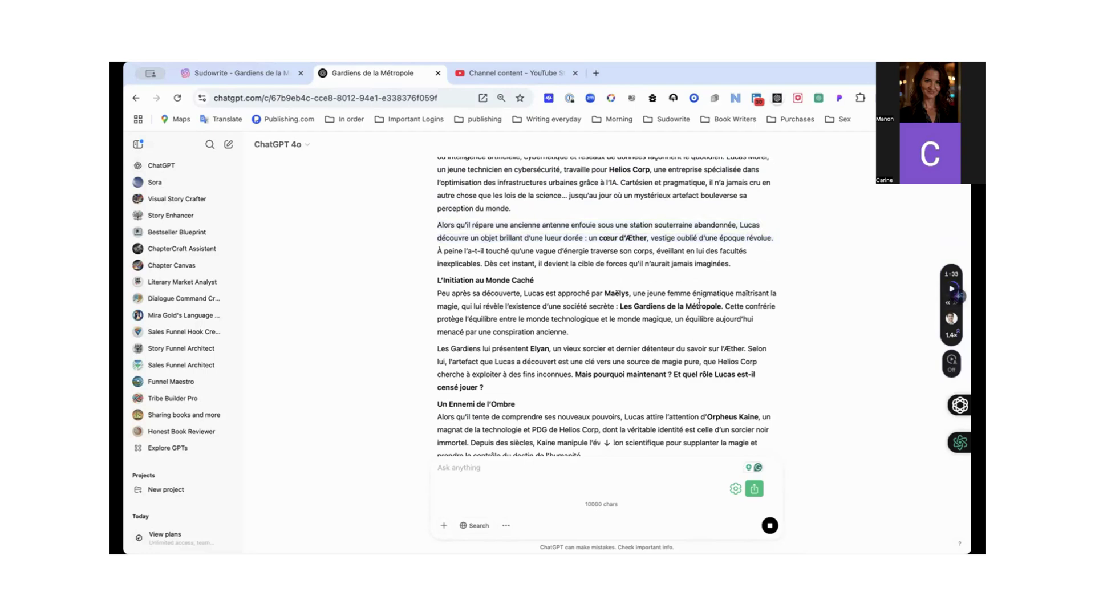
pyautogui.scroll(-2, 699, 302)
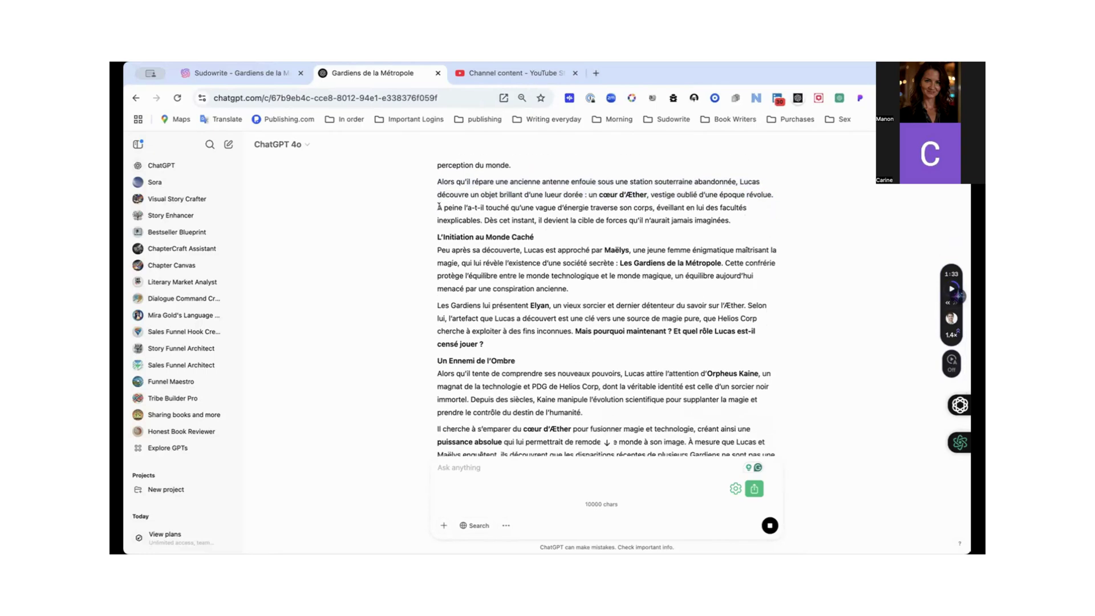
pyautogui.scroll(4, 439, 207)
pyautogui.scroll(-8, 439, 207)
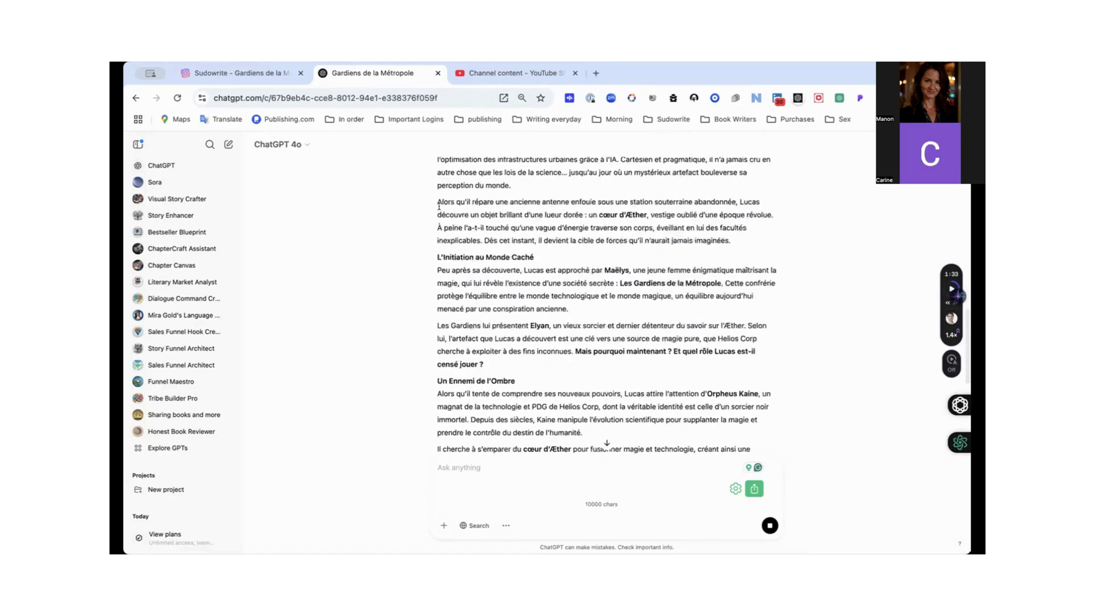
# - Look through the rest of the chat synopsis and compare it with the "Les Gardiens Synopsis" document in the first version of the answer
pyautogui.scroll(-5, 440, 207)
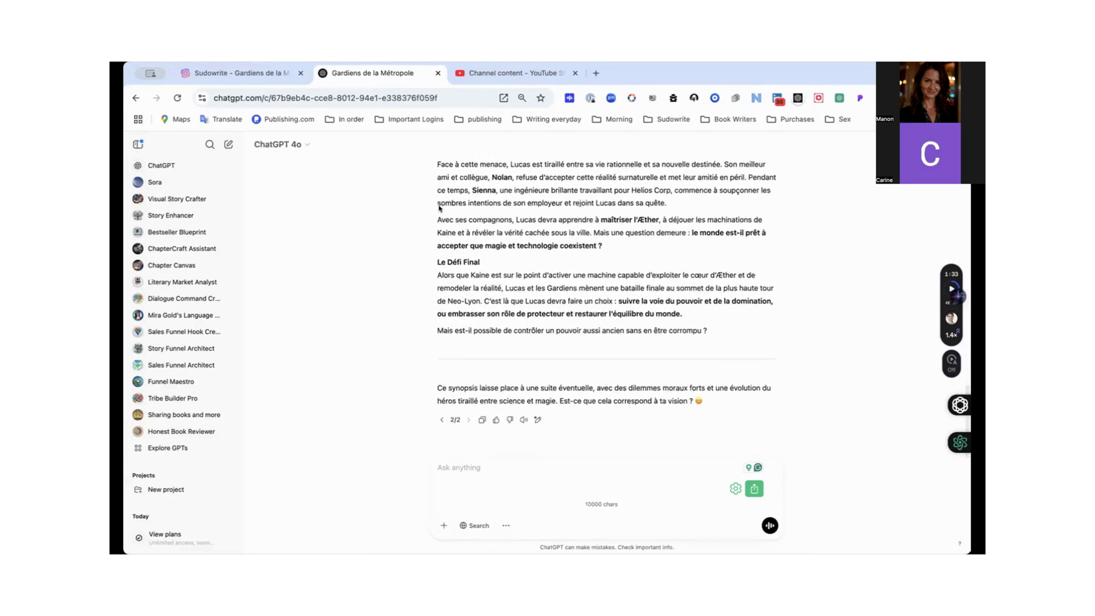
pyautogui.scroll(6, 439, 207)
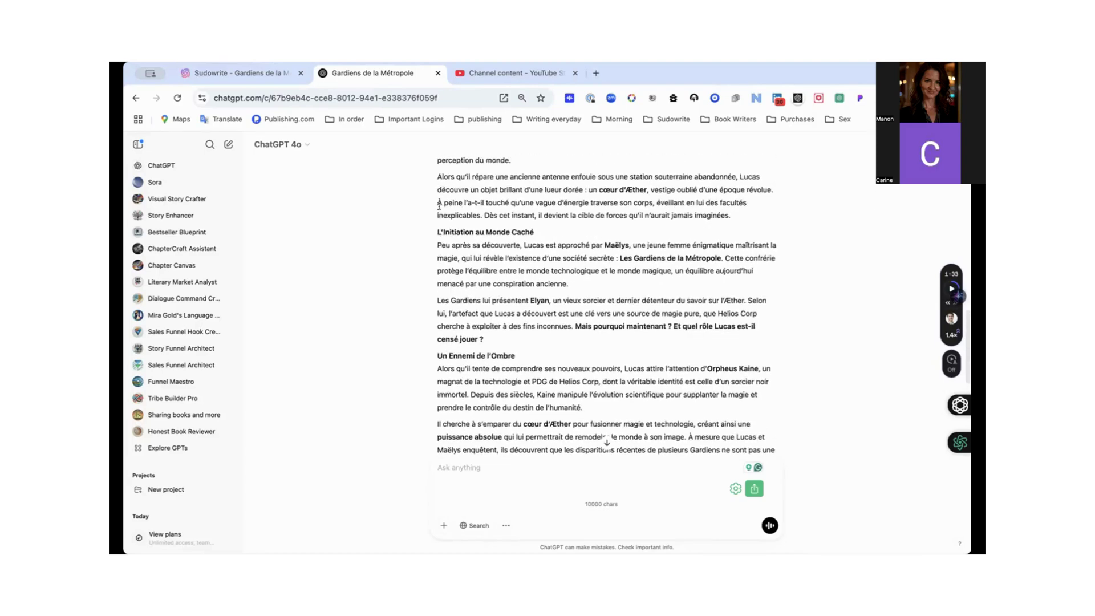
pyautogui.scroll(-6, 439, 207)
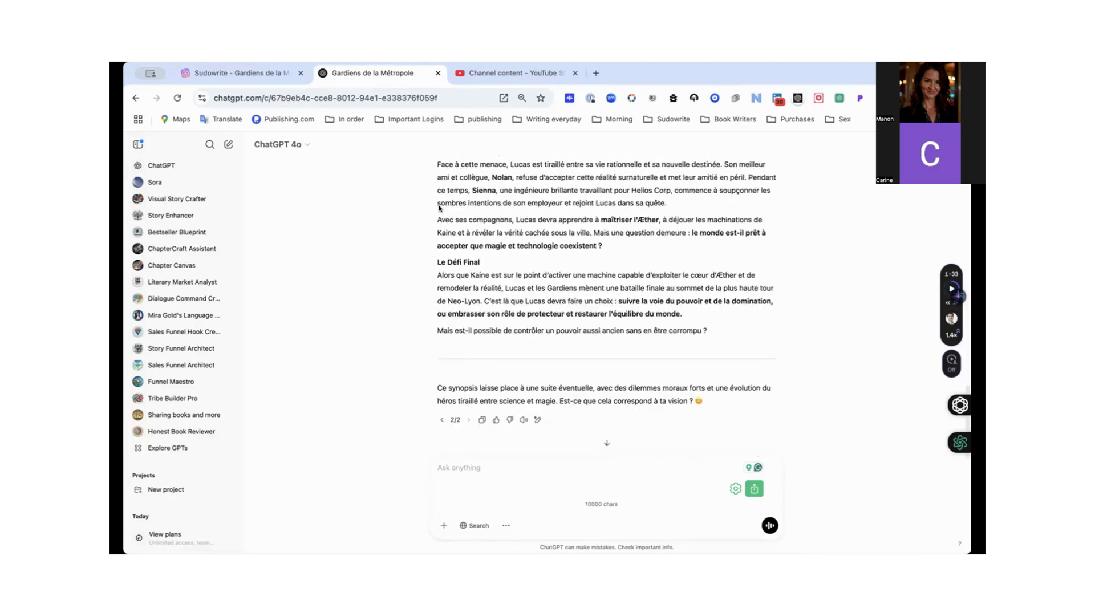
pyautogui.click(441, 419)
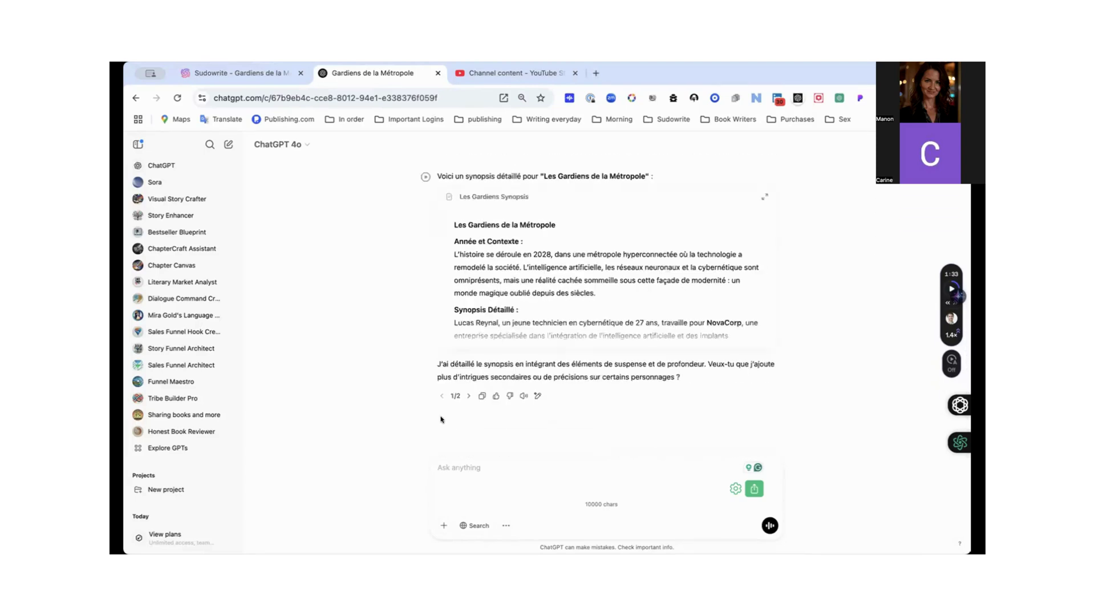
pyautogui.click(526, 301)
pyautogui.scroll(-10, 525, 297)
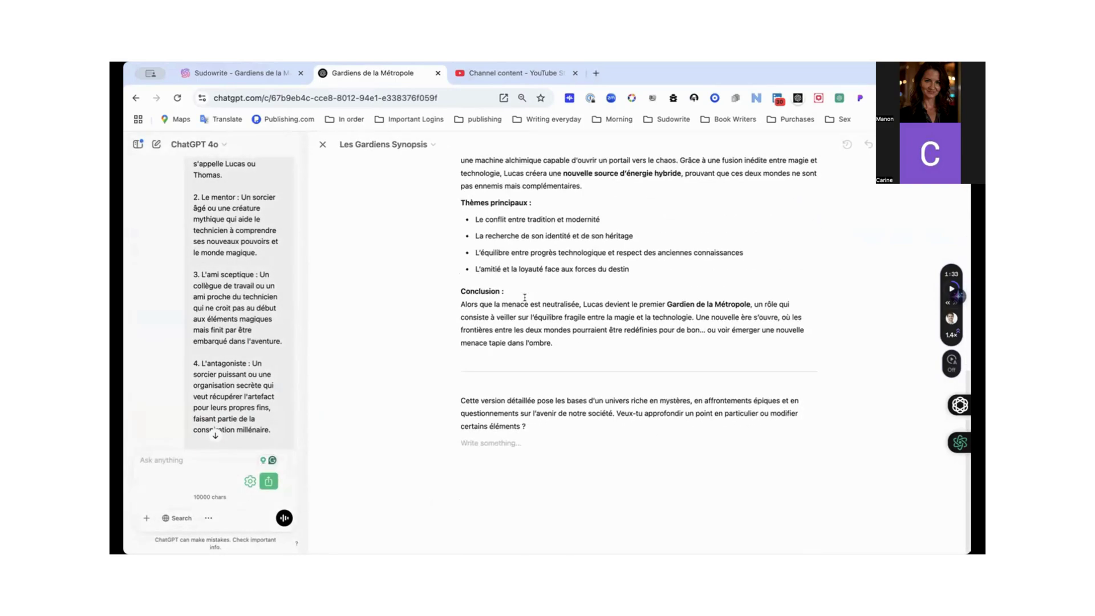
pyautogui.scroll(5, 525, 297)
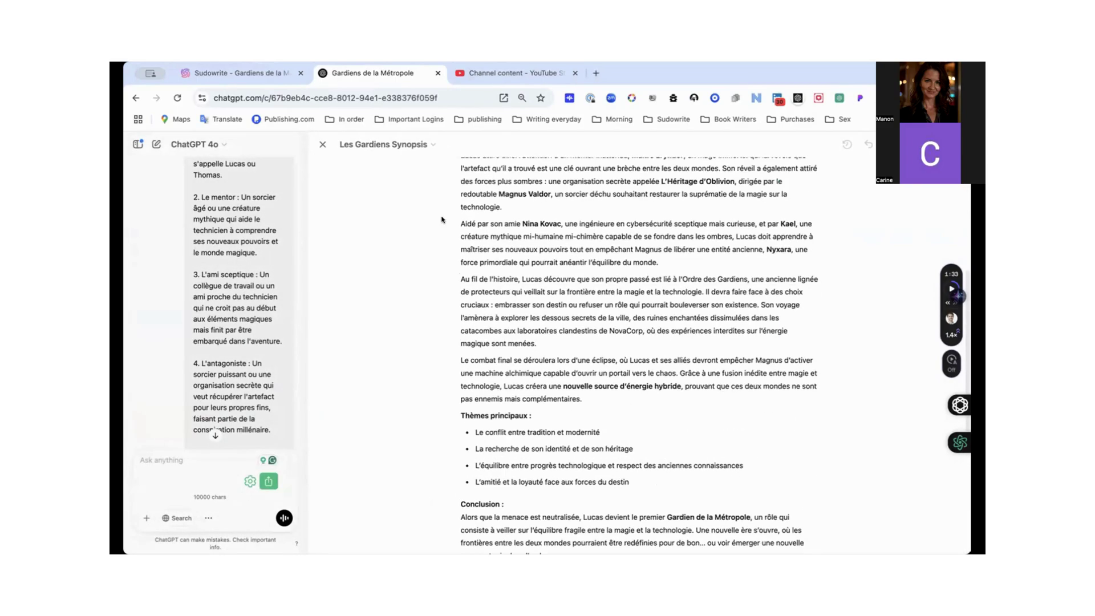
pyautogui.click(322, 144)
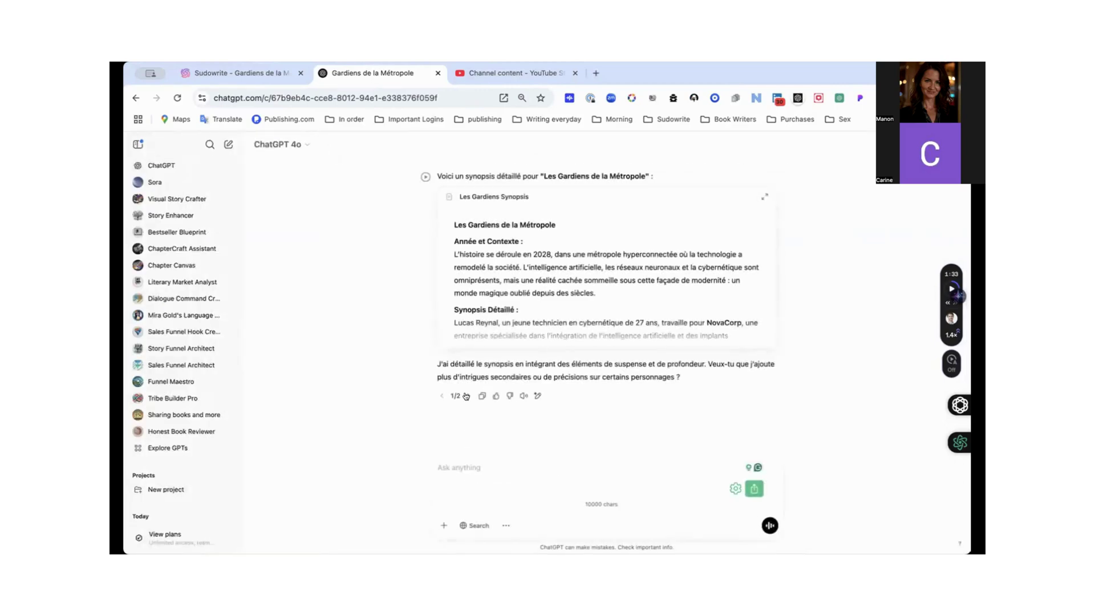
# - Return to the second version of the answer and skim its synopsis, ending back at the beginning
pyautogui.click(466, 396)
pyautogui.scroll(-5, 522, 352)
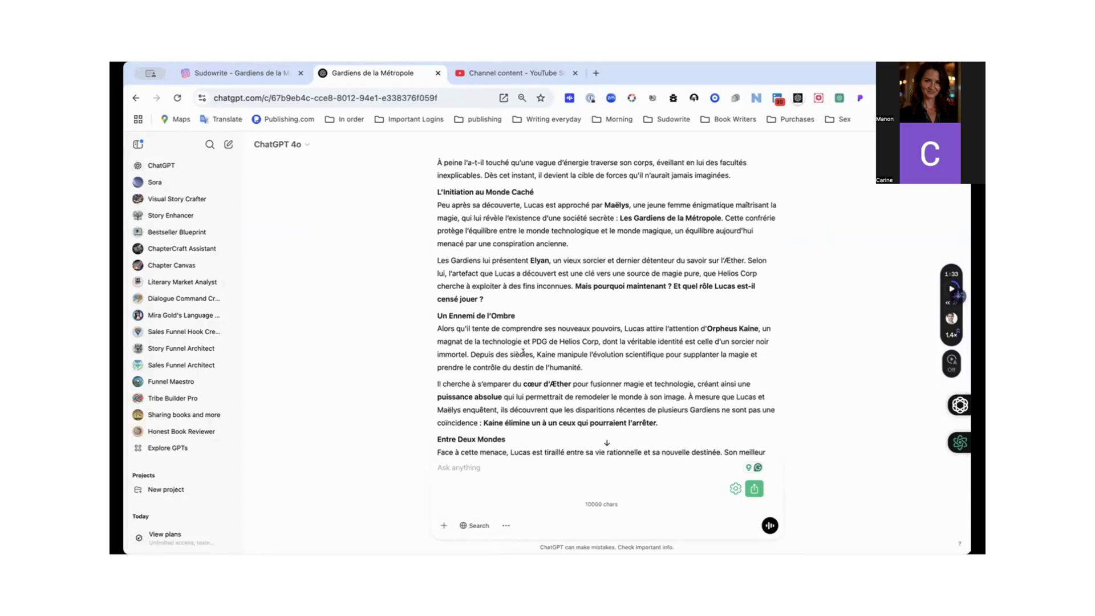
pyautogui.scroll(-4, 523, 351)
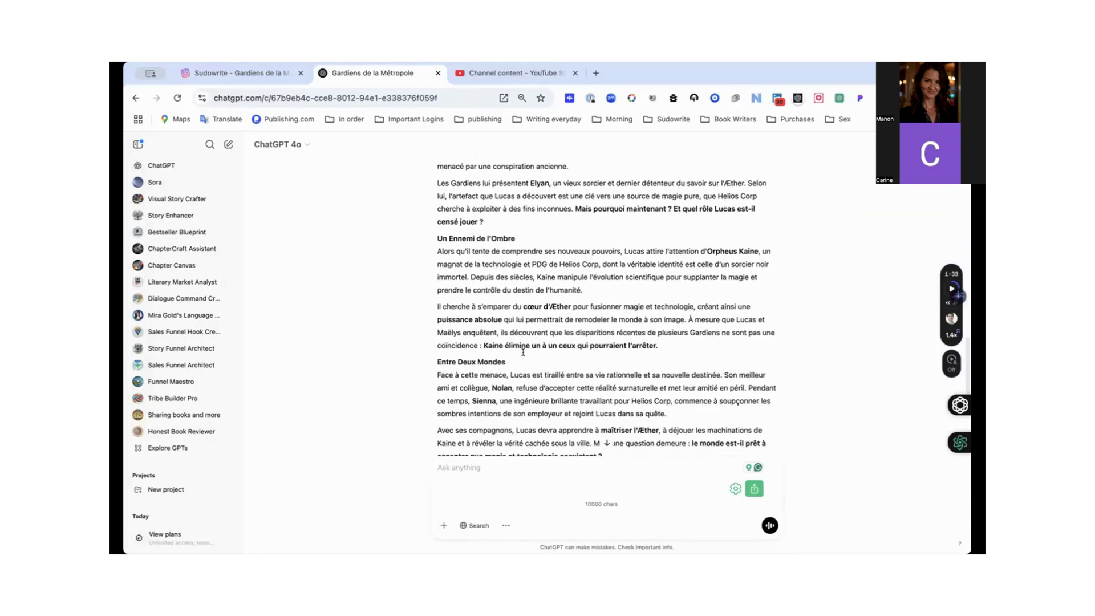
pyautogui.scroll(12, 523, 355)
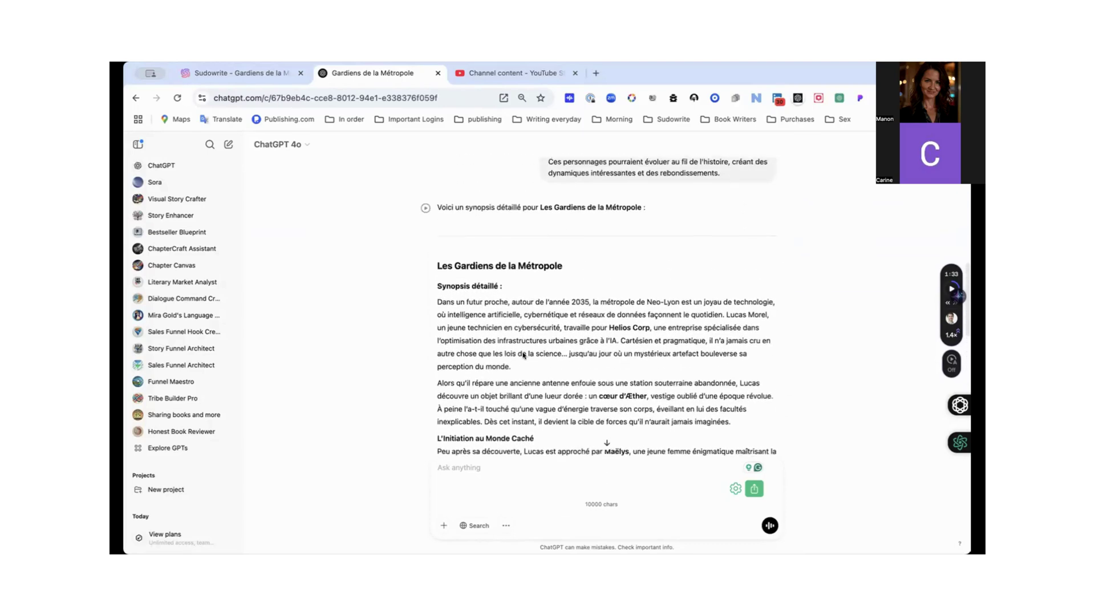
# - Have the synopsis read aloud from its introduction, resume the reading at "L'Initiation au Monde Caché" and follow it through the remaining sections
pyautogui.click(422, 221)
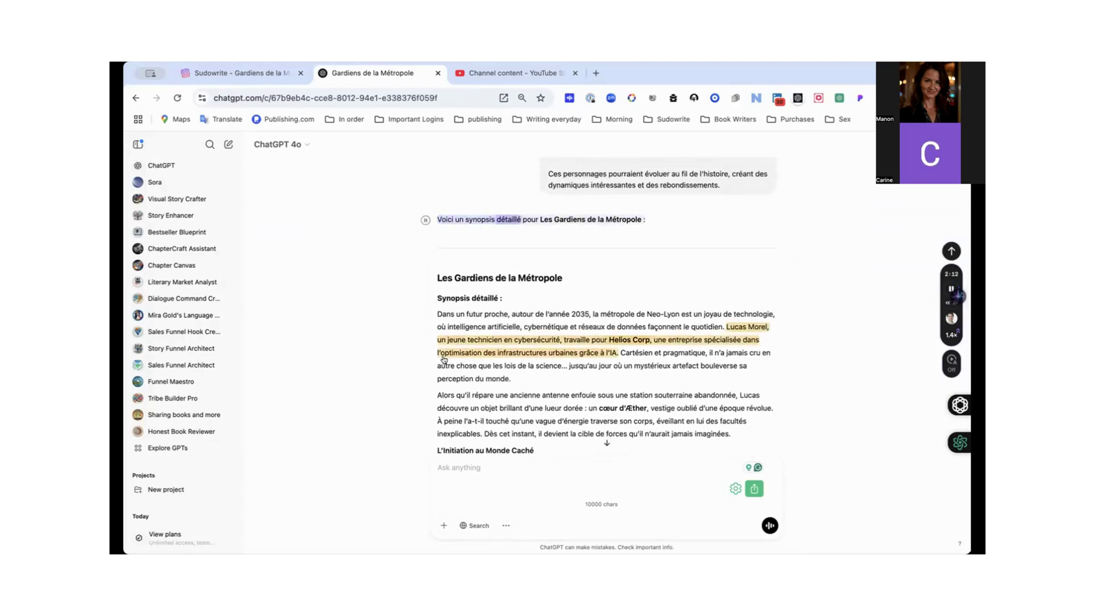
pyautogui.scroll(-1, 443, 359)
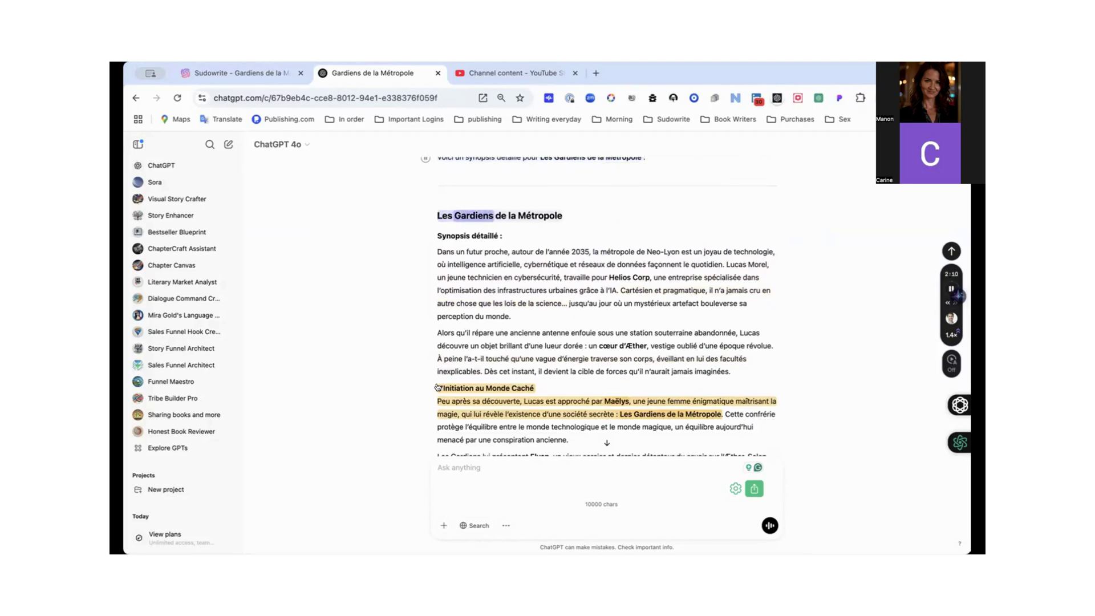
pyautogui.click(434, 337)
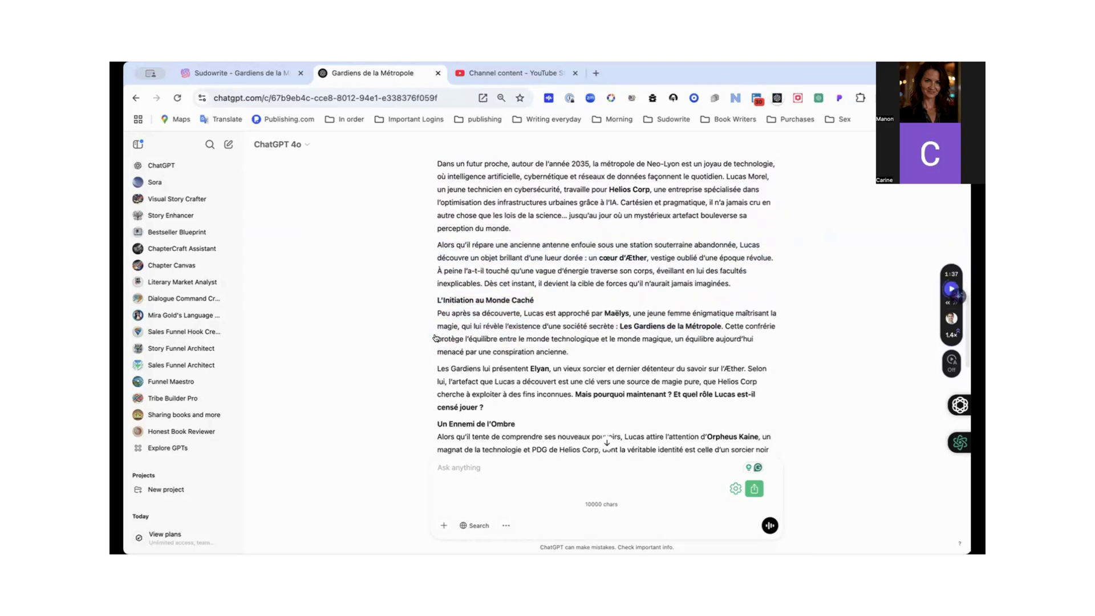
pyautogui.click(434, 300)
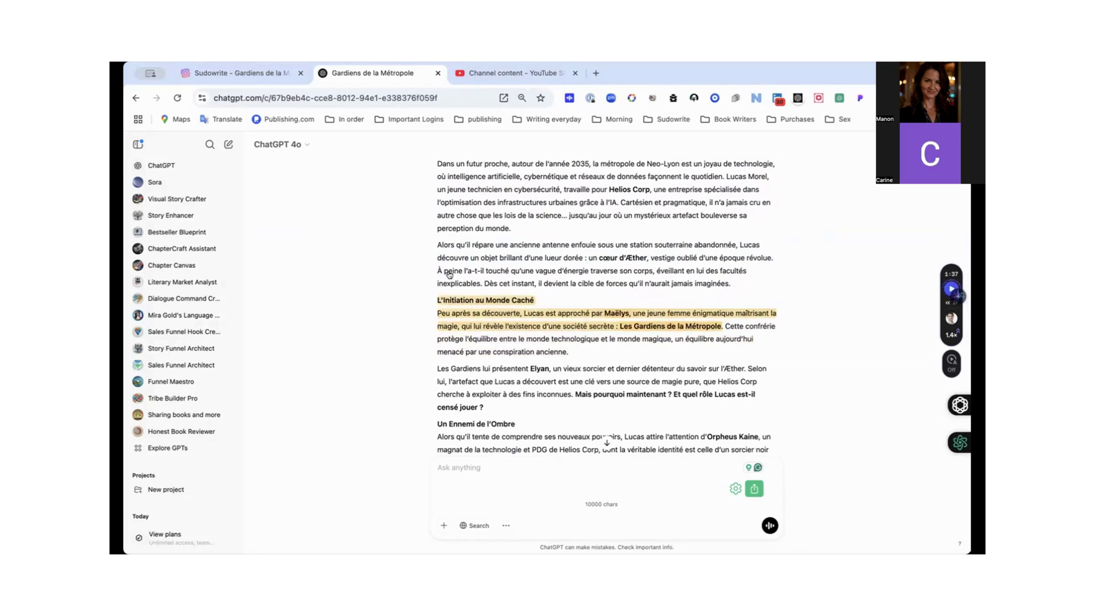
pyautogui.moveTo(950, 287)
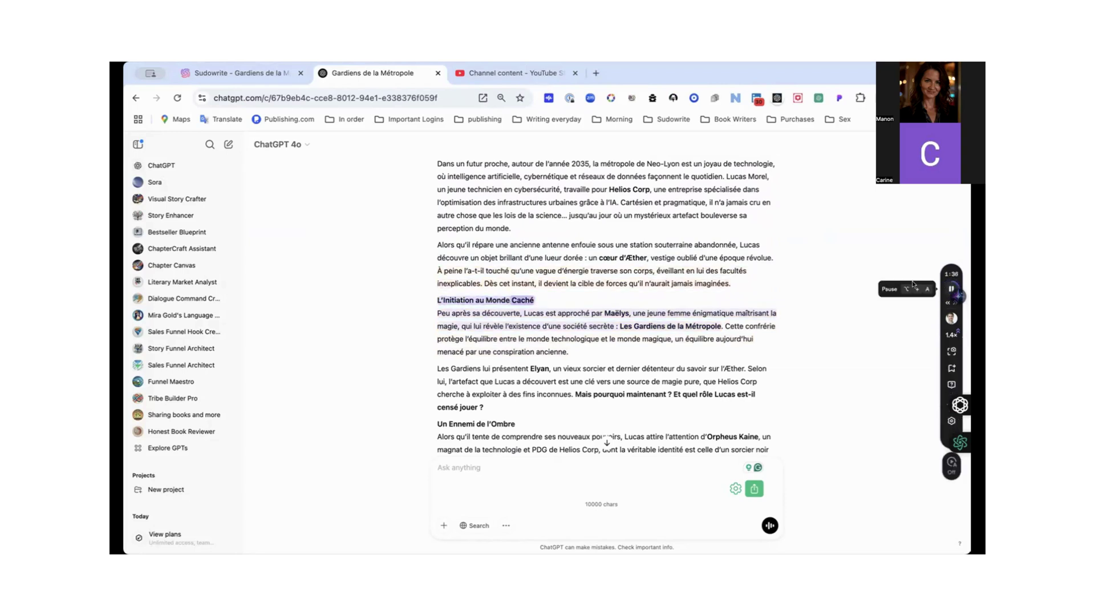
pyautogui.scroll(-2, 811, 309)
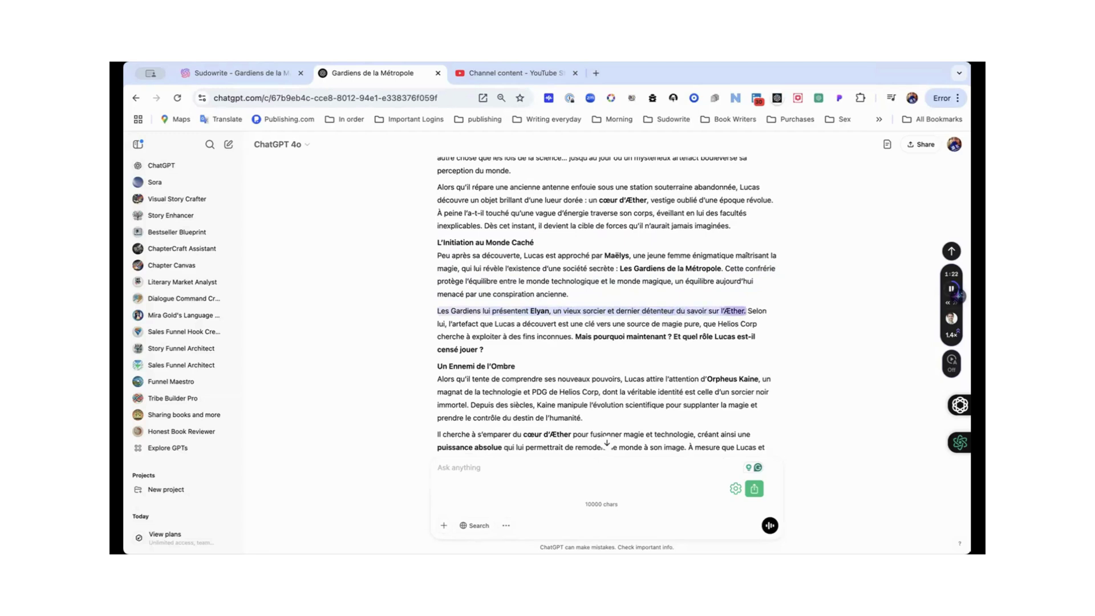
pyautogui.scroll(-2, 360, 279)
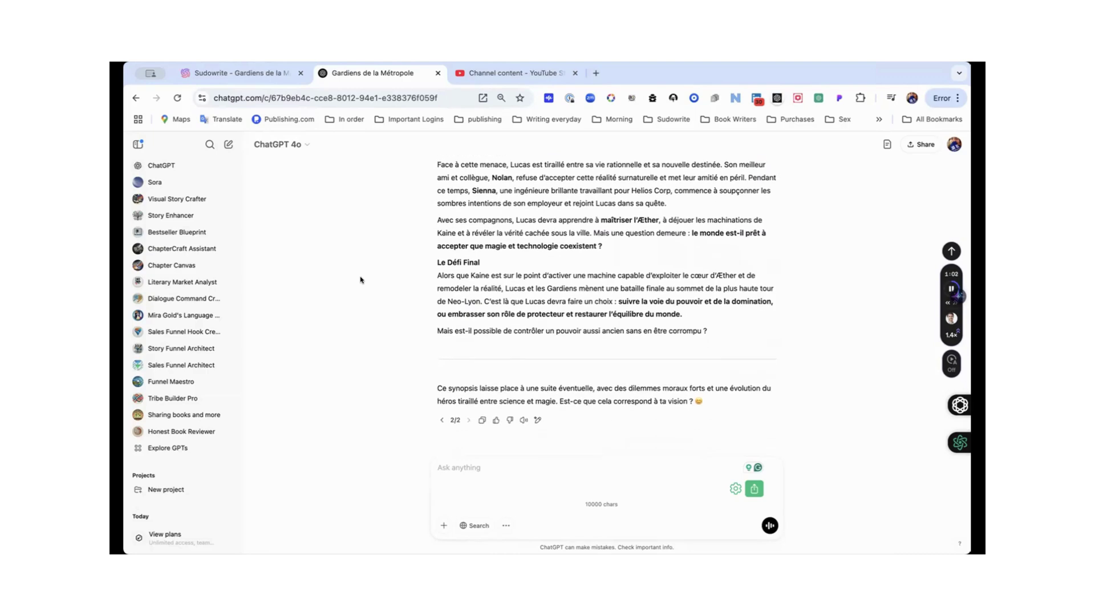
# - Select the synopsis text from the title "Les Gardiens de la Métropole" through its closing question, then clear the selection
pyautogui.scroll(15, 359, 280)
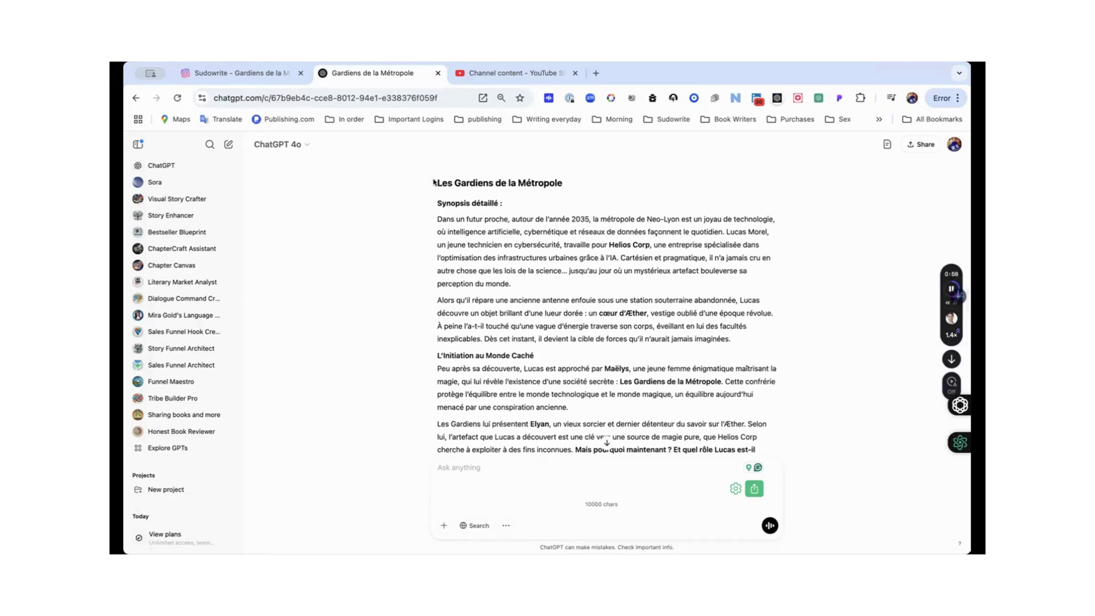
pyautogui.moveTo(433, 182); pyautogui.dragTo(700, 334)
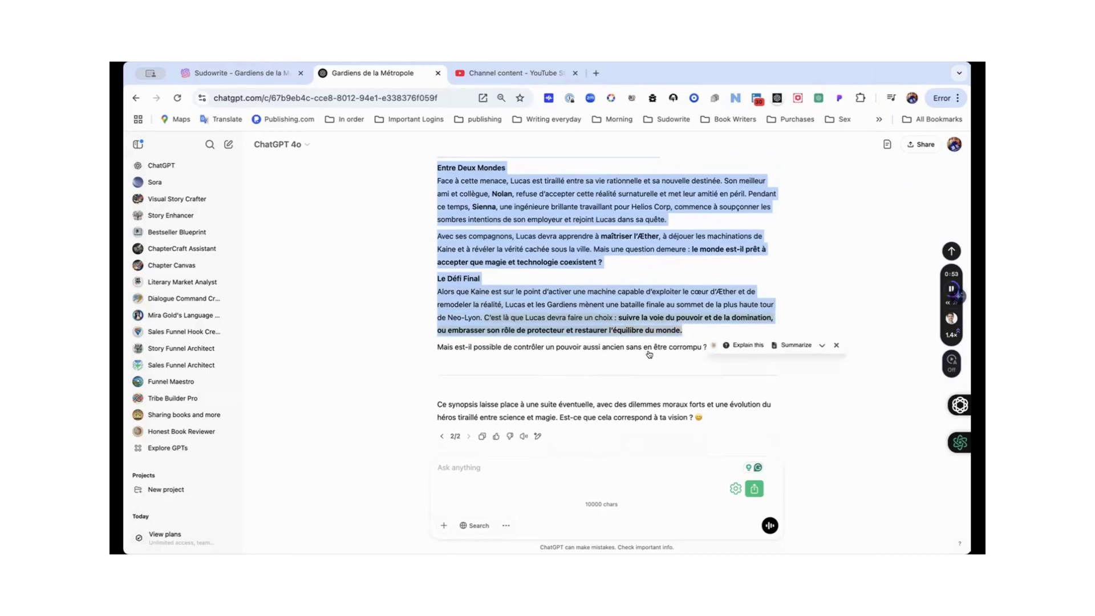
pyautogui.click(783, 289)
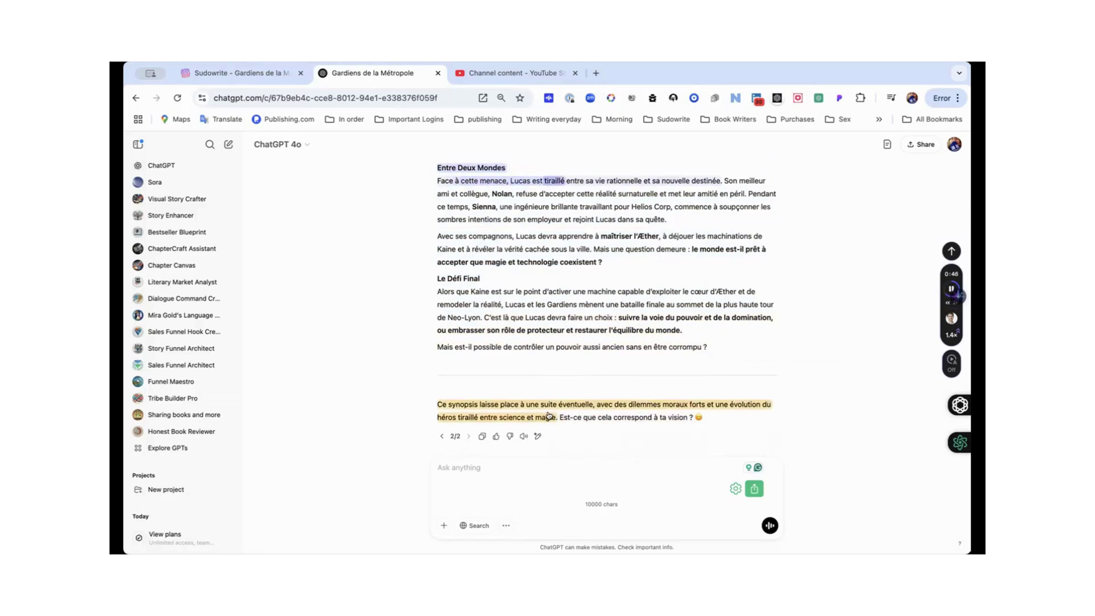
pyautogui.scroll(2, 619, 405)
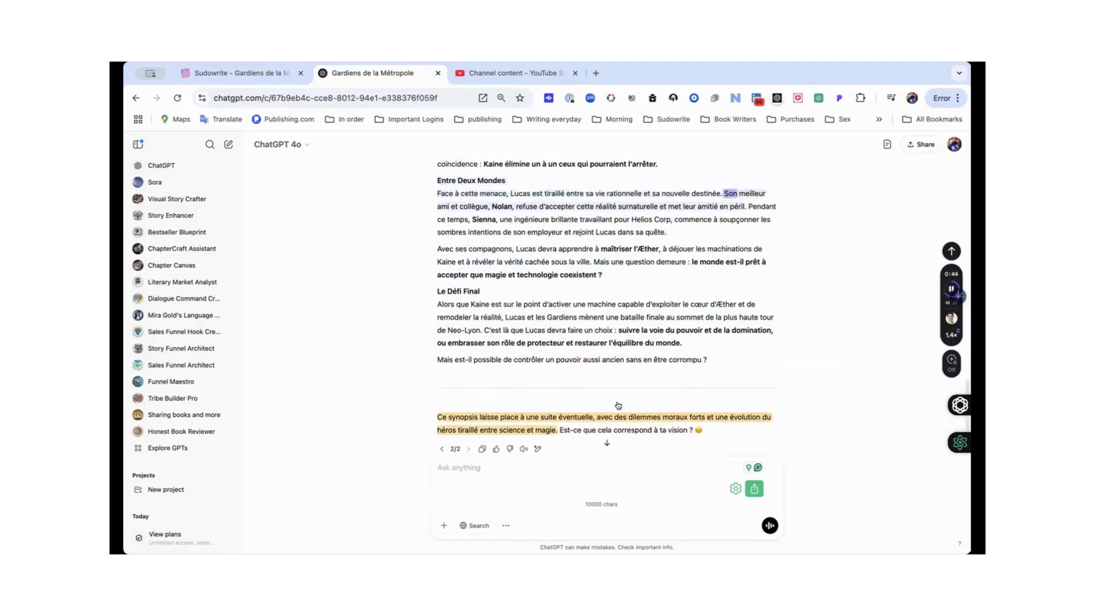
pyautogui.moveTo(710, 388); pyautogui.dragTo(430, 203)
pyautogui.scroll(15, 598, 356)
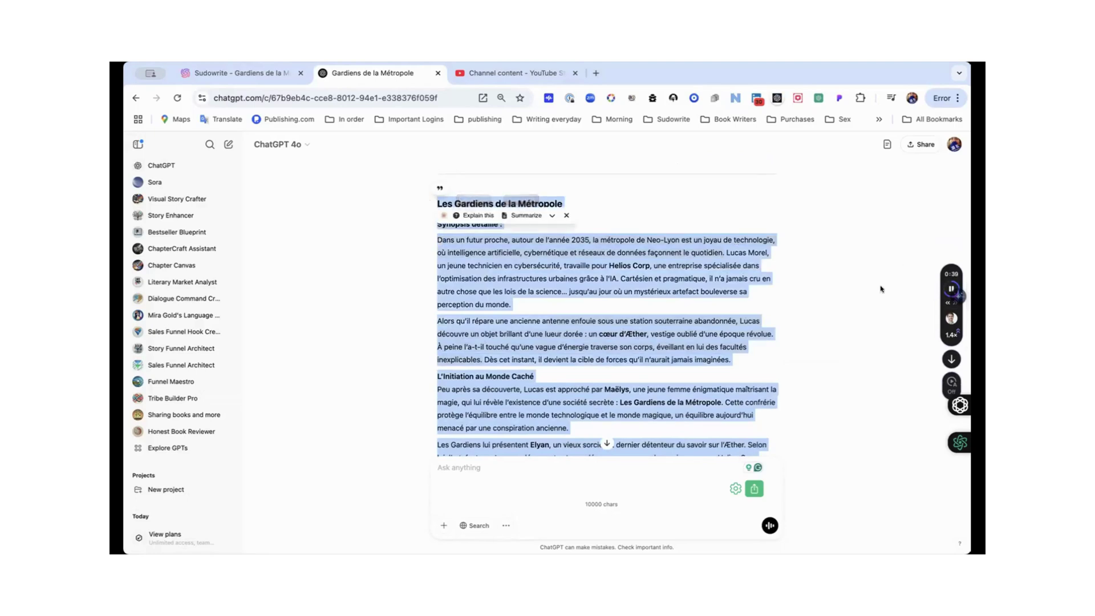
pyautogui.click(823, 332)
# - Write the follow-up prompt "Donne moi une liste detaille des character SVP" below the synopsis
pyautogui.scroll(-10, 824, 334)
pyautogui.scroll(-3, 823, 334)
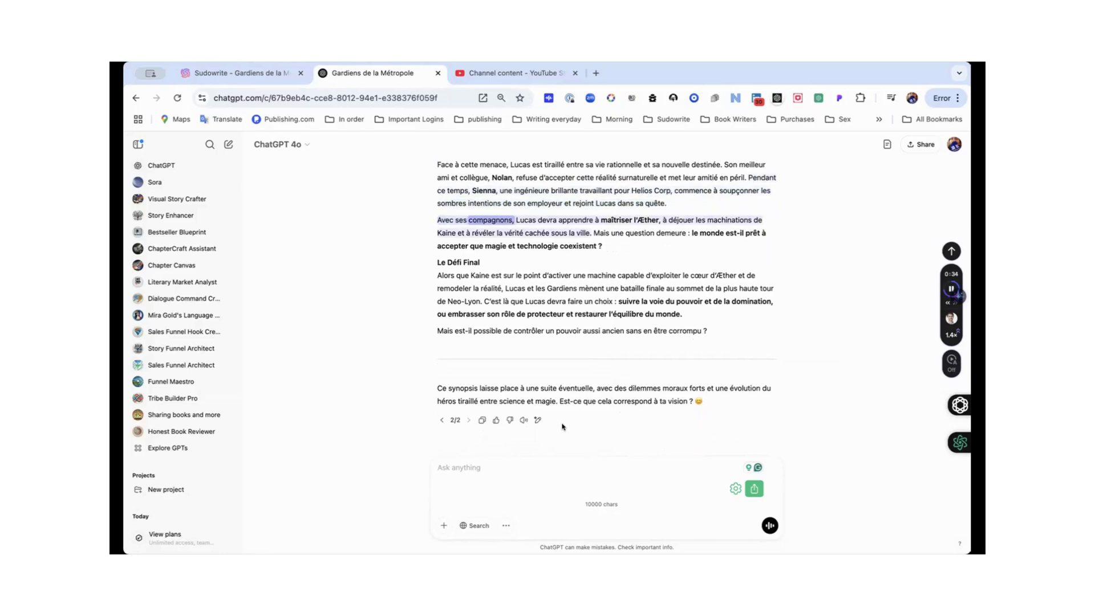
pyautogui.click(479, 467)
pyautogui.write('Donne m')
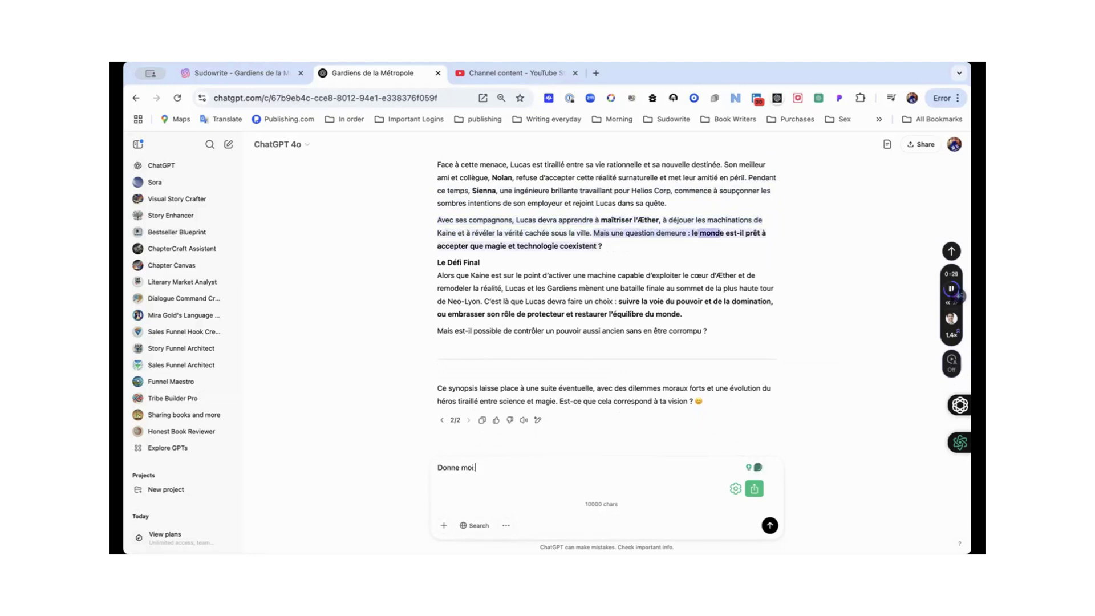
pyautogui.write('oi une ')
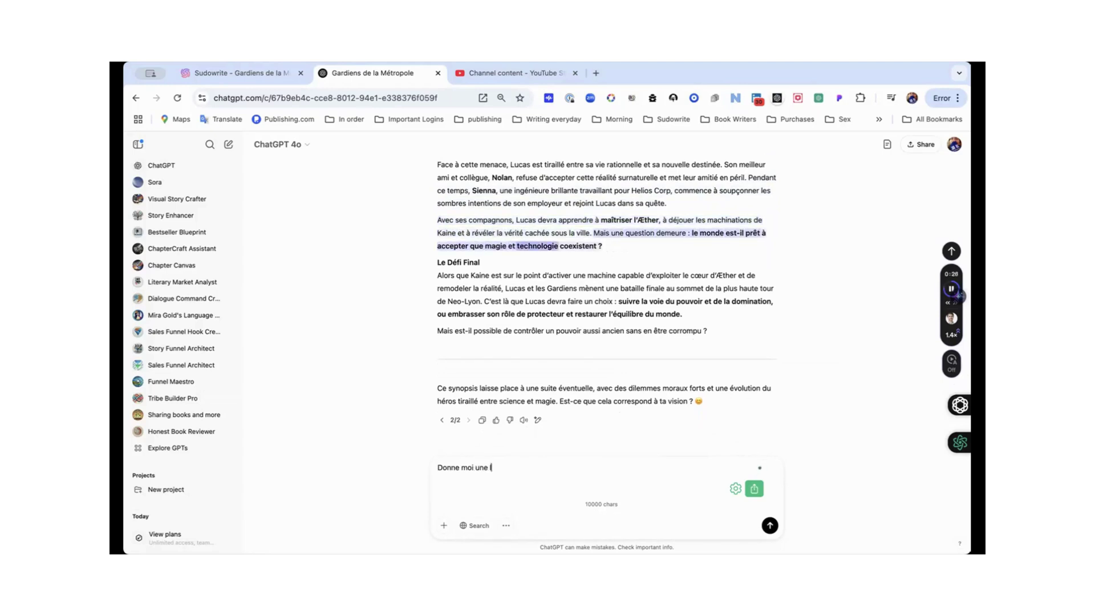
pyautogui.write('liste')
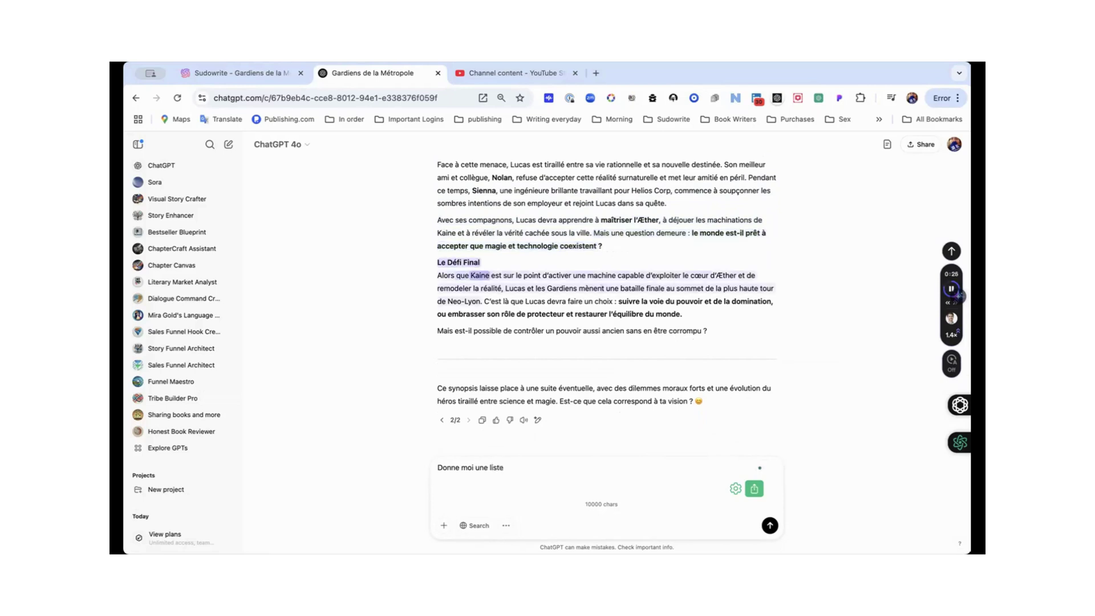
pyautogui.write(' detaille ')
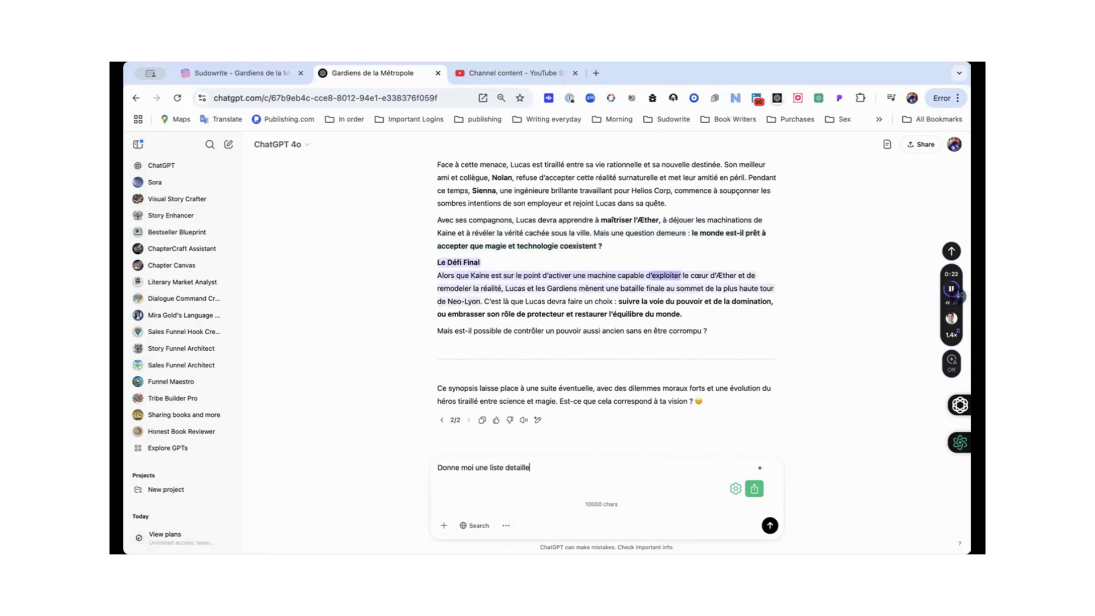
pyautogui.write('des chara')
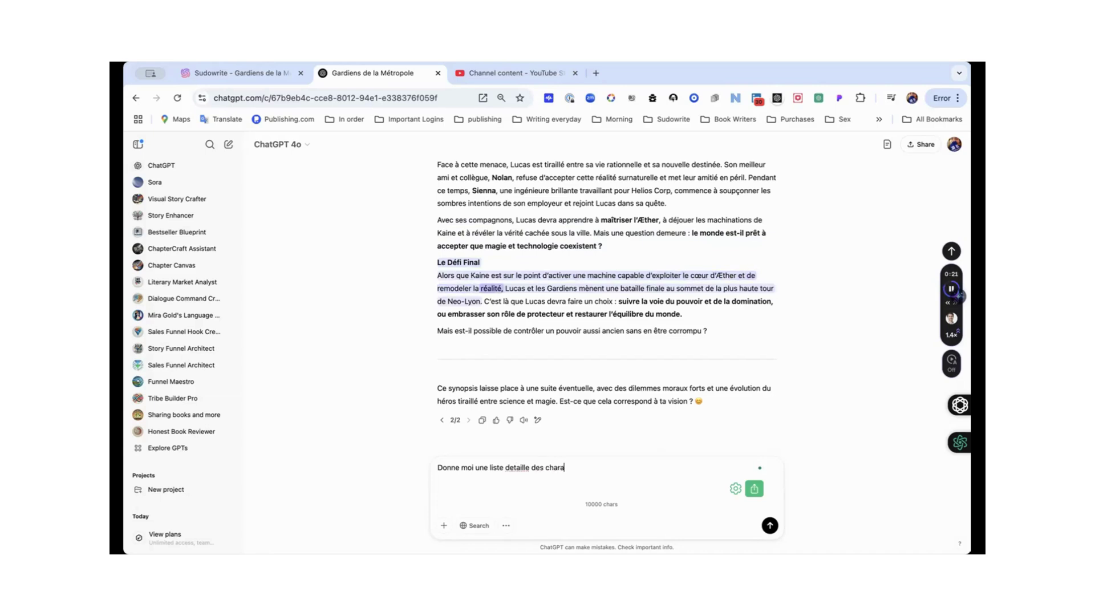
pyautogui.write('cter')
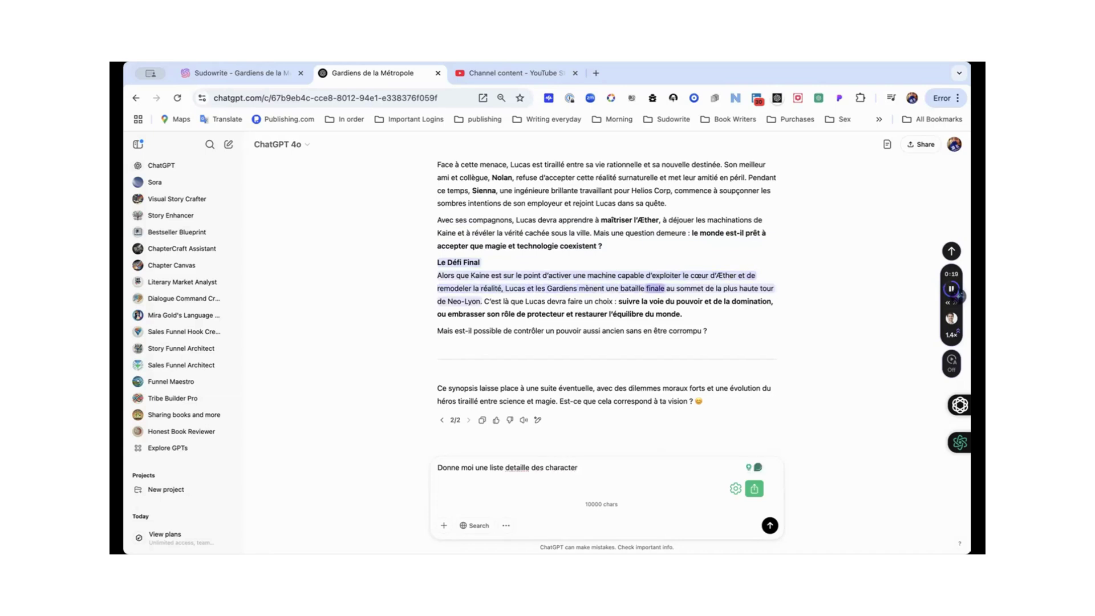
pyautogui.write(' SVP')
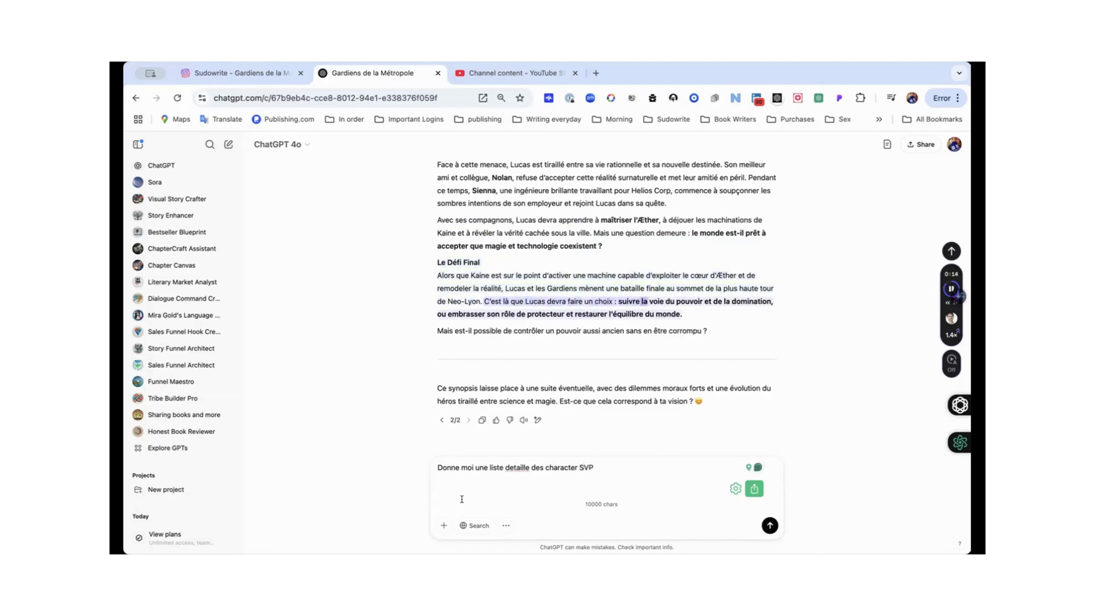
# - Correct "detaille" to the suggested spelling "détaillée" and send the prompt
pyautogui.rightClick(517, 467)
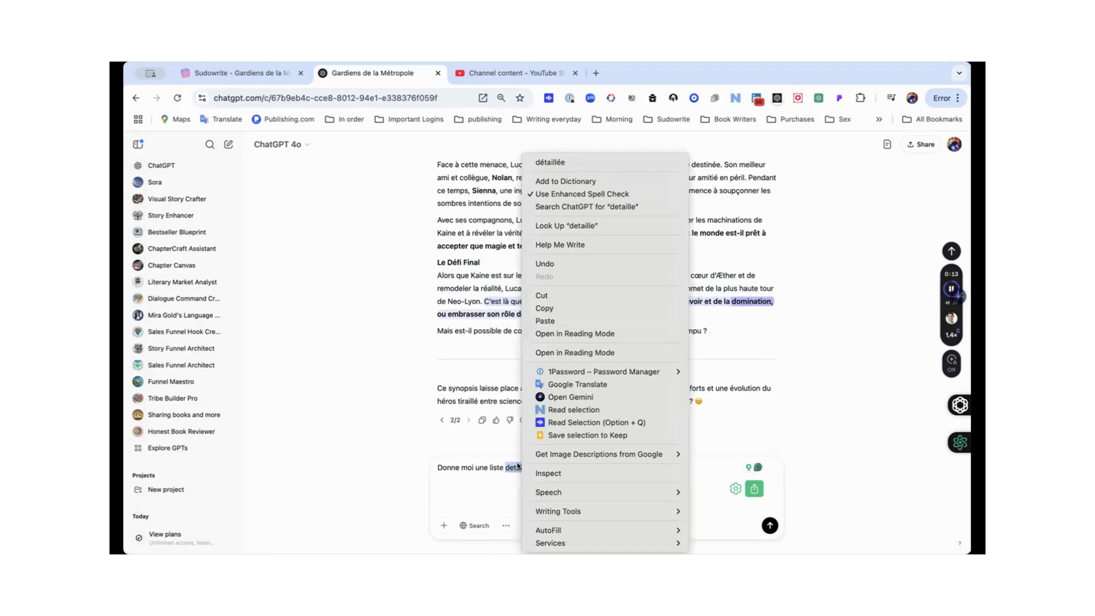
pyautogui.click(550, 162)
pyautogui.click(769, 525)
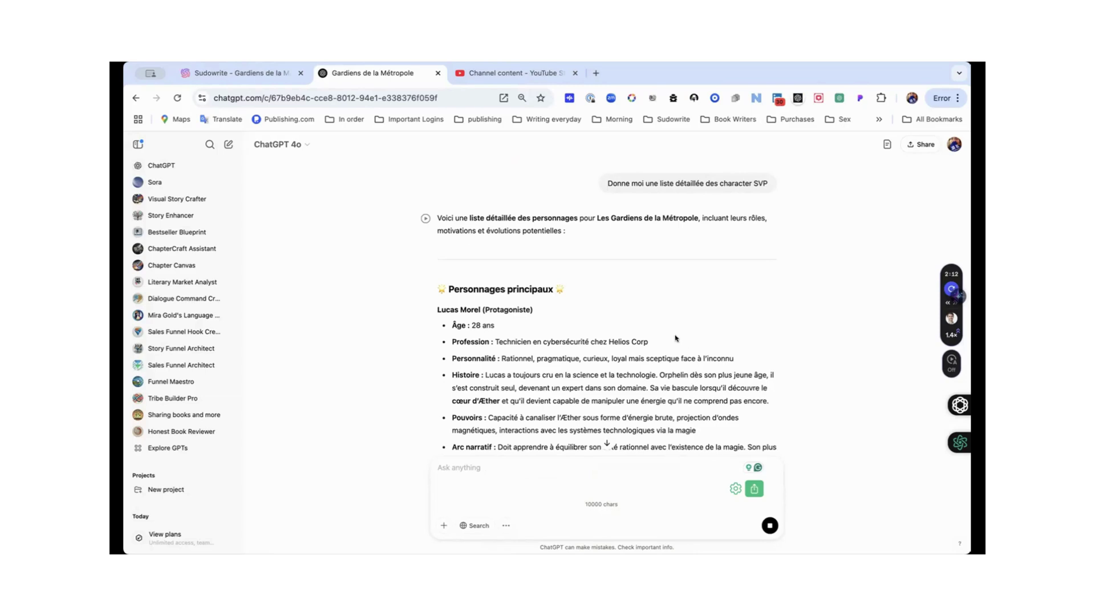
# - Look through the protagonist's and mentor's profiles in the character list and go back up to the synopsis
pyautogui.scroll(-5, 675, 338)
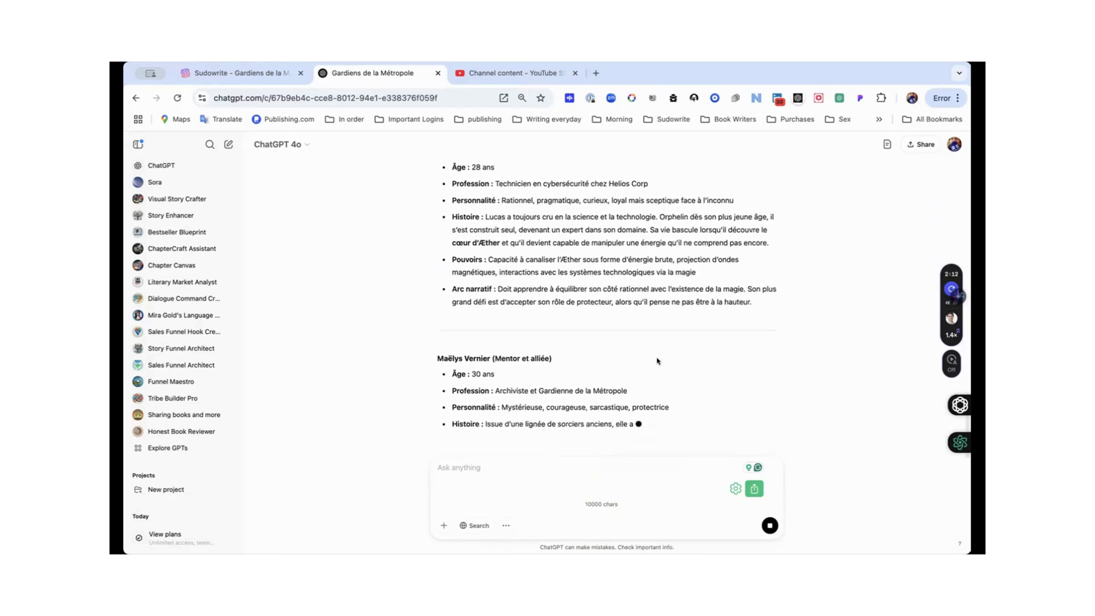
pyautogui.scroll(-1, 657, 361)
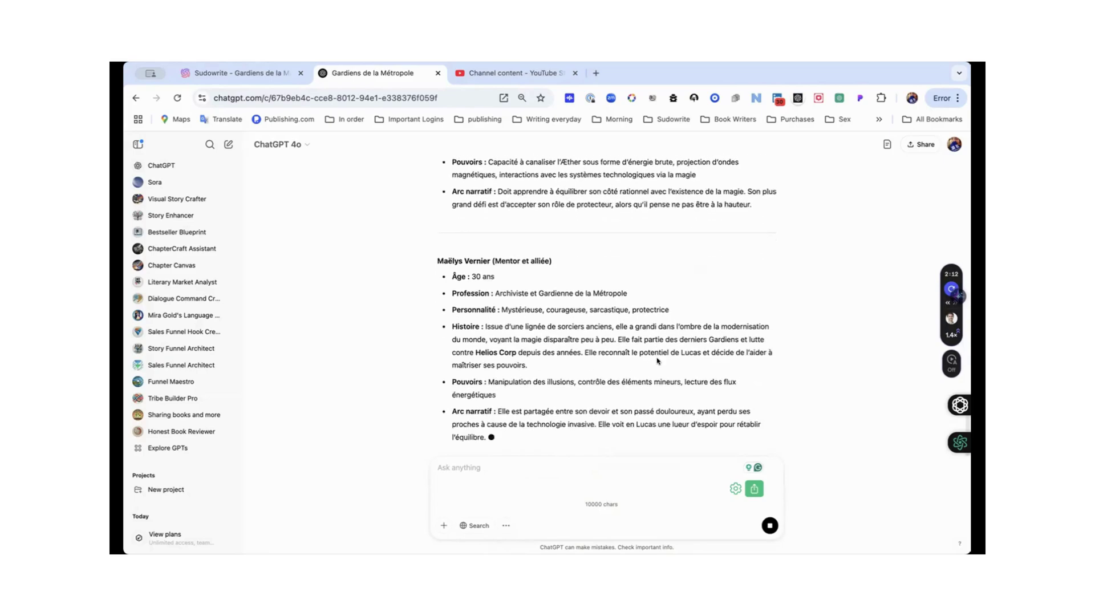
pyautogui.scroll(15, 658, 361)
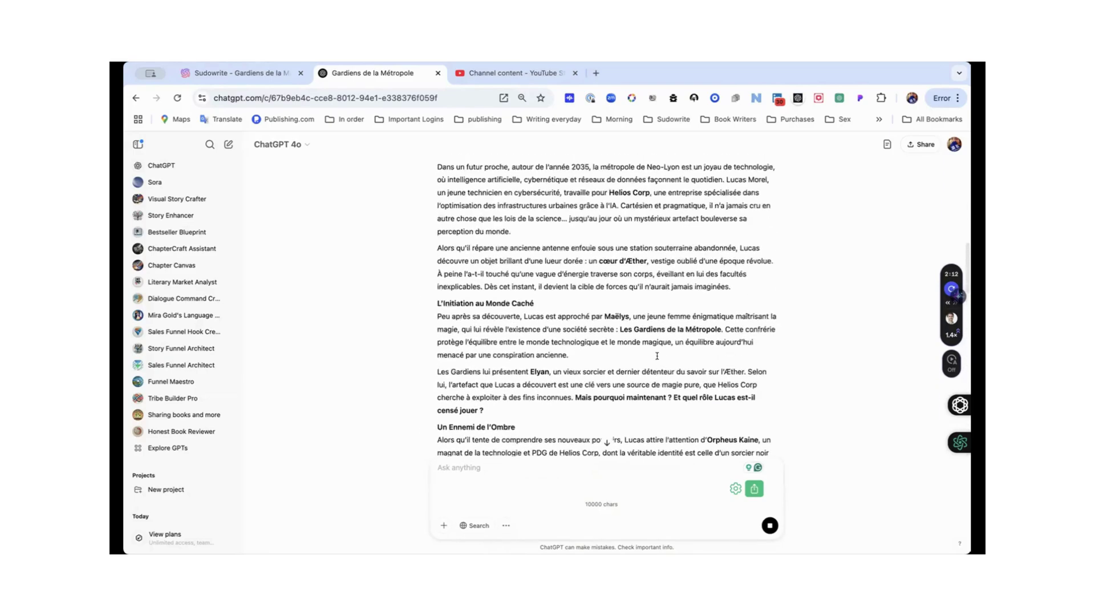
# - Look through the rest of the character list, from the mentor's and old sage's profiles to the secondary characters
pyautogui.scroll(3, 657, 361)
pyautogui.scroll(-20, 657, 361)
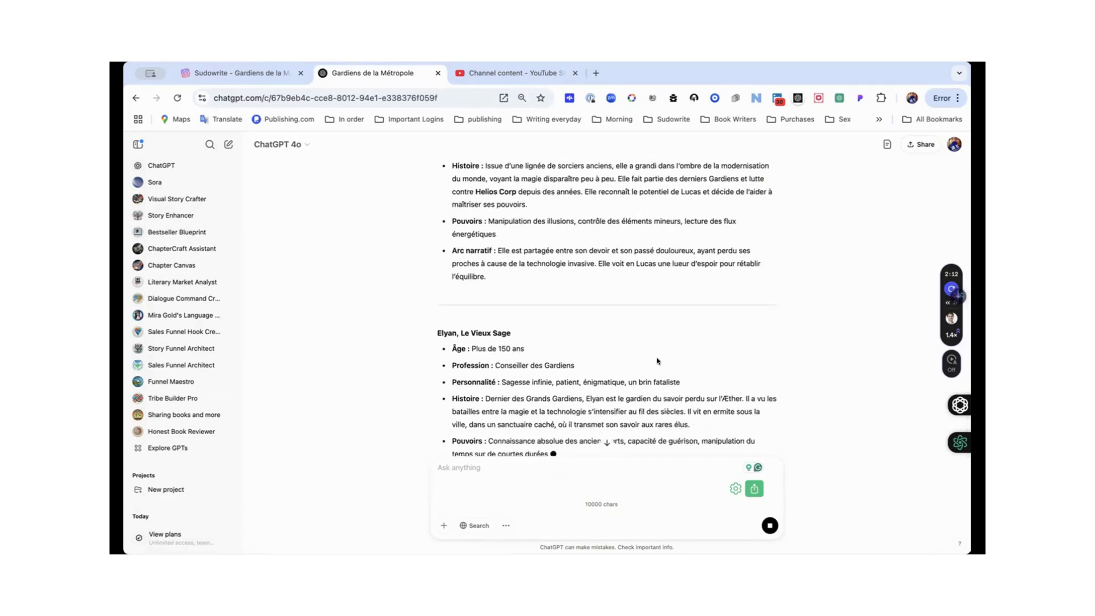
pyautogui.scroll(-3, 658, 361)
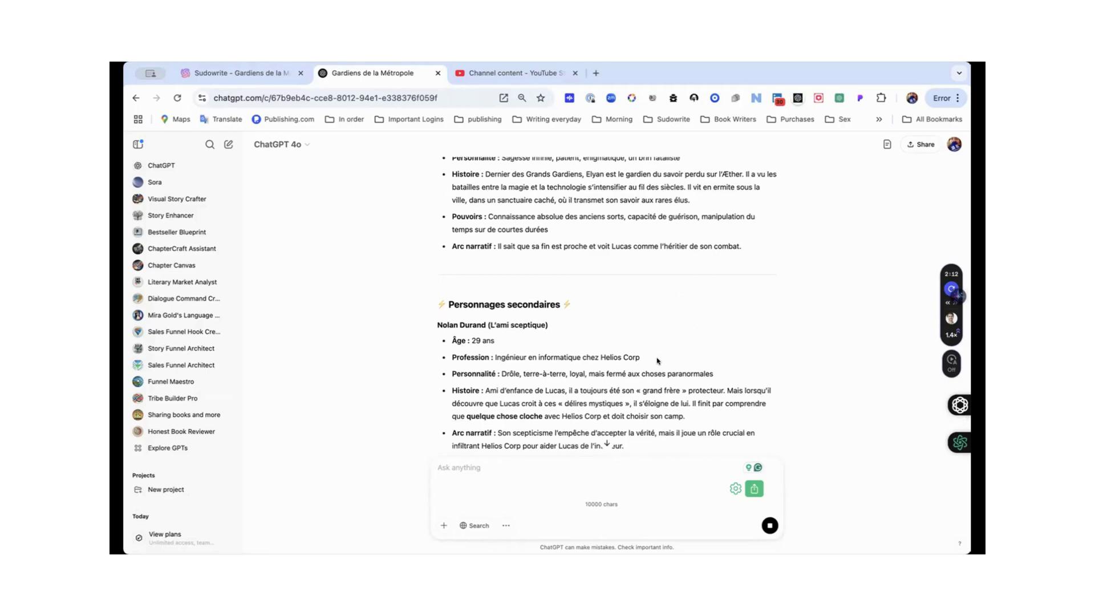
pyautogui.scroll(-2, 657, 359)
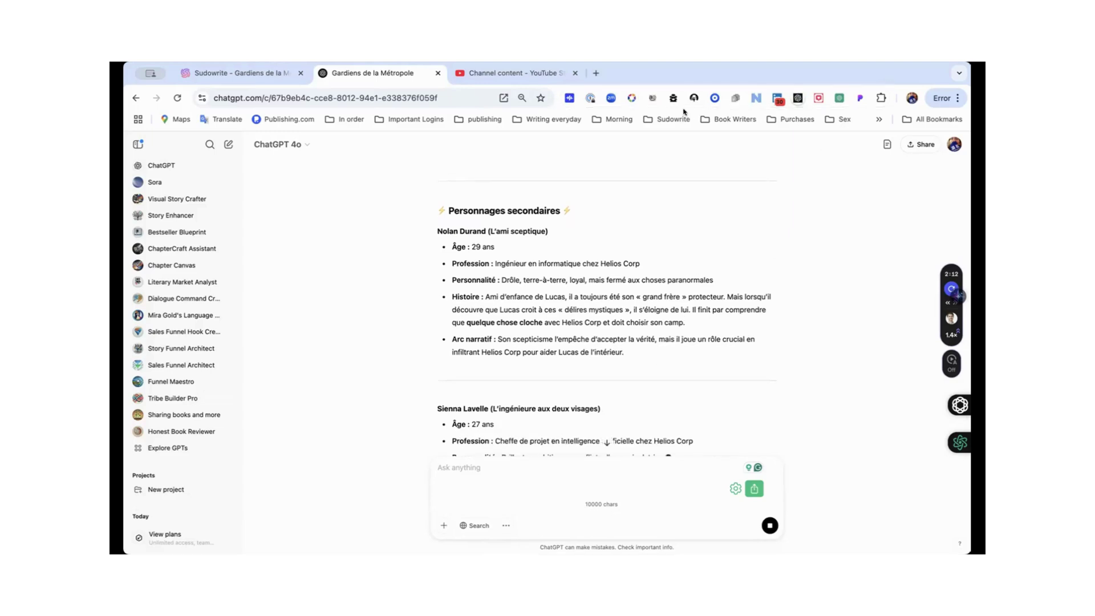
# - Close the YouTube page, switch to Google Docs in a new browser page and create a blank document
pyautogui.click(575, 73)
pyautogui.click(460, 73)
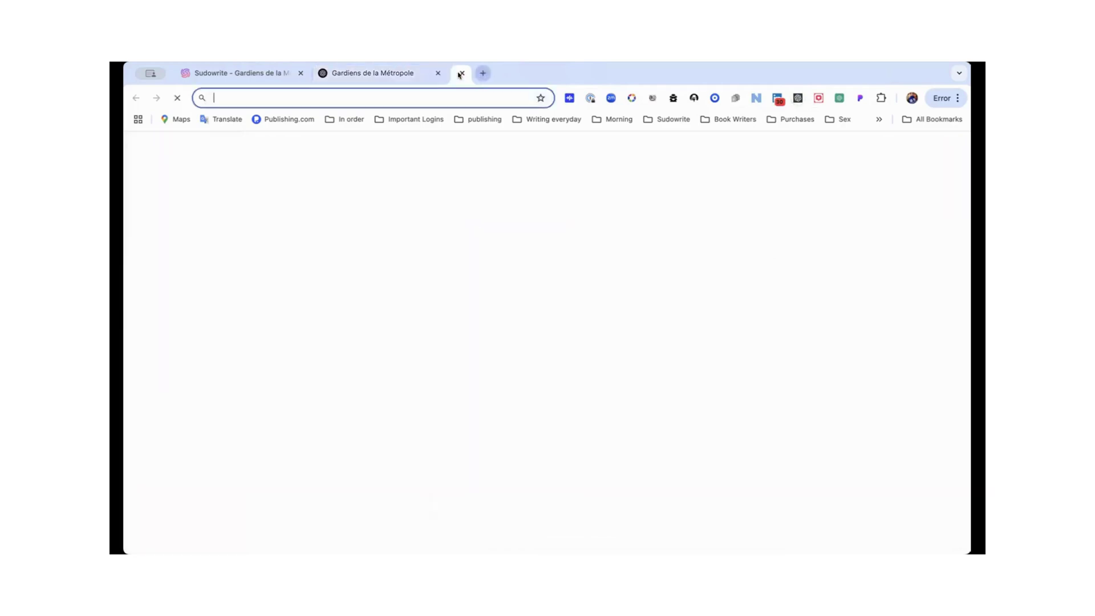
pyautogui.click(513, 298)
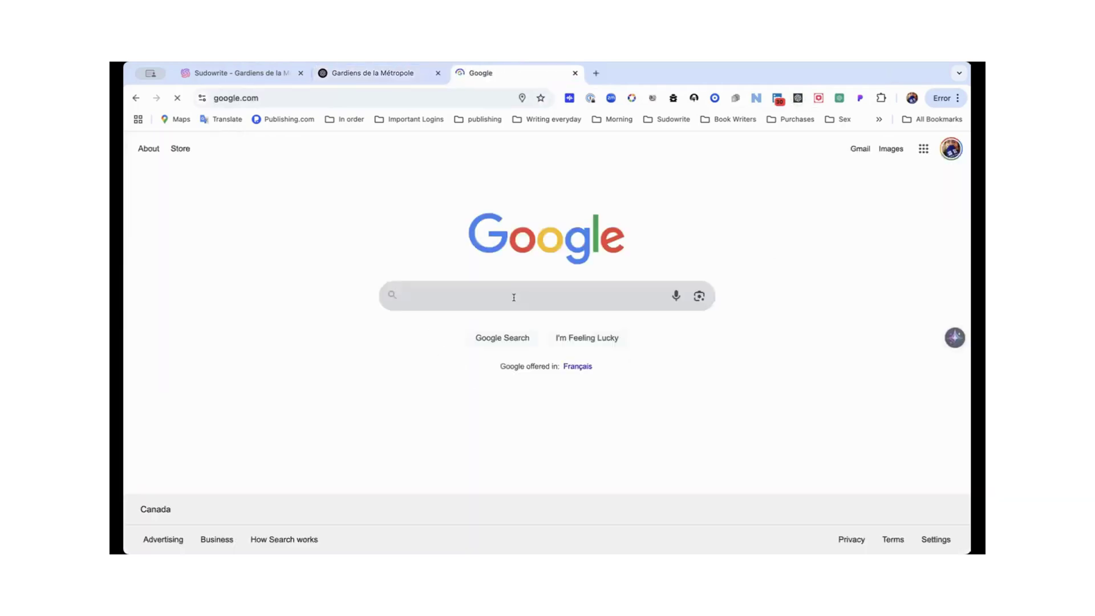
pyautogui.click(923, 149)
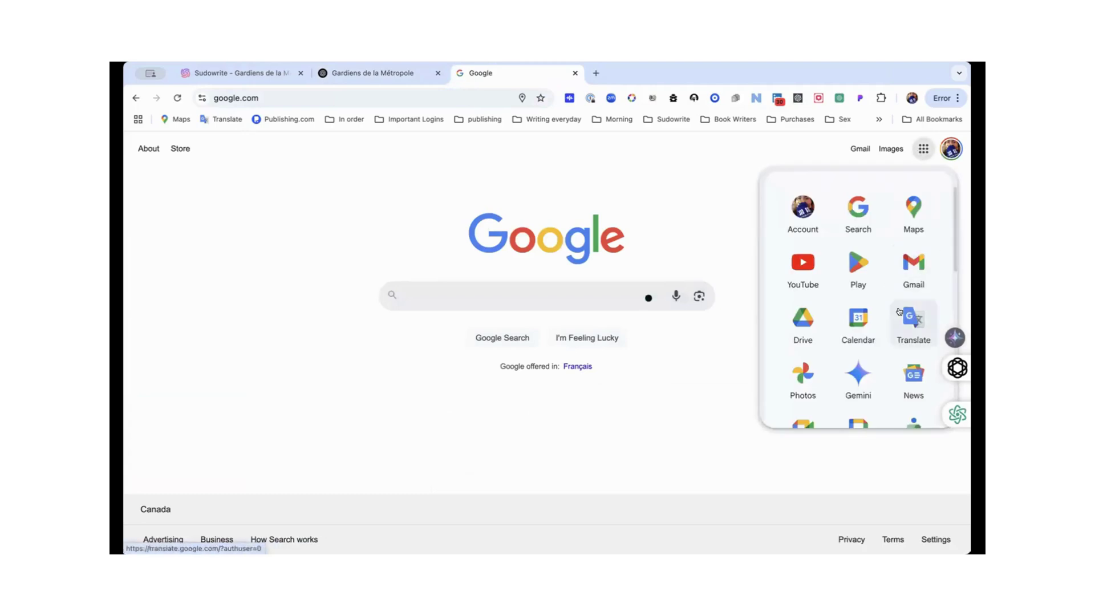
pyautogui.scroll(-5, 899, 311)
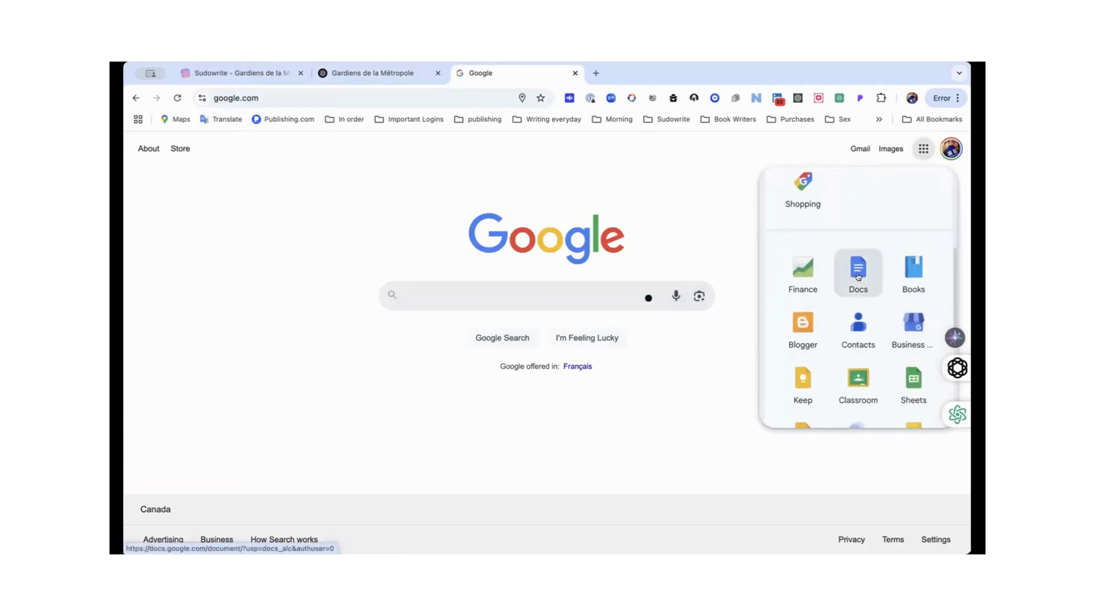
pyautogui.click(858, 277)
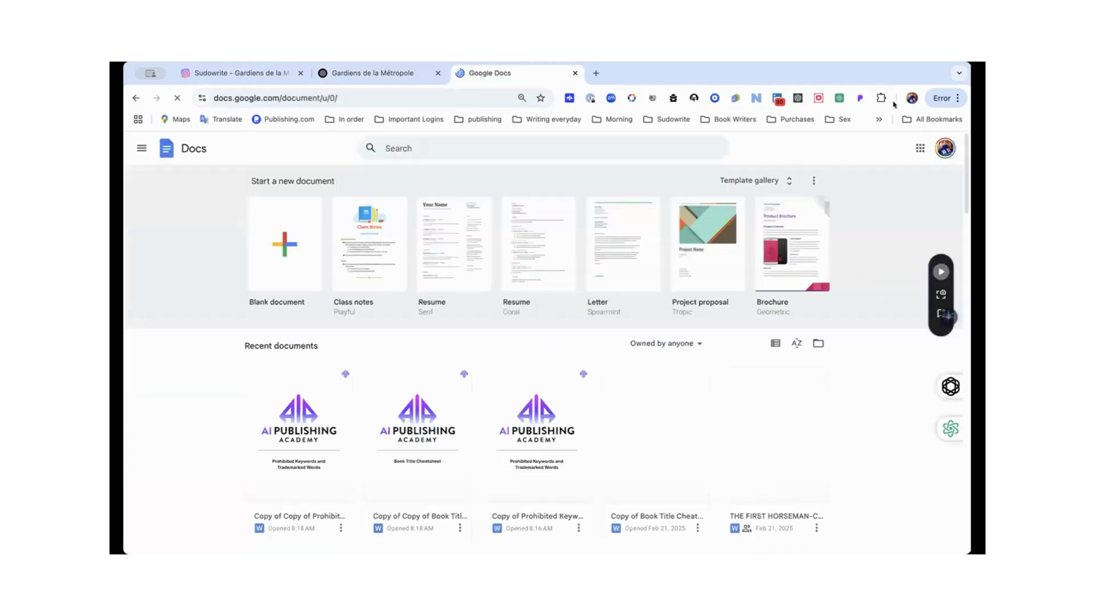
pyautogui.click(277, 241)
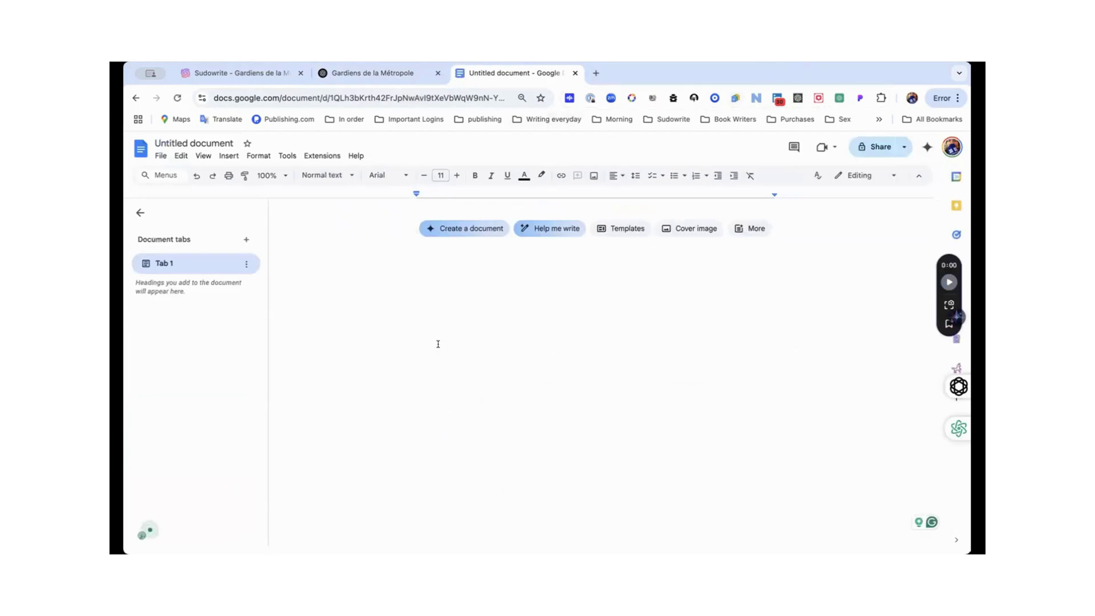
# - Paste the copied synopsis into the blank document and apply the Title style to its heading "Les Gardiens de la Métropole"
pyautogui.press('super+v')
pyautogui.scroll(5, 437, 343)
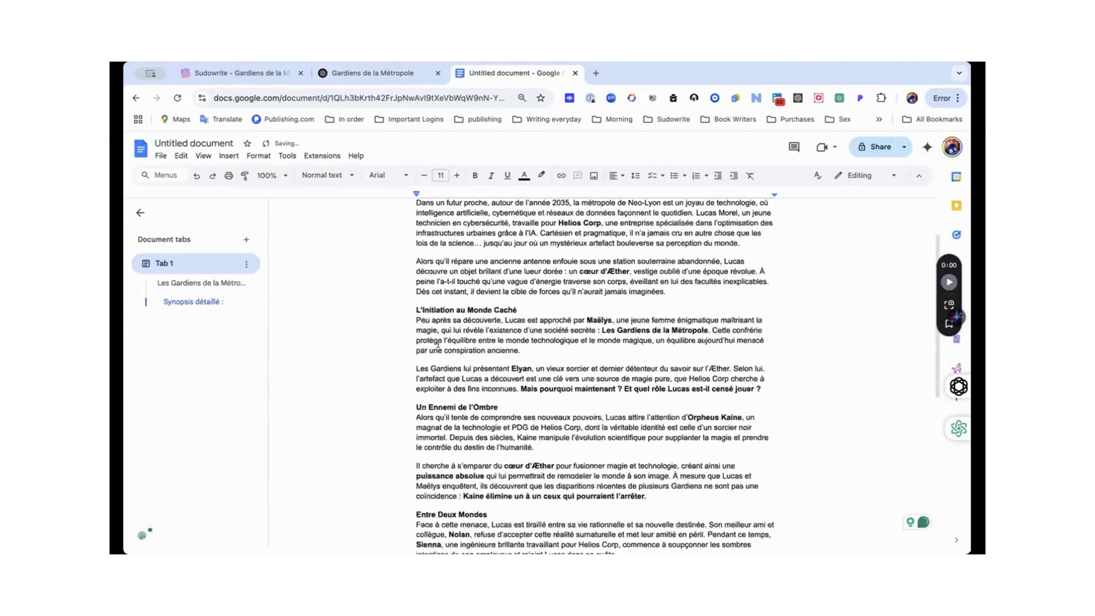
pyautogui.click(479, 238)
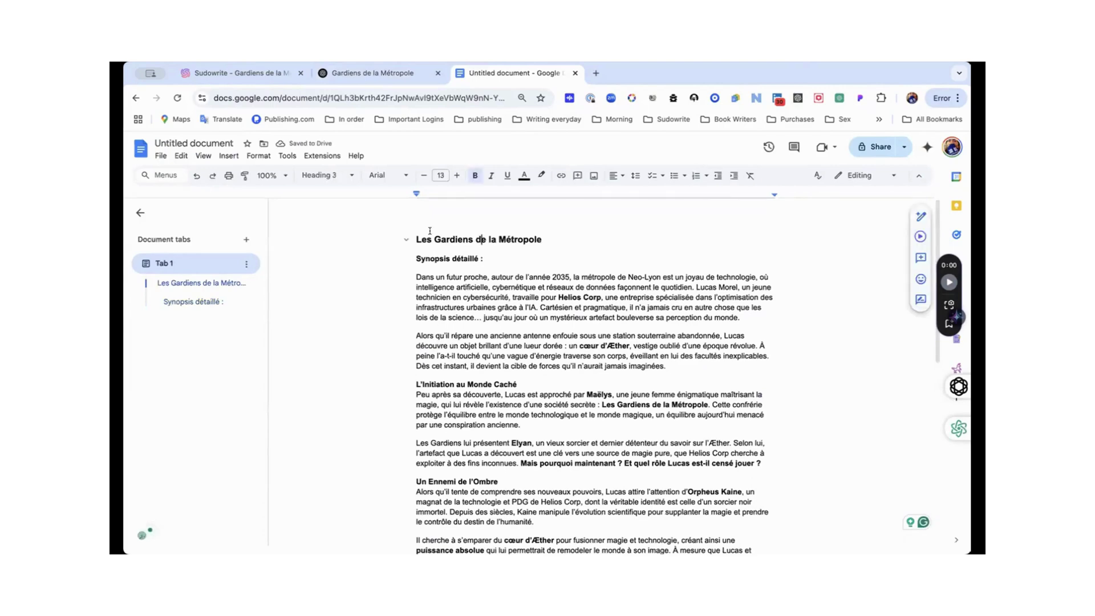
pyautogui.tripleClick(450, 236)
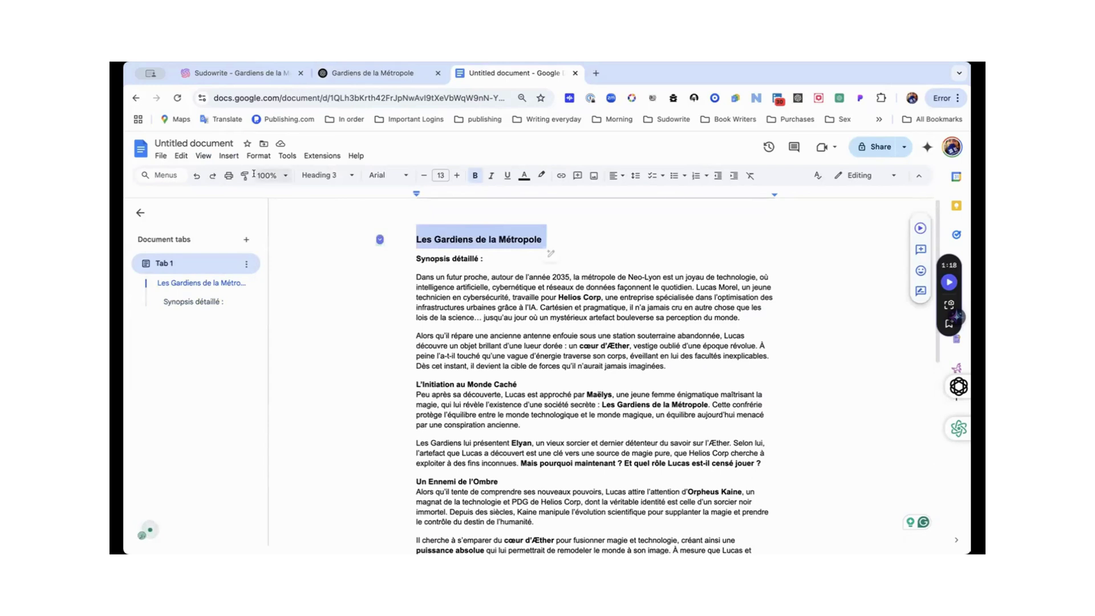
pyautogui.click(326, 175)
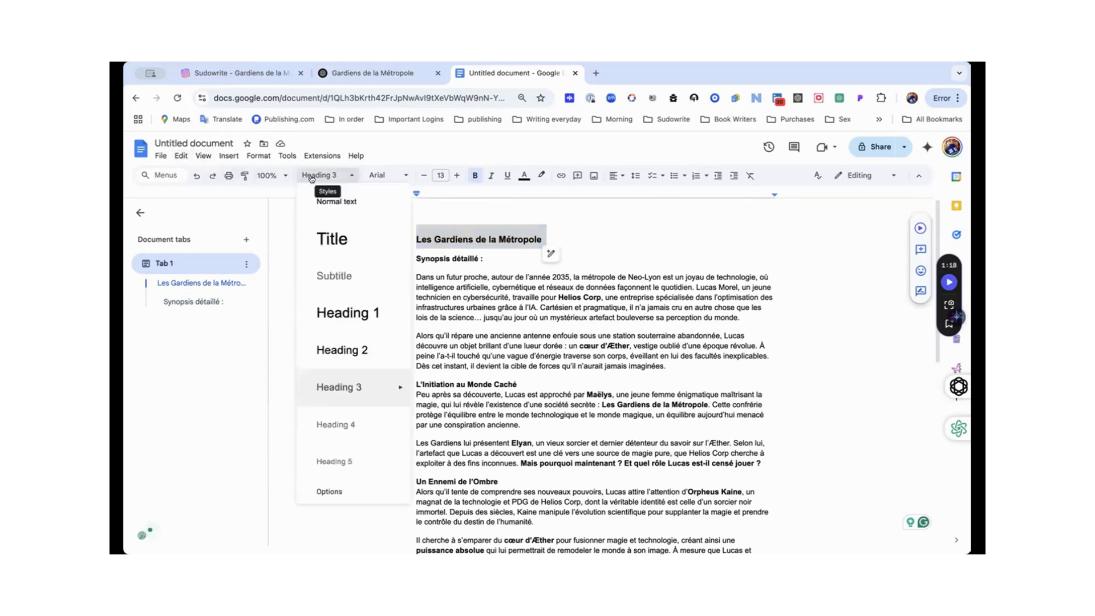
pyautogui.click(328, 239)
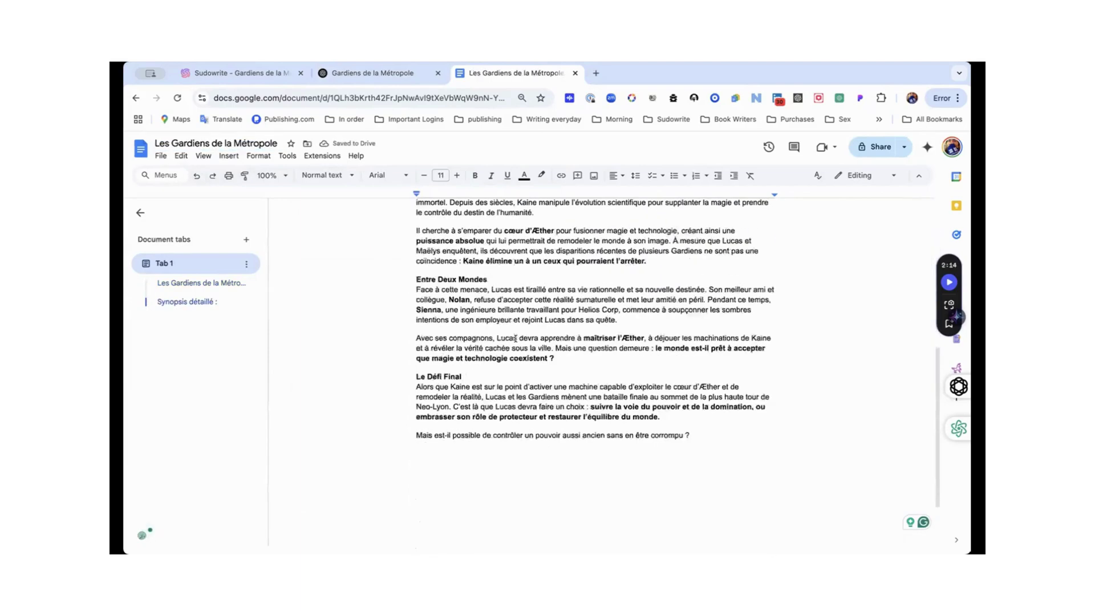
# - Place the cursor below the pasted synopsis, then copy ChatGPT's character list from "Personnages principaux" through the last item of "Dynamiques et Conflits clés"
pyautogui.scroll(-2, 515, 338)
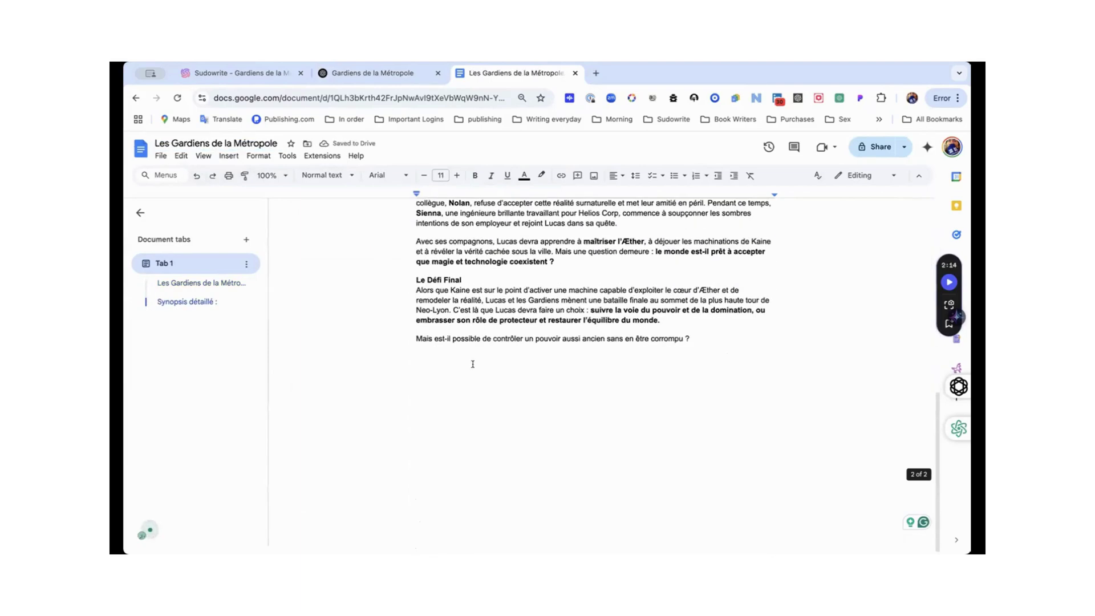
pyautogui.click(450, 358)
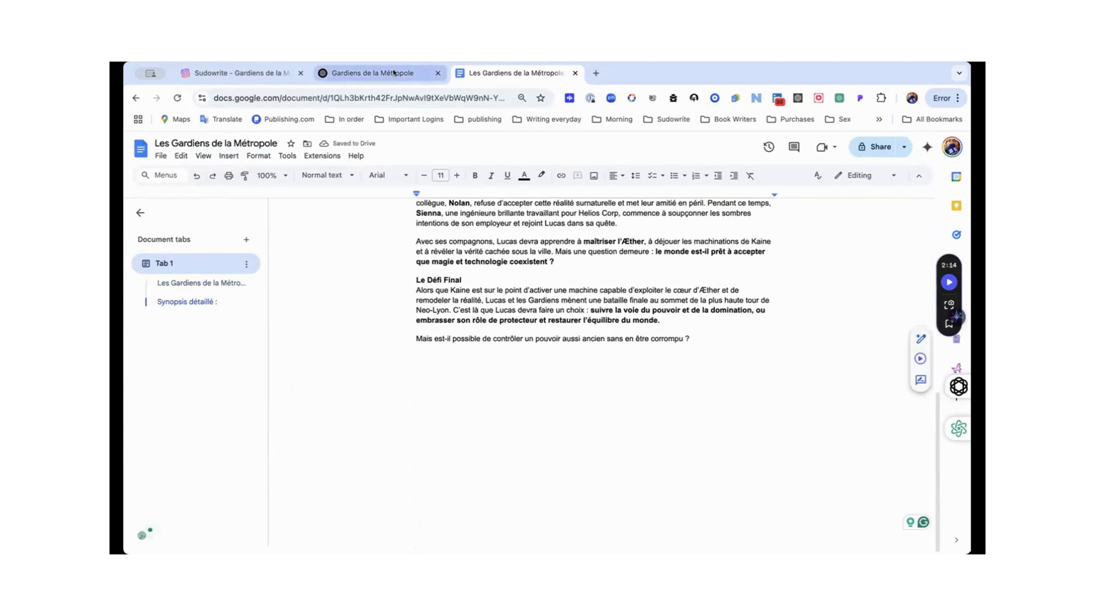
pyautogui.click(373, 73)
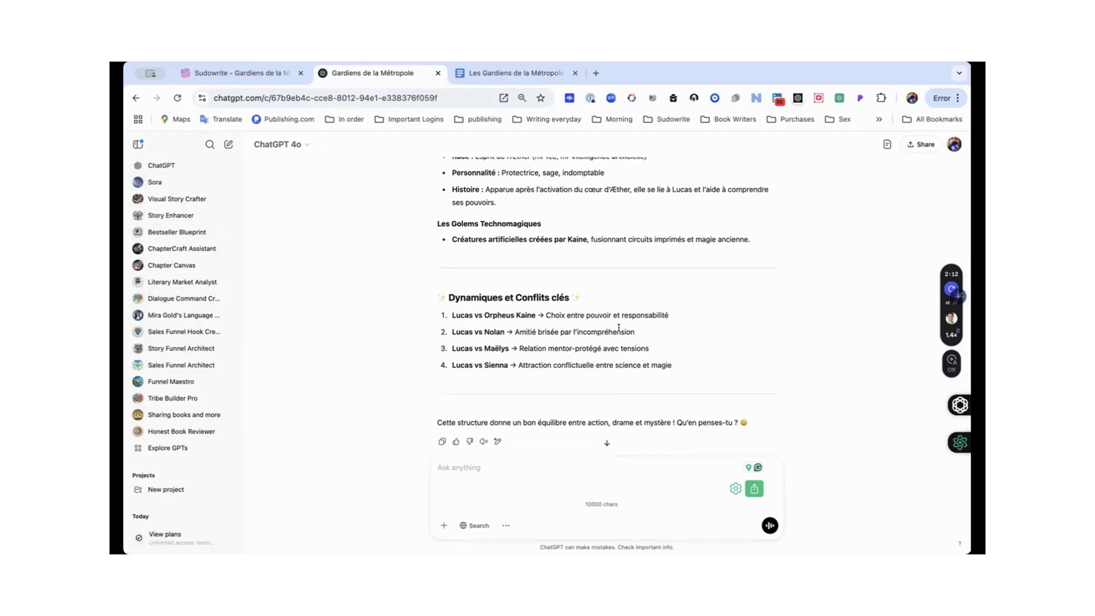
pyautogui.scroll(15, 628, 330)
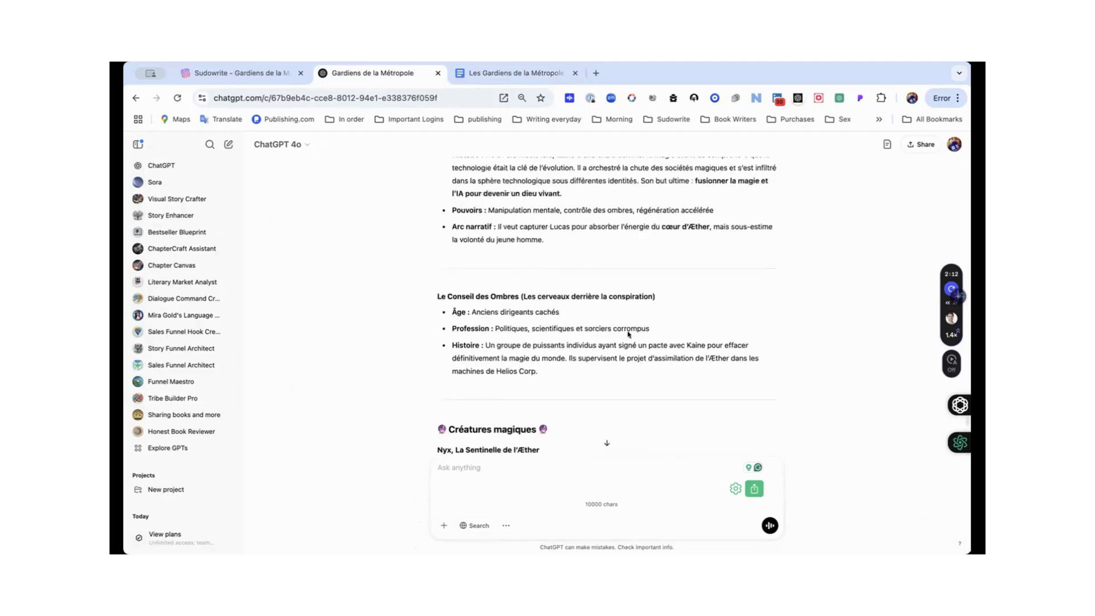
pyautogui.scroll(15, 628, 334)
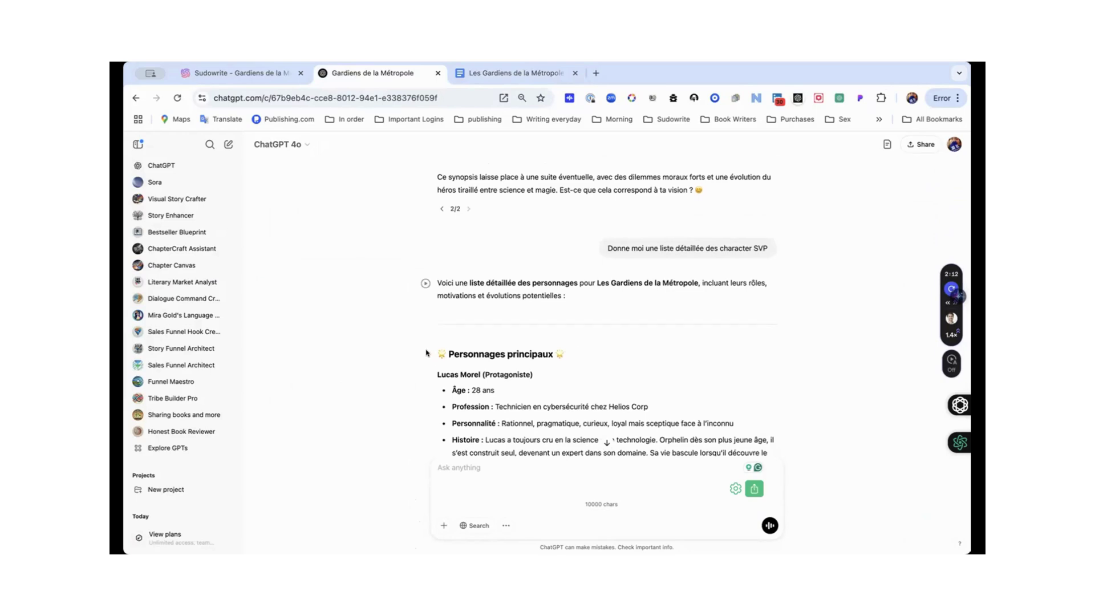
pyautogui.moveTo(425, 353); pyautogui.dragTo(720, 353)
pyautogui.scroll(-10, 516, 399)
pyautogui.scroll(-15, 516, 400)
pyautogui.scroll(-3, 516, 399)
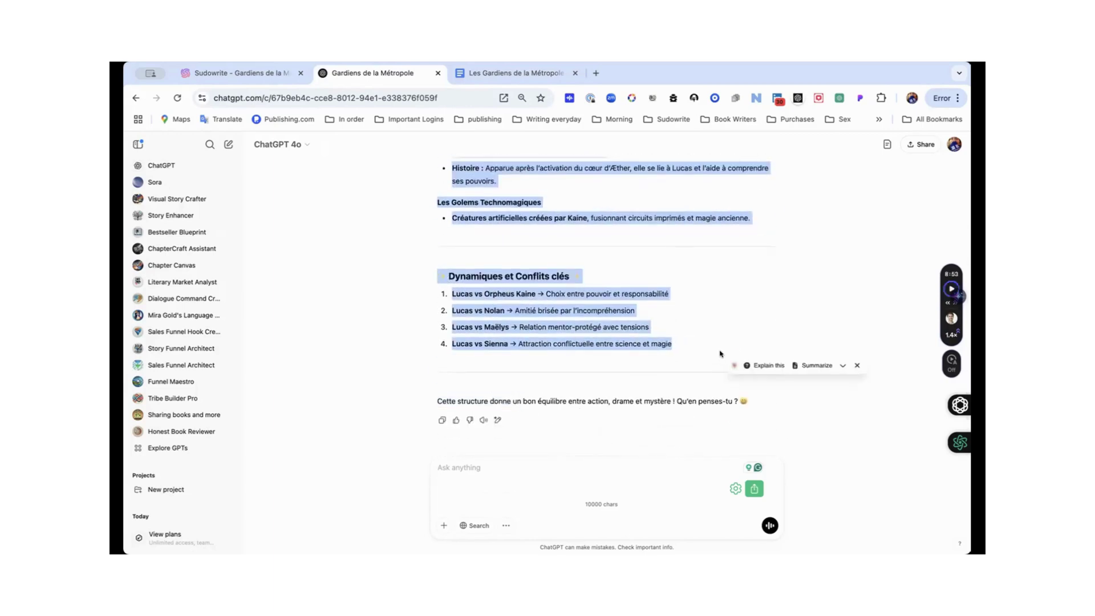
# - Switch back to the Google Docs document and paste the character list below the synopsis
pyautogui.click(542, 73)
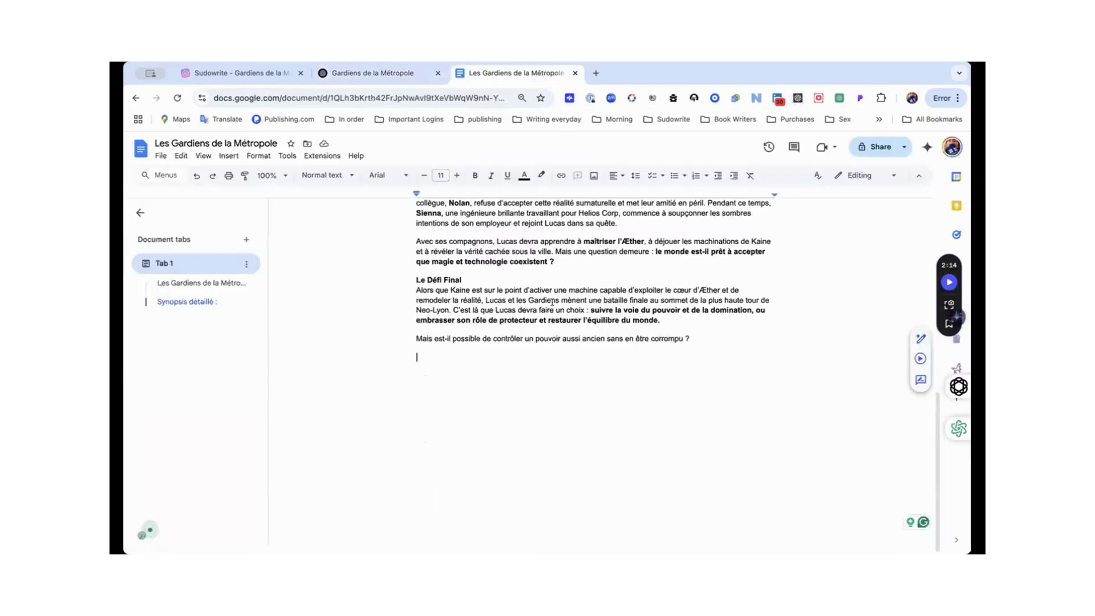
pyautogui.click(531, 365)
pyautogui.hotkey('ctrl', 'v')
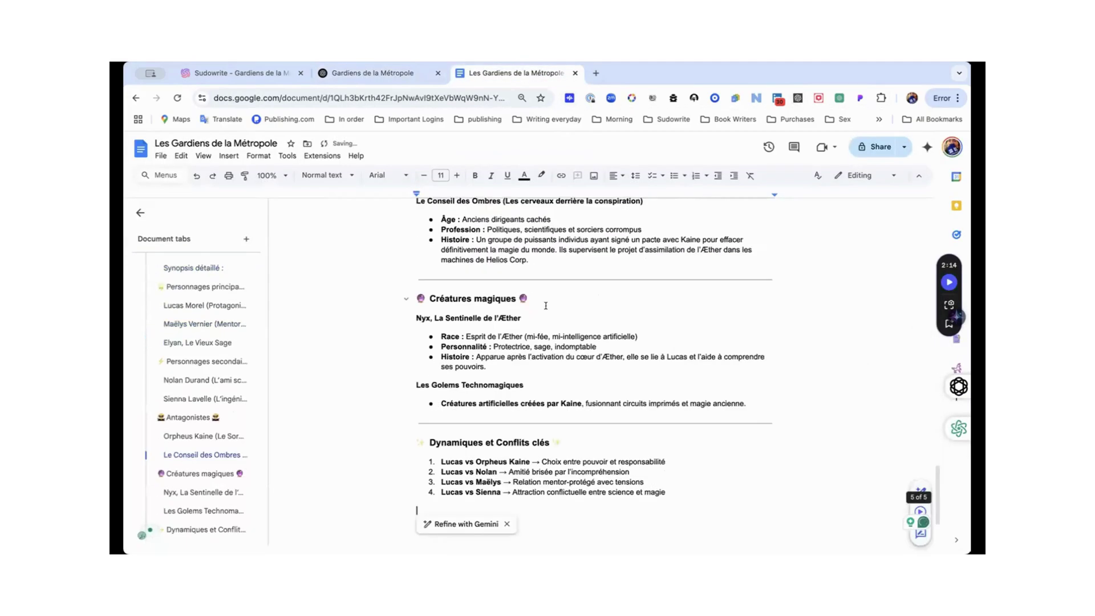
# - Apply the Heading 1 style to the "Synopsis détaillé :" line under the document title
pyautogui.scroll(20, 524, 391)
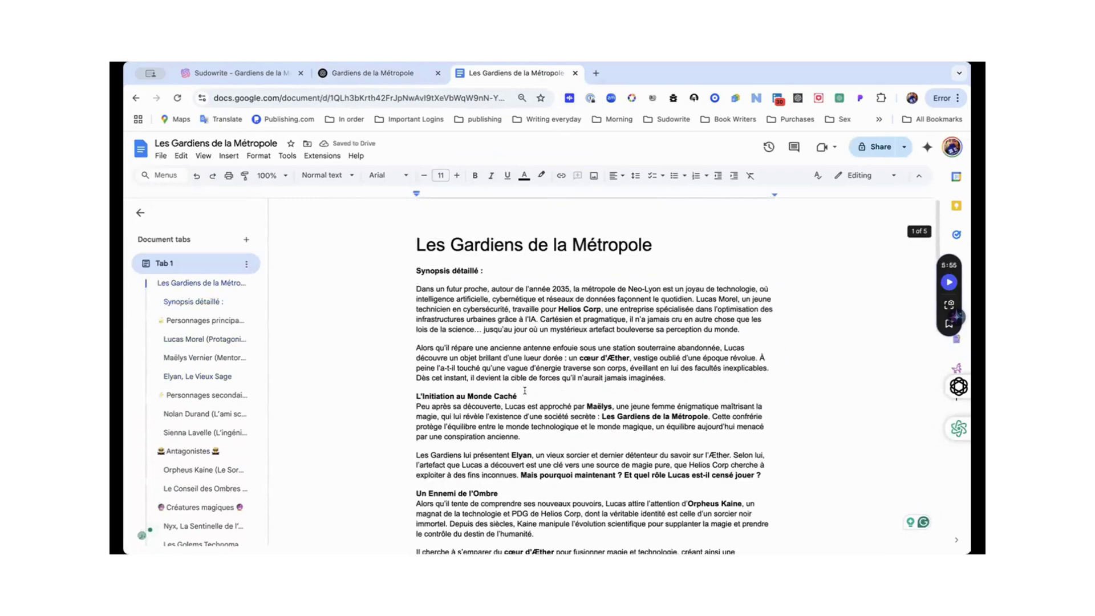
pyautogui.click(451, 270)
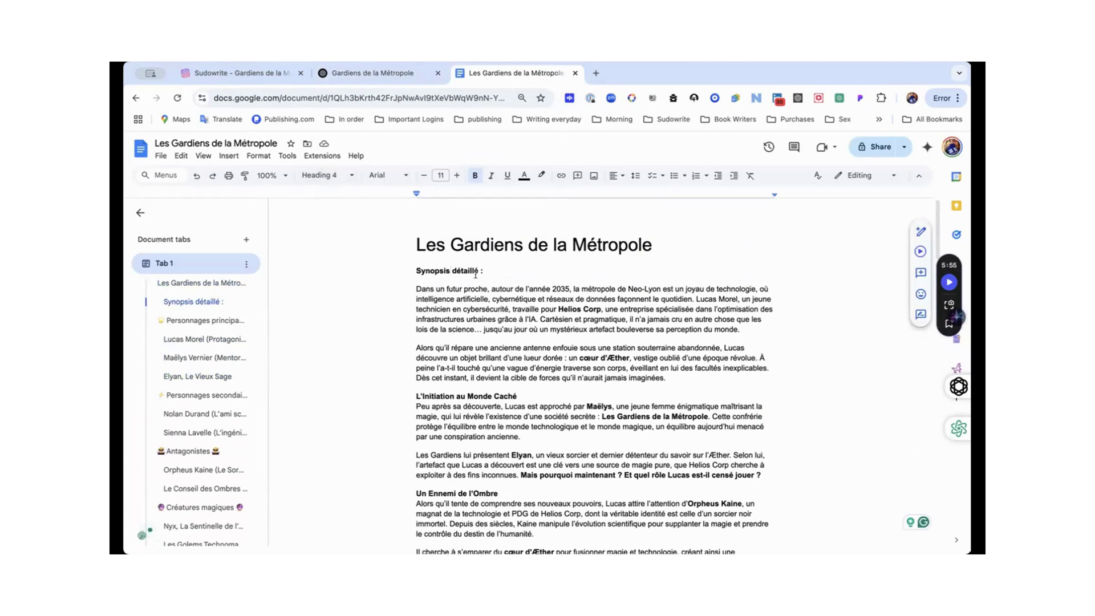
pyautogui.tripleClick(469, 269)
pyautogui.click(326, 175)
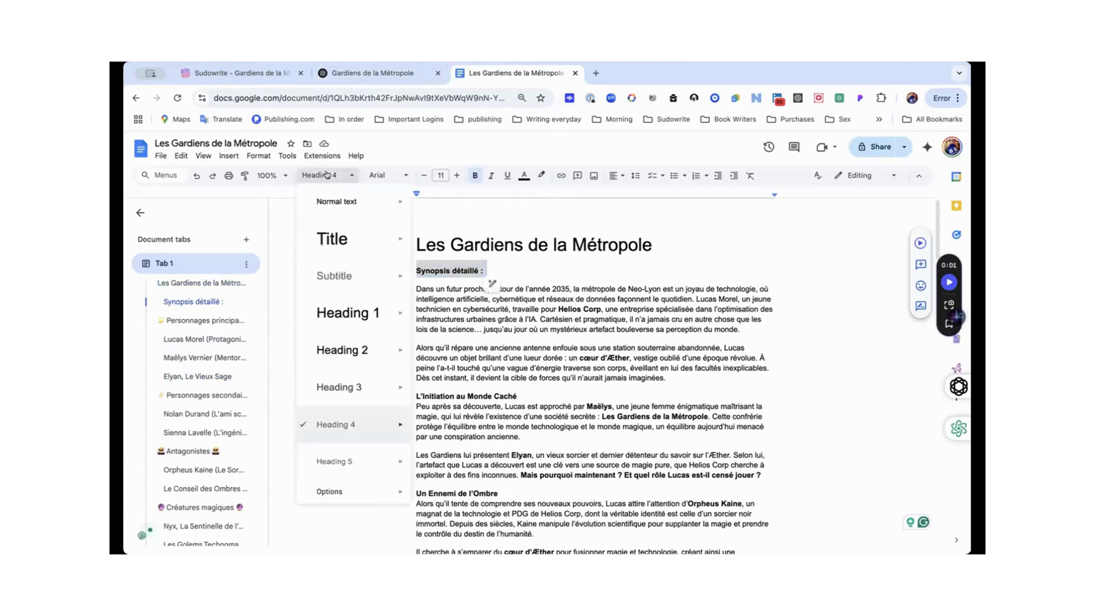
pyautogui.click(362, 320)
# - Apply the Heading 1 style to "Personnages principaux" and check the document through to its end
pyautogui.scroll(-10, 487, 346)
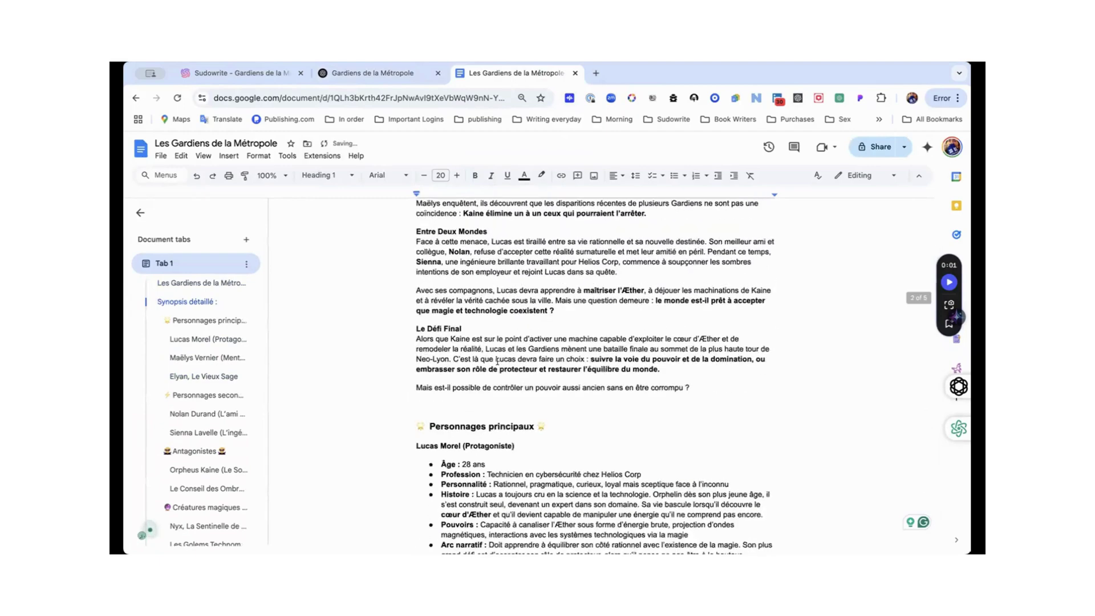
pyautogui.tripleClick(456, 306)
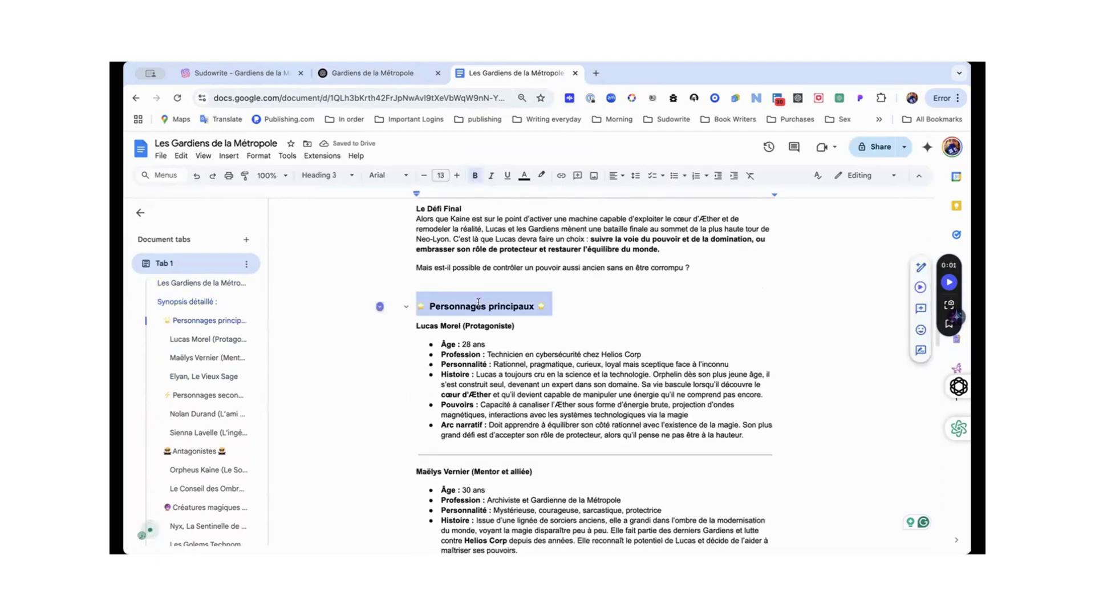
pyautogui.click(328, 175)
pyautogui.click(352, 313)
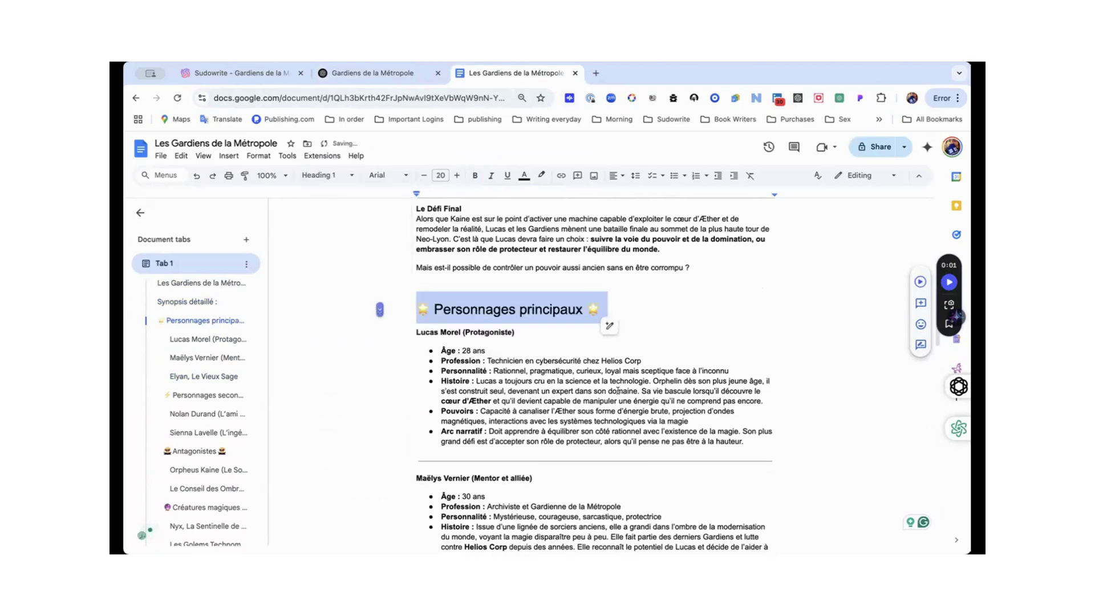
pyautogui.scroll(-10, 618, 391)
pyautogui.scroll(-15, 618, 390)
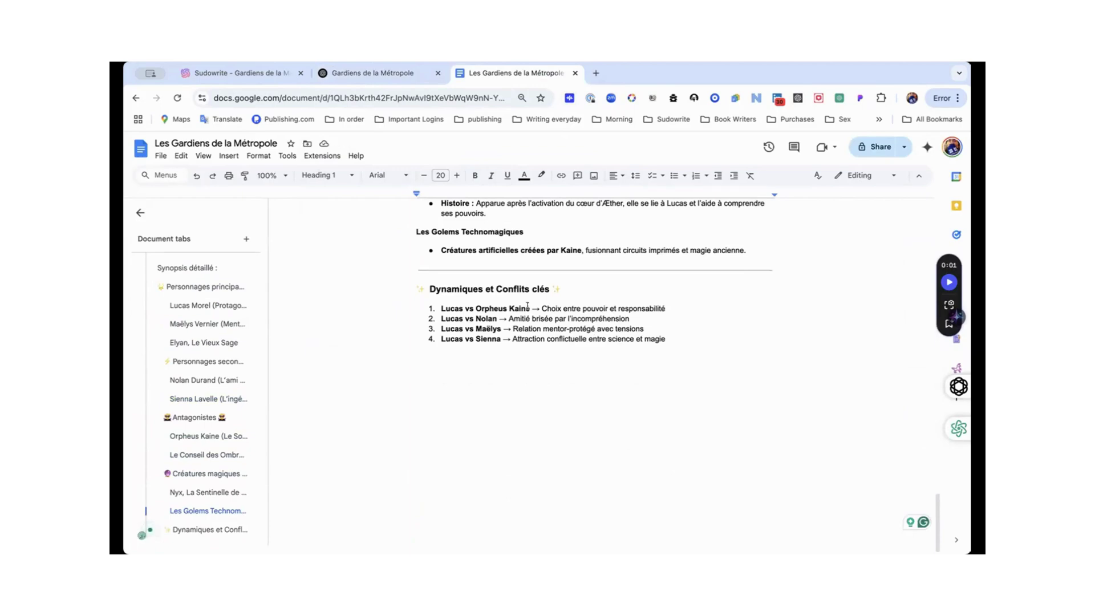
pyautogui.scroll(20, 528, 306)
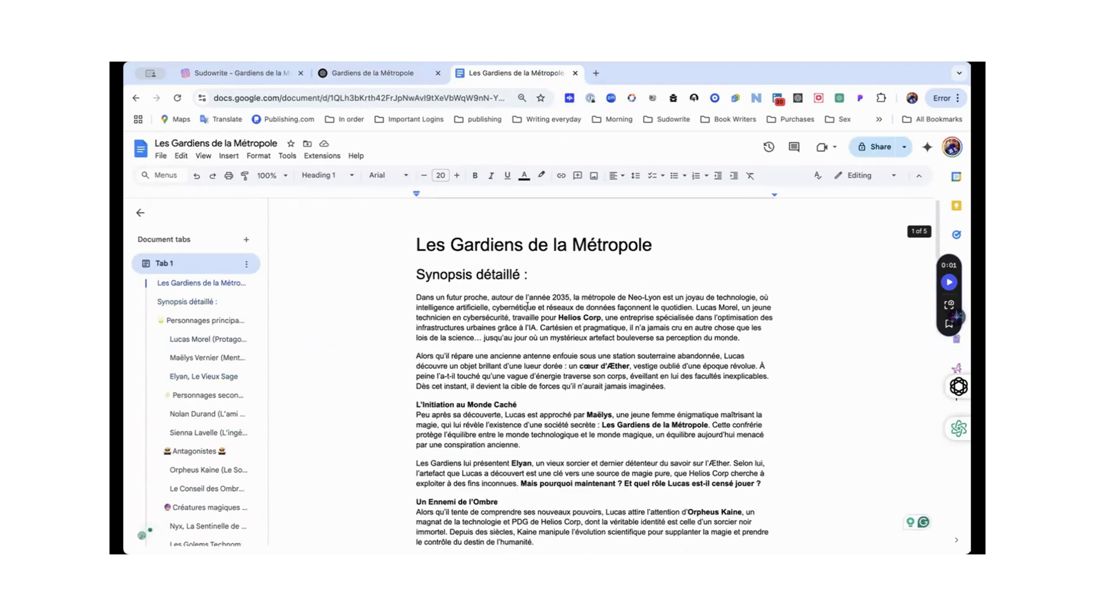
# - Send ChatGPT the prompt "Dis moi que'est ce qu'il manque a cette histoire pour devenir un best seller en Francais et possiblement en d'autre langues."
pyautogui.click(373, 72)
pyautogui.click(505, 486)
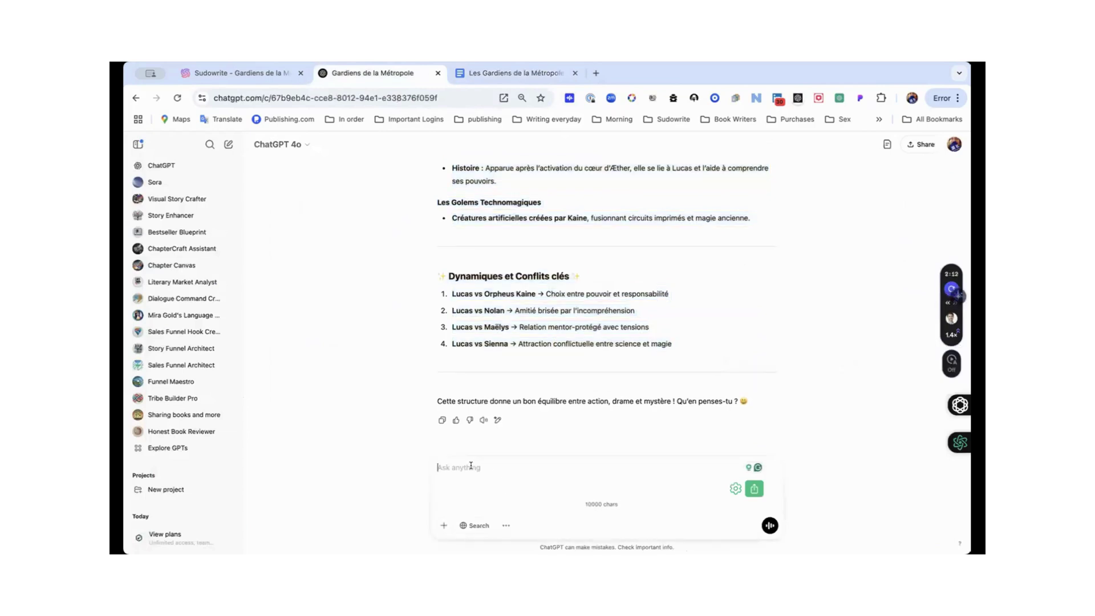
pyautogui.write("Dis moi que'est ce qu'il manque")
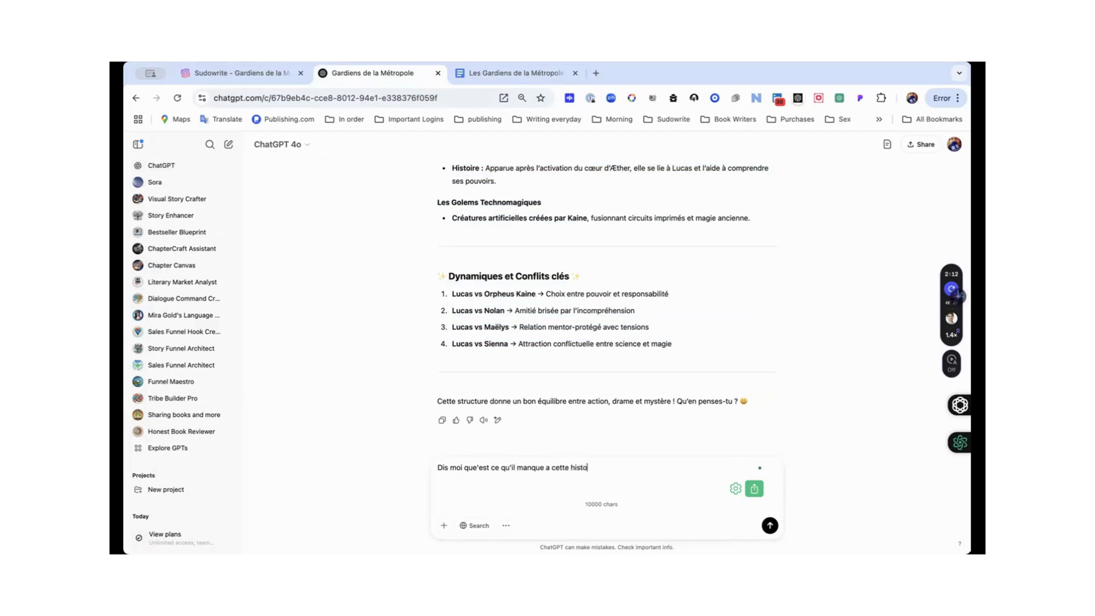
pyautogui.write('a cette histoire pour de')
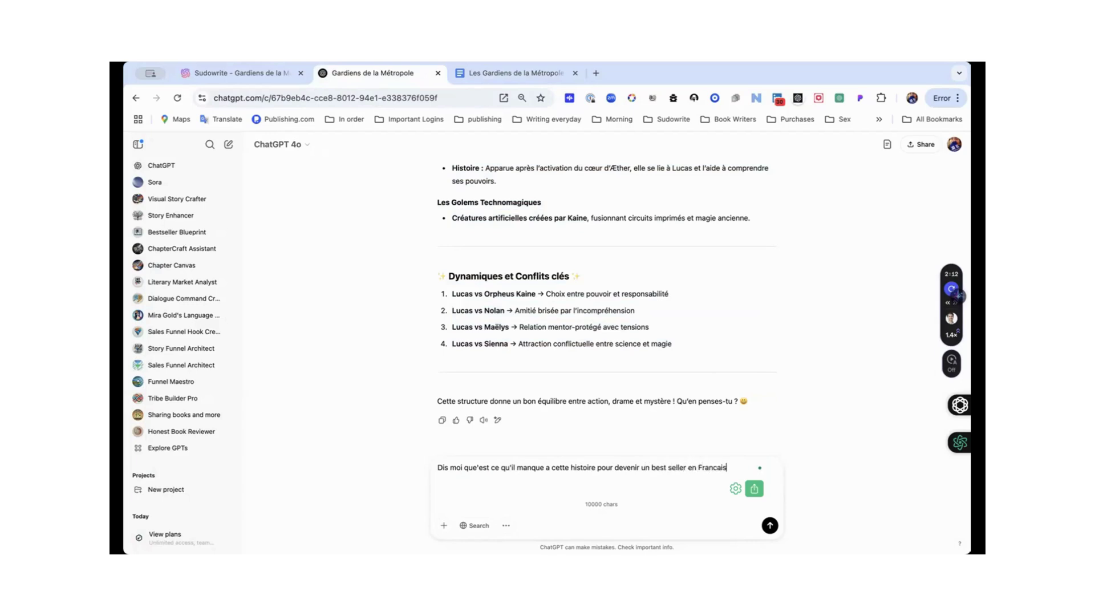
pyautogui.write('et possiblement')
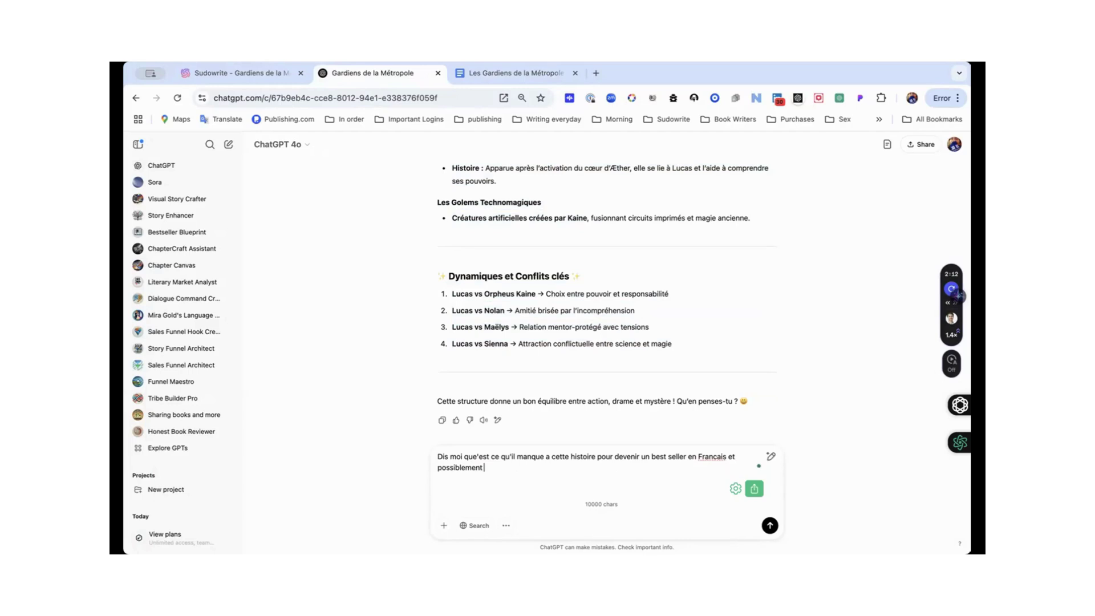
pyautogui.write(" en d'autre langues.")
pyautogui.press('Return')
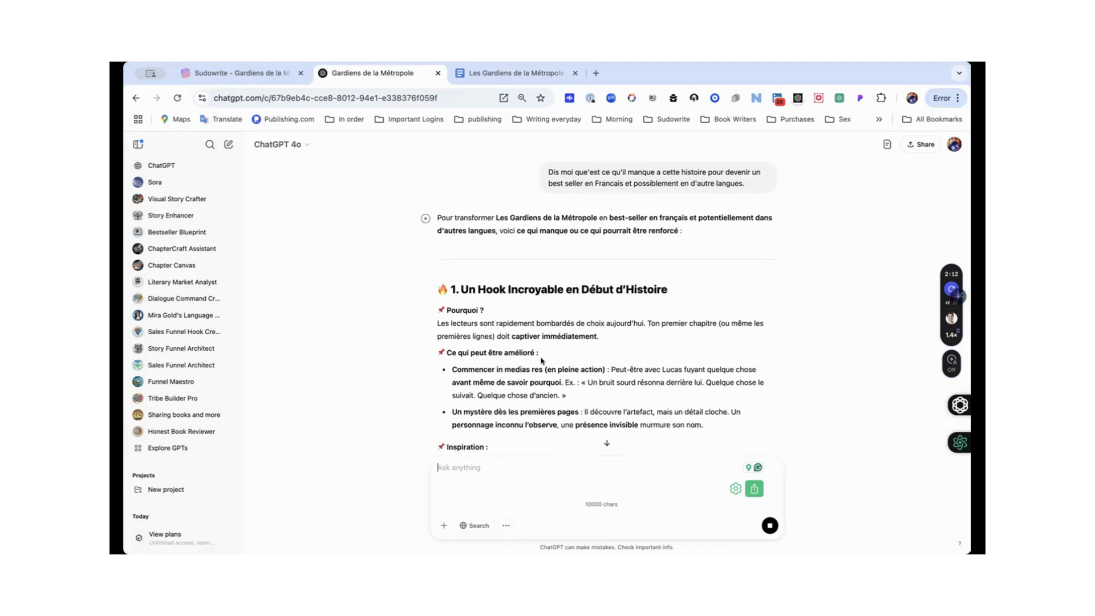
# - Read ChatGPT's bestseller suggestions from the opening hook section through to the "Conclusion : Clés pour un Best-Seller" list
pyautogui.scroll(-2, 542, 360)
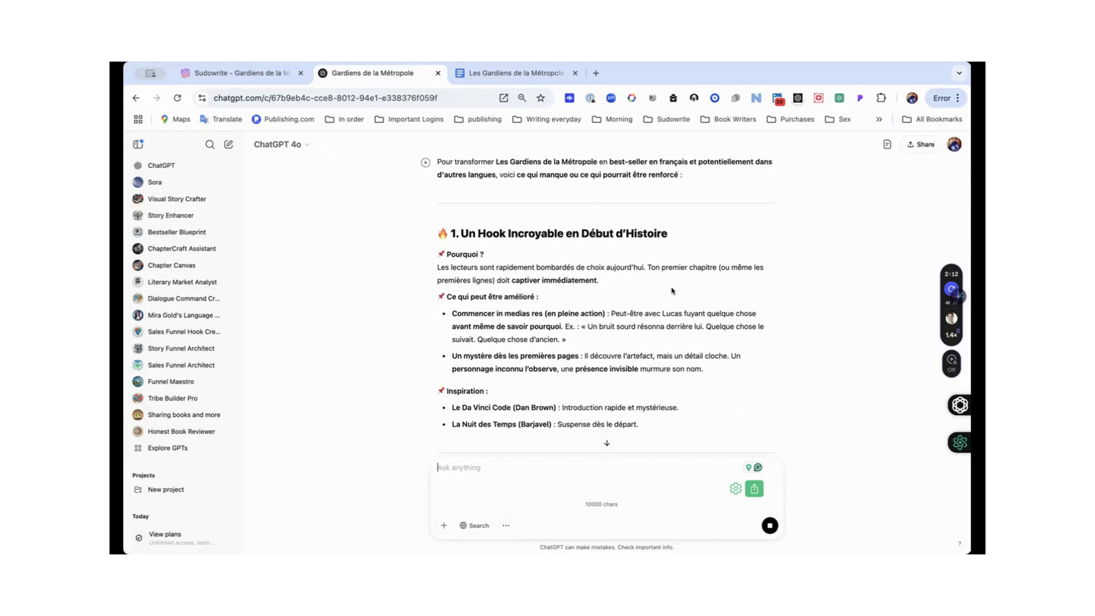
pyautogui.scroll(-1, 672, 291)
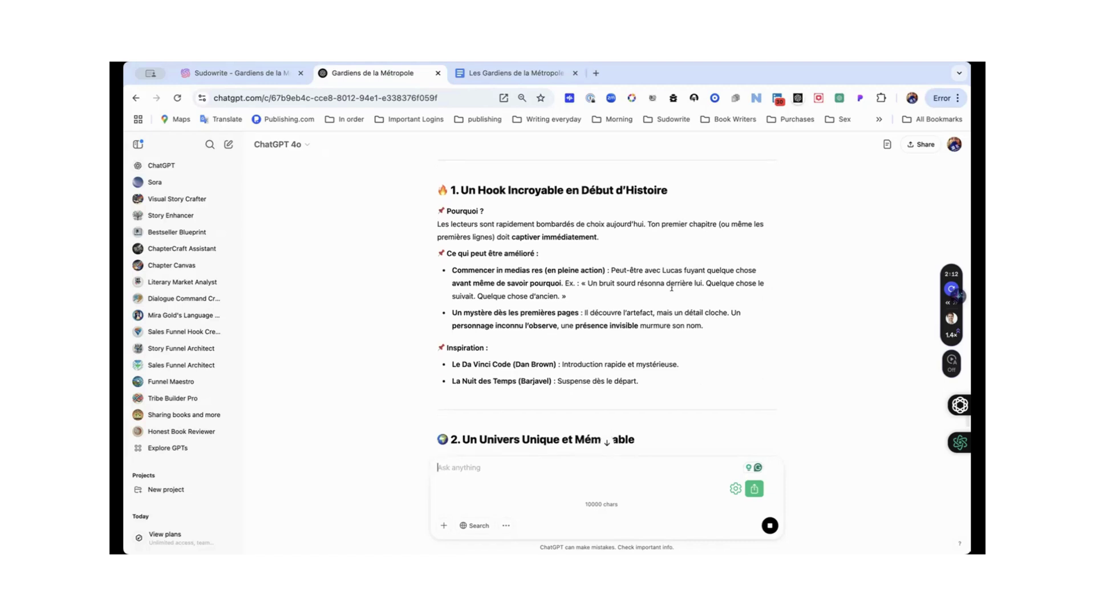
pyautogui.scroll(-1, 672, 287)
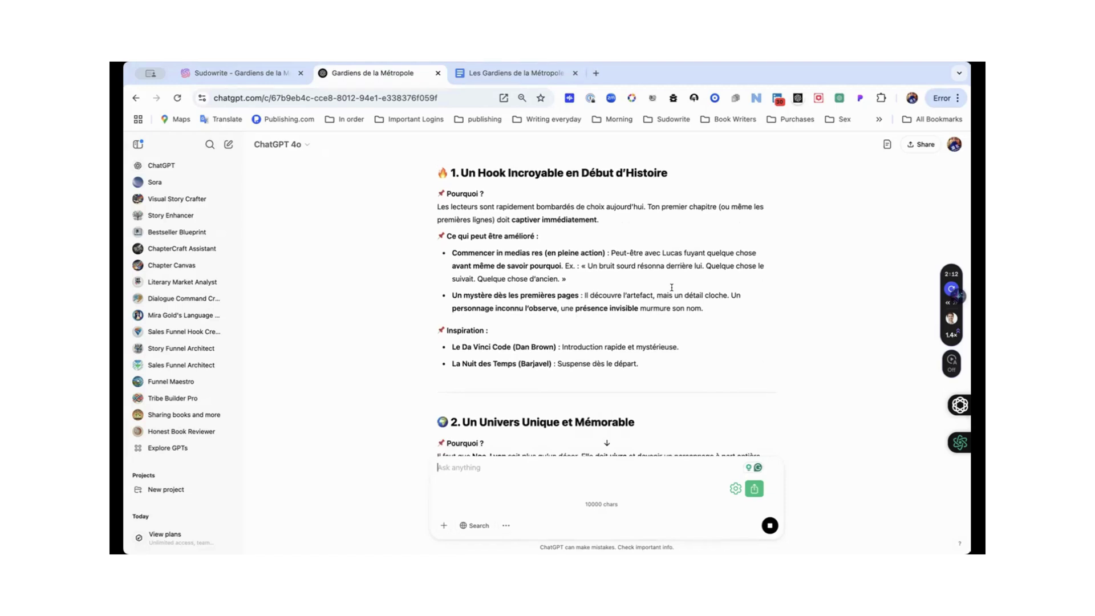
pyautogui.scroll(-1, 671, 288)
pyautogui.scroll(-1, 671, 291)
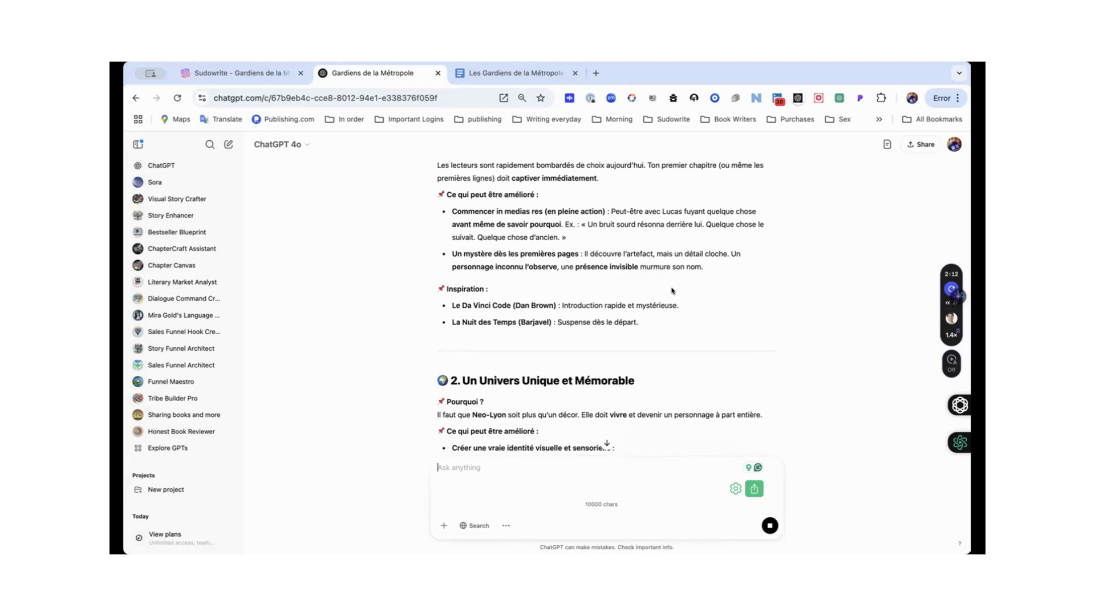
pyautogui.scroll(-5, 674, 255)
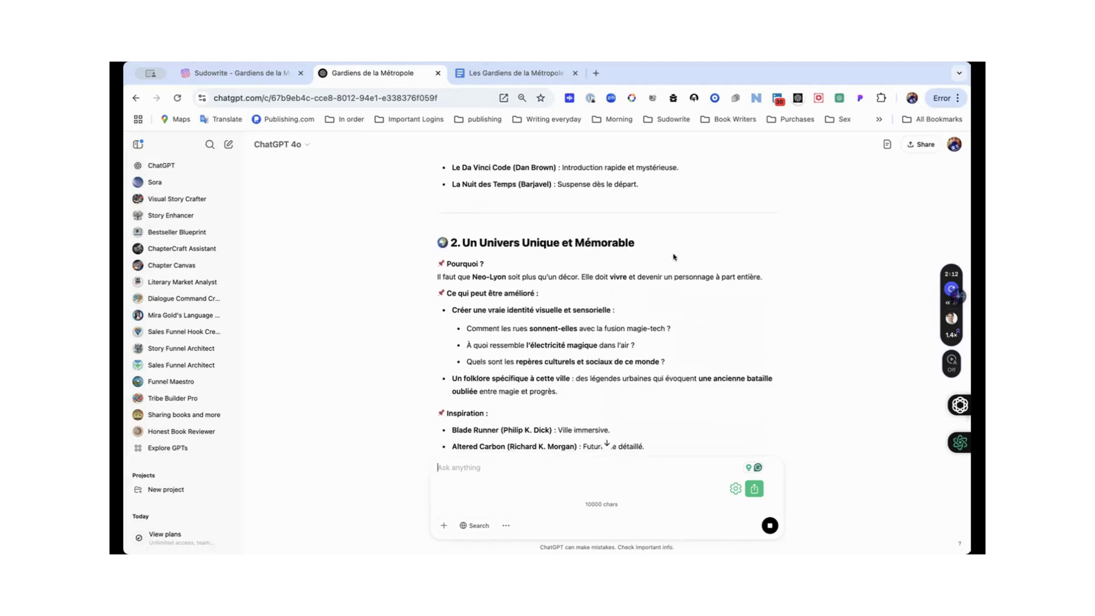
pyautogui.scroll(-8, 674, 257)
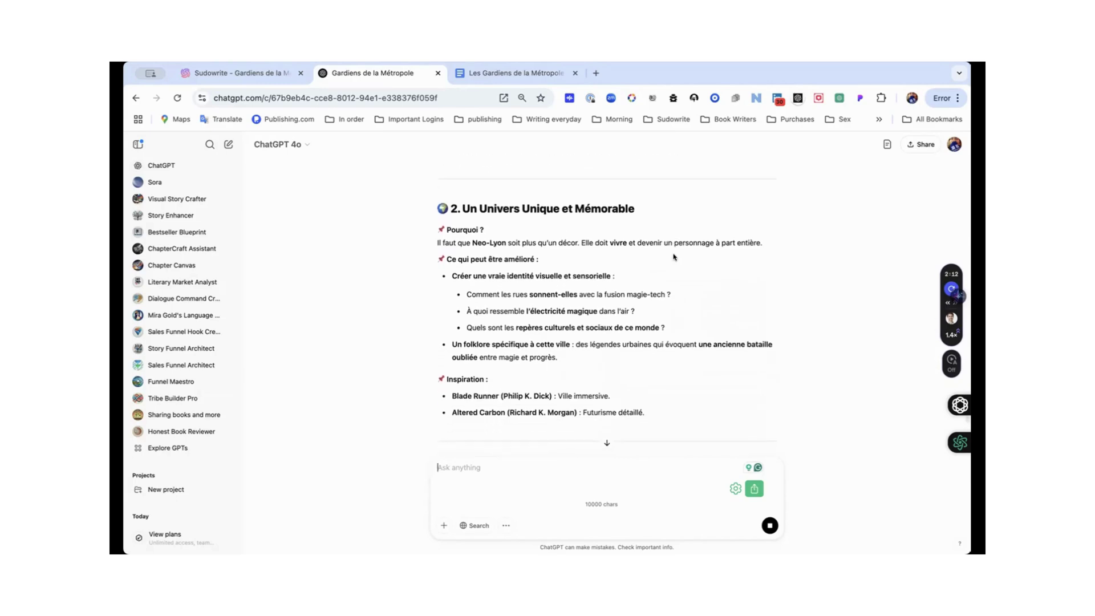
pyautogui.scroll(-8, 673, 256)
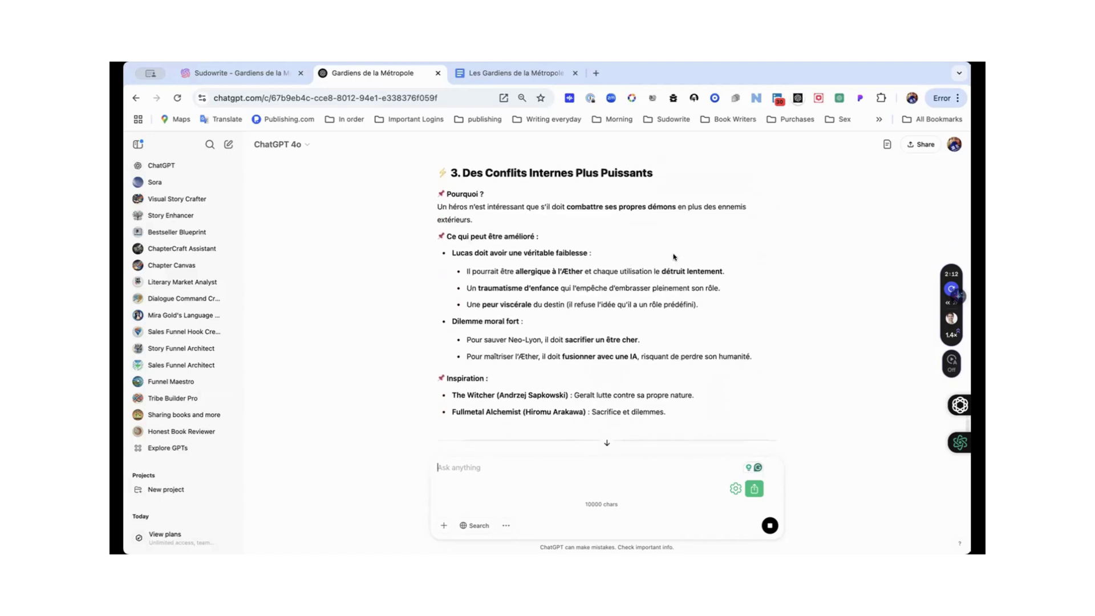
pyautogui.scroll(-4, 673, 256)
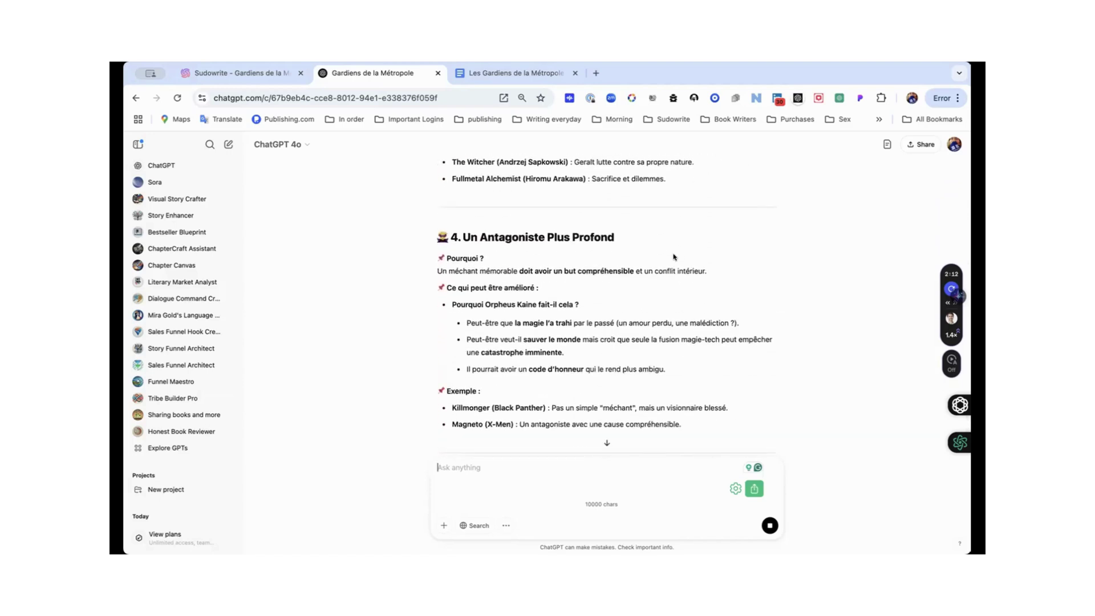
pyautogui.scroll(-5, 674, 257)
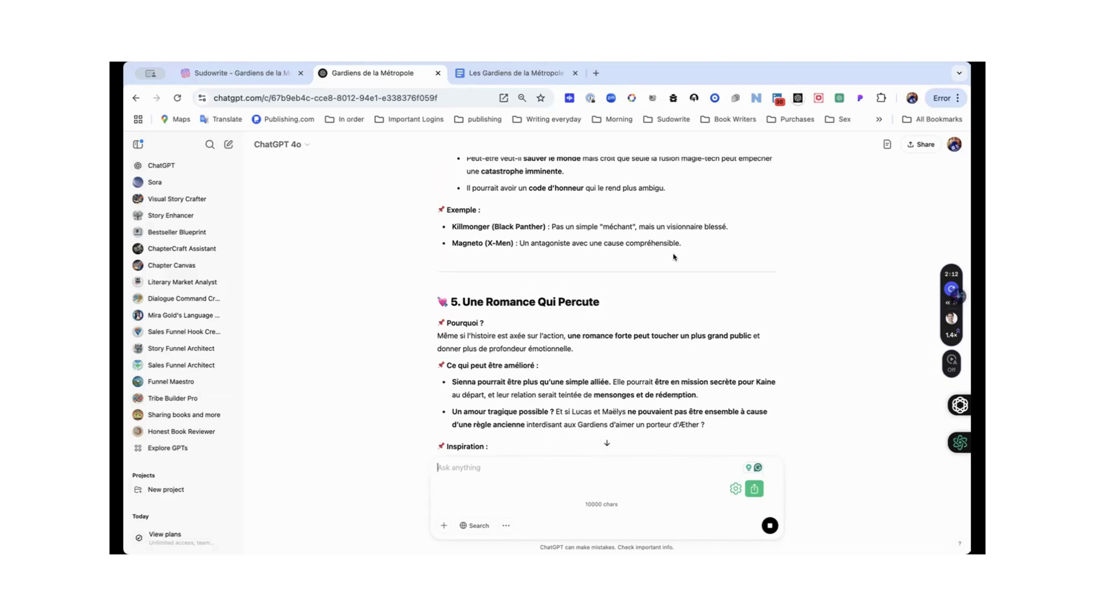
pyautogui.scroll(-5, 673, 256)
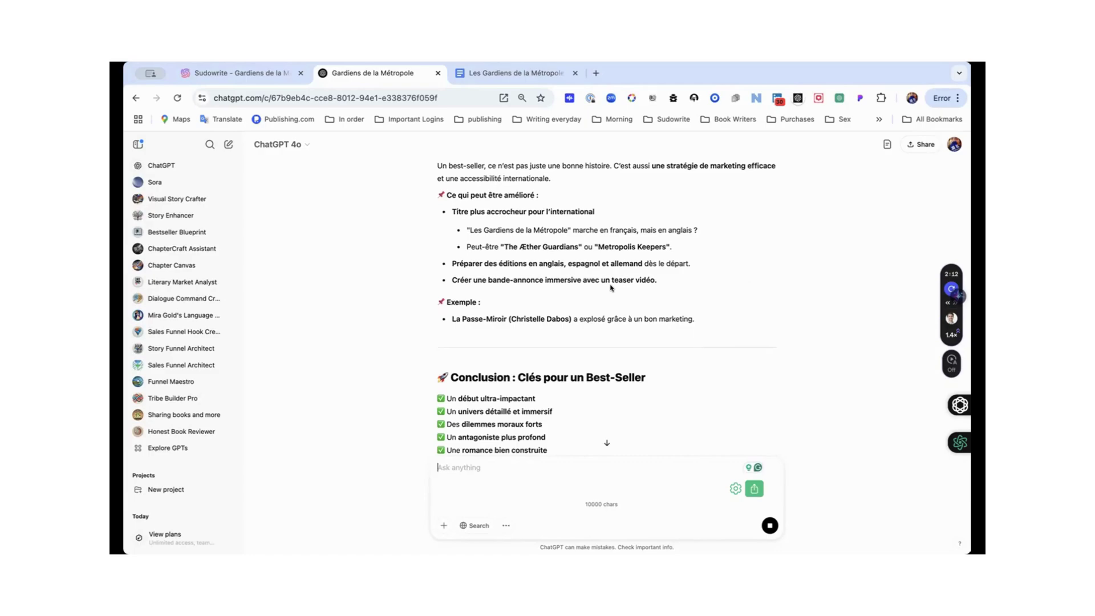
# - Copy the conversation text from the "Les Gardiens de la Métropole" synopsis heading through the end of the bestseller advice
pyautogui.scroll(20, 610, 287)
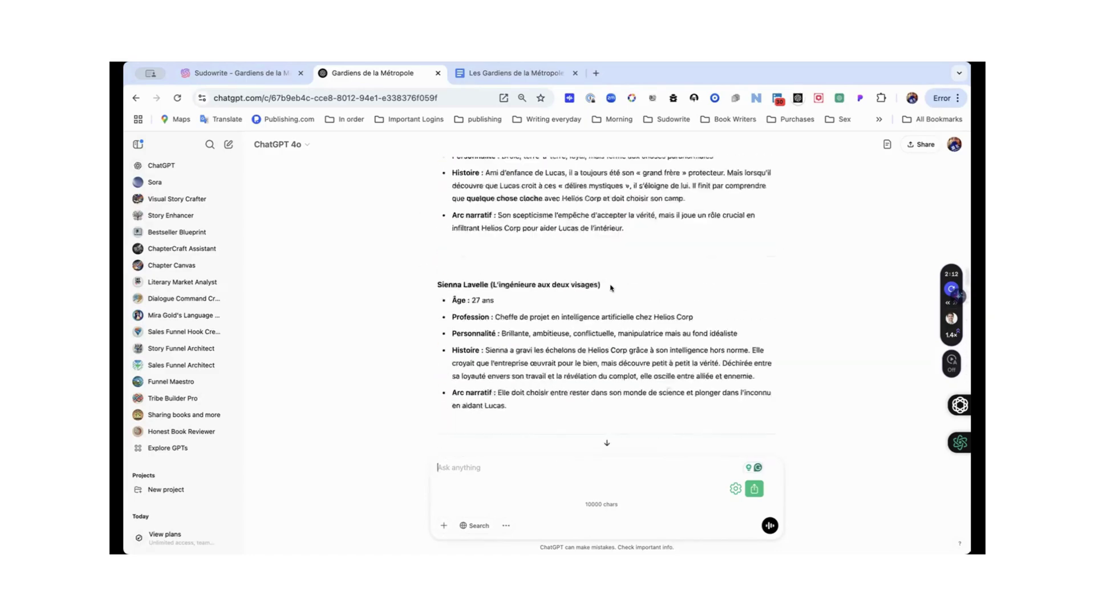
pyautogui.scroll(-20, 610, 287)
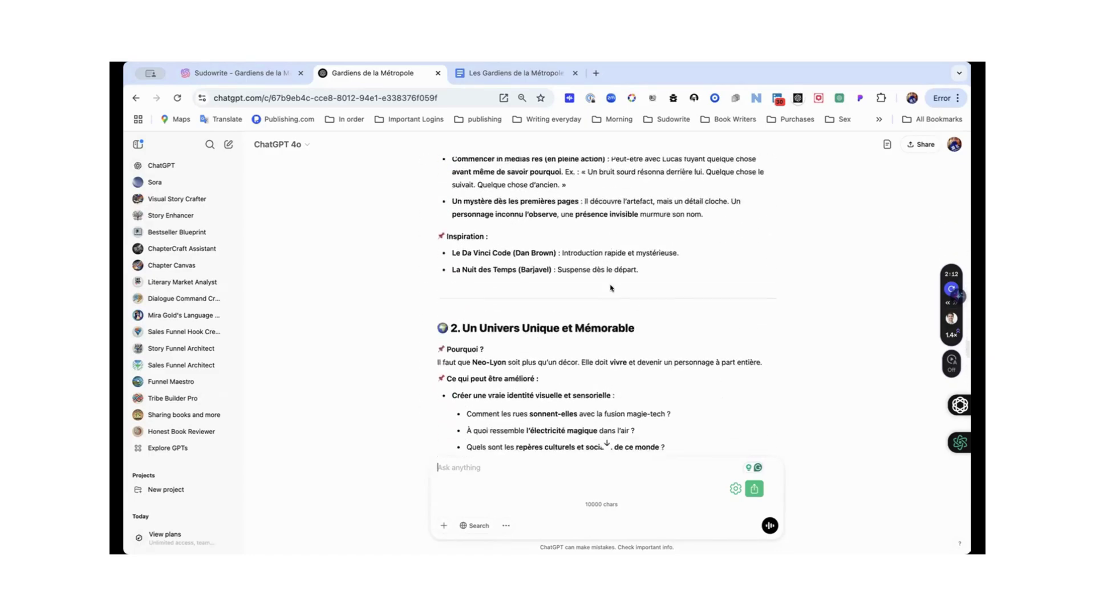
pyautogui.scroll(4, 610, 287)
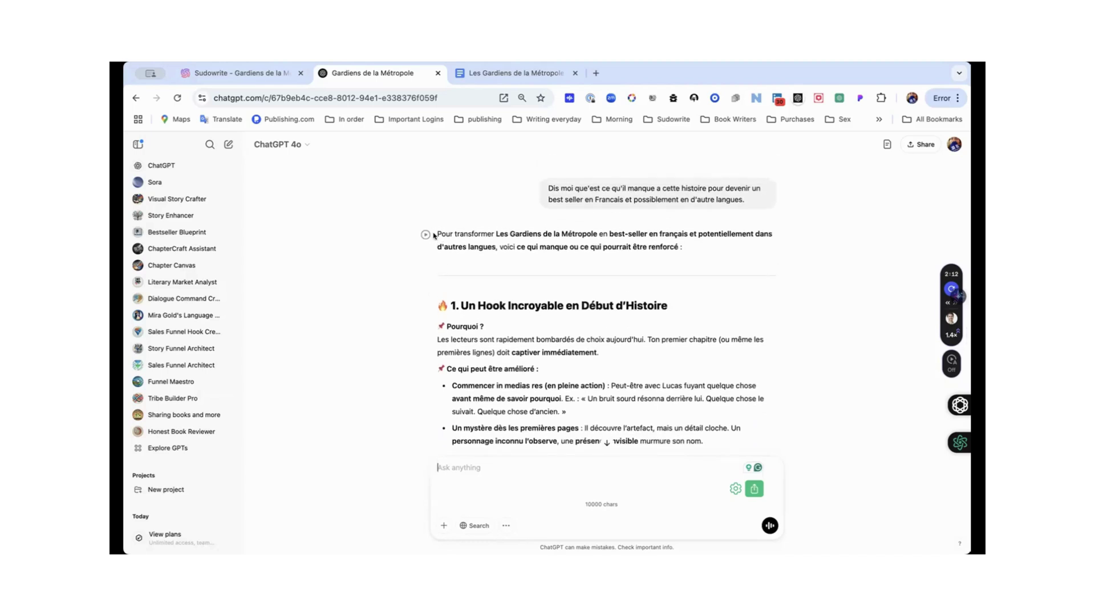
pyautogui.moveTo(457, 268); pyautogui.dragTo(556, 445)
pyautogui.scroll(20, 571, 400)
pyautogui.scroll(20, 570, 373)
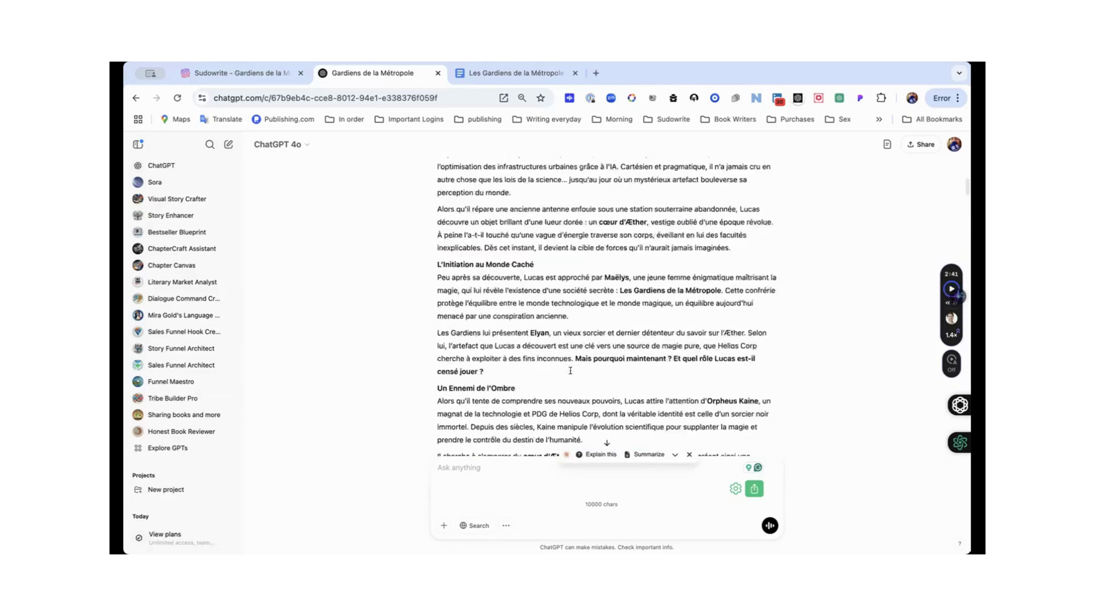
pyautogui.scroll(-4, 570, 371)
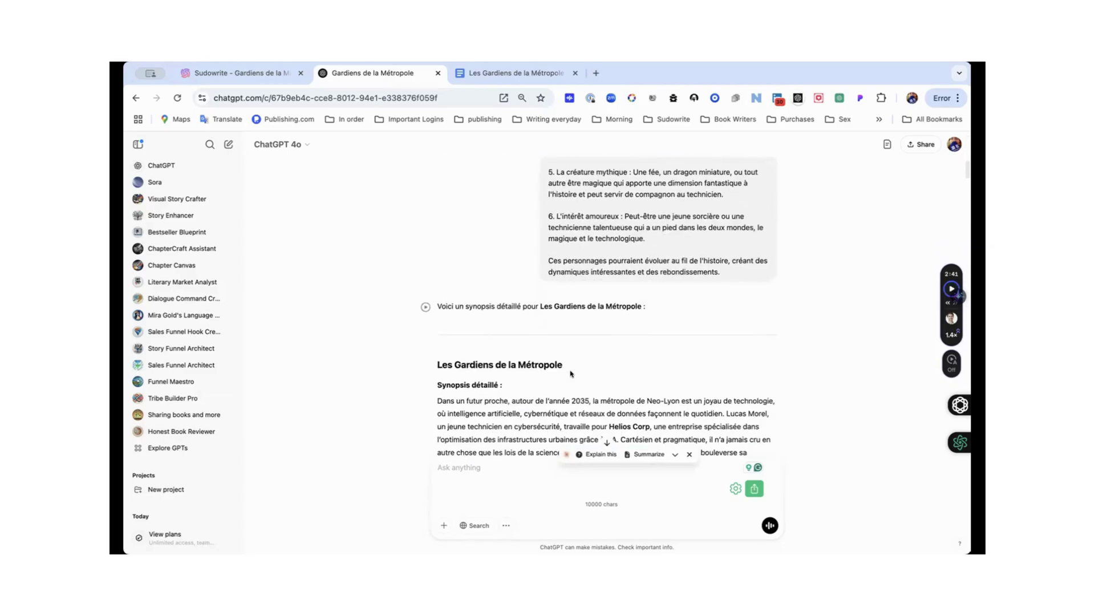
pyautogui.moveTo(431, 363); pyautogui.dragTo(497, 471)
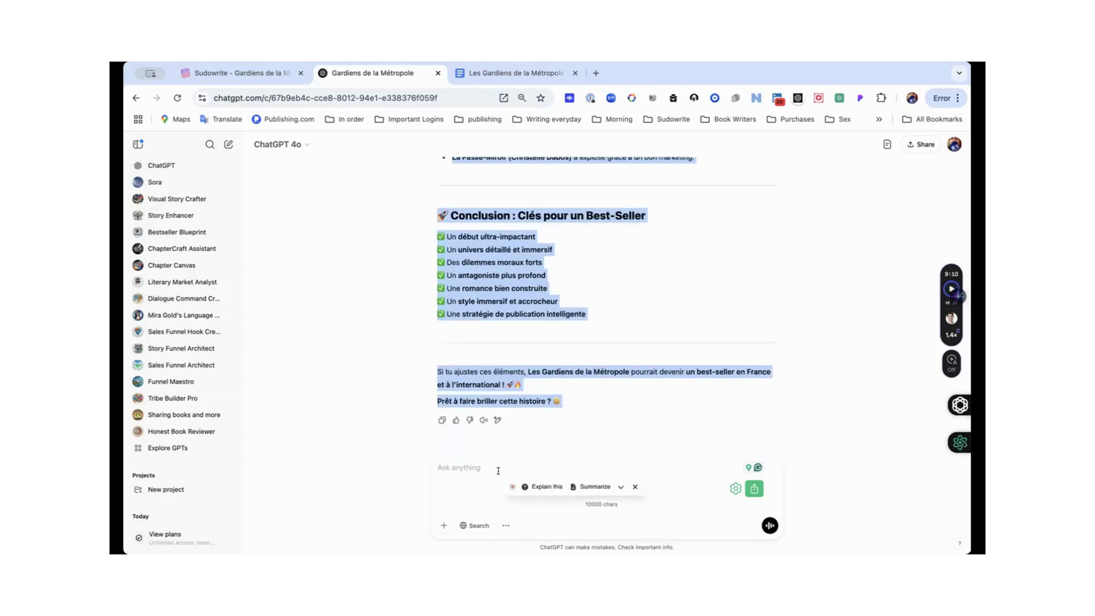
# - Switch to Sudowrite, create a blank document without the Chapter Generator, and paste the copied ChatGPT text into it
pyautogui.click(280, 74)
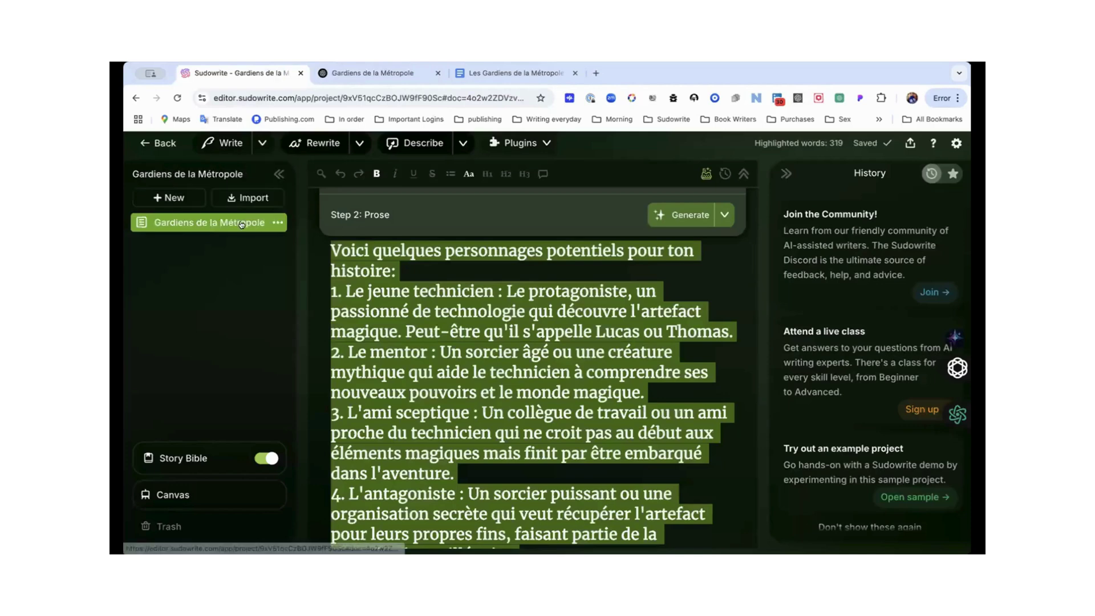
pyautogui.click(171, 198)
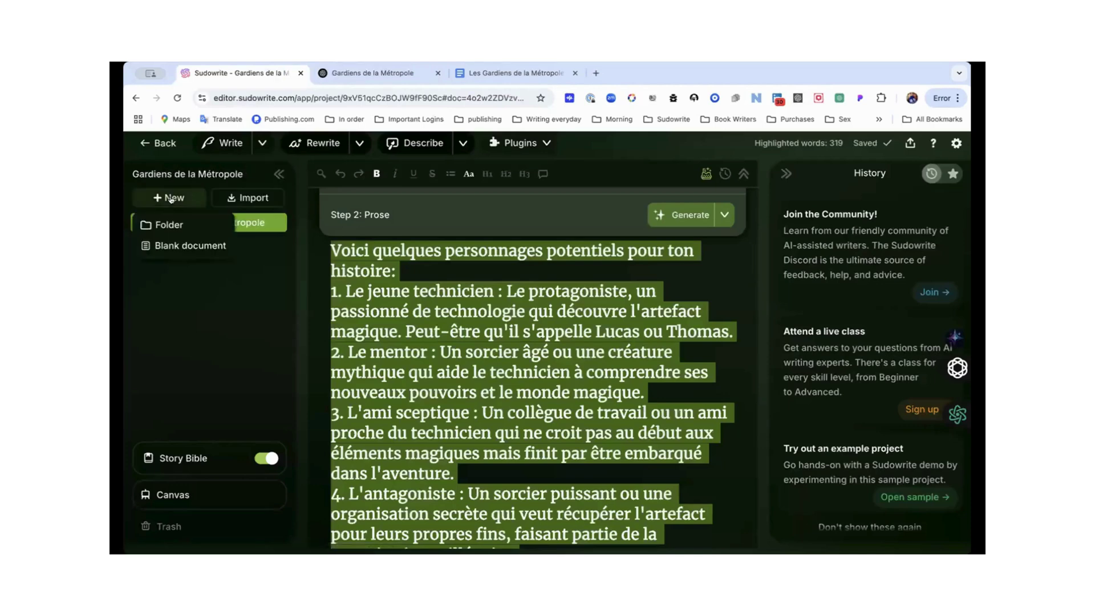
pyautogui.click(179, 246)
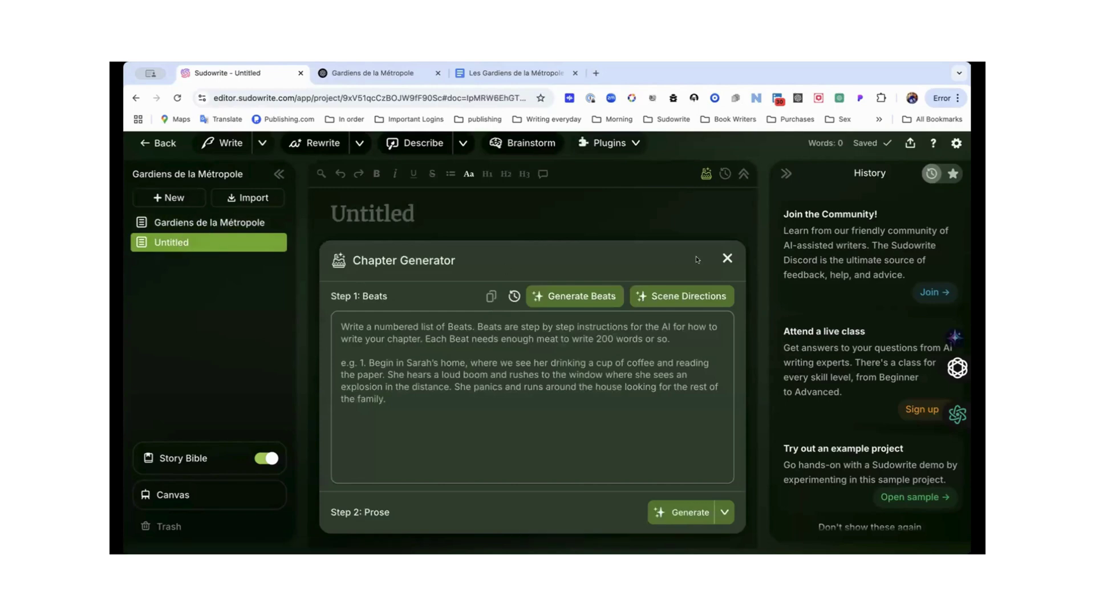
pyautogui.click(726, 257)
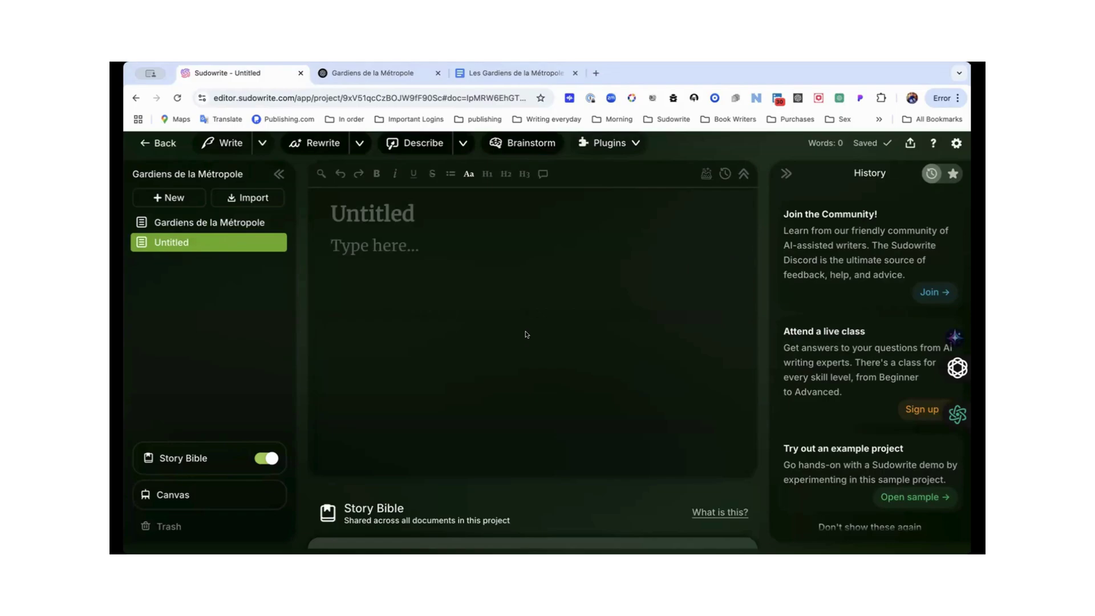
pyautogui.hotkey('ctrl', 'v')
# - Look through the pasted synopsis, characters and bestseller advice down to the Story Bible, and return to the document's beginning
pyautogui.scroll(-15, 526, 335)
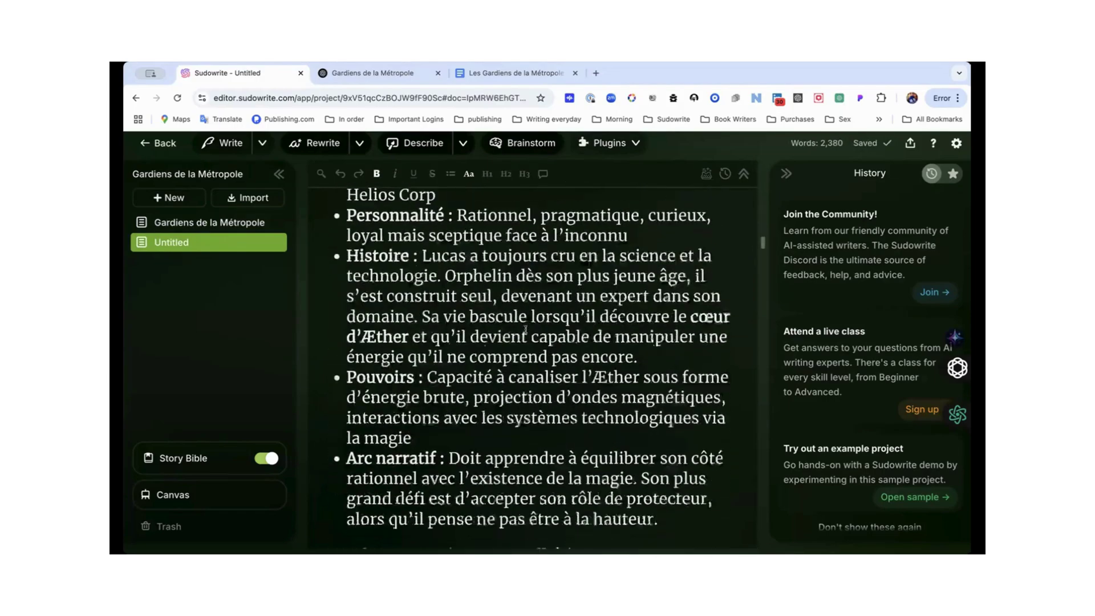
pyautogui.scroll(-20, 525, 329)
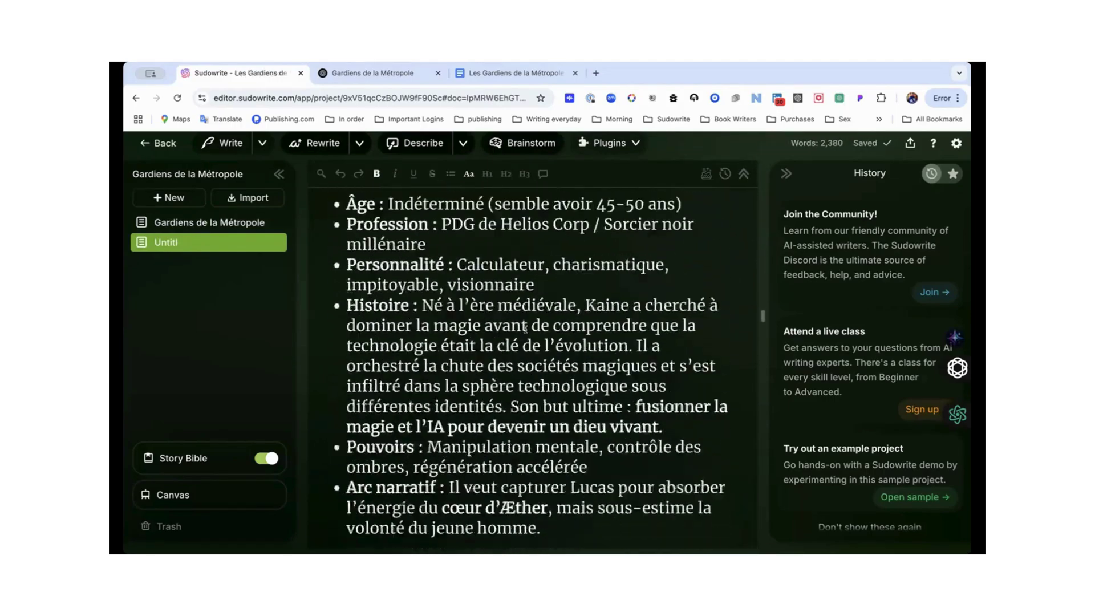
pyautogui.scroll(-20, 525, 329)
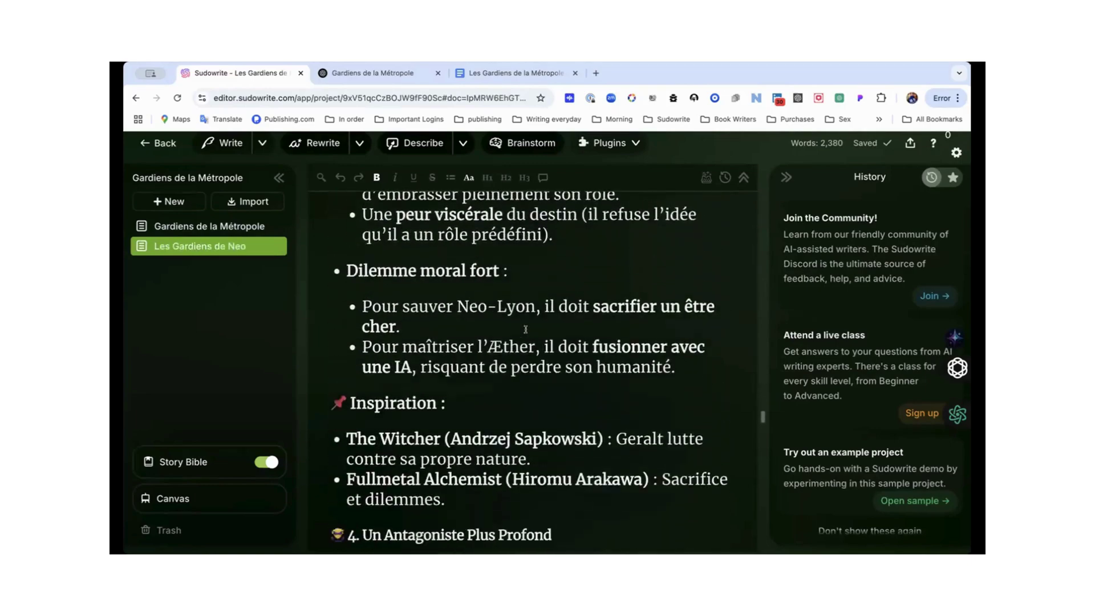
pyautogui.scroll(-3, 525, 329)
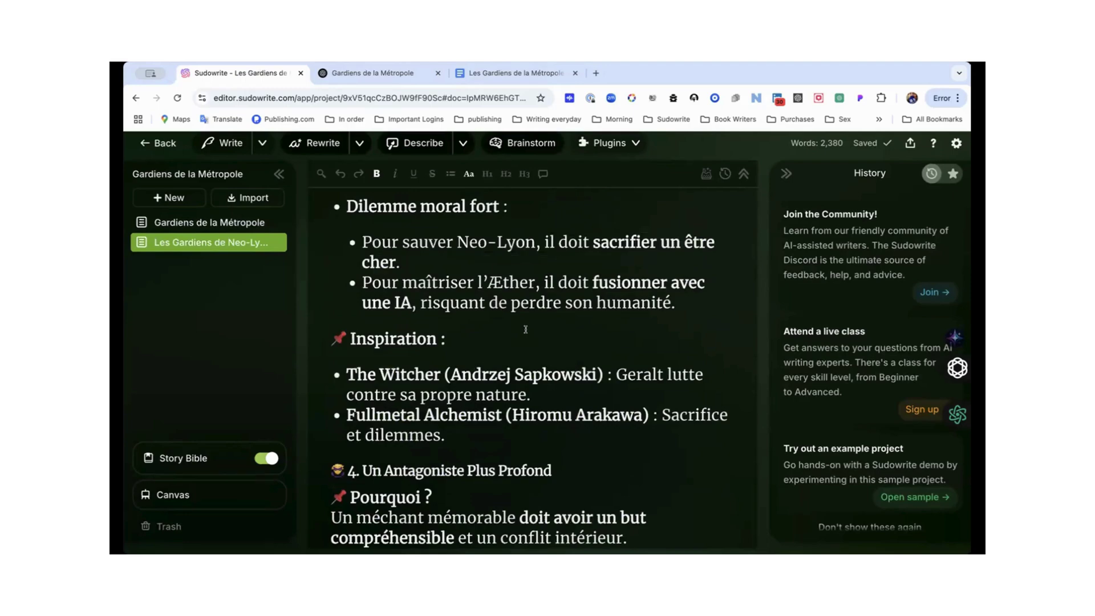
pyautogui.scroll(-20, 525, 329)
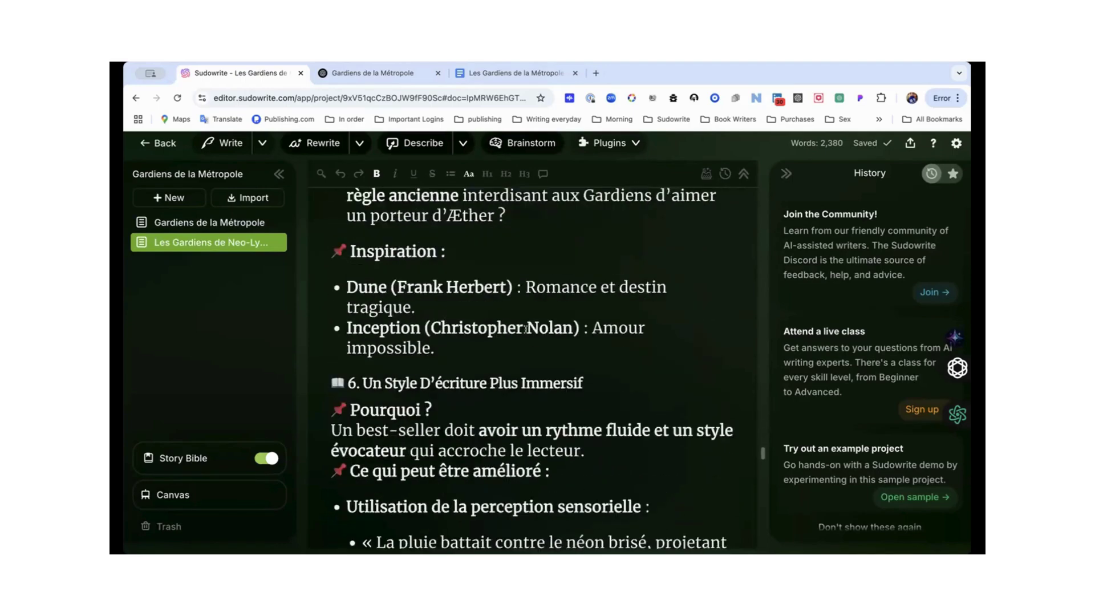
pyautogui.scroll(-20, 525, 329)
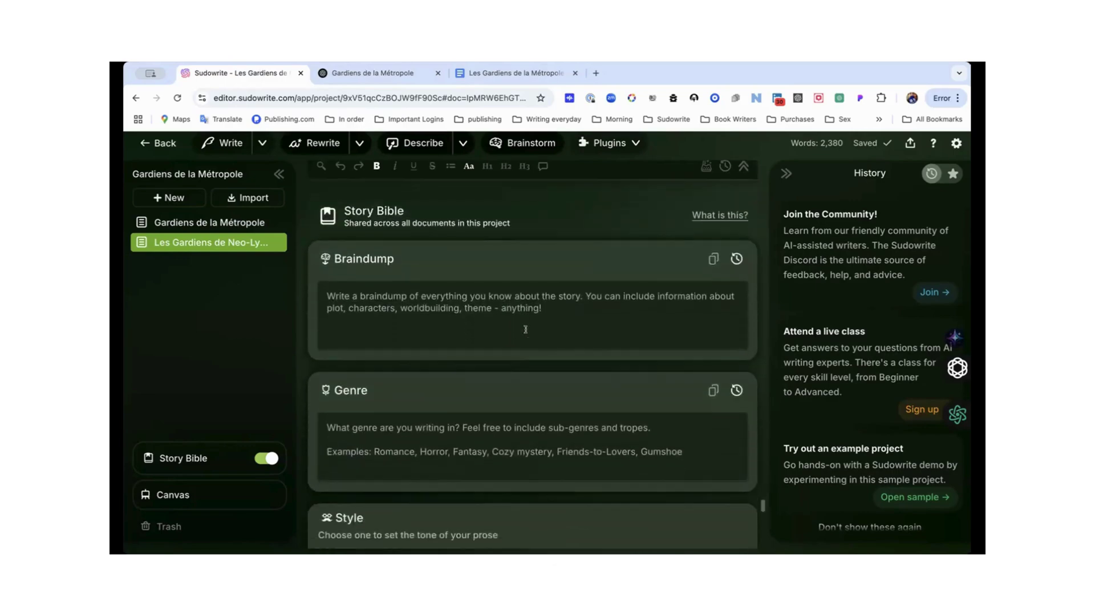
pyautogui.scroll(20, 525, 329)
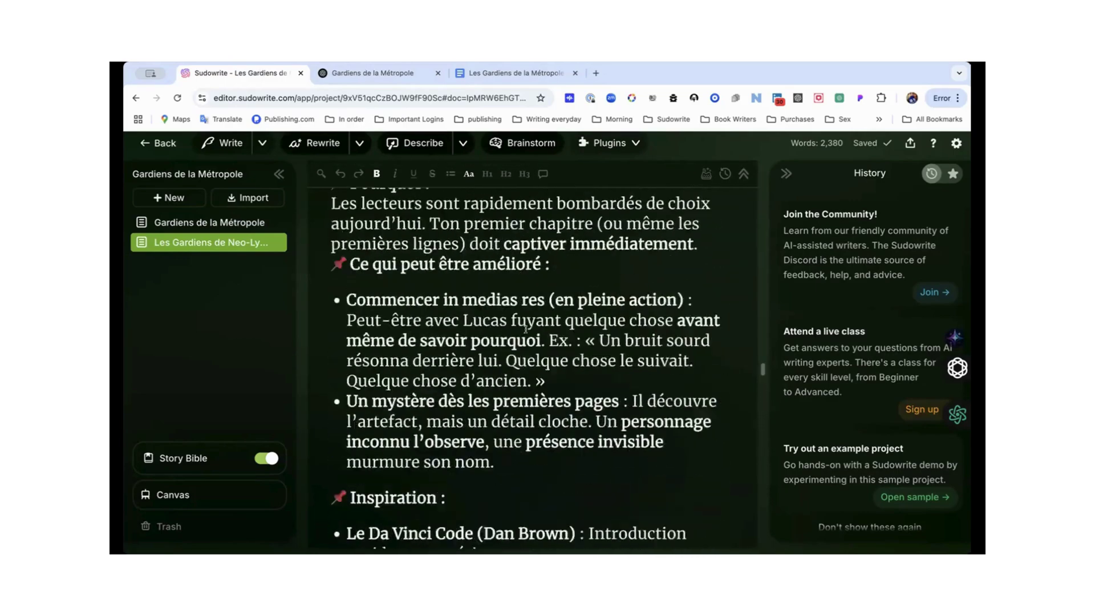
pyautogui.scroll(20, 525, 329)
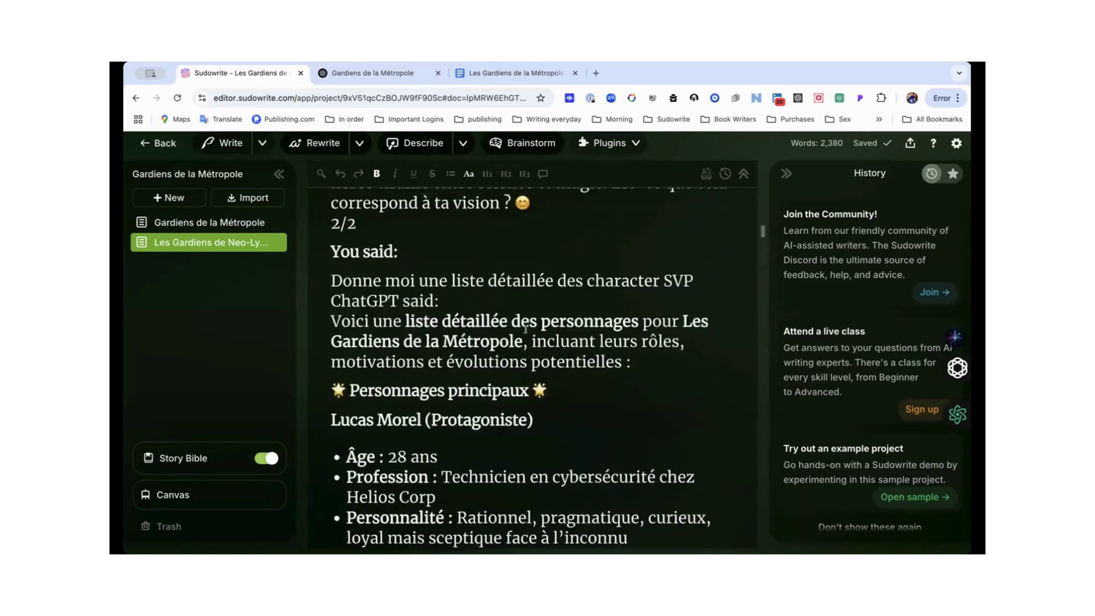
pyautogui.scroll(20, 526, 329)
# - Select the opening words of the synopsis, from "Dans un futur proche" into "Neo-Lyon", and open Quick Chat for them
pyautogui.click(330, 314)
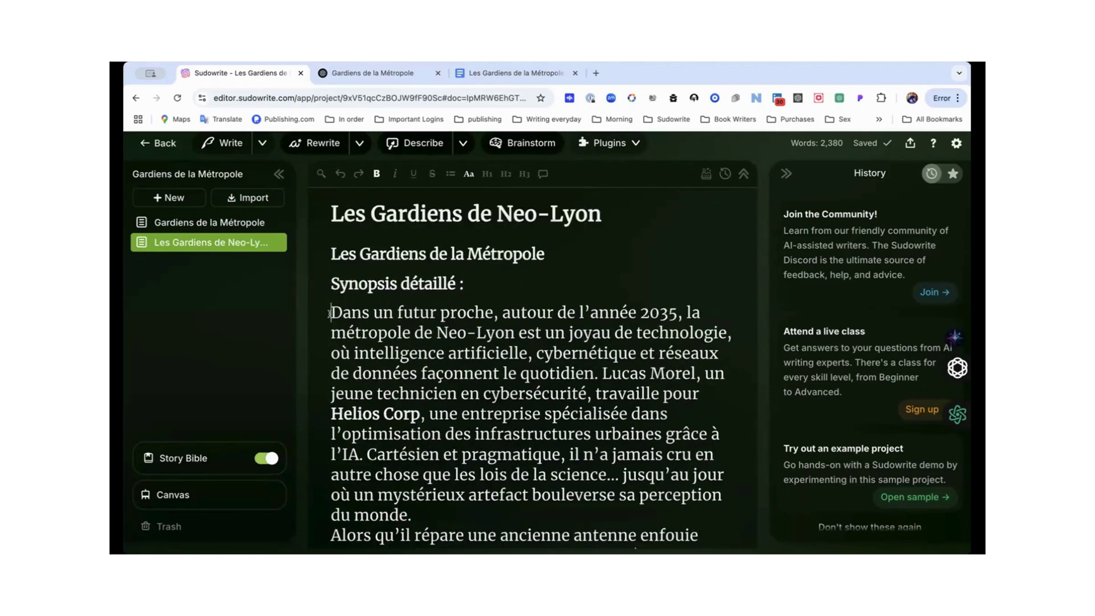
pyautogui.moveTo(329, 314); pyautogui.dragTo(486, 342)
pyautogui.click(709, 288)
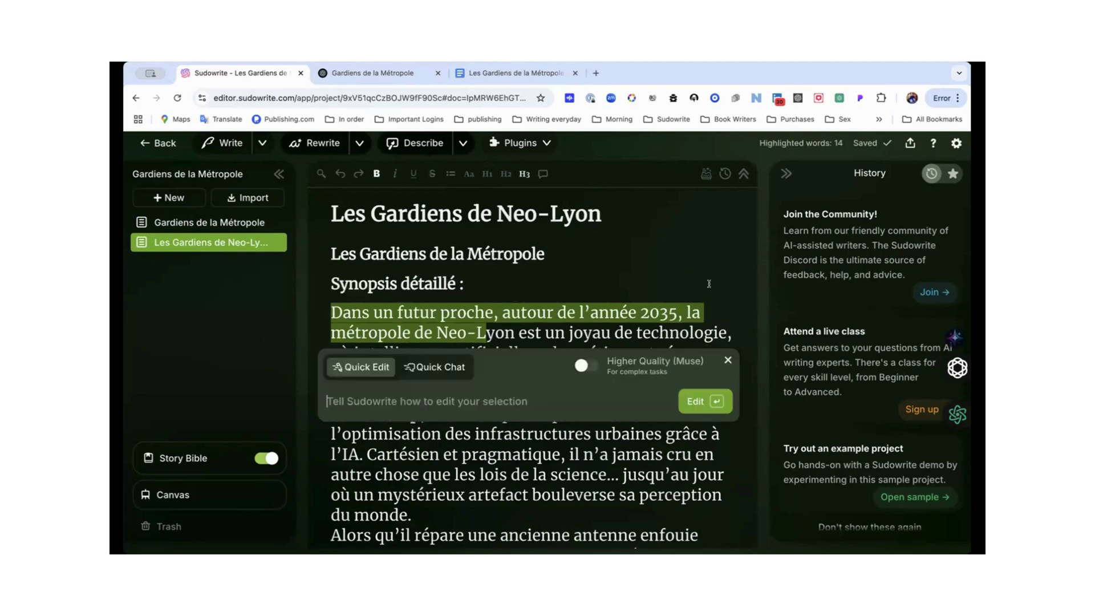
pyautogui.click(435, 367)
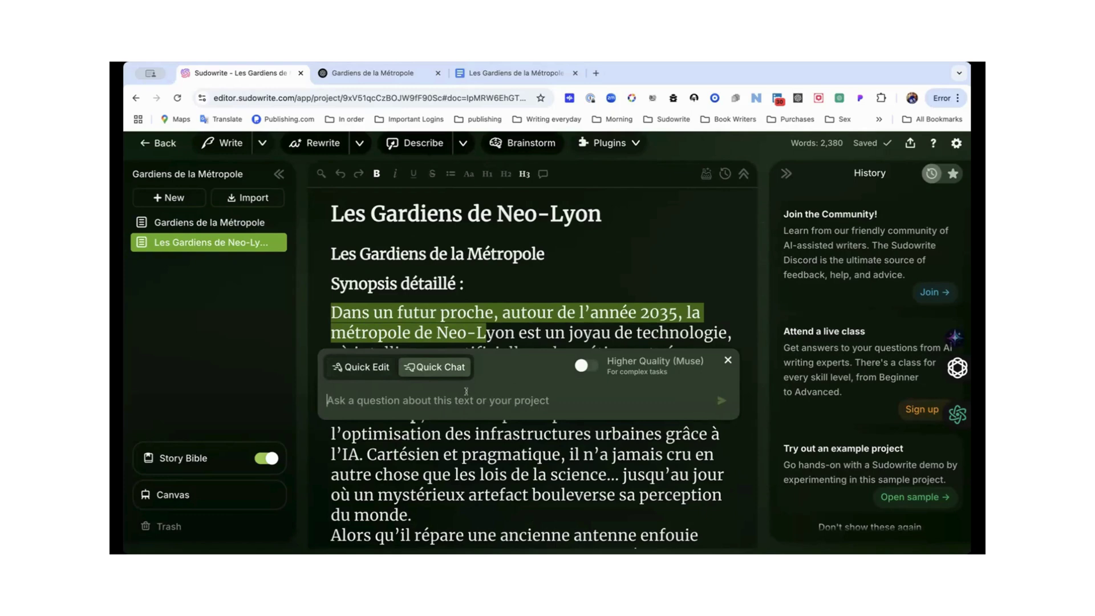
# - Return to the ChatGPT conversation, clear the text selection, and review the bestseller suggestions and the character section above them
pyautogui.click(372, 73)
pyautogui.click(255, 74)
pyautogui.click(409, 76)
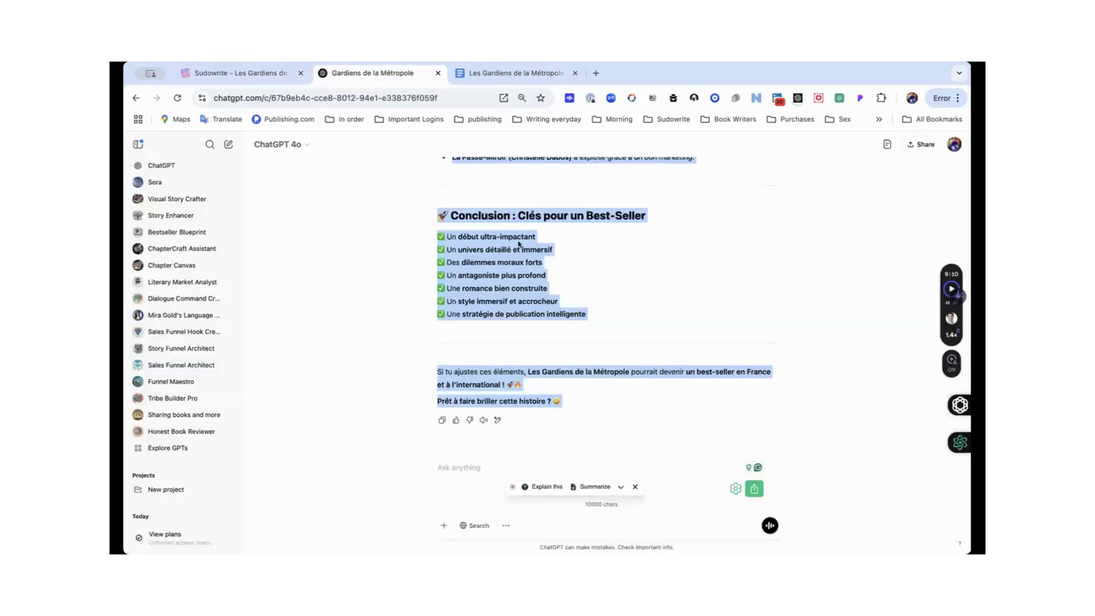
pyautogui.click(664, 266)
pyautogui.scroll(2, 663, 265)
pyautogui.scroll(20, 664, 266)
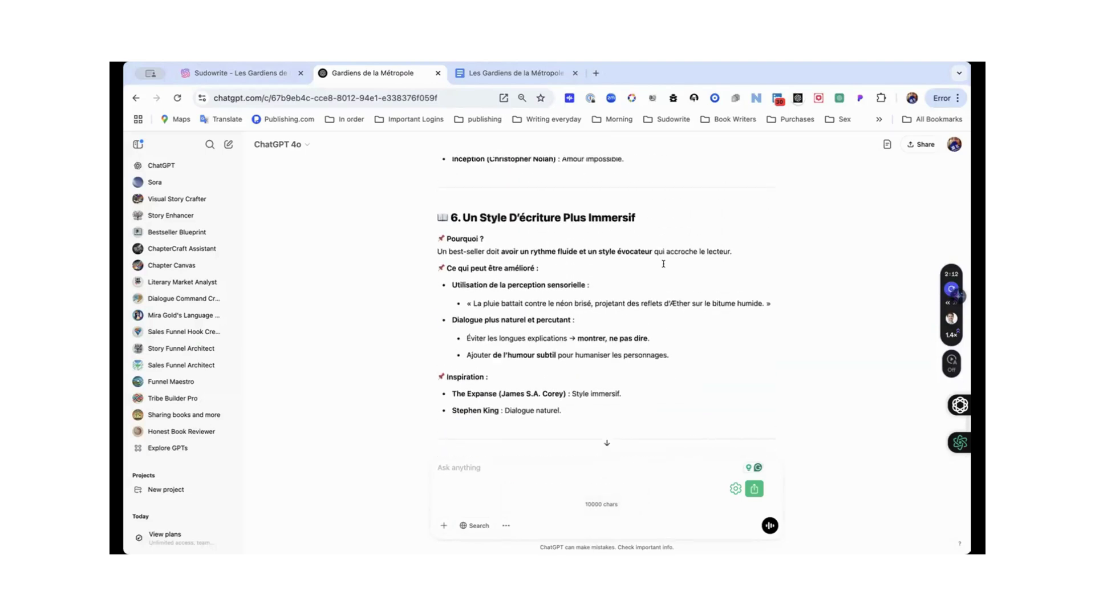
pyautogui.scroll(15, 663, 266)
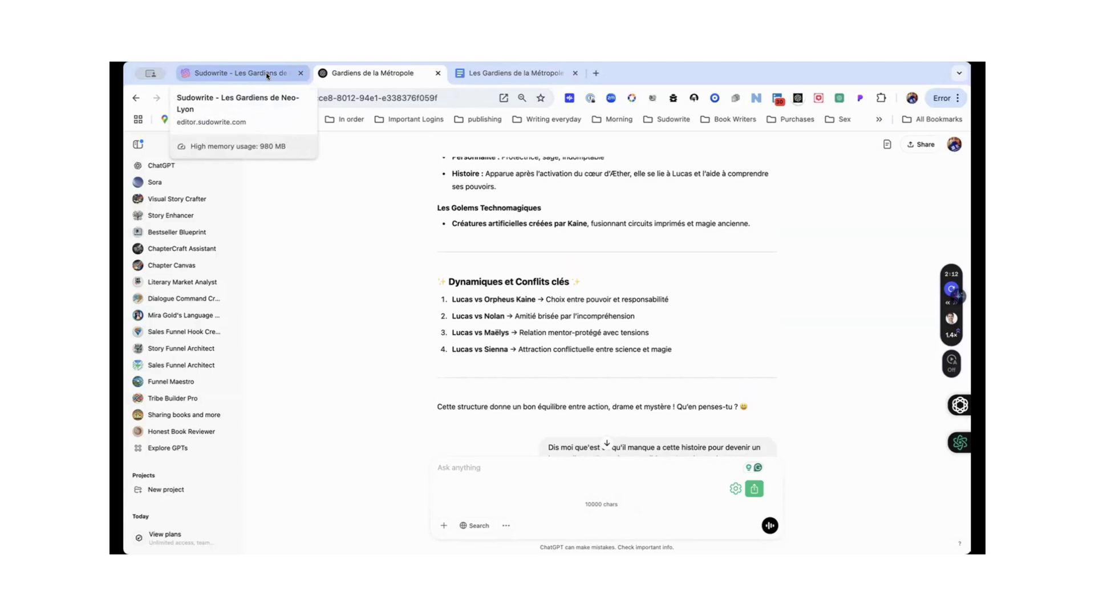
pyautogui.scroll(-10, 471, 246)
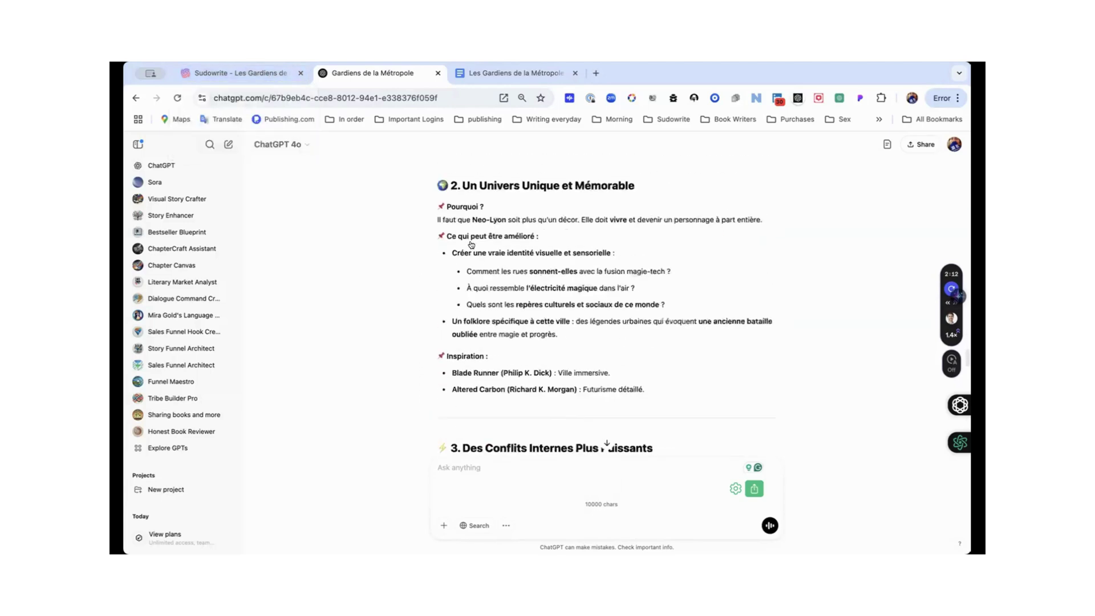
# - Look through the bestseller suggestions to their conclusion and copy the heading "1. Un Hook Incroyable en Début d'Histoire"
pyautogui.scroll(-15, 471, 245)
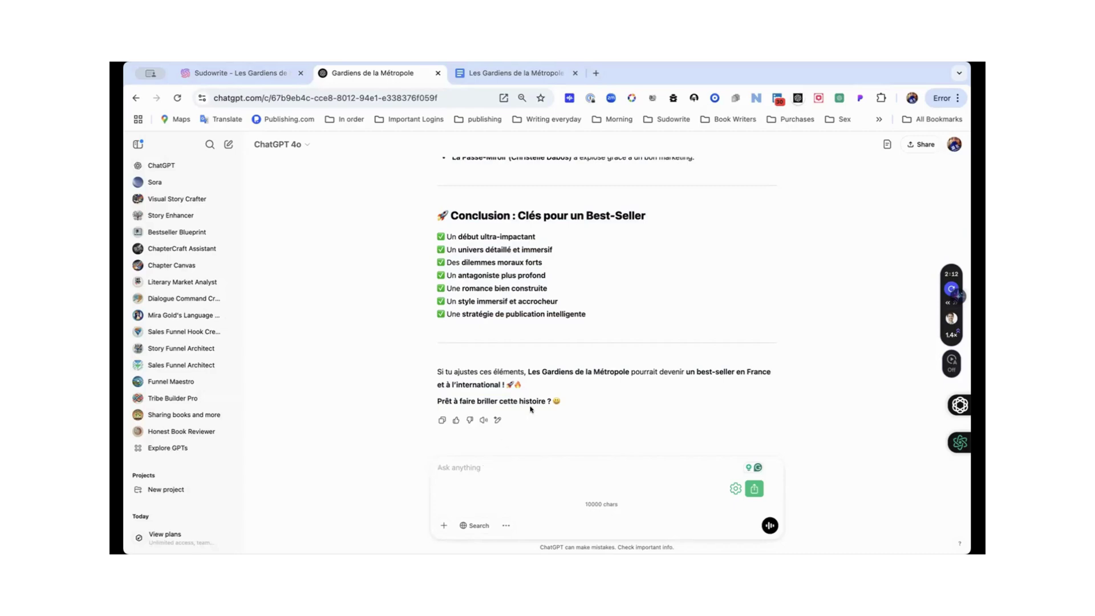
pyautogui.scroll(20, 531, 408)
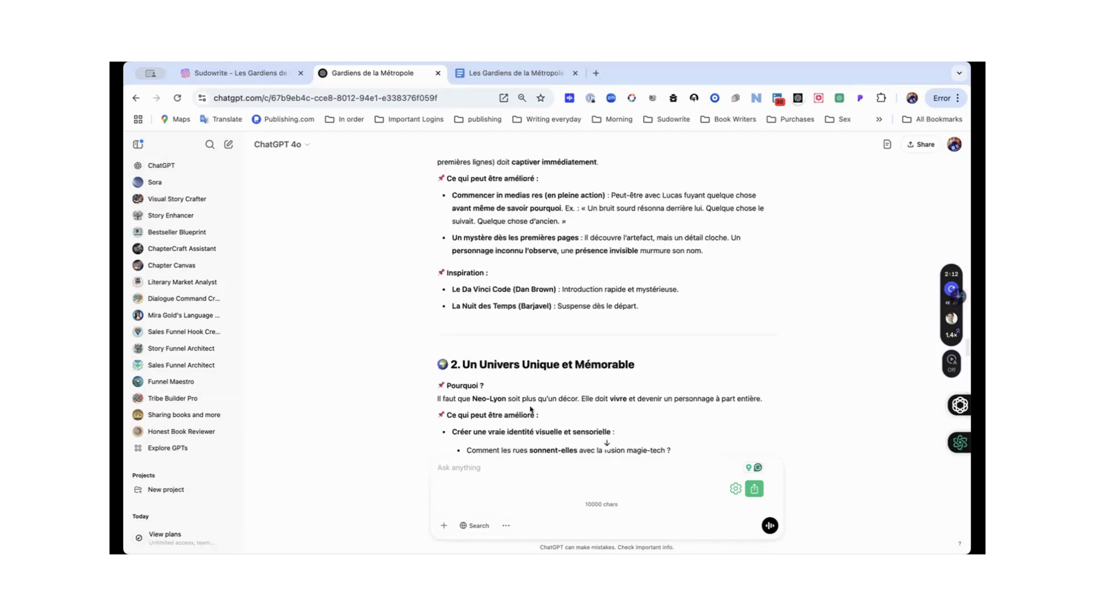
pyautogui.scroll(5, 530, 409)
pyautogui.scroll(-1, 530, 409)
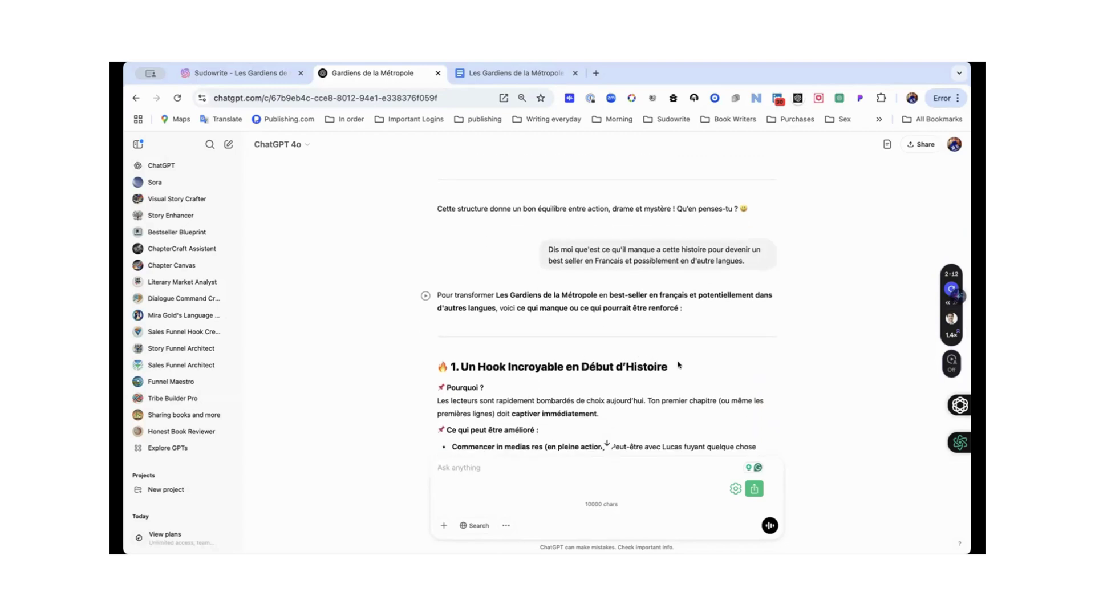
pyautogui.moveTo(673, 366); pyautogui.dragTo(448, 367)
pyautogui.press('super+c')
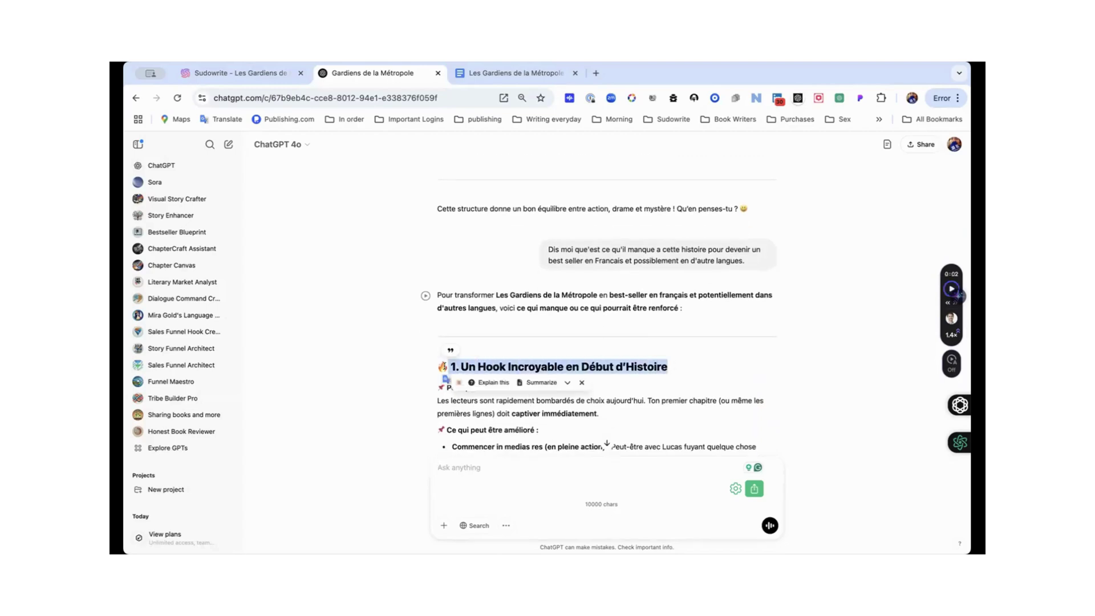
# - Send ChatGPT the prompt "Donne moi un example de cette parti:" followed by the copied heading "1. Un Hook Incroyable en Début d'Histoire"
pyautogui.click(457, 486)
pyautogui.write('Donne moi')
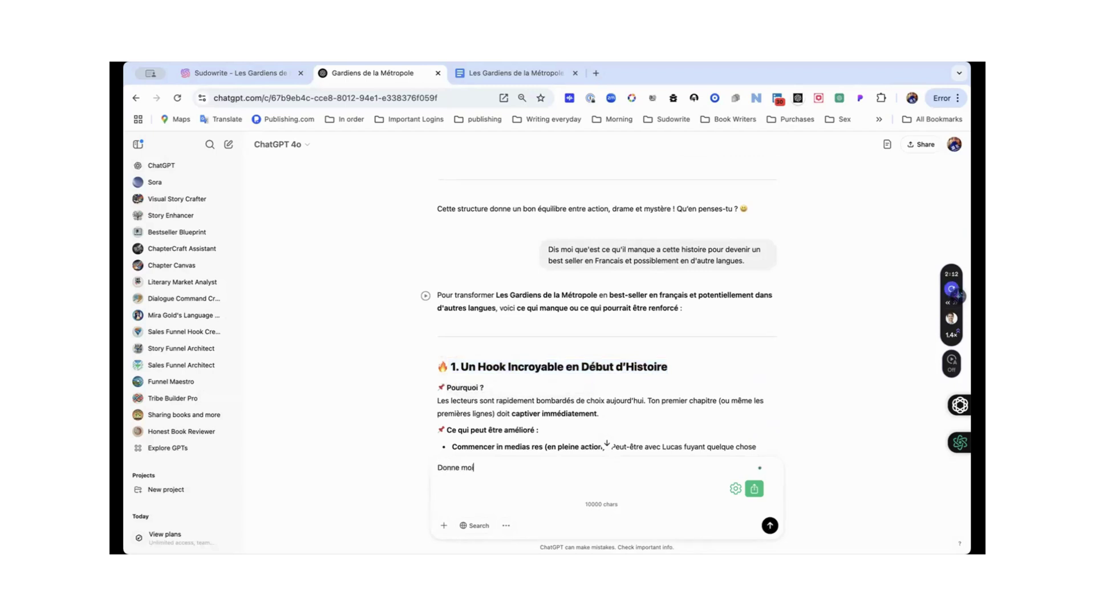
pyautogui.write(' un example de cette parti:')
pyautogui.press('super+v')
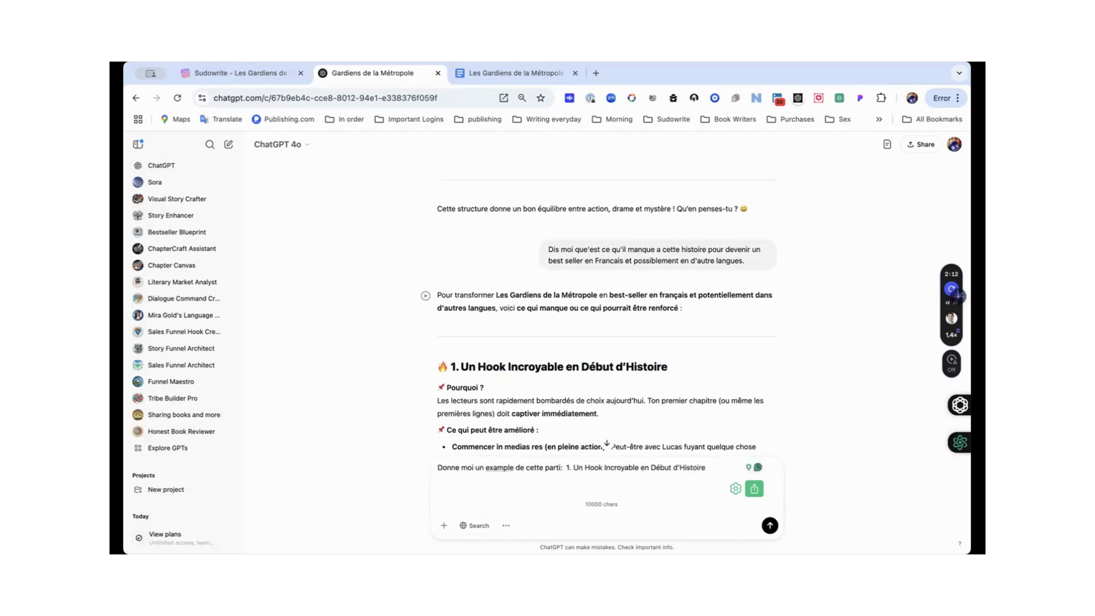
pyautogui.press('Return')
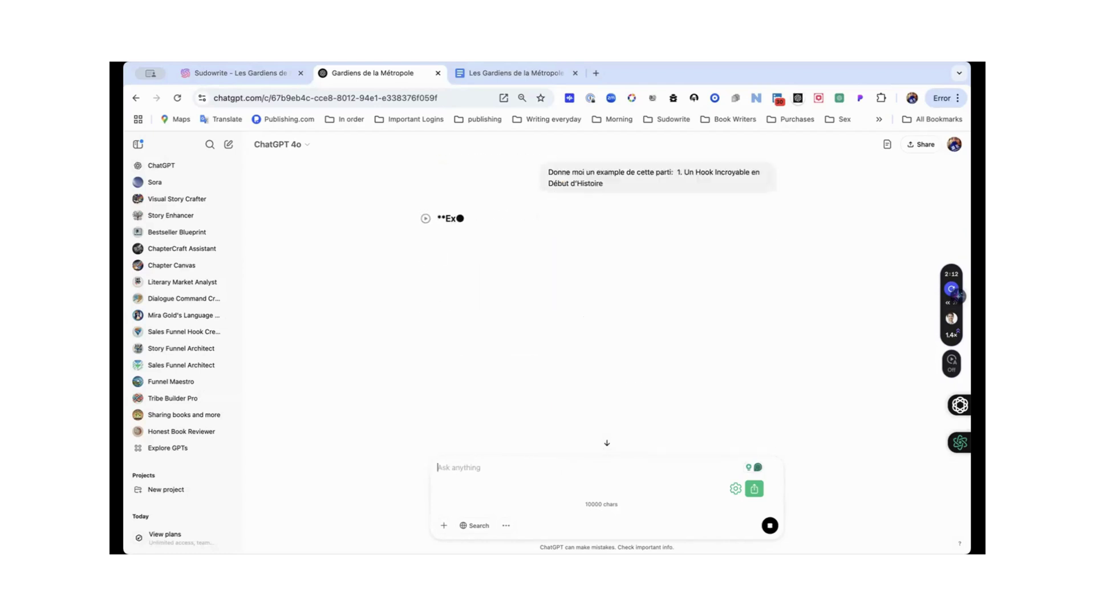
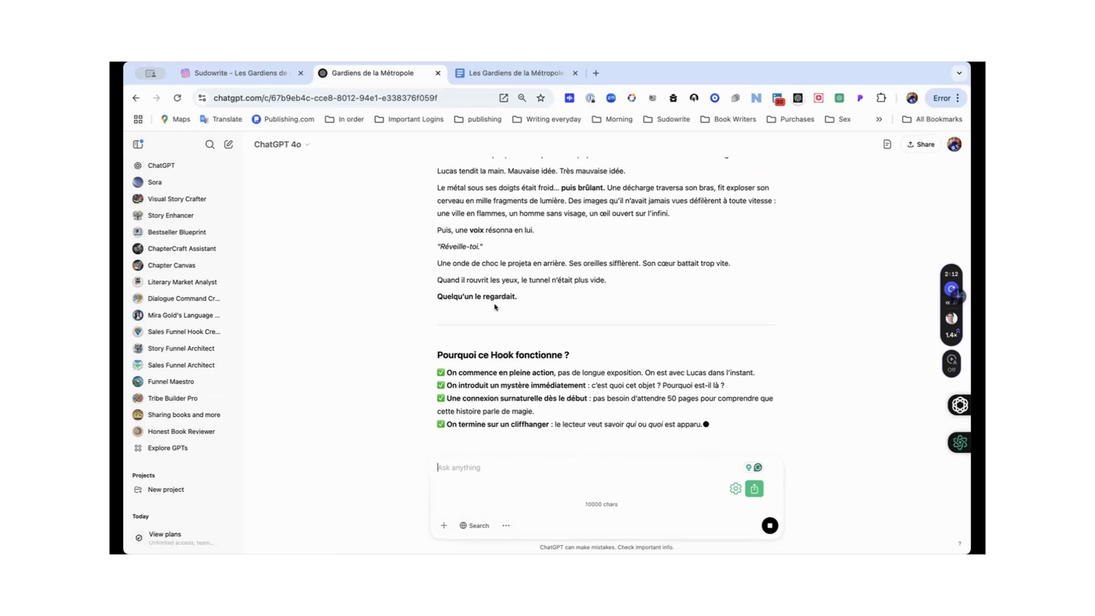
# - Look over the generated hook example, then copy the sent example request and paste it into the message box
pyautogui.scroll(-2, 494, 307)
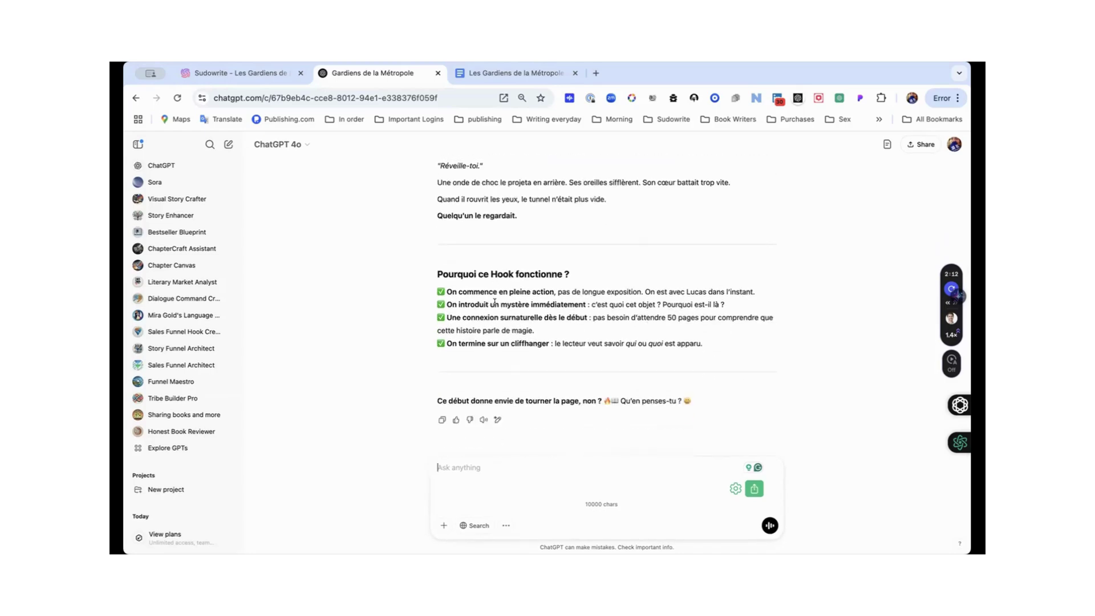
pyautogui.scroll(15, 495, 302)
pyautogui.scroll(-1, 624, 355)
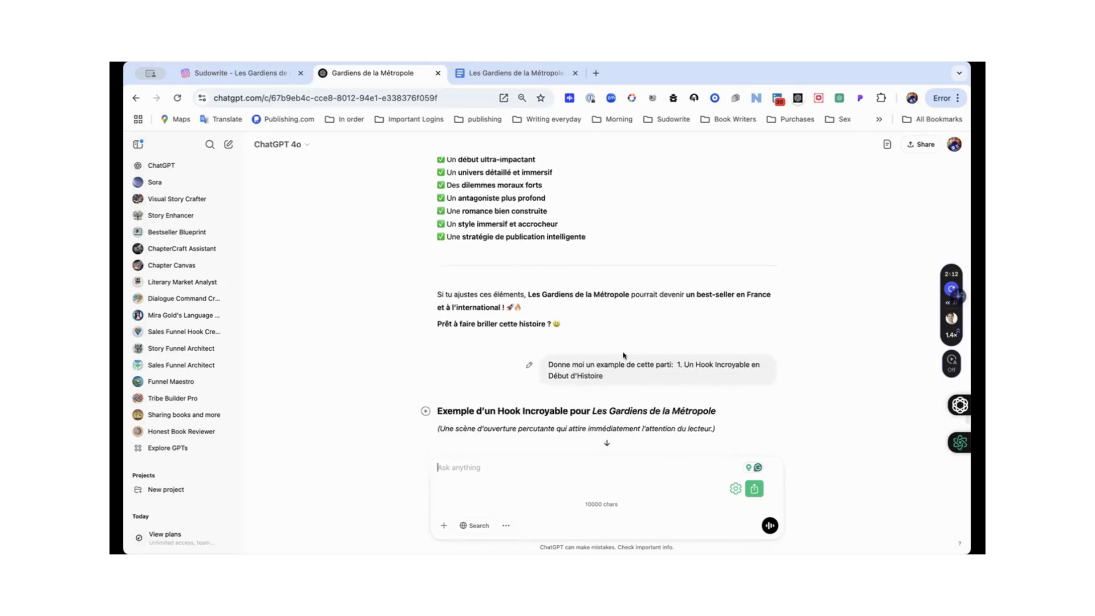
pyautogui.moveTo(608, 374); pyautogui.dragTo(543, 364)
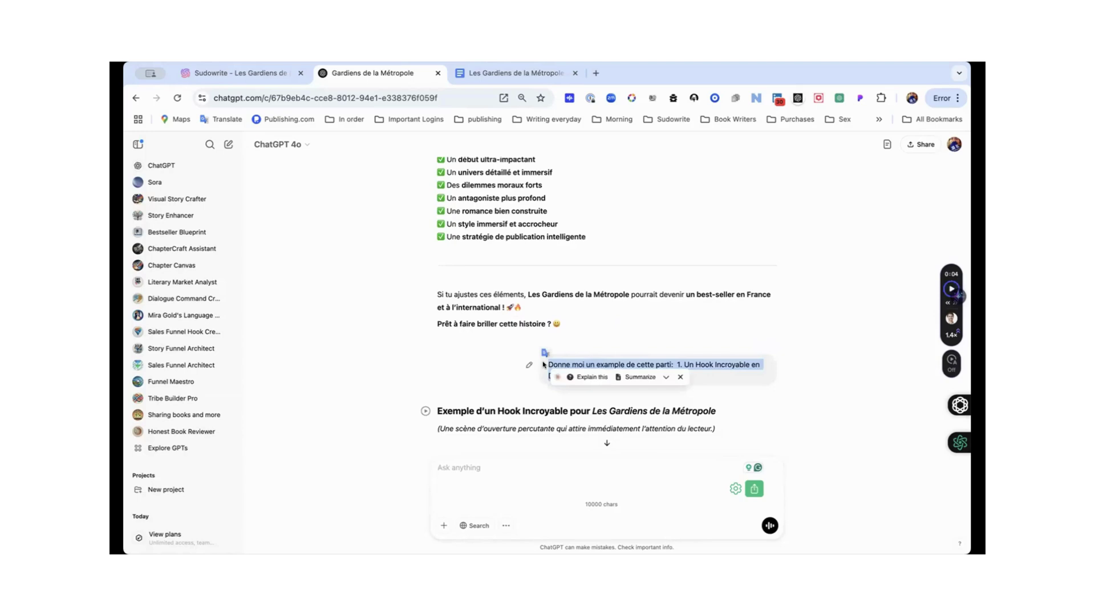
pyautogui.press('super+c')
pyautogui.click(471, 472)
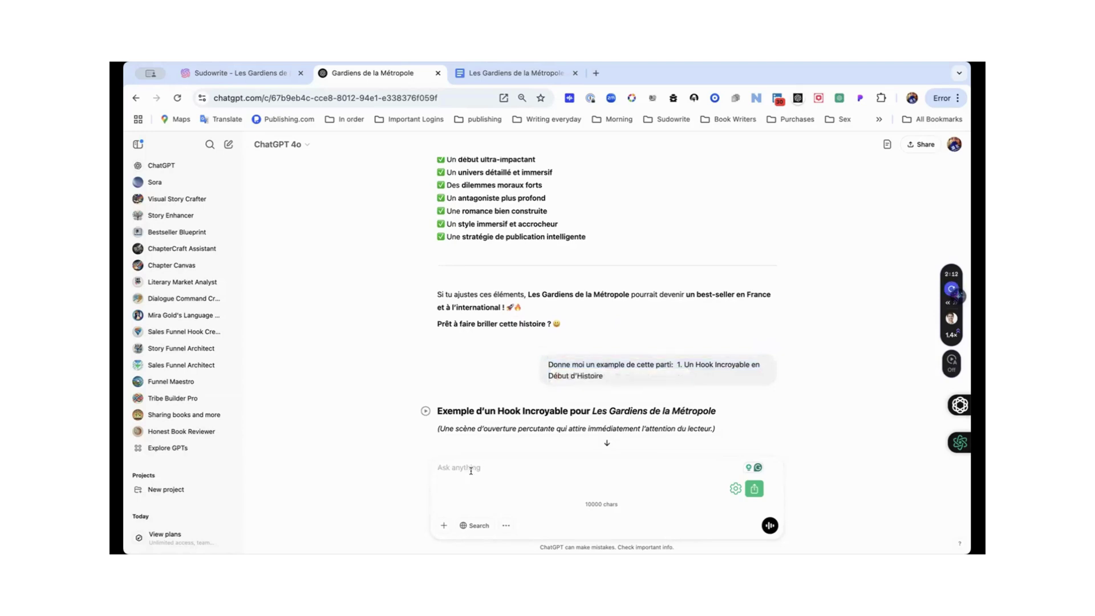
pyautogui.press('super+v')
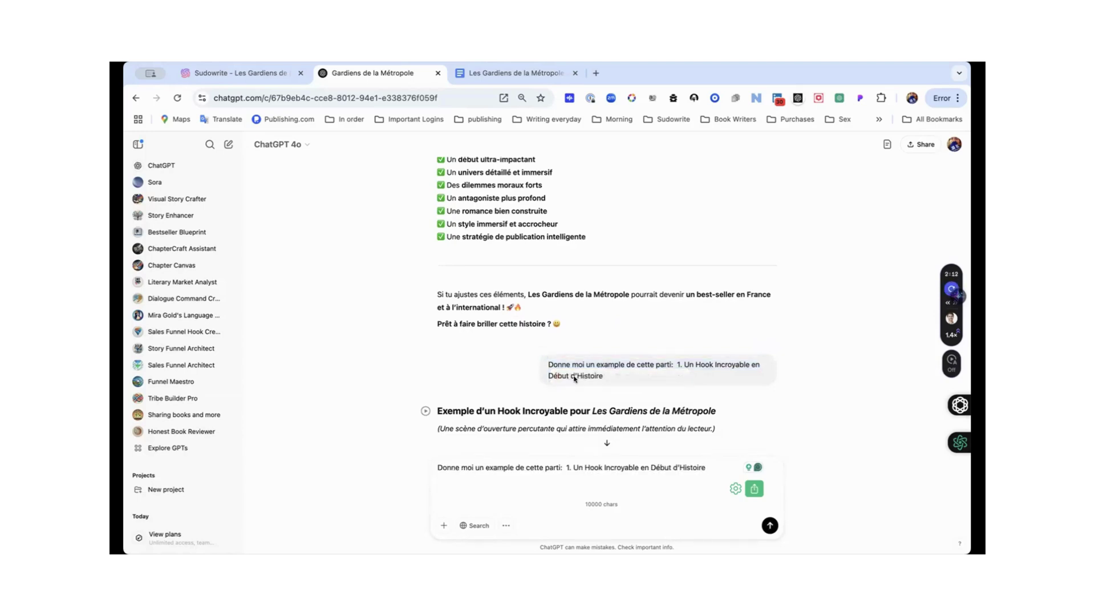
# - Replace the heading in the drafted prompt with "2. Un Univers Unique et Mémorable" from the suggestions and send it
pyautogui.scroll(20, 574, 377)
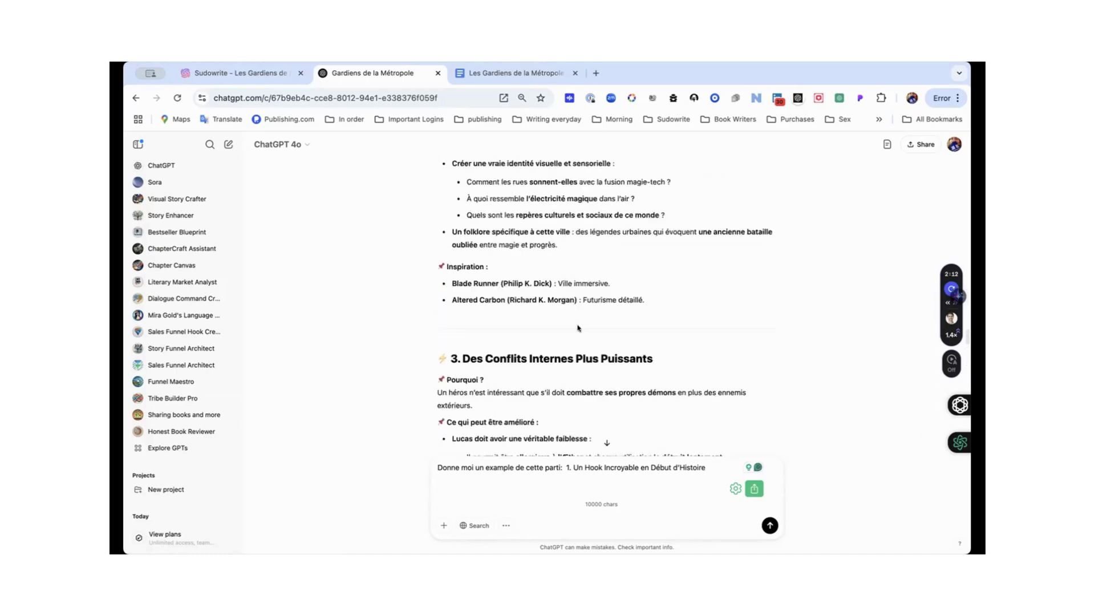
pyautogui.scroll(4, 577, 328)
pyautogui.moveTo(640, 304); pyautogui.dragTo(451, 301)
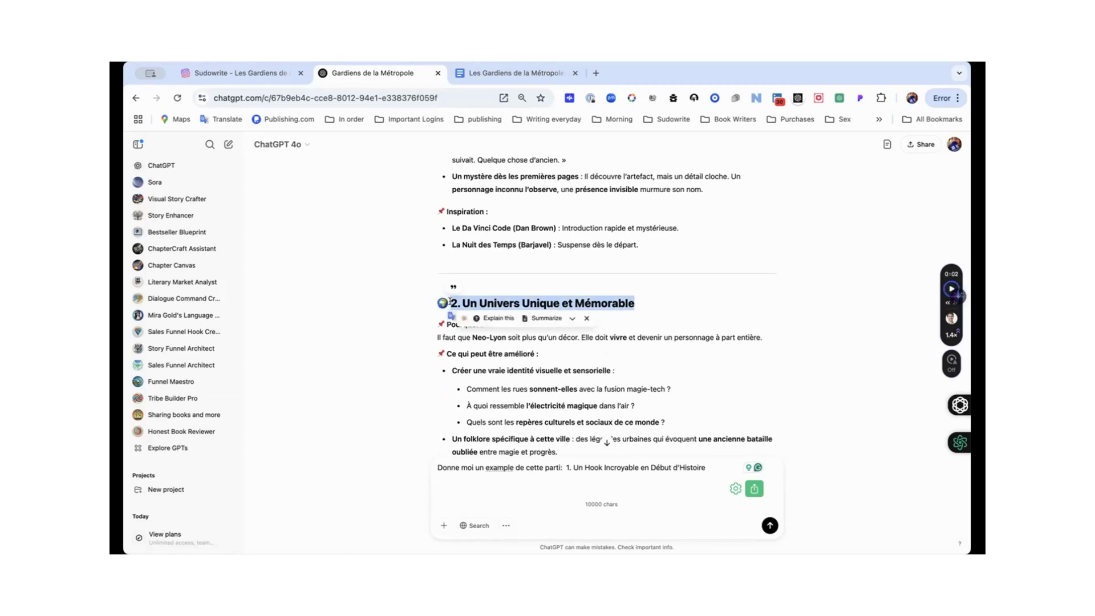
pyautogui.moveTo(645, 463); pyautogui.dragTo(564, 465)
pyautogui.press('super+v')
pyautogui.press('Return')
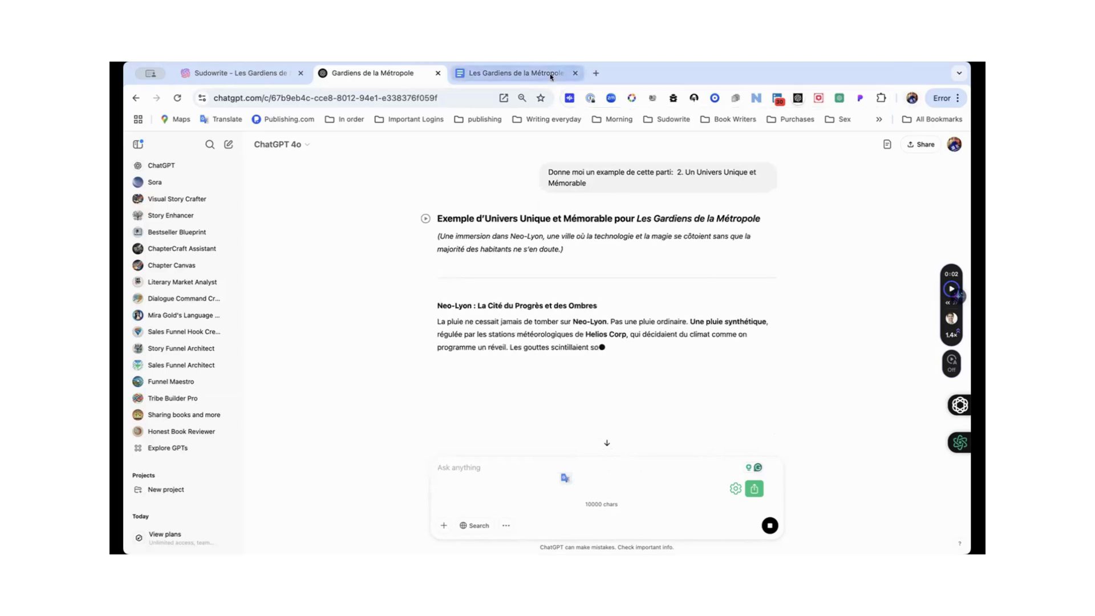
# - Switch to the Google Docs document "Les Gardiens de la Métropole" and start a new line below the "Dynamiques et Conflits clés" list
pyautogui.click(510, 73)
pyautogui.scroll(-15, 589, 311)
pyautogui.scroll(-15, 589, 311)
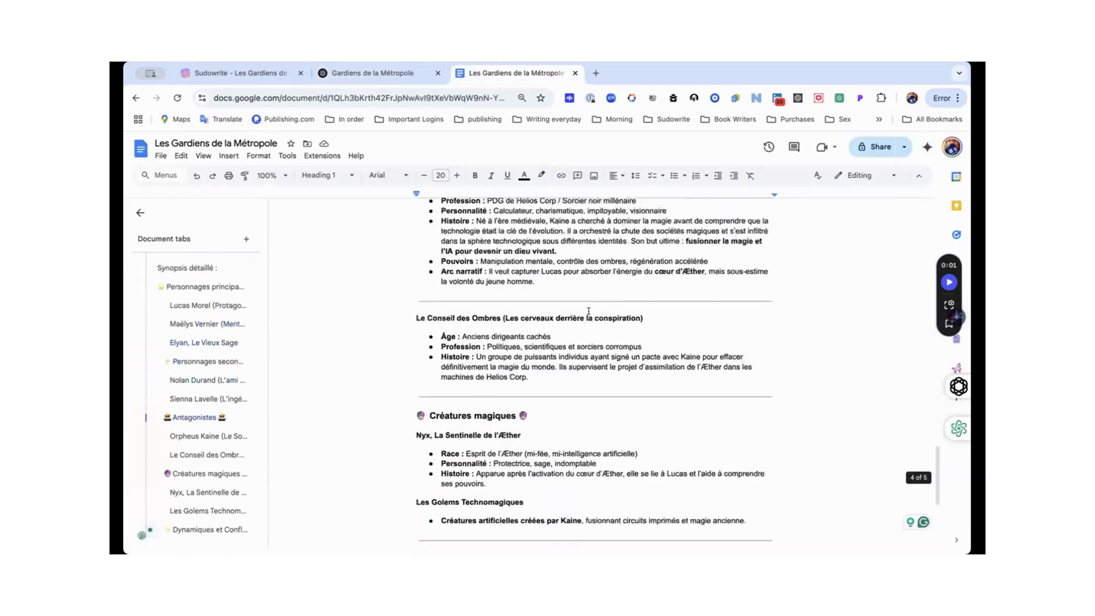
pyautogui.scroll(4, 521, 326)
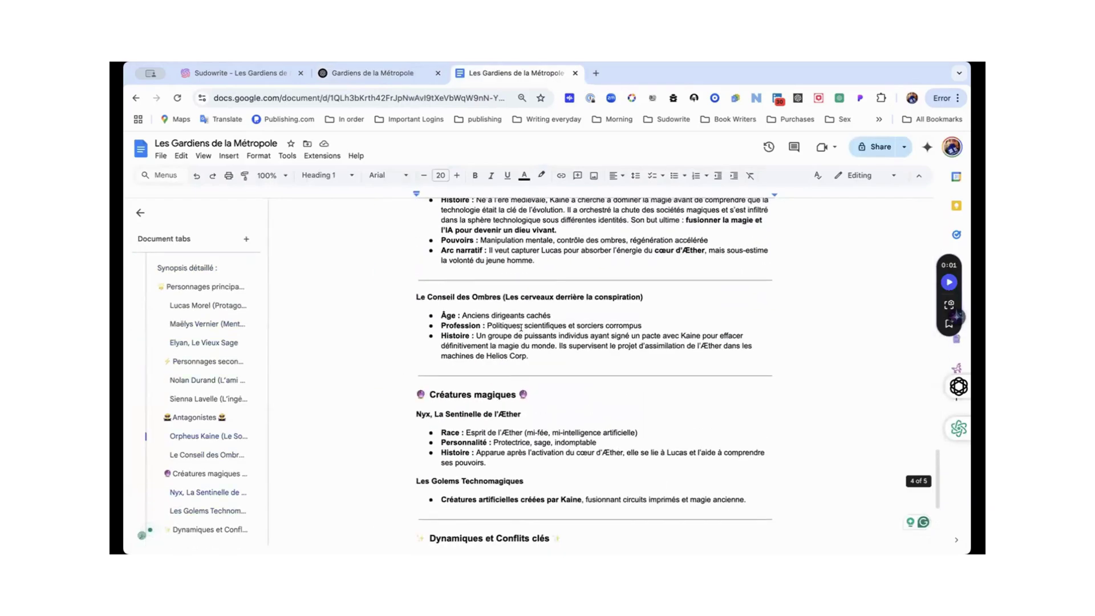
pyautogui.scroll(-5, 657, 362)
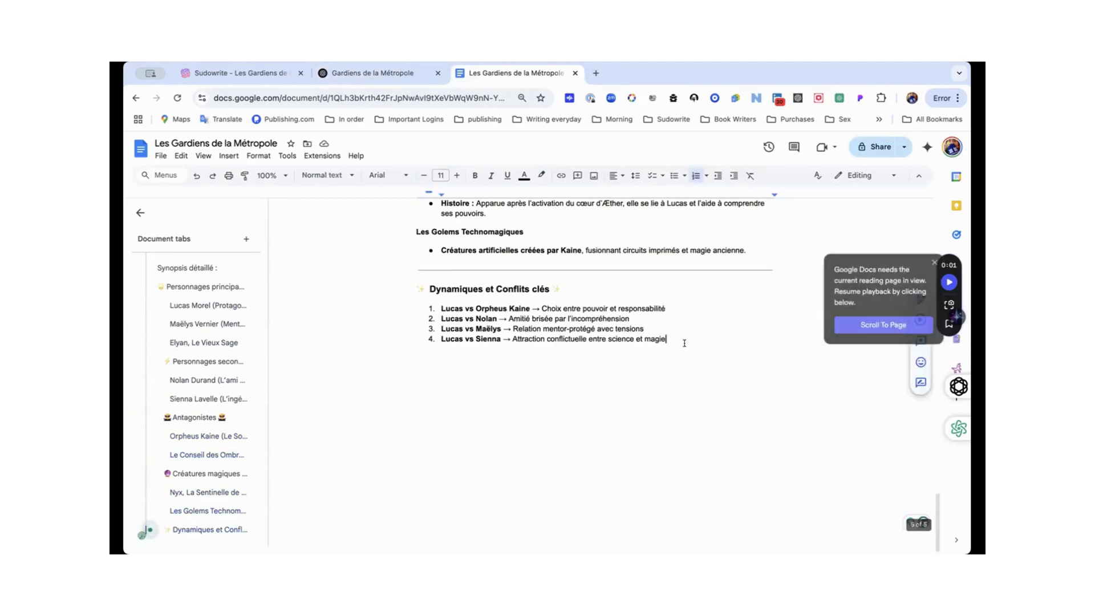
pyautogui.click(657, 362)
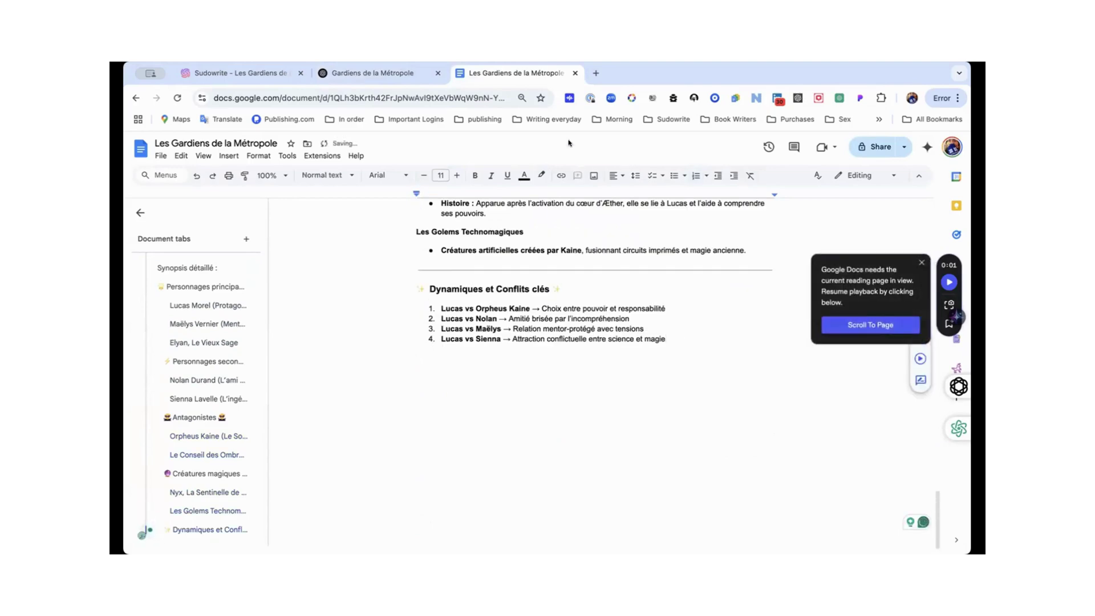
# - Copy ChatGPT's hook example through the "Pourquoi ce Hook fonctionne ?" points and paste it at the end of the Google Docs document
pyautogui.click(394, 73)
pyautogui.scroll(-5, 506, 275)
pyautogui.scroll(10, 506, 274)
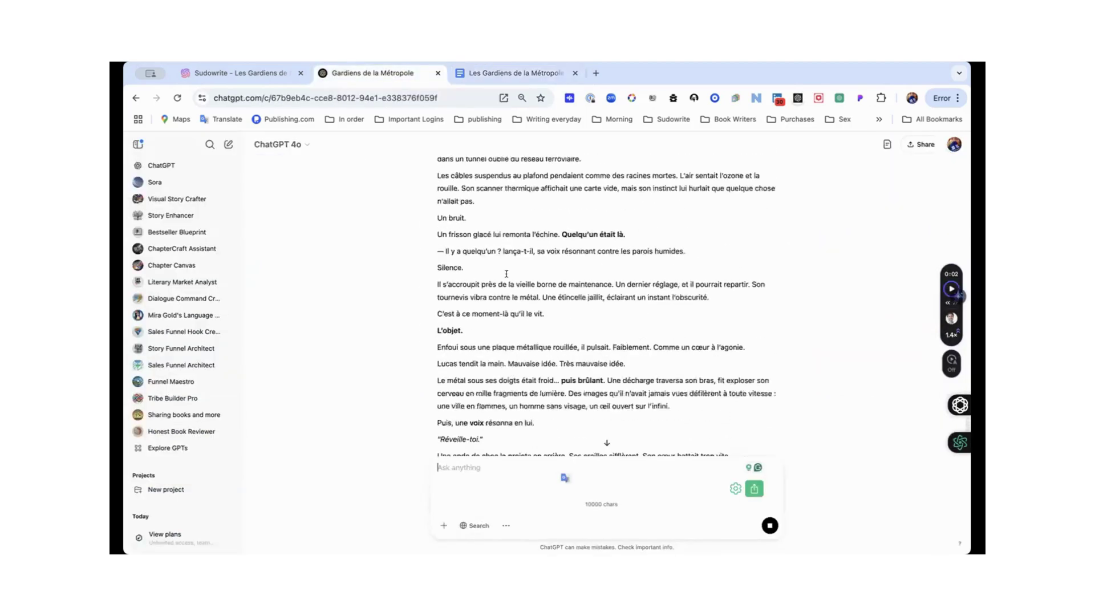
pyautogui.scroll(-2, 570, 283)
pyautogui.scroll(-1, 433, 319)
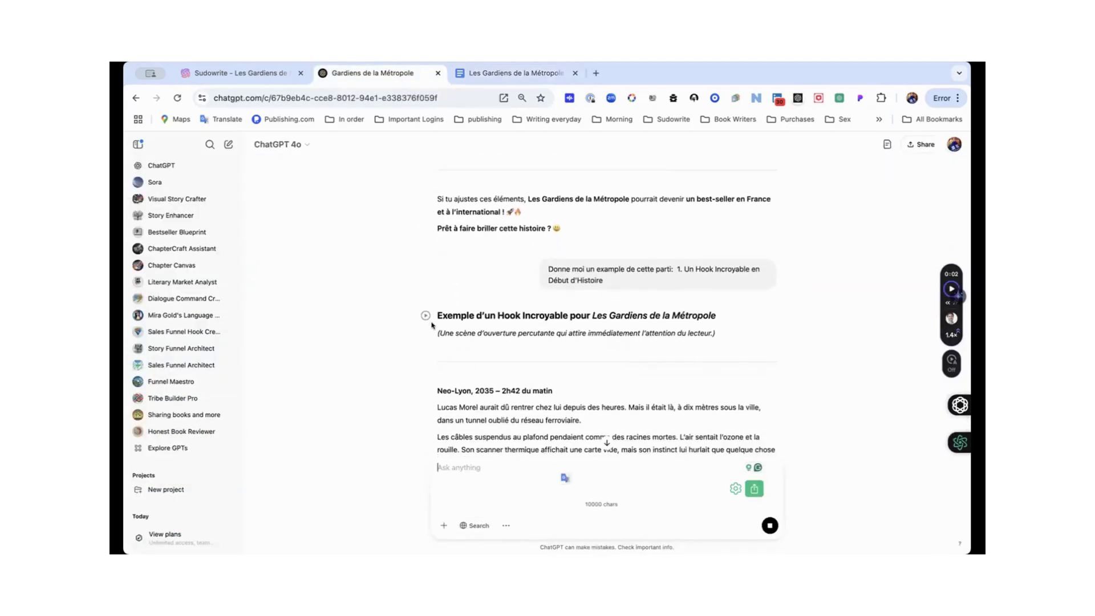
pyautogui.moveTo(433, 310); pyautogui.dragTo(717, 356)
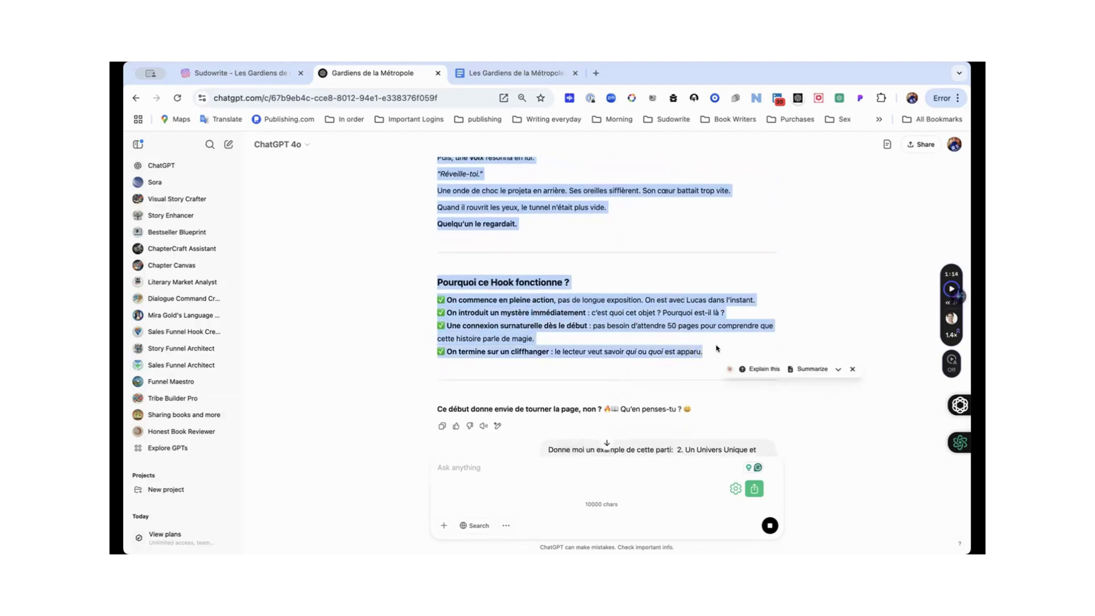
pyautogui.click(527, 80)
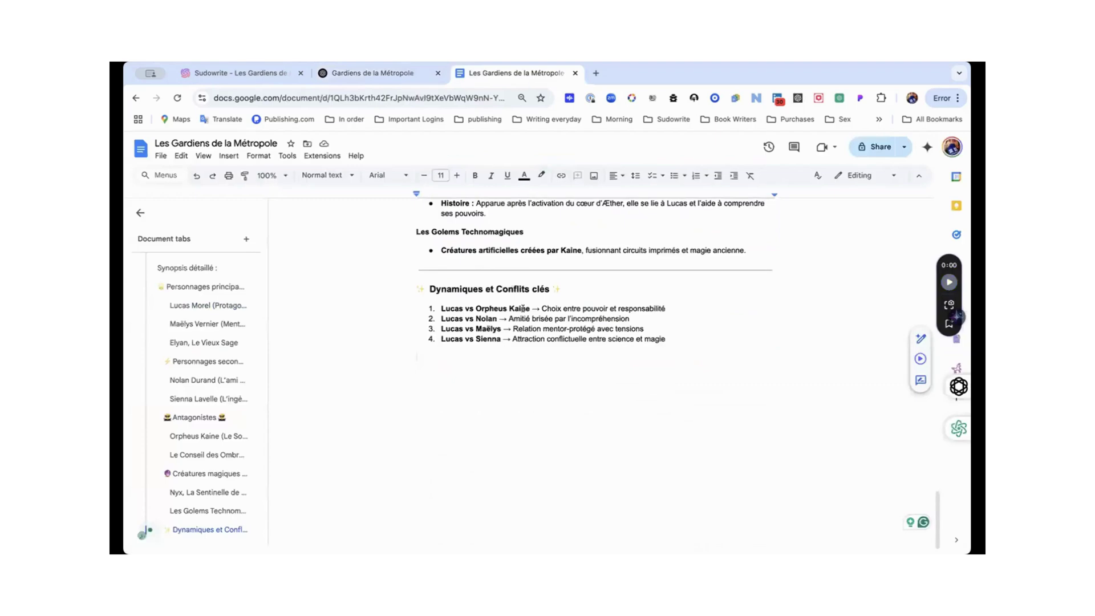
pyautogui.press('super+v')
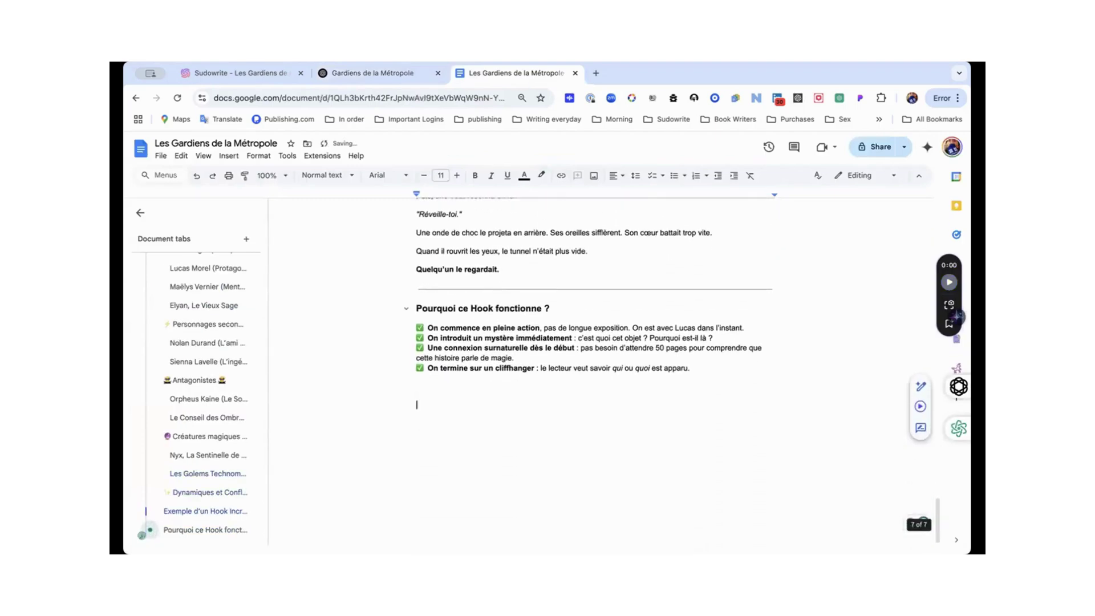
# - Return to ChatGPT and copy the sent "2. Un Univers Unique et Mémorable" request into the message box
pyautogui.click(398, 74)
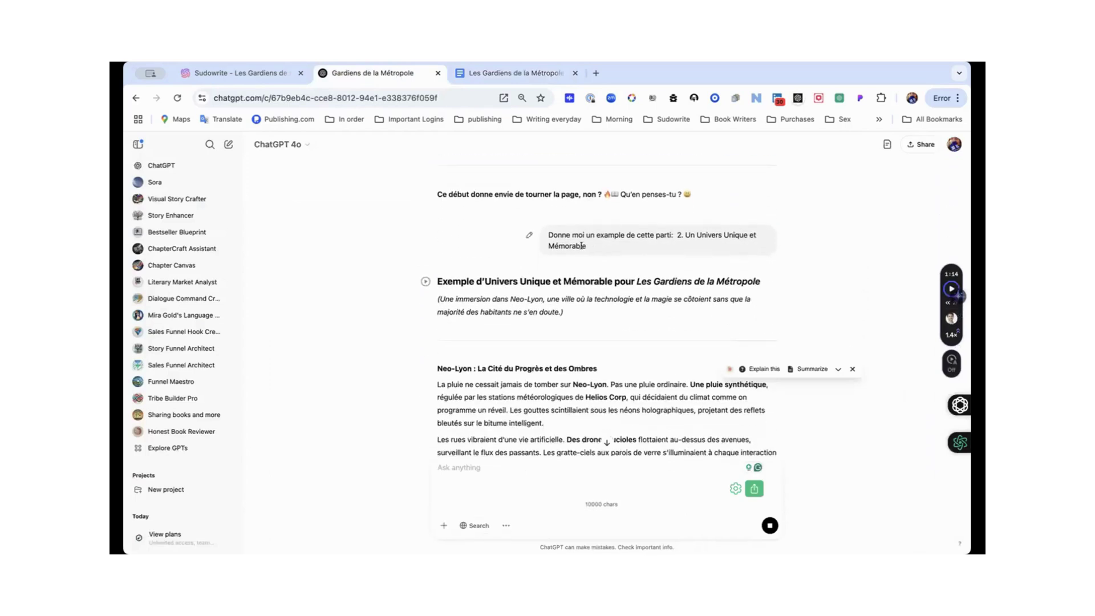
pyautogui.moveTo(587, 249); pyautogui.dragTo(544, 234)
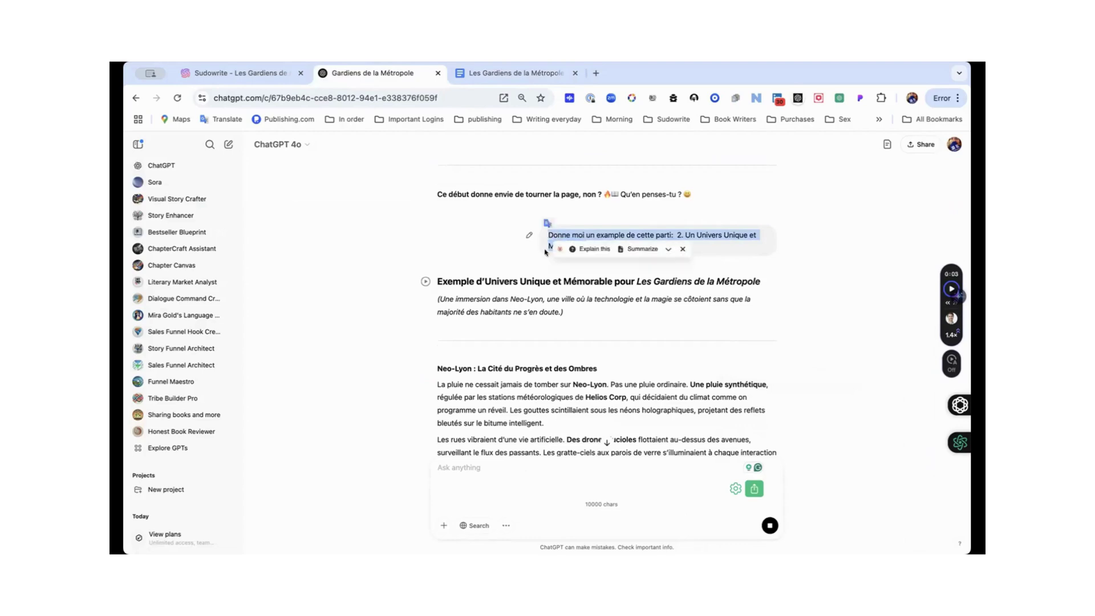
pyautogui.click(485, 495)
pyautogui.press('super+v')
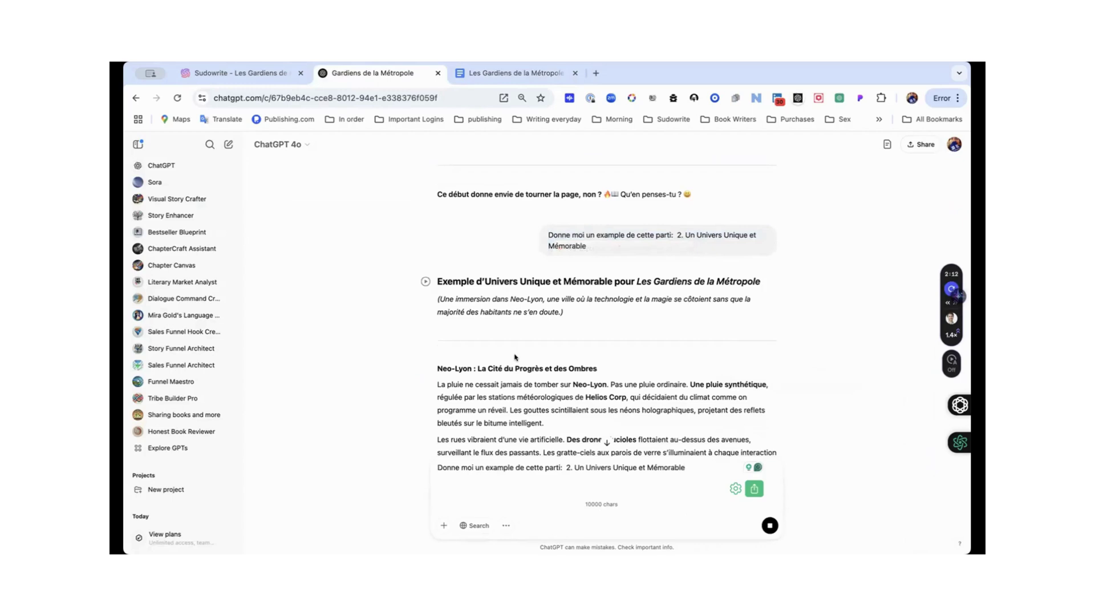
# - Change the drafted prompt's heading to "3. Des Conflits Internes Plus Puissants", copied from the suggestions, and send it
pyautogui.scroll(20, 515, 358)
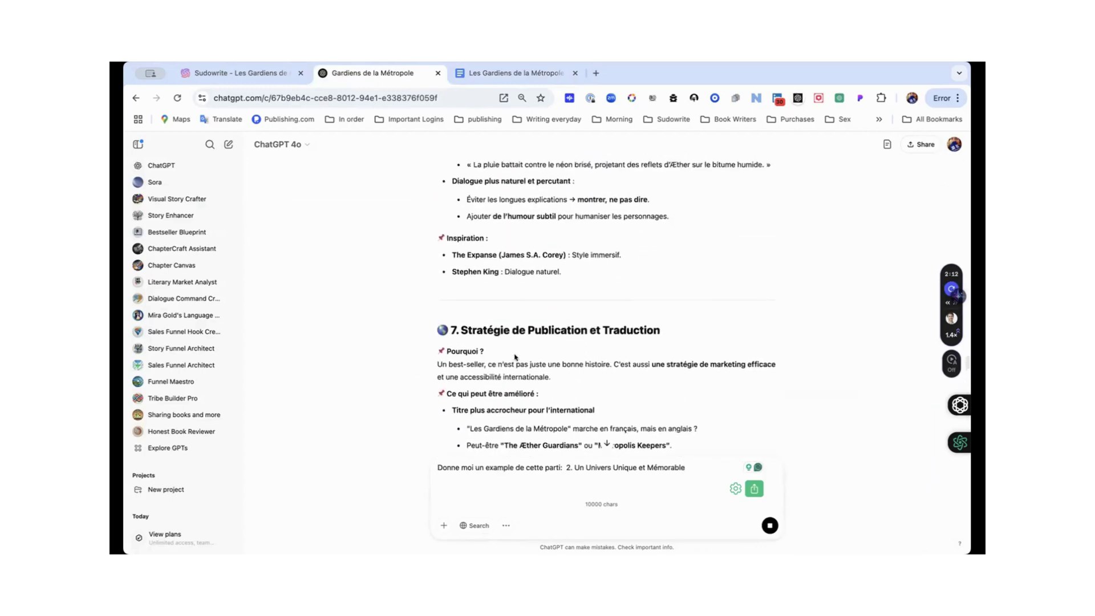
pyautogui.scroll(20, 515, 358)
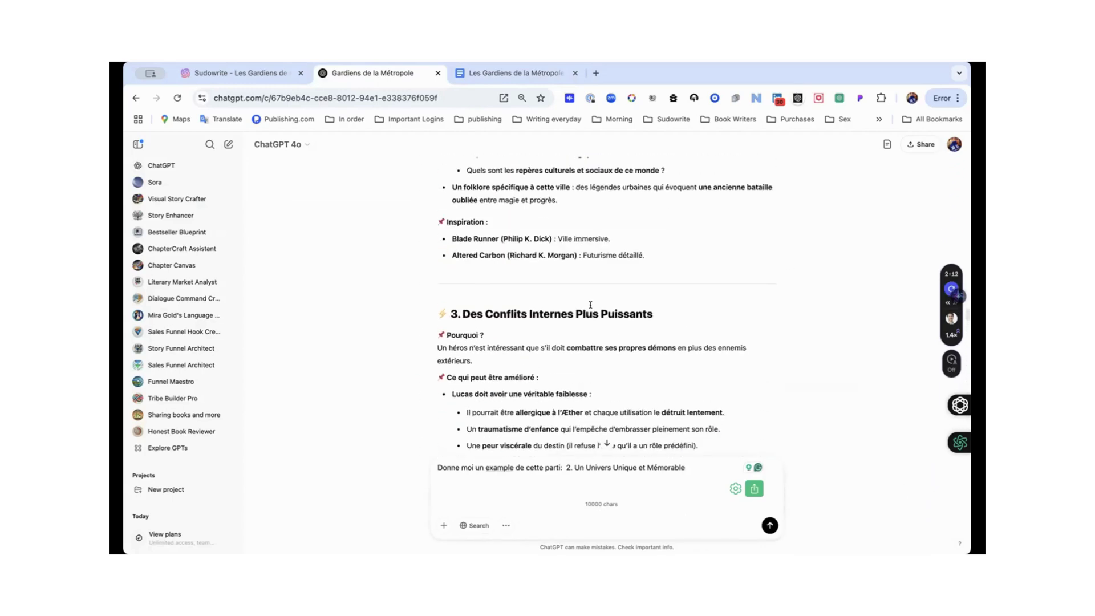
pyautogui.moveTo(657, 311); pyautogui.dragTo(450, 308)
pyautogui.hotkey('ctrl', 'c')
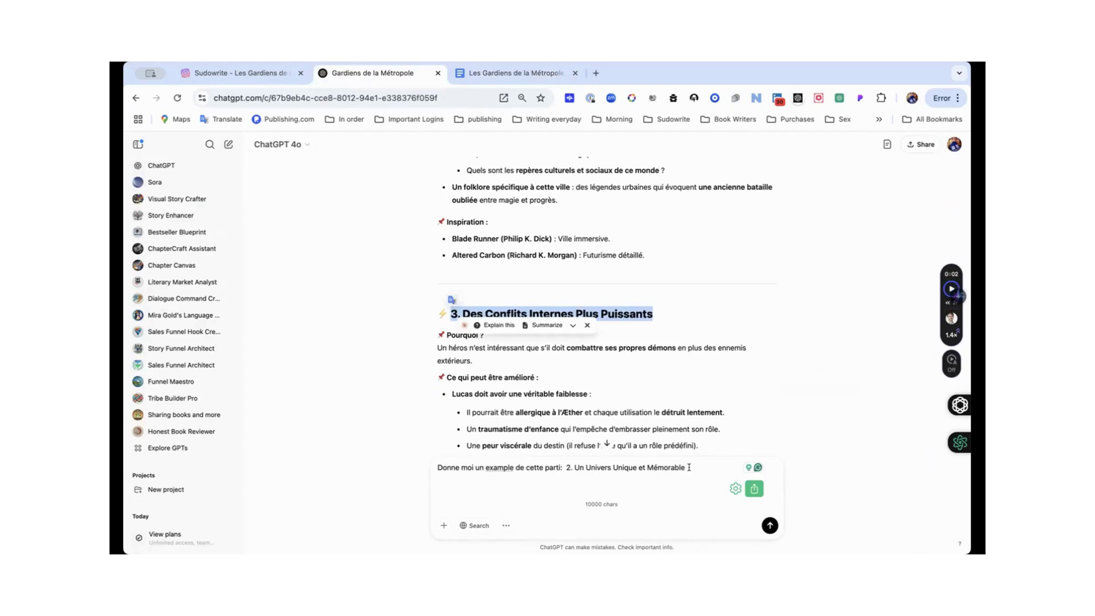
pyautogui.moveTo(689, 467); pyautogui.dragTo(564, 467)
pyautogui.hotkey('ctrl', 'v')
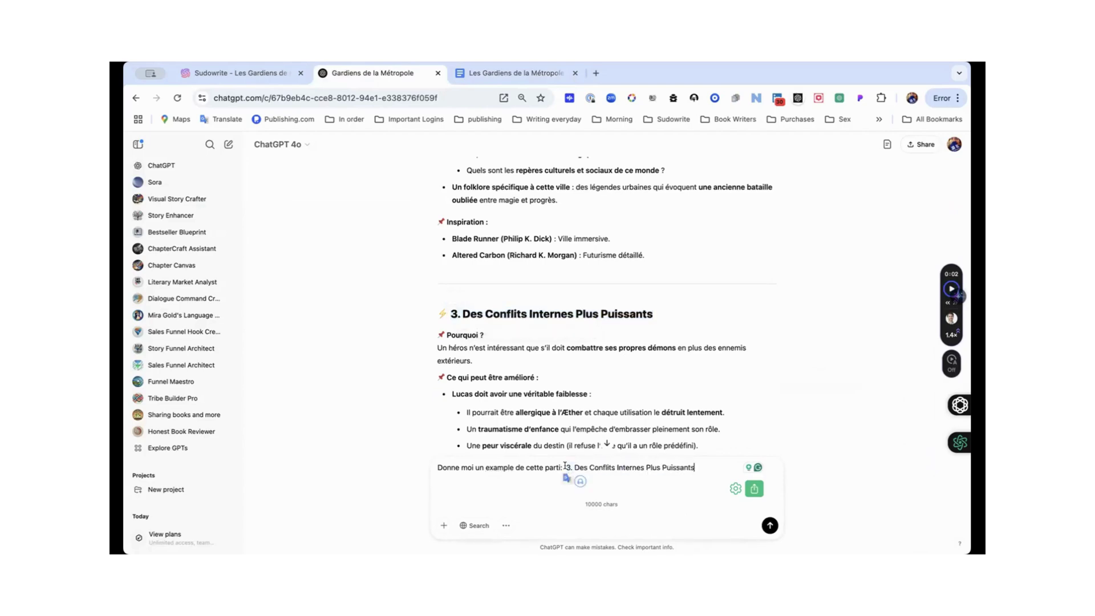
pyautogui.press('Return')
# - Copy the "Exemple d'Univers Unique et Mémorable" answer through the Neo-Lyon visual and cultural elements and paste it at the end of the Google Docs document
pyautogui.scroll(5, 589, 379)
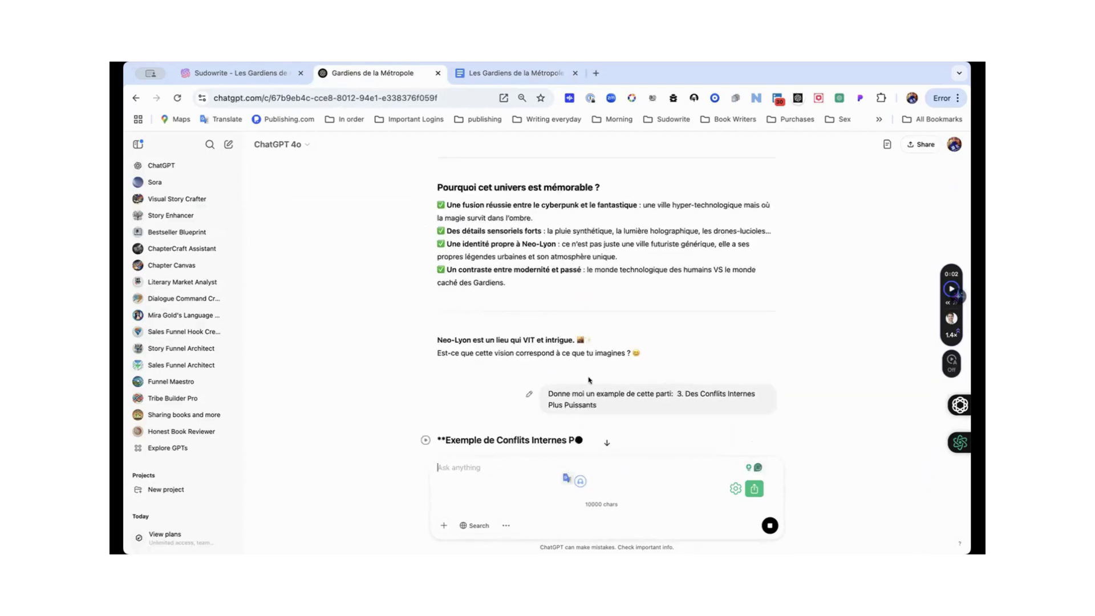
pyautogui.scroll(-5, 590, 379)
pyautogui.scroll(2, 589, 379)
pyautogui.scroll(-1, 588, 375)
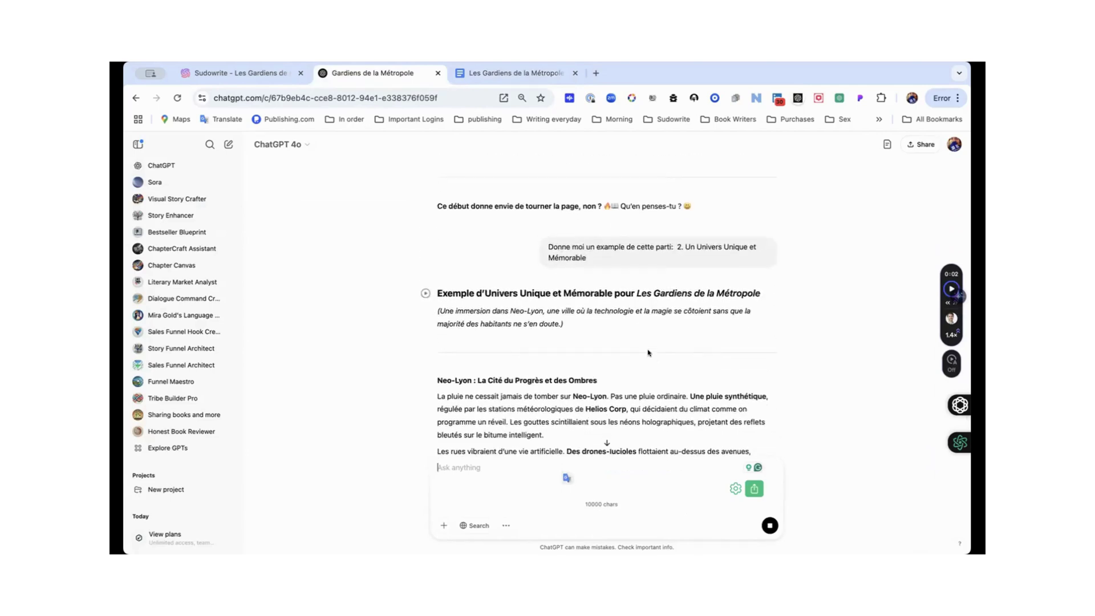
pyautogui.scroll(-2, 614, 335)
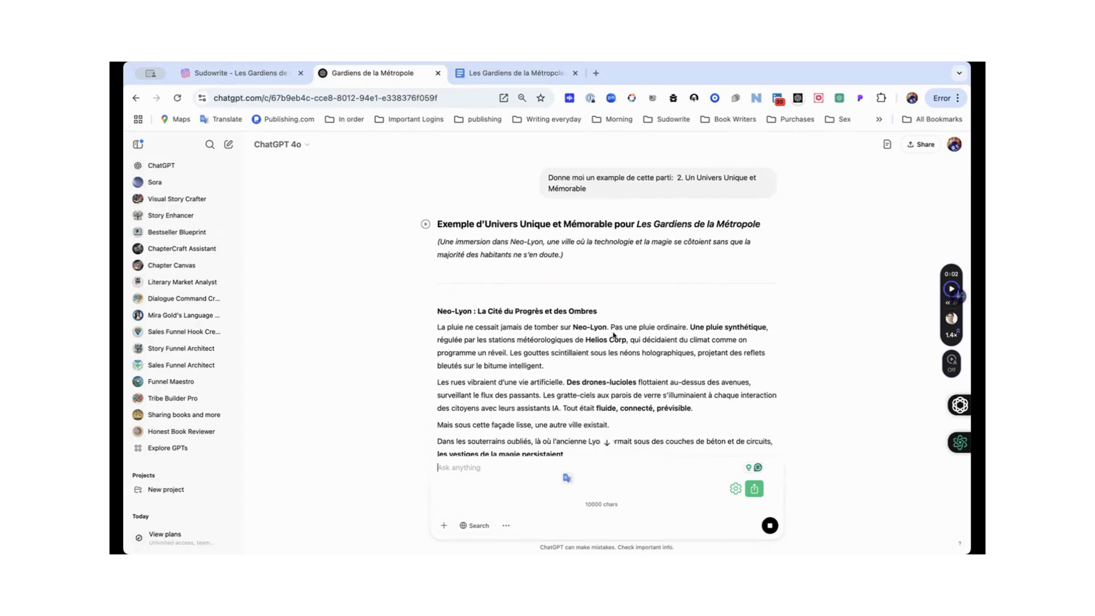
pyautogui.scroll(-2, 664, 310)
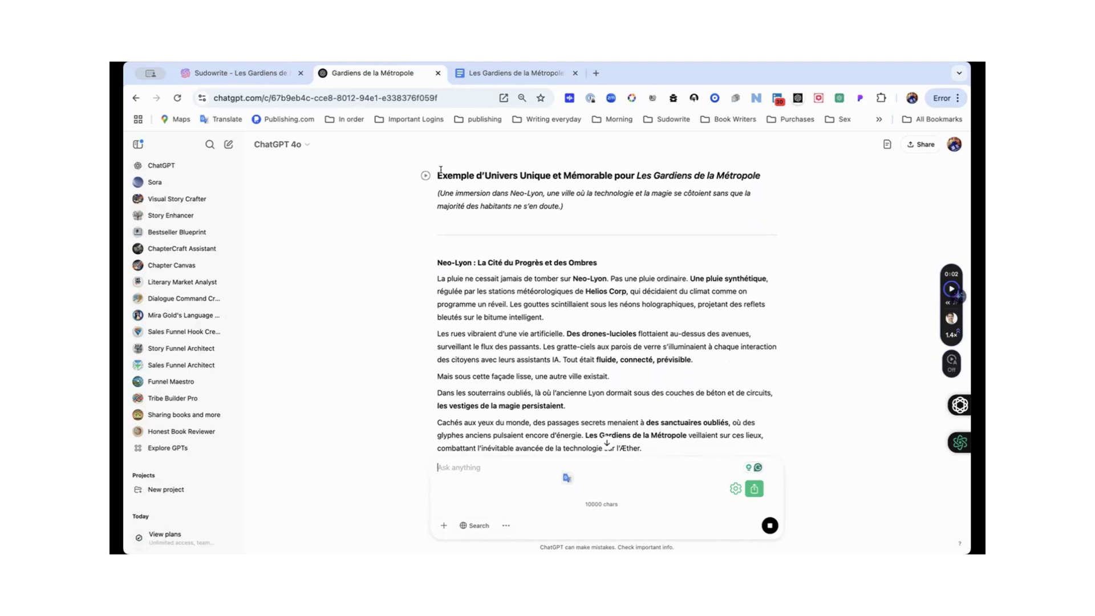
pyautogui.moveTo(434, 170); pyautogui.dragTo(725, 420)
pyautogui.scroll(-4, 508, 321)
pyautogui.scroll(-2, 508, 320)
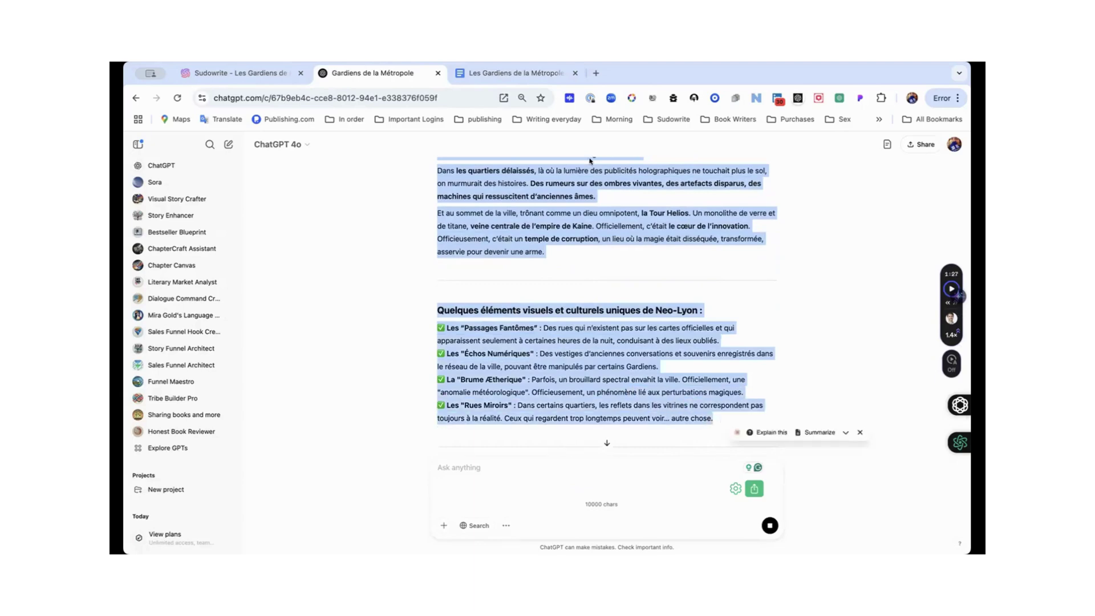
pyautogui.click(542, 73)
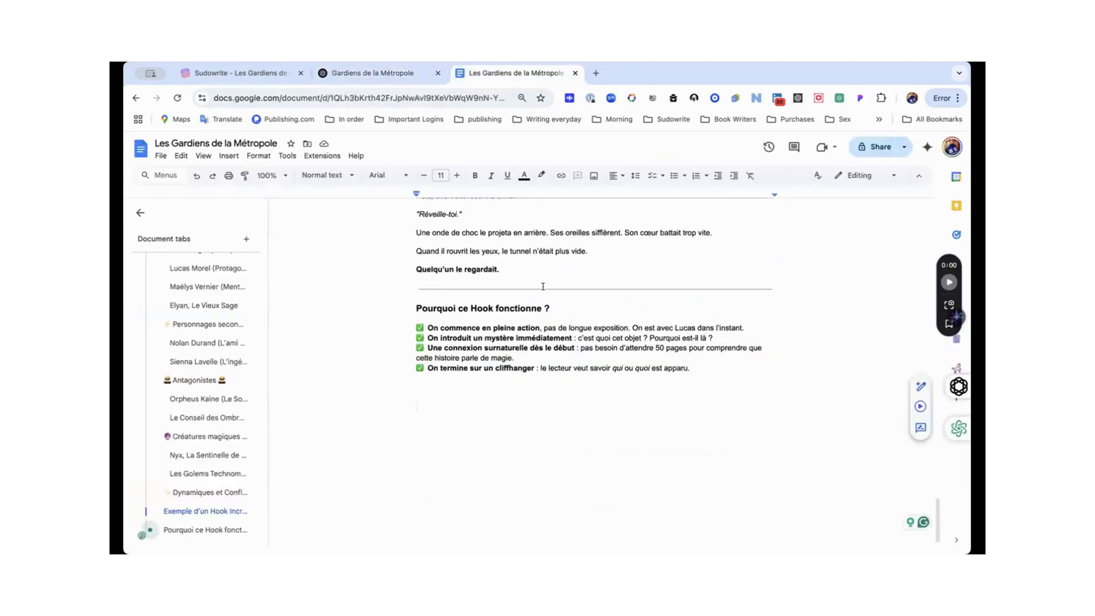
pyautogui.hotkey('ctrl', 'v')
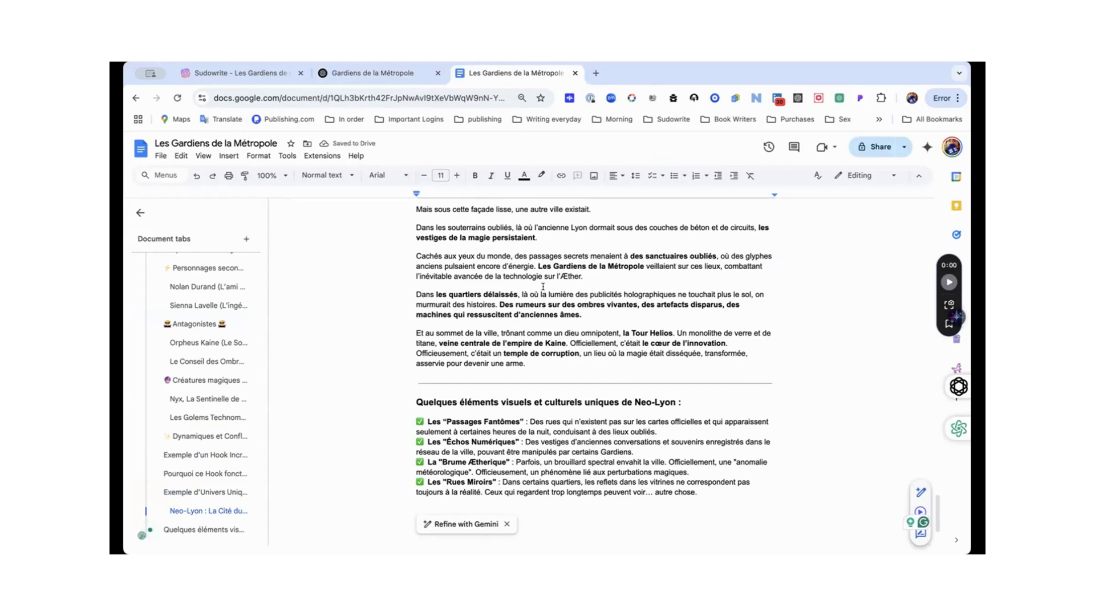
# - Switch to the ChatGPT chat and reuse the prompt "Donne moi un example de cette parti: 3. Des Conflits Internes Plus Puissants" as a new message draft
pyautogui.click(399, 73)
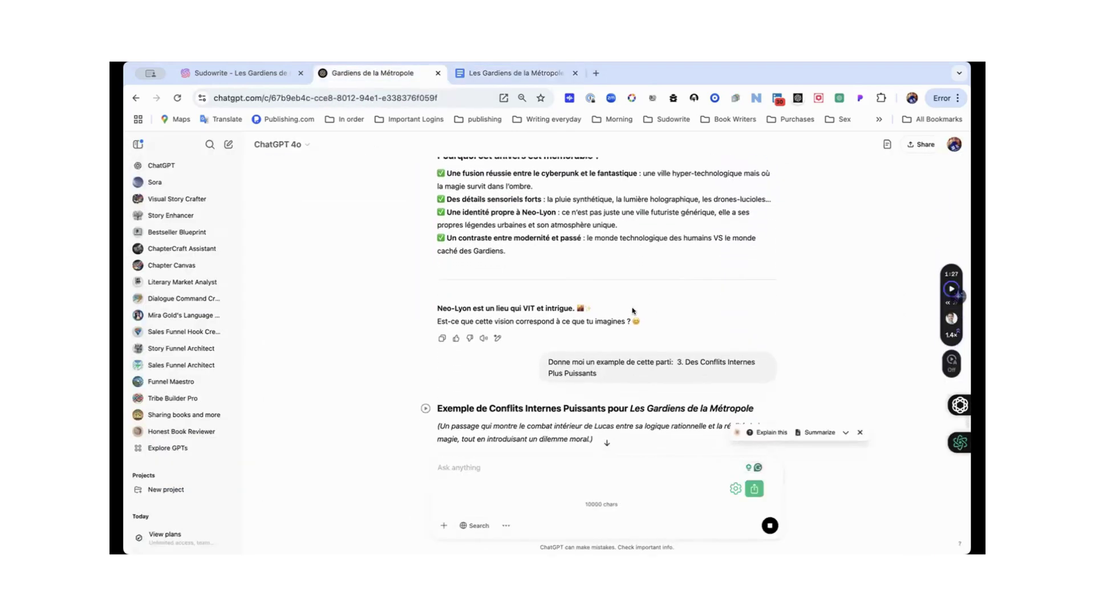
pyautogui.moveTo(597, 373); pyautogui.dragTo(544, 364)
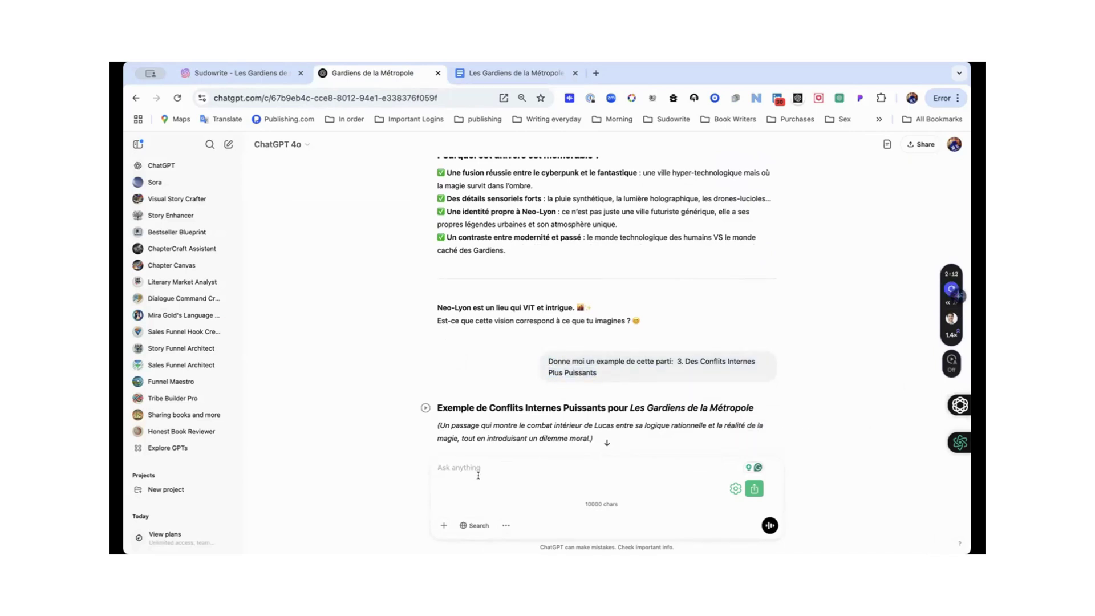
pyautogui.write('Donne moi un example de cette parti:  3. Des Conflits Internes Plus Puissants')
pyautogui.scroll(15, 669, 300)
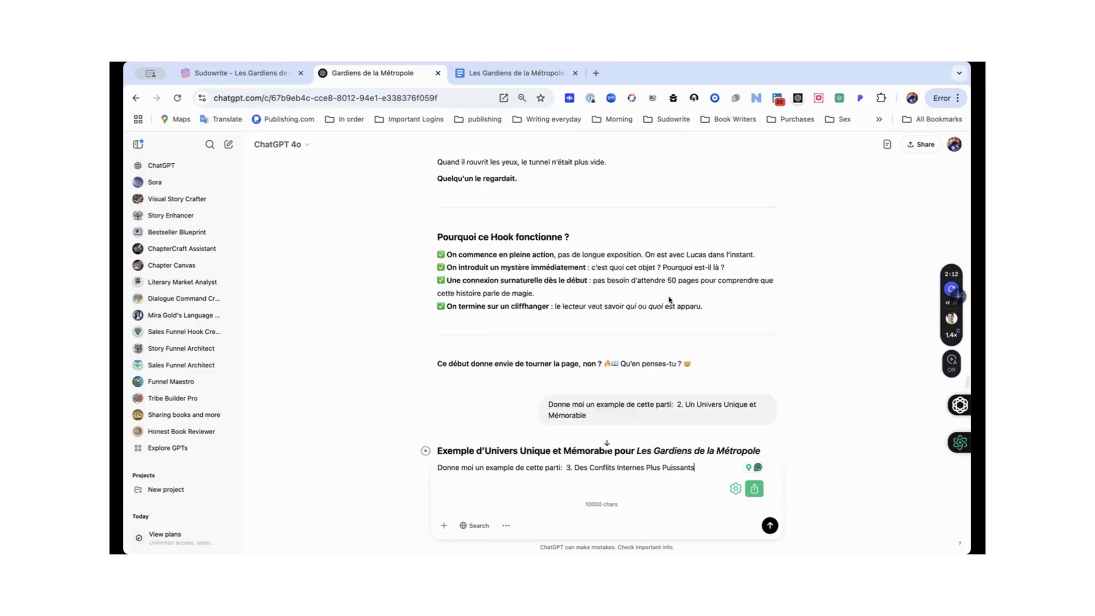
pyautogui.scroll(12, 669, 299)
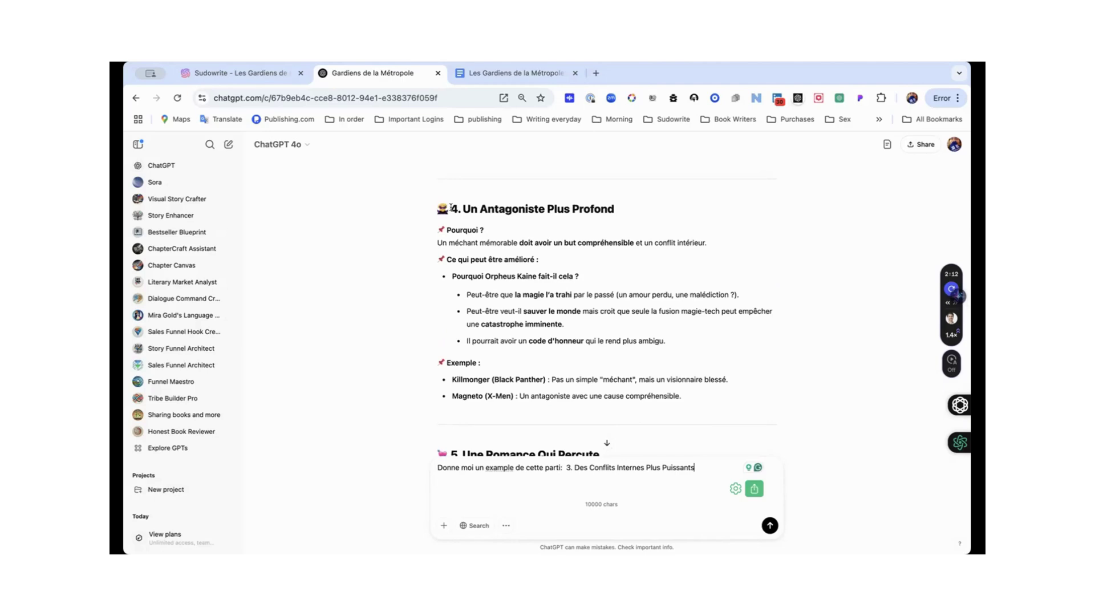
pyautogui.moveTo(448, 207); pyautogui.dragTo(703, 272)
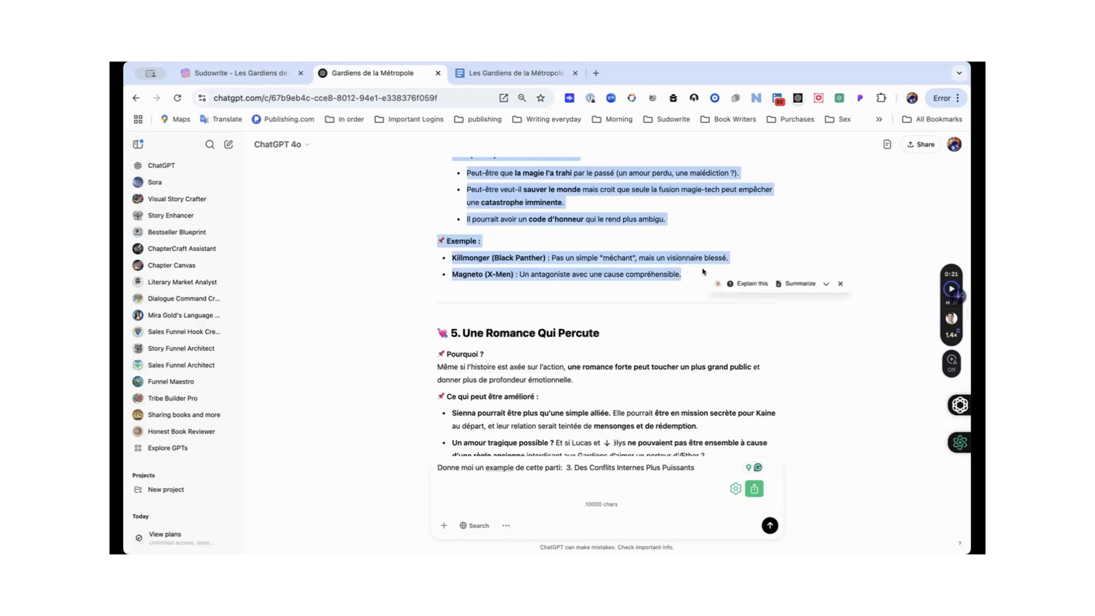
pyautogui.moveTo(695, 467); pyautogui.dragTo(568, 465)
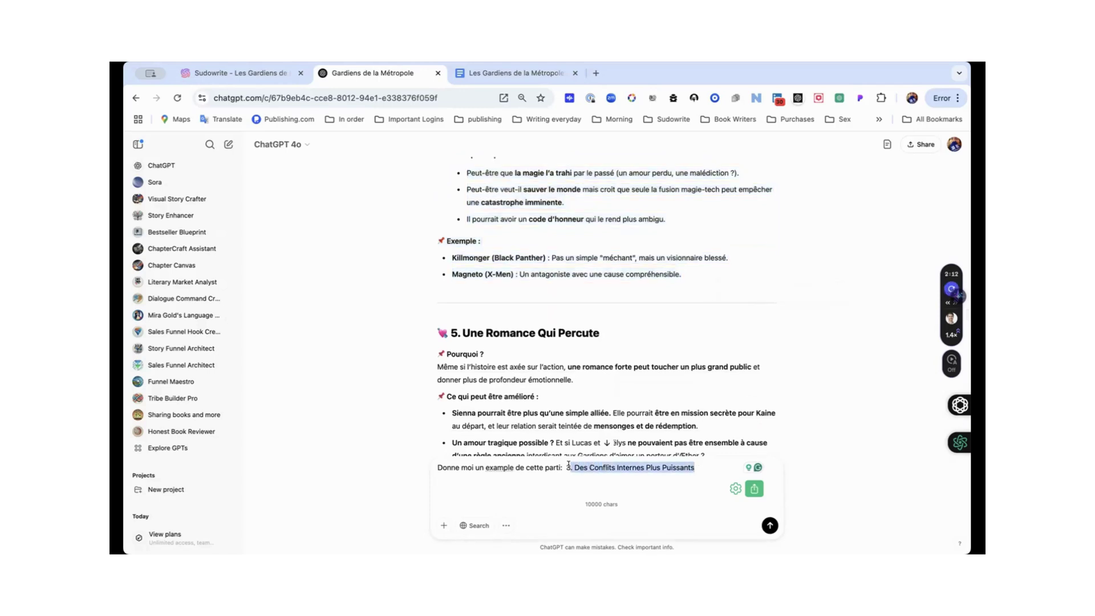
pyautogui.press('super+v')
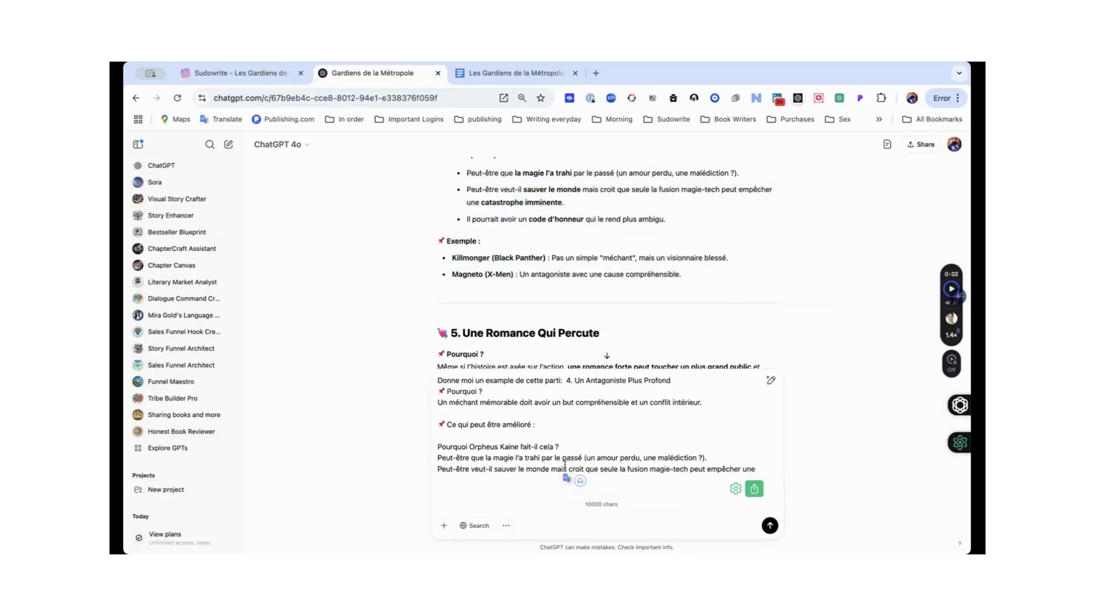
pyautogui.press('super+z')
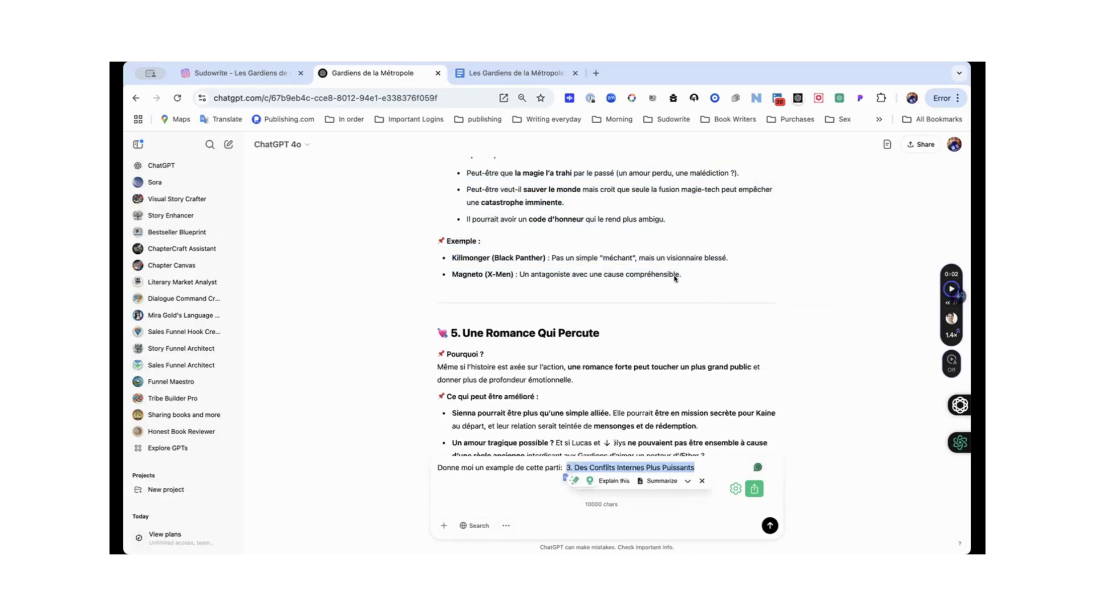
# - Replace the draft's topic with the copied heading "4. Un Antagoniste Plus Profond" and send the prompt
pyautogui.scroll(5, 675, 274)
pyautogui.scroll(3, 673, 271)
pyautogui.scroll(-5, 673, 271)
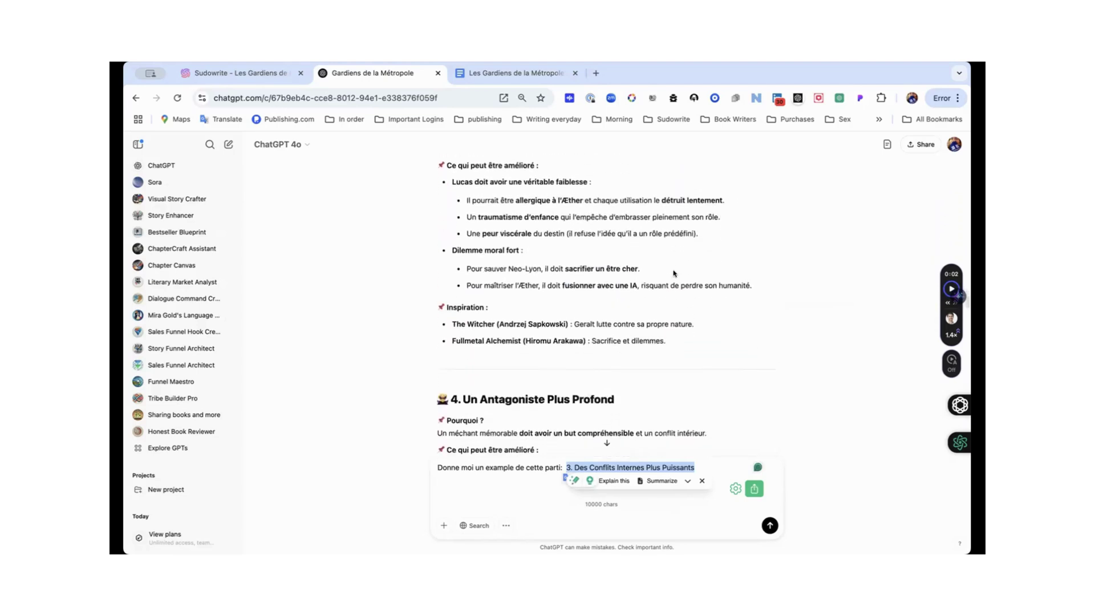
pyautogui.scroll(-2, 673, 271)
pyautogui.moveTo(616, 314); pyautogui.dragTo(449, 311)
pyautogui.press('super+c')
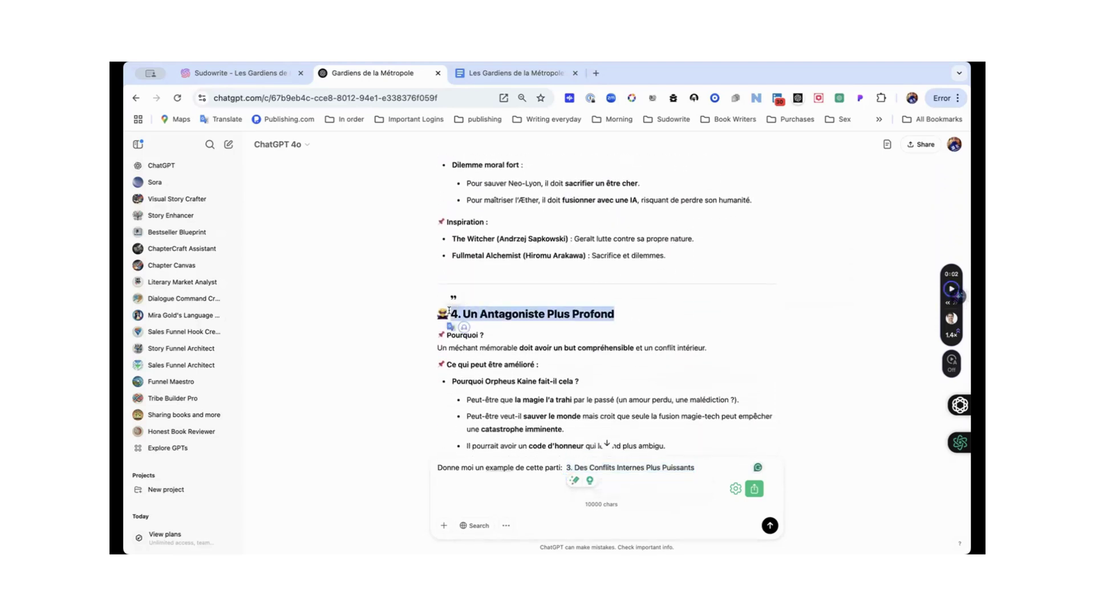
pyautogui.moveTo(696, 468); pyautogui.dragTo(563, 466)
pyautogui.press('super+v')
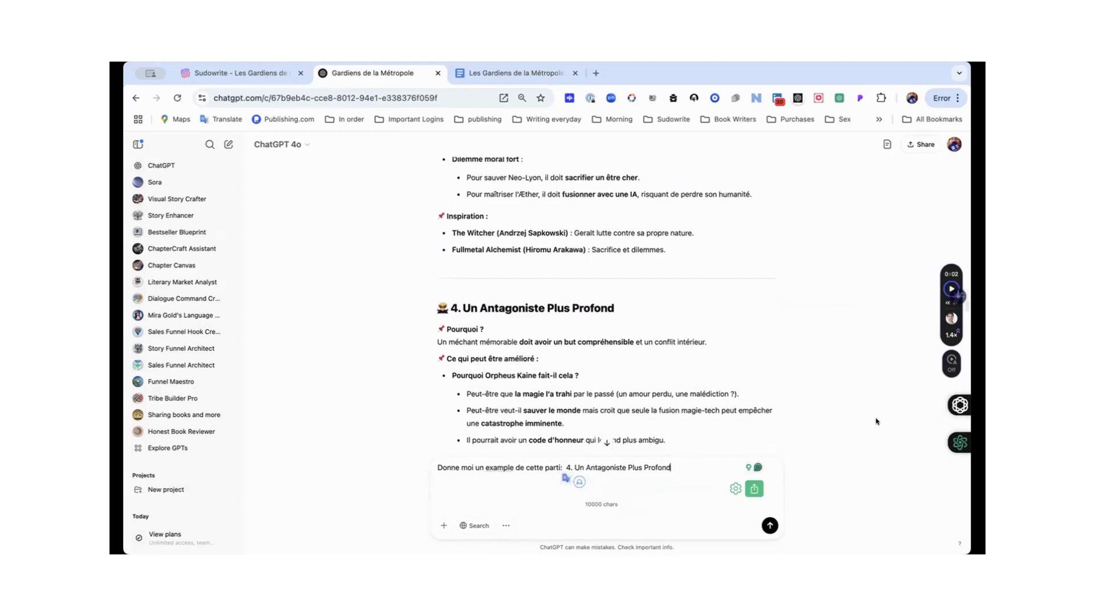
pyautogui.scroll(-3, 741, 399)
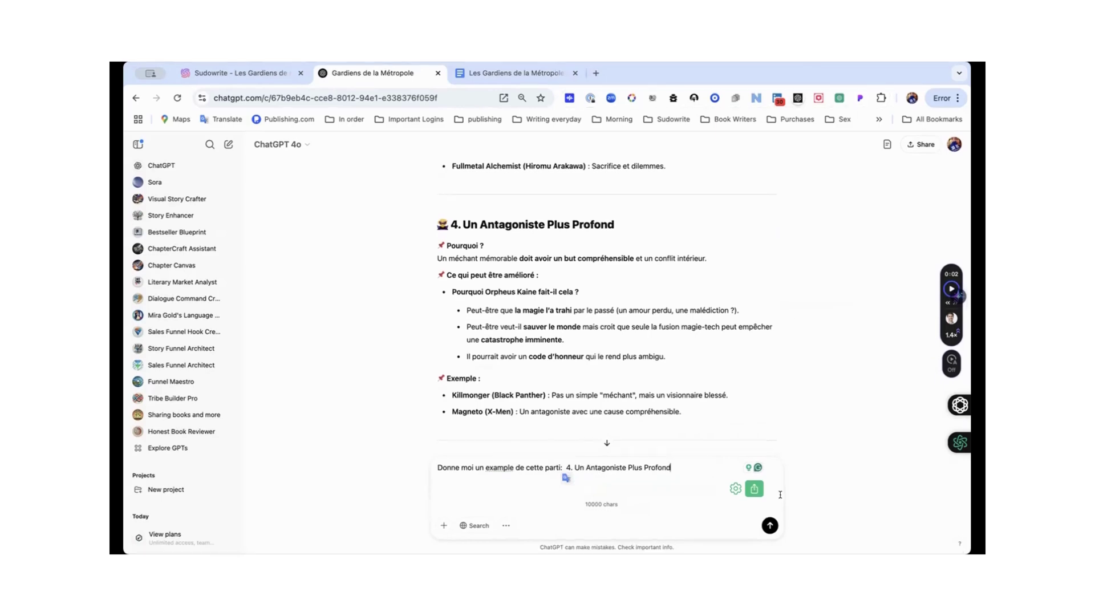
pyautogui.click(769, 525)
# - Copy the internal conflict example, including "Pourquoi ce conflit interne fonctionne ?", from ChatGPT to the end of the Google Docs document
pyautogui.scroll(15, 718, 331)
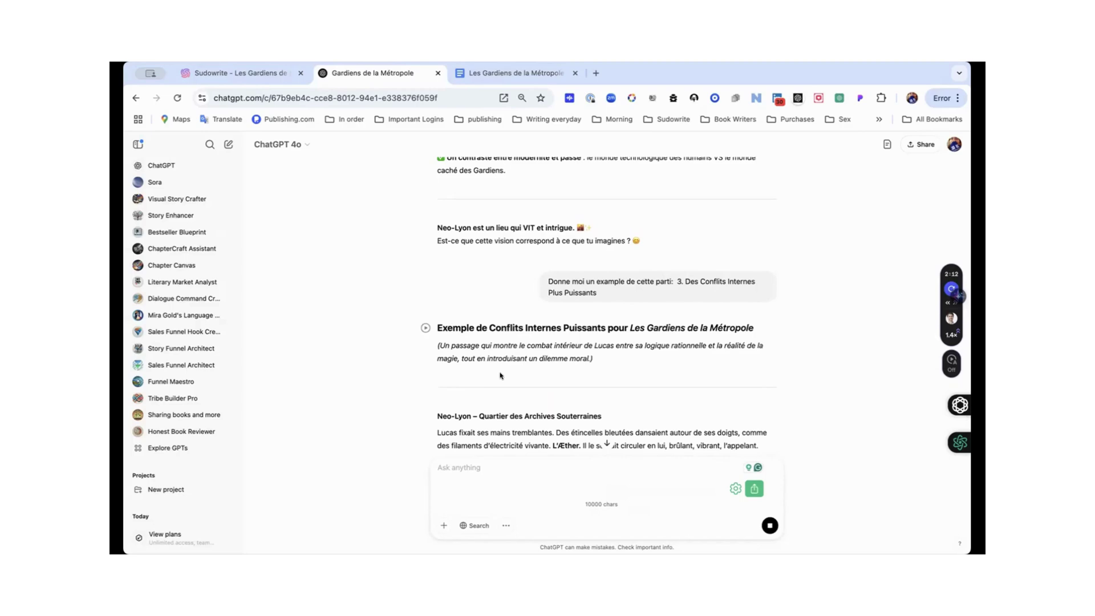
pyautogui.scroll(-1, 500, 375)
pyautogui.moveTo(434, 279); pyautogui.dragTo(542, 380)
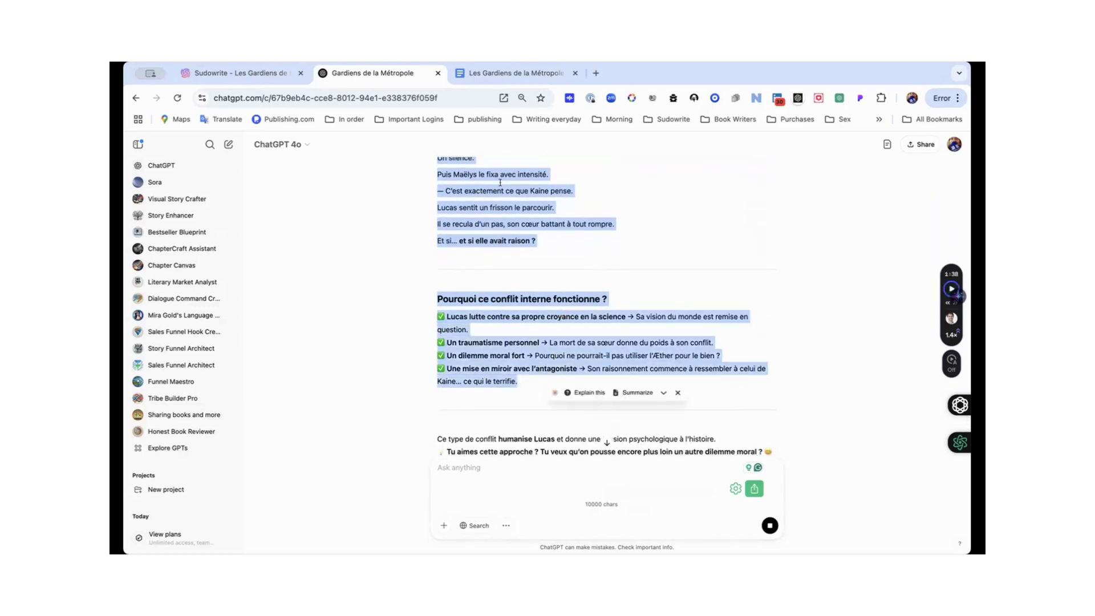
pyautogui.click(514, 73)
pyautogui.scroll(-2, 508, 355)
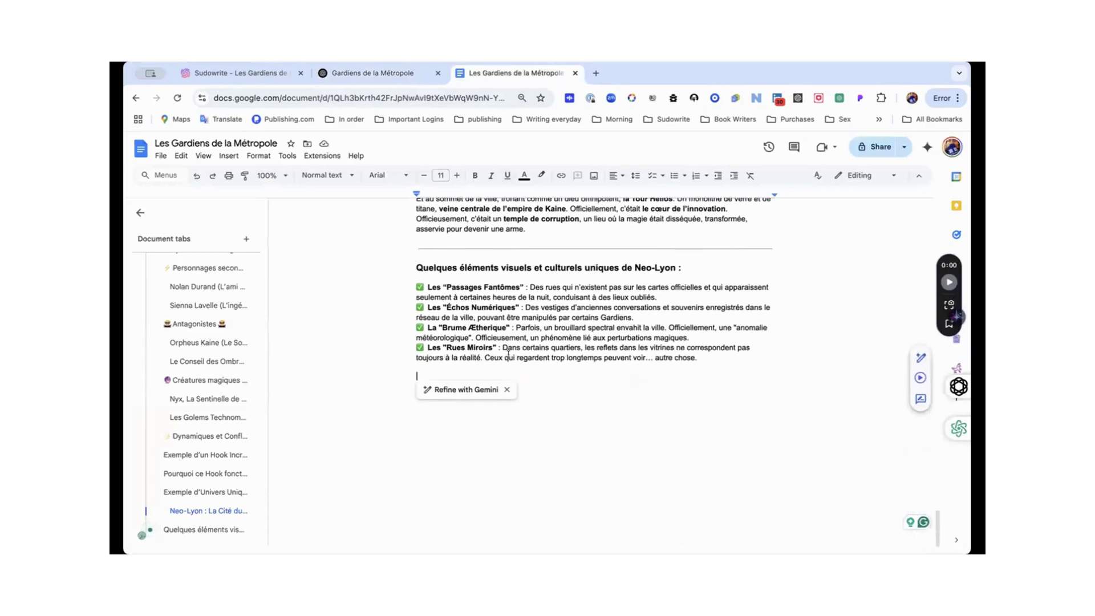
pyautogui.hotkey('ctrl', 'v')
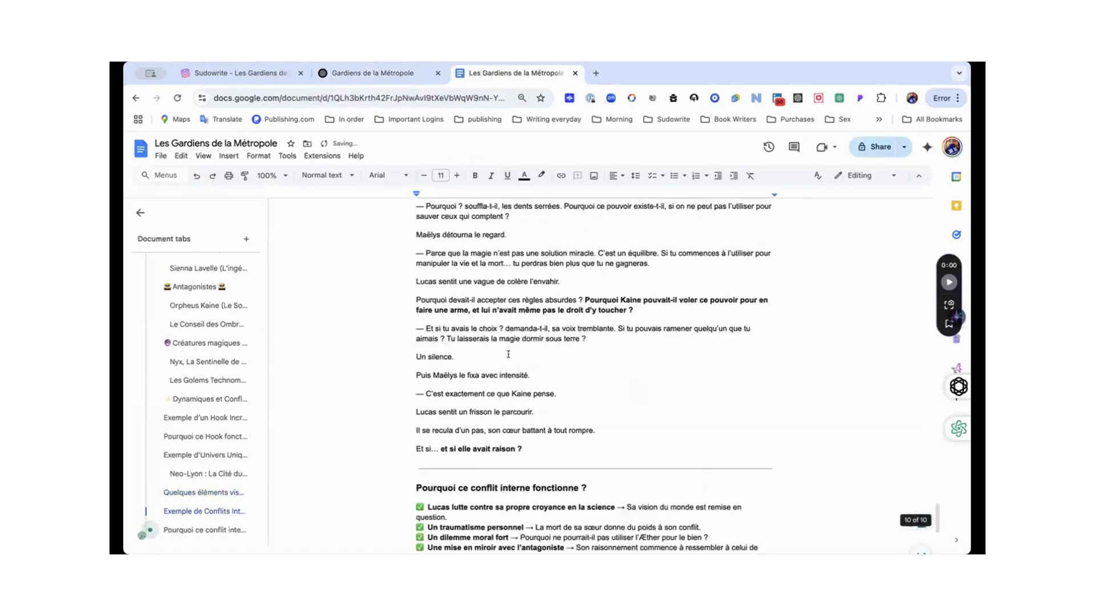
# - Review the hook, Neo-Lyon universe and internal conflict sections collected in the document
pyautogui.scroll(20, 508, 354)
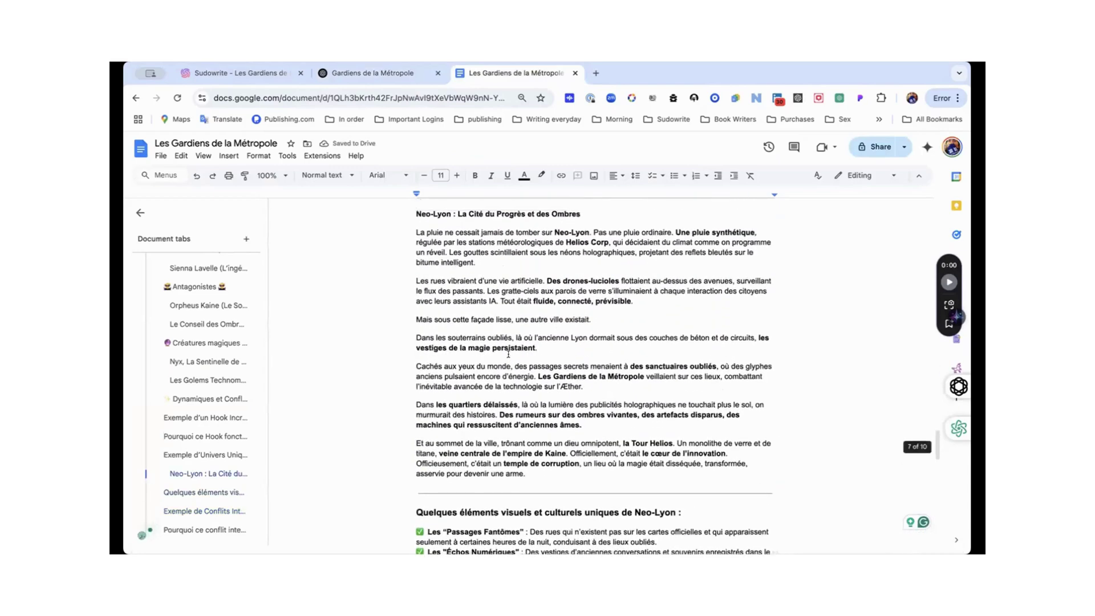
pyautogui.scroll(7, 508, 355)
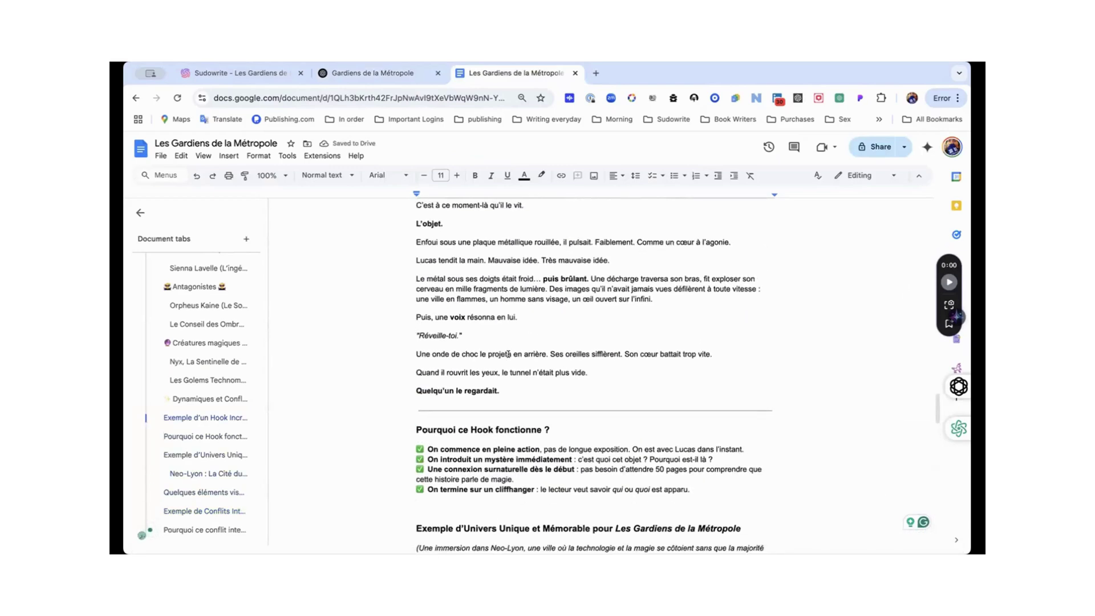
pyautogui.scroll(-8, 508, 354)
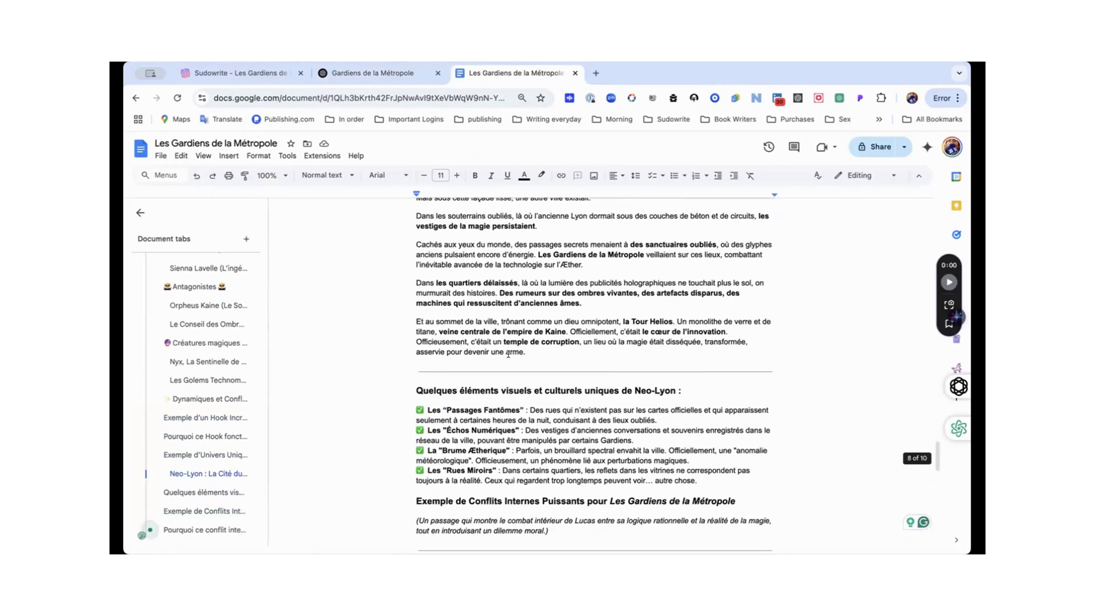
pyautogui.scroll(-4, 508, 355)
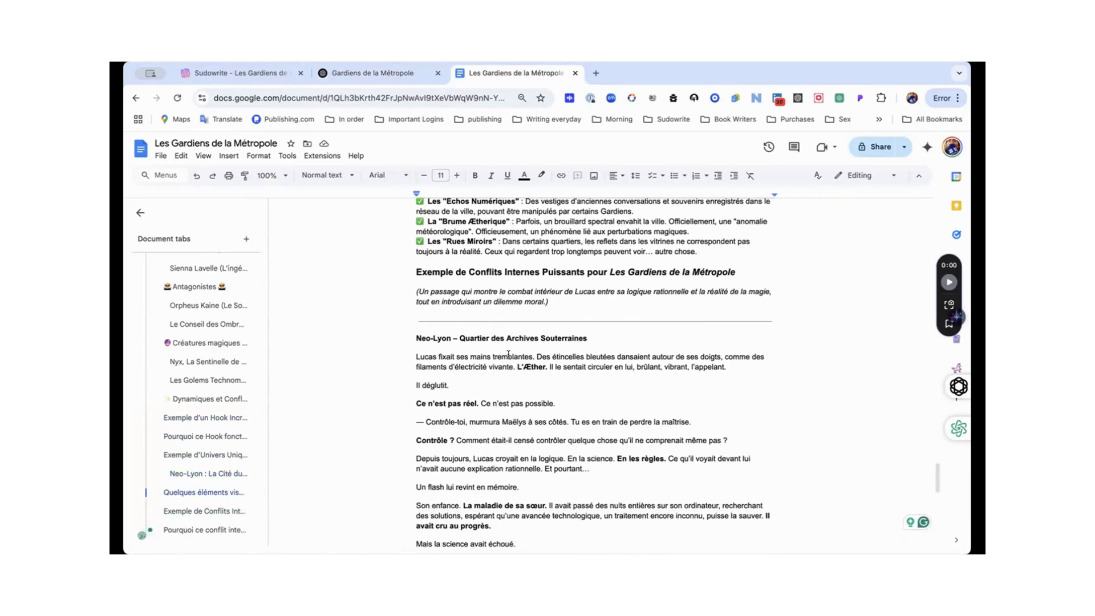
pyautogui.scroll(-12, 508, 354)
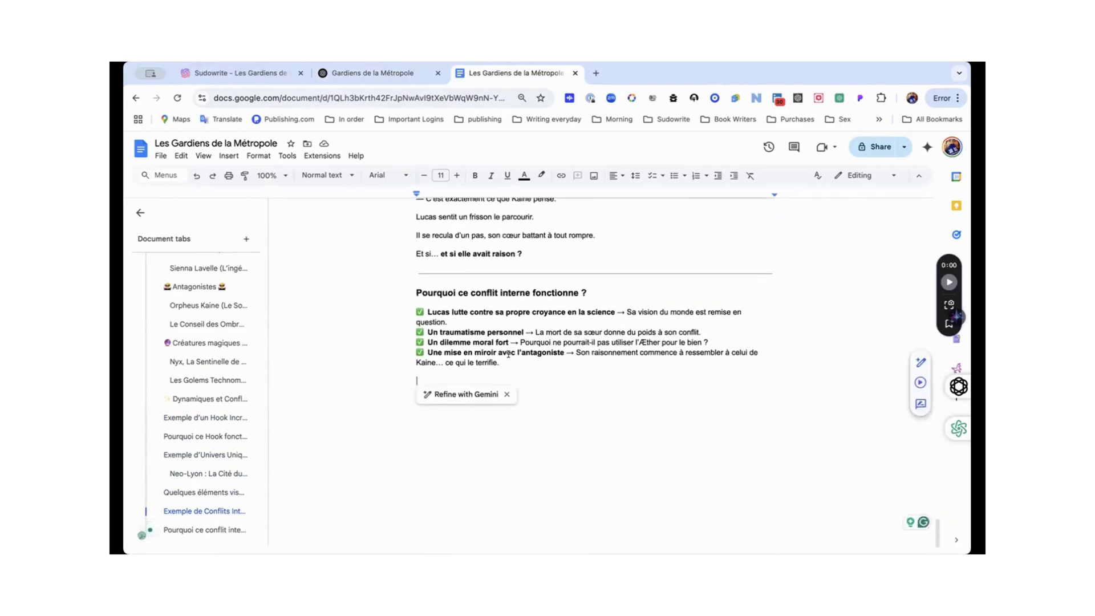
# - Switch to ChatGPT and read through the generated antagonist example, from its opening scene to the explanation of Kaine's conflict
pyautogui.click(334, 75)
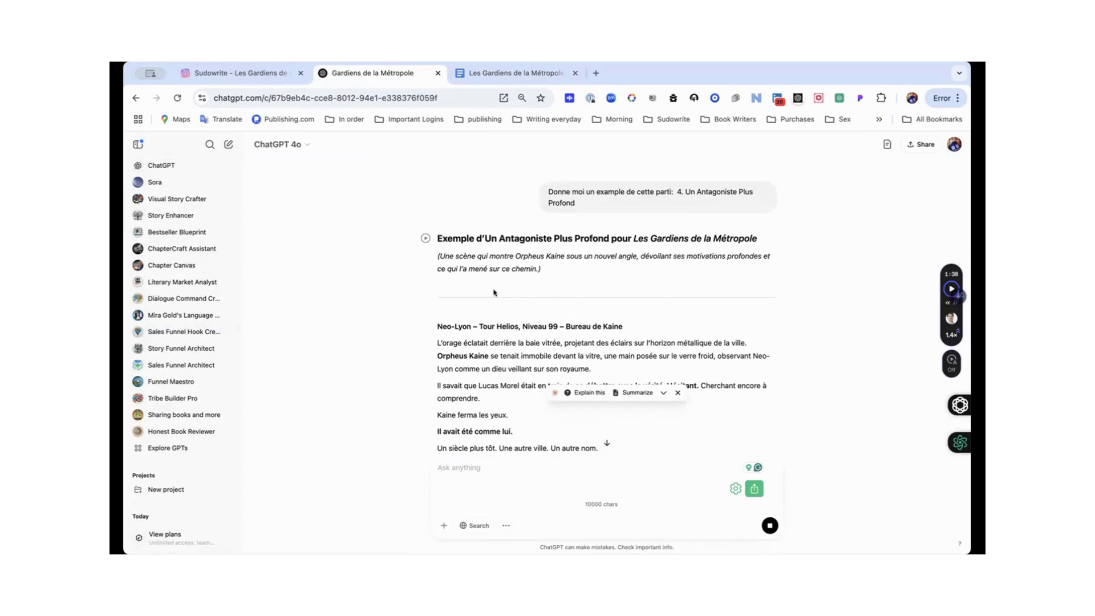
pyautogui.scroll(-1, 711, 261)
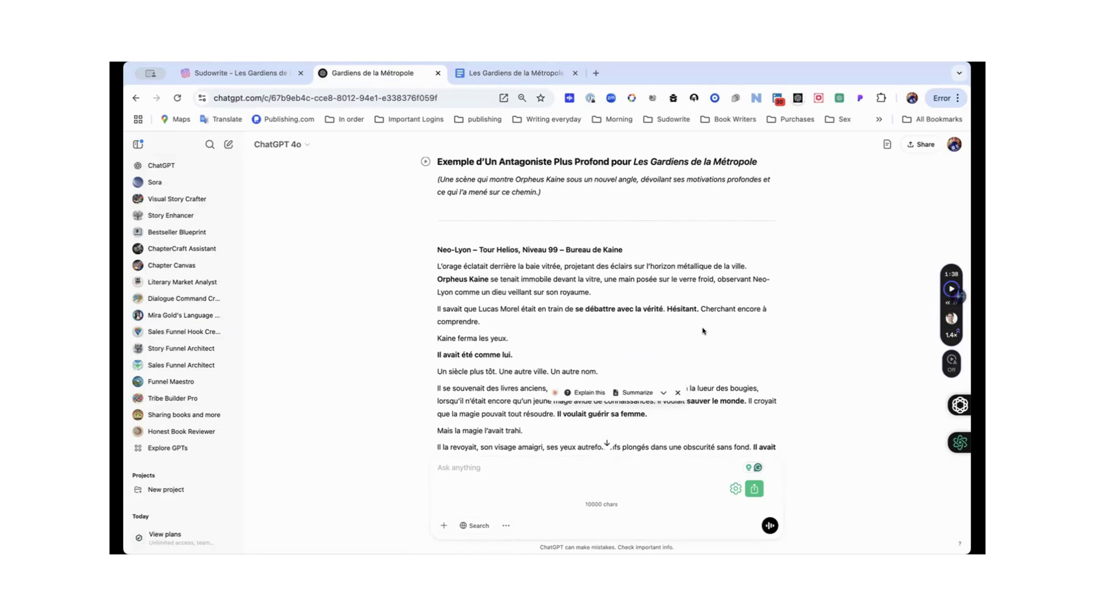
pyautogui.scroll(-2, 703, 330)
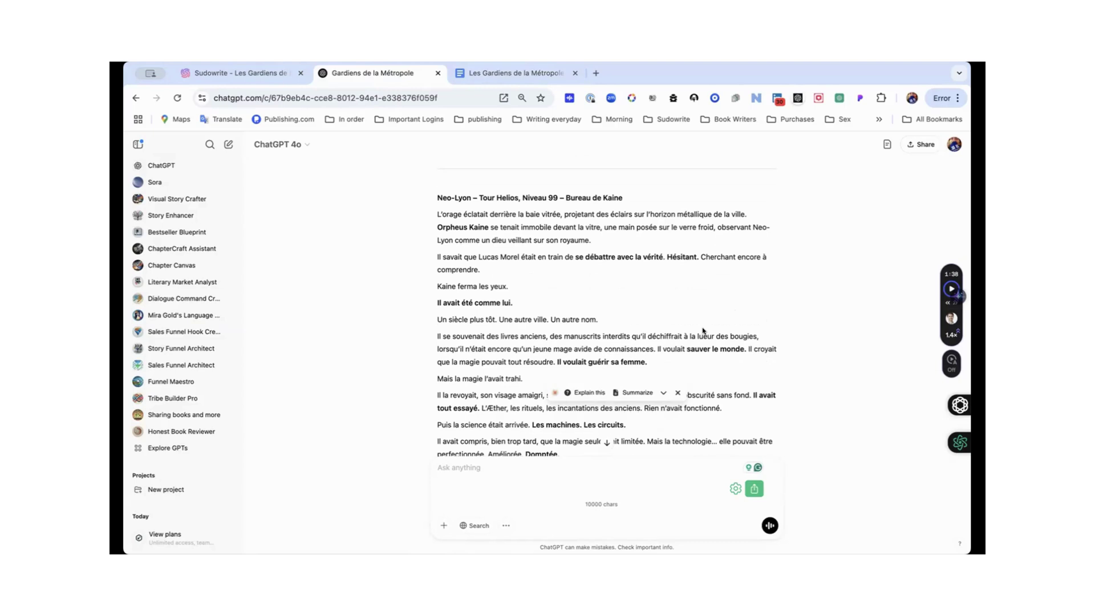
pyautogui.scroll(-2, 703, 331)
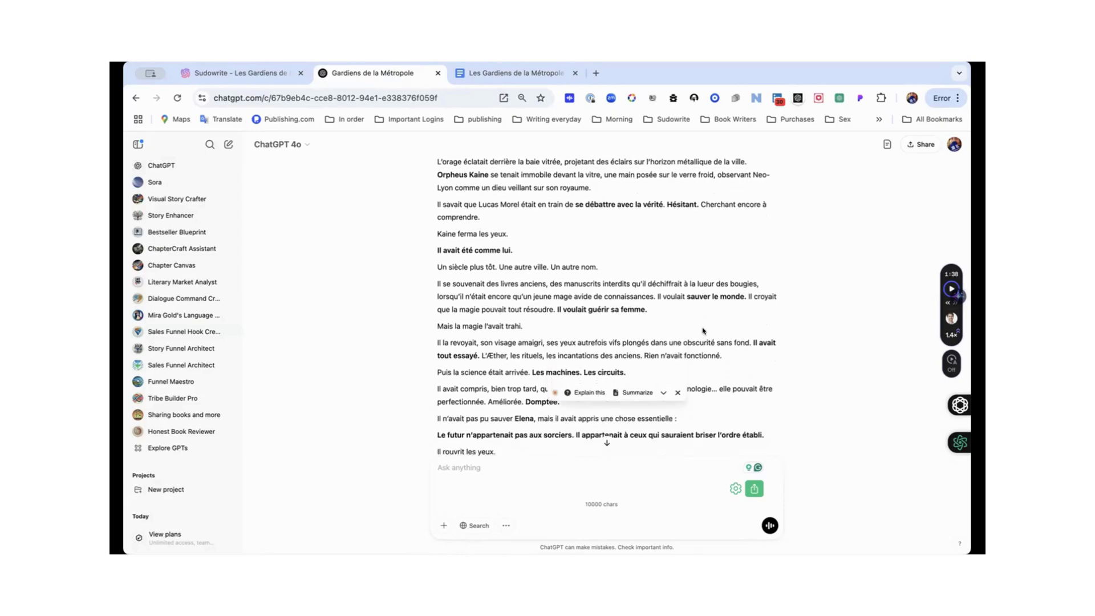
pyautogui.scroll(-2, 702, 331)
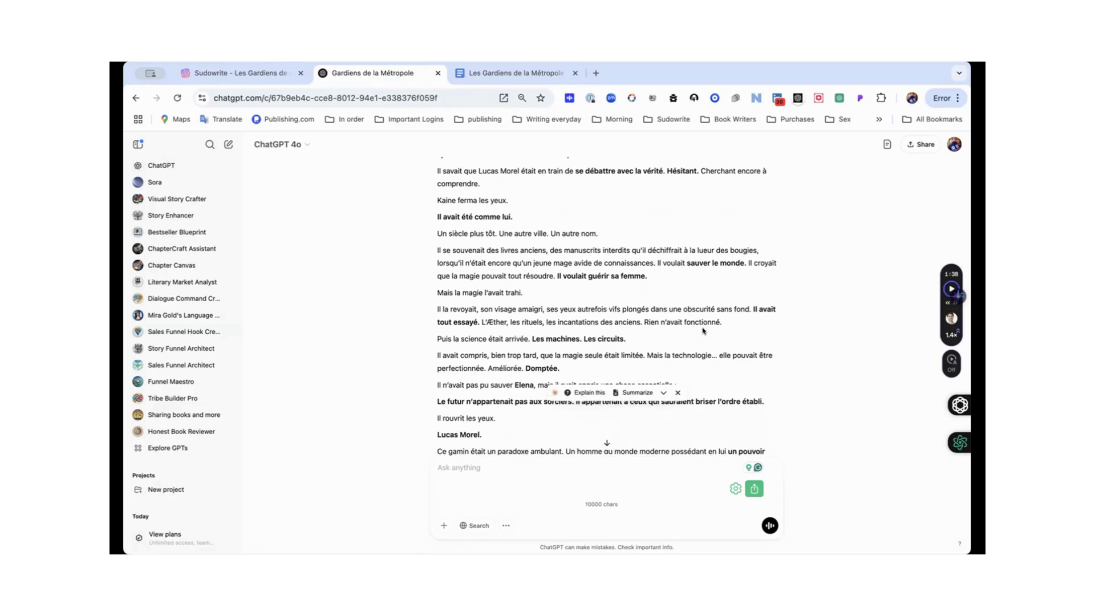
pyautogui.scroll(3, 703, 331)
pyautogui.scroll(-10, 702, 329)
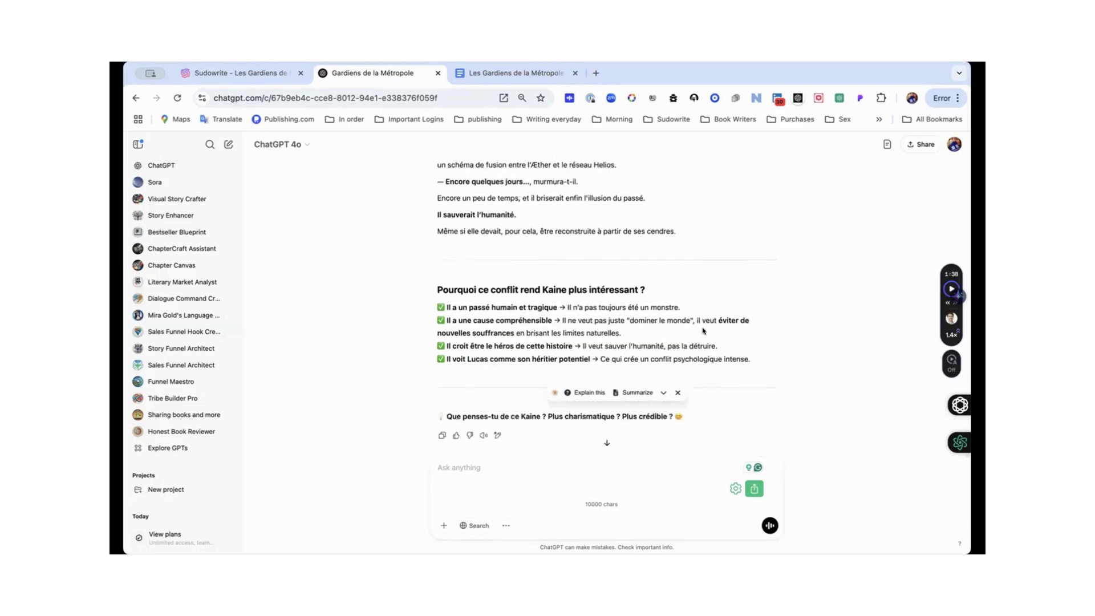
pyautogui.scroll(15, 703, 328)
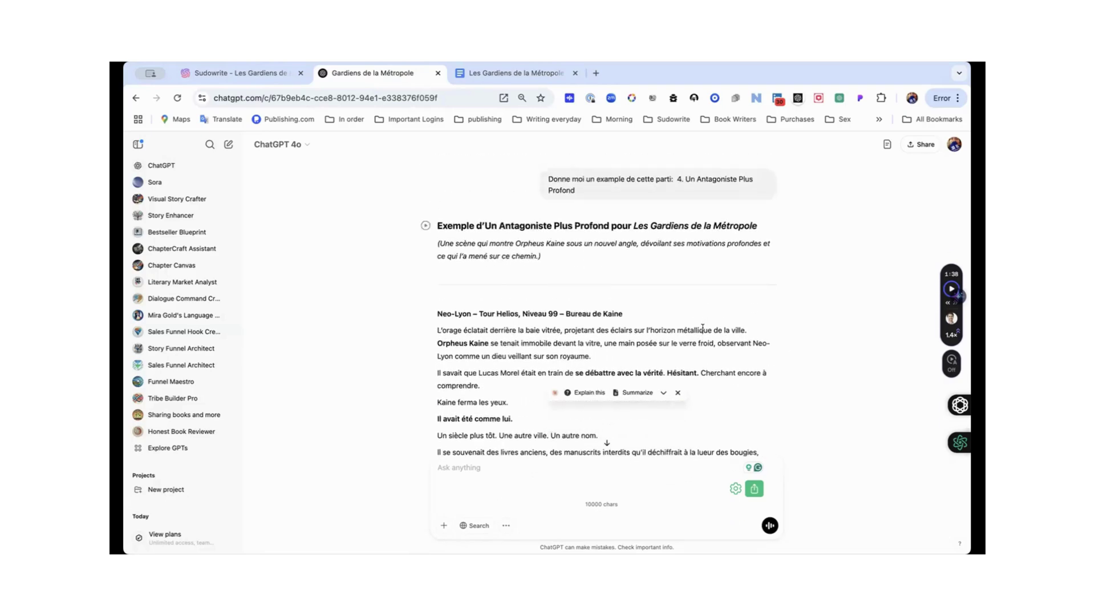
# - Copy the antagonist example, including "Pourquoi ce conflit rend Kaine plus intéressant ?", to the end of the Google Docs document
pyautogui.moveTo(438, 228); pyautogui.dragTo(636, 355)
pyautogui.scroll(-15, 567, 421)
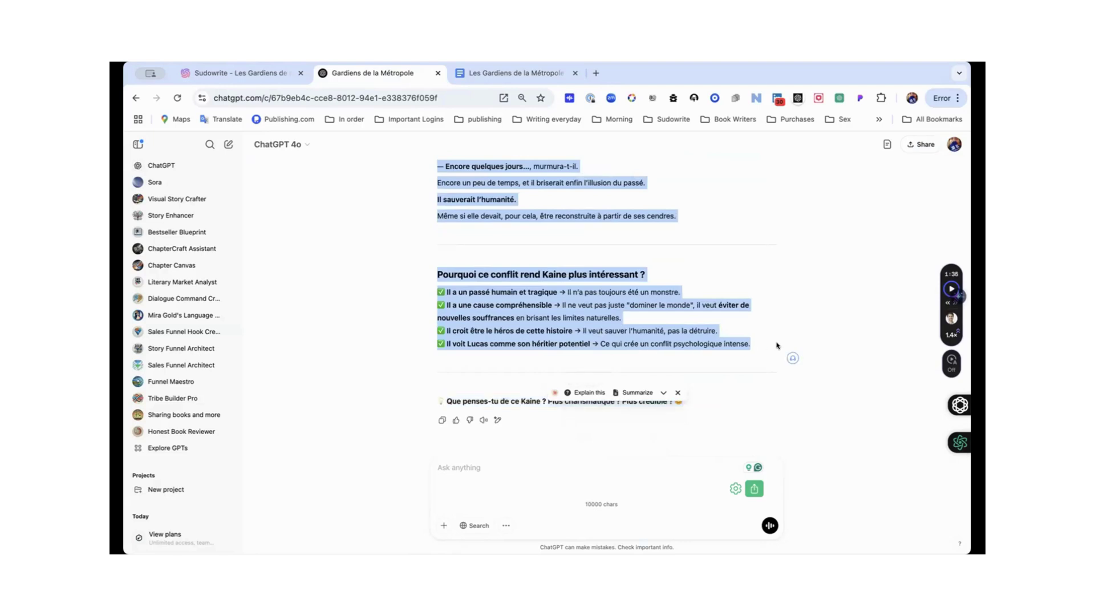
pyautogui.click(476, 74)
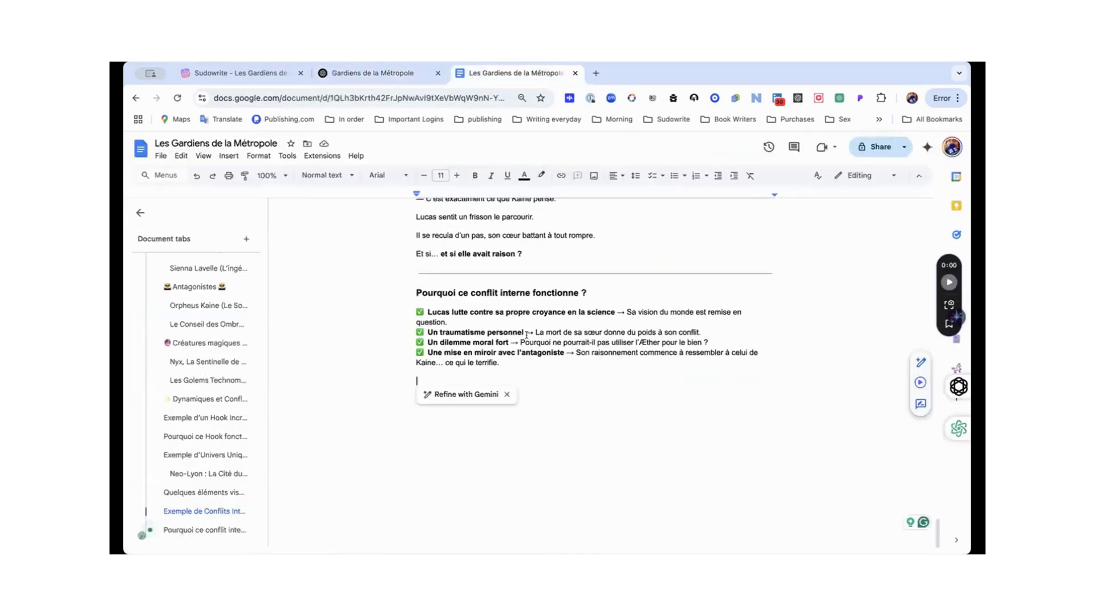
pyautogui.press('super+v')
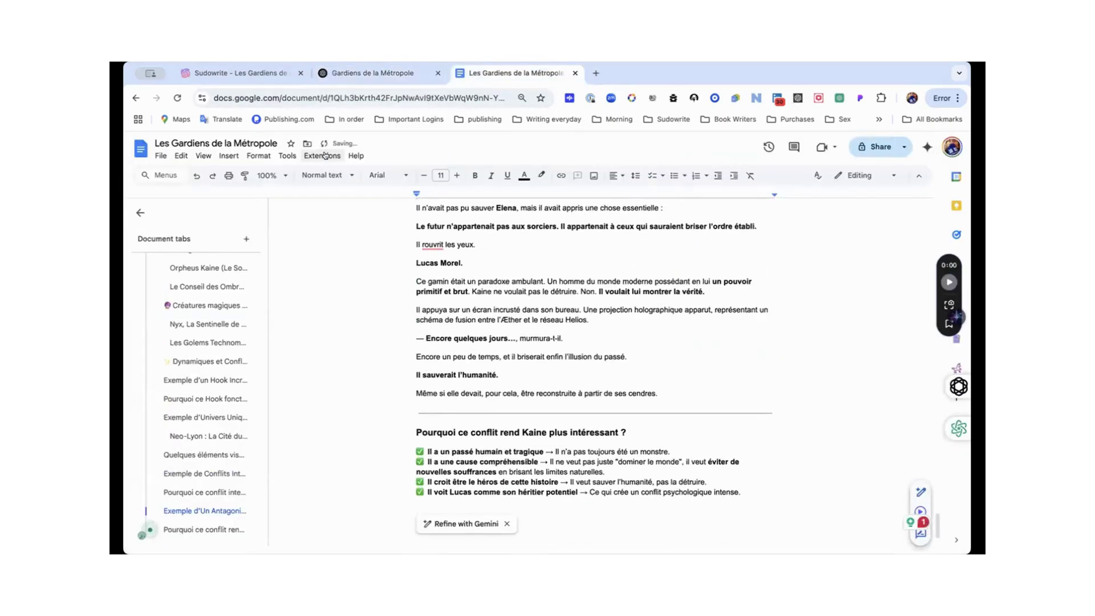
# - Switch to ChatGPT and copy the earlier prompt "Donne moi un example de cette parti: 4. Un Antagoniste Plus Profond" into the message box
pyautogui.click(326, 74)
pyautogui.scroll(5, 497, 288)
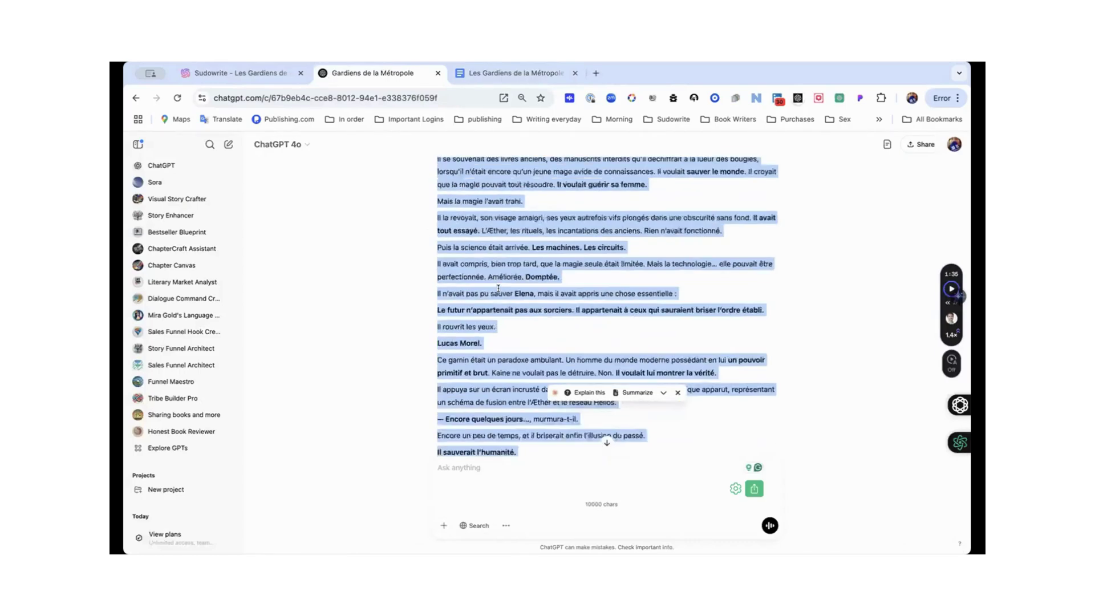
pyautogui.scroll(10, 498, 288)
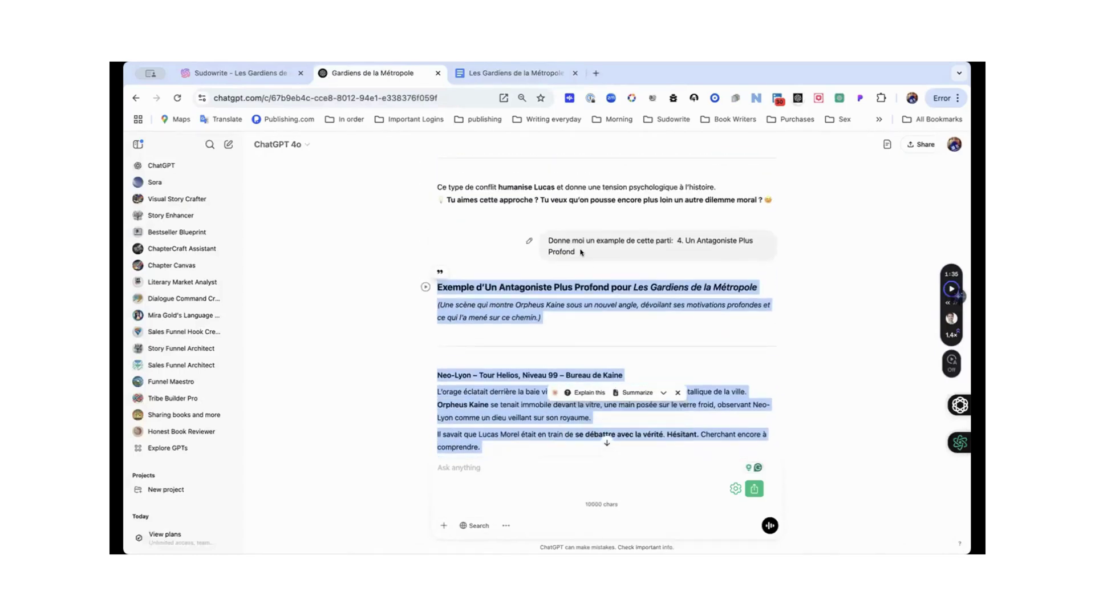
pyautogui.moveTo(581, 252); pyautogui.dragTo(546, 238)
pyautogui.press('super+c')
pyautogui.click(488, 470)
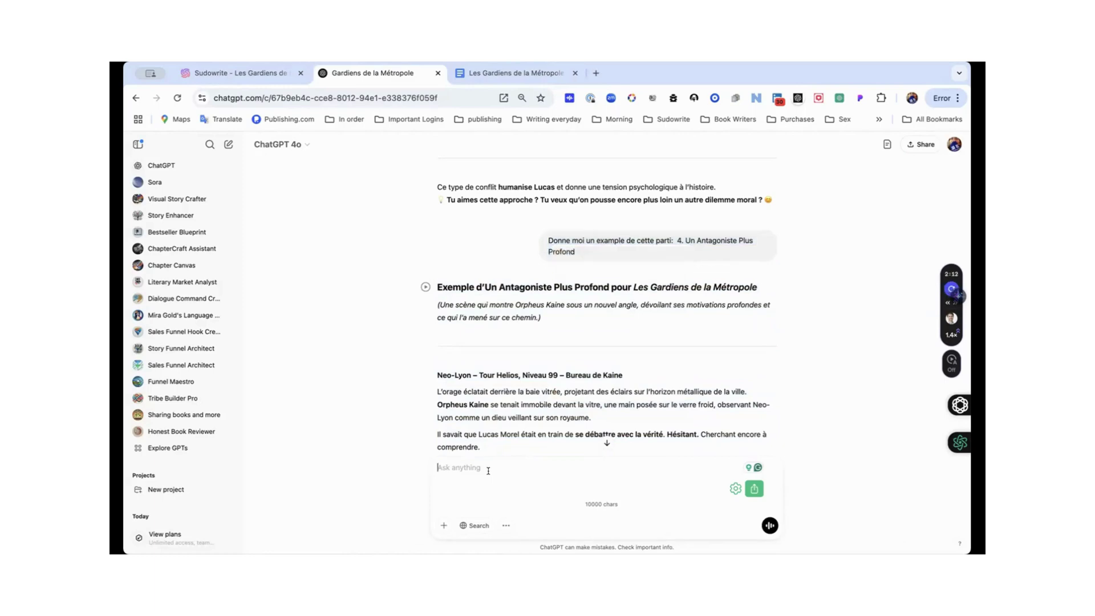
pyautogui.press('super+v')
# - Examine the improvement points in the ChatGPT conversation, especially 5. Une Romance Qui Percute, 6. Un Style D'écriture Plus Immersif and 7. Stratégie de Publication et Traduction
pyautogui.scroll(10, 509, 385)
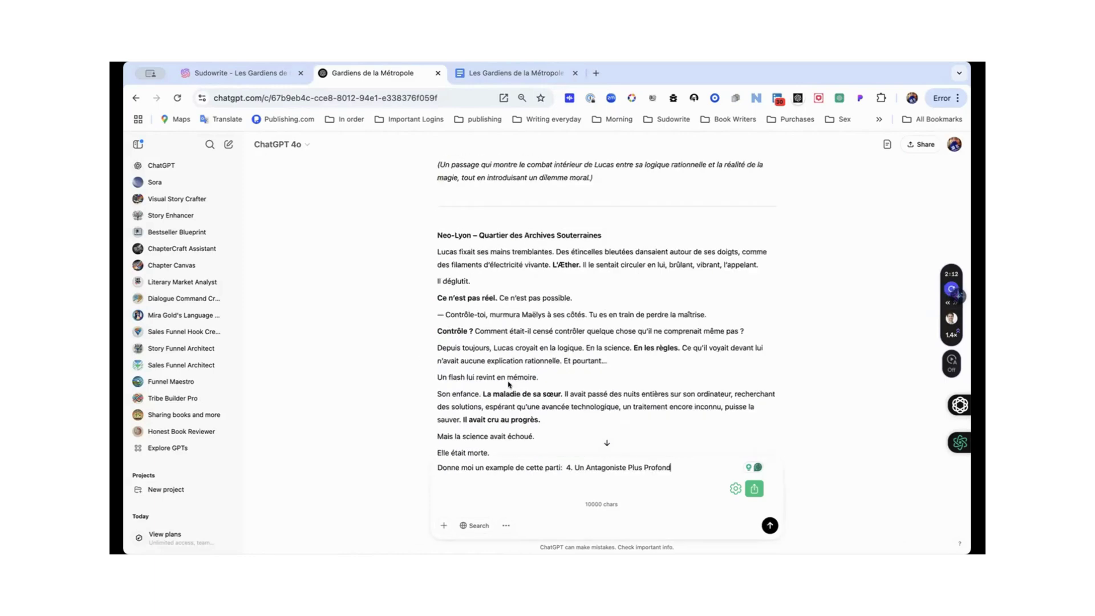
pyautogui.scroll(10, 509, 385)
pyautogui.scroll(-10, 510, 385)
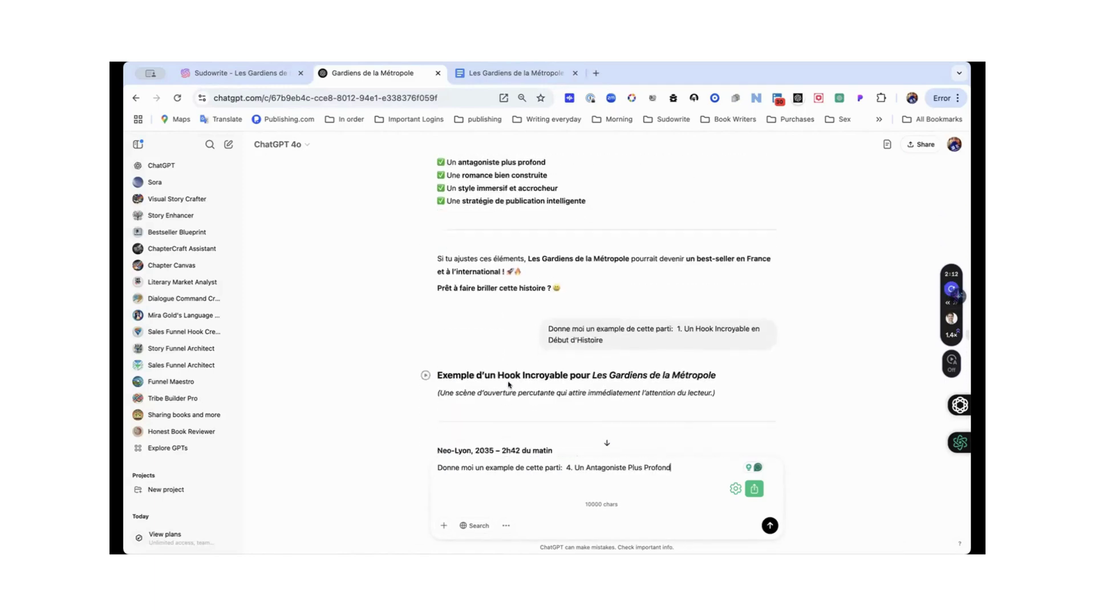
pyautogui.scroll(15, 509, 385)
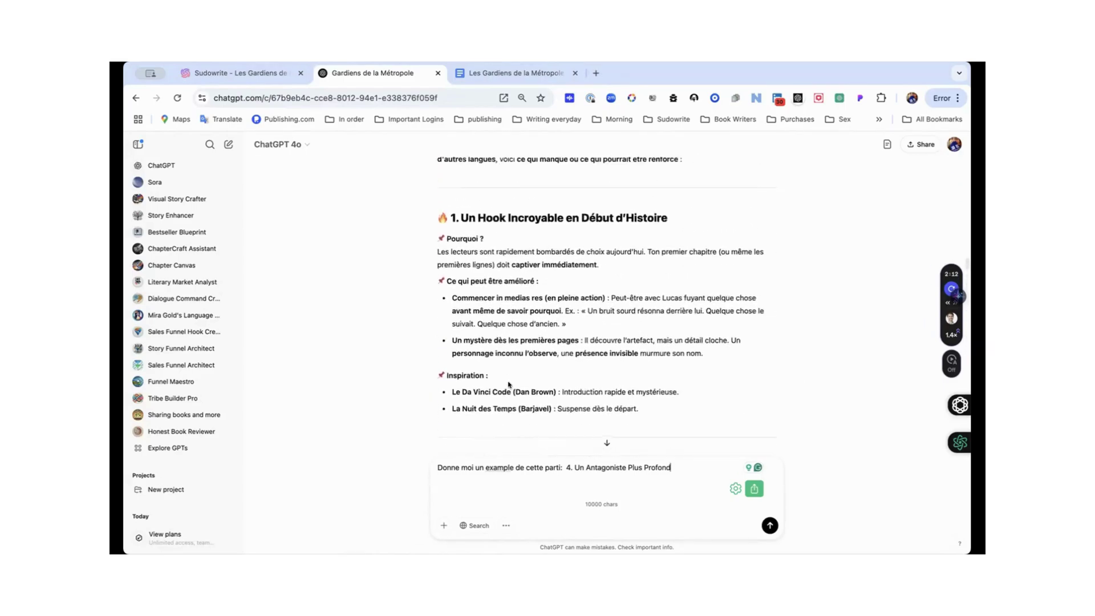
pyautogui.scroll(-5, 509, 385)
pyautogui.scroll(-15, 509, 385)
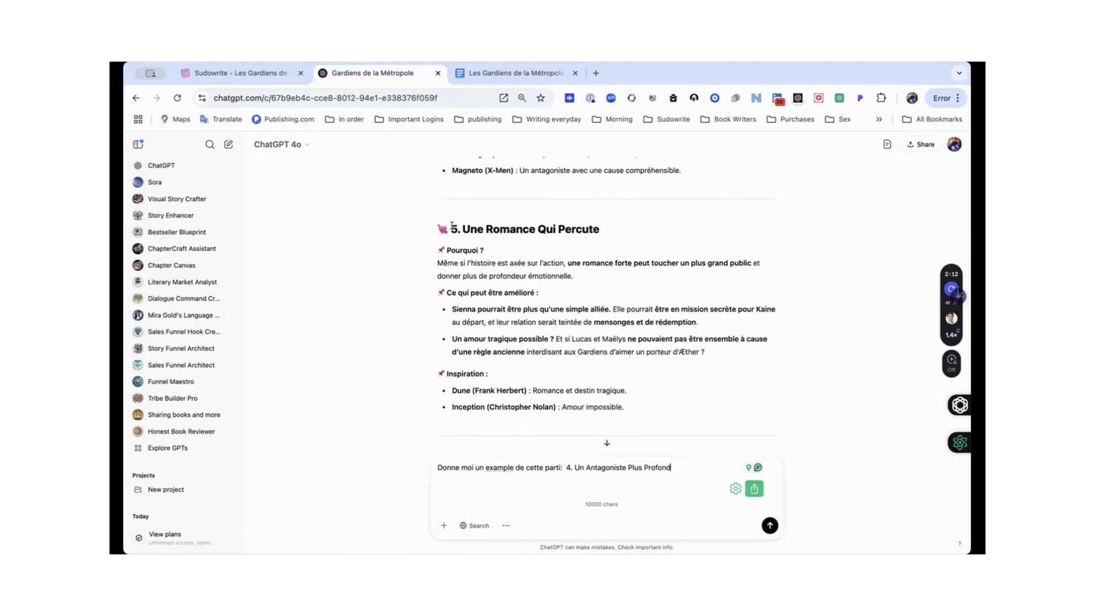
pyautogui.scroll(-3, 513, 273)
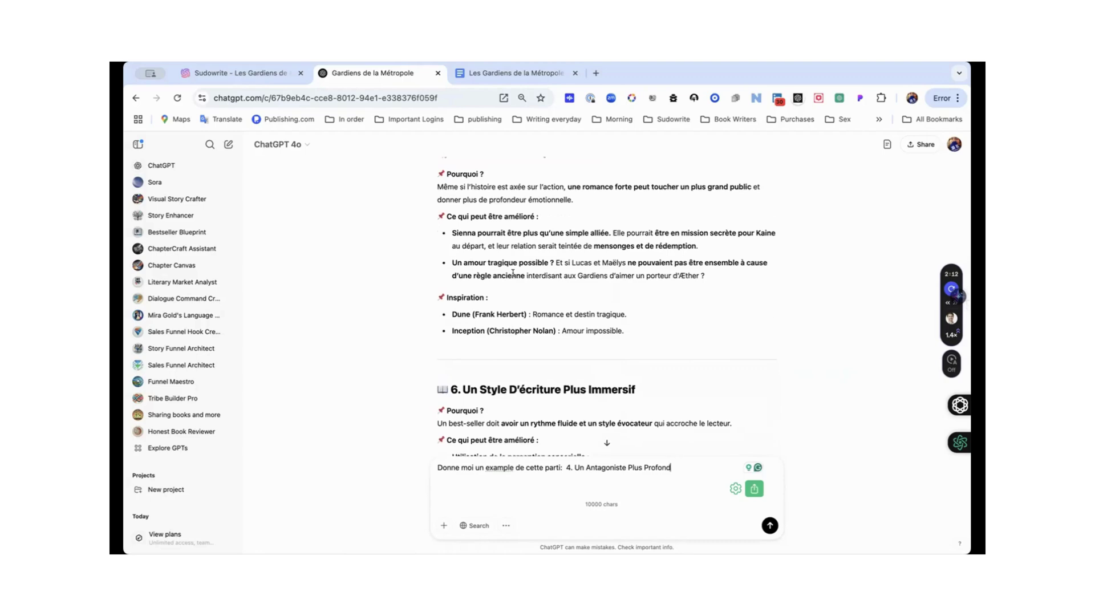
pyautogui.scroll(-3, 512, 273)
pyautogui.scroll(5, 513, 277)
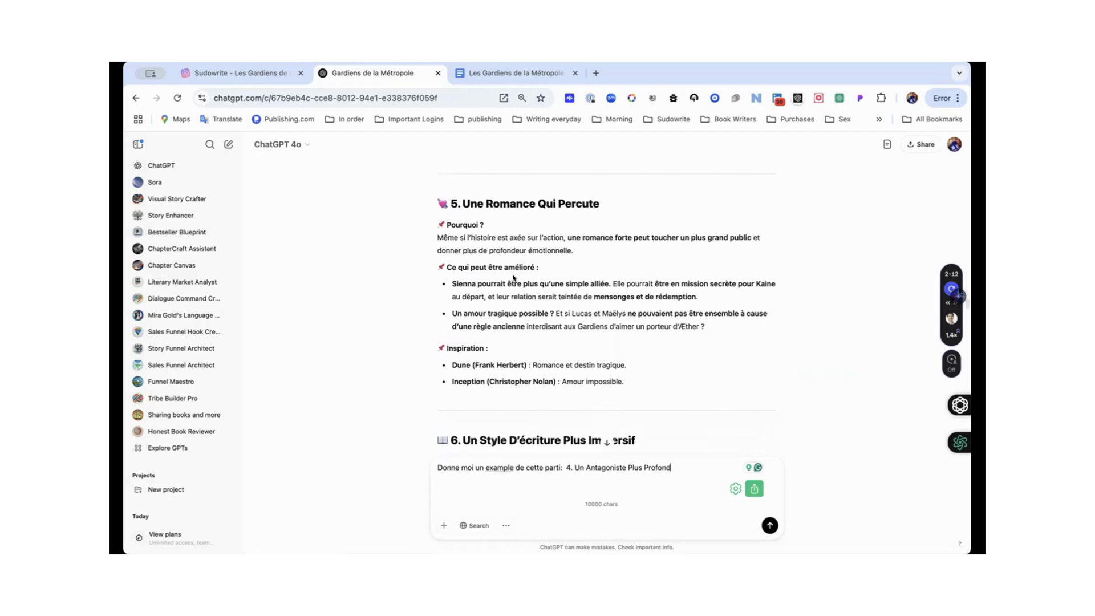
pyautogui.scroll(1, 513, 278)
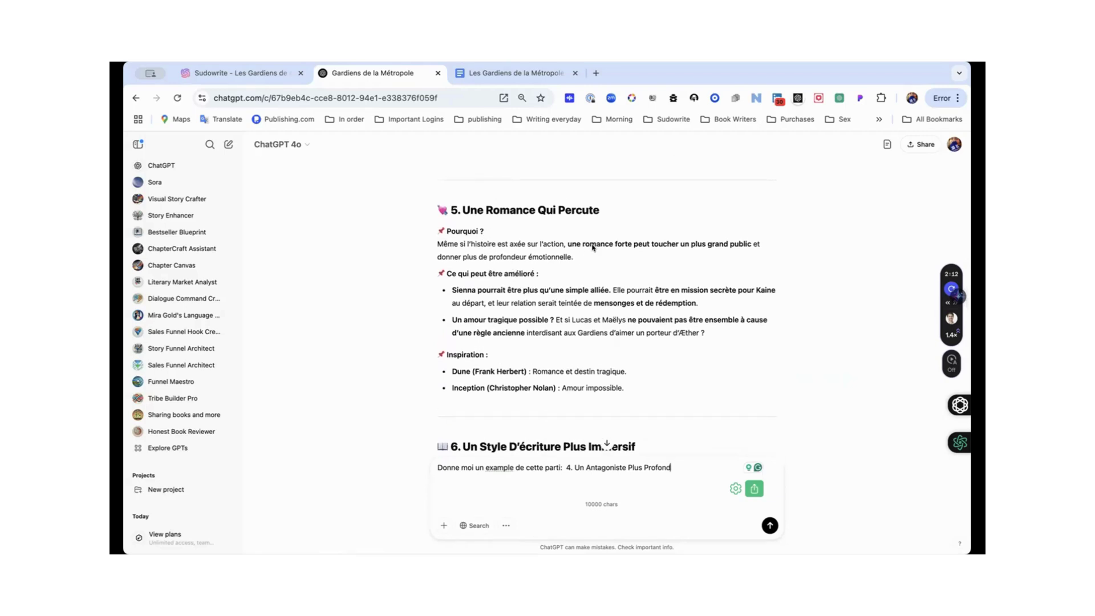
pyautogui.scroll(-5, 593, 247)
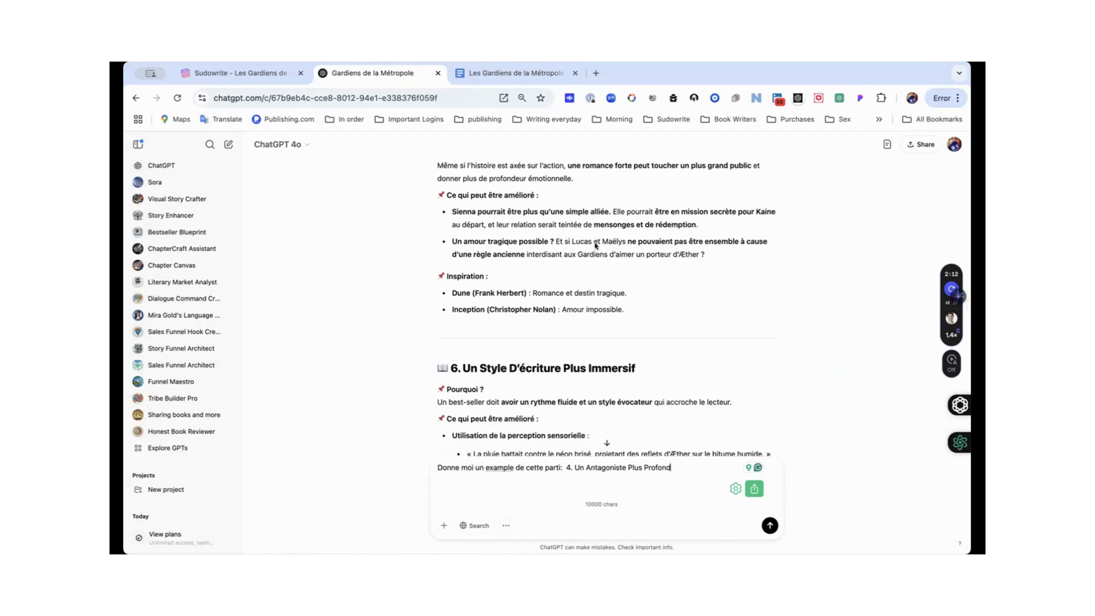
pyautogui.scroll(-10, 595, 247)
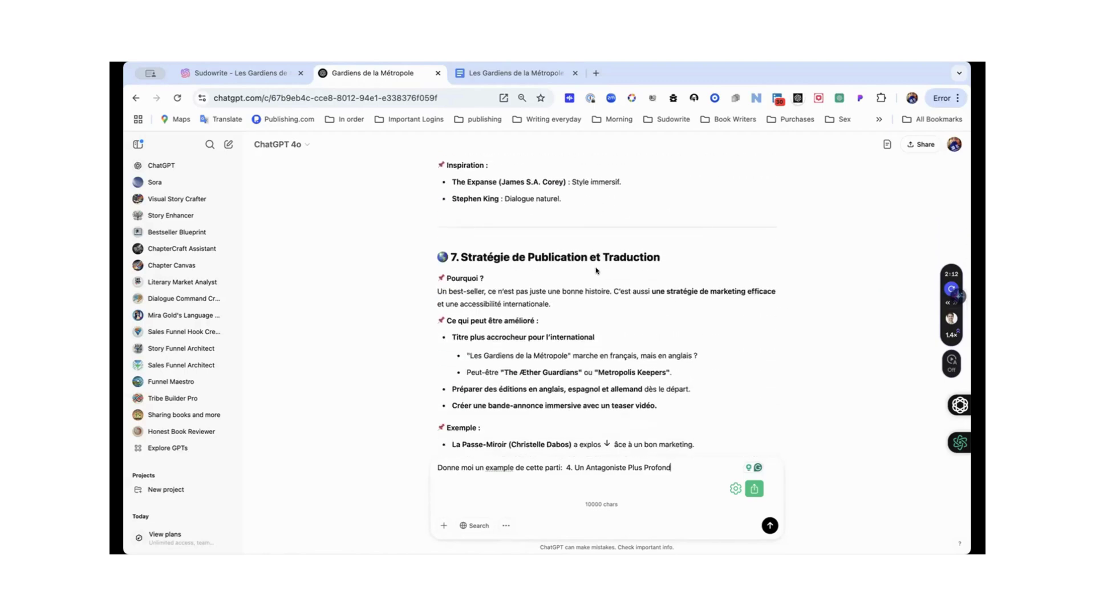
pyautogui.scroll(-15, 596, 270)
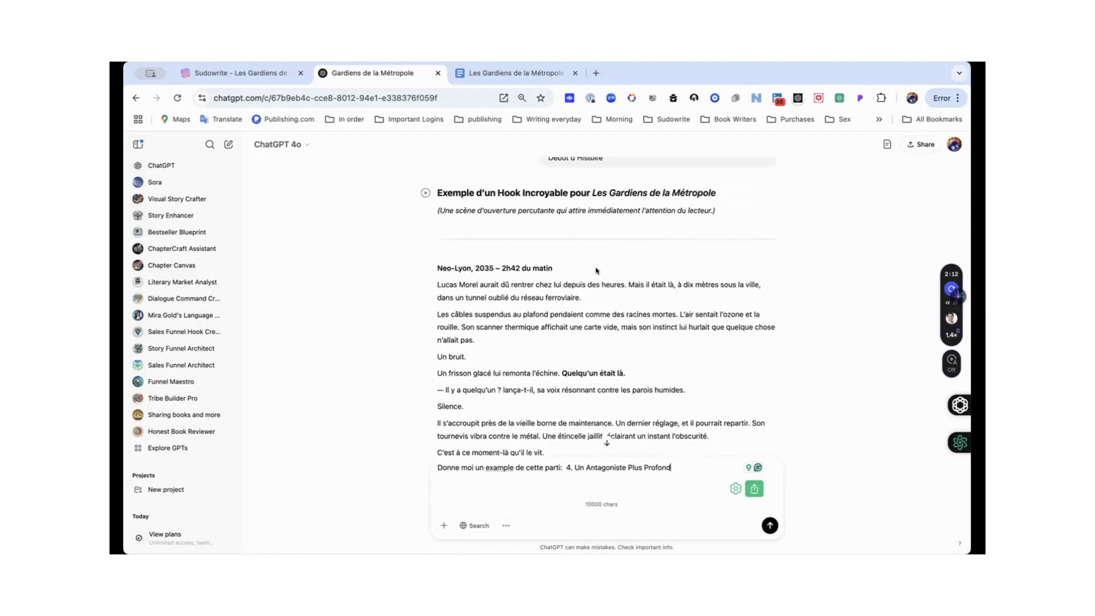
pyautogui.scroll(15, 596, 271)
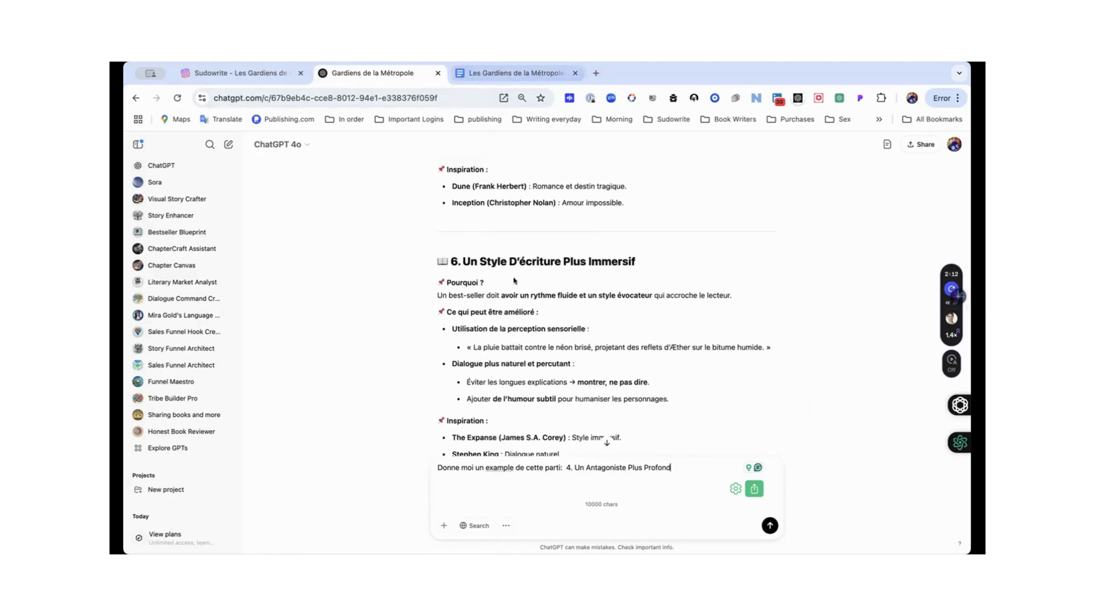
# - Switch to the Google Docs document, turn on the word count display while typing, and check its word and character counts
pyautogui.click(479, 73)
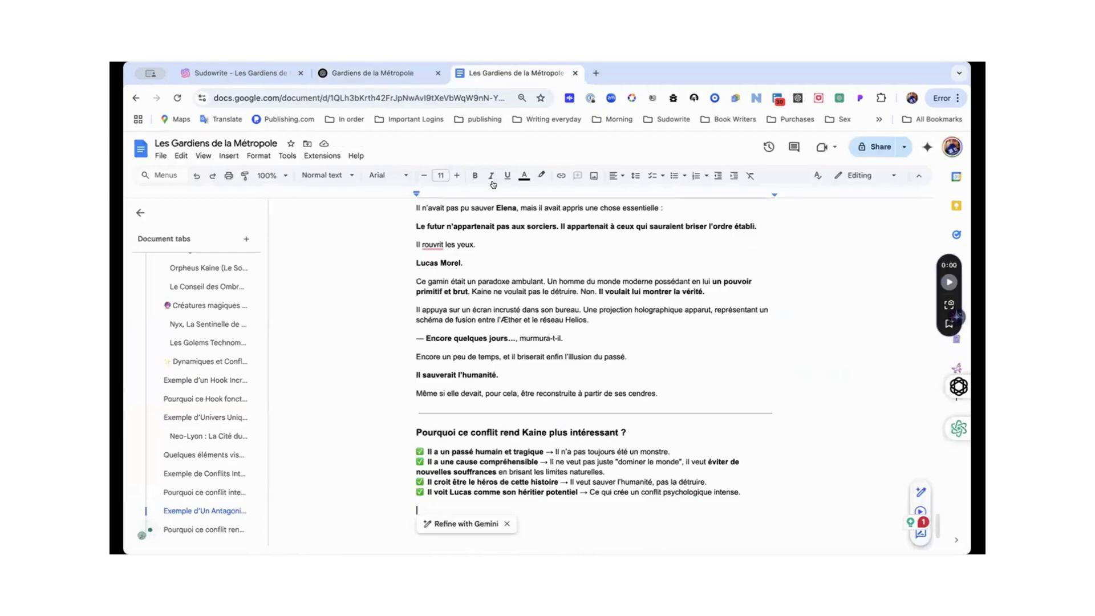
pyautogui.scroll(15, 504, 429)
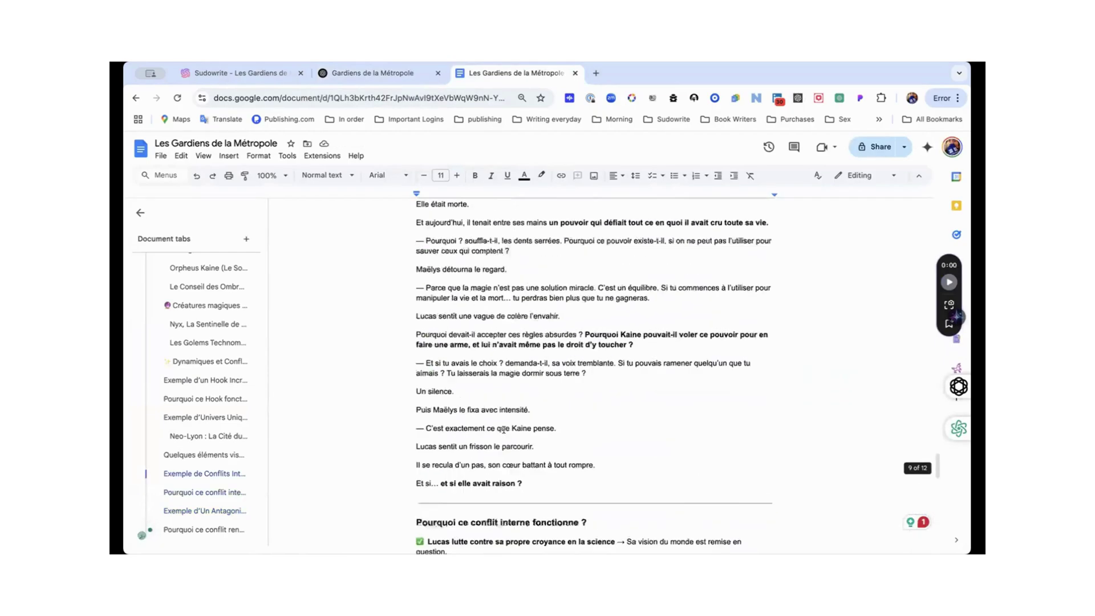
pyautogui.scroll(20, 503, 430)
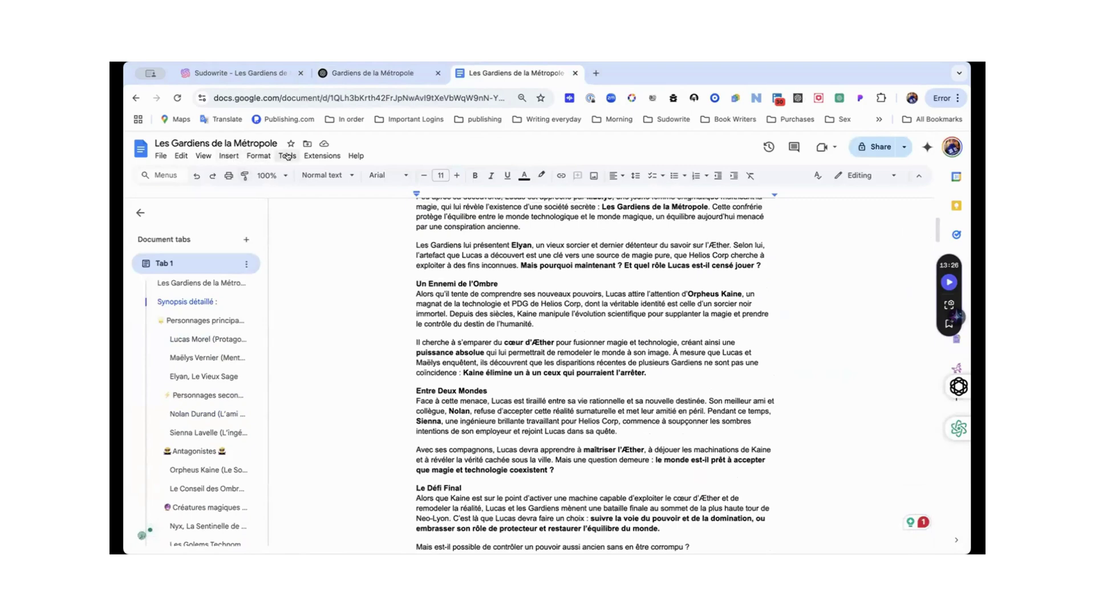
pyautogui.click(258, 156)
pyautogui.moveTo(227, 155)
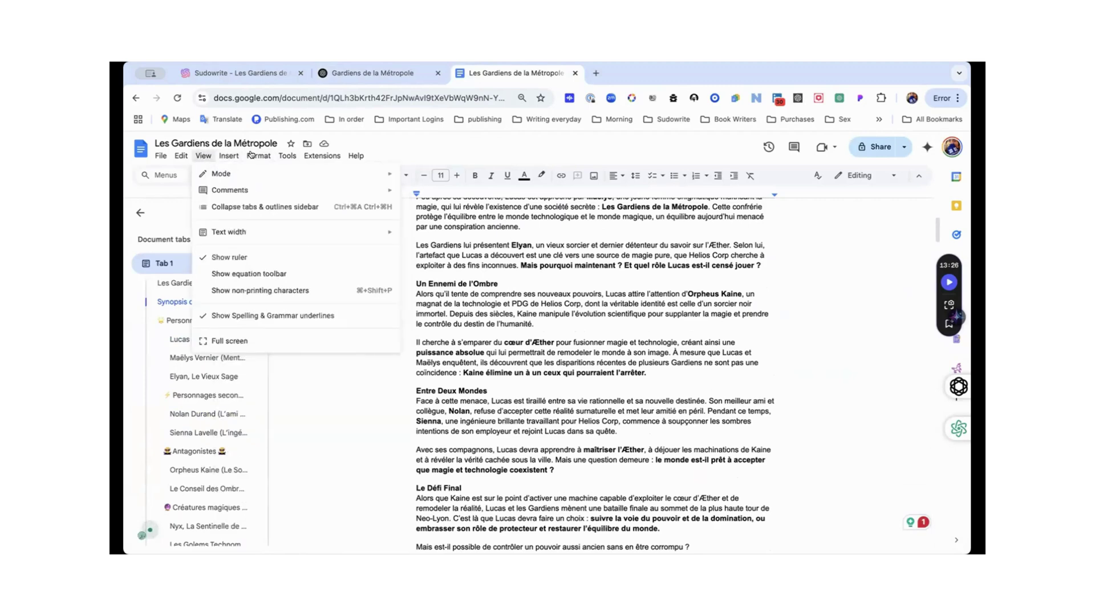
pyautogui.moveTo(317, 155)
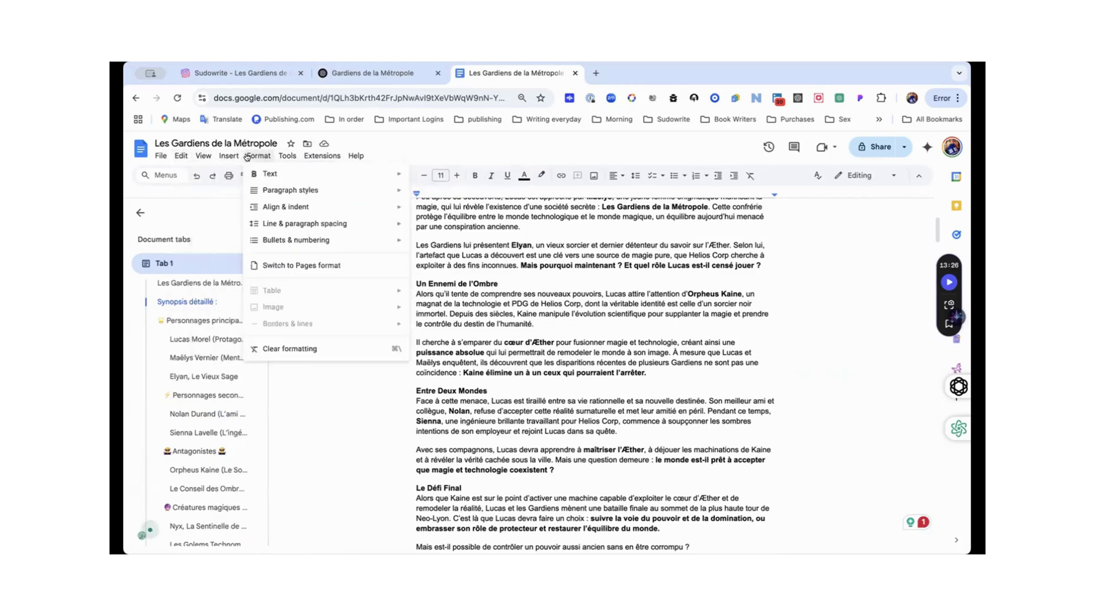
pyautogui.moveTo(284, 156)
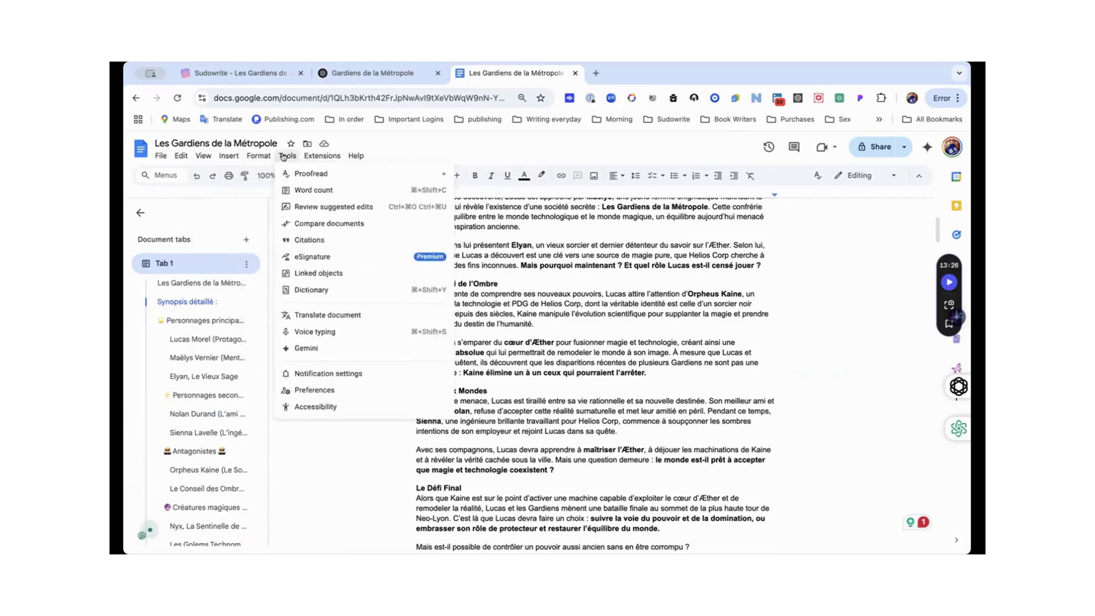
pyautogui.click(313, 189)
pyautogui.click(480, 389)
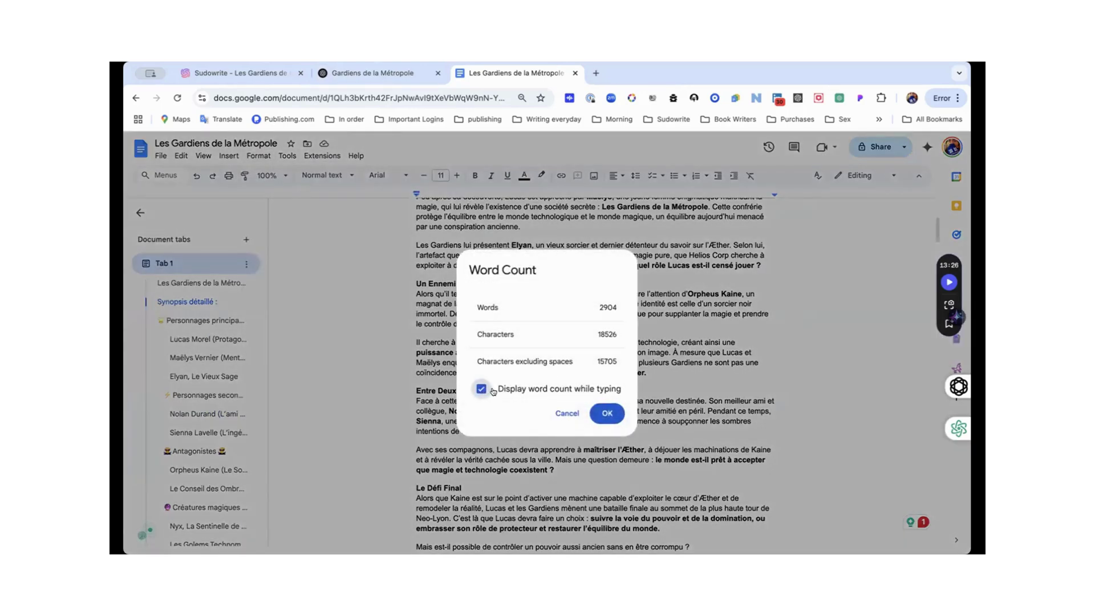
pyautogui.click(605, 415)
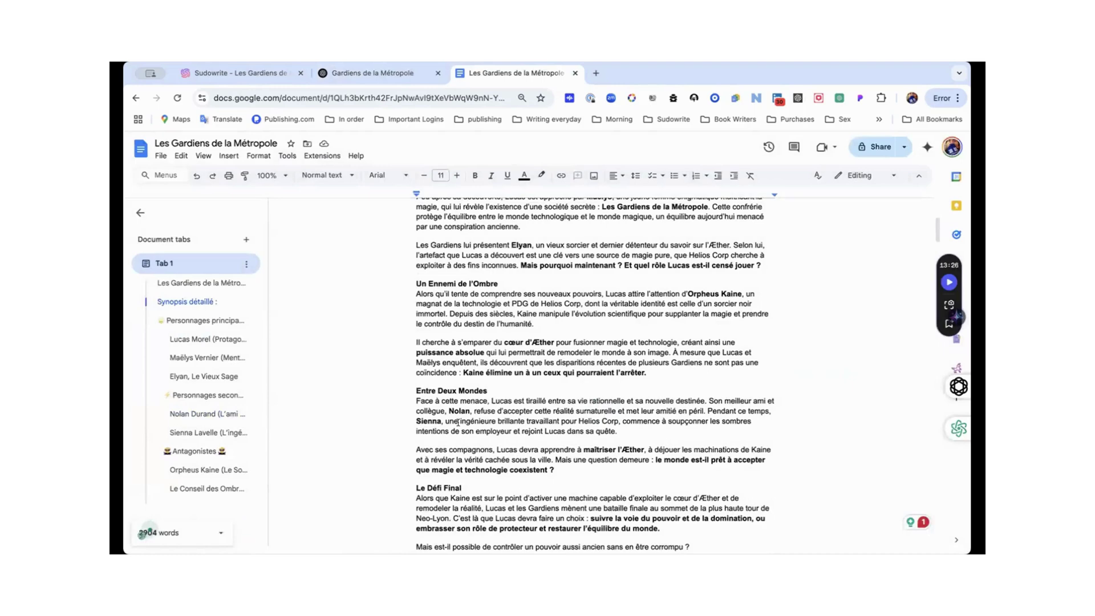
pyautogui.click(217, 532)
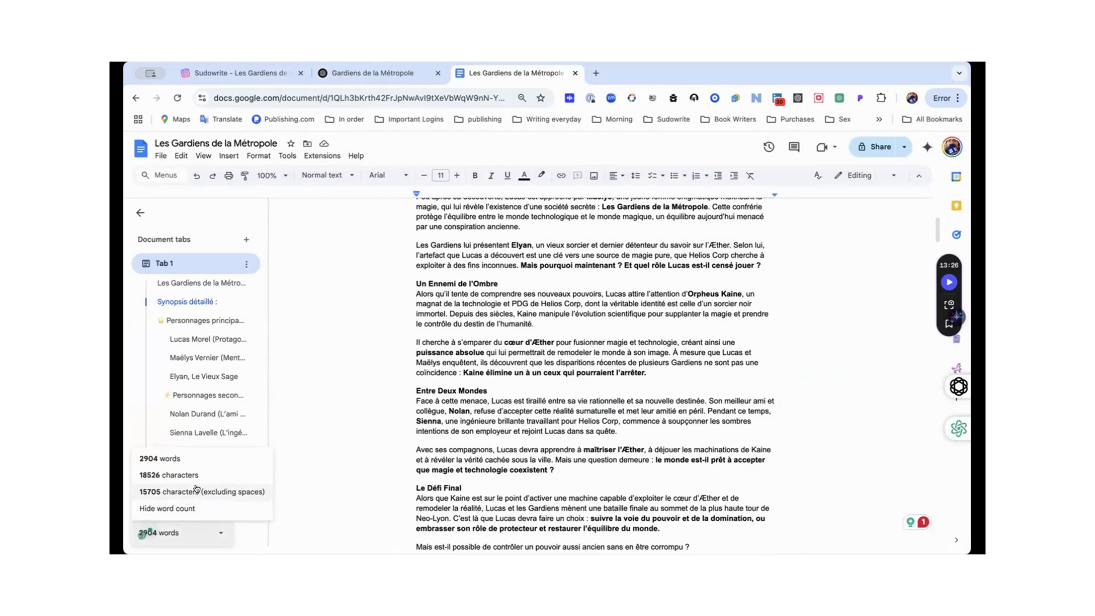
pyautogui.click(311, 424)
# - Download the Les Gardiens de la Métropole document as a file
pyautogui.scroll(4, 324, 410)
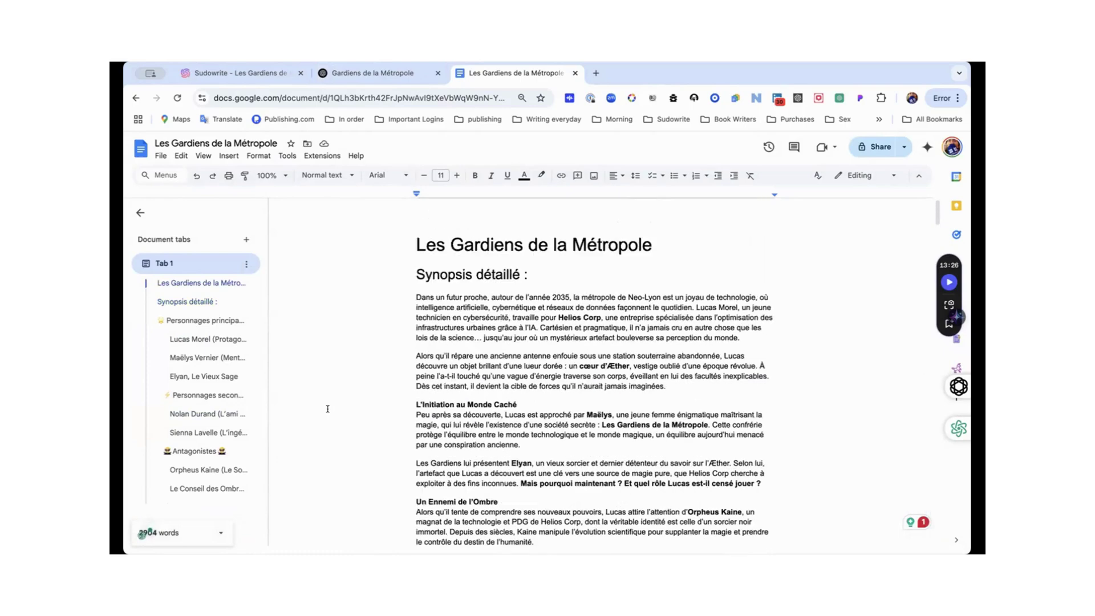
pyautogui.click(160, 157)
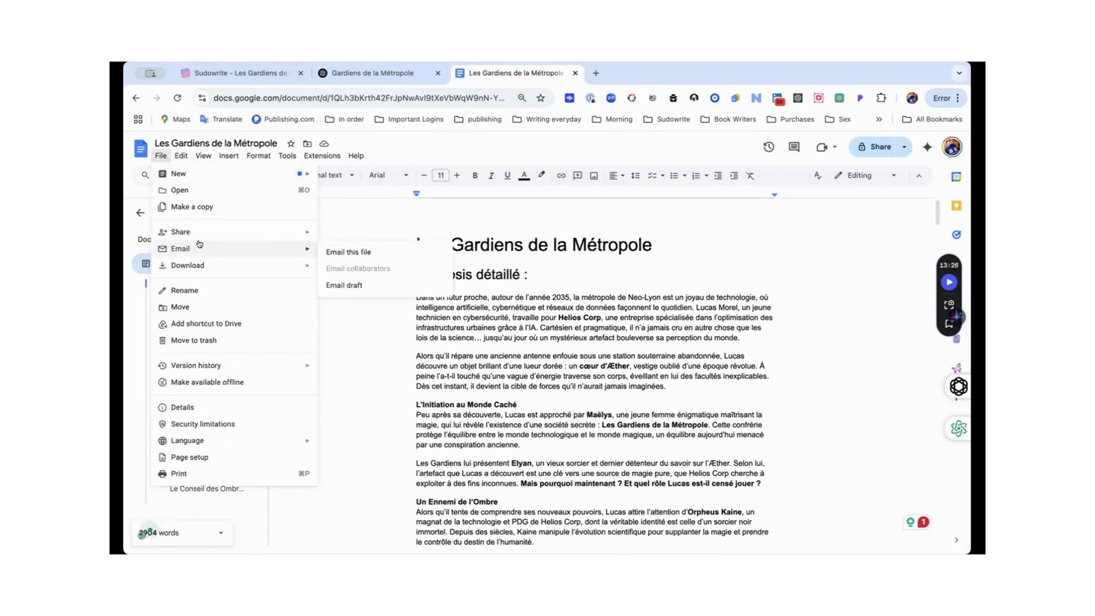
pyautogui.moveTo(308, 265)
pyautogui.click(342, 268)
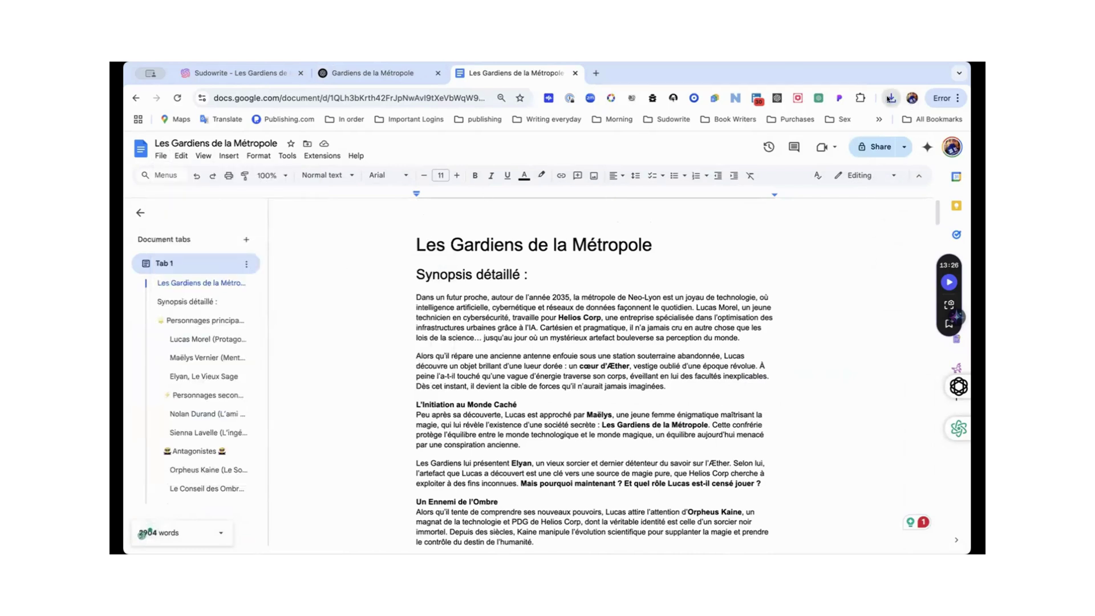
# - Switch to Sudowrite and leave the open Gardiens de la Métropole project for the project library
pyautogui.click(272, 77)
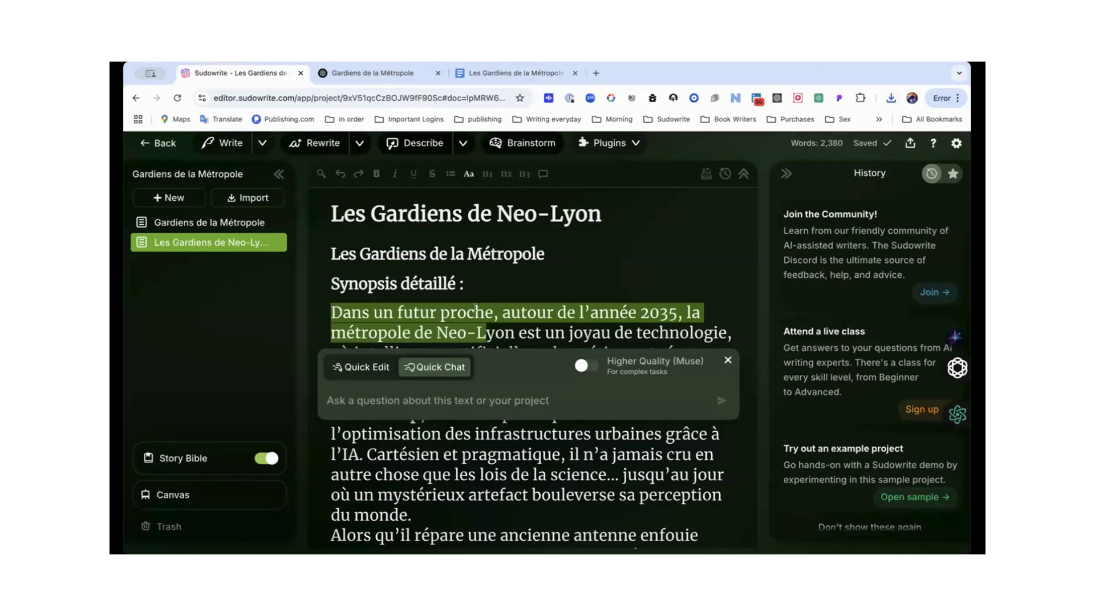
pyautogui.scroll(-4, 399, 285)
pyautogui.scroll(4, 342, 228)
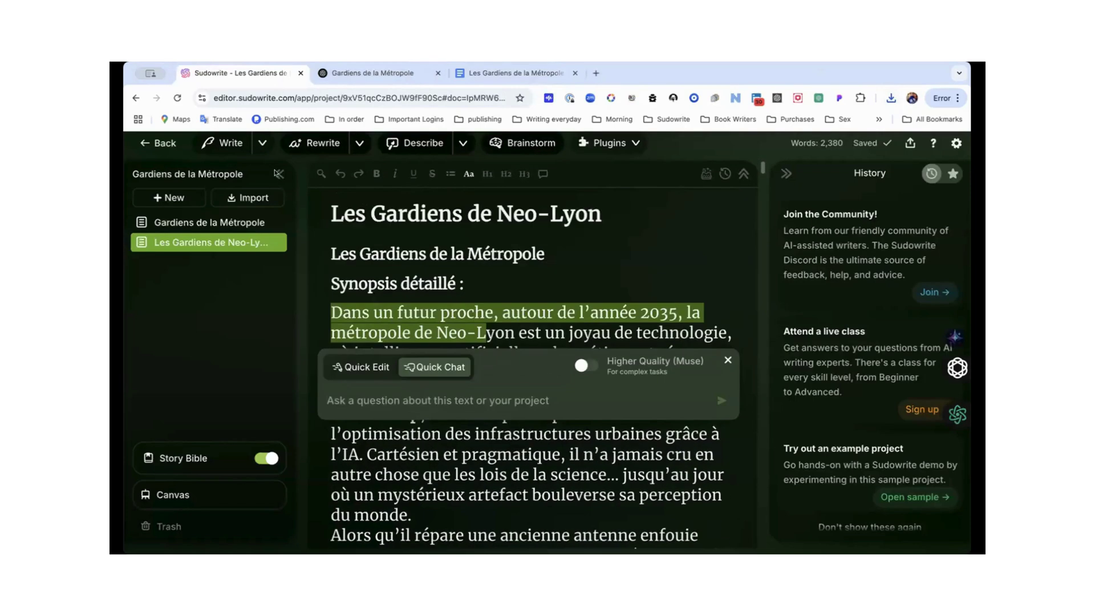
pyautogui.click(160, 143)
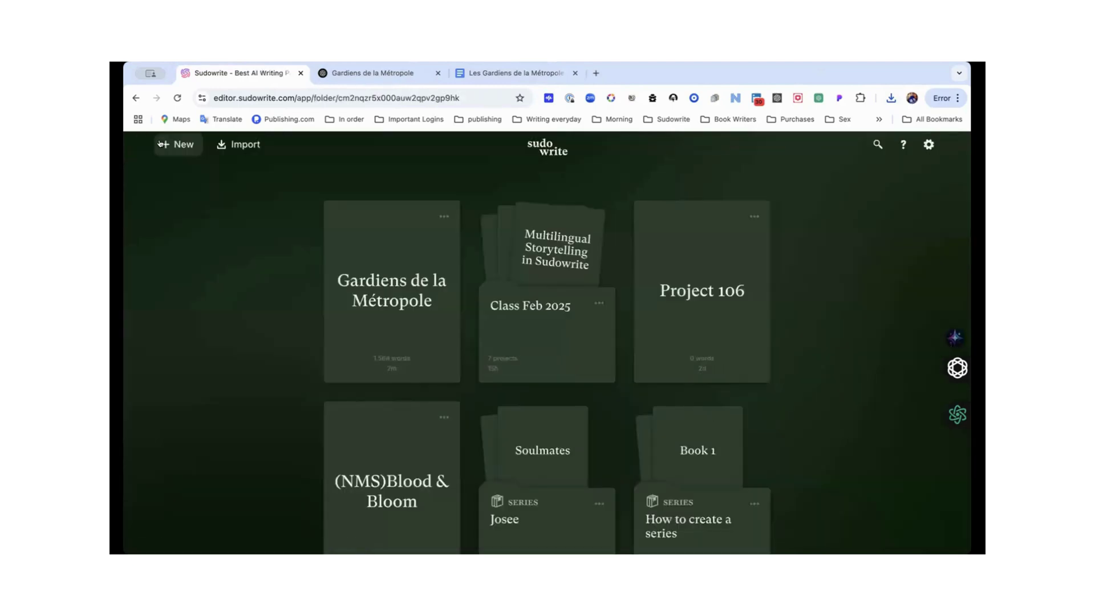
# - Import the downloaded Les Gardiens de la Métropole file as a novel and follow its extraction in the project library
pyautogui.click(241, 145)
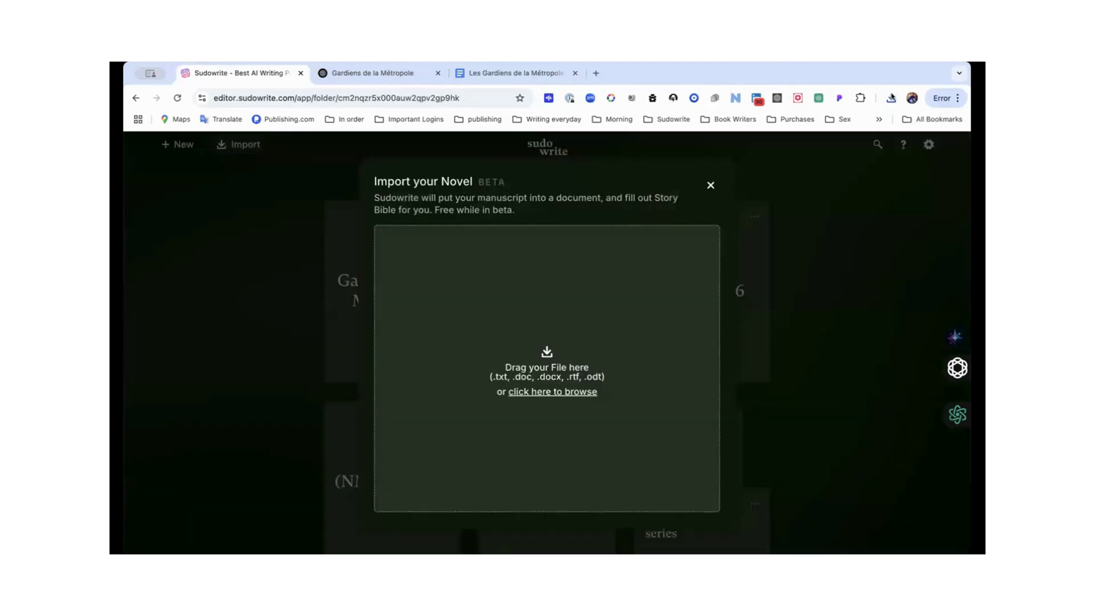
pyautogui.click(245, 169)
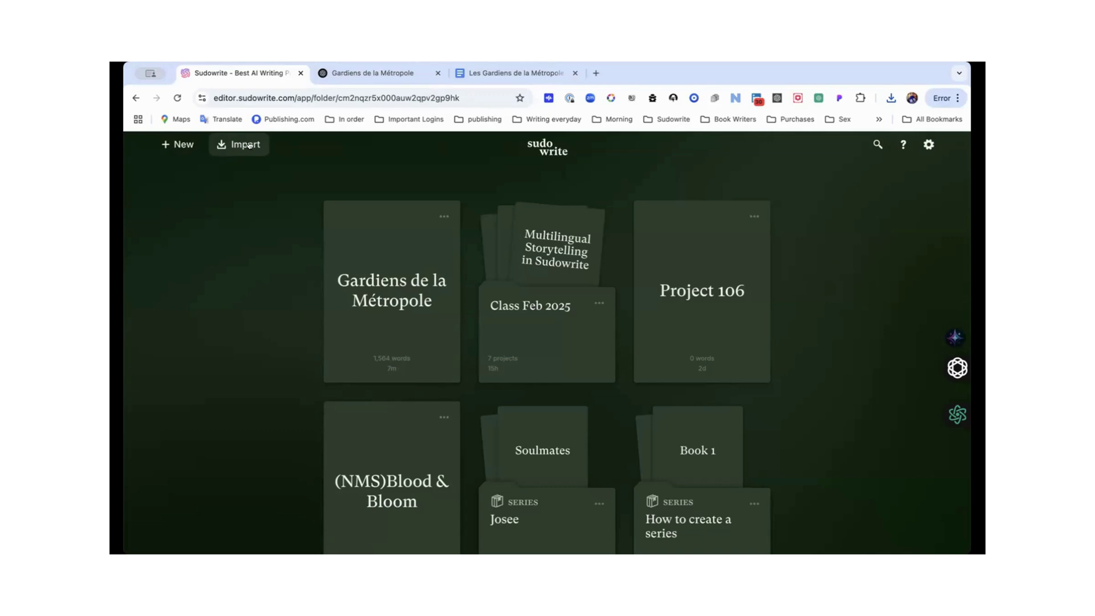
pyautogui.click(243, 146)
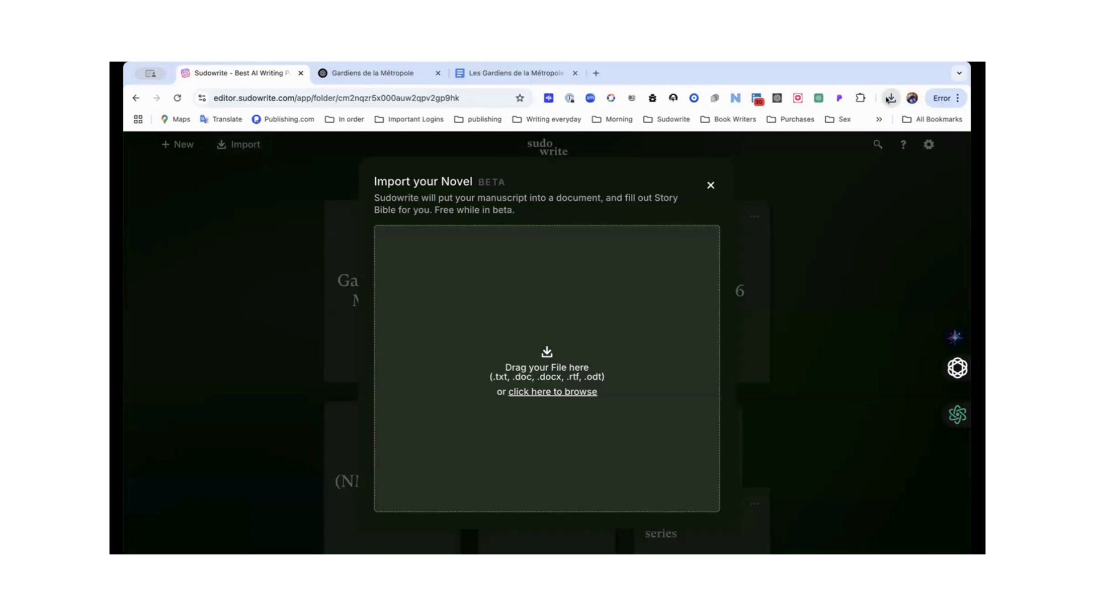
pyautogui.moveTo(777, 150); pyautogui.dragTo(536, 373)
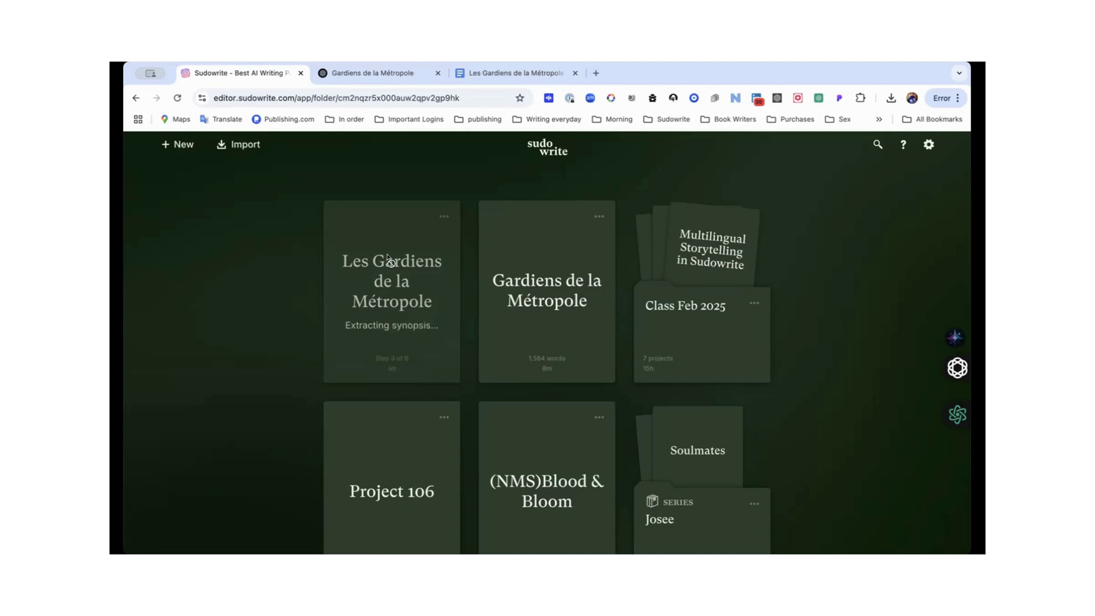
pyautogui.scroll(-1, 388, 259)
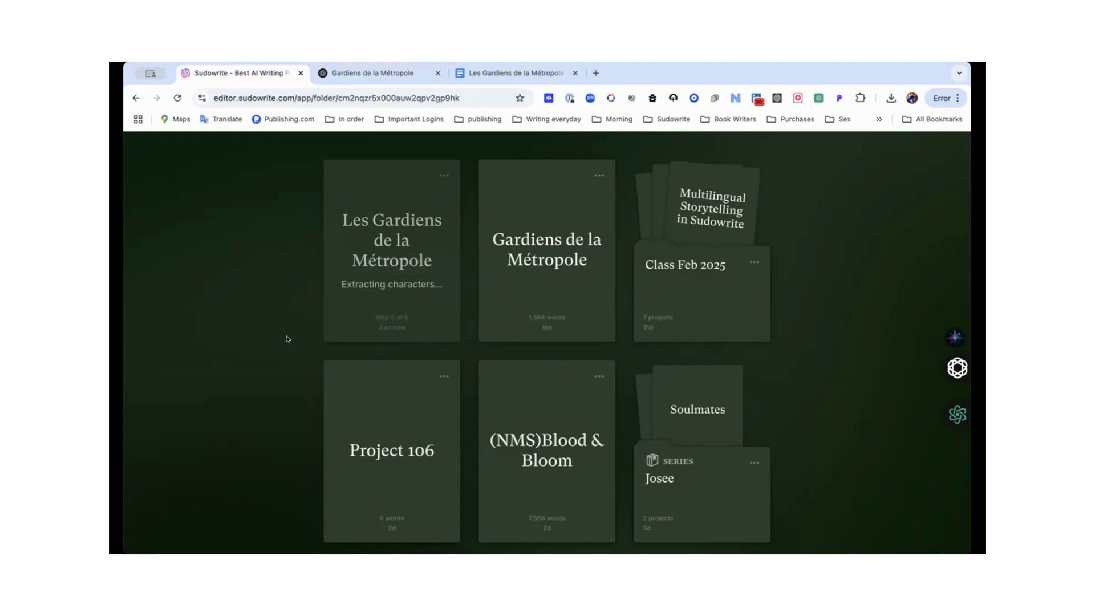
# - Switch to ChatGPT and review the Gardiens de la Métropole conversation from the synopsis request through the character list to the best-seller question
pyautogui.click(352, 75)
pyautogui.scroll(8, 489, 326)
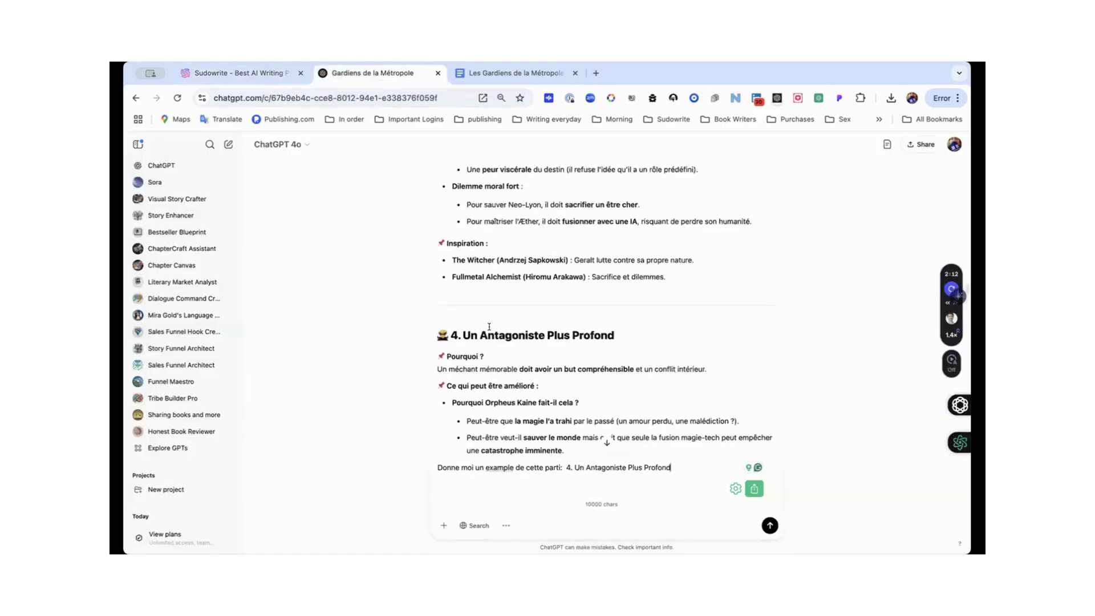
pyautogui.scroll(20, 489, 327)
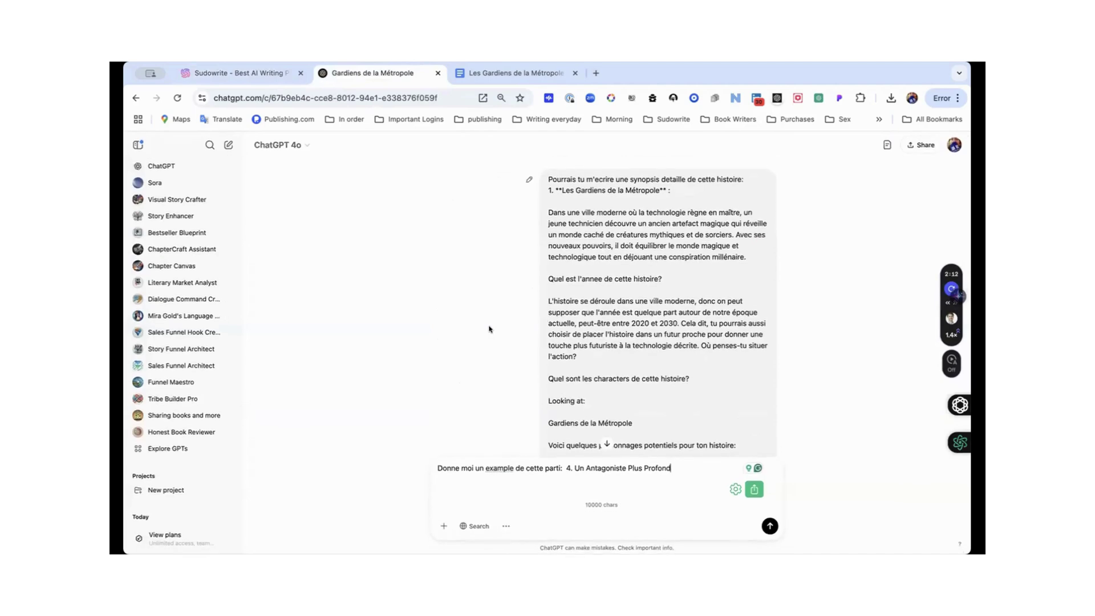
pyautogui.scroll(-15, 489, 329)
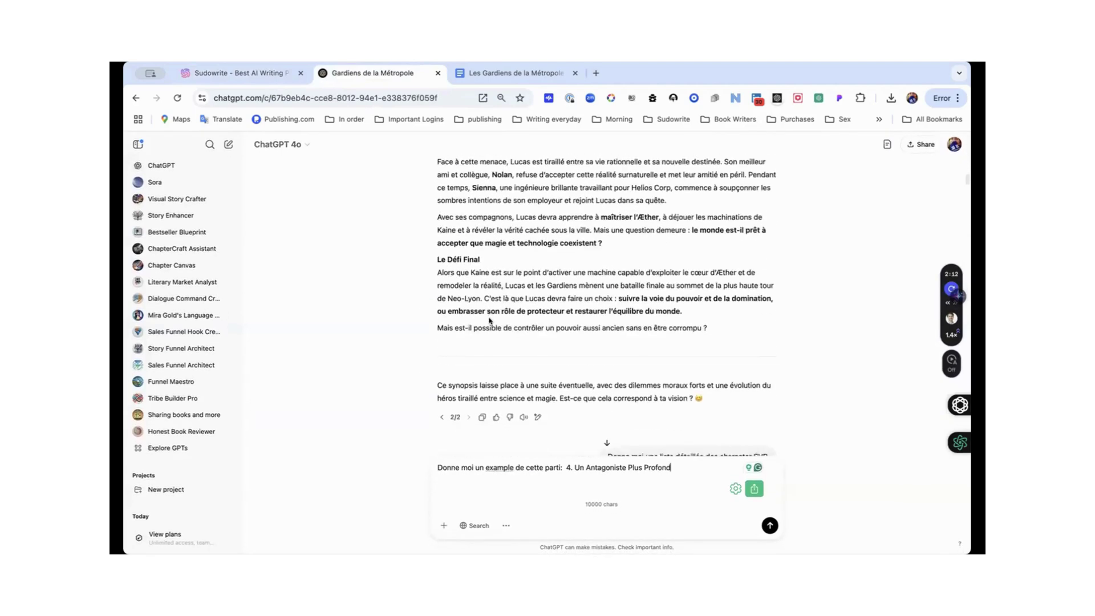
pyautogui.scroll(-12, 489, 321)
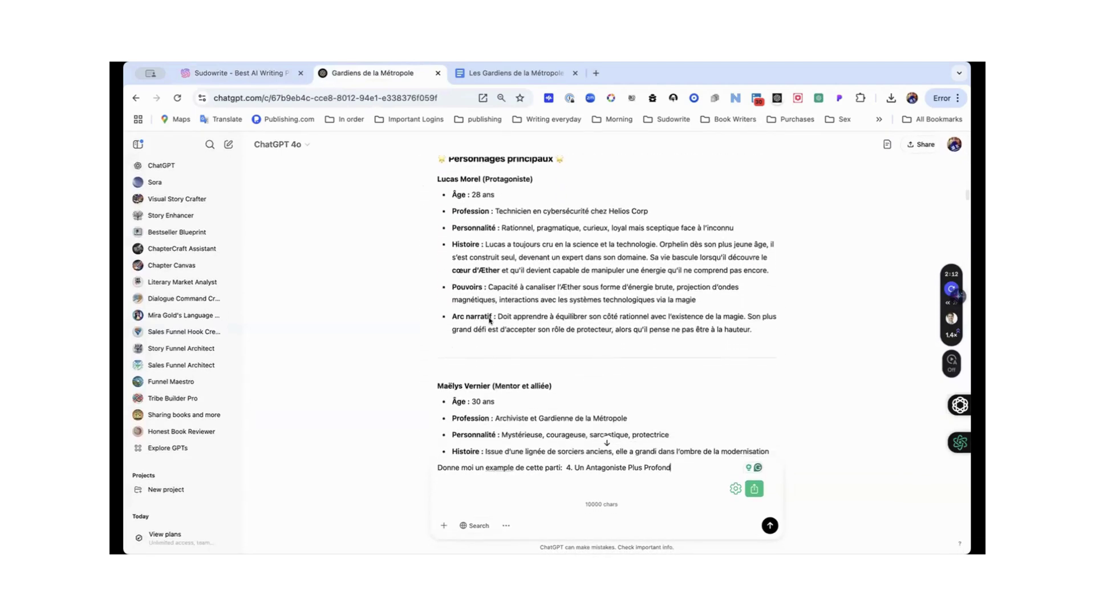
pyautogui.scroll(-10, 489, 321)
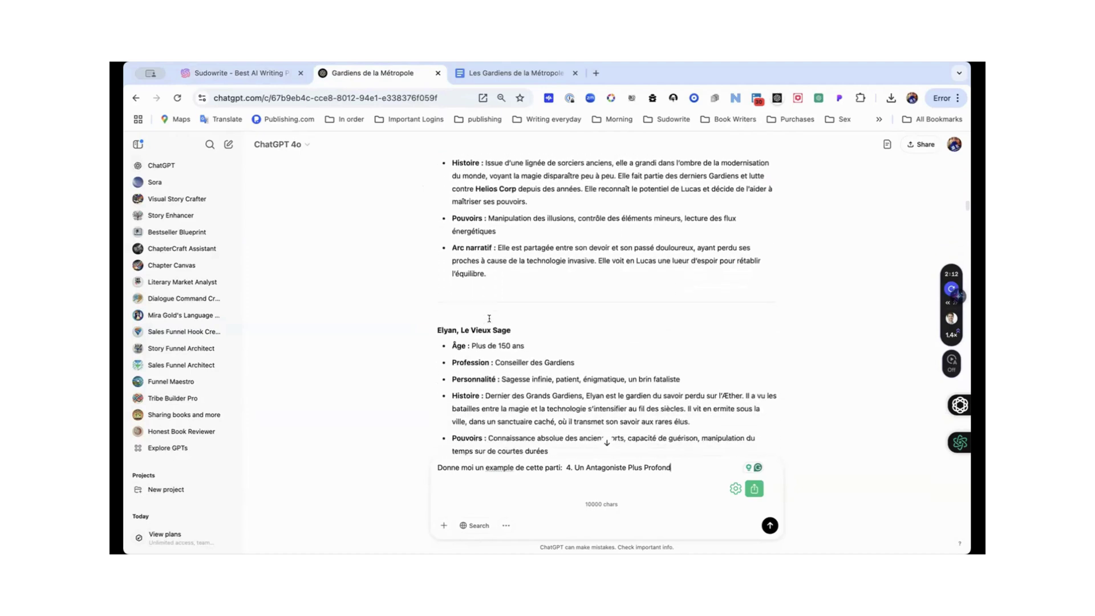
pyautogui.scroll(-5, 490, 318)
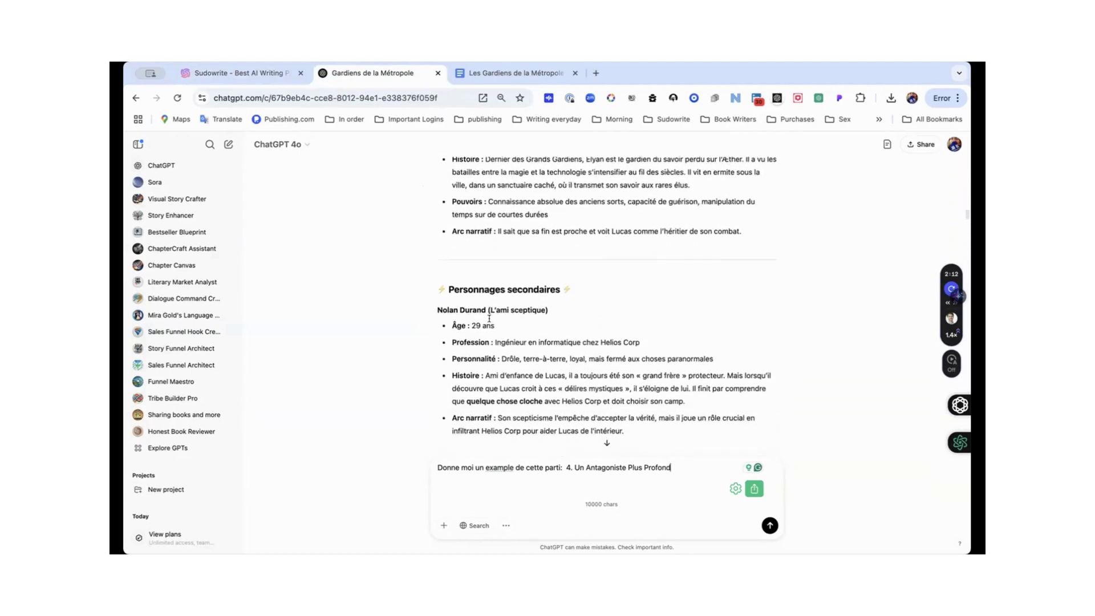
pyautogui.scroll(-10, 489, 318)
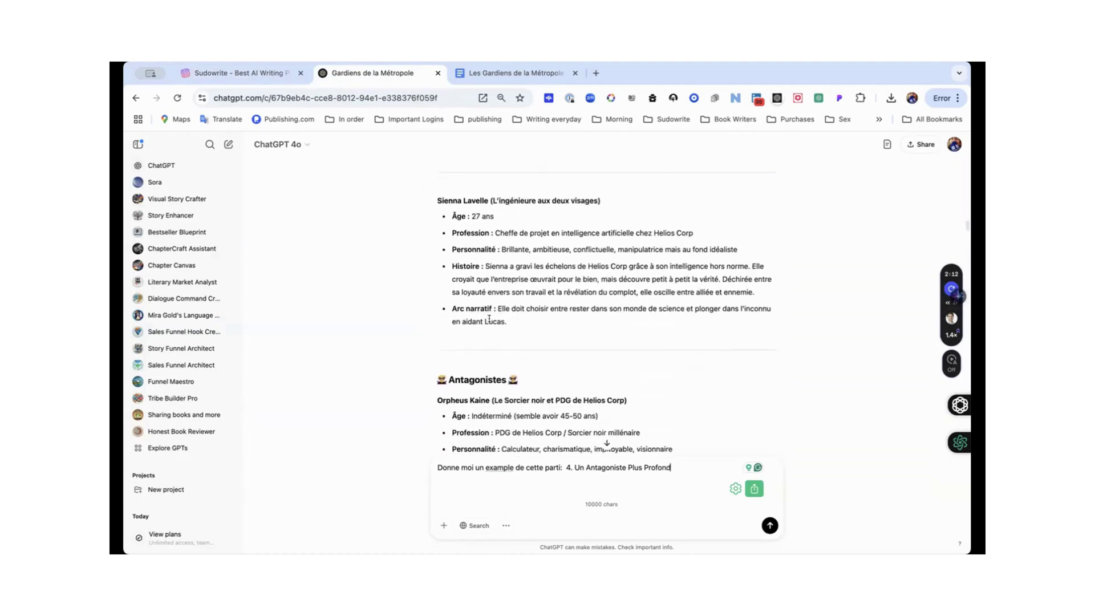
pyautogui.scroll(-10, 489, 319)
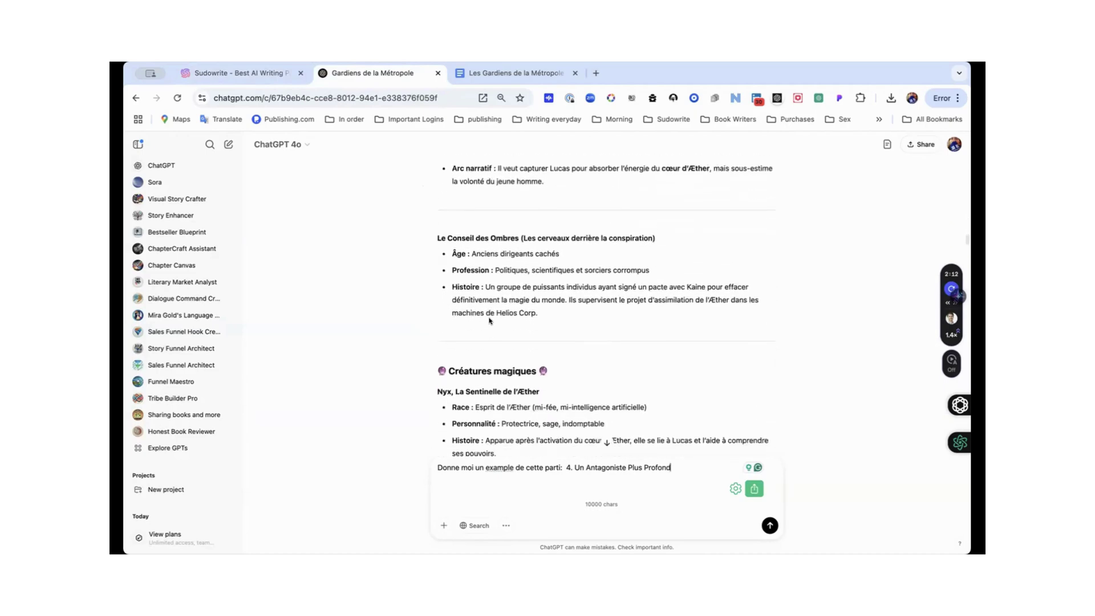
pyautogui.scroll(-3, 489, 320)
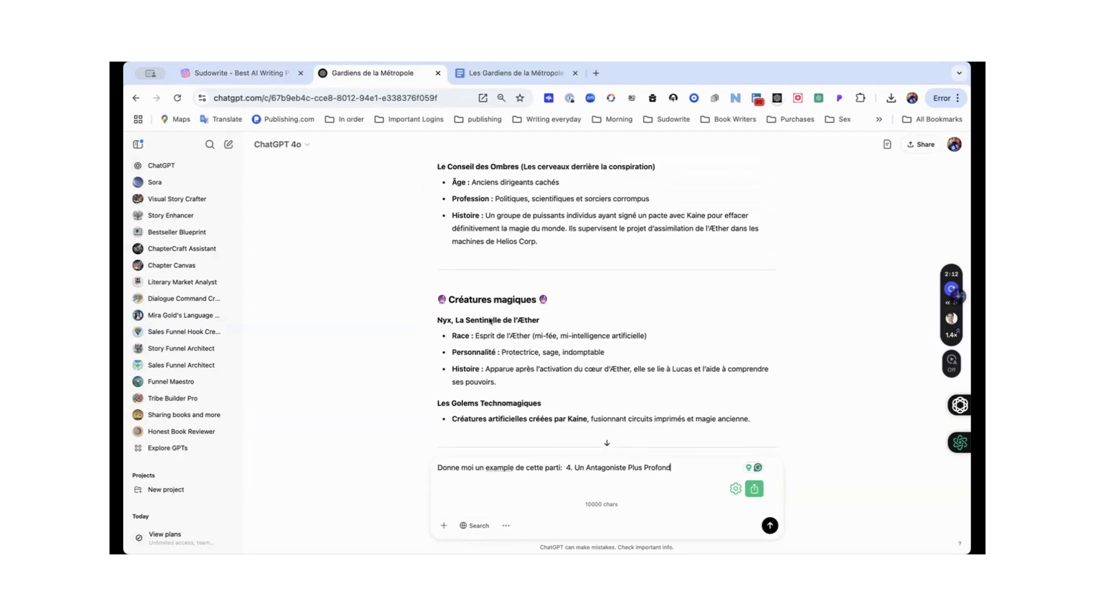
pyautogui.scroll(-8, 490, 320)
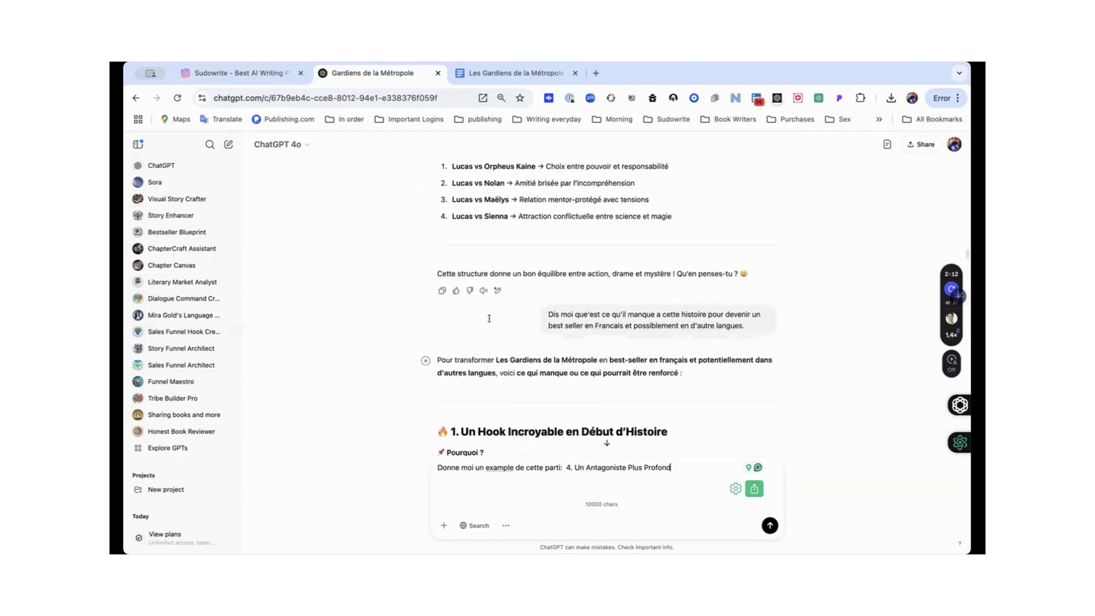
# - Check the import progress in Sudowrite and return to ChatGPT to review the advice on an incredible opening hook
pyautogui.click(270, 76)
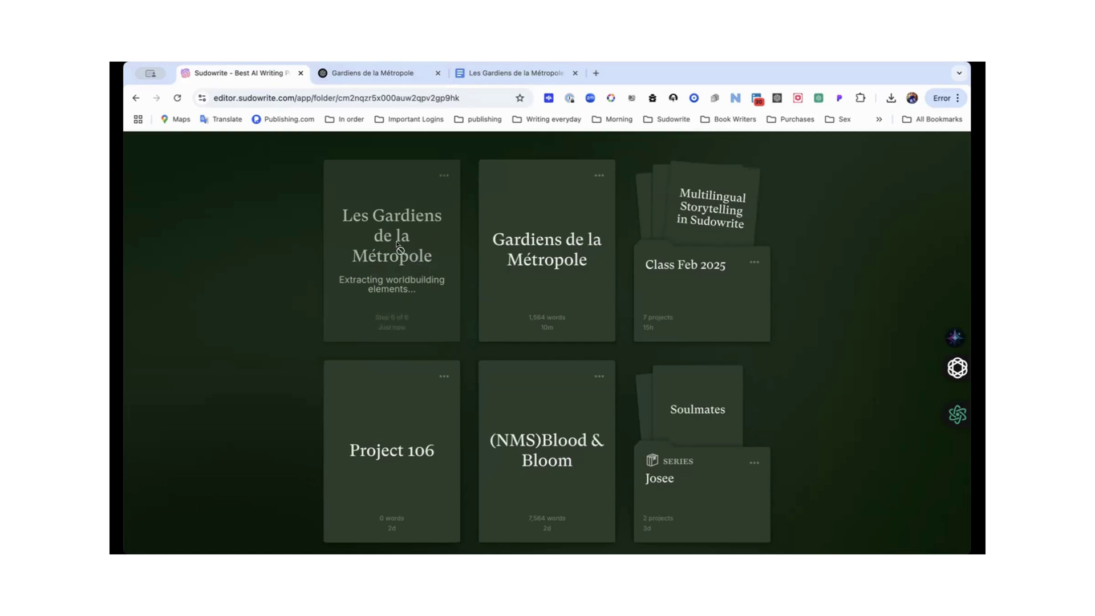
pyautogui.click(341, 77)
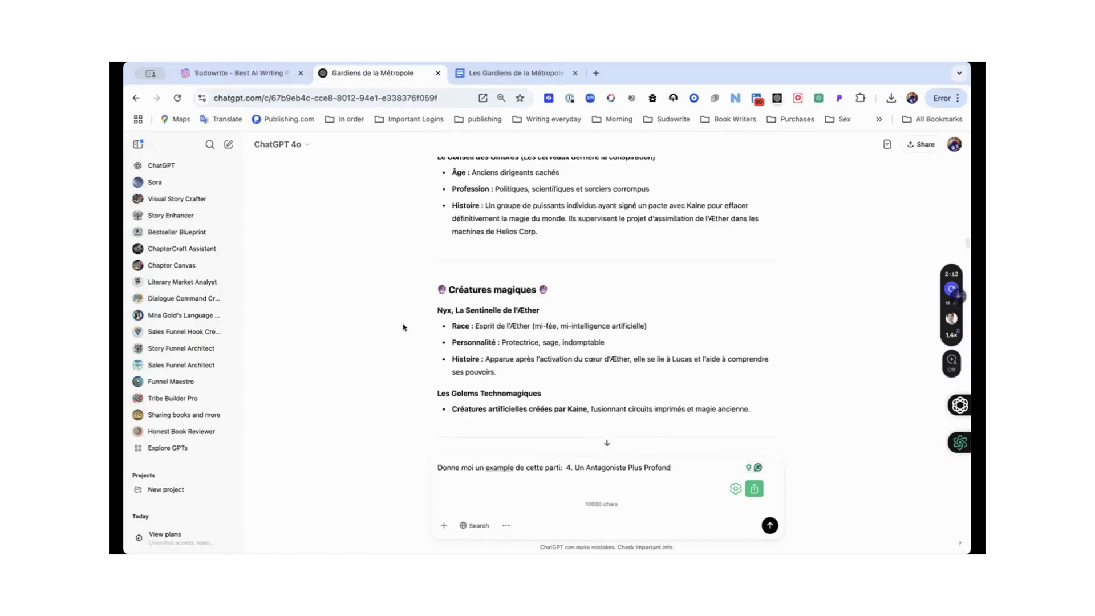
pyautogui.scroll(2, 403, 327)
pyautogui.scroll(-10, 403, 327)
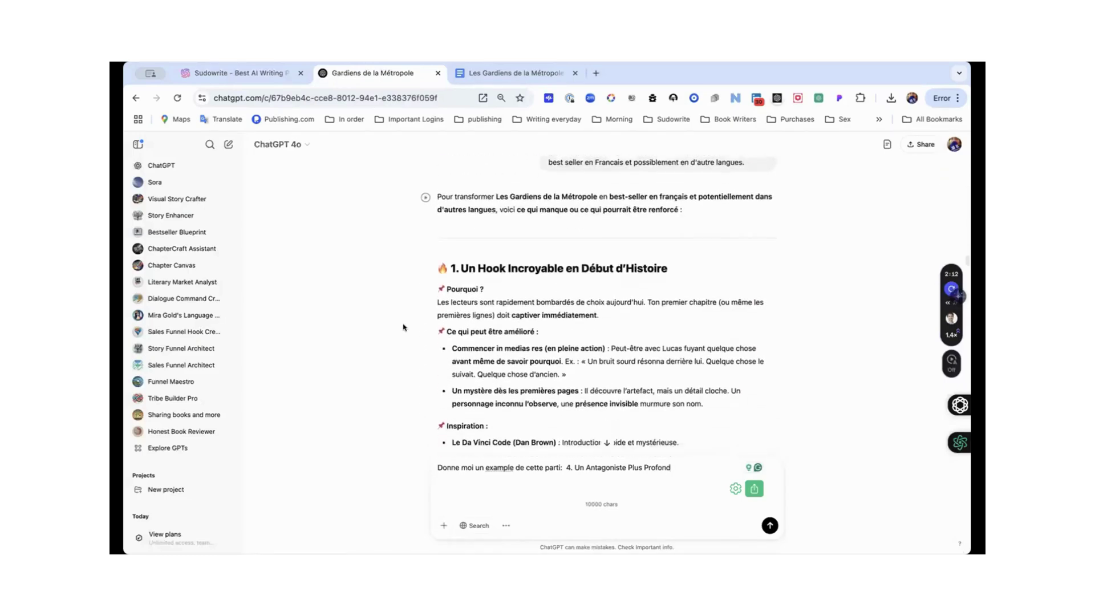
pyautogui.scroll(-2, 403, 327)
# - Switch to Sudowrite, open the imported Les Gardiens de la Métropole project and decline the import feedback request
pyautogui.click(249, 75)
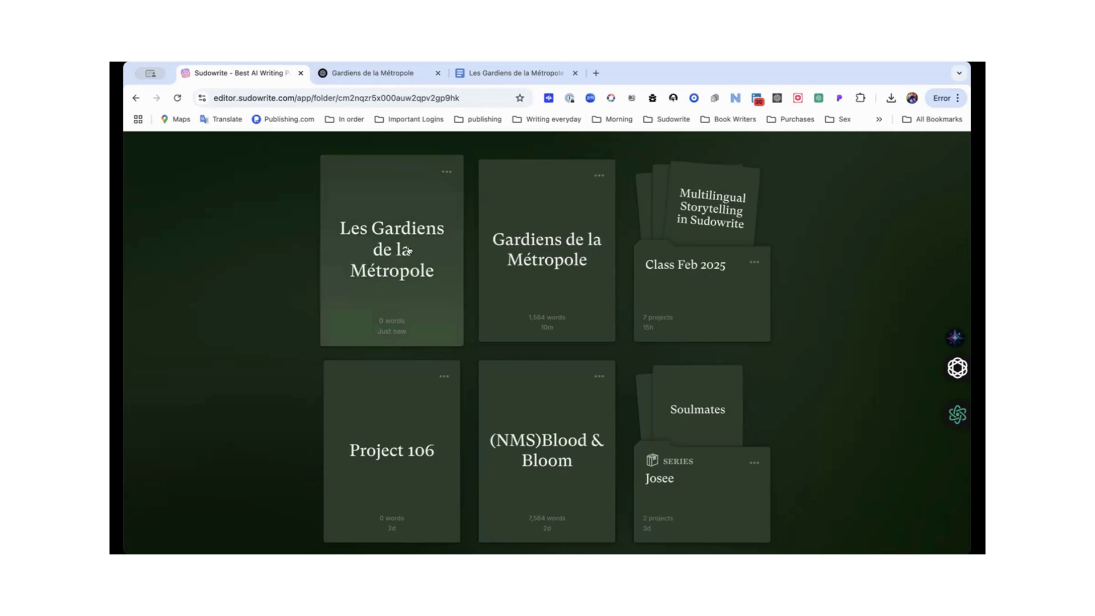
pyautogui.click(392, 257)
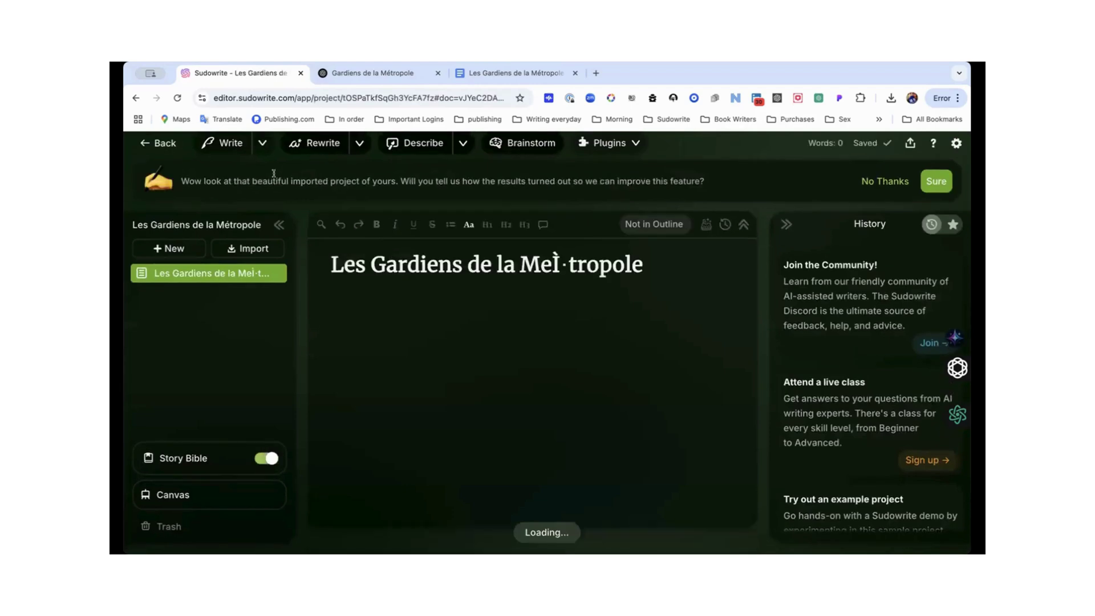
pyautogui.click(886, 180)
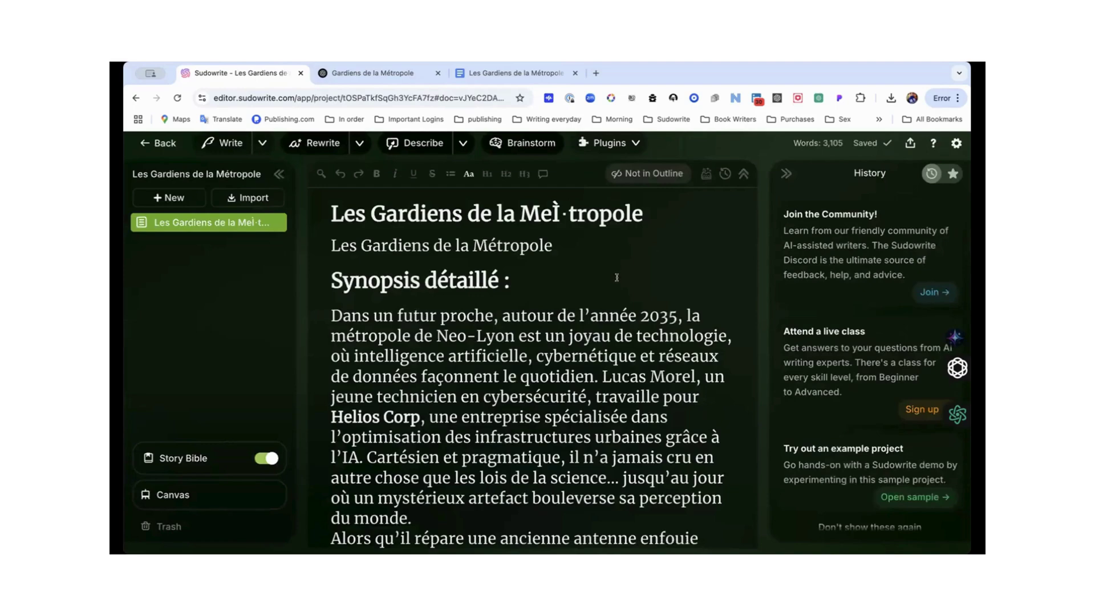
# - Read through the imported document from the detailed synopsis and character profiles to the opening hook example
pyautogui.scroll(-4, 617, 277)
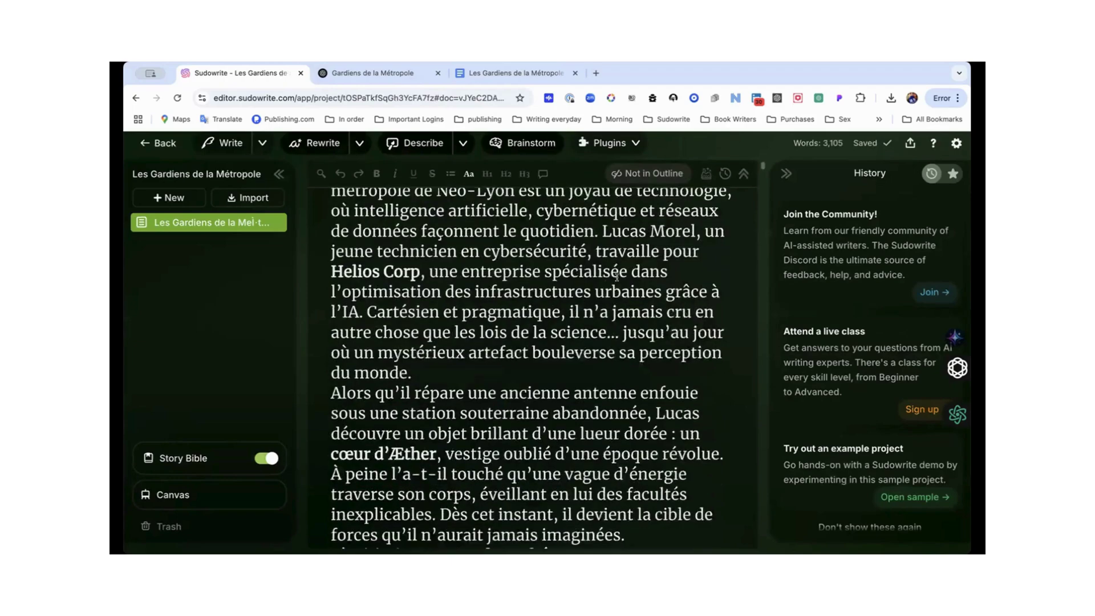
pyautogui.scroll(4, 616, 277)
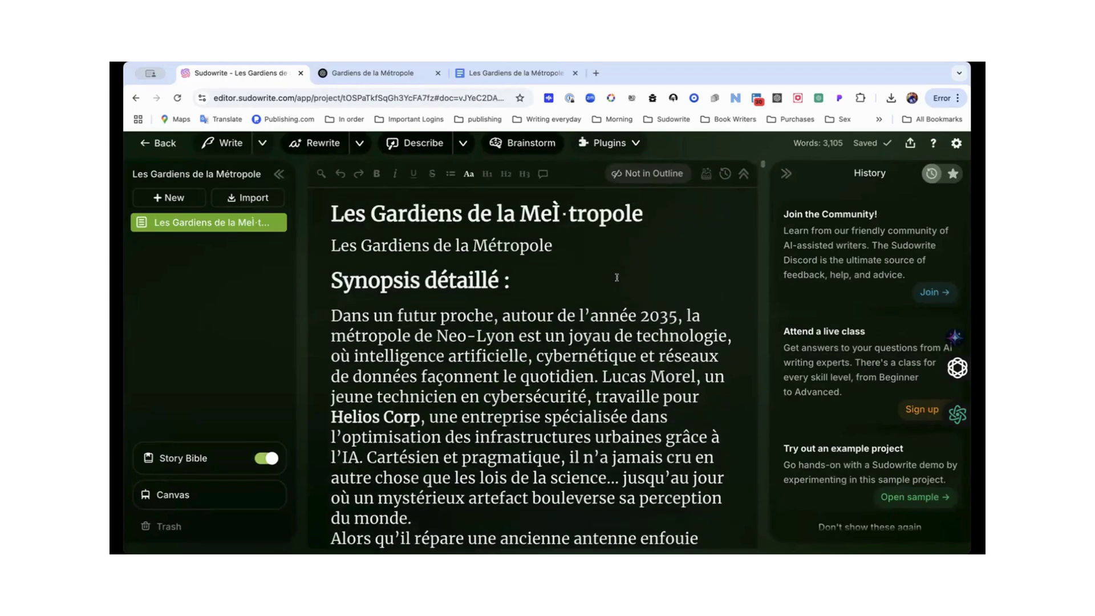
pyautogui.scroll(-20, 617, 277)
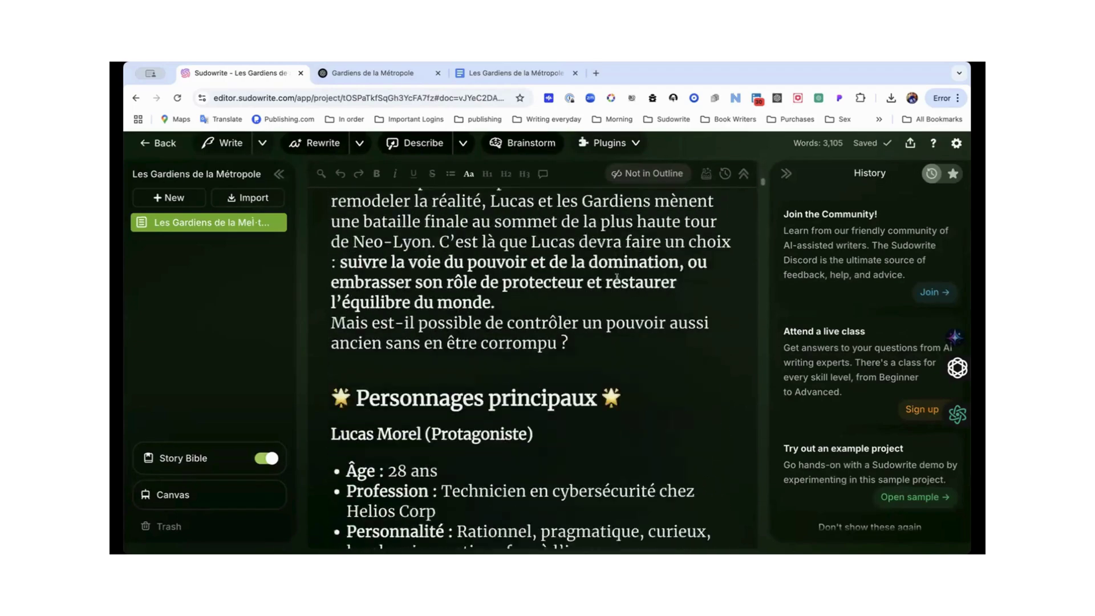
pyautogui.scroll(-20, 617, 277)
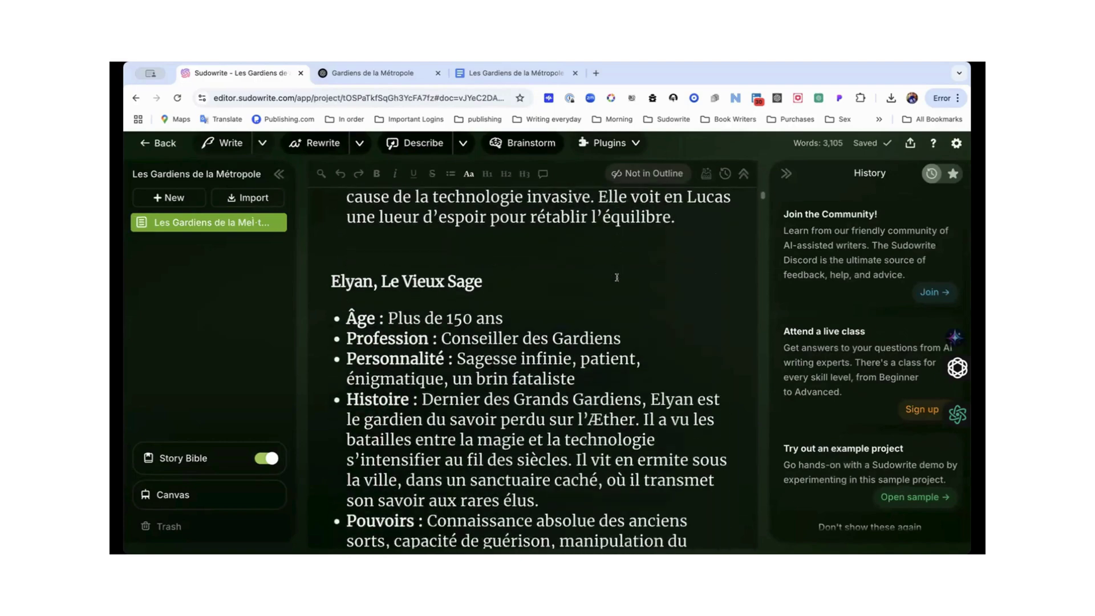
pyautogui.scroll(-10, 616, 277)
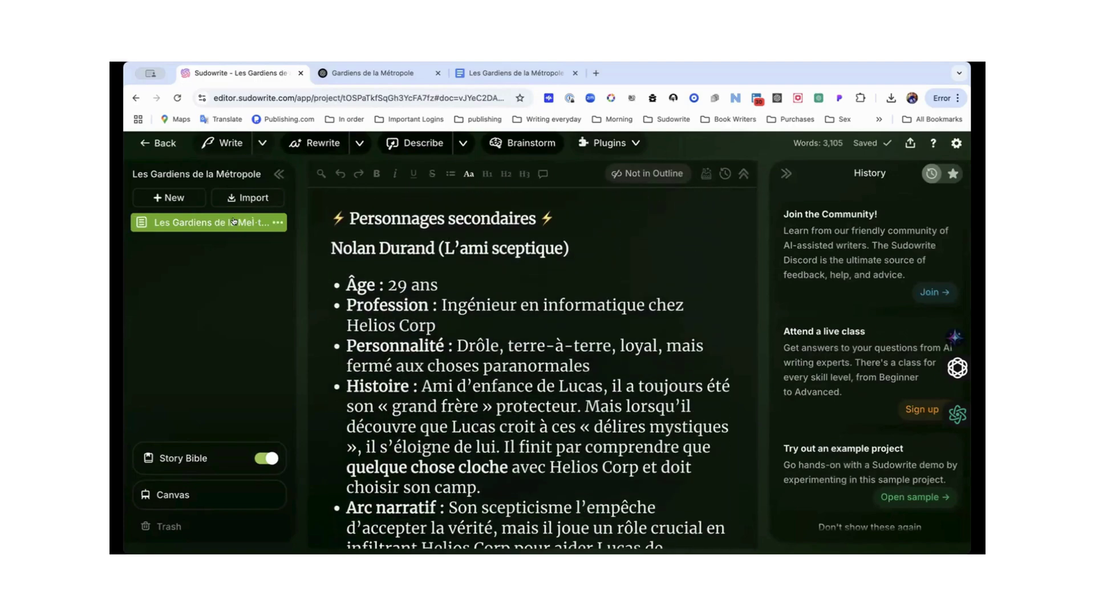
pyautogui.scroll(-15, 424, 299)
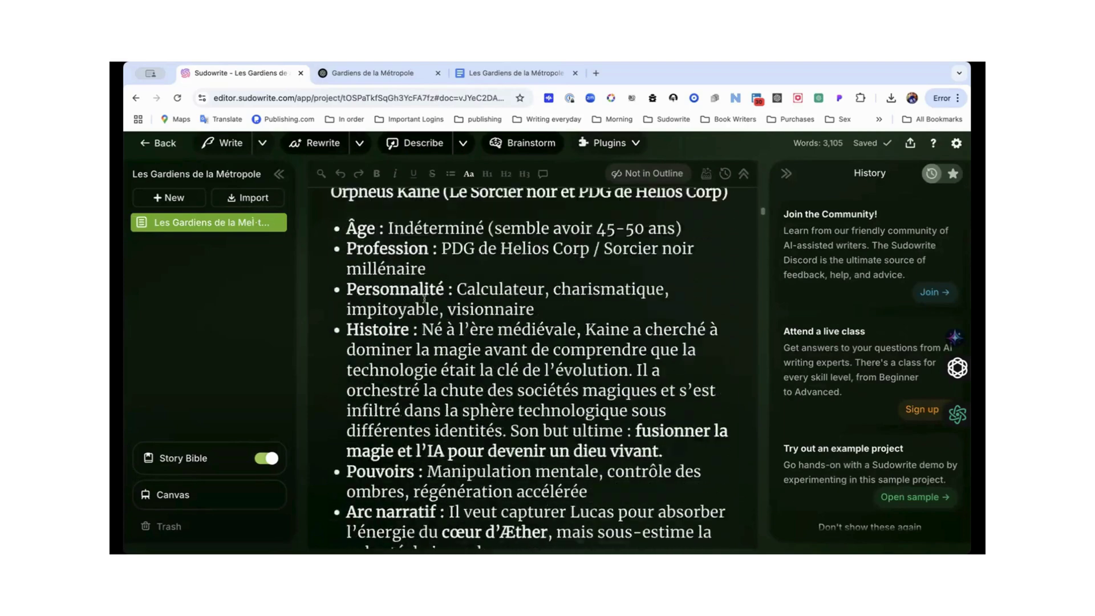
pyautogui.scroll(-20, 424, 299)
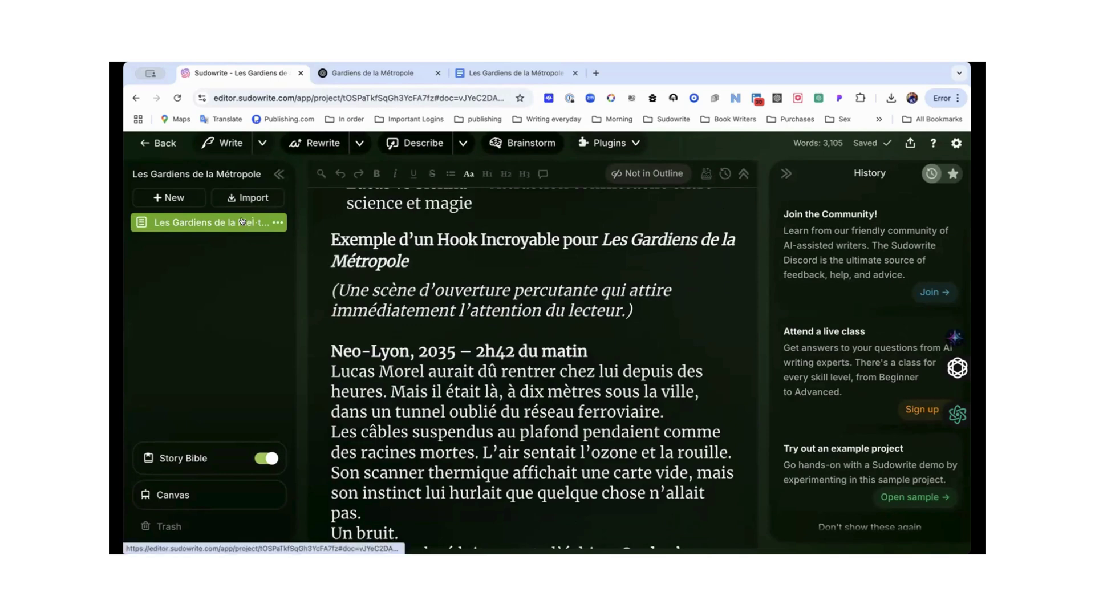
# - Open the Story Bible at Braindump and examine its extracted genre, style, synopsis and character sections
pyautogui.moveTo(235, 386)
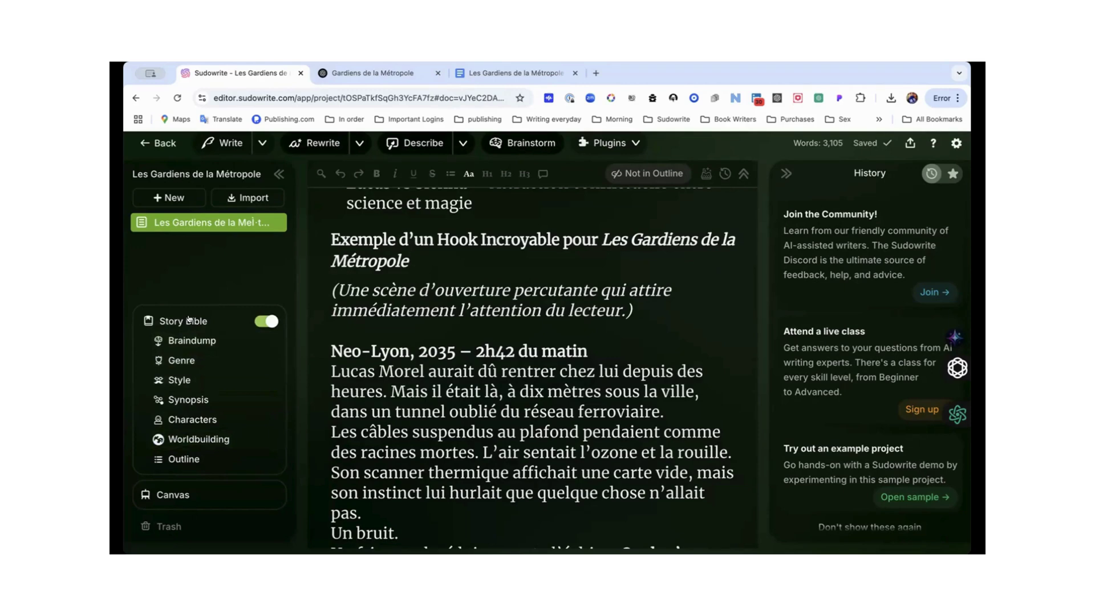
pyautogui.scroll(-10, 191, 340)
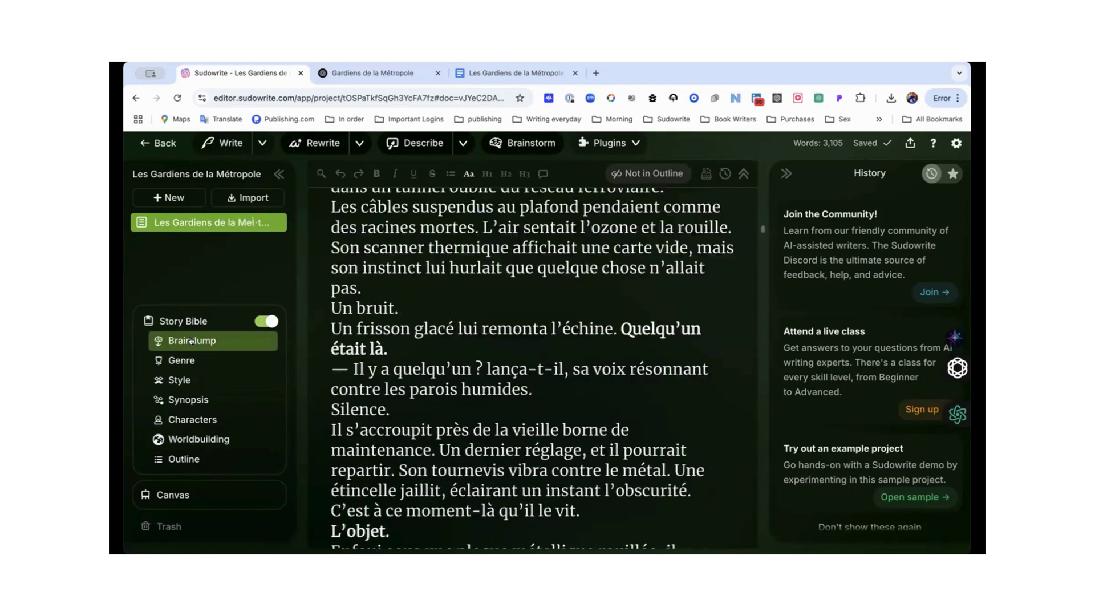
pyautogui.click(192, 341)
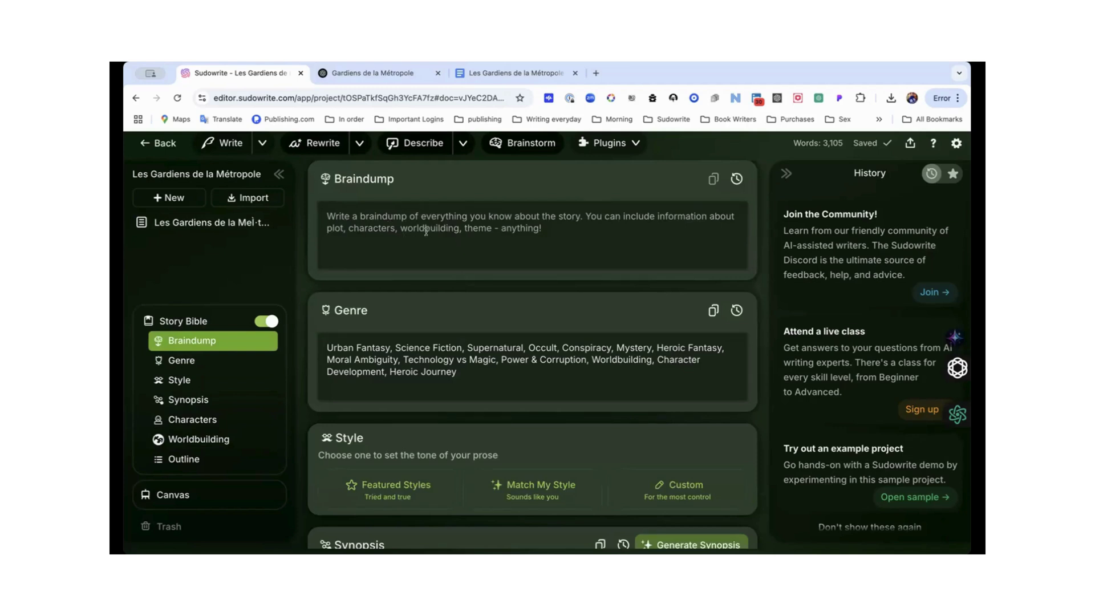
pyautogui.scroll(-1, 426, 231)
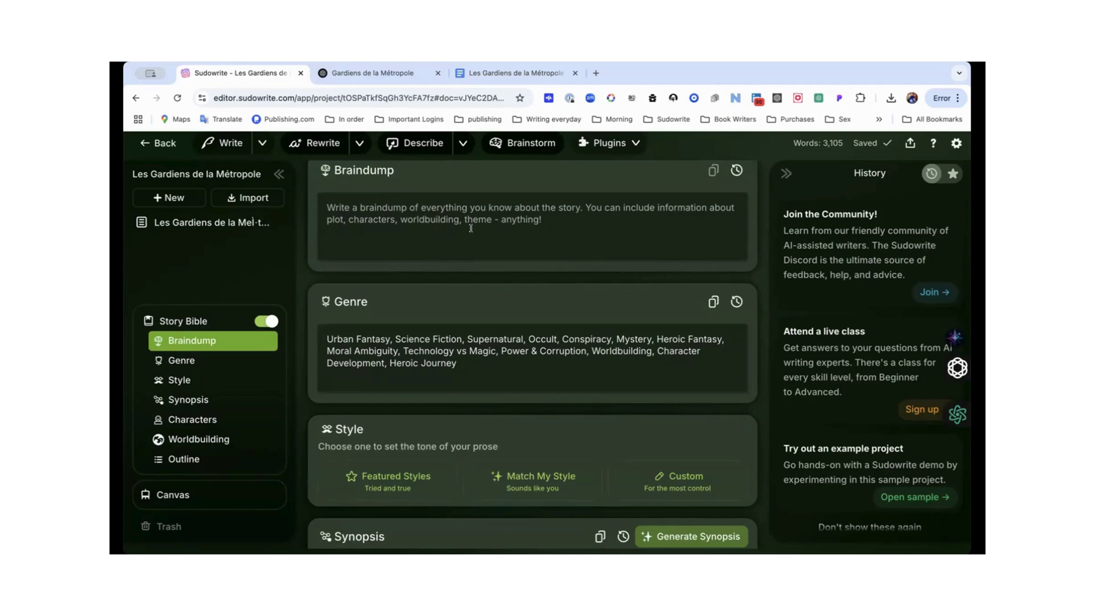
pyautogui.scroll(-5, 472, 306)
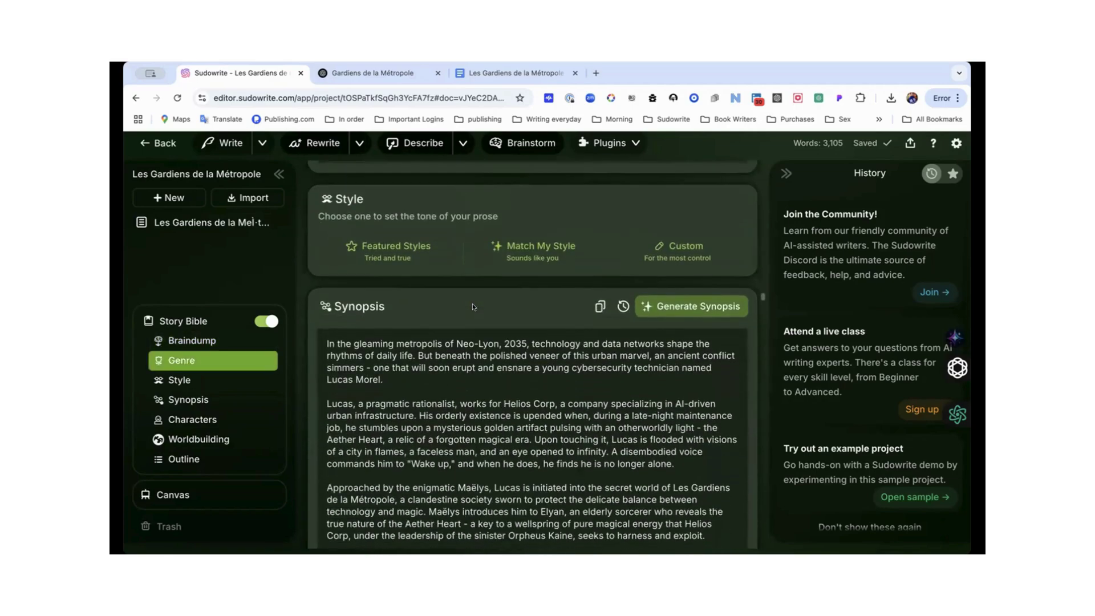
pyautogui.scroll(-12, 473, 307)
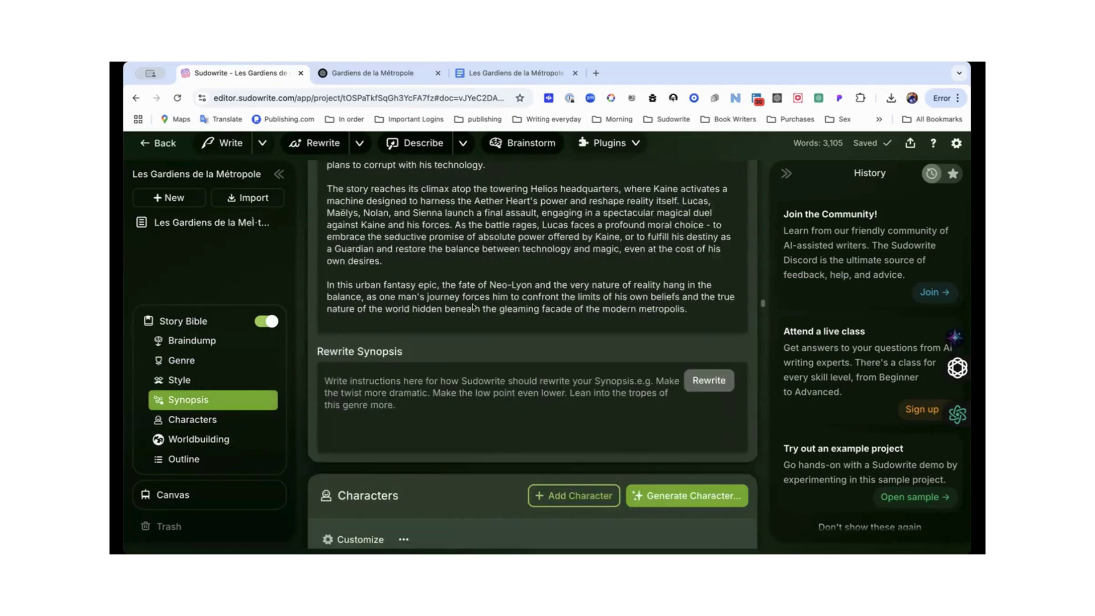
pyautogui.scroll(-3, 472, 306)
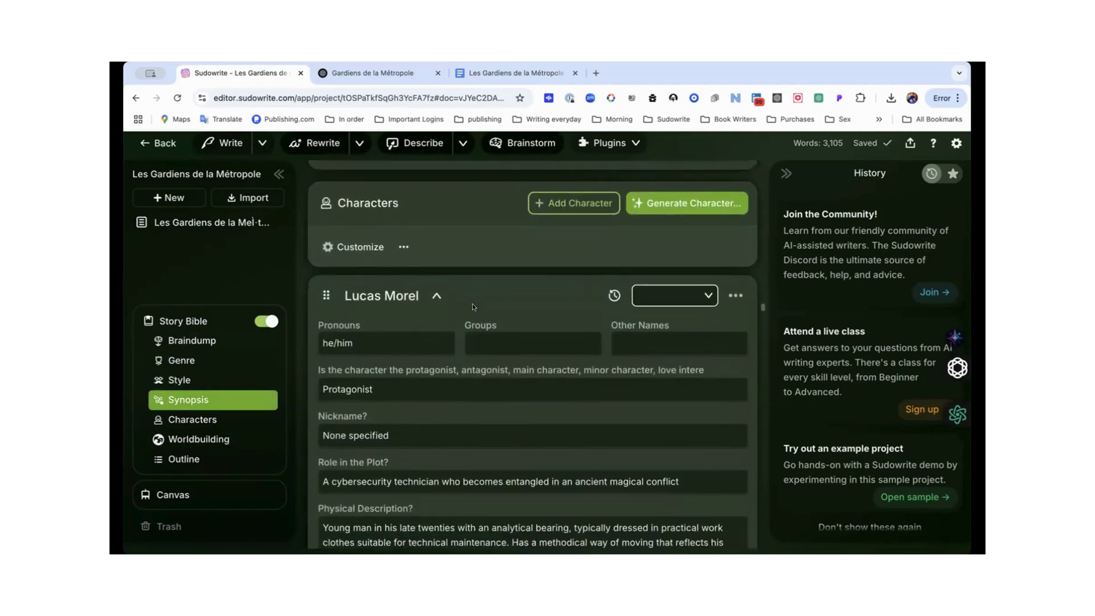
pyautogui.scroll(20, 473, 305)
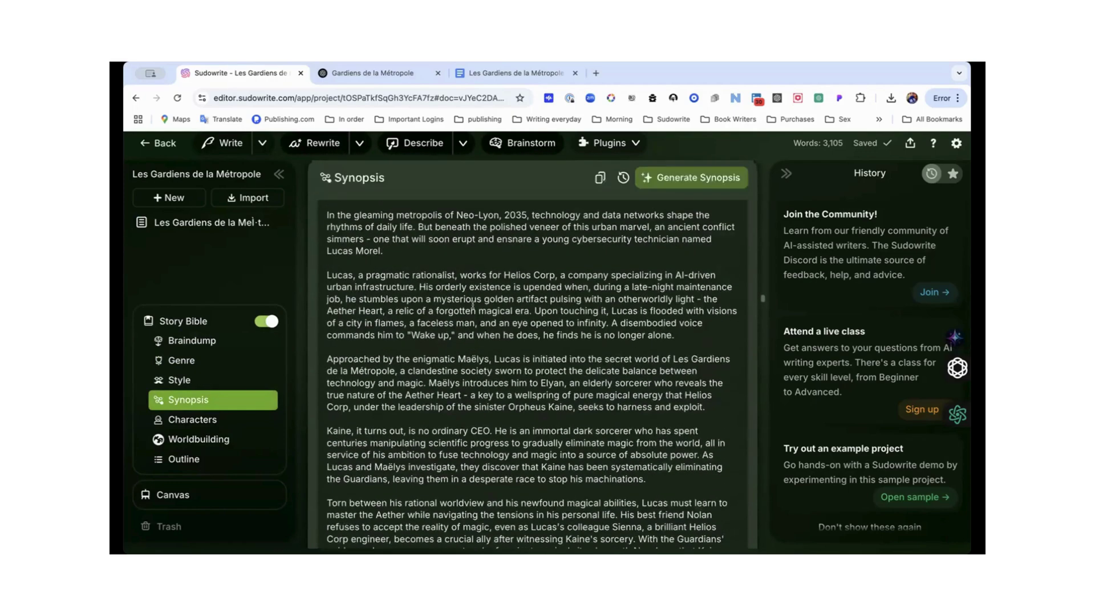
pyautogui.scroll(-3, 473, 303)
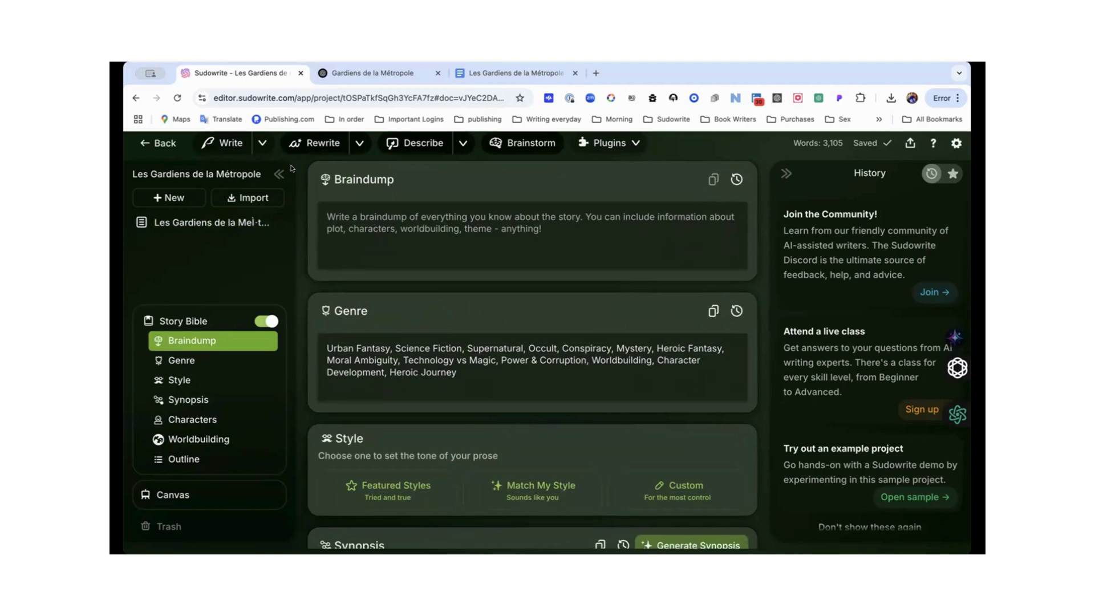
pyautogui.scroll(-10, 384, 333)
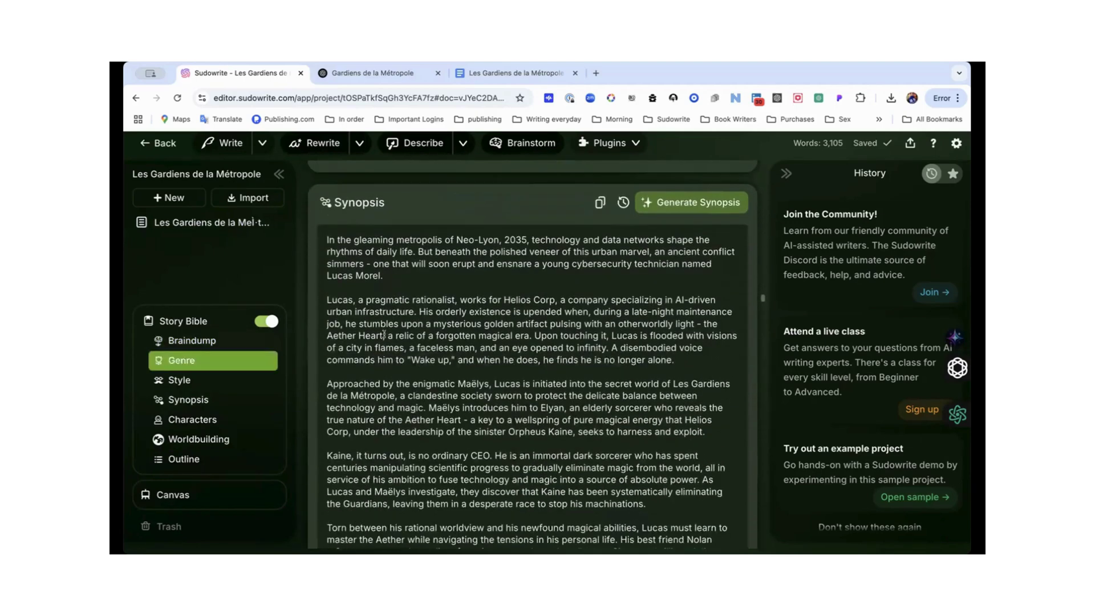
# - Return to the imported document and set the length of cards to ~500 words in the Write settings
pyautogui.click(212, 222)
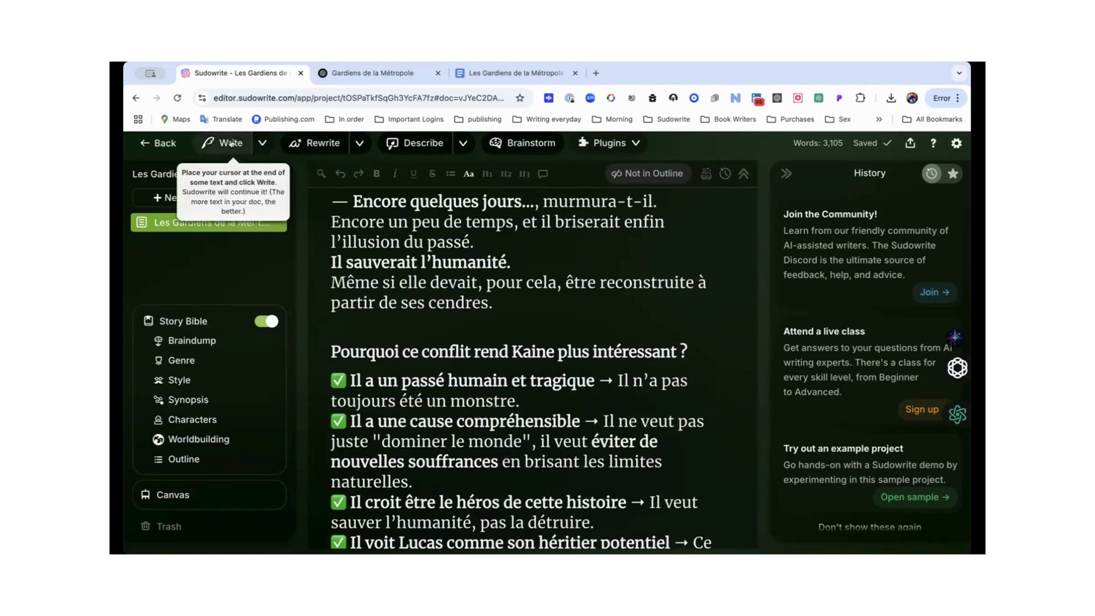
pyautogui.click(261, 144)
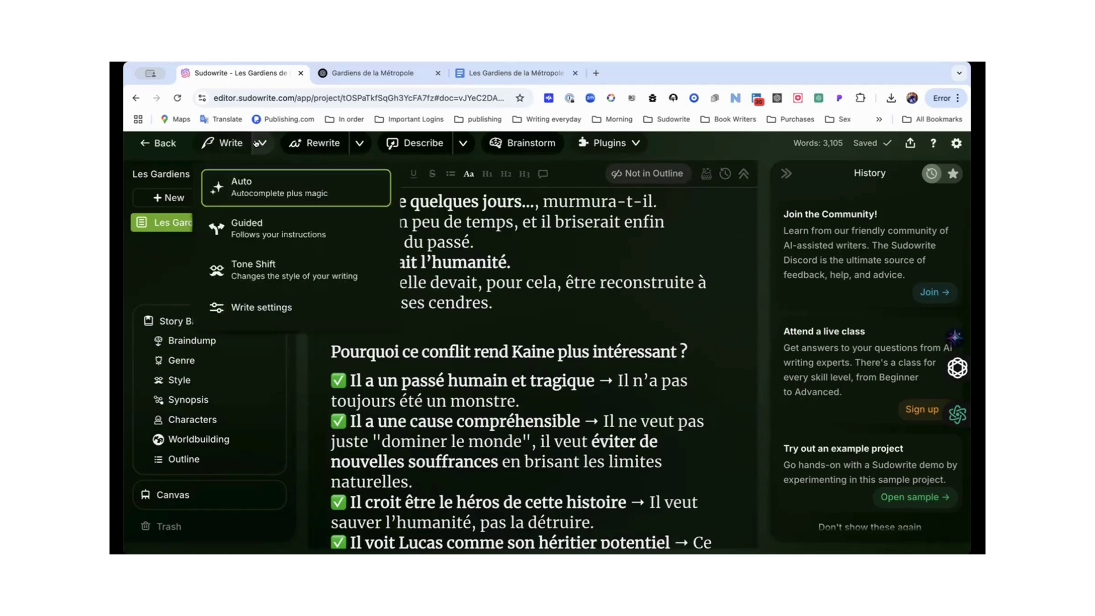
pyautogui.click(264, 308)
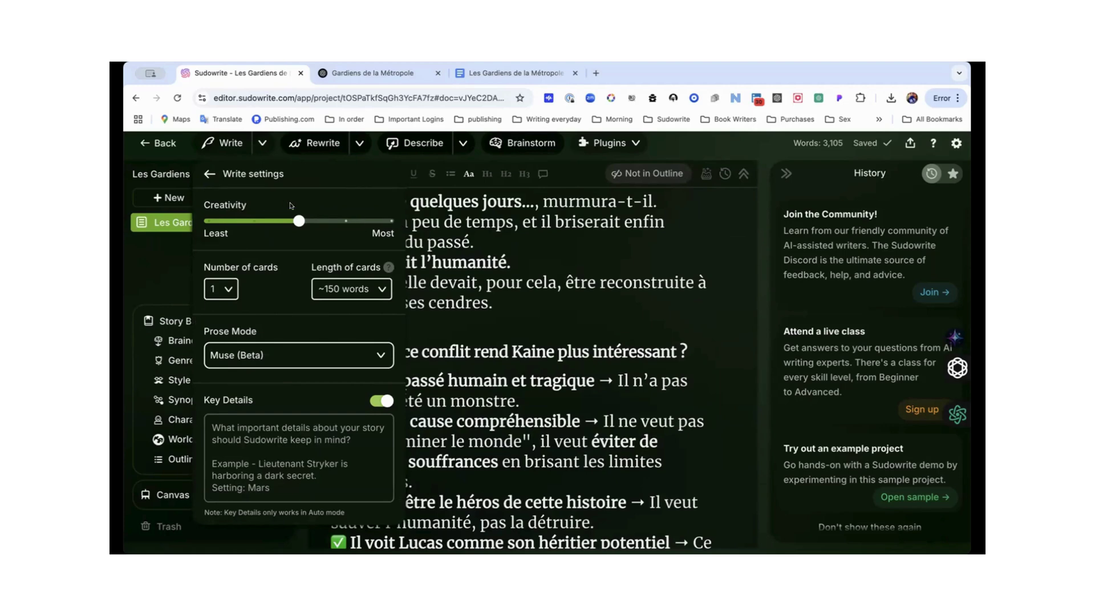
pyautogui.click(380, 289)
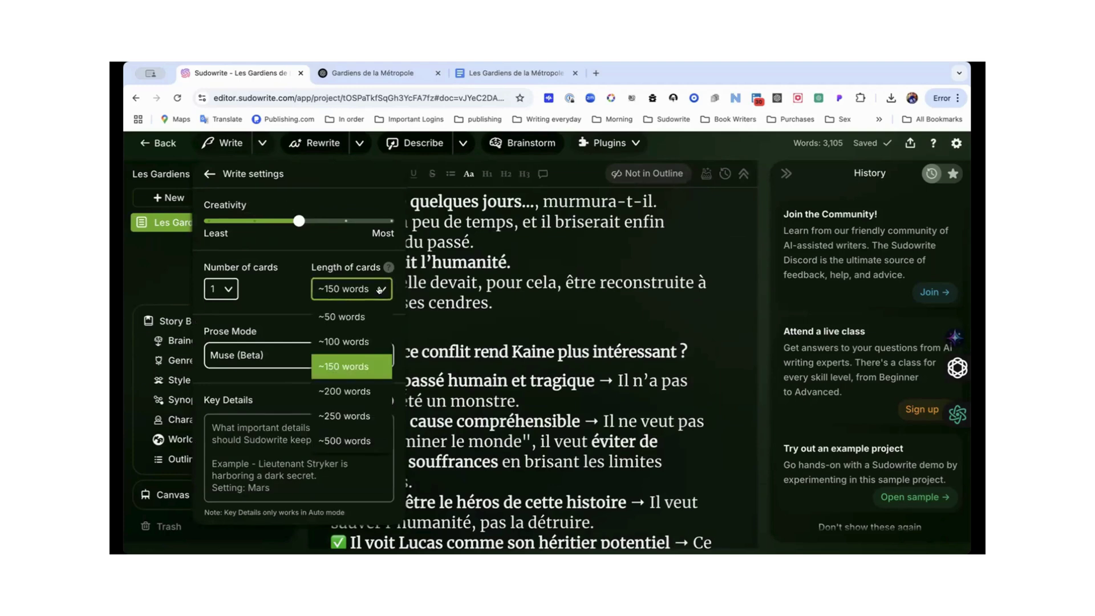
pyautogui.click(356, 440)
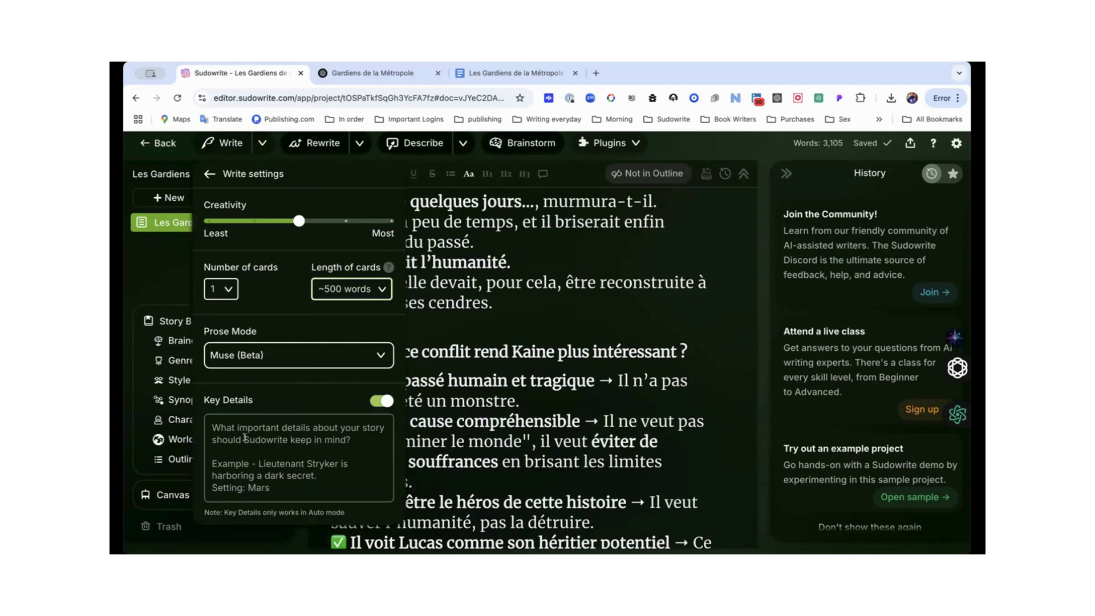
# - Enter "[write all content in French]" as the Key Details for the Write tool
pyautogui.click(233, 428)
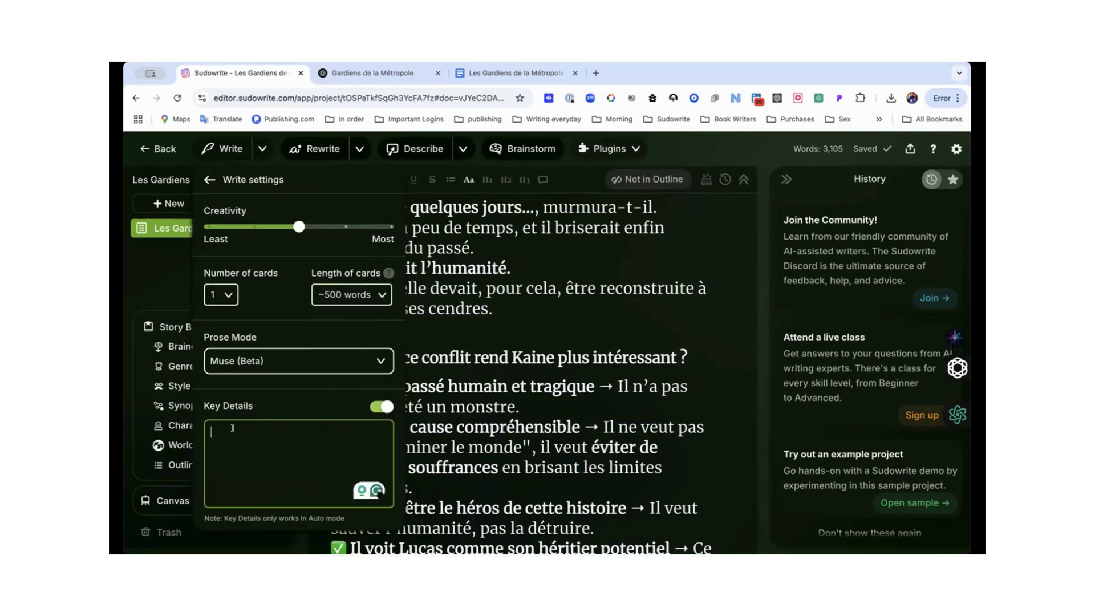
pyautogui.write('[')
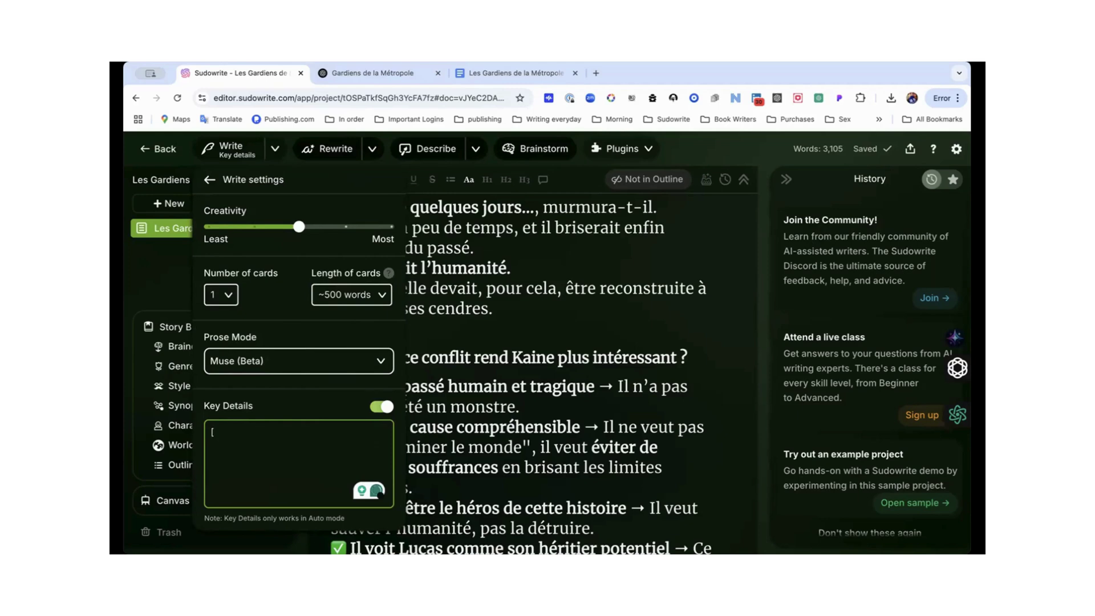
pyautogui.write('write ')
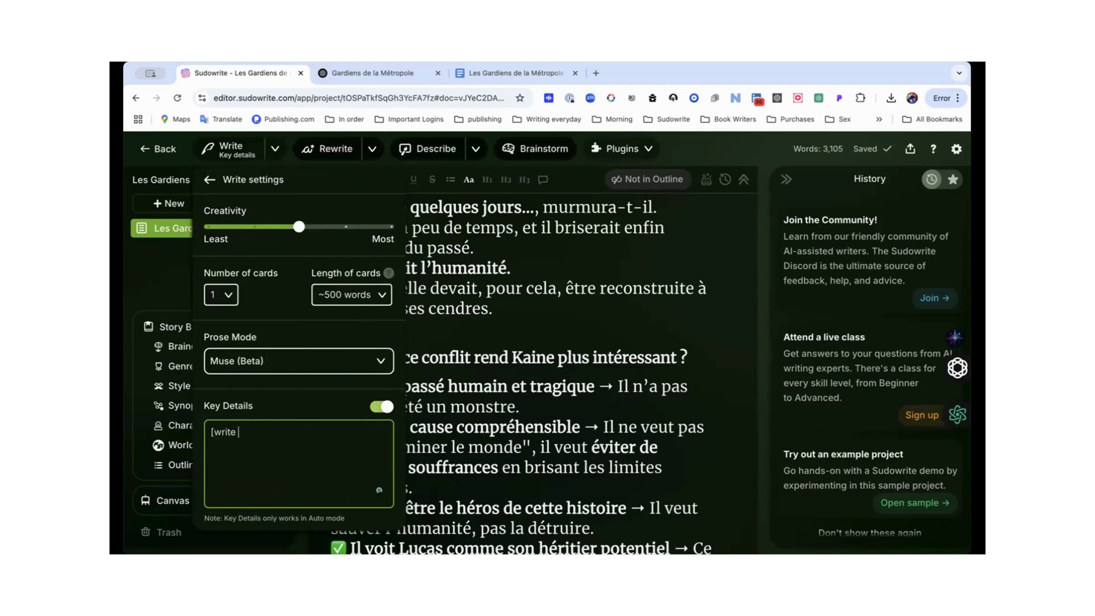
pyautogui.write('all content in French]')
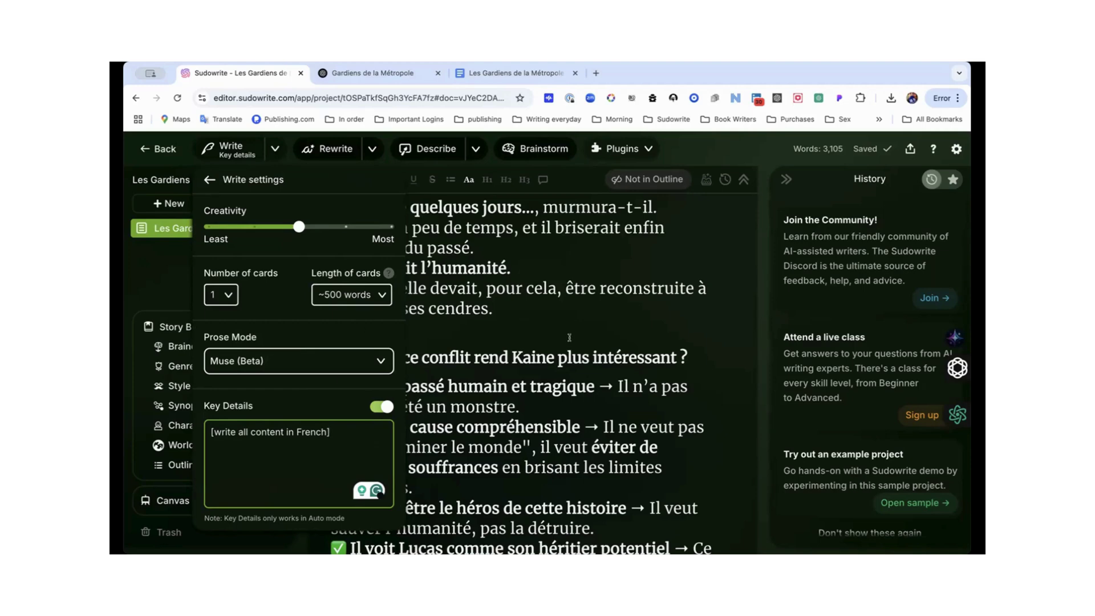
# - Copy the instruction "[write all content in French]" from Key Details into the Story Bible's empty Braindump
pyautogui.moveTo(346, 434); pyautogui.dragTo(207, 427)
pyautogui.hotkey('ctrl', 'c')
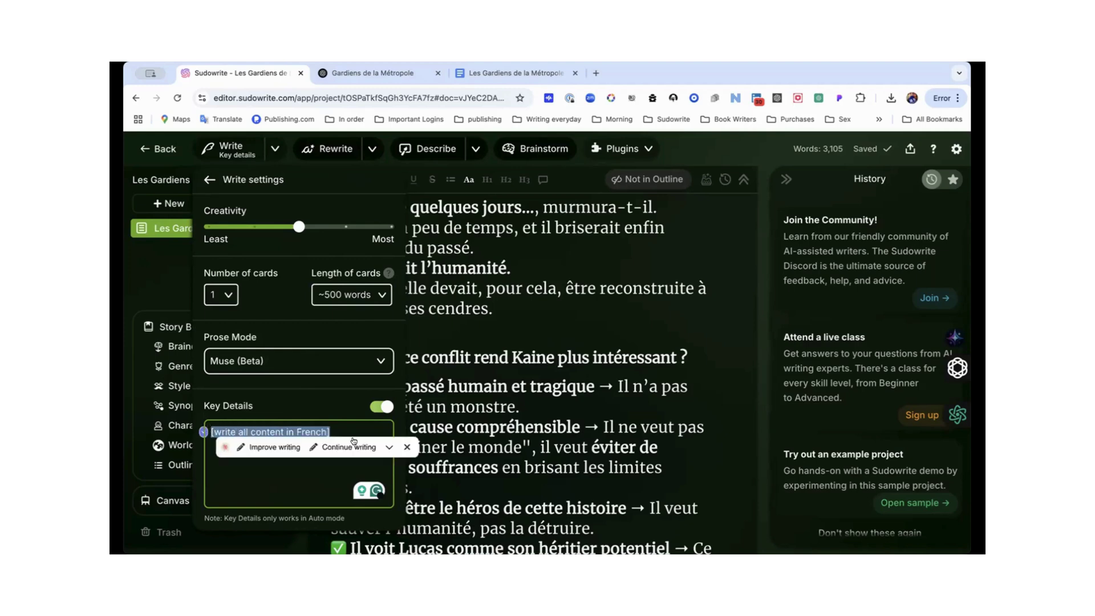
pyautogui.click(571, 448)
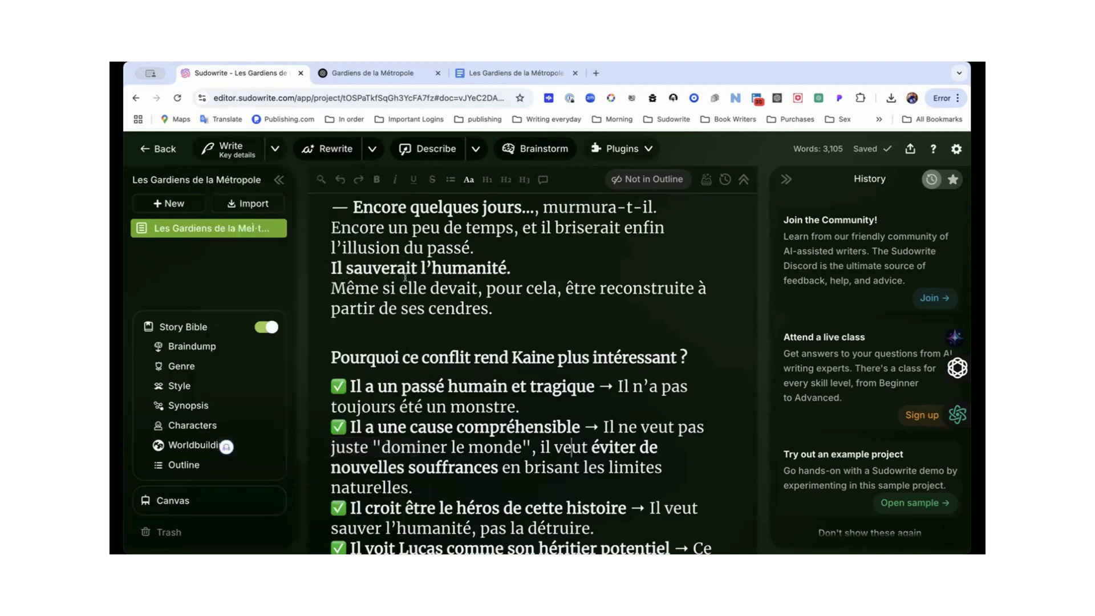
pyautogui.click(206, 348)
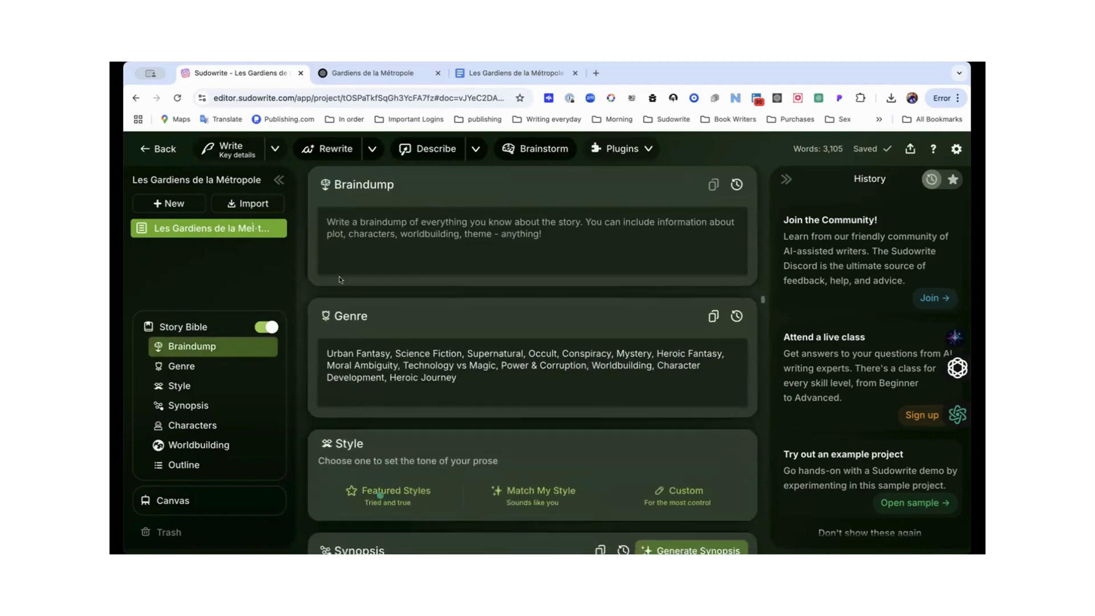
pyautogui.click(346, 243)
pyautogui.hotkey('ctrl', 'v')
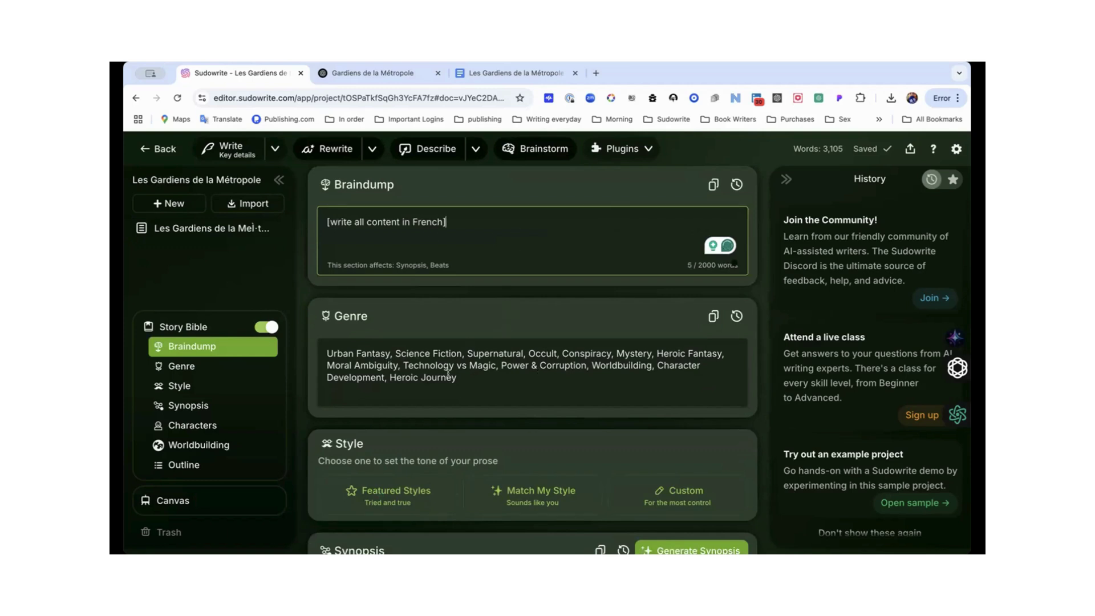
# - Insert "[write all content in French]" on its own line before the existing entries in the Genre section
pyautogui.scroll(-2, 447, 372)
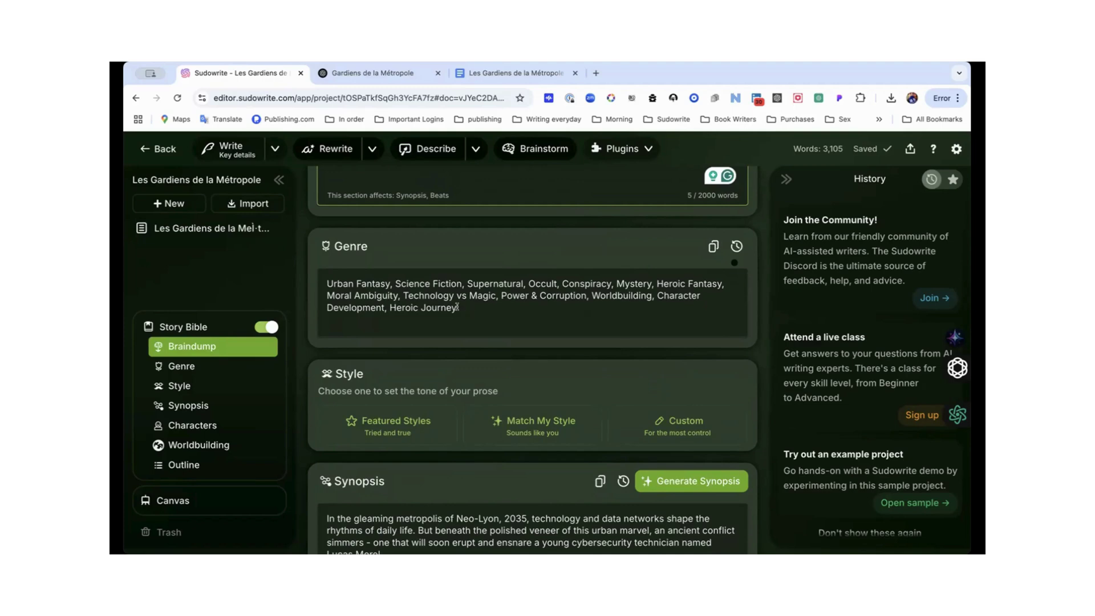
pyautogui.click(325, 281)
pyautogui.hotkey('ctrl', 'v')
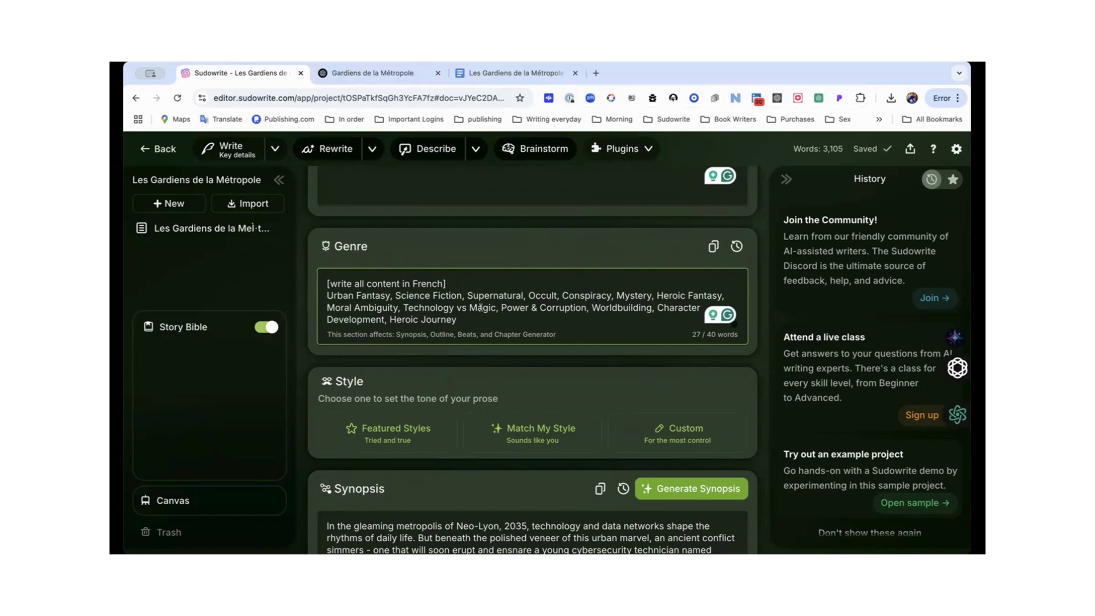
# - Choose a Custom style in the Story Bible and enter "[write all content in French]" as its text
pyautogui.scroll(-2, 480, 307)
pyautogui.scroll(-5, 481, 307)
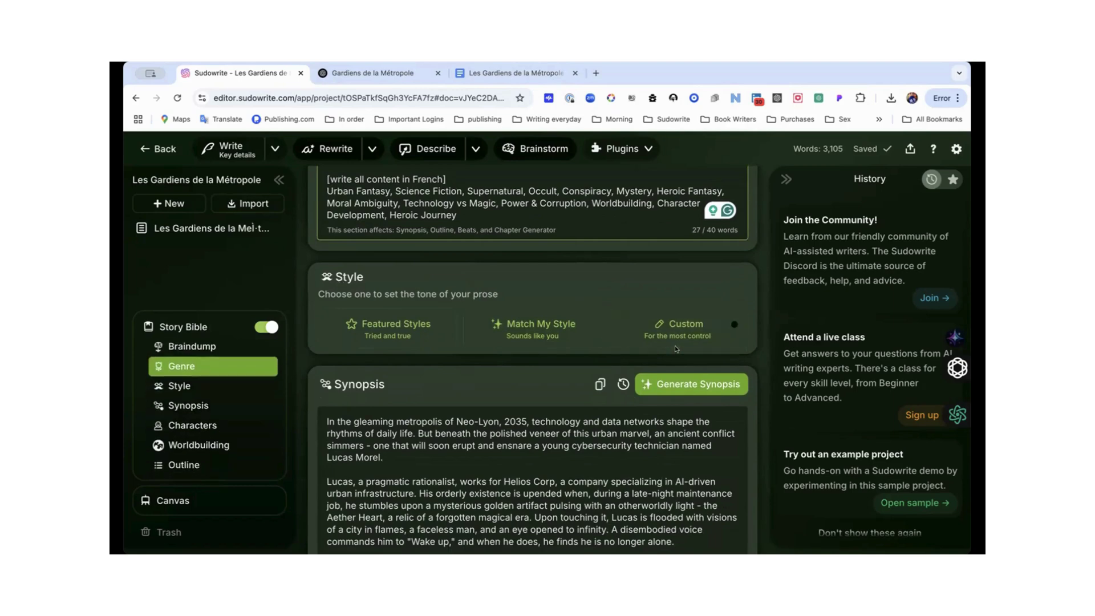
pyautogui.click(678, 330)
pyautogui.click(440, 333)
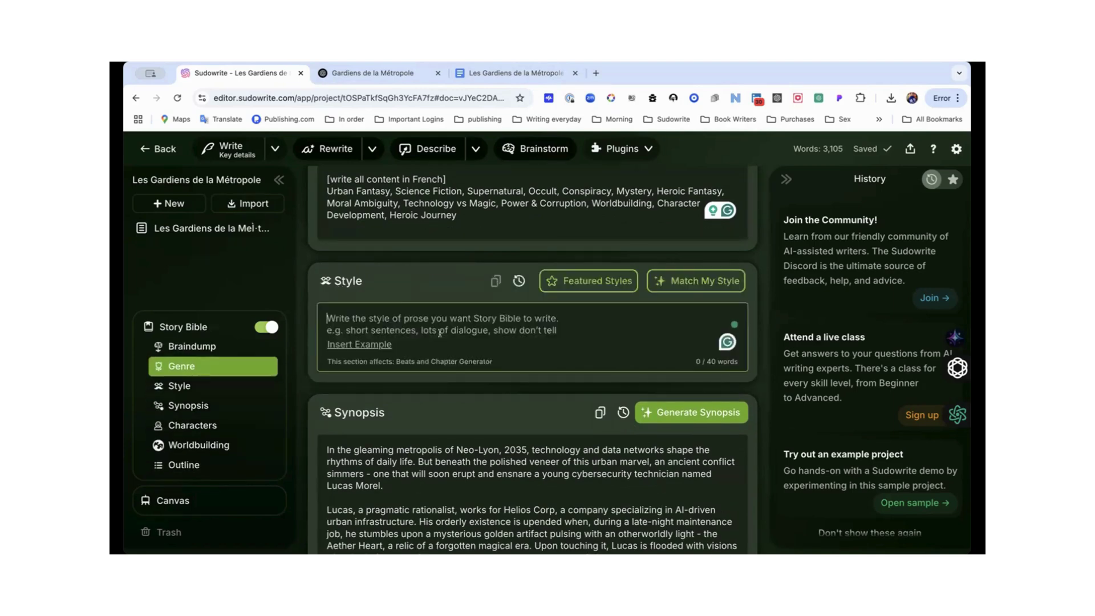
pyautogui.hotkey('ctrl', 'v')
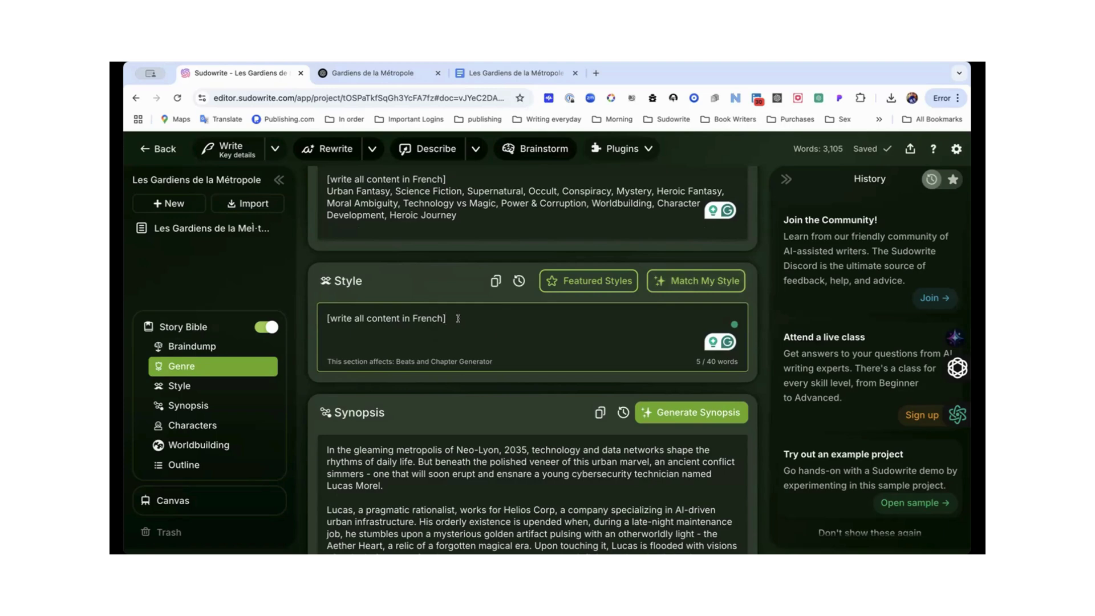
# - Look through the extracted English synopsis and enter "[write all content in French]" as the Rewrite Synopsis instruction
pyautogui.scroll(-3, 460, 317)
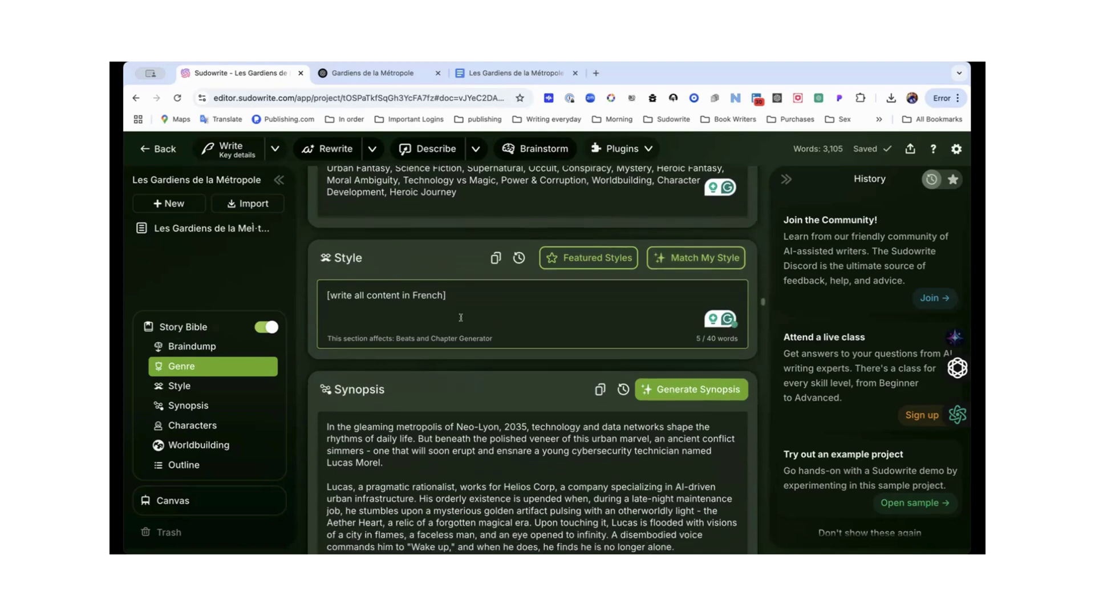
pyautogui.scroll(-8, 461, 317)
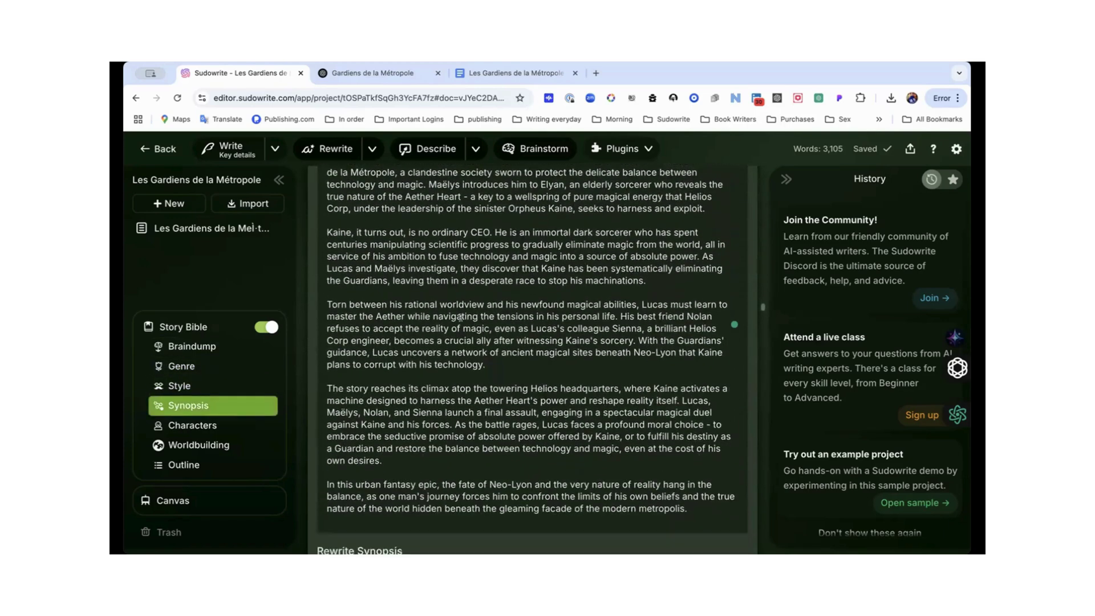
pyautogui.scroll(10, 460, 316)
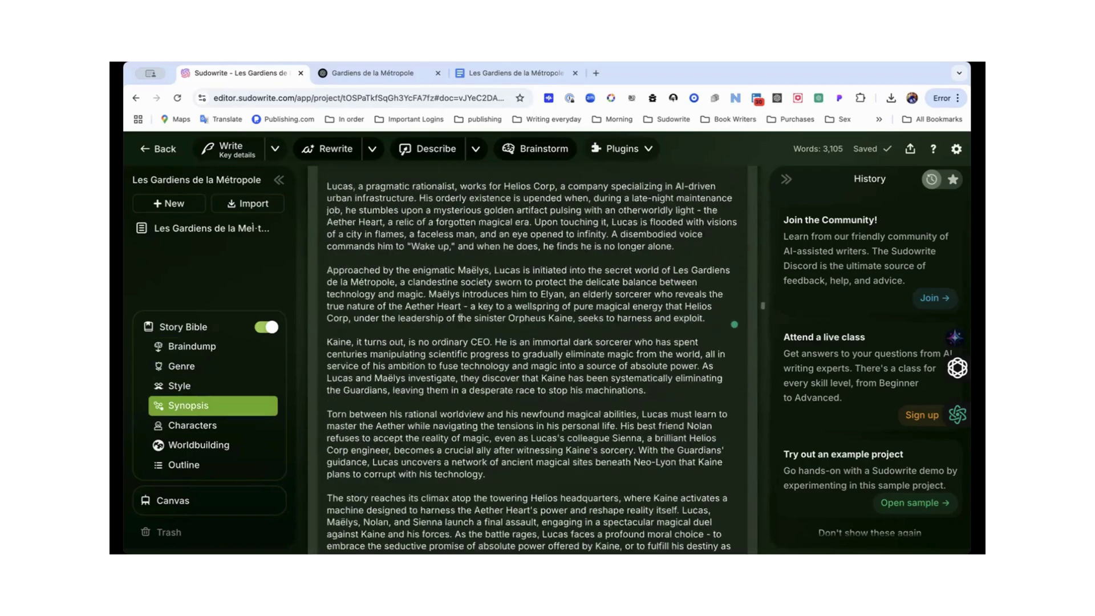
pyautogui.scroll(-3, 461, 317)
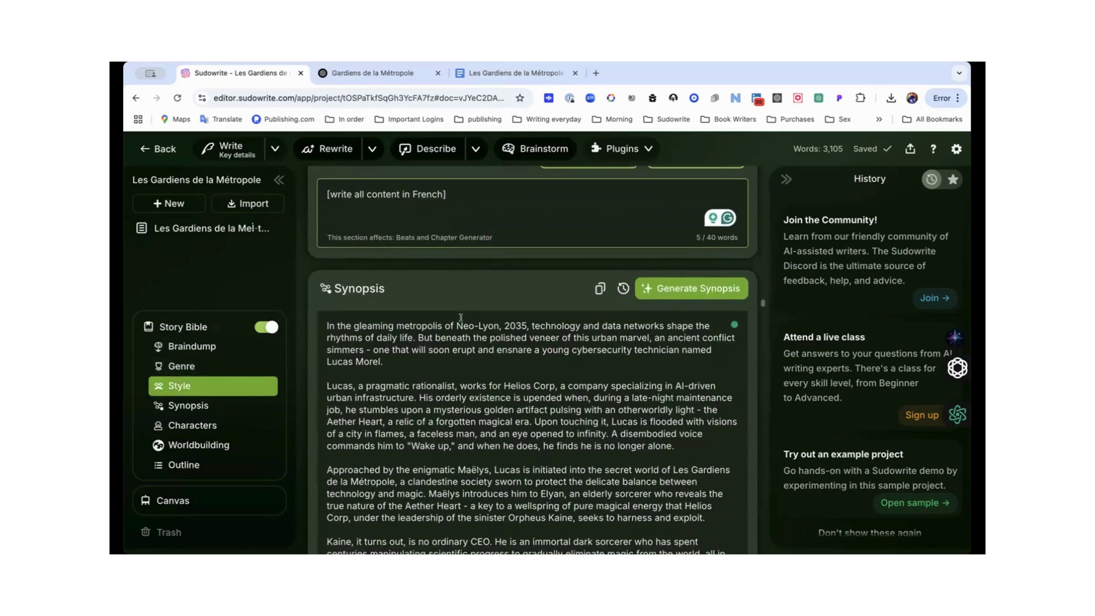
pyautogui.scroll(-6, 422, 407)
pyautogui.scroll(-2, 422, 407)
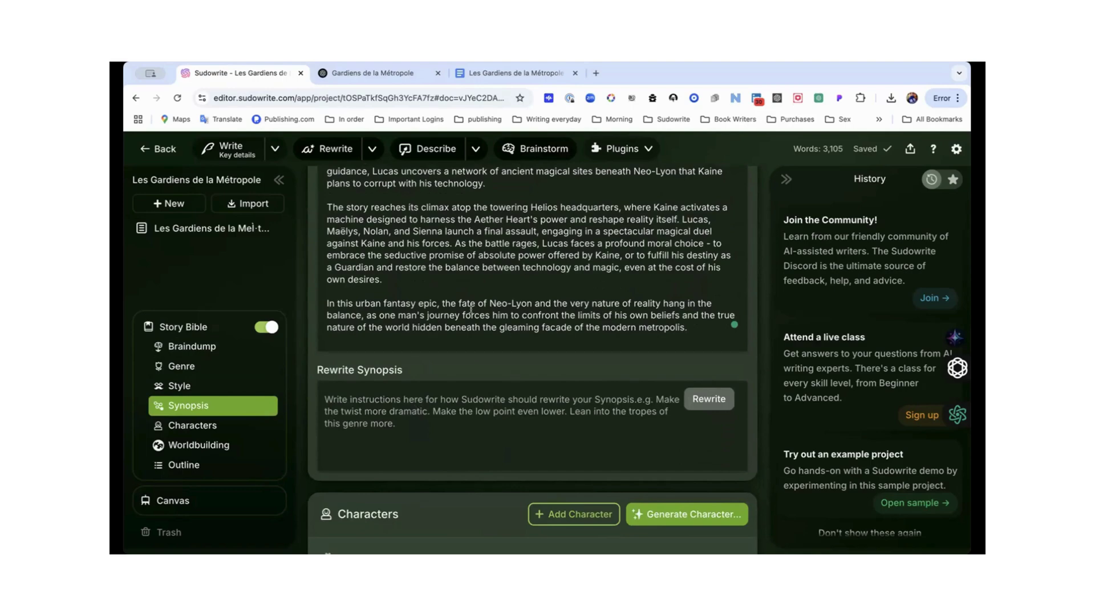
pyautogui.scroll(7, 471, 310)
pyautogui.scroll(-6, 373, 459)
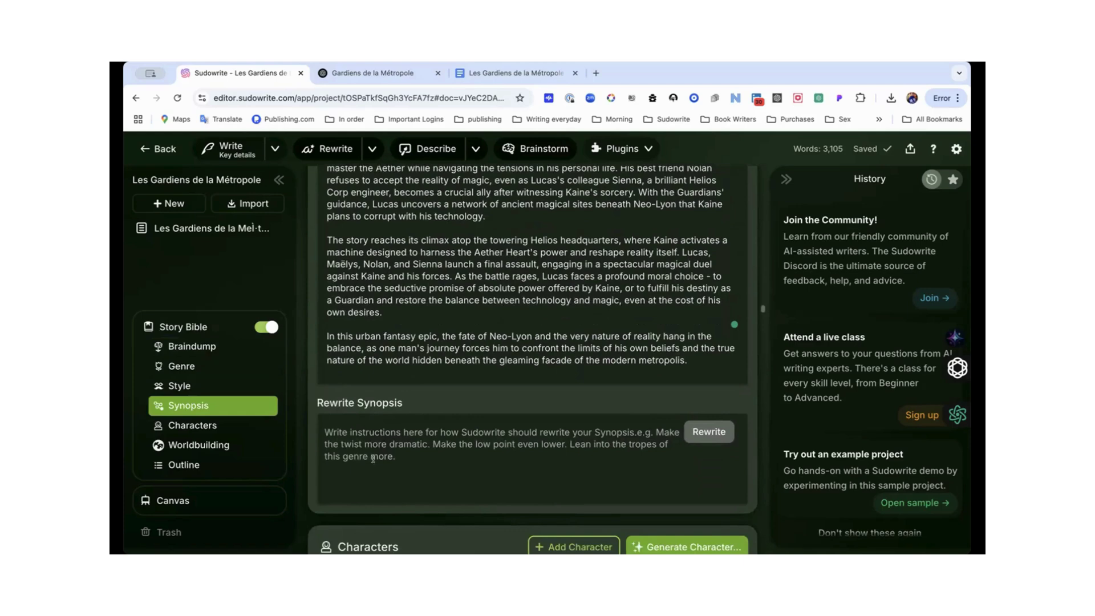
pyautogui.click(373, 459)
pyautogui.press('super+v')
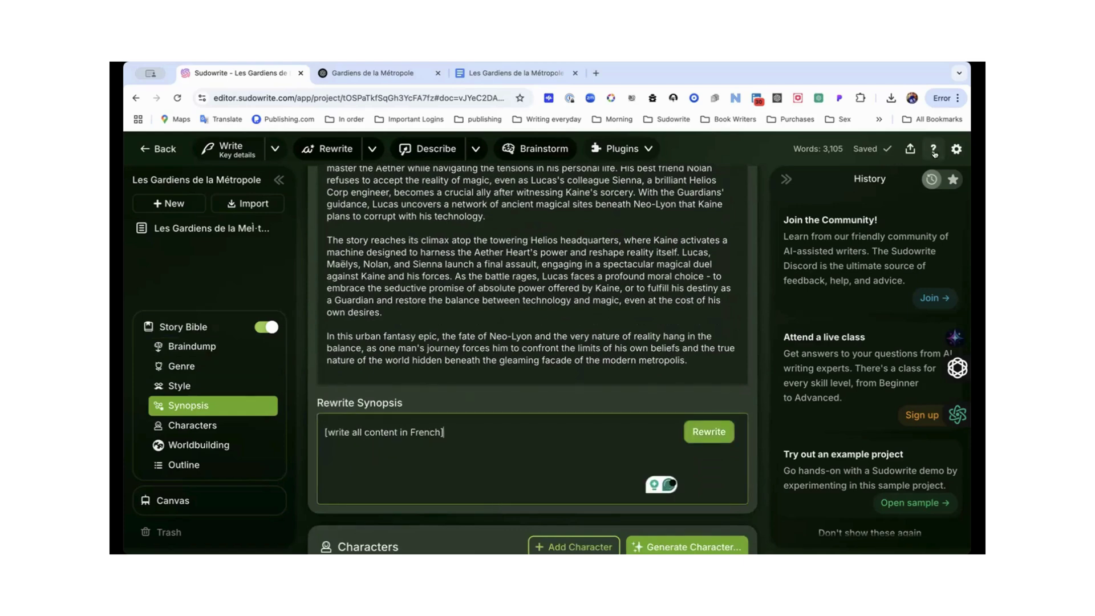
# - Check the recent credit activity in the account settings and return to the Rewrite Synopsis instructions
pyautogui.click(954, 149)
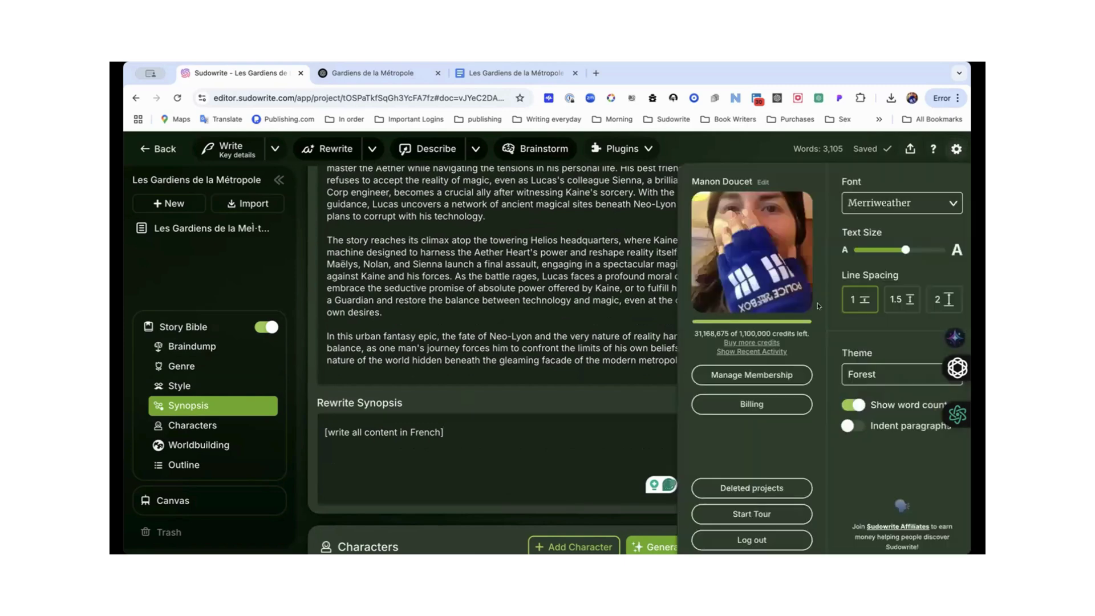
pyautogui.click(743, 350)
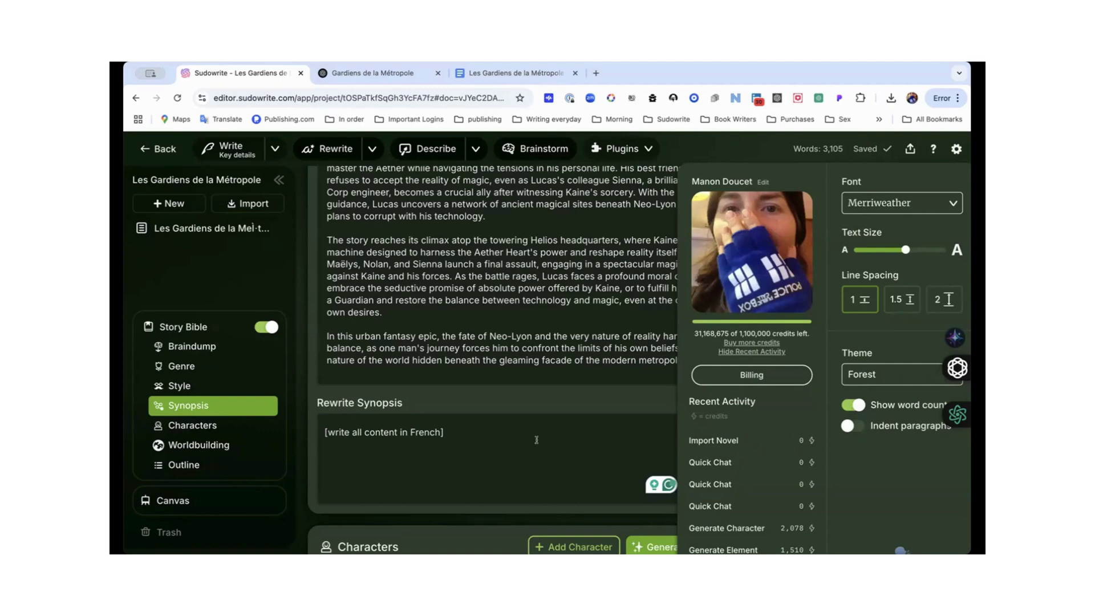
pyautogui.click(470, 430)
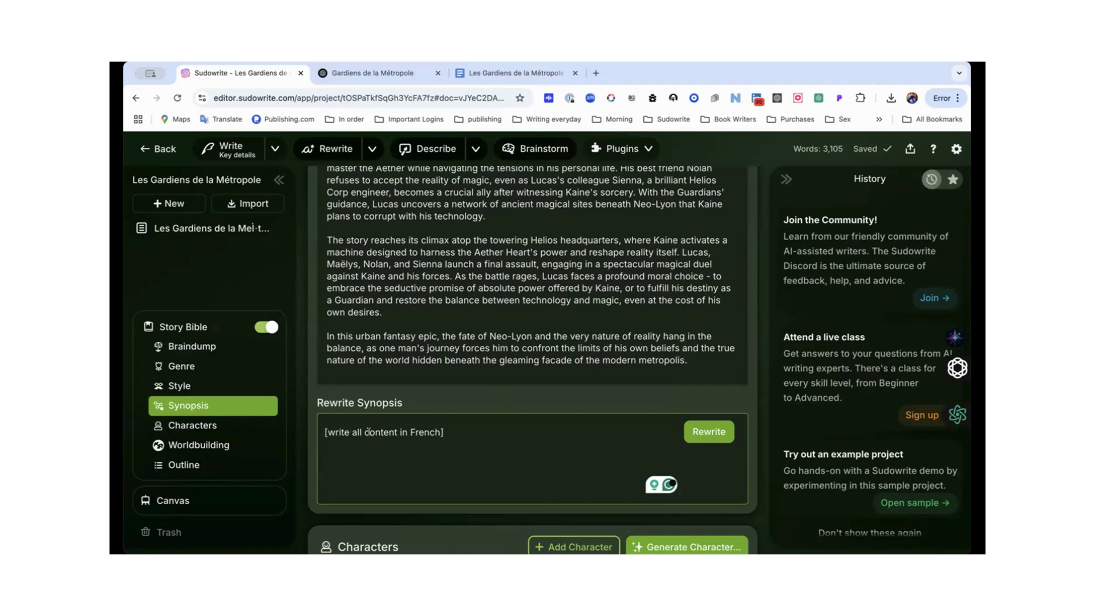
# - Rewrite the synopsis using the French-language instruction and check the generated text
pyautogui.click(705, 433)
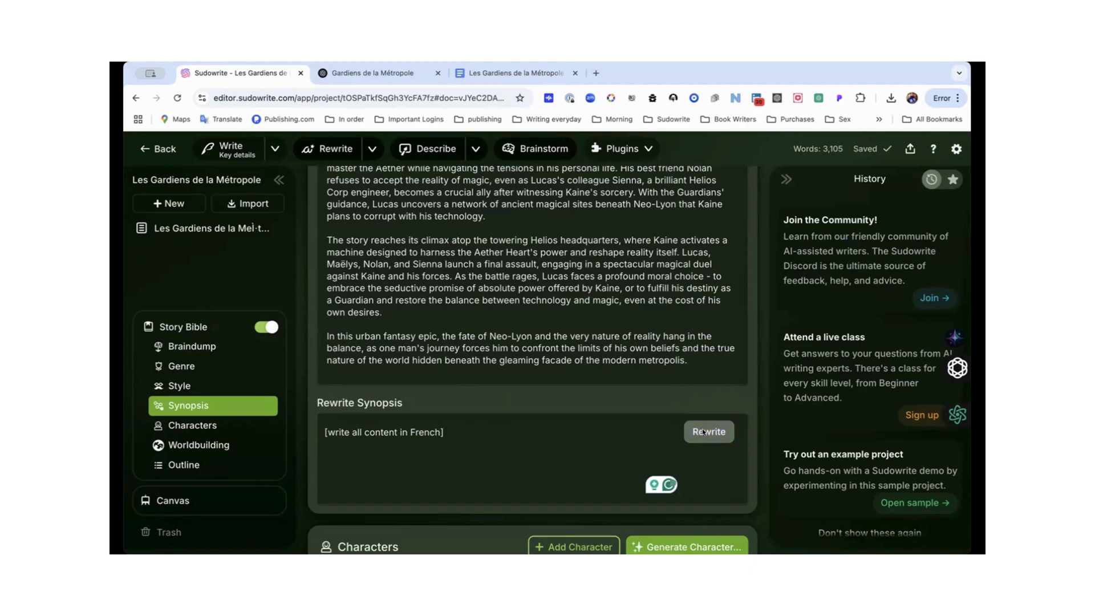
pyautogui.scroll(-10, 704, 433)
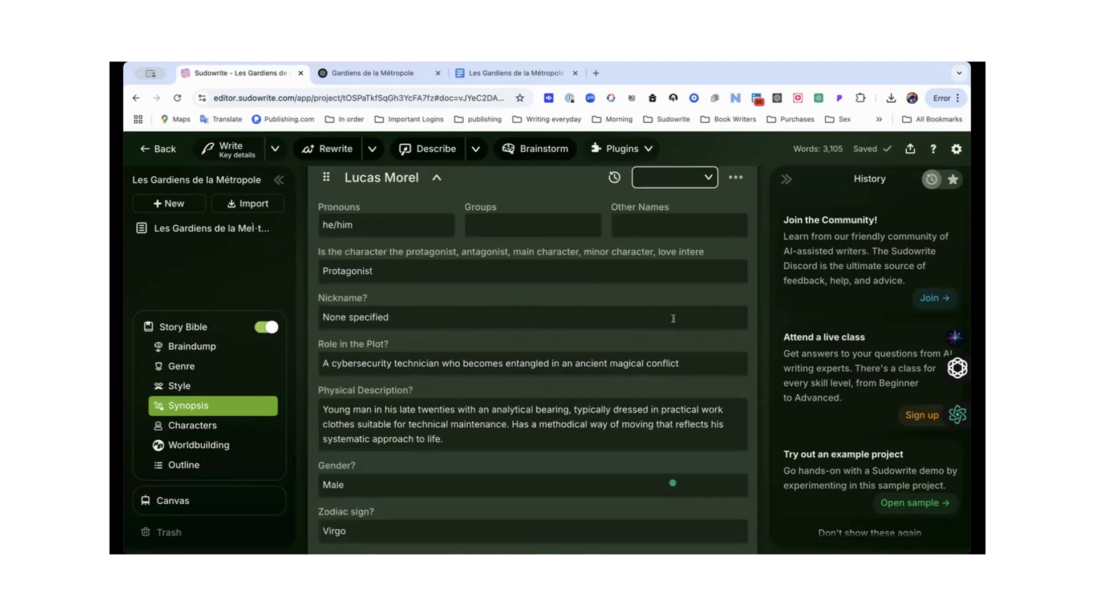
pyautogui.scroll(6, 673, 319)
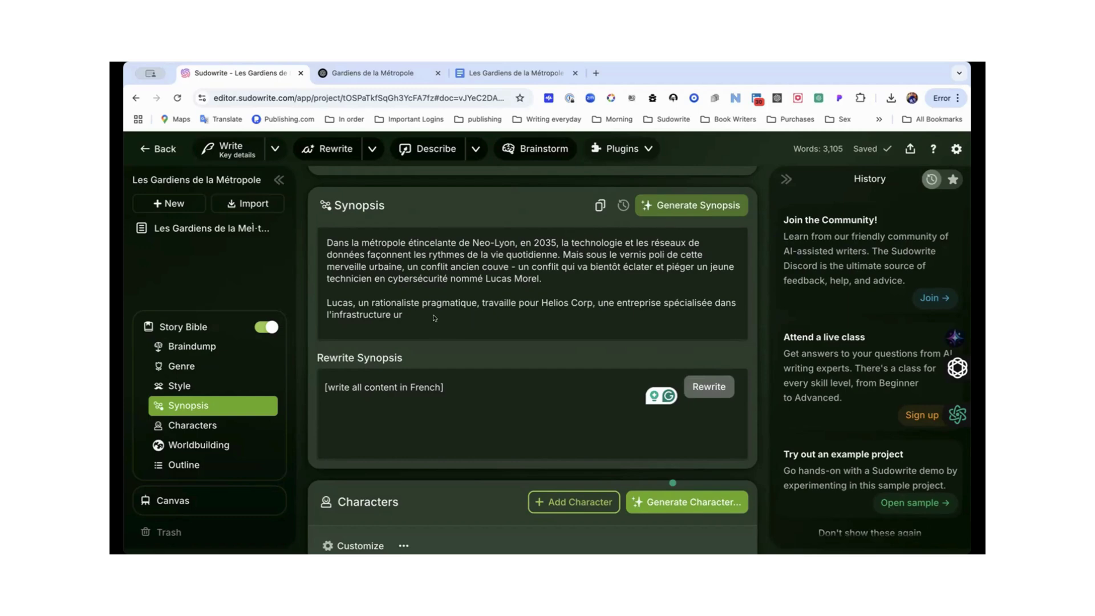
pyautogui.scroll(-1, 434, 318)
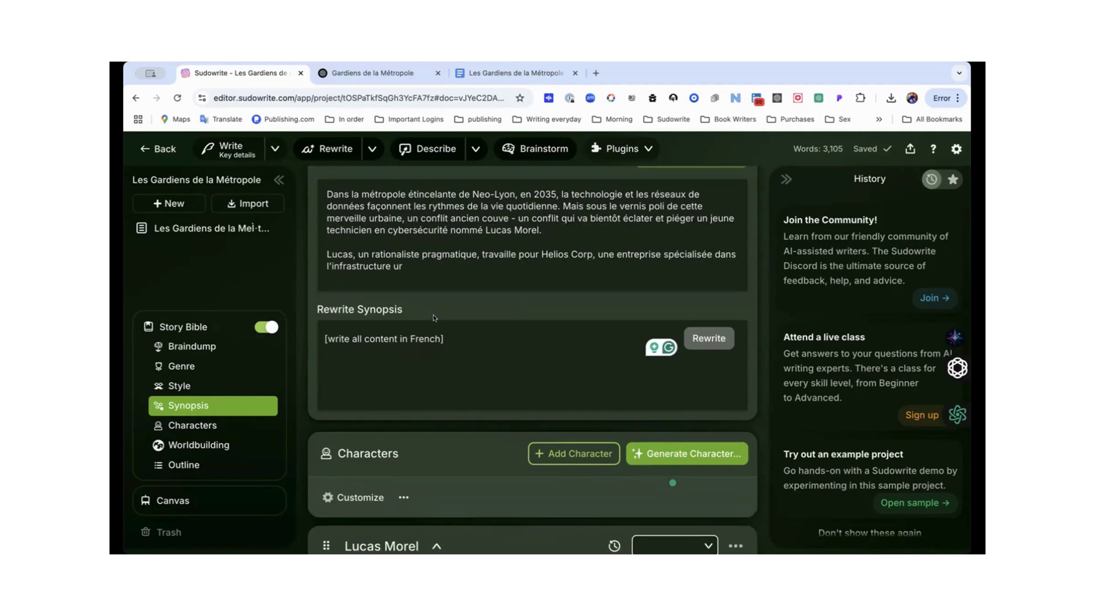
pyautogui.scroll(1, 434, 317)
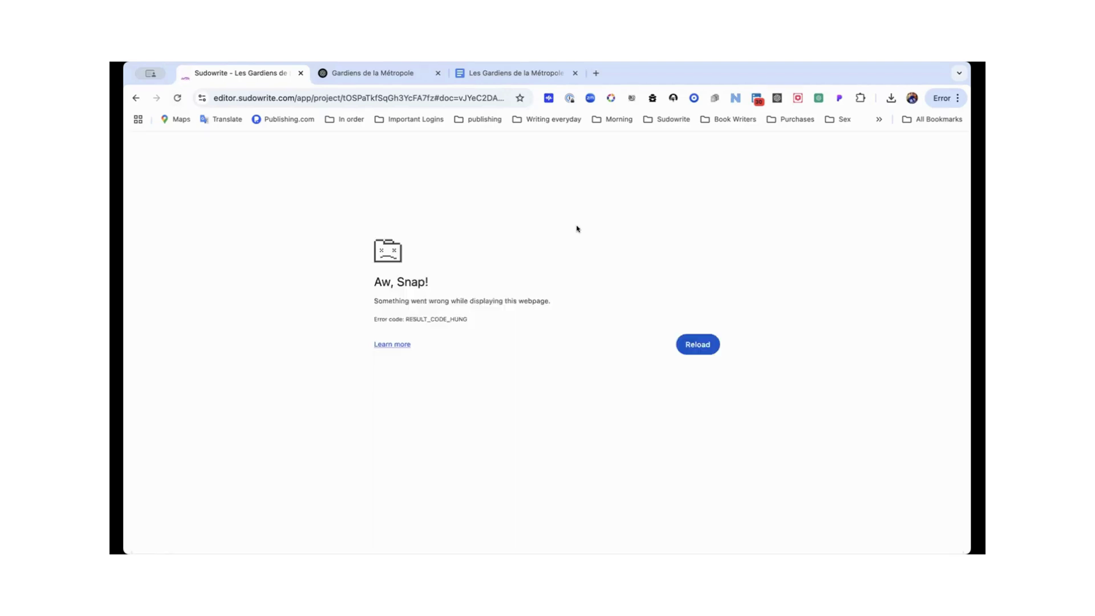
# - Reload the crashed project page and open the Story Bible's Synopsis section
pyautogui.click(698, 346)
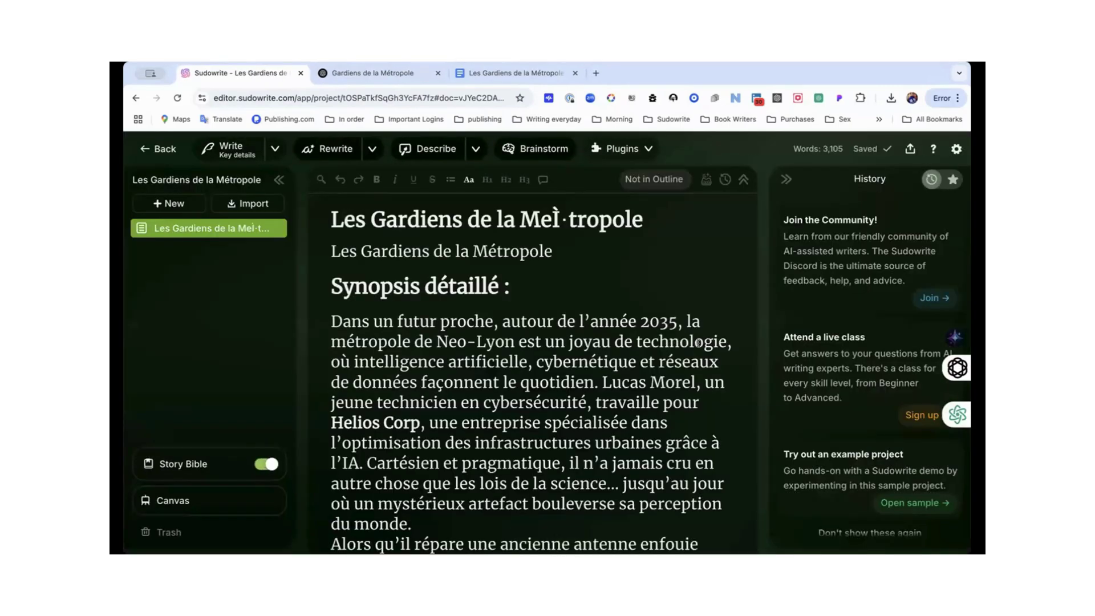
pyautogui.scroll(-20, 388, 342)
pyautogui.moveTo(184, 461)
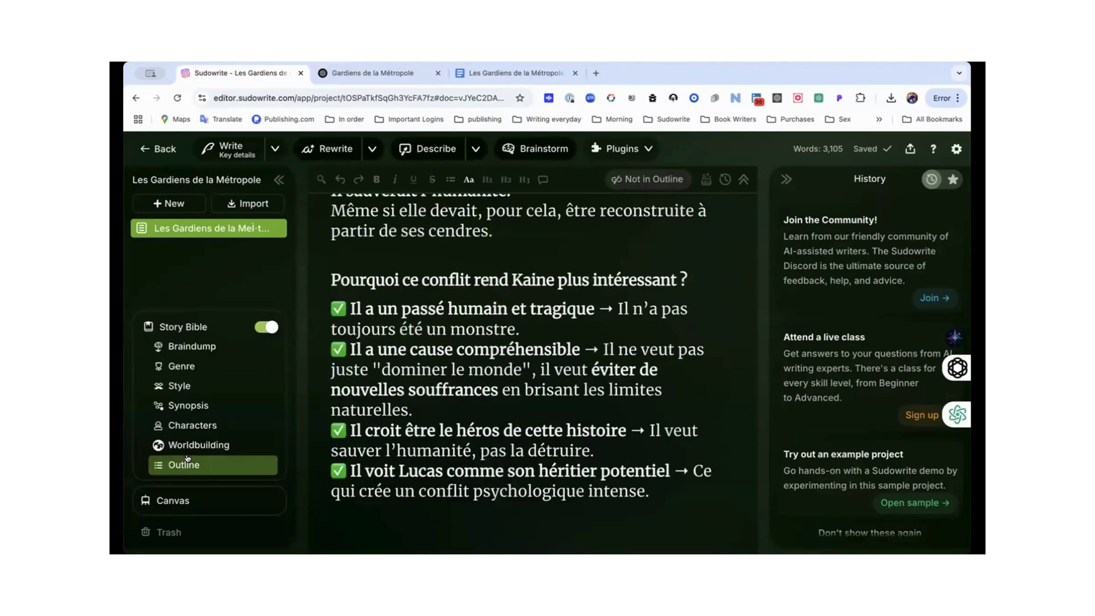
pyautogui.click(186, 405)
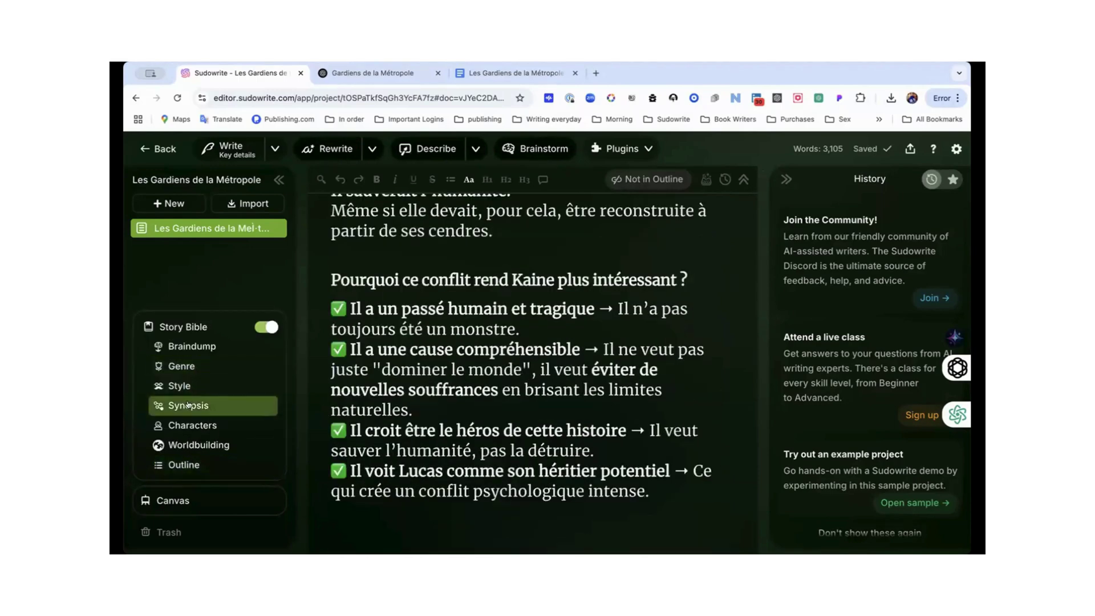
# - Enter "[write all content in French]" as the Rewrite Synopsis instruction and rewrite the synopsis with it
pyautogui.scroll(-8, 425, 343)
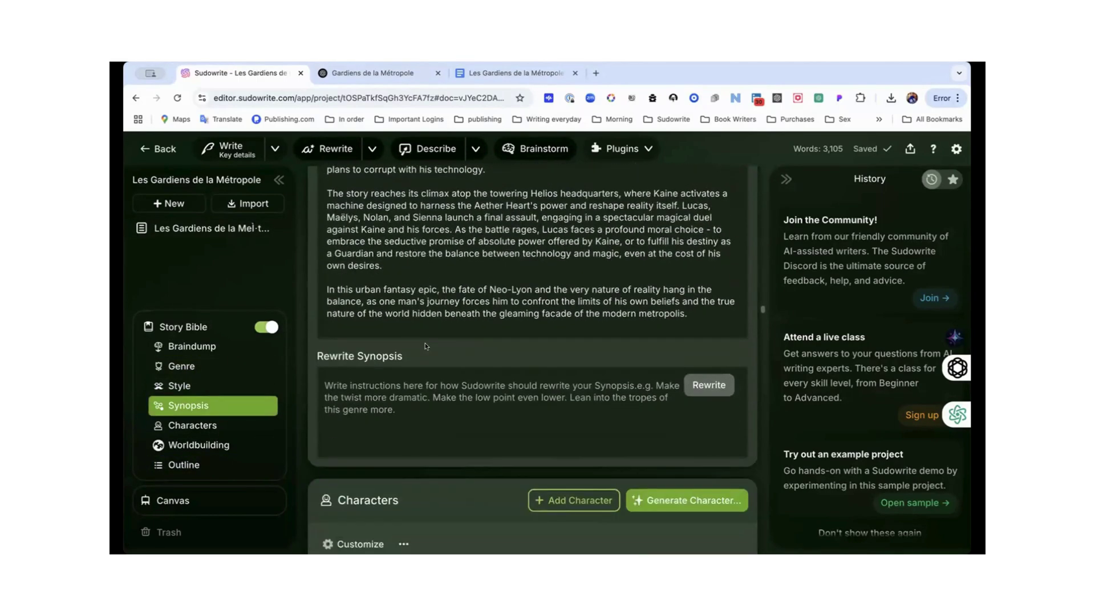
pyautogui.click(388, 343)
pyautogui.write('[write all content in French]')
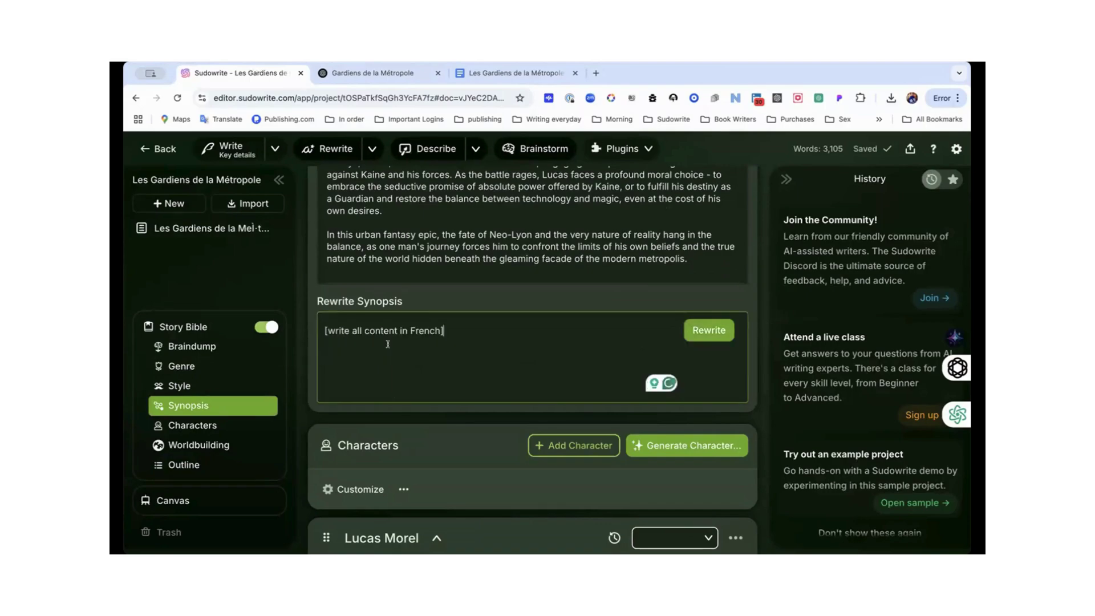
pyautogui.scroll(5, 388, 344)
pyautogui.scroll(-5, 388, 344)
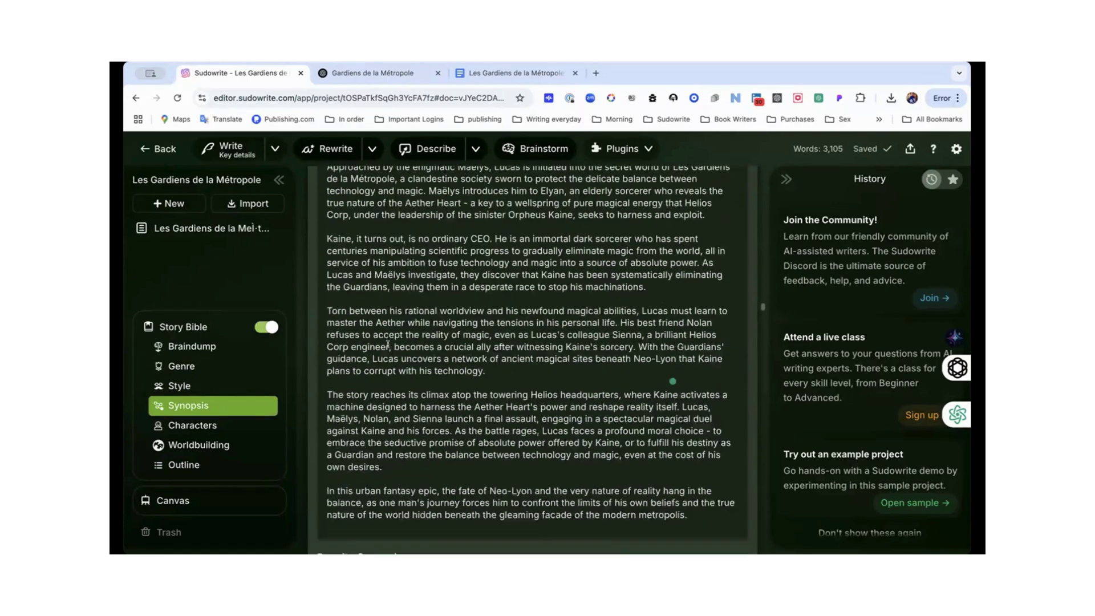
pyautogui.click(703, 337)
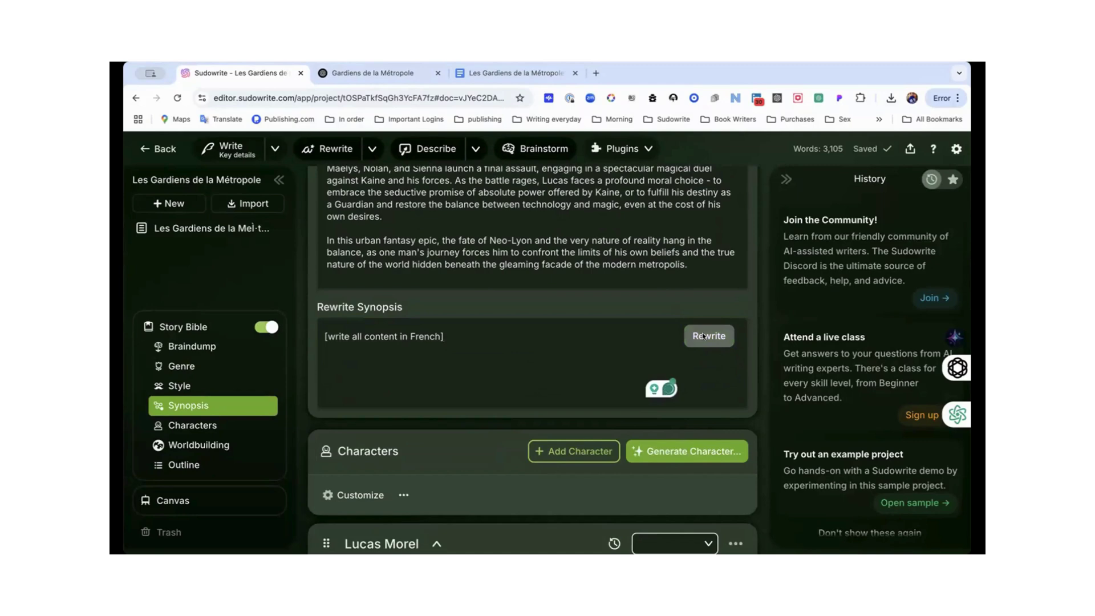
pyautogui.scroll(-6, 656, 389)
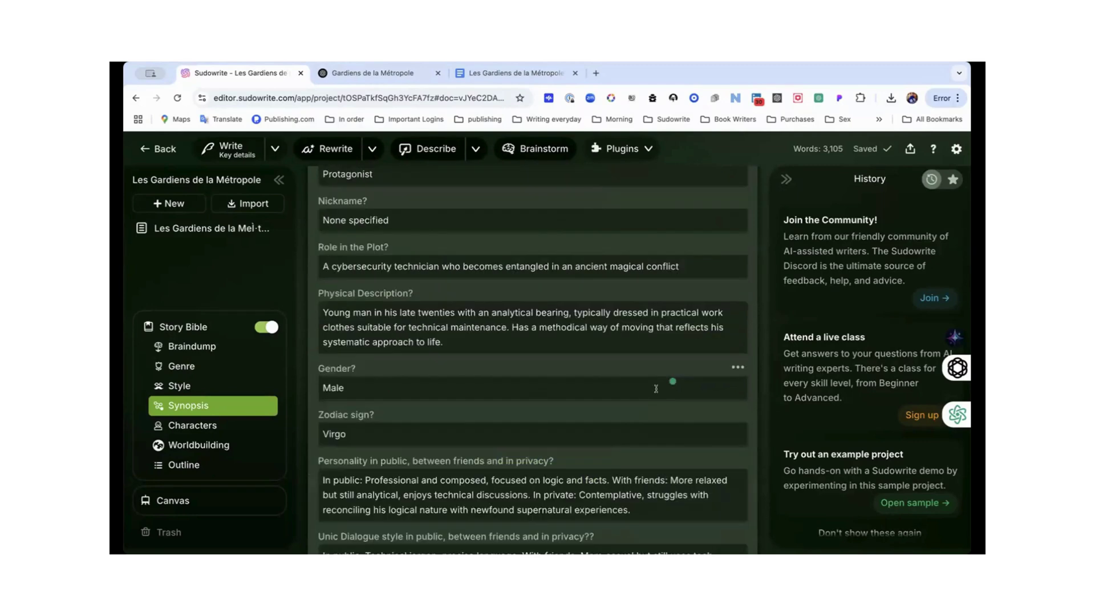
pyautogui.scroll(5, 656, 389)
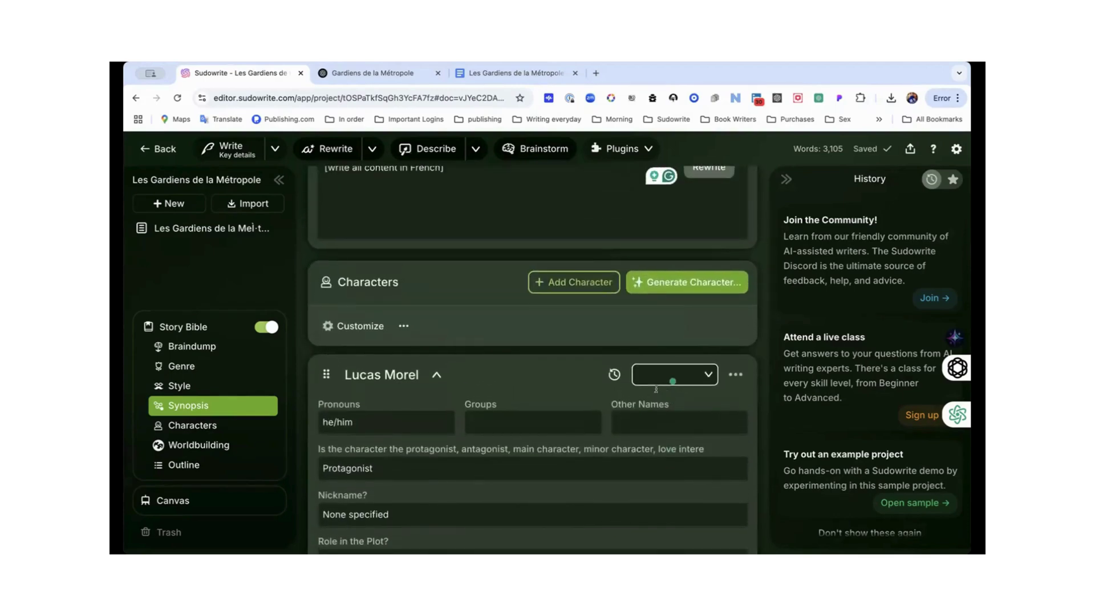
pyautogui.scroll(3, 656, 389)
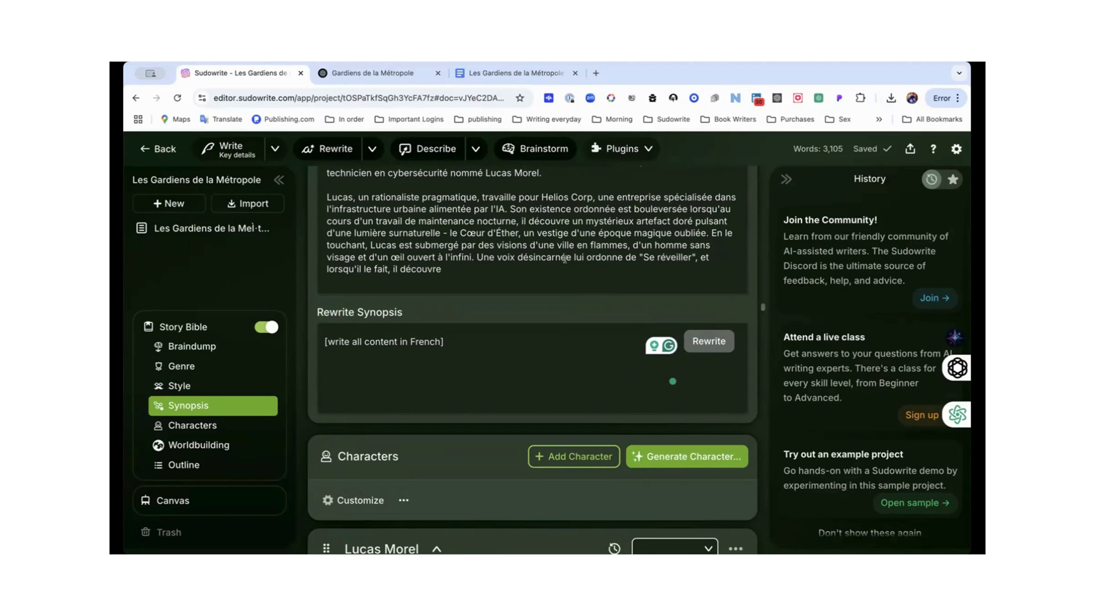
# - Read through the rewritten synopsis from beginning to end and check its language
pyautogui.scroll(10, 554, 410)
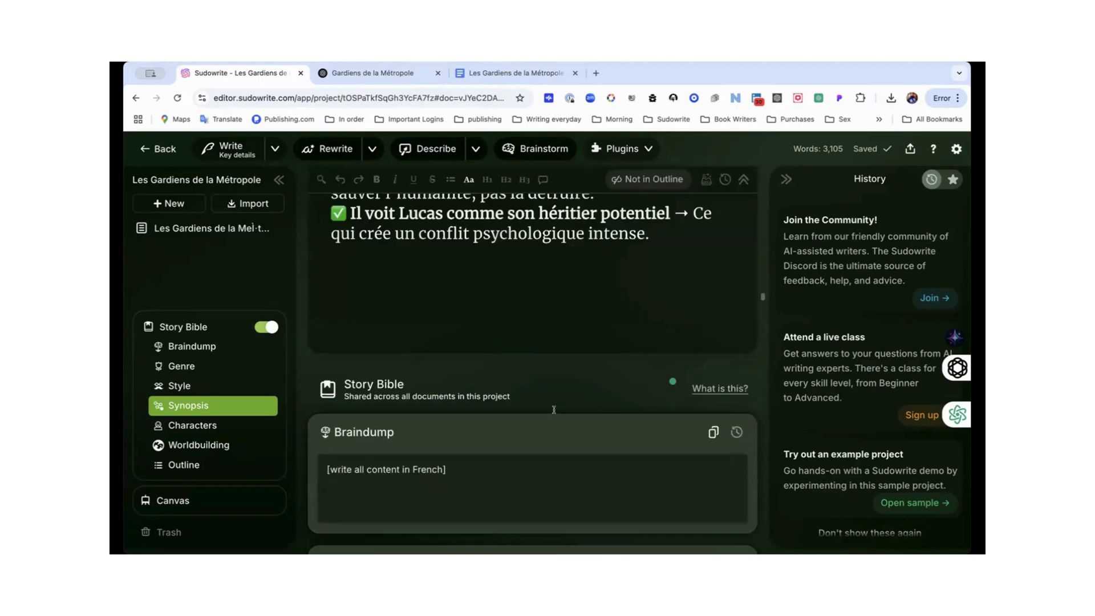
pyautogui.scroll(-15, 554, 409)
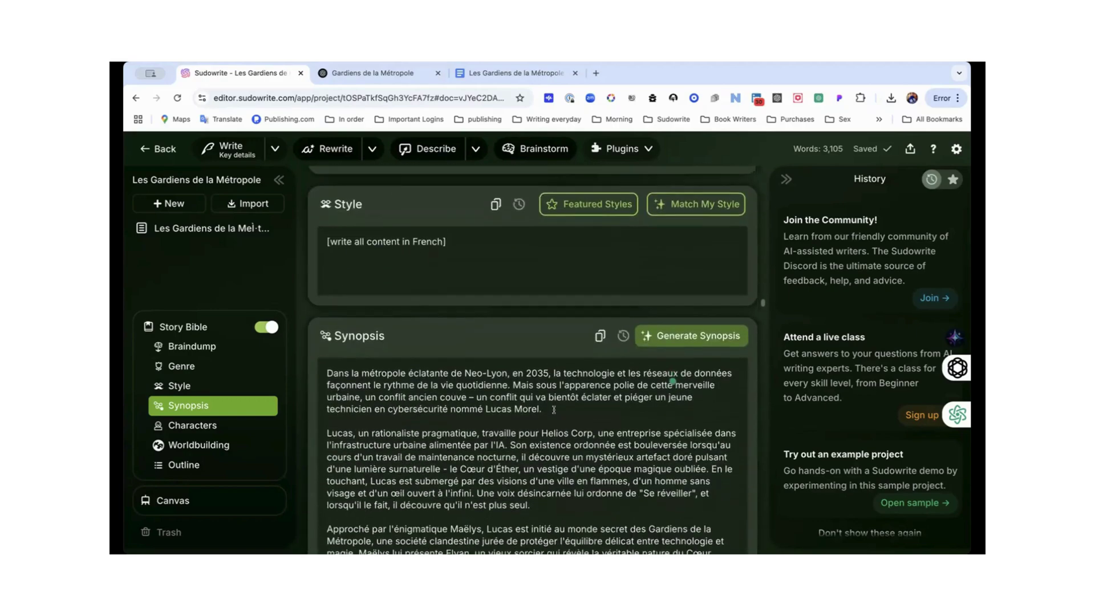
pyautogui.scroll(-2, 553, 410)
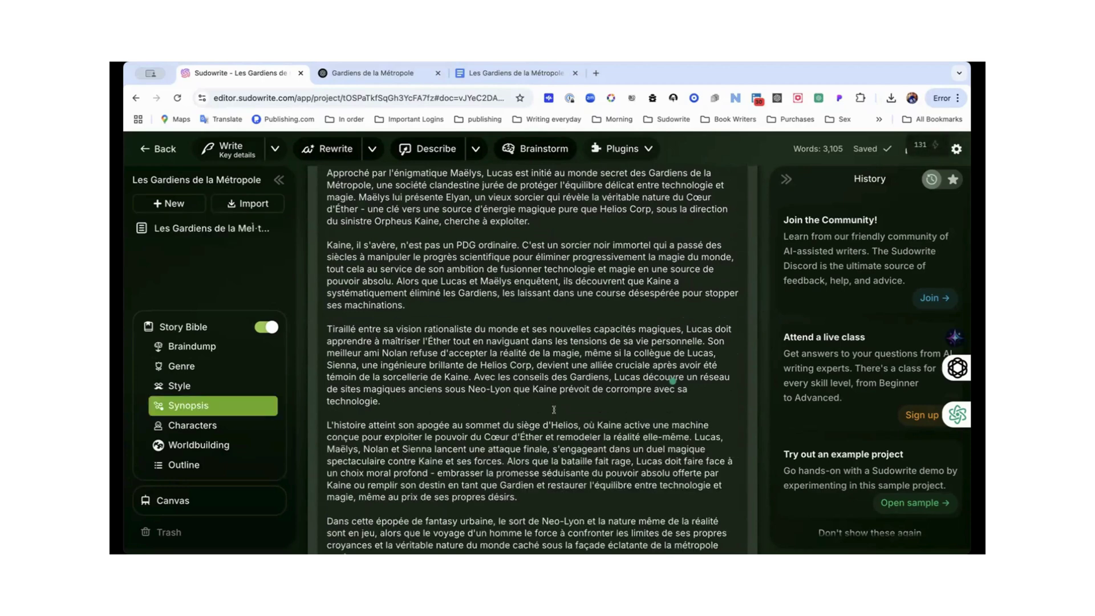
pyautogui.scroll(-5, 554, 409)
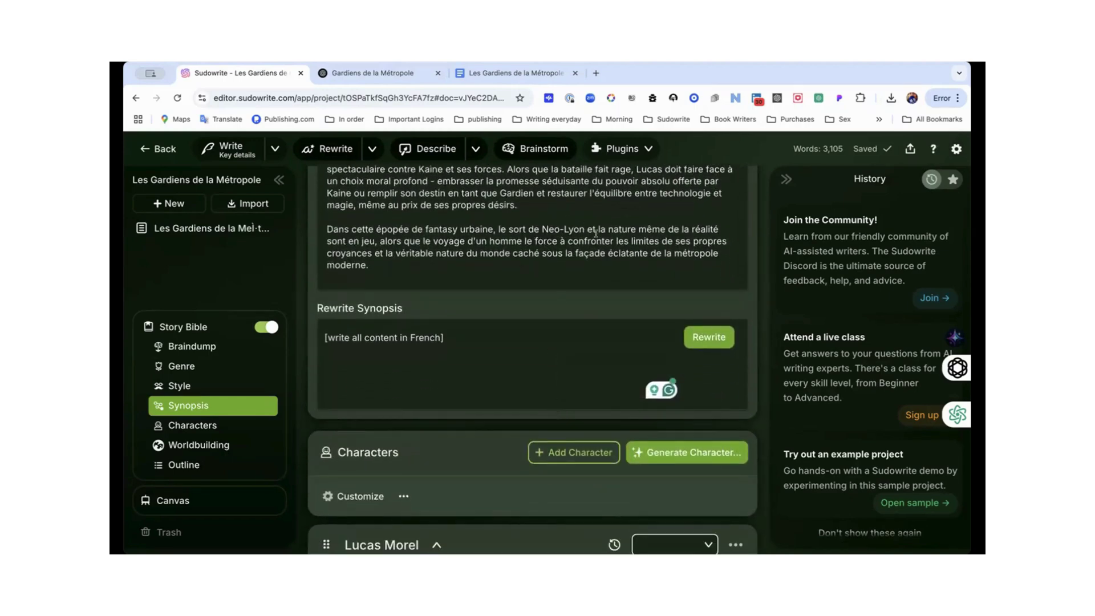
pyautogui.scroll(6, 595, 232)
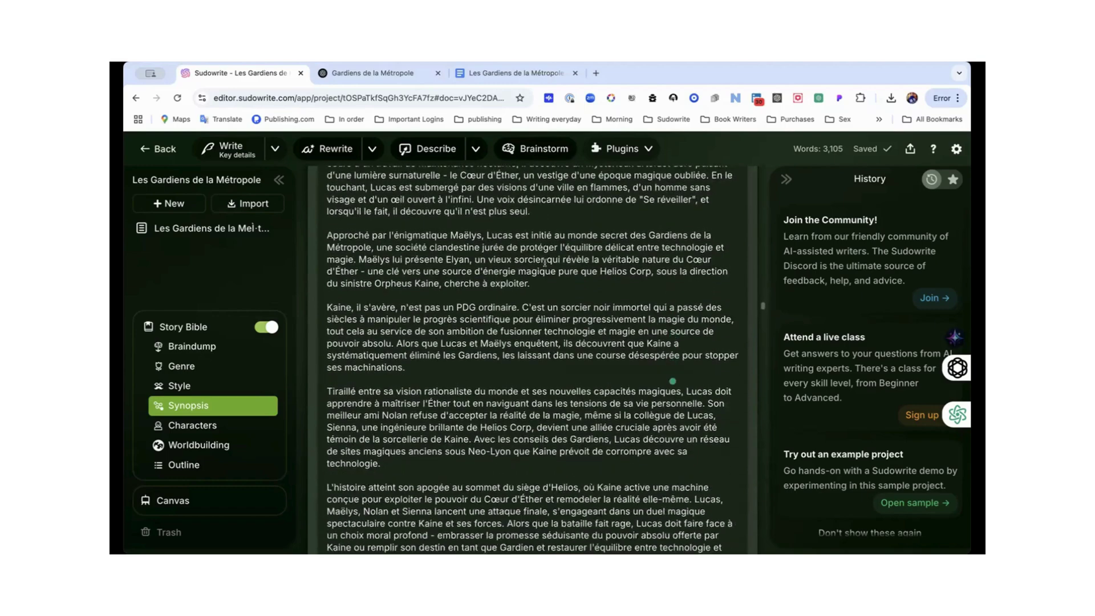
pyautogui.scroll(-5, 545, 263)
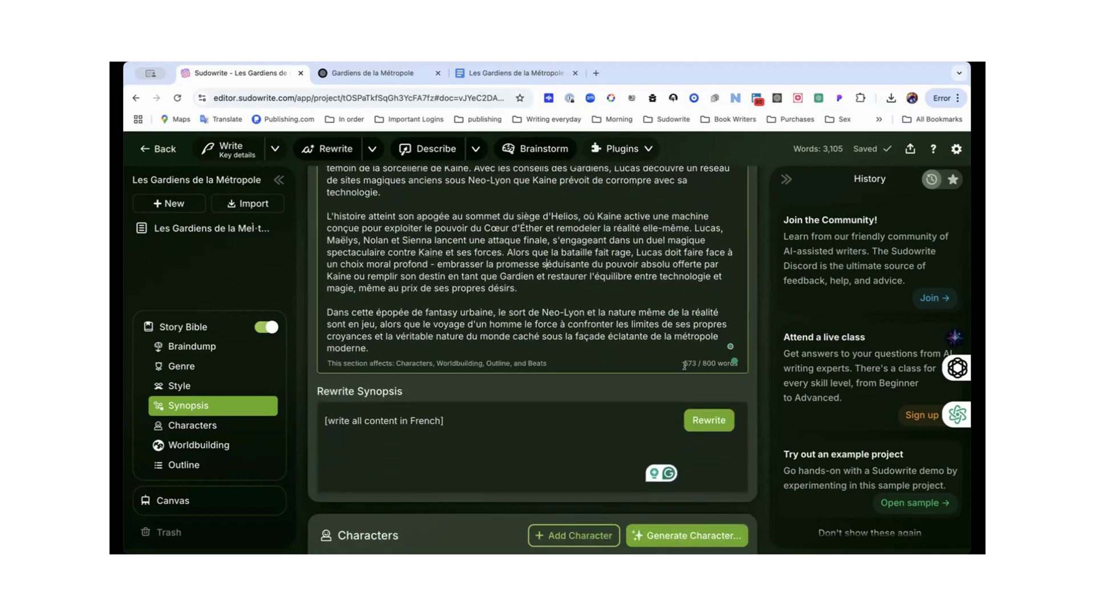
pyautogui.scroll(5, 623, 320)
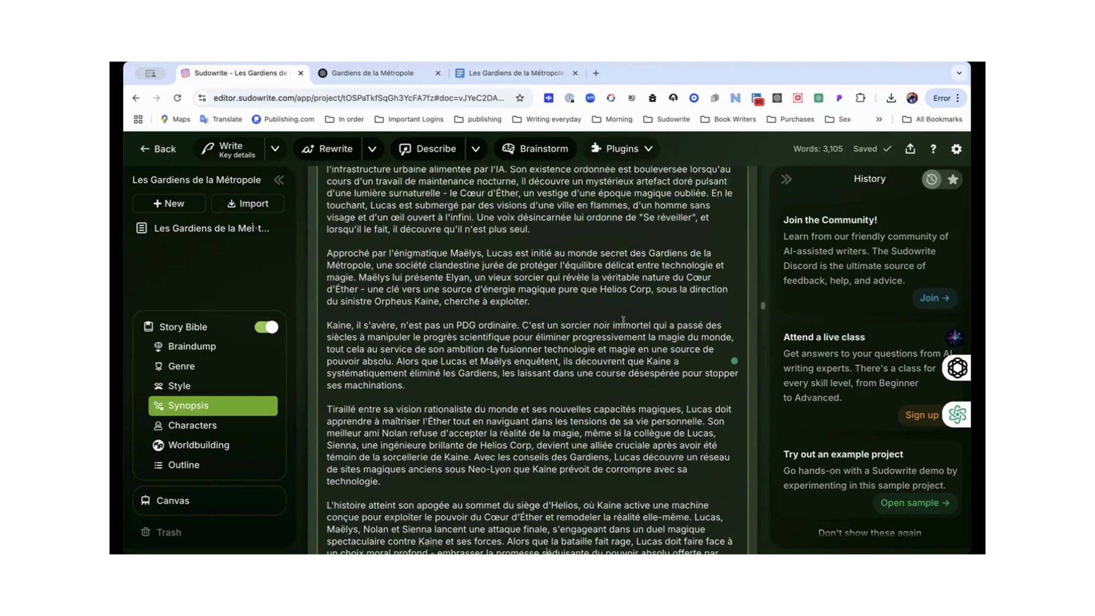
pyautogui.scroll(4, 623, 320)
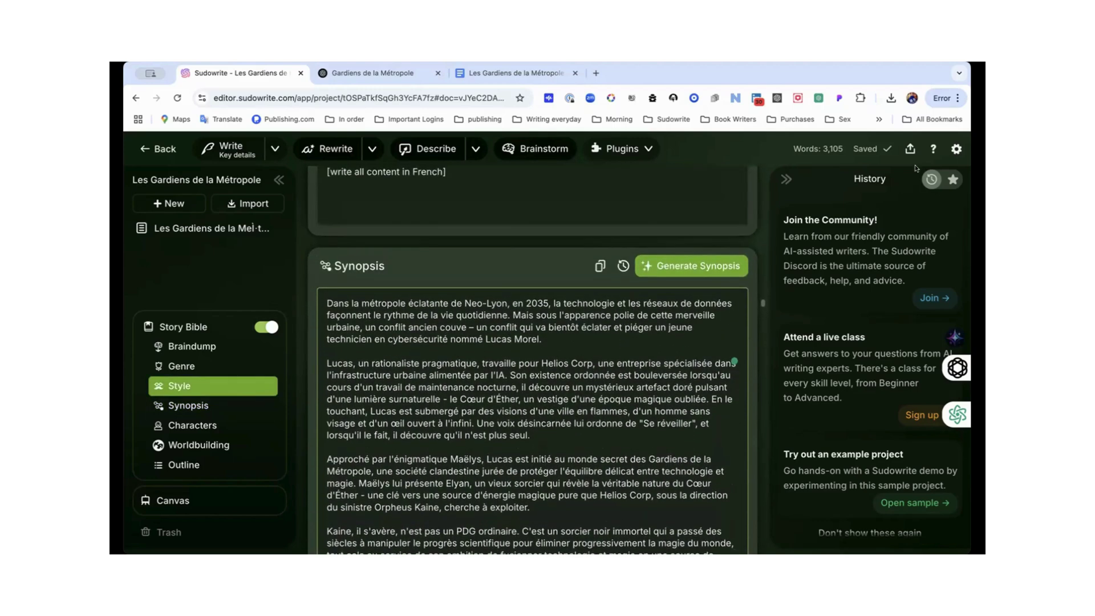
# - Check the recent credit activity in the account settings and close the settings
pyautogui.click(957, 148)
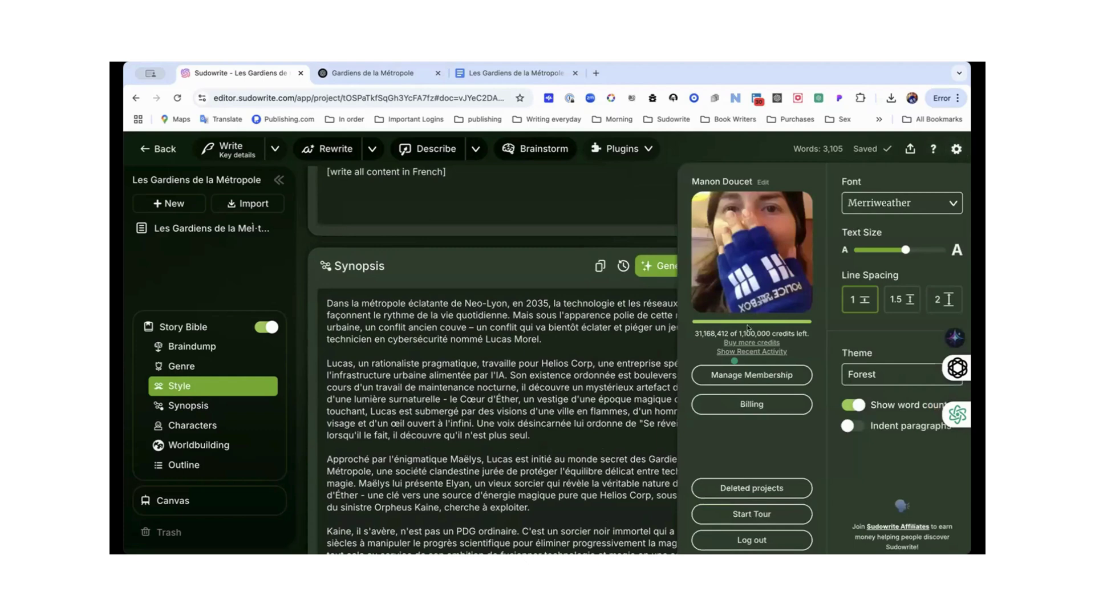
pyautogui.click(749, 352)
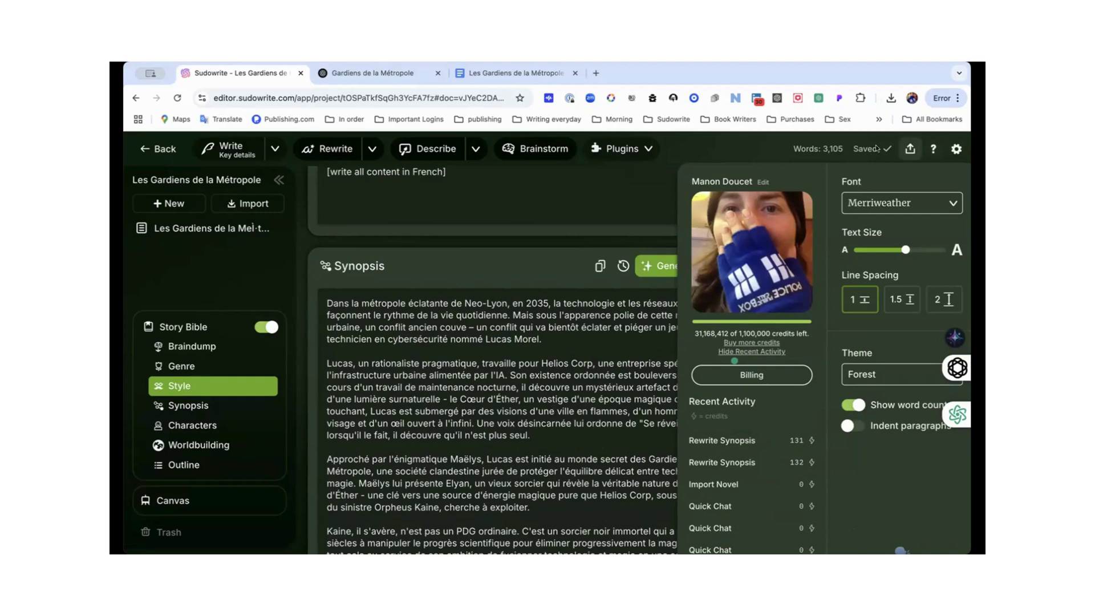
pyautogui.click(747, 150)
# - Review the rewritten synopsis again, along with the extracted details of the character Lucas Morel
pyautogui.scroll(-2, 597, 295)
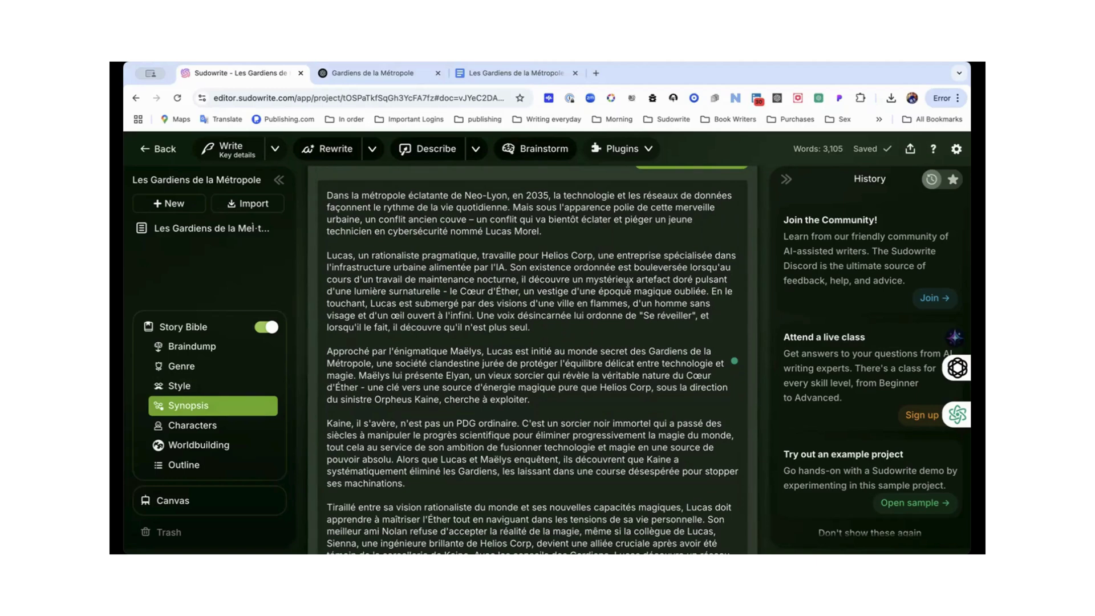
pyautogui.scroll(-1, 628, 283)
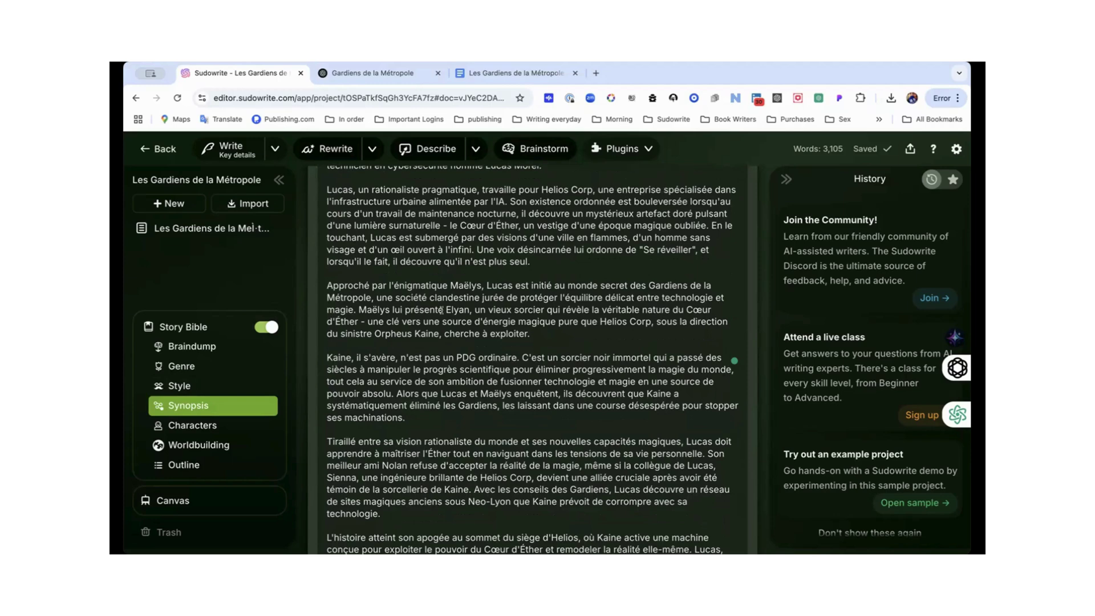
pyautogui.scroll(-3, 441, 310)
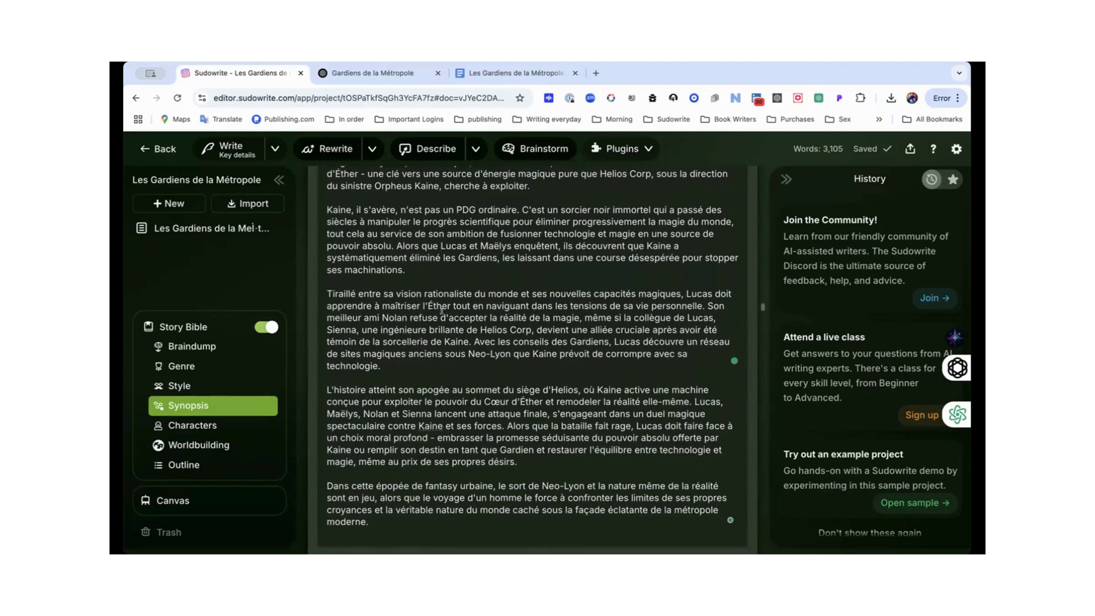
pyautogui.scroll(-1, 442, 310)
pyautogui.scroll(-3, 442, 310)
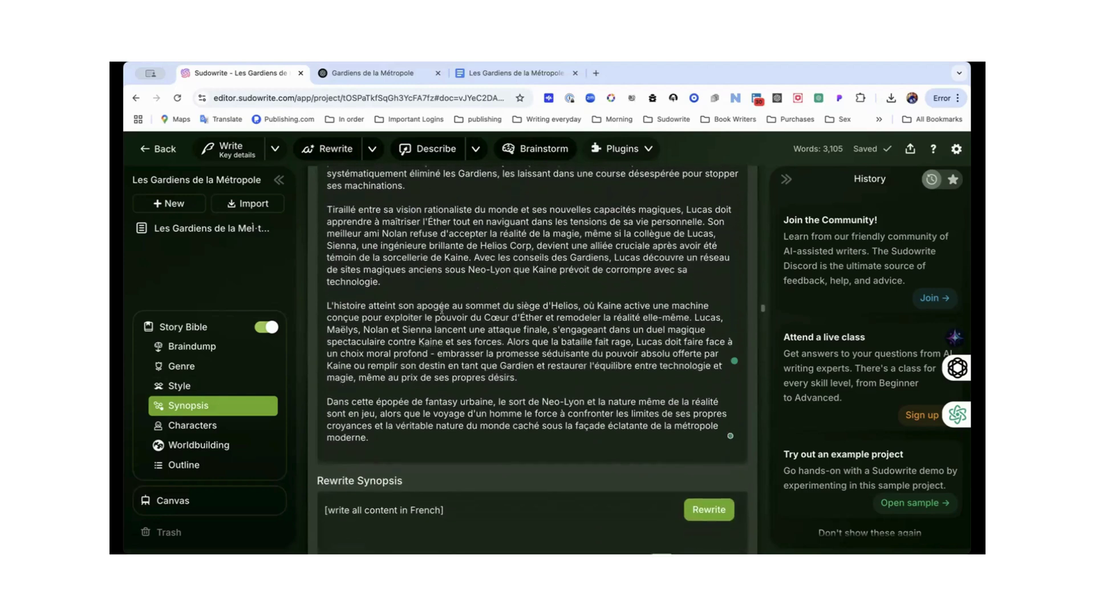
pyautogui.scroll(-3, 441, 310)
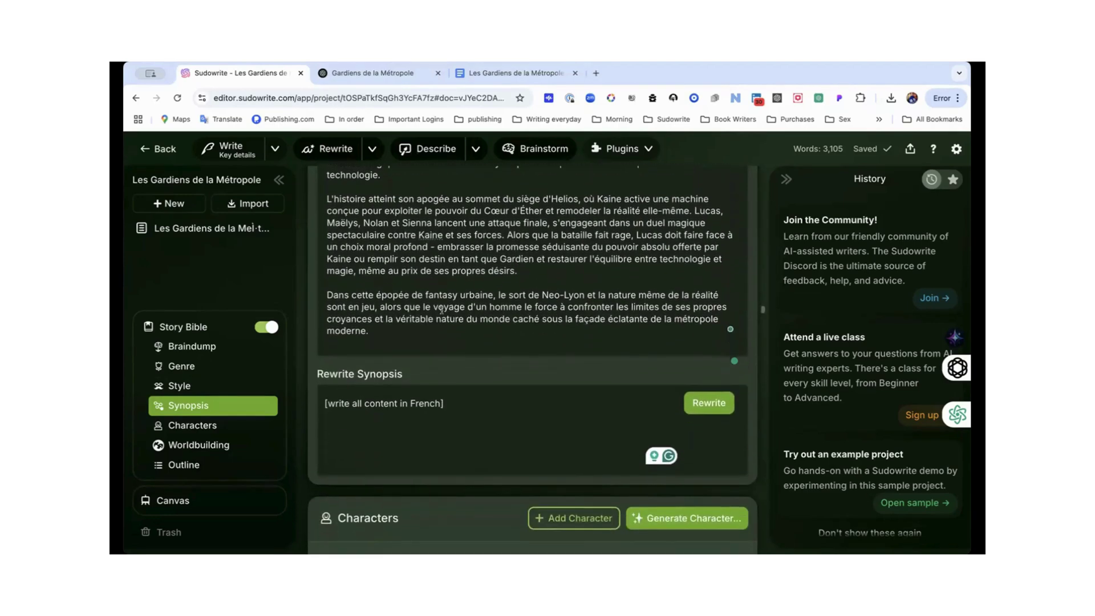
pyautogui.scroll(-10, 442, 310)
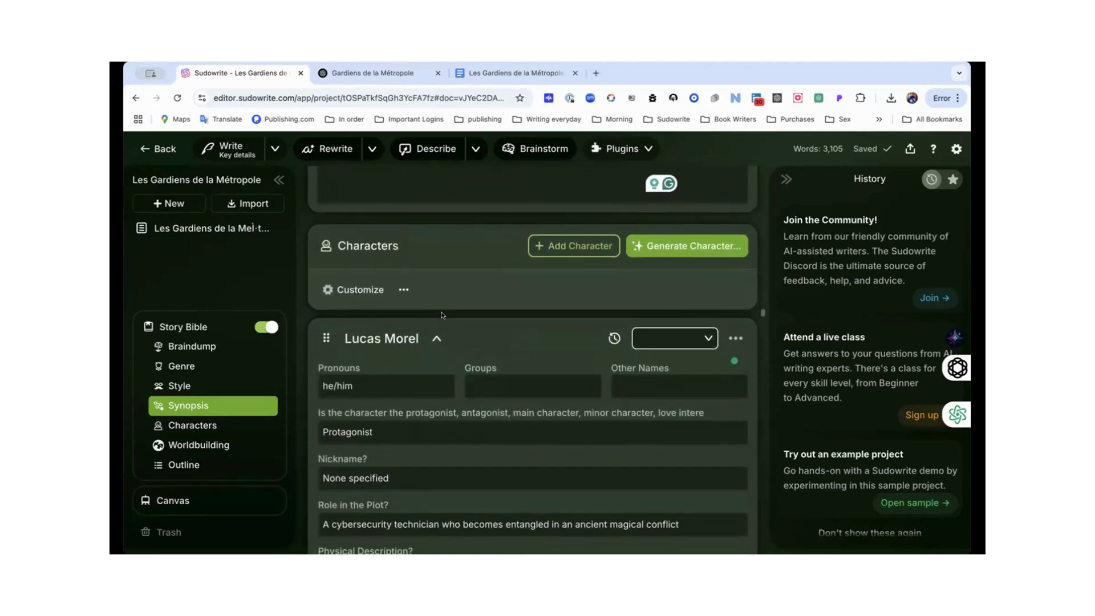
pyautogui.scroll(-12, 441, 314)
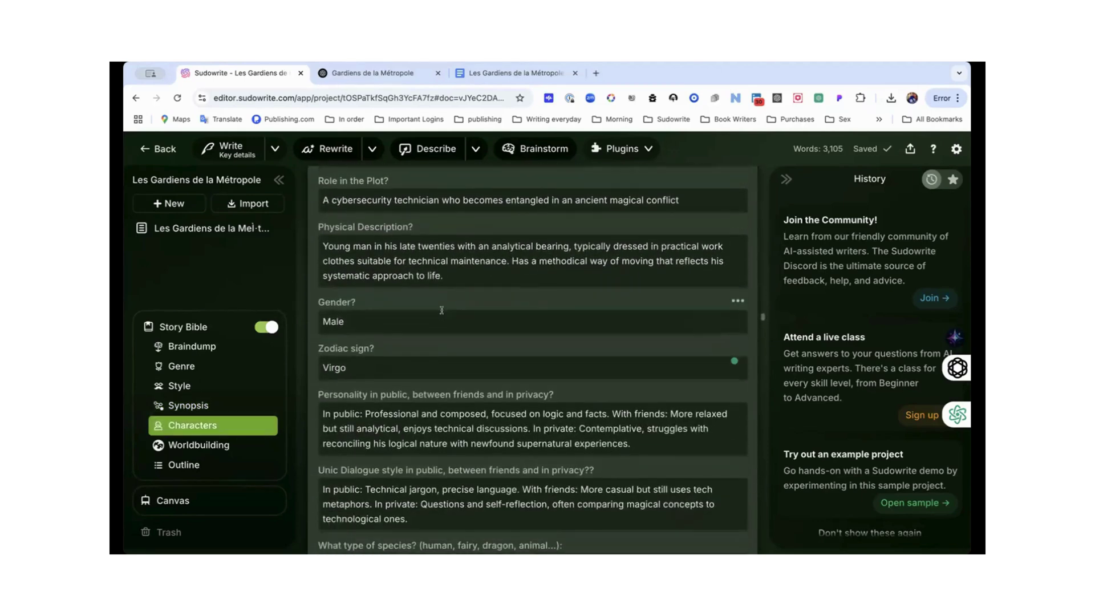
# - Set the role of the character Lucas Morel to Protagonist
pyautogui.scroll(9, 442, 314)
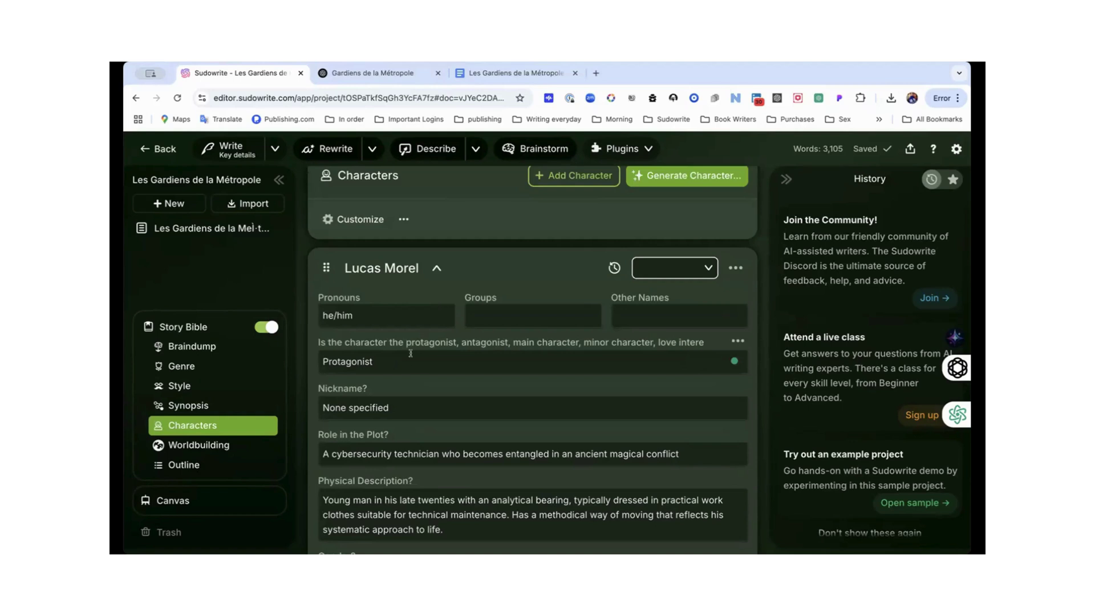
pyautogui.click(708, 268)
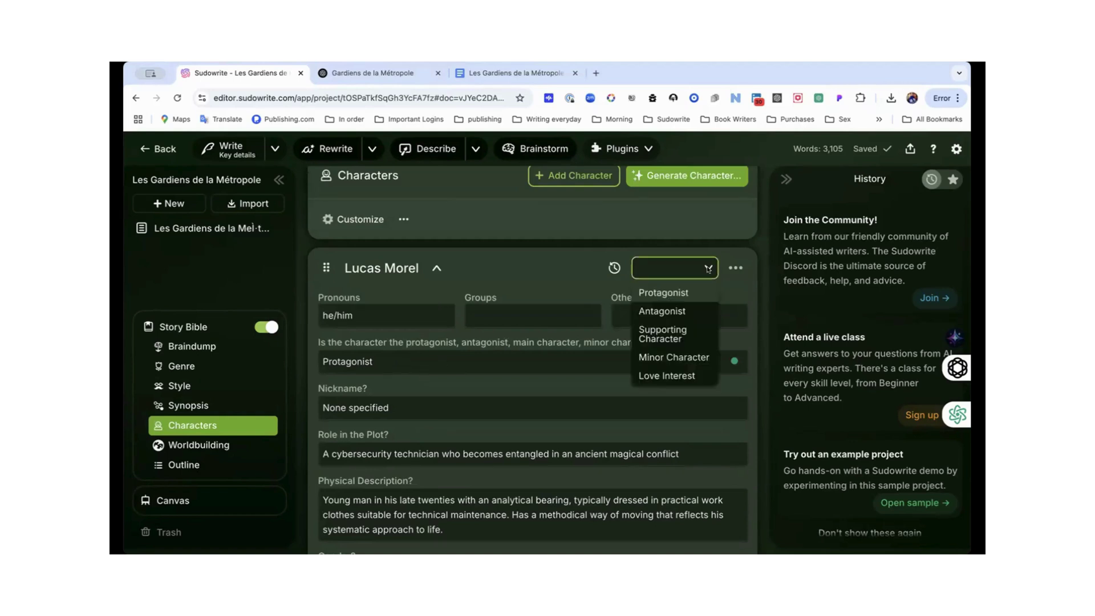
pyautogui.click(673, 292)
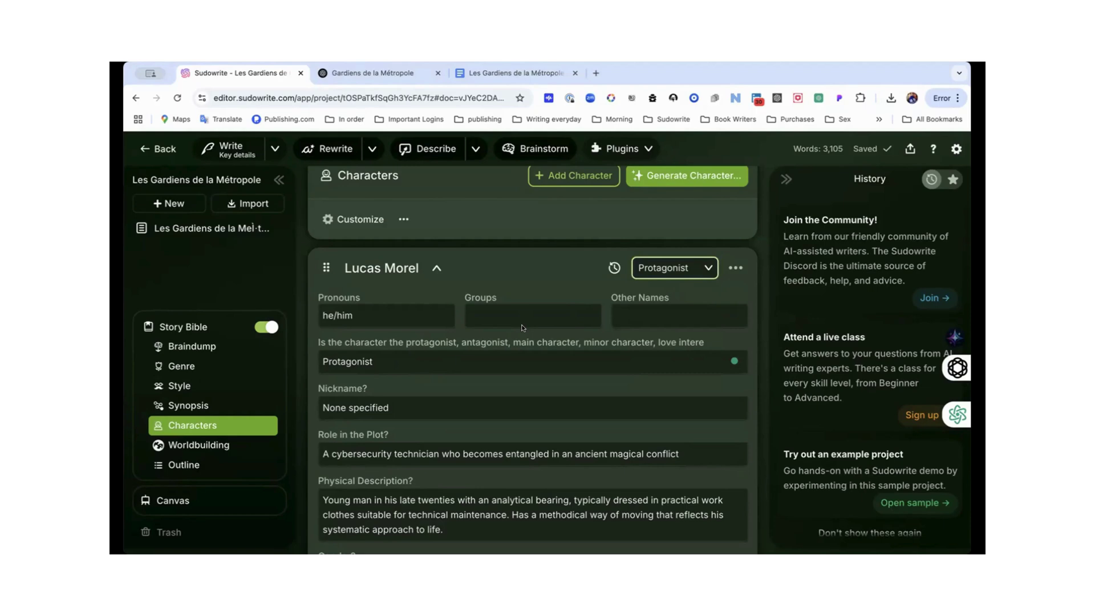
# - Generate a new character with the instruction "[write all content in French]" followed by the name Lucas Morel
pyautogui.scroll(-3, 522, 328)
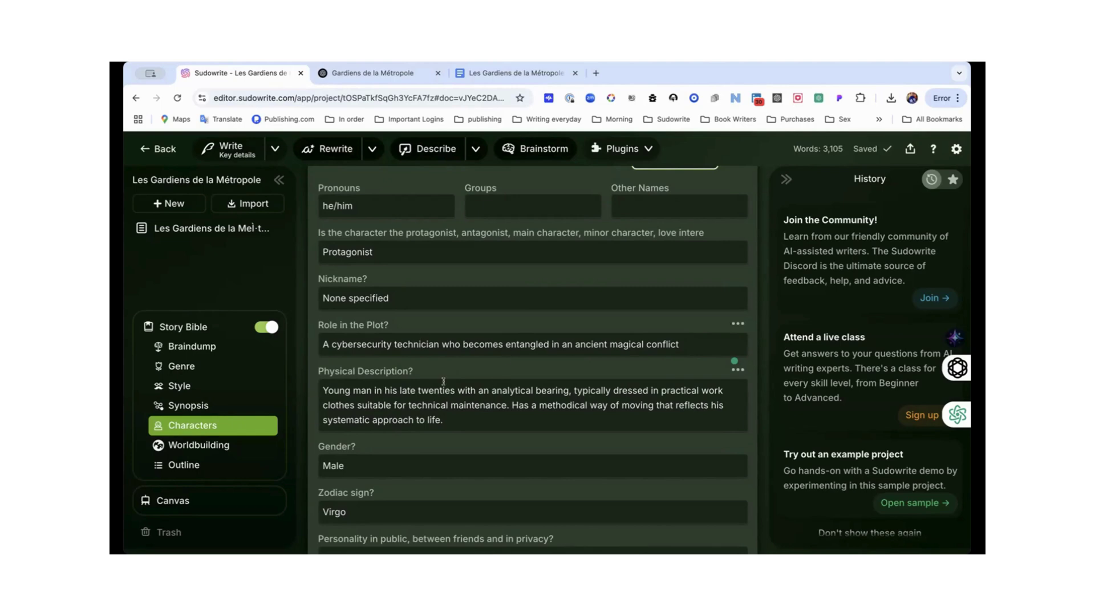
pyautogui.scroll(-2, 494, 399)
pyautogui.scroll(-5, 494, 400)
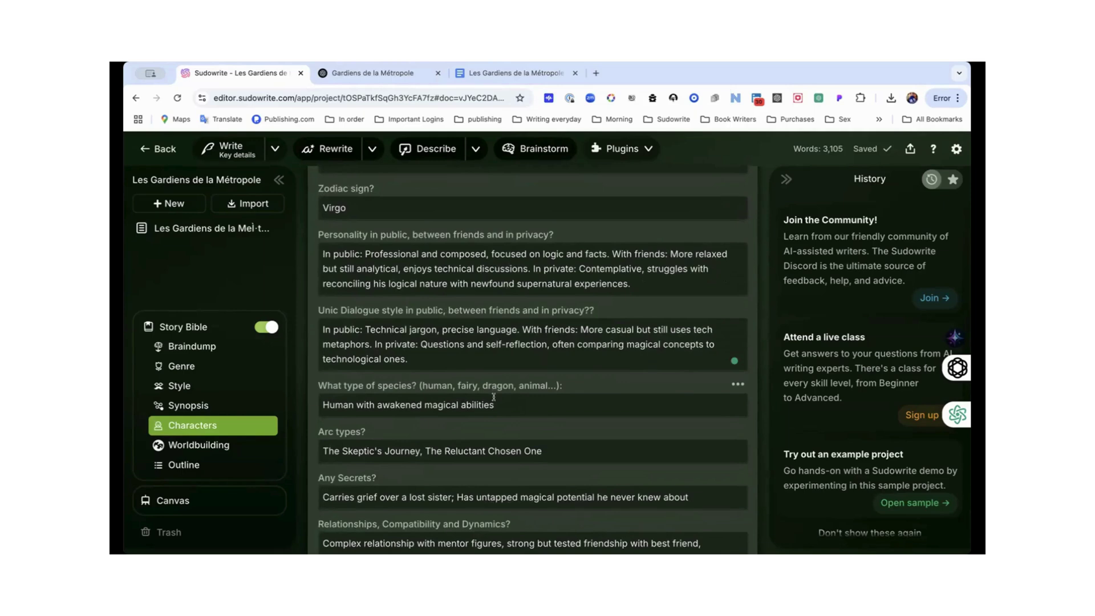
pyautogui.scroll(12, 494, 397)
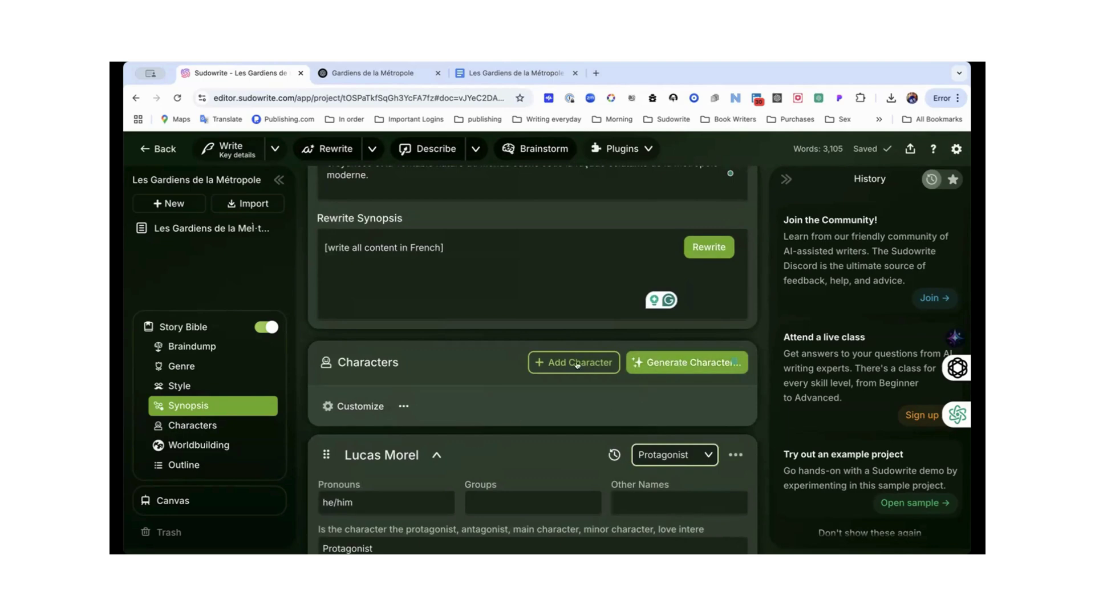
pyautogui.click(657, 361)
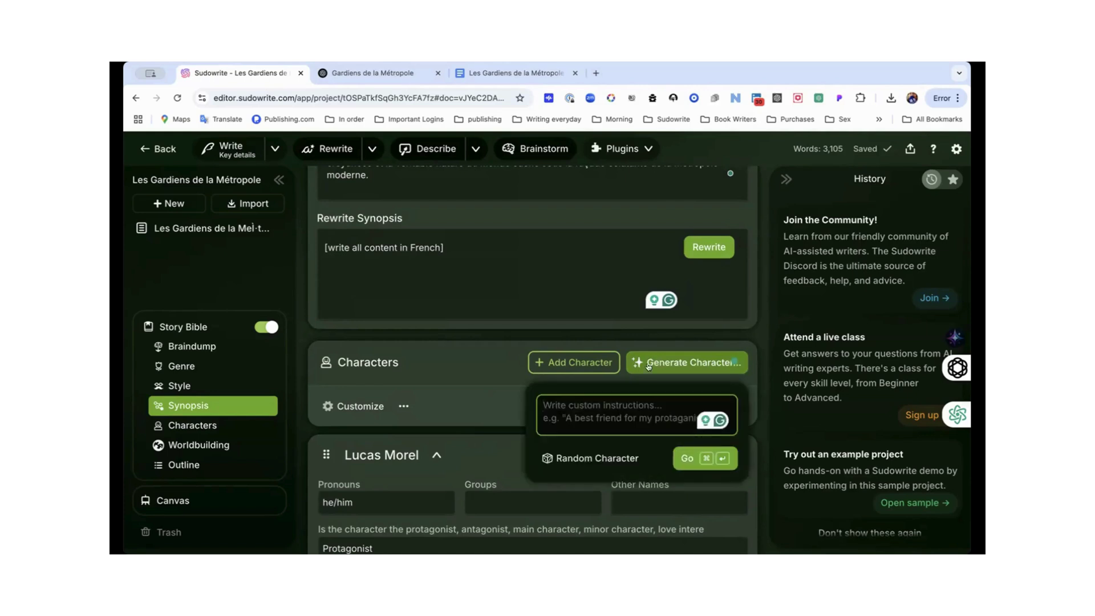
pyautogui.write('[write all content in French]')
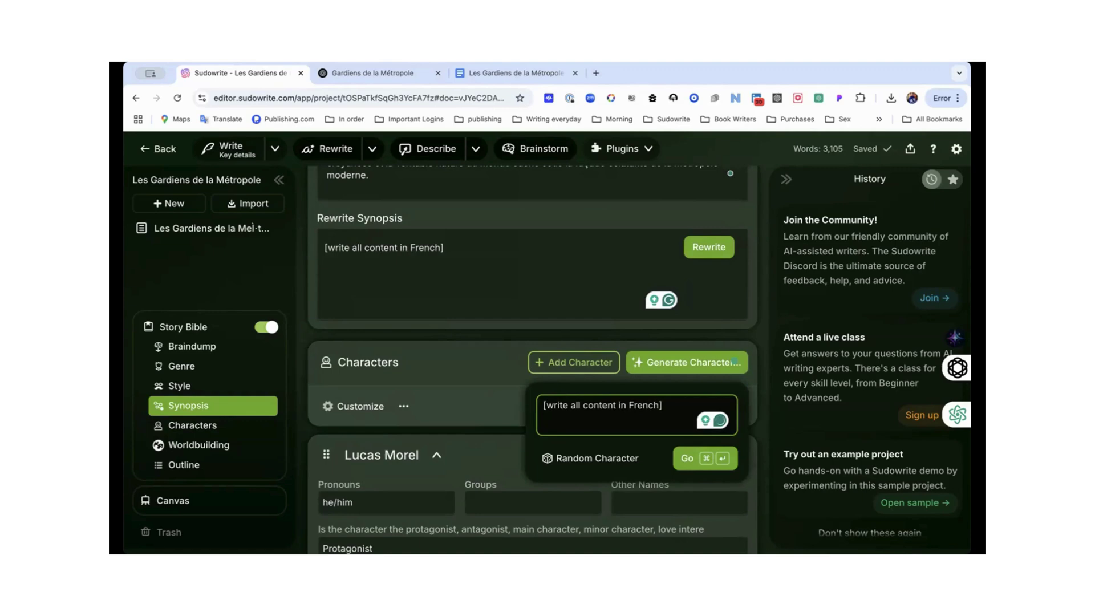
pyautogui.write('Luca')
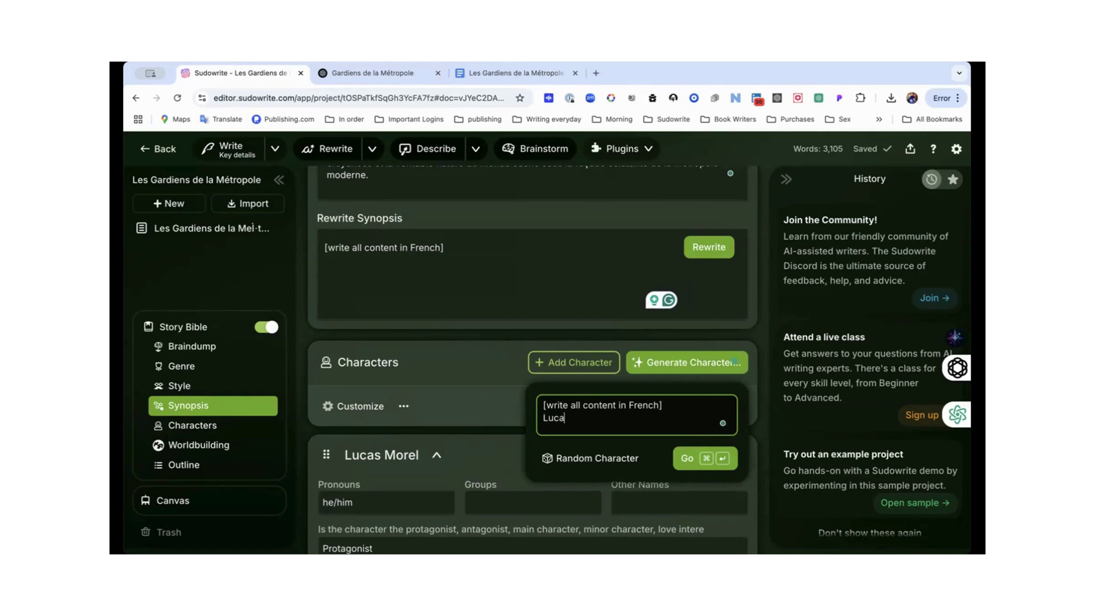
pyautogui.write(' Morel')
pyautogui.click(687, 459)
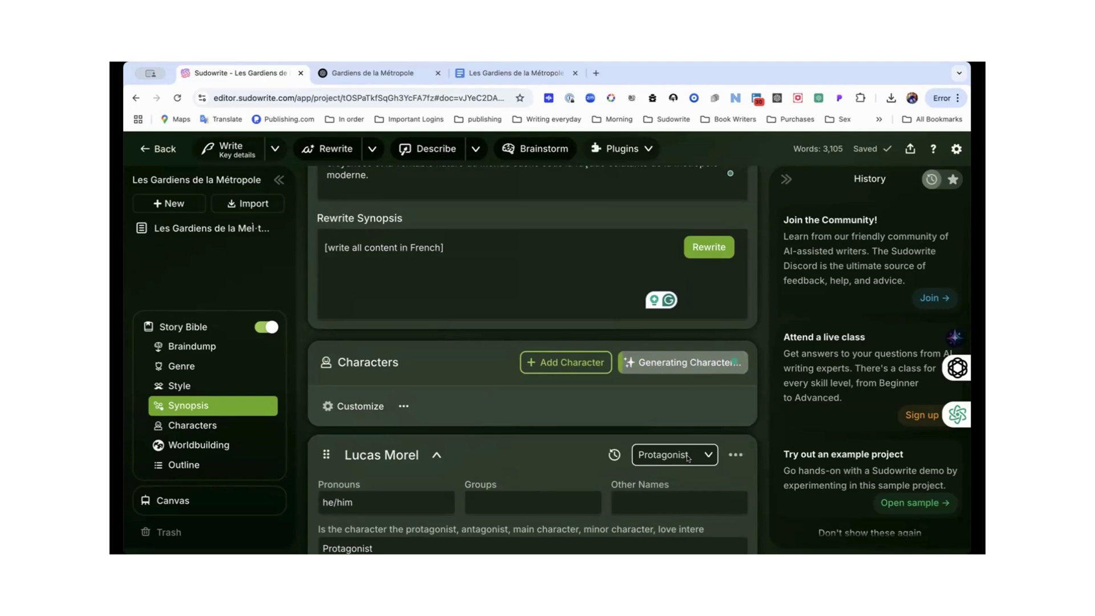
# - Collapse Lucas Morel's card, then set Maëlys Vernier's role to Supporting Character and collapse her card too
pyautogui.scroll(-7, 687, 458)
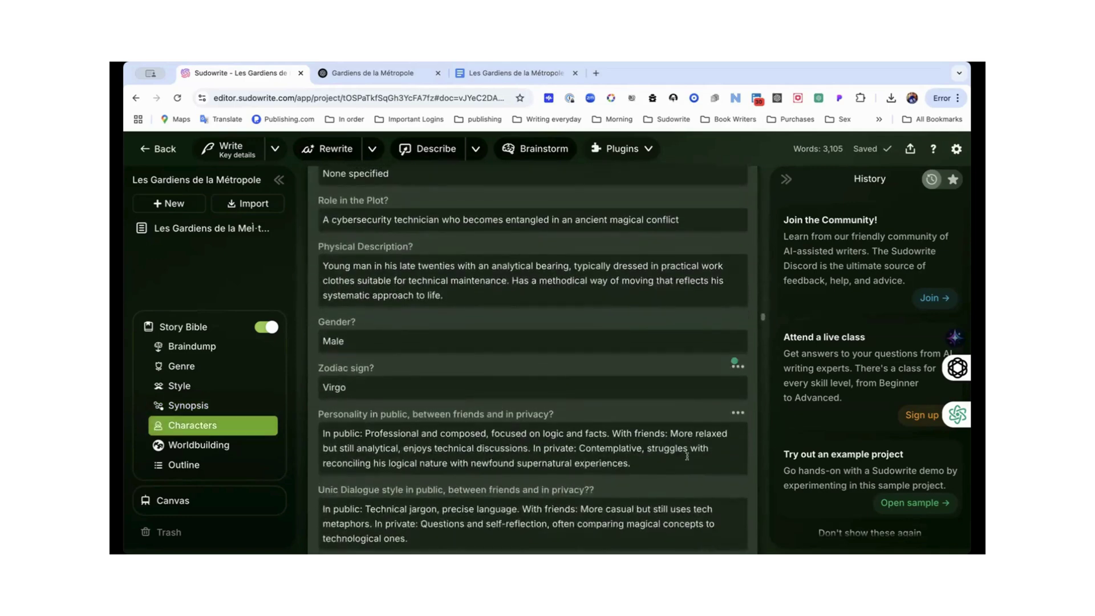
pyautogui.scroll(4, 451, 272)
pyautogui.click(436, 263)
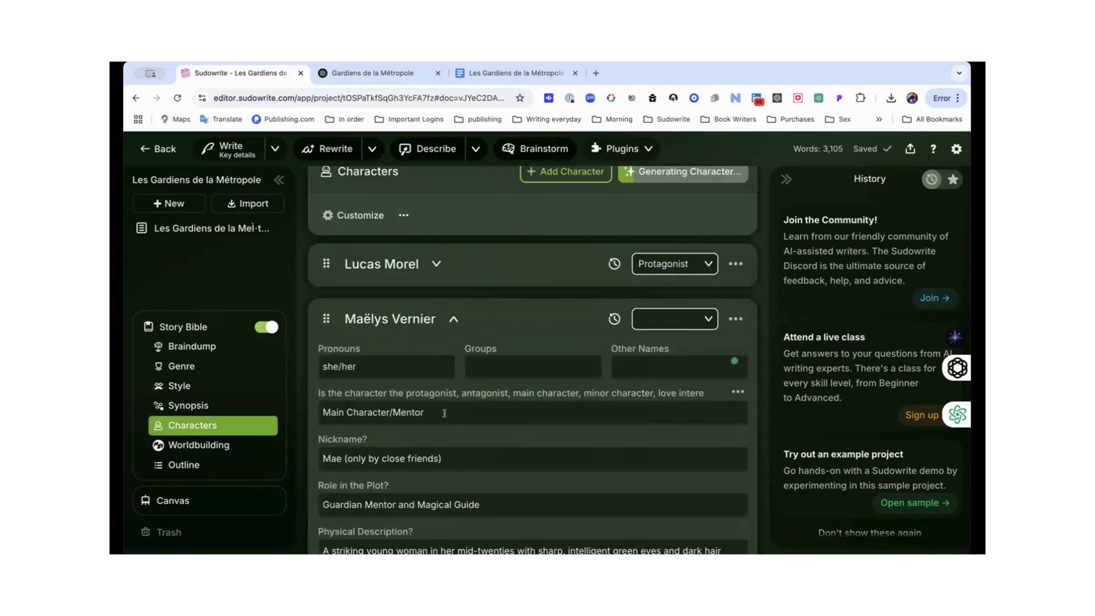
pyautogui.click(707, 319)
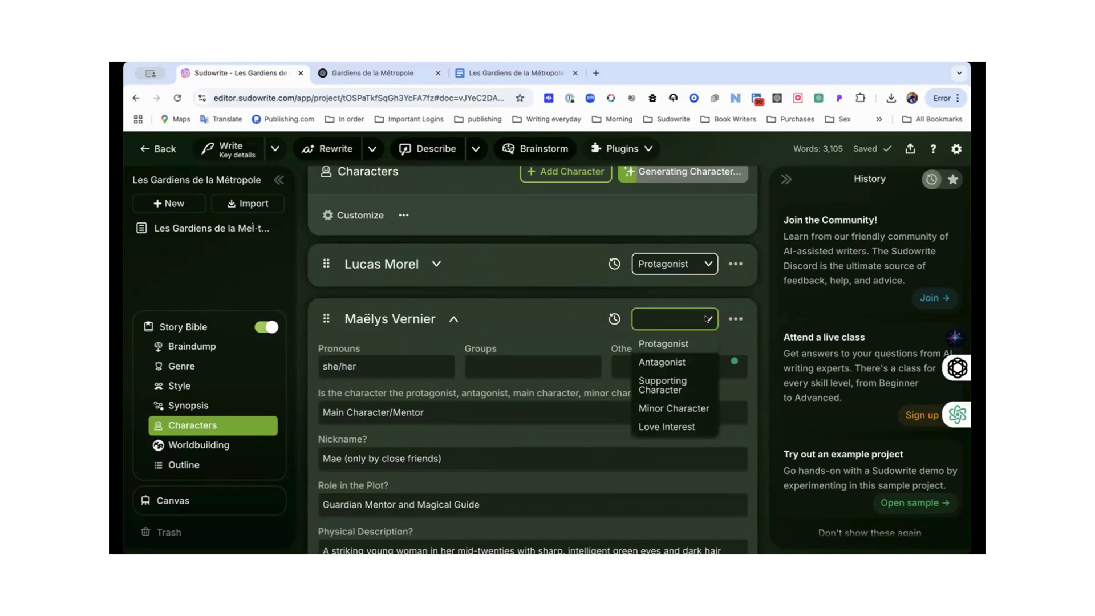
pyautogui.click(676, 384)
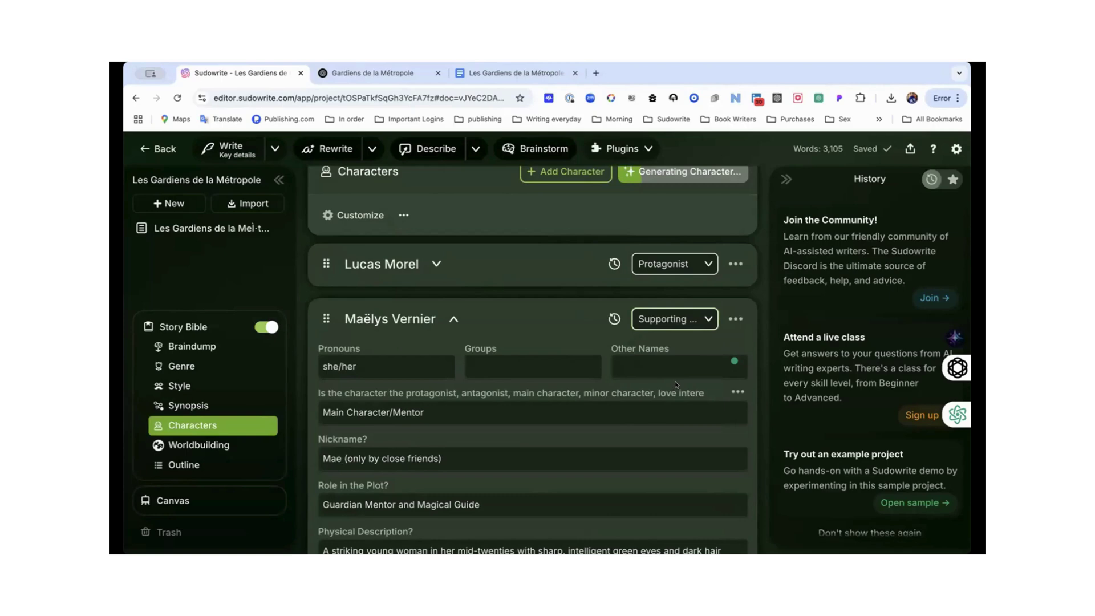
pyautogui.click(454, 319)
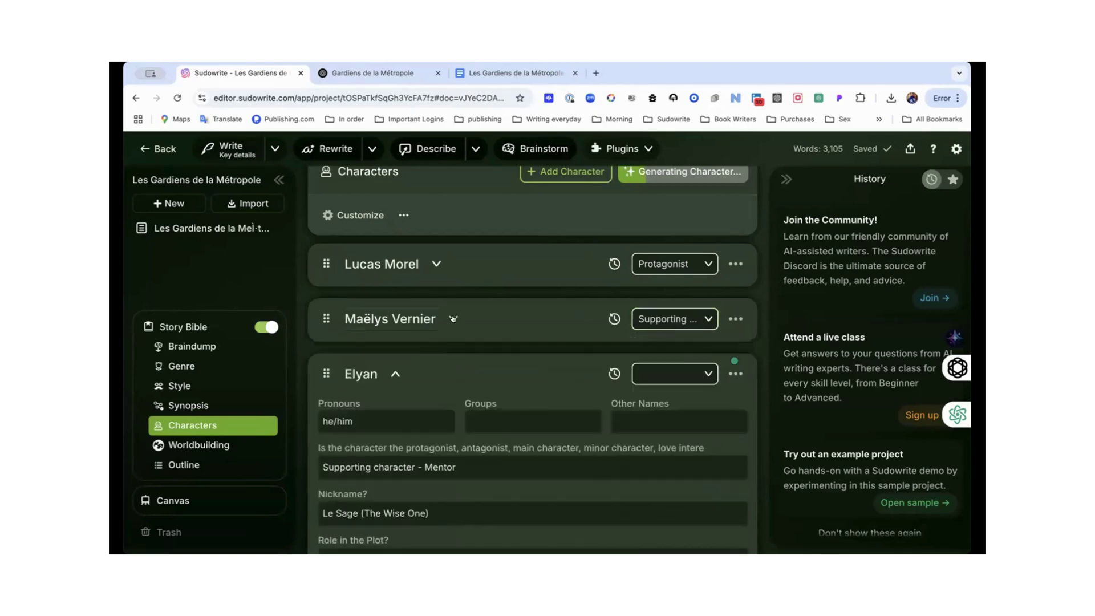
# - Set the role of the character Elyan to Supporting Character and collapse the card
pyautogui.scroll(-2, 525, 388)
pyautogui.click(696, 314)
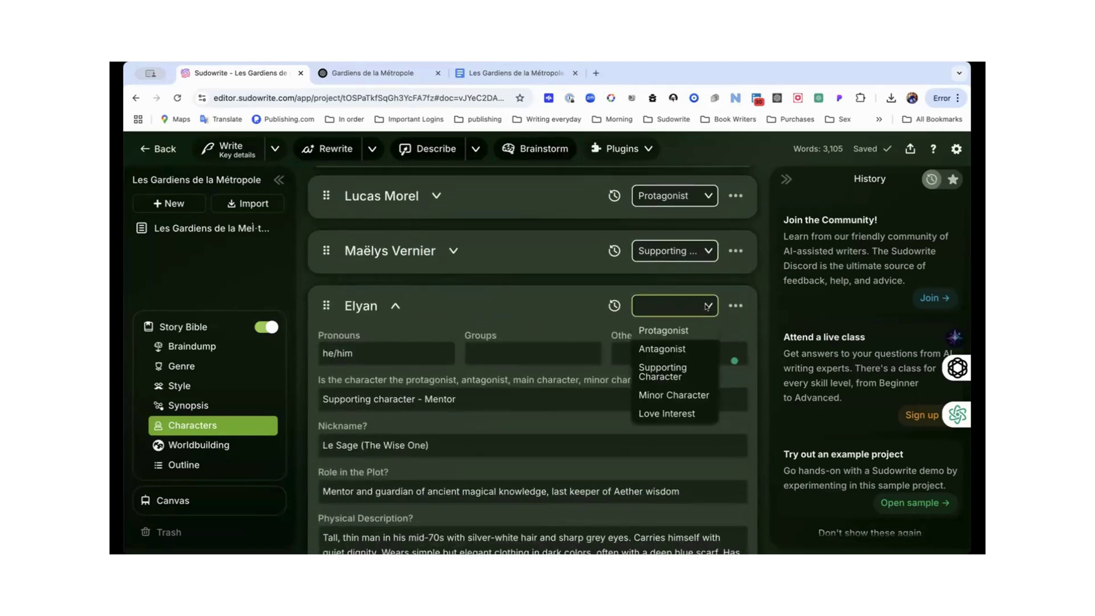
pyautogui.click(665, 370)
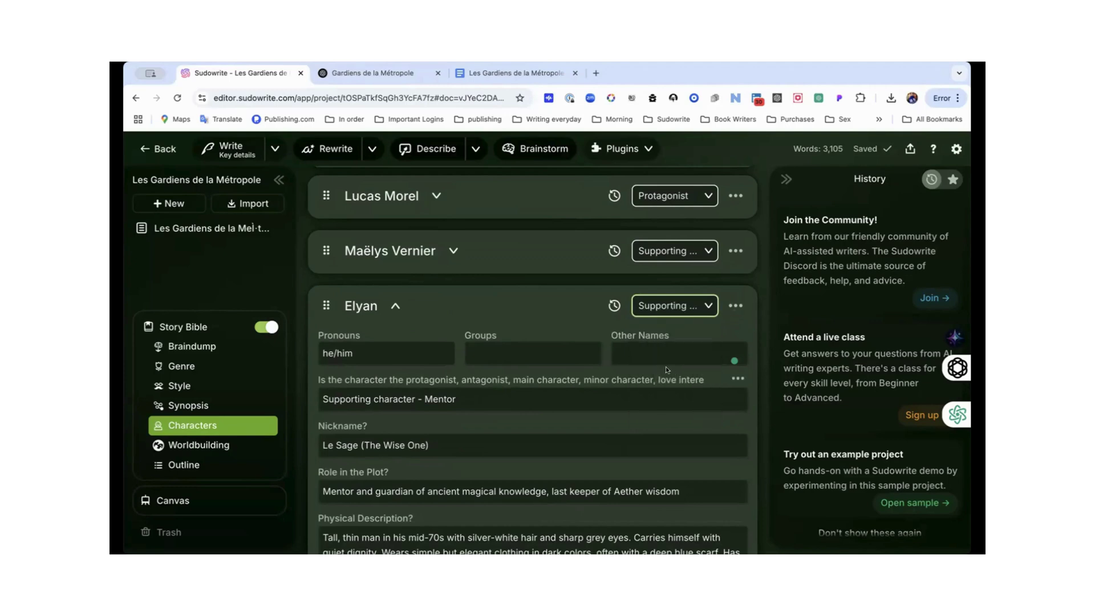
pyautogui.click(395, 305)
# - Set the role of the character Nolan Durand to Supporting Character and collapse the card
pyautogui.scroll(-3, 516, 340)
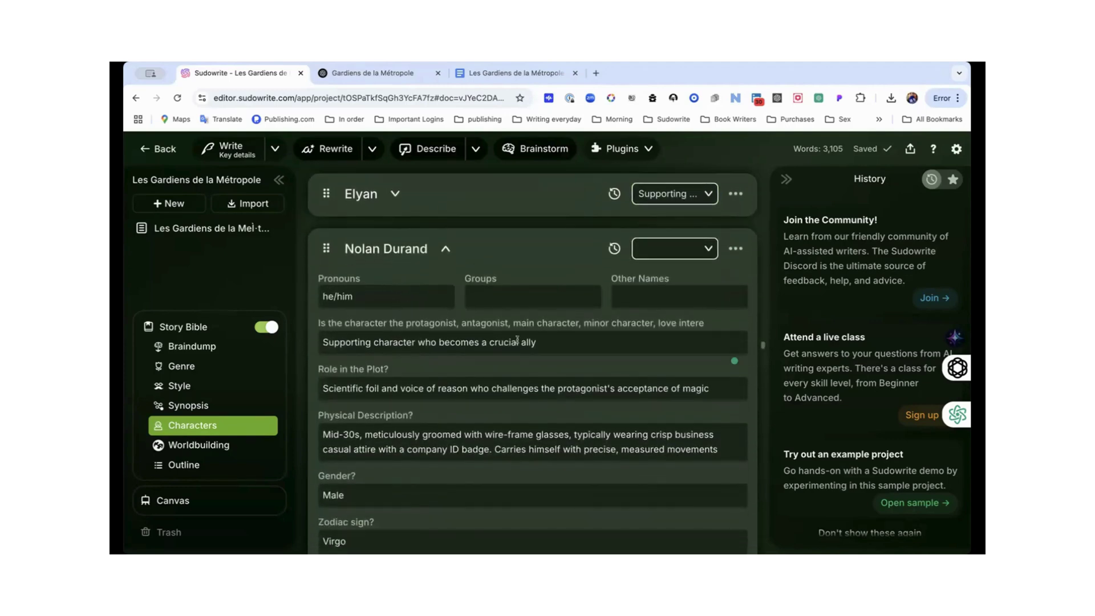
pyautogui.click(673, 249)
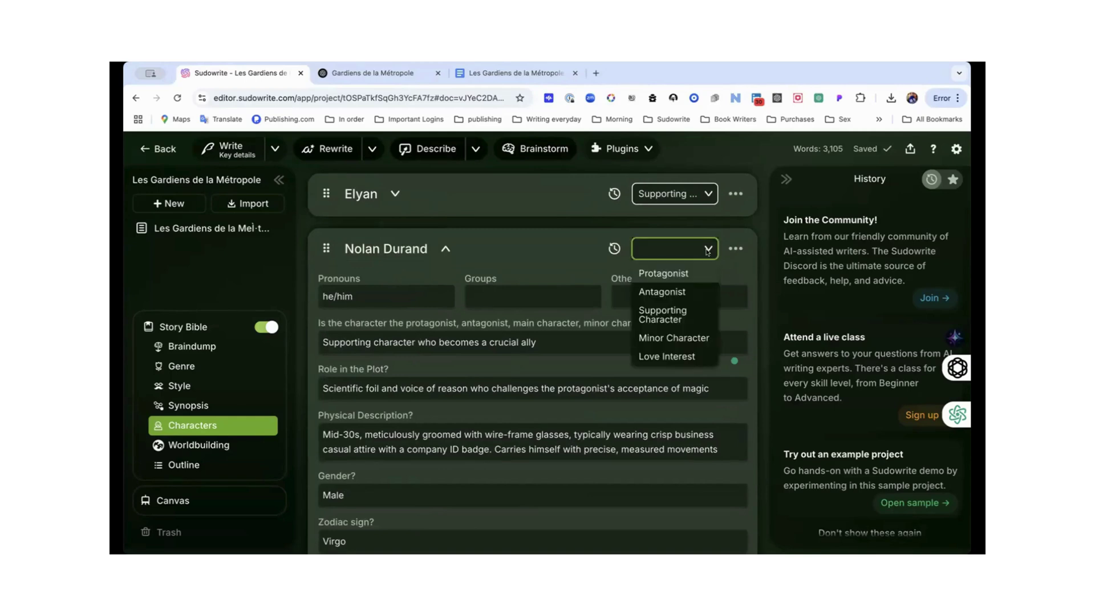
pyautogui.click(670, 317)
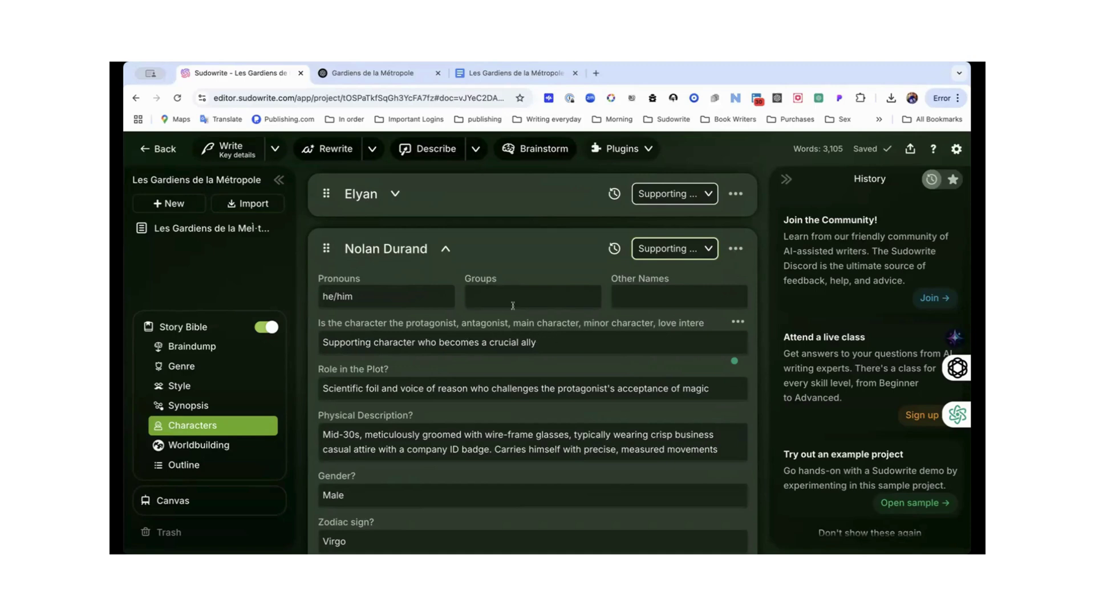
pyautogui.click(444, 249)
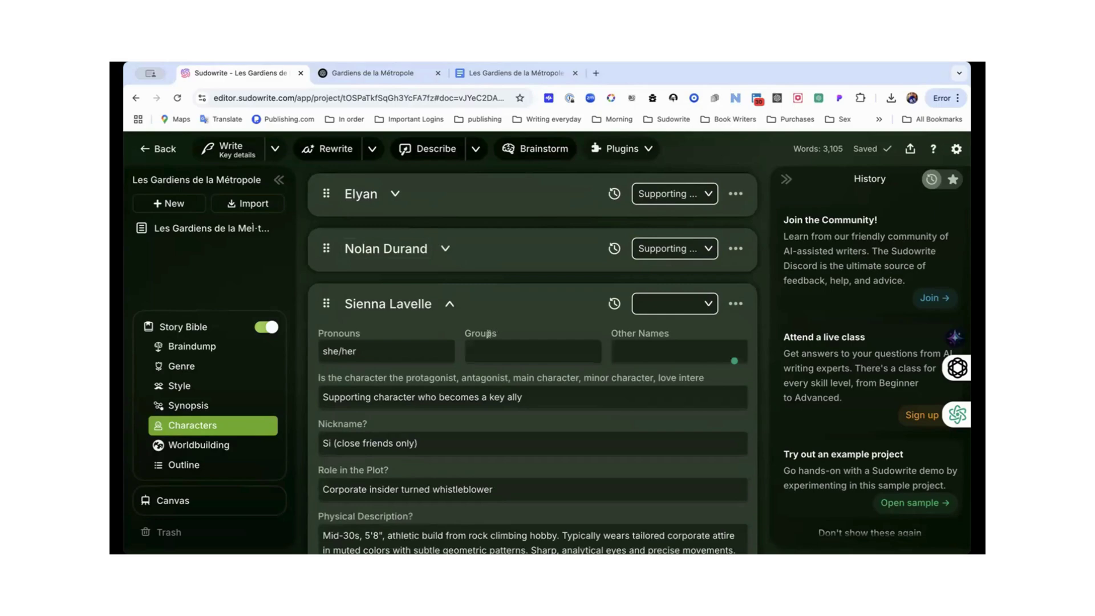
# - Collapse the character cards of The Technomagical Golems and Nyx, above the newly generated Alexandre Rousseau
pyautogui.scroll(-10, 565, 373)
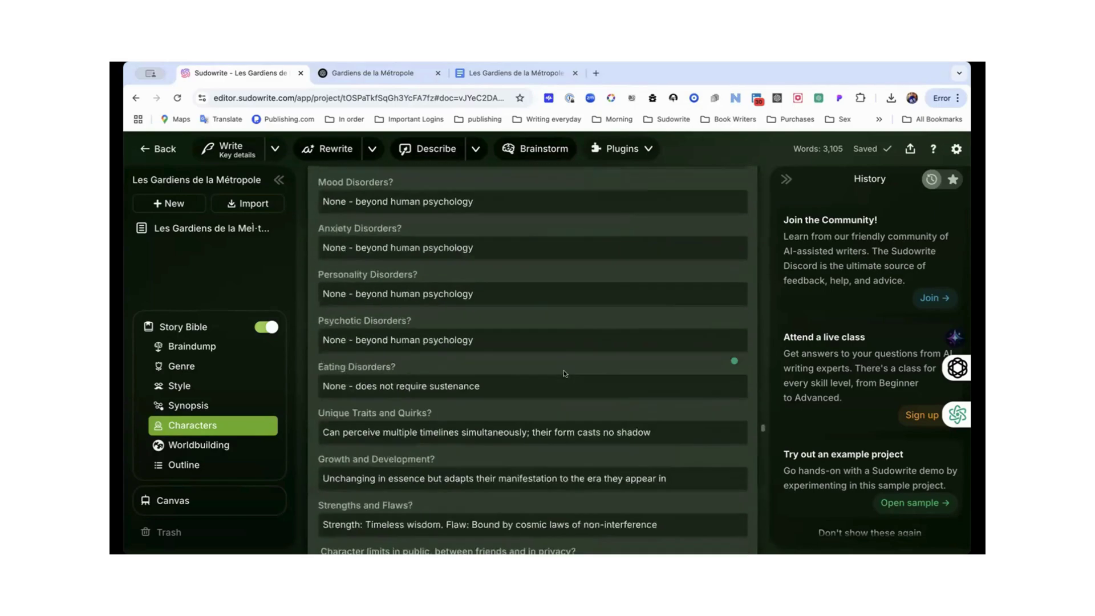
pyautogui.scroll(-10, 563, 374)
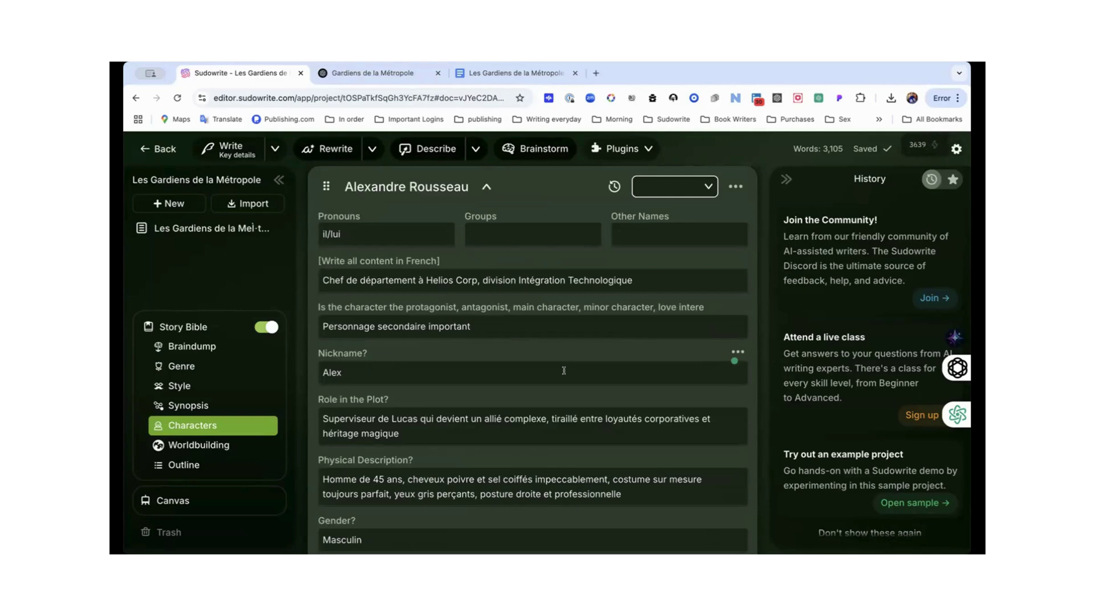
pyautogui.scroll(-10, 564, 371)
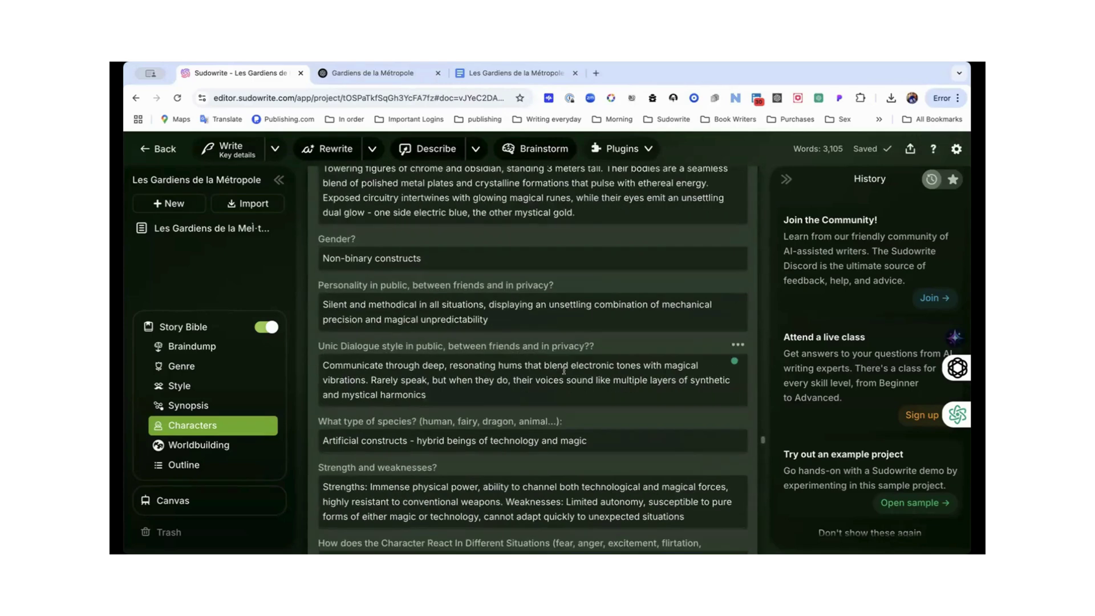
pyautogui.scroll(5, 563, 371)
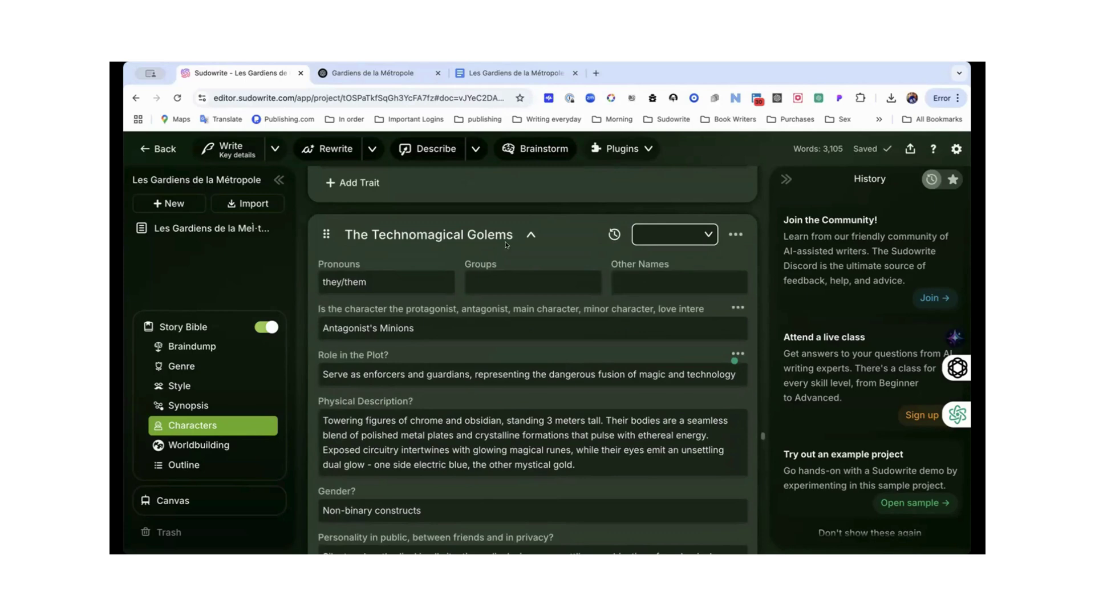
pyautogui.click(527, 234)
pyautogui.scroll(6, 525, 232)
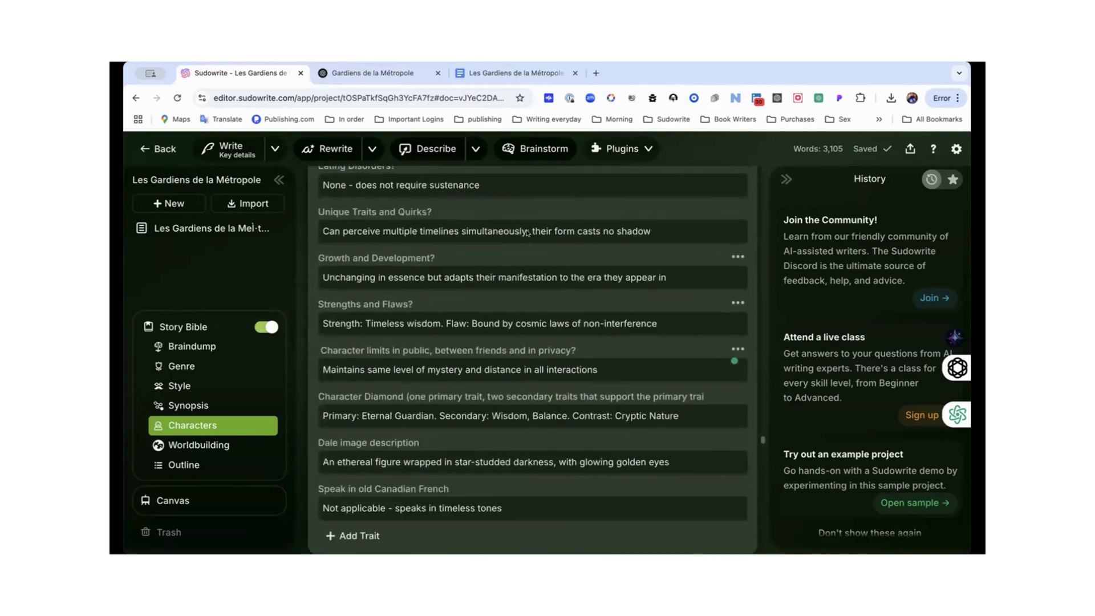
pyautogui.scroll(10, 526, 231)
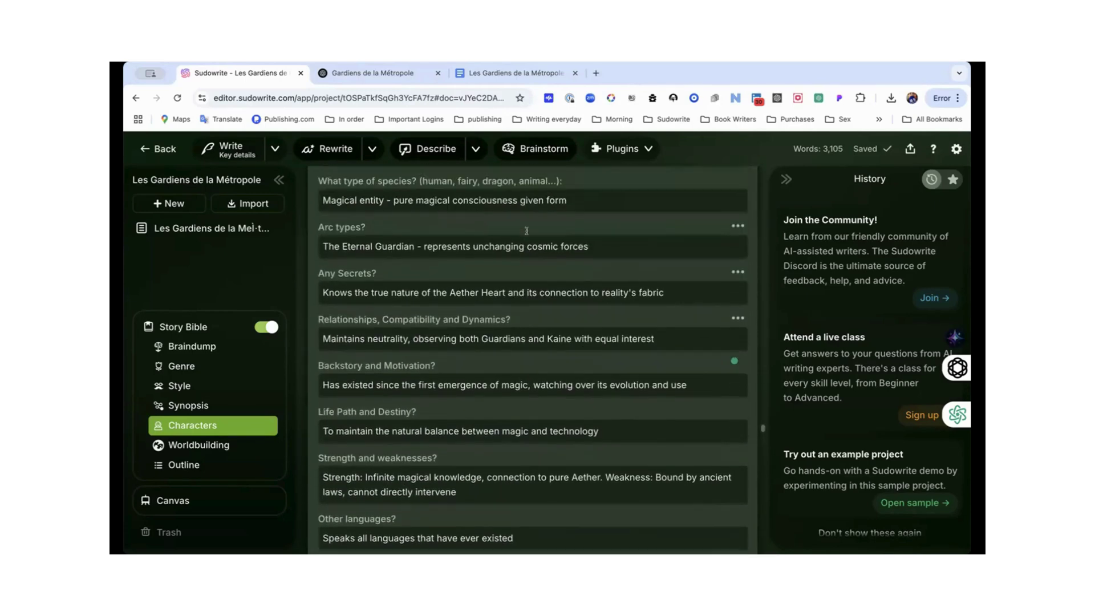
pyautogui.scroll(10, 525, 230)
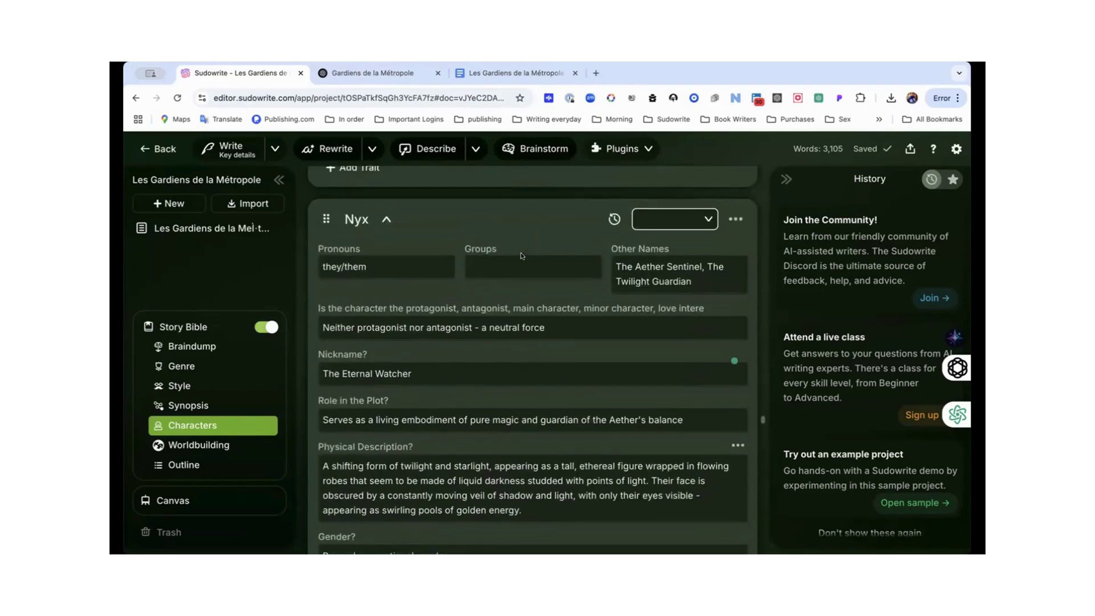
pyautogui.click(386, 222)
# - Collapse the character cards of The Council of Shadows and Orpheus Kaine
pyautogui.scroll(4, 386, 225)
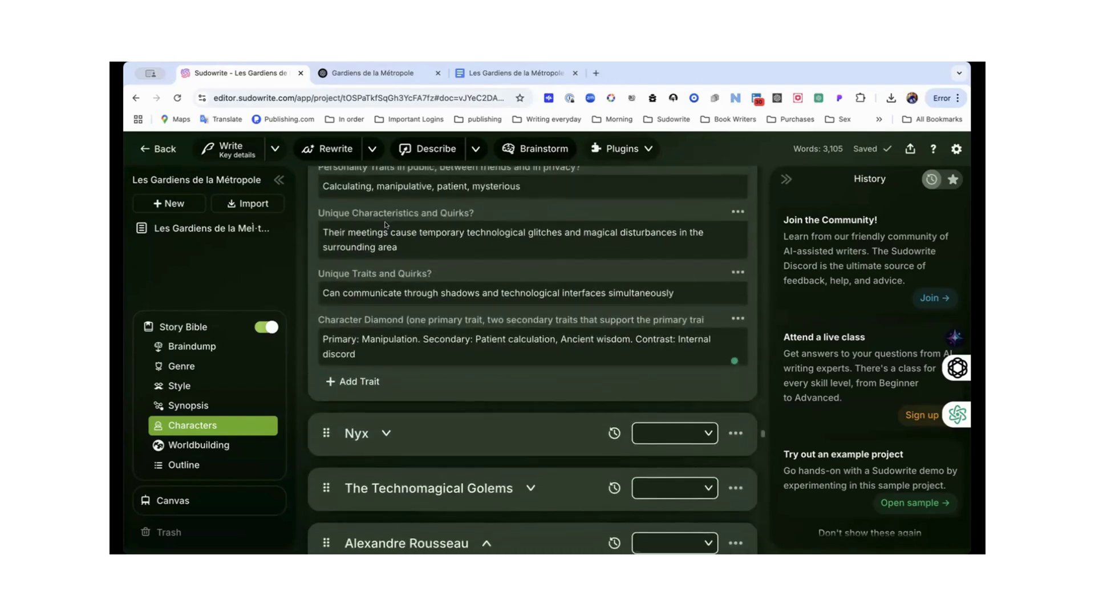
pyautogui.scroll(8, 385, 225)
pyautogui.scroll(6, 386, 224)
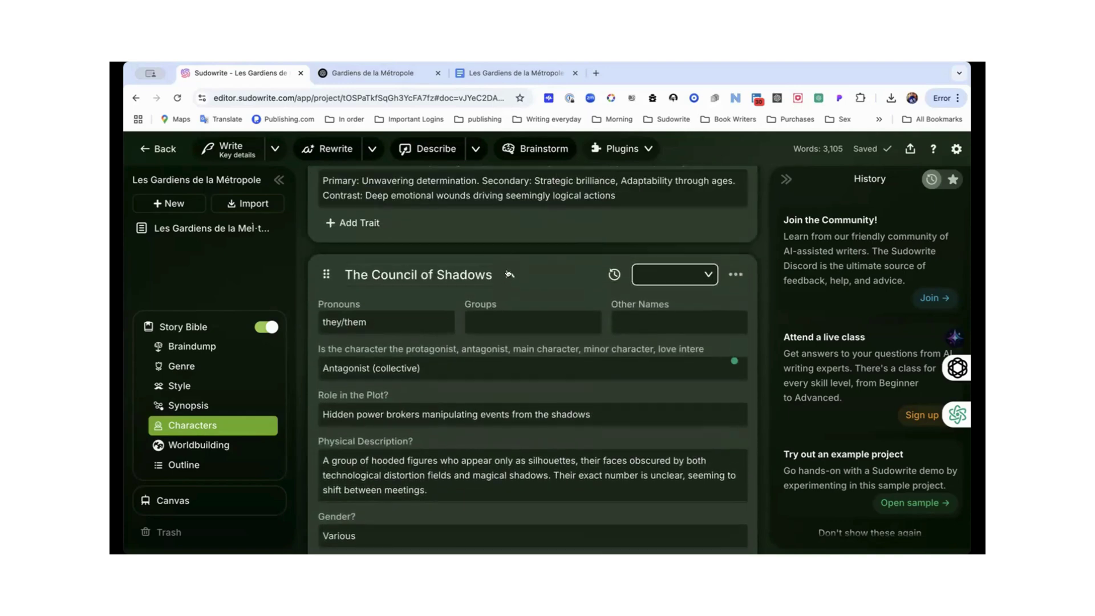
pyautogui.click(509, 275)
pyautogui.scroll(10, 506, 274)
pyautogui.scroll(10, 506, 272)
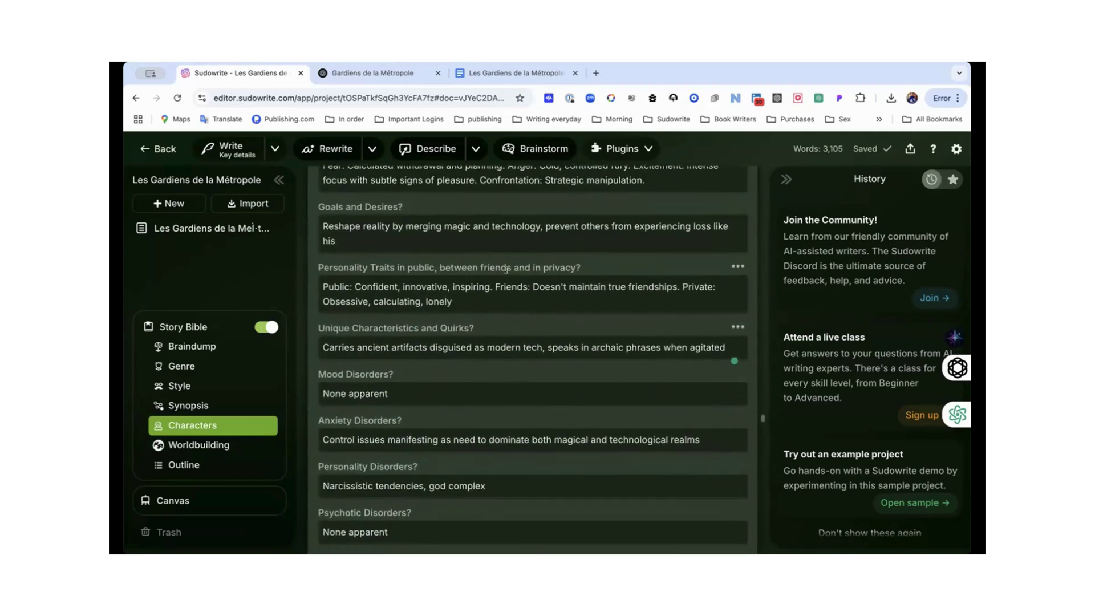
pyautogui.scroll(10, 506, 270)
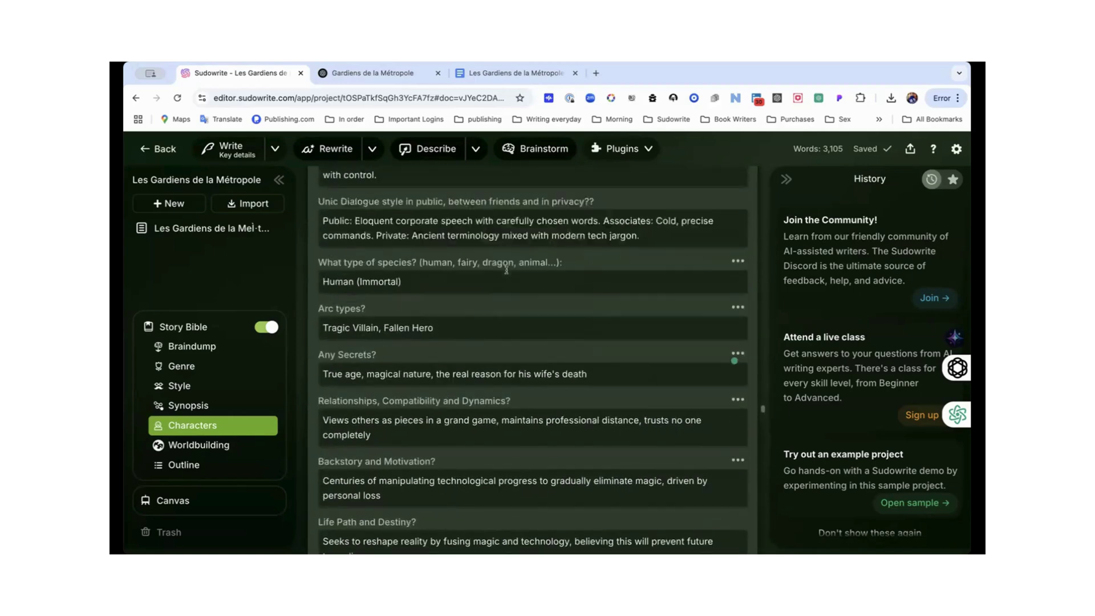
pyautogui.scroll(3, 505, 268)
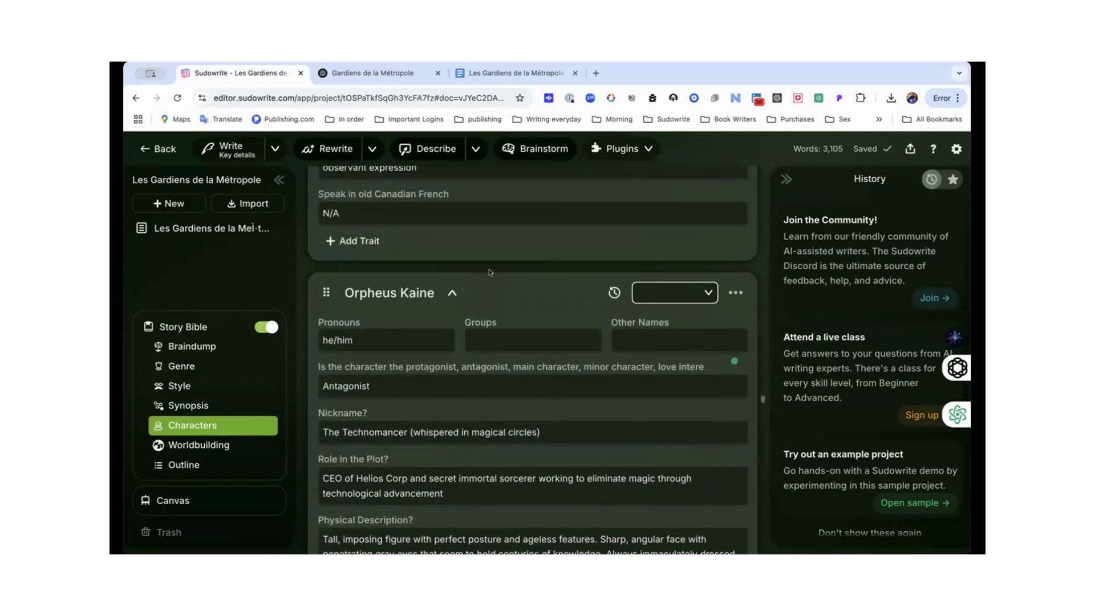
pyautogui.click(452, 293)
# - Collapse Sienna Lavelle's character card and return to the start of the Characters section
pyautogui.scroll(14, 453, 293)
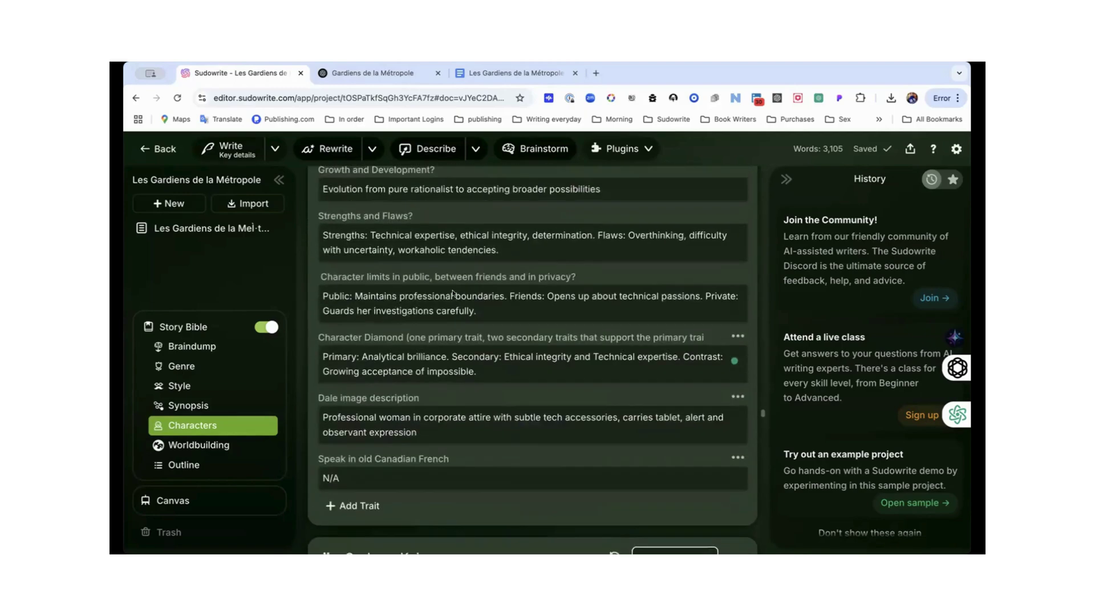
pyautogui.scroll(15, 453, 289)
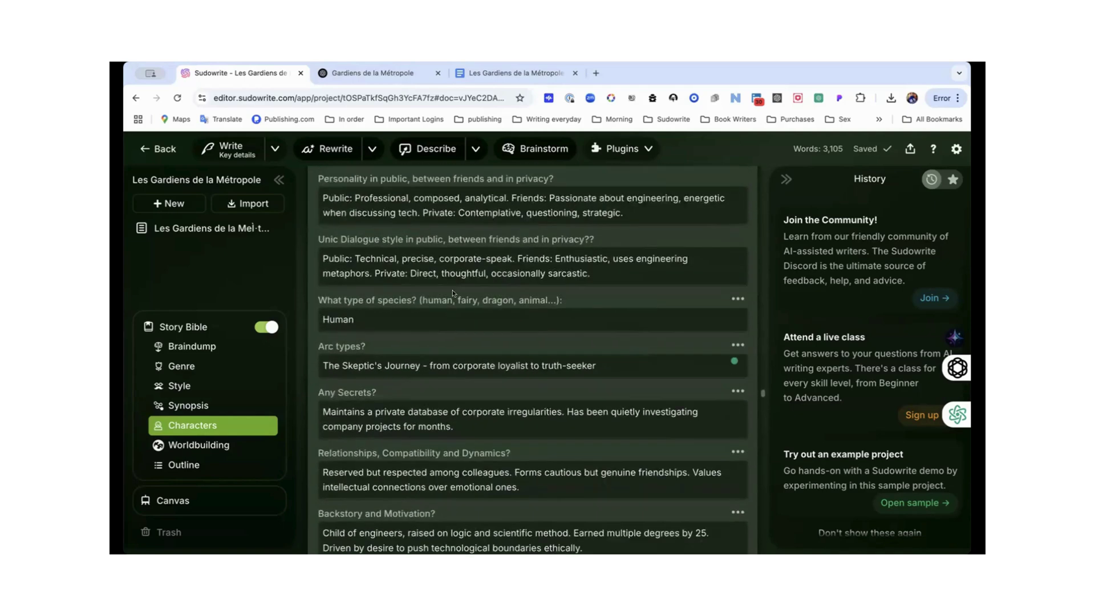
pyautogui.scroll(5, 453, 293)
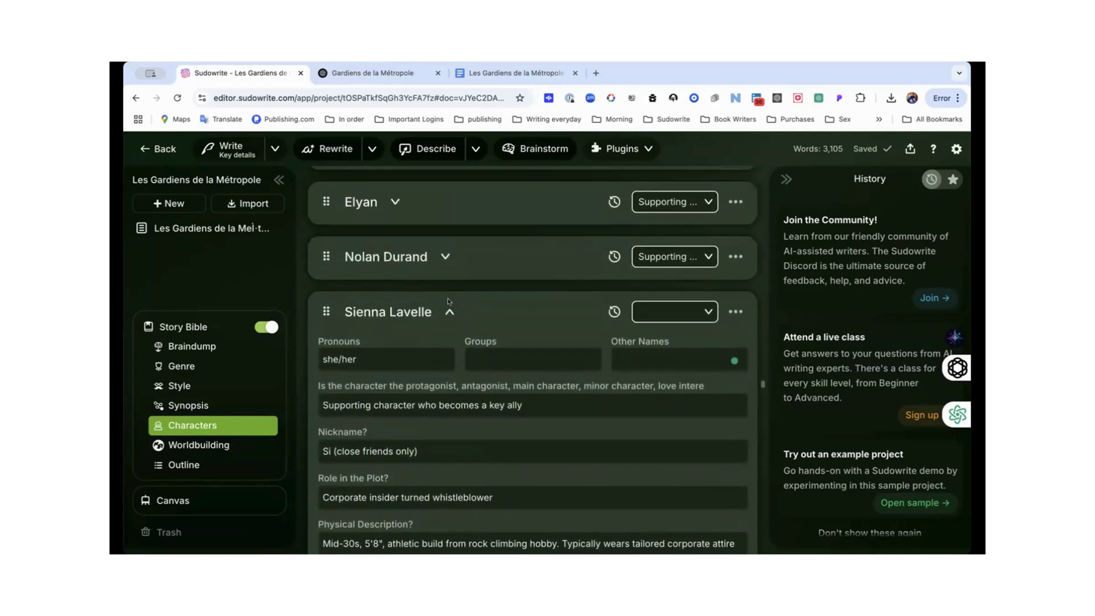
pyautogui.click(449, 313)
pyautogui.scroll(3, 449, 312)
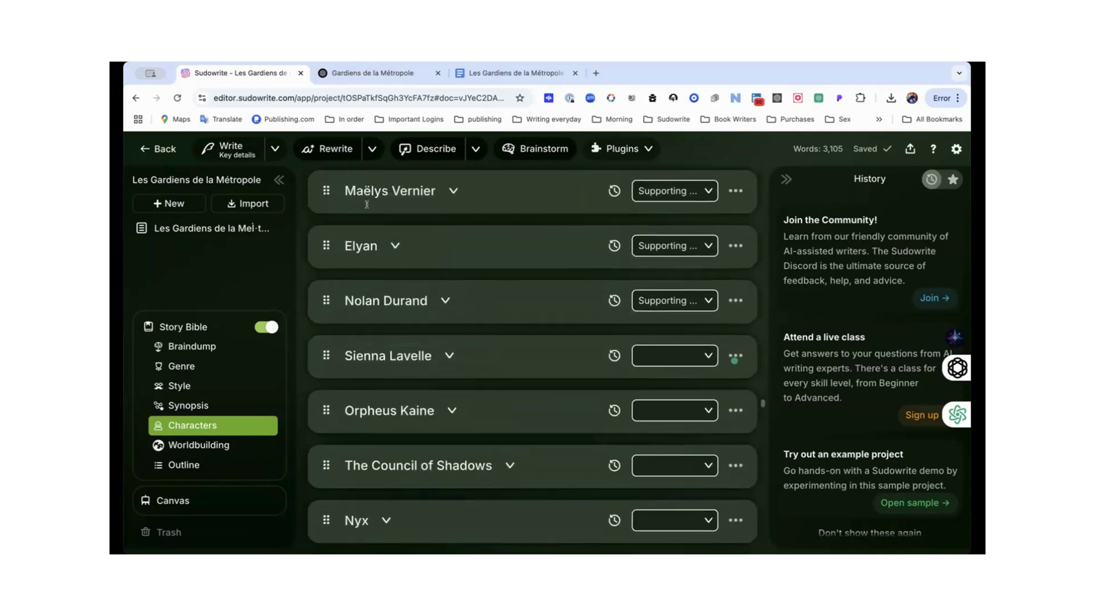
pyautogui.scroll(2, 367, 208)
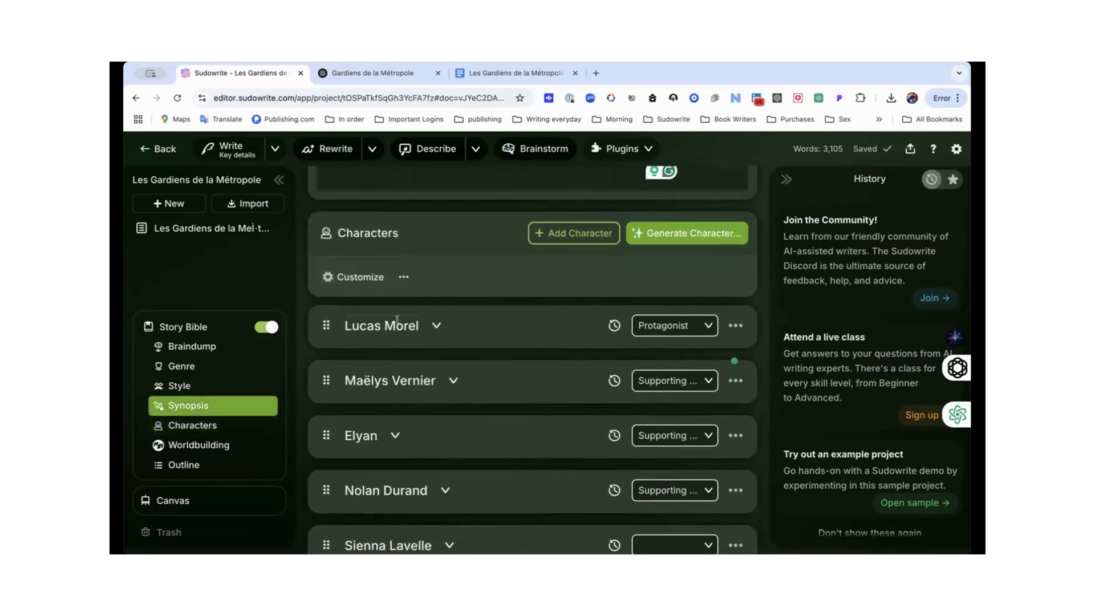
pyautogui.scroll(-3, 403, 386)
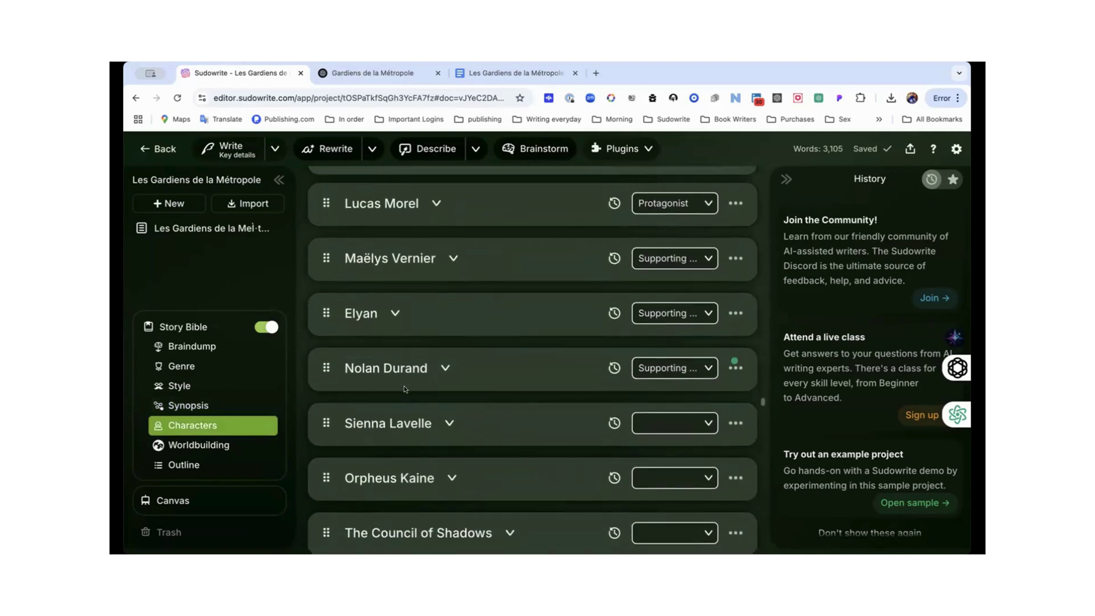
pyautogui.scroll(-3, 404, 384)
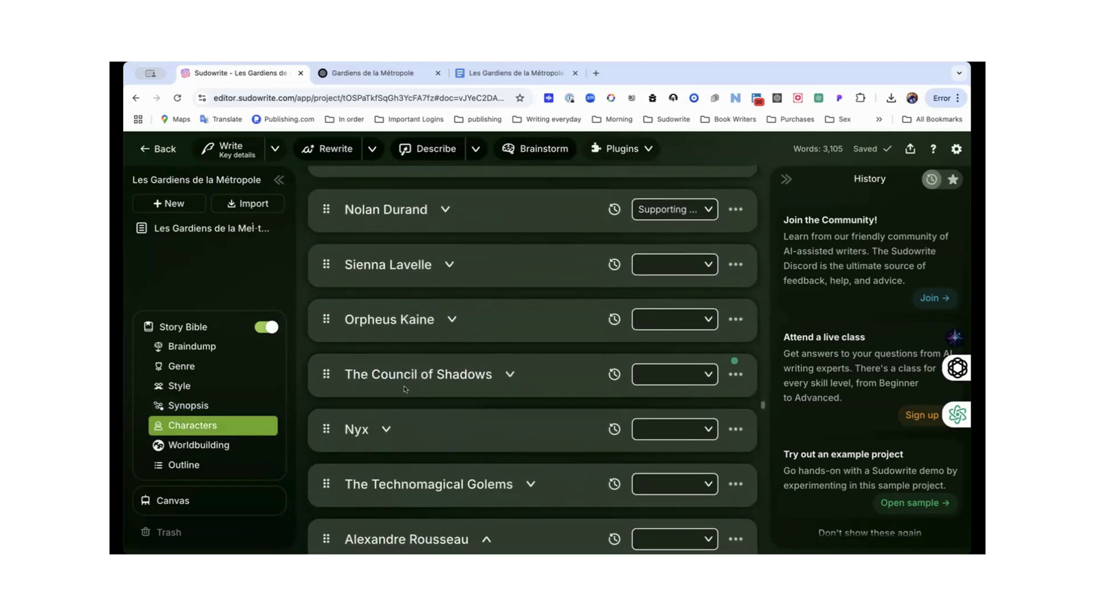
pyautogui.scroll(-3, 403, 386)
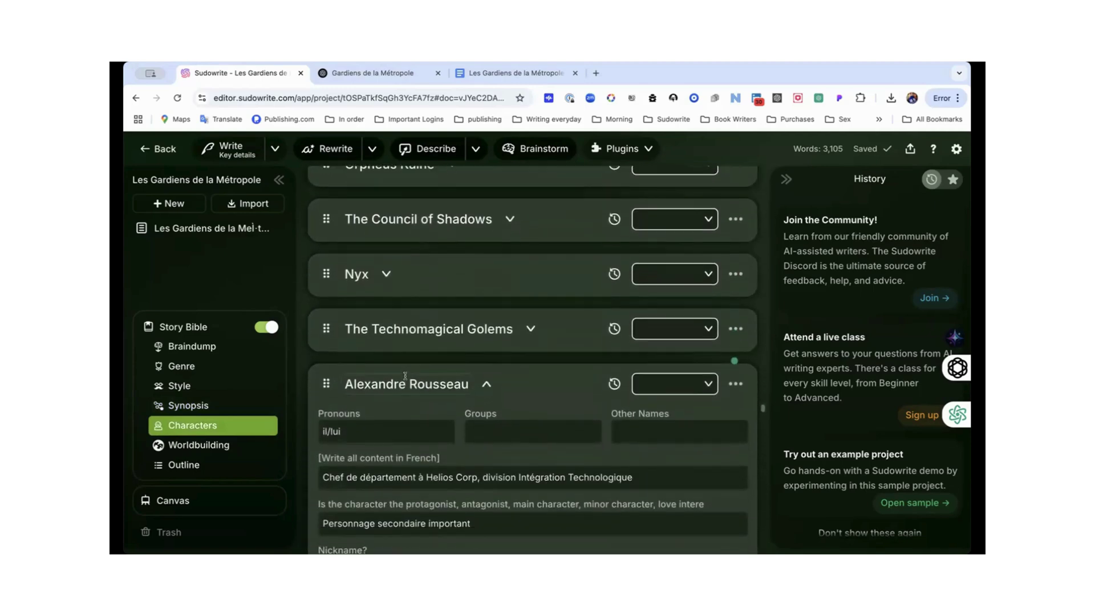
pyautogui.scroll(-3, 551, 335)
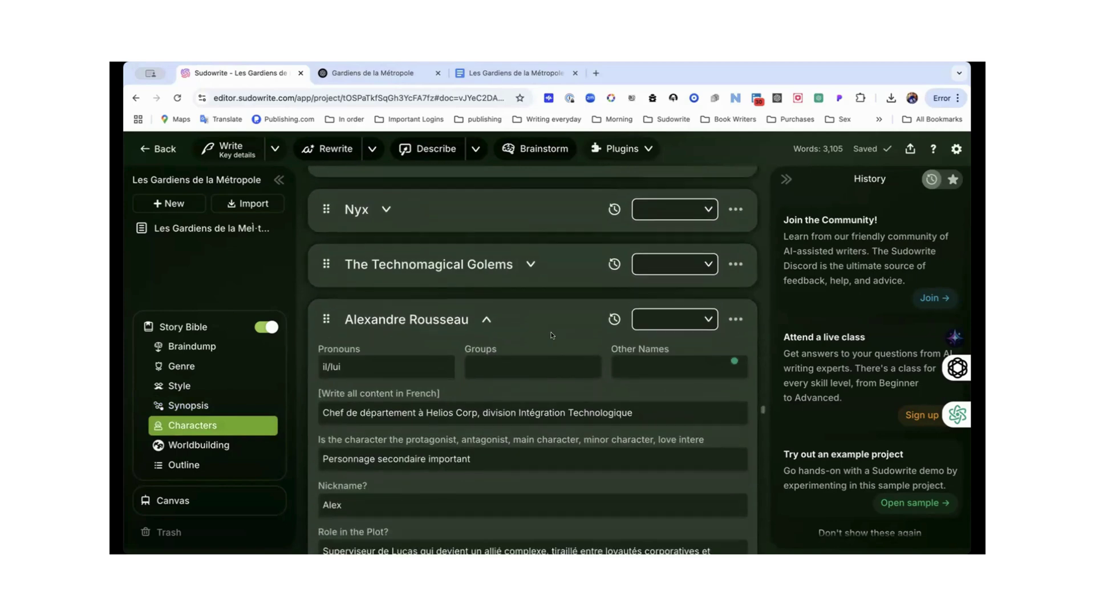
pyautogui.scroll(1, 551, 330)
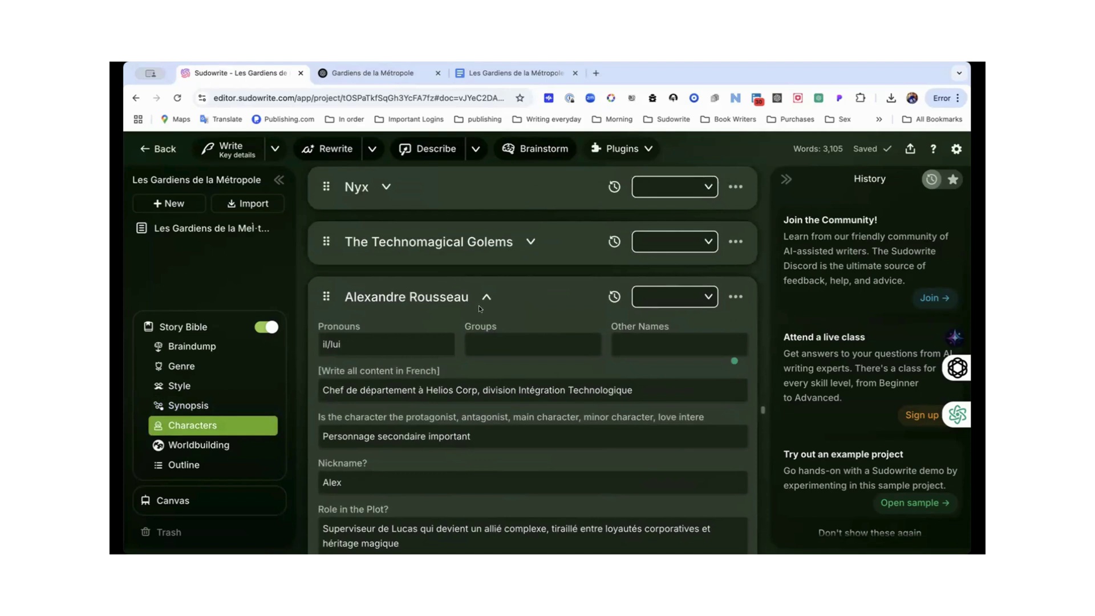
pyautogui.tripleClick(421, 292)
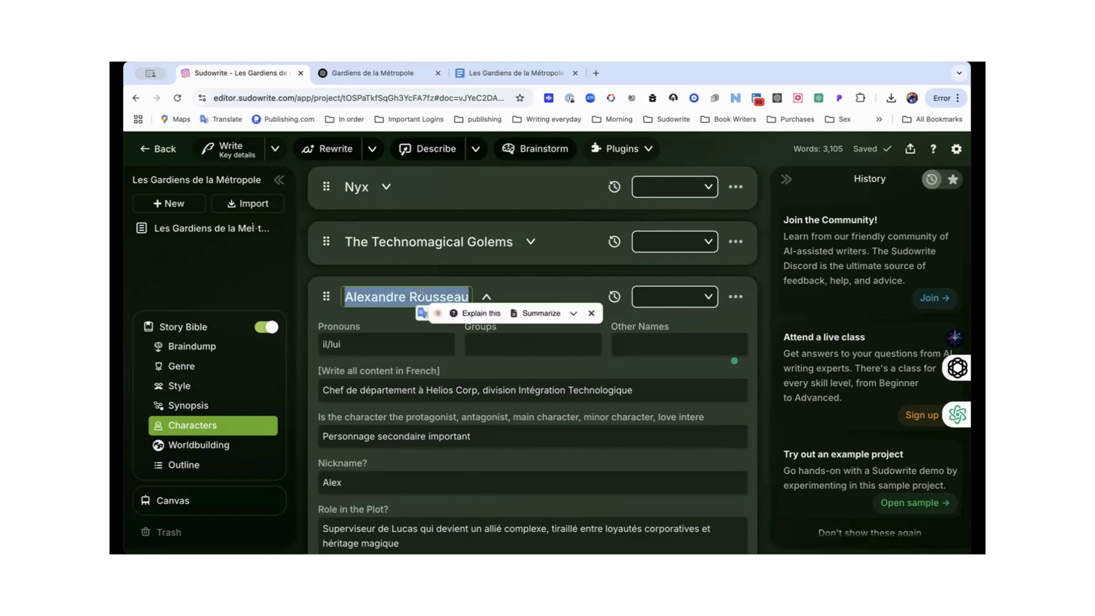
pyautogui.write('[write all content in French]')
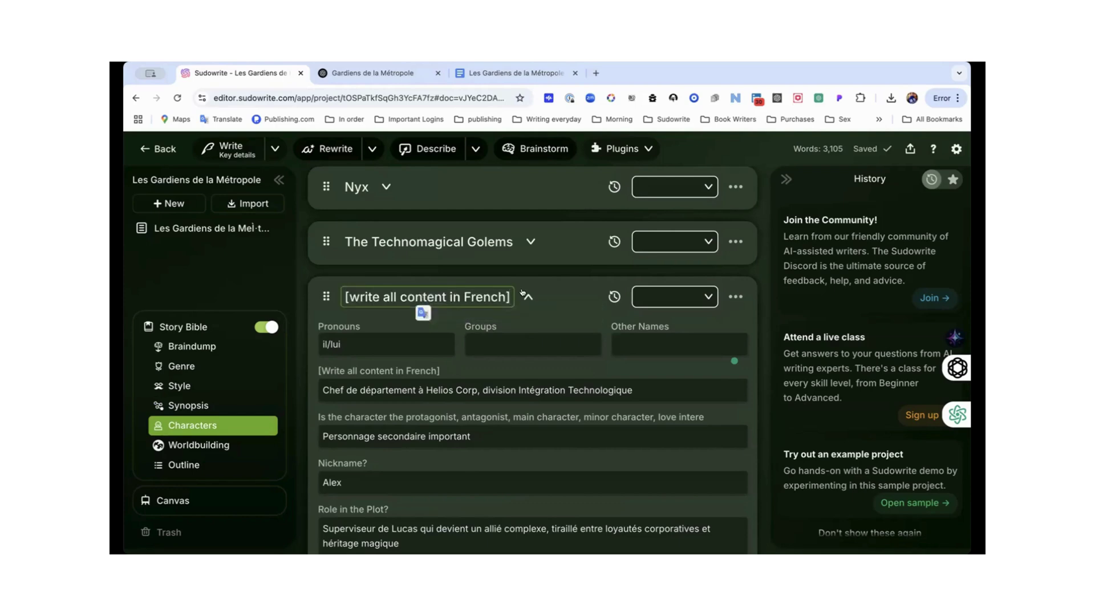
pyautogui.hotkey('ctrl', 'z')
# - Rename the generated character Alexandre Rousseau as Lucas, after checking the protagonist's name at the start of the Characters list
pyautogui.scroll(10, 509, 293)
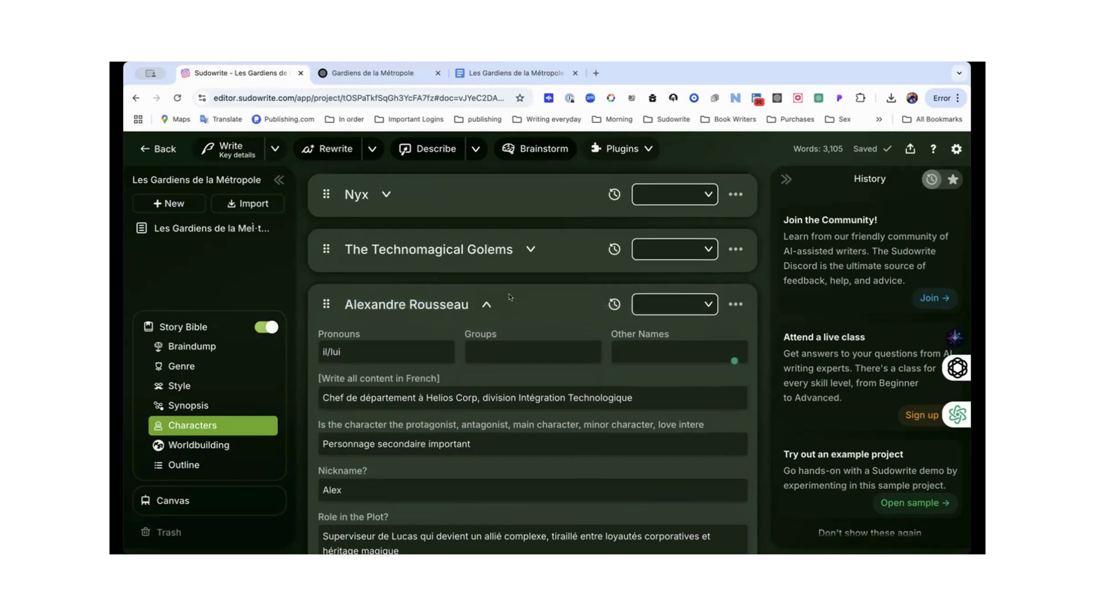
pyautogui.scroll(-3, 509, 293)
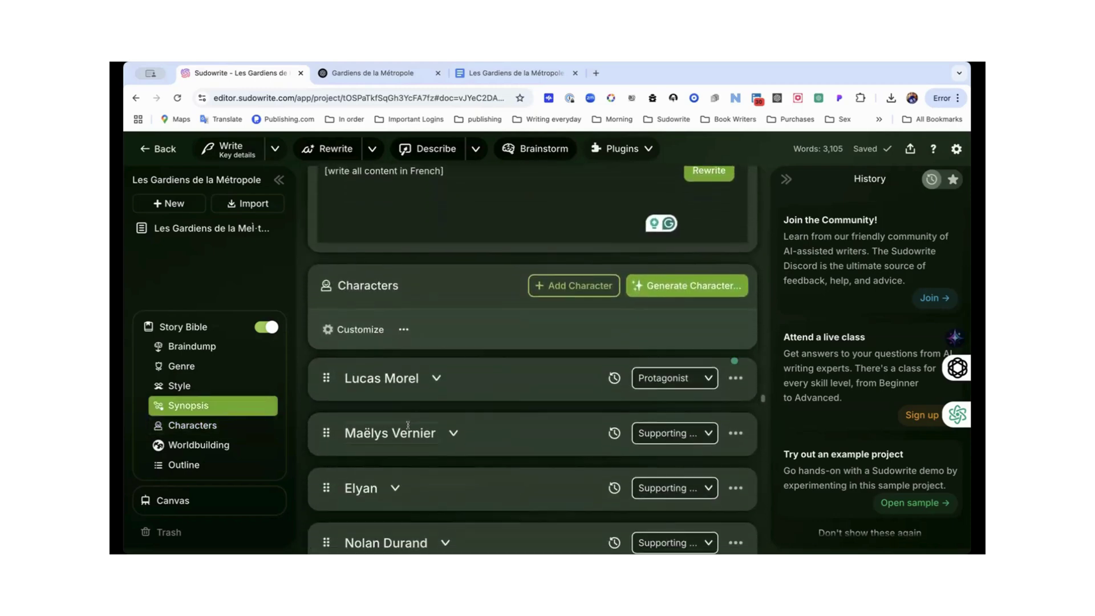
pyautogui.scroll(-15, 411, 383)
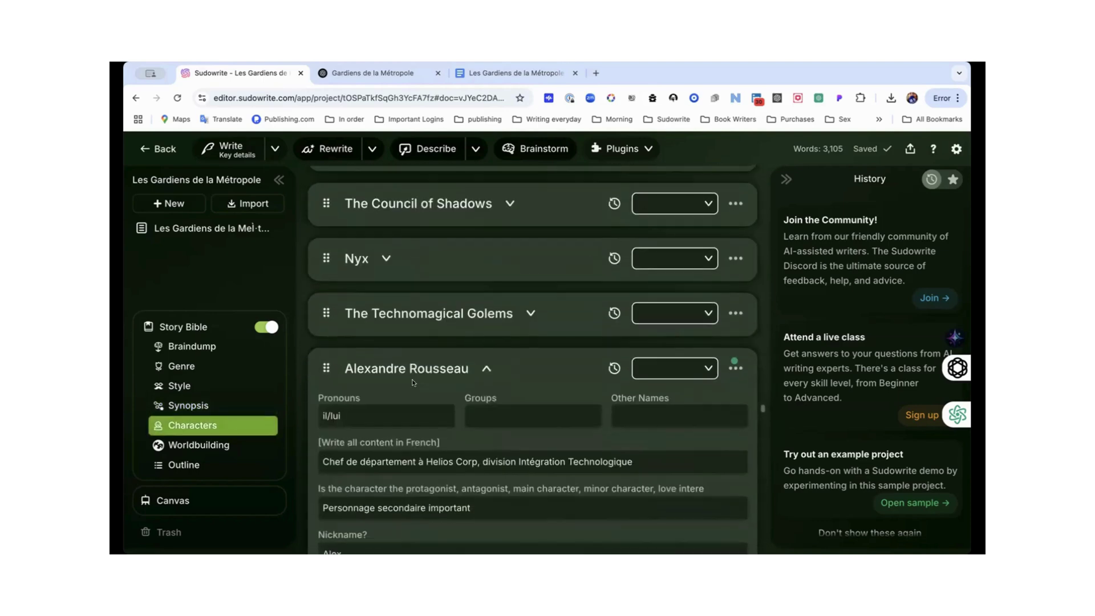
pyautogui.tripleClick(416, 371)
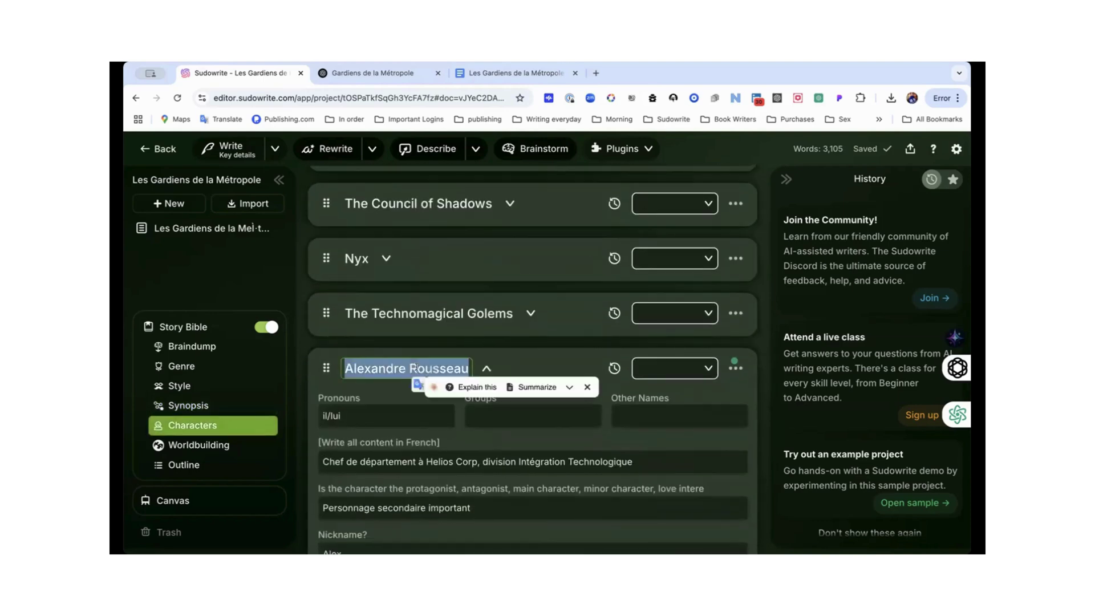
pyautogui.write('Luca')
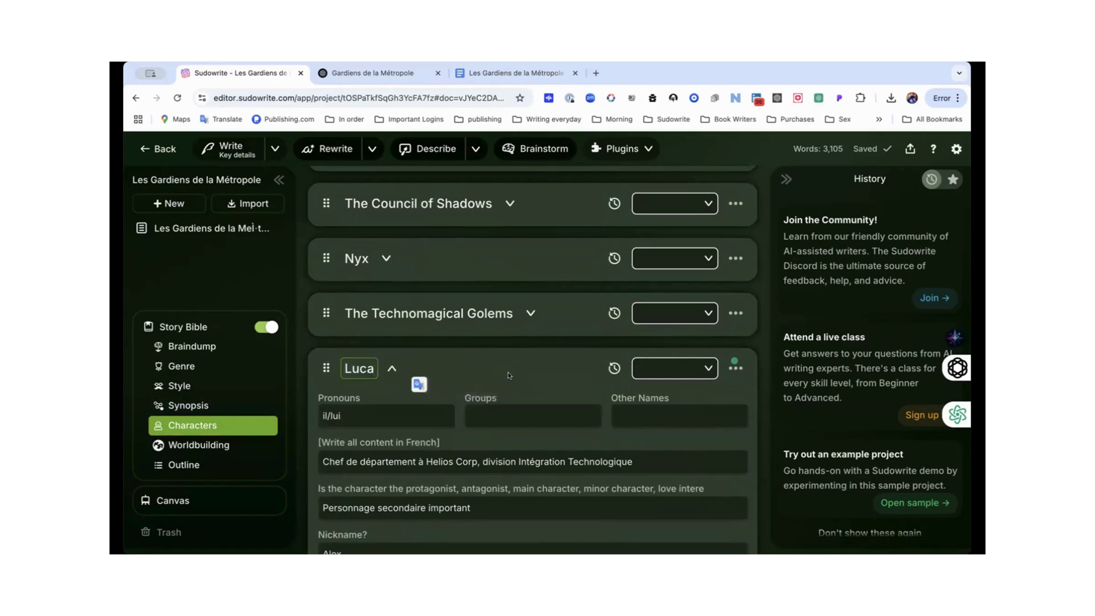
pyautogui.write('s')
# - Review the French profile fields throughout the renamed Lucas card, from the plot role to the traits and image description
pyautogui.scroll(-3, 609, 422)
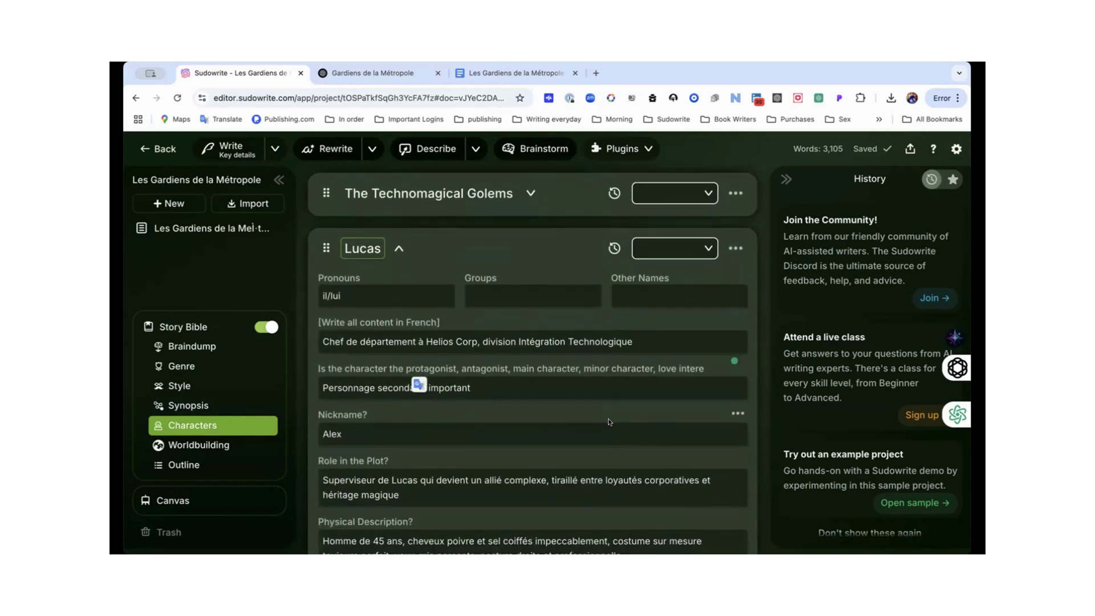
pyautogui.scroll(-2, 609, 422)
pyautogui.scroll(-15, 609, 421)
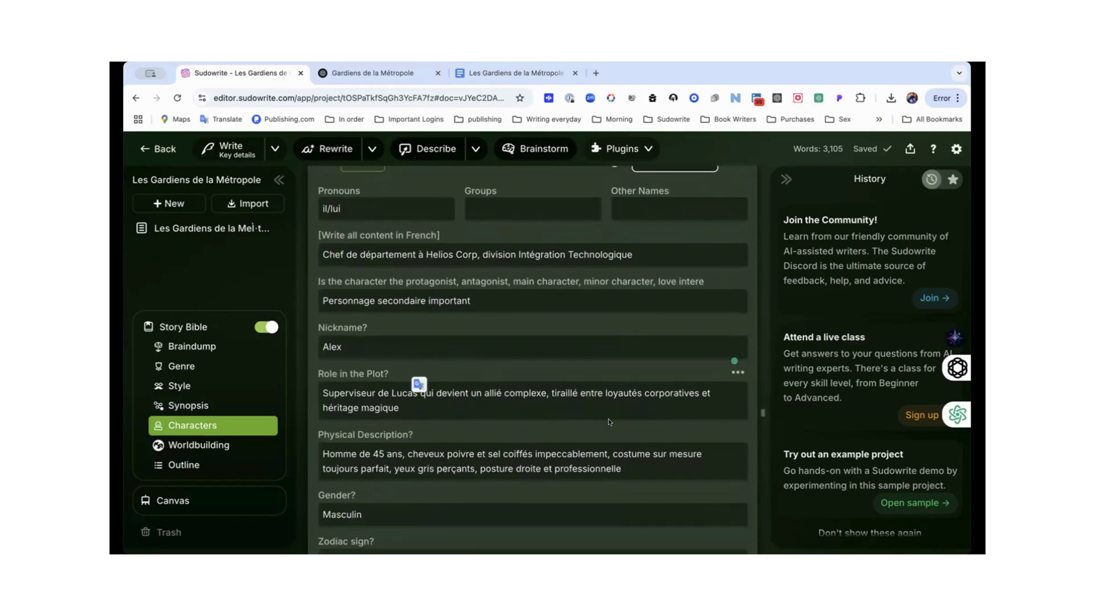
pyautogui.scroll(-11, 609, 422)
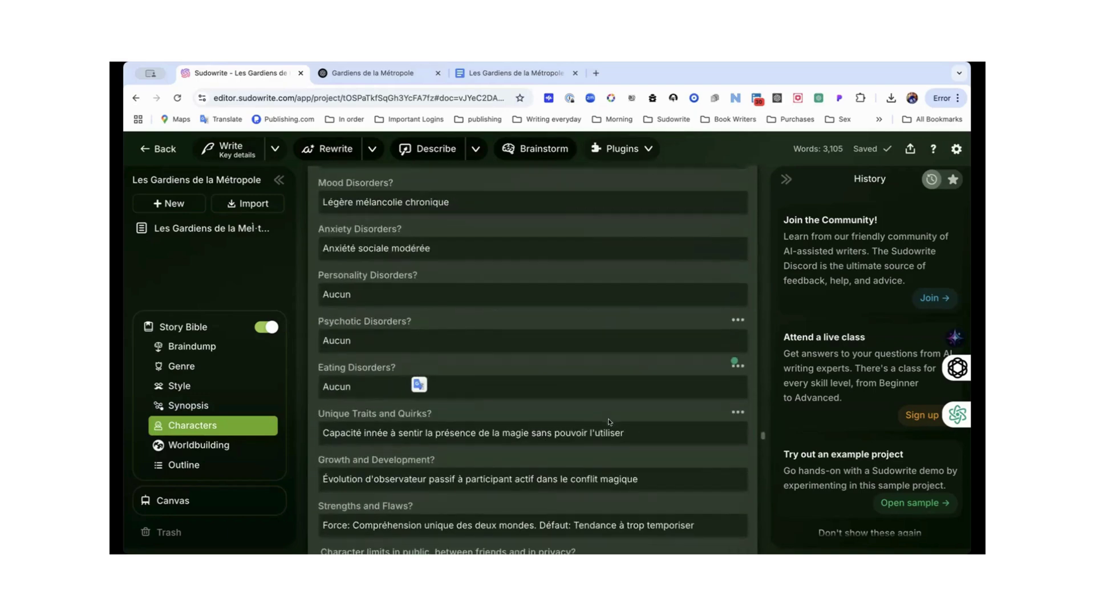
pyautogui.scroll(-5, 608, 422)
pyautogui.scroll(12, 608, 422)
pyautogui.scroll(-2, 609, 422)
pyautogui.scroll(-20, 608, 422)
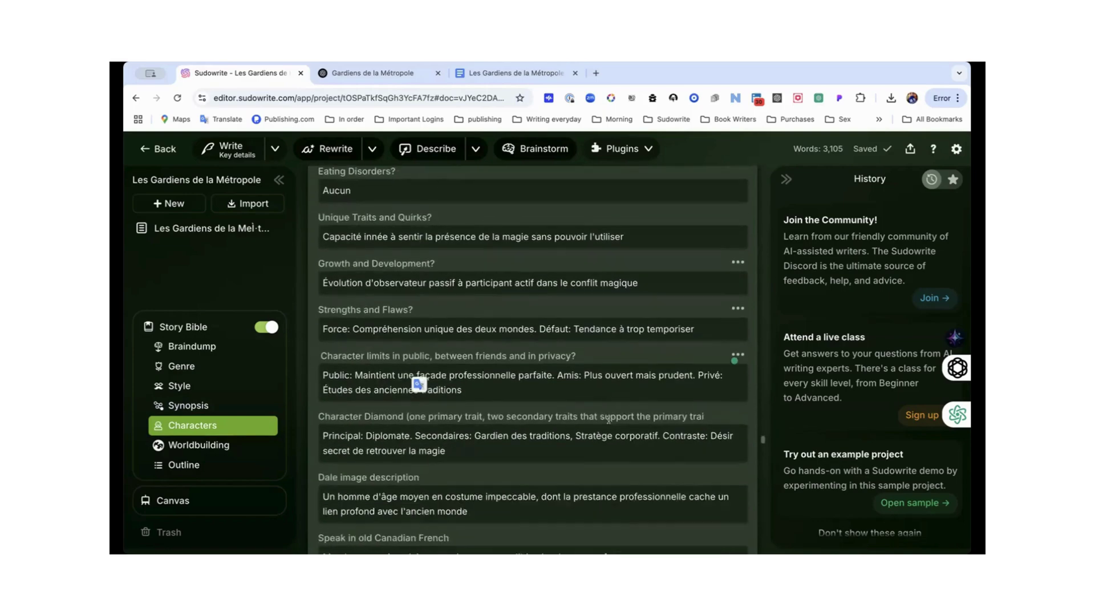
pyautogui.scroll(19, 608, 421)
pyautogui.scroll(12, 609, 421)
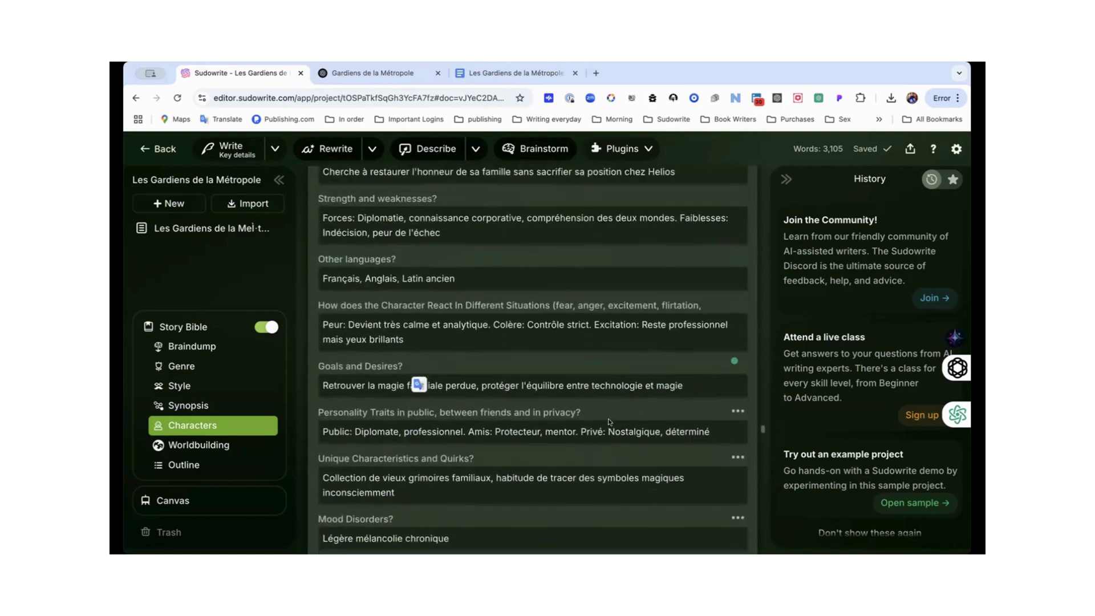
pyautogui.scroll(5, 608, 420)
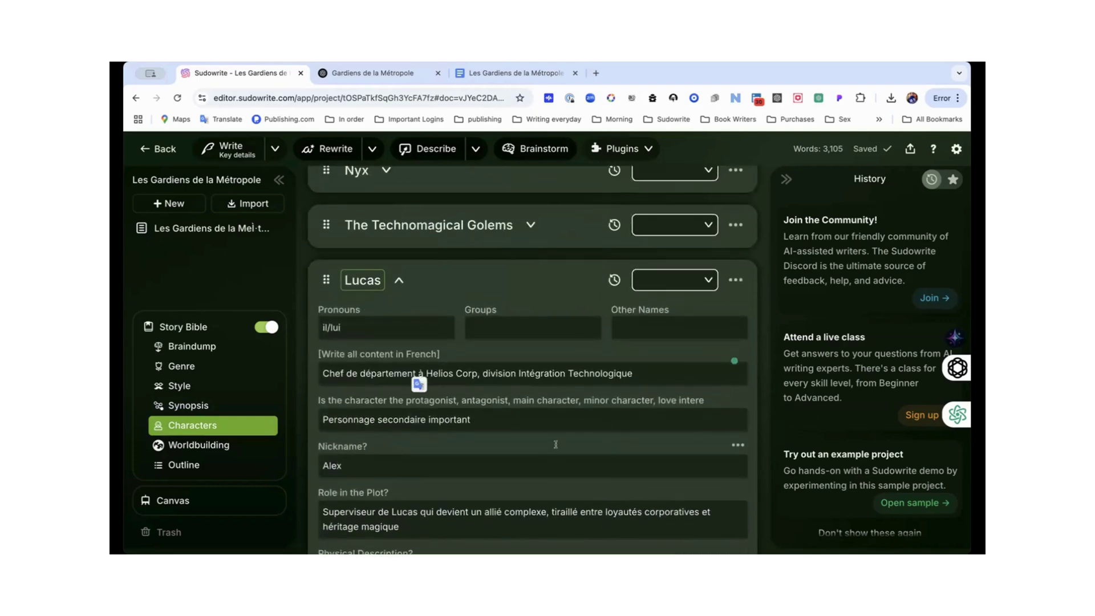
# - Expand the Lucas Morel character card and examine its role, physical description and personality fields
pyautogui.scroll(15, 550, 369)
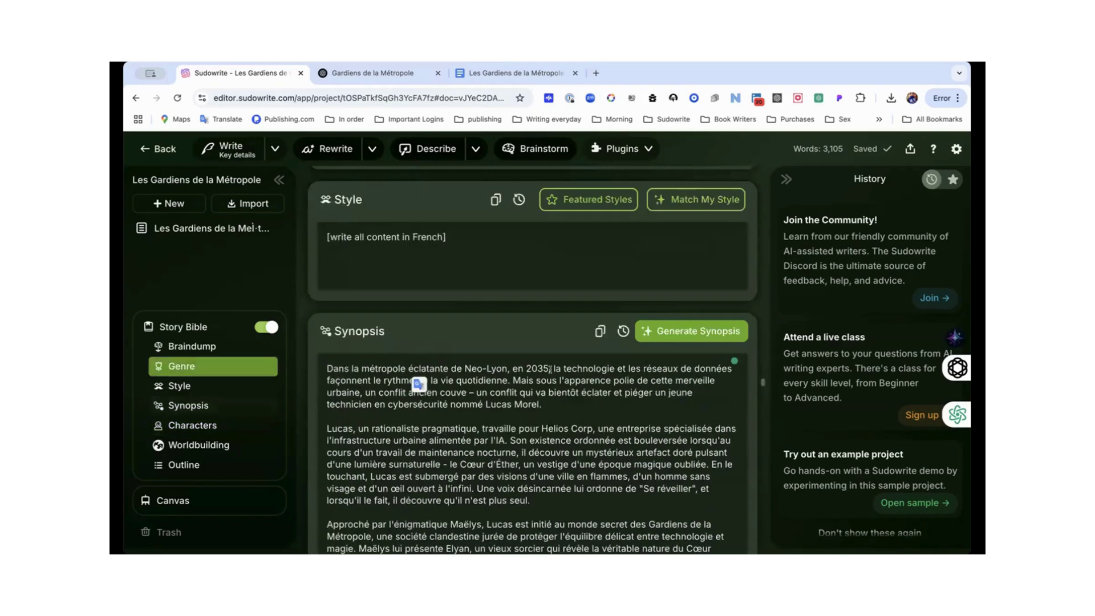
pyautogui.scroll(-6, 550, 368)
pyautogui.scroll(-4, 550, 369)
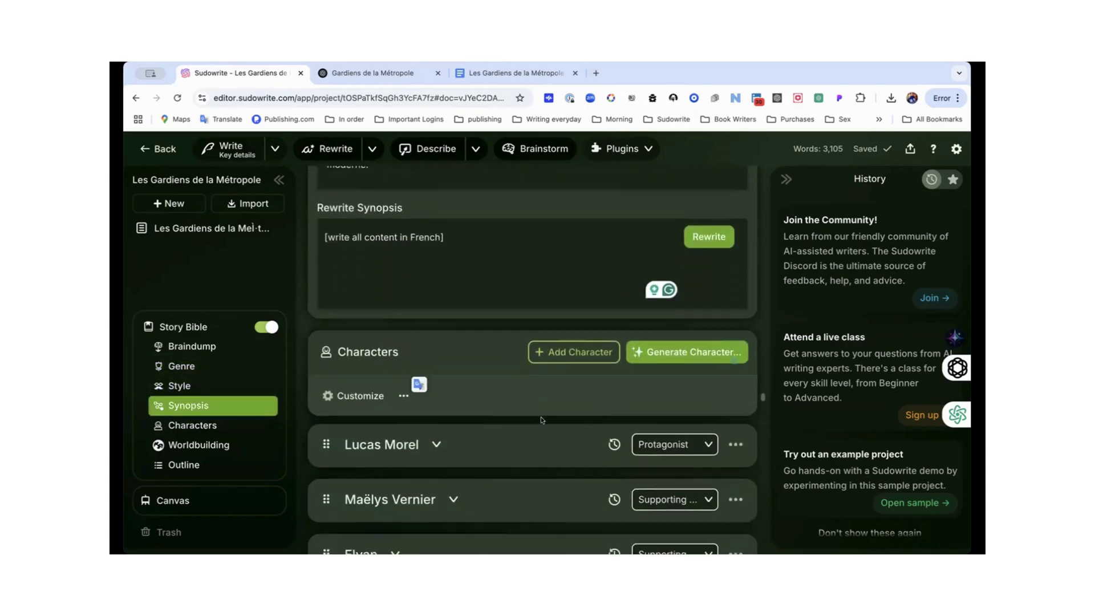
pyautogui.click(436, 355)
pyautogui.scroll(-4, 435, 354)
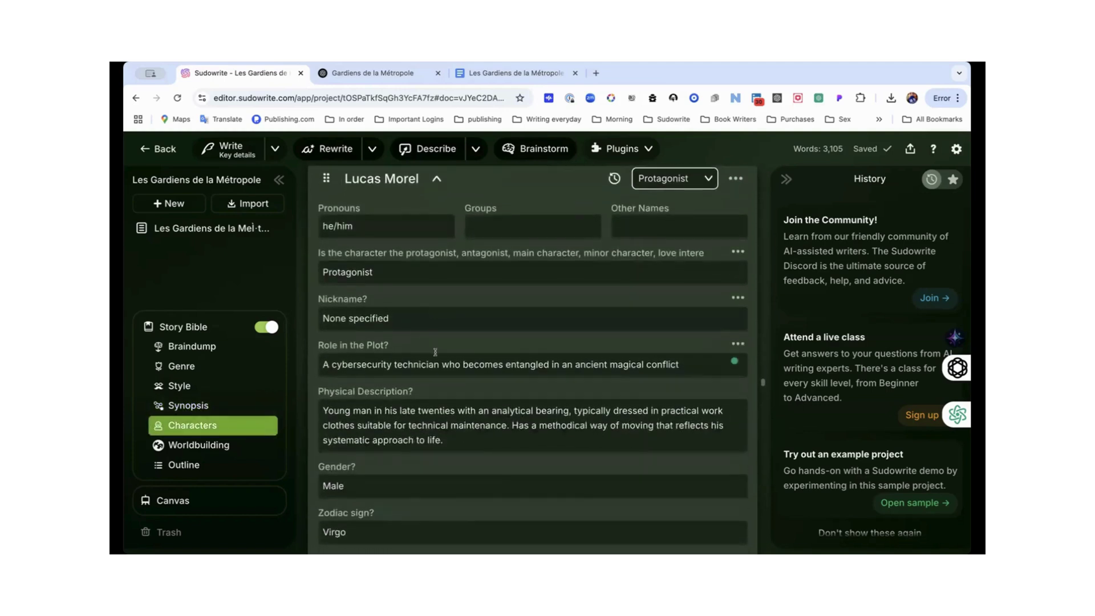
pyautogui.scroll(-1, 436, 354)
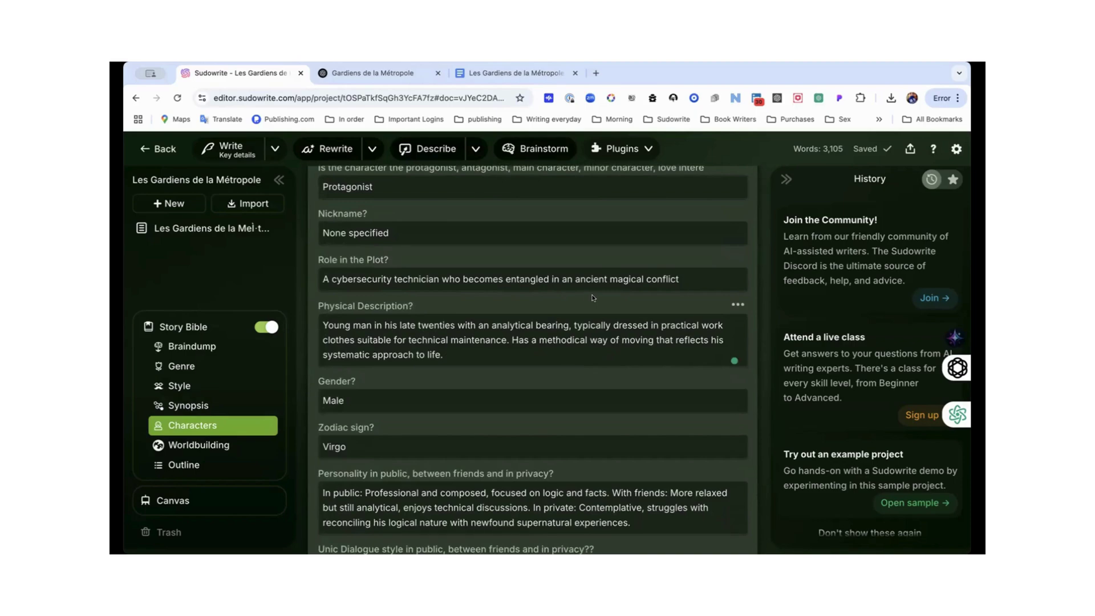
pyautogui.scroll(-15, 592, 297)
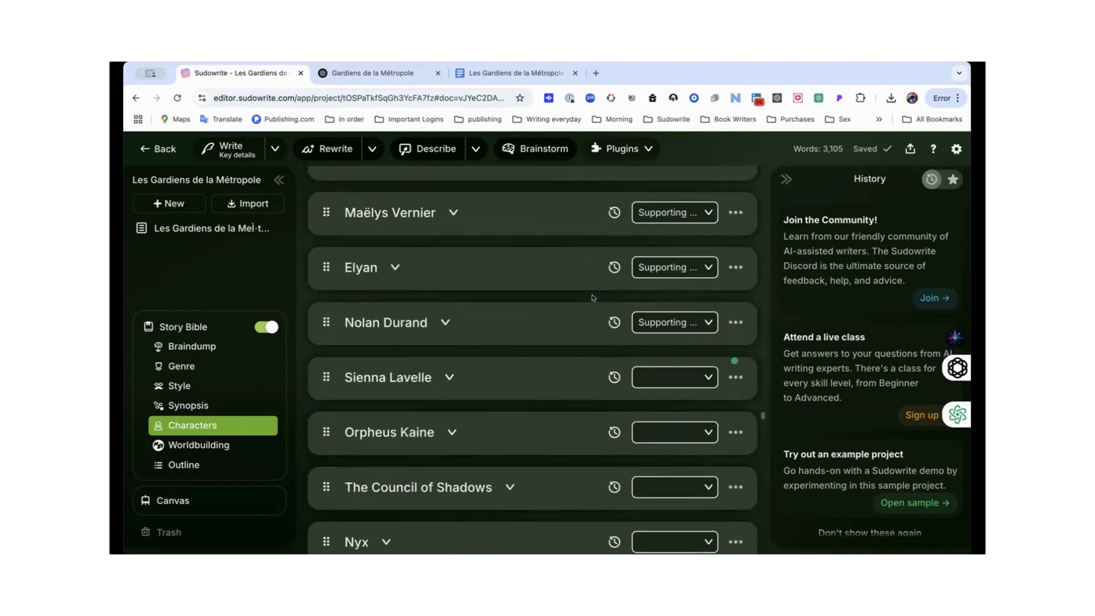
pyautogui.scroll(-1, 592, 296)
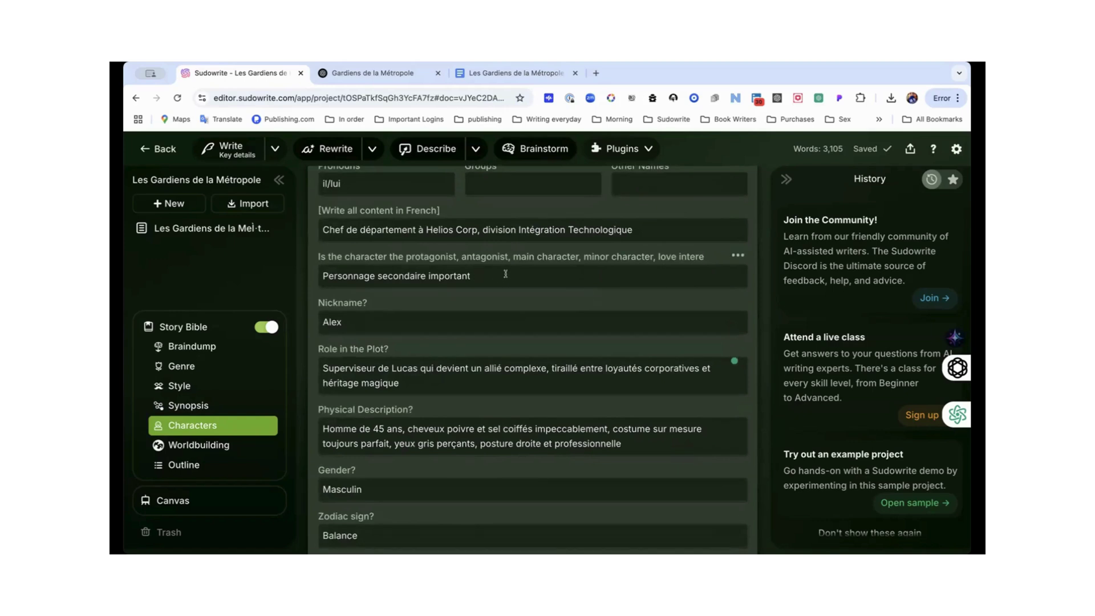
pyautogui.scroll(-1, 505, 274)
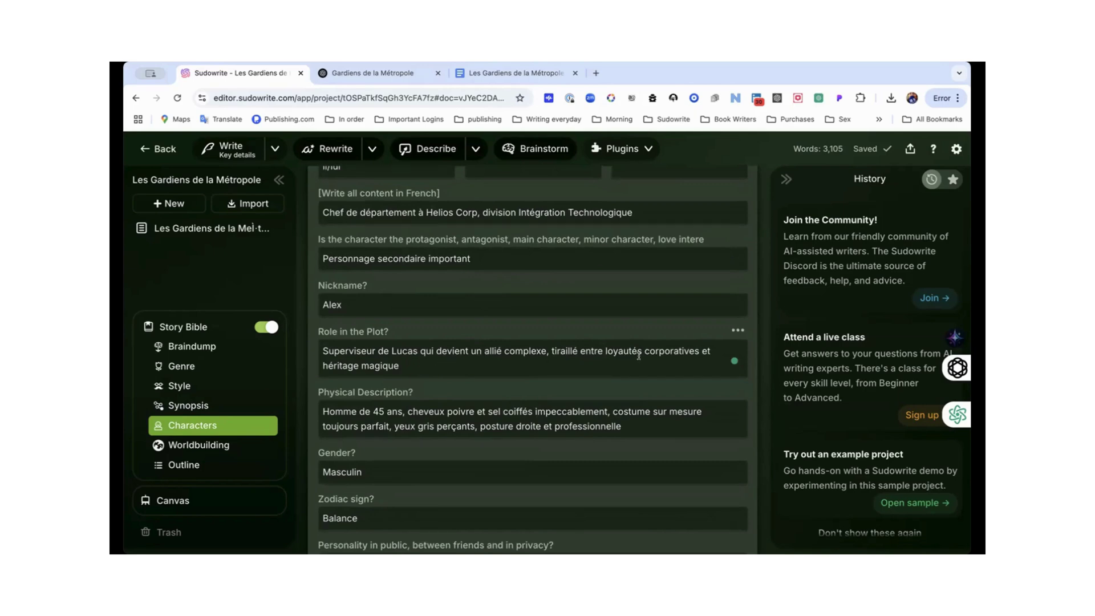
pyautogui.scroll(3, 543, 342)
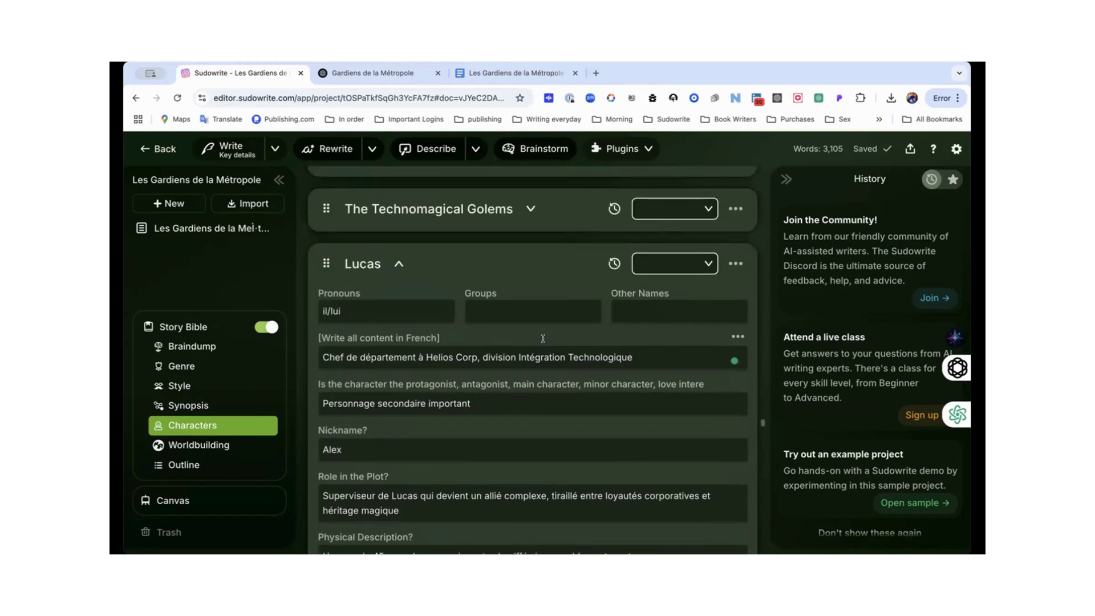
pyautogui.click(397, 264)
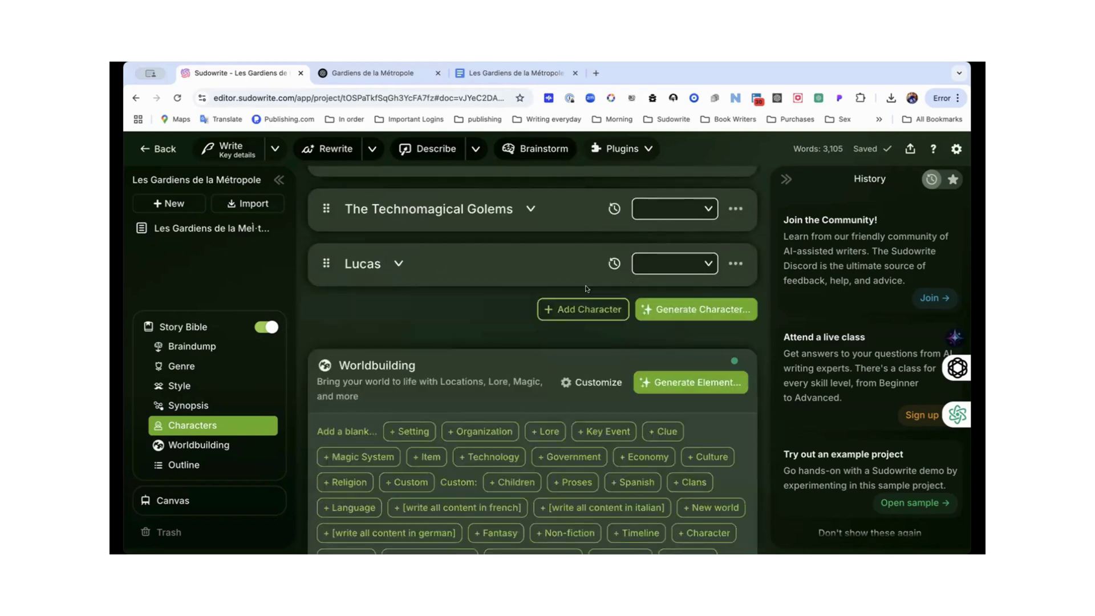
# - Generate another character using the custom instructions "[write all content in French]" followed by "Protagonist" on a new line
pyautogui.click(667, 310)
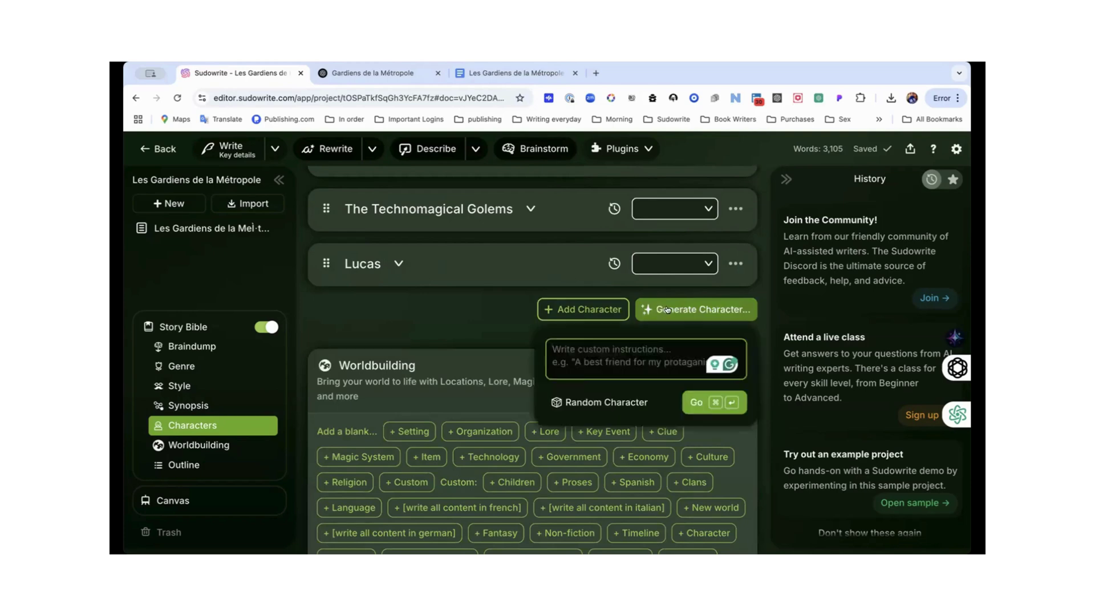
pyautogui.write('[write all content in French]')
pyautogui.press('Return')
pyautogui.write('P')
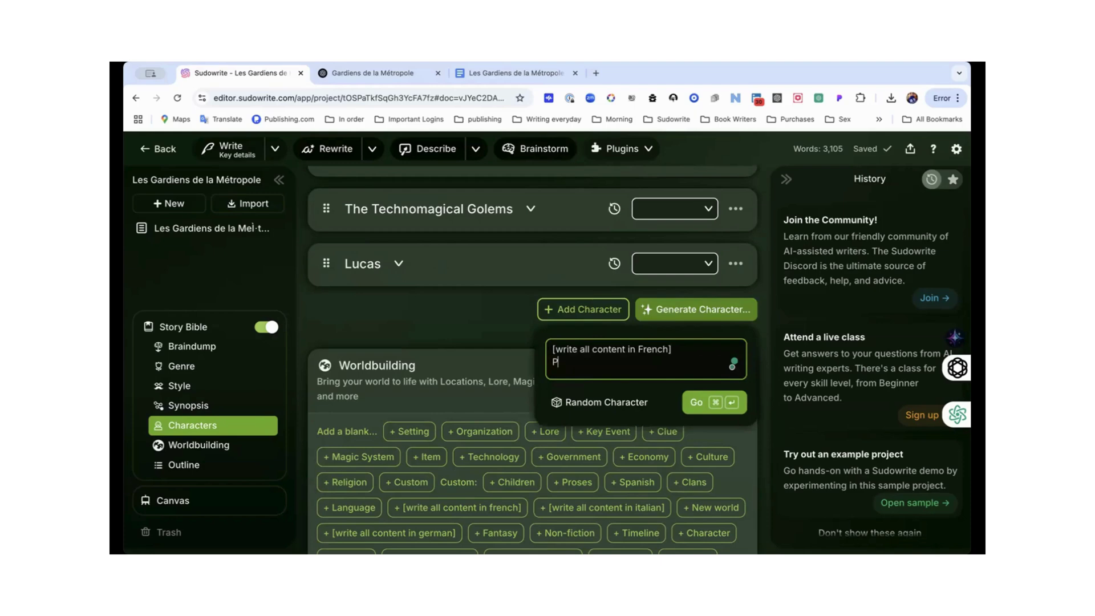
pyautogui.write('rotagoni')
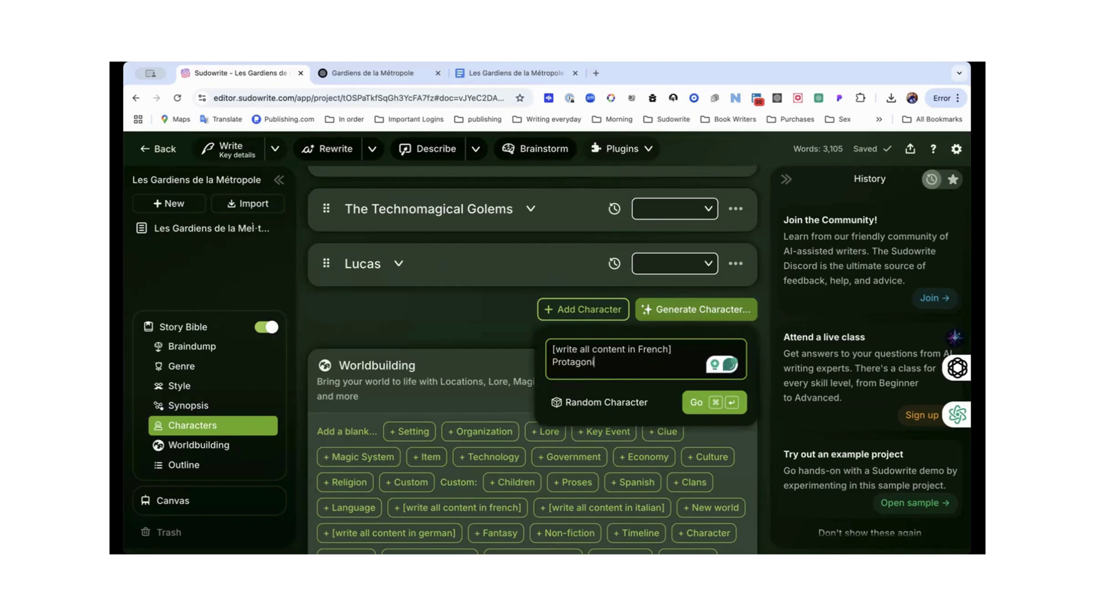
pyautogui.write('st')
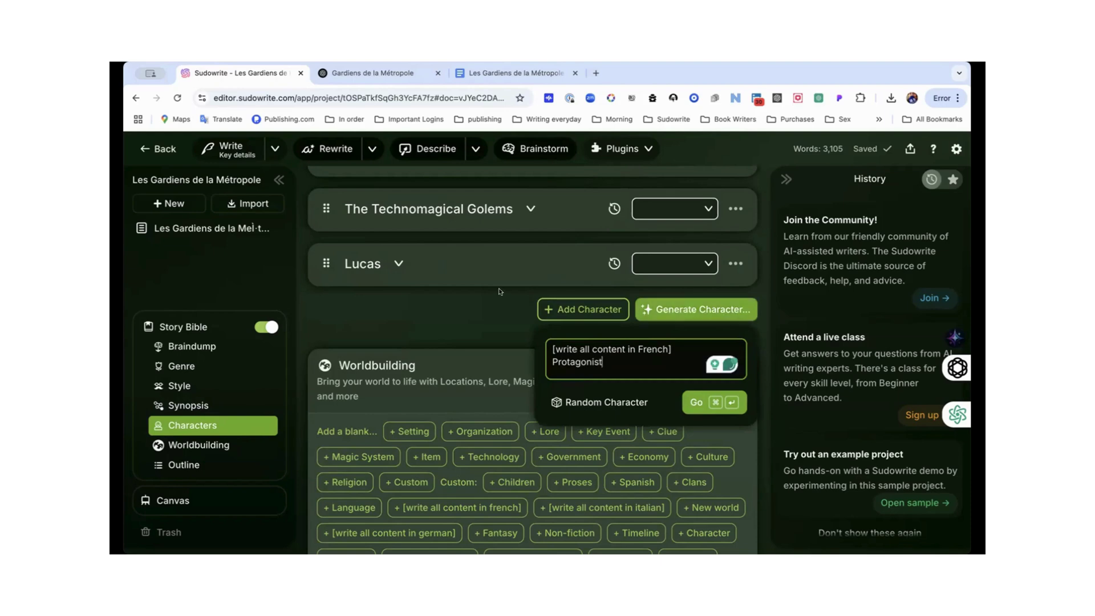
pyautogui.click(399, 263)
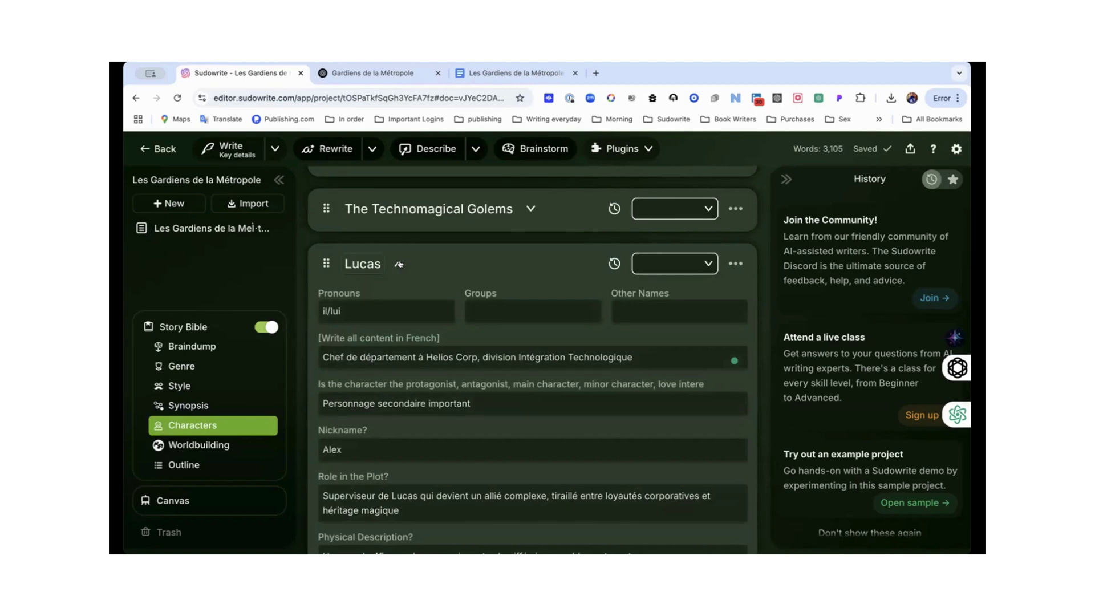
pyautogui.click(399, 263)
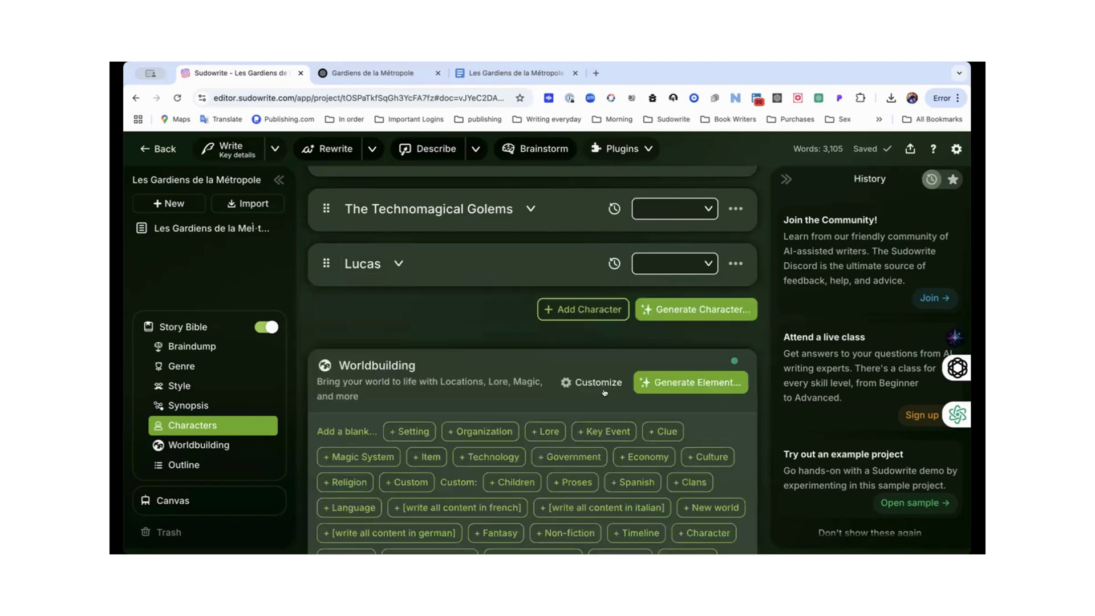
pyautogui.click(661, 310)
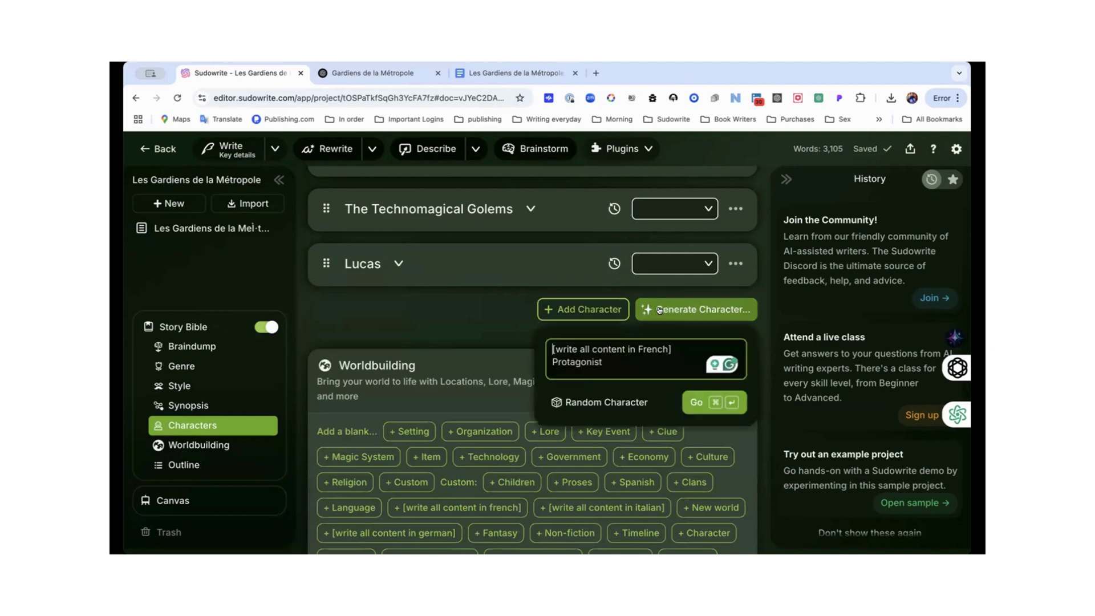
pyautogui.click(693, 402)
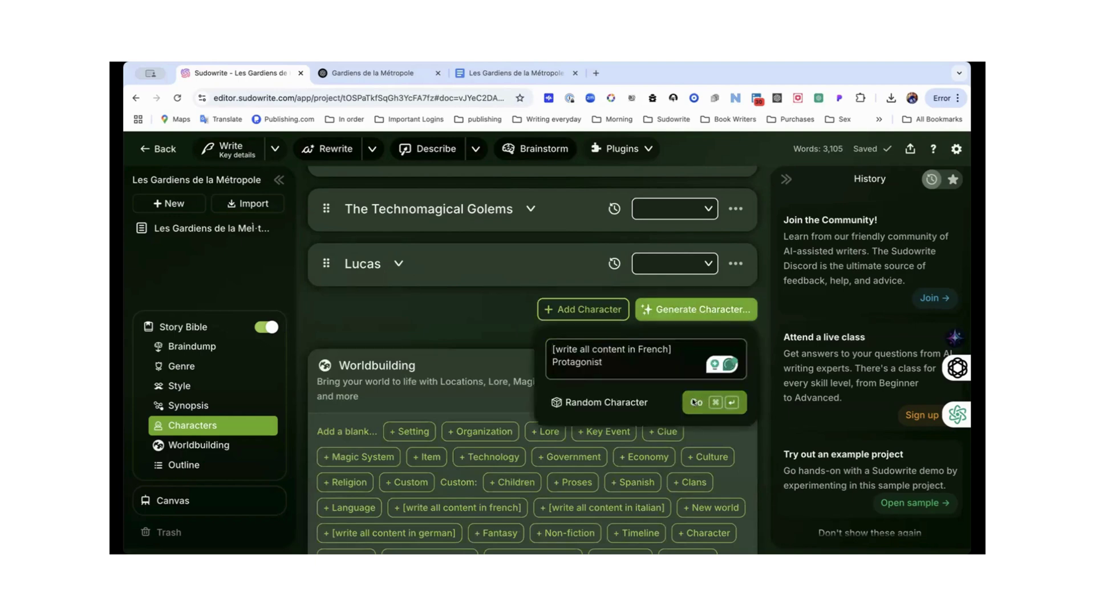
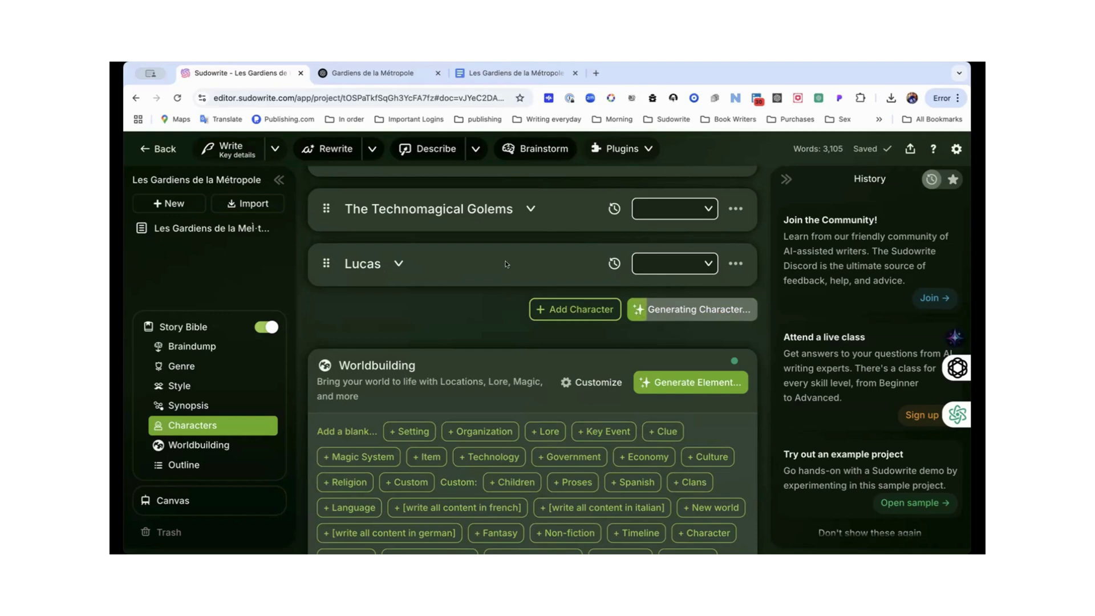
# - Review the Lucas Morel card's English profile fields, from the traits and image description to the plot role and physical description
pyautogui.scroll(20, 505, 264)
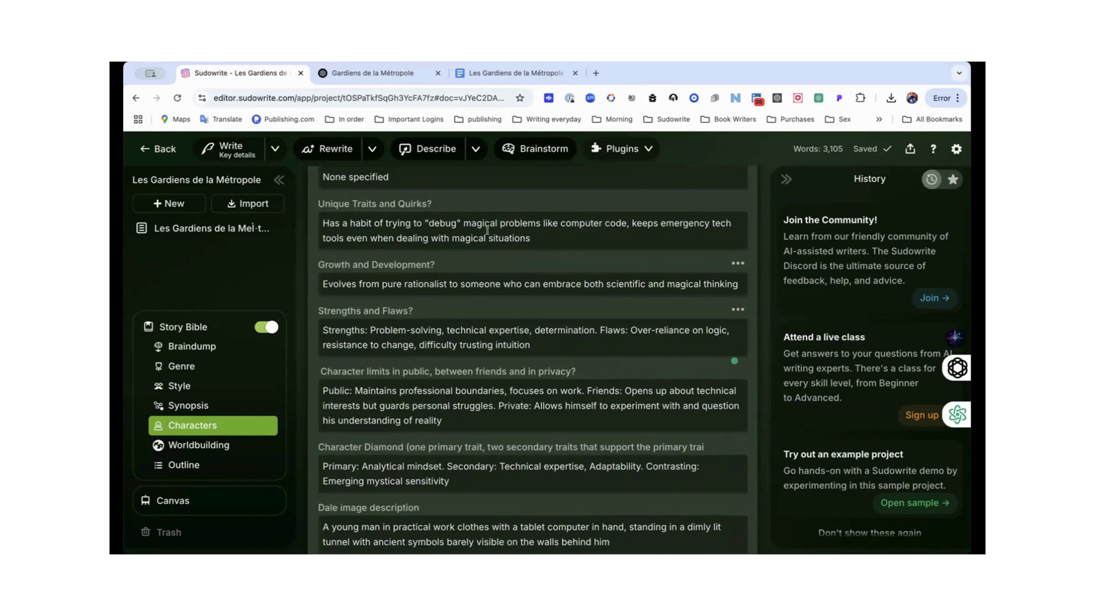
pyautogui.scroll(8, 506, 261)
pyautogui.scroll(10, 462, 244)
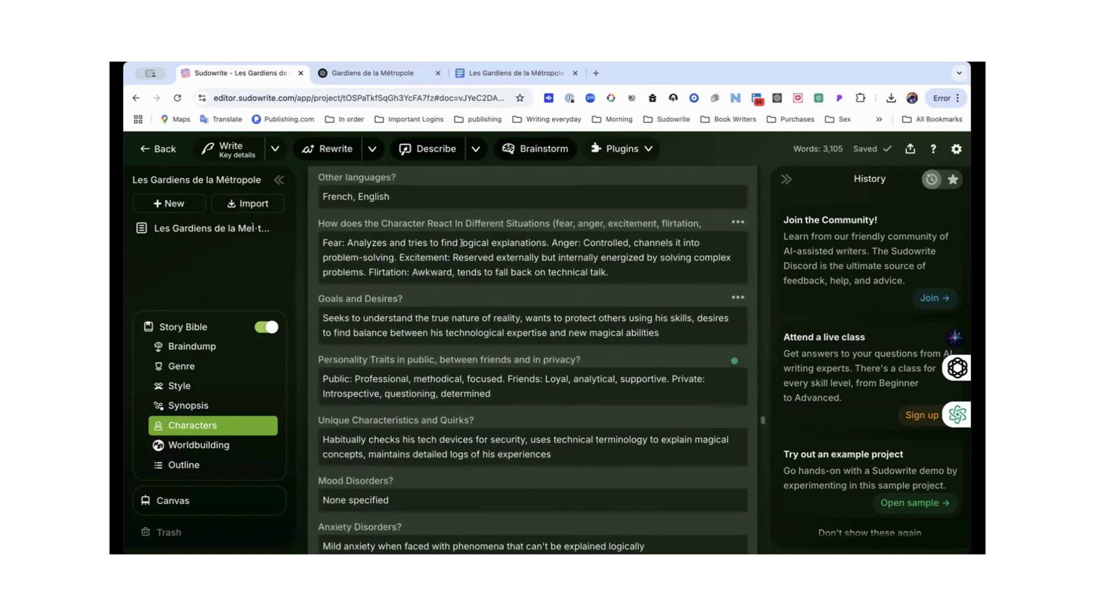
pyautogui.scroll(10, 462, 245)
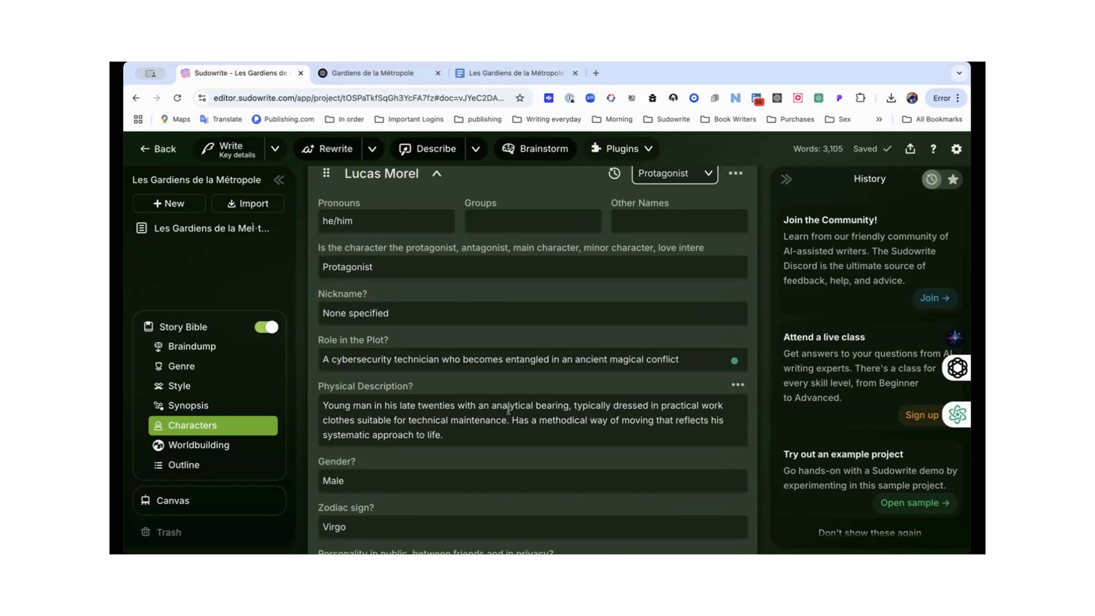
pyautogui.scroll(-2, 508, 410)
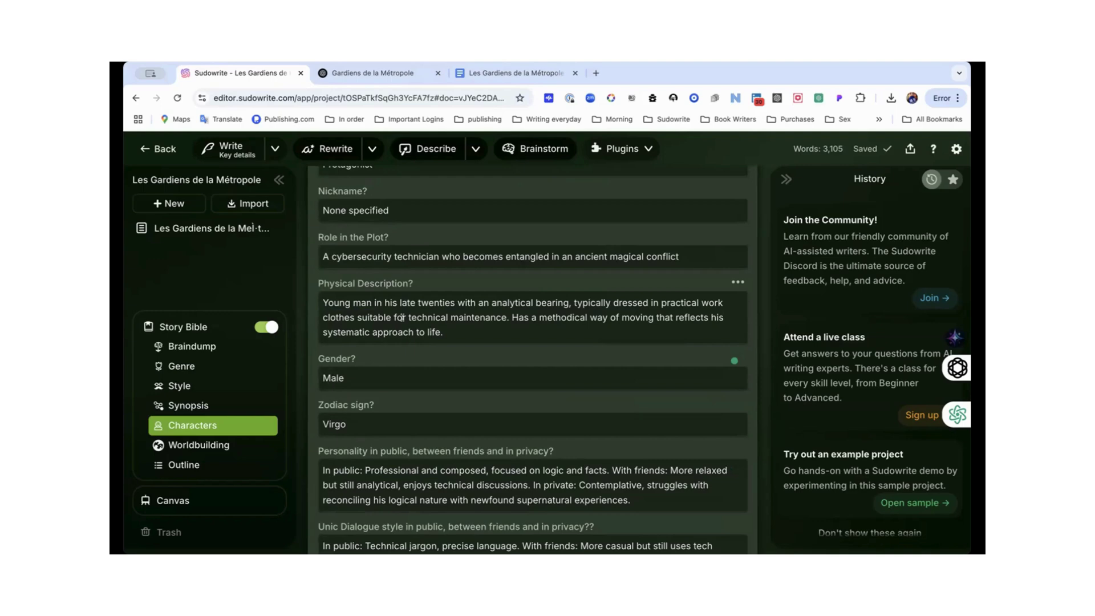
# - Examine the French fields of the newly generated Camille Dubois card and collapse the card
pyautogui.scroll(-10, 402, 317)
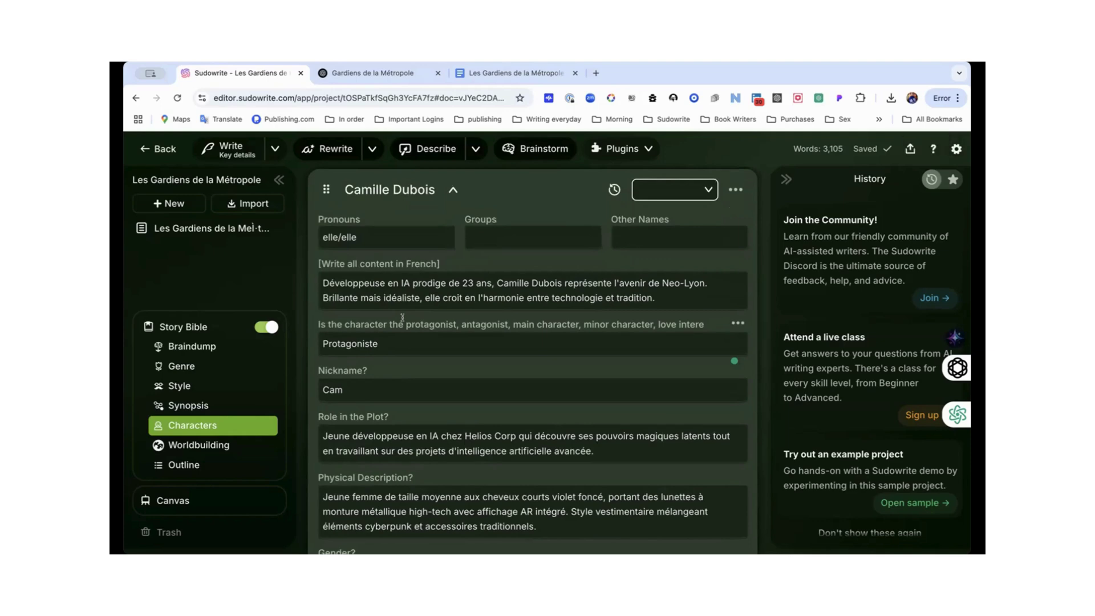
pyautogui.scroll(1, 402, 318)
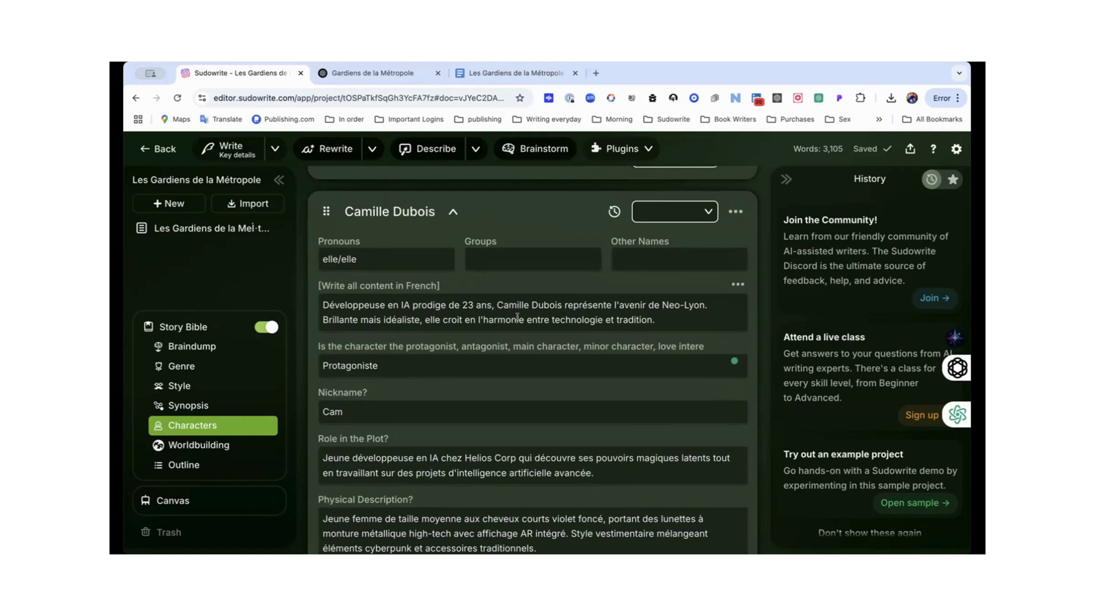
pyautogui.scroll(-1, 517, 317)
pyautogui.scroll(3, 518, 317)
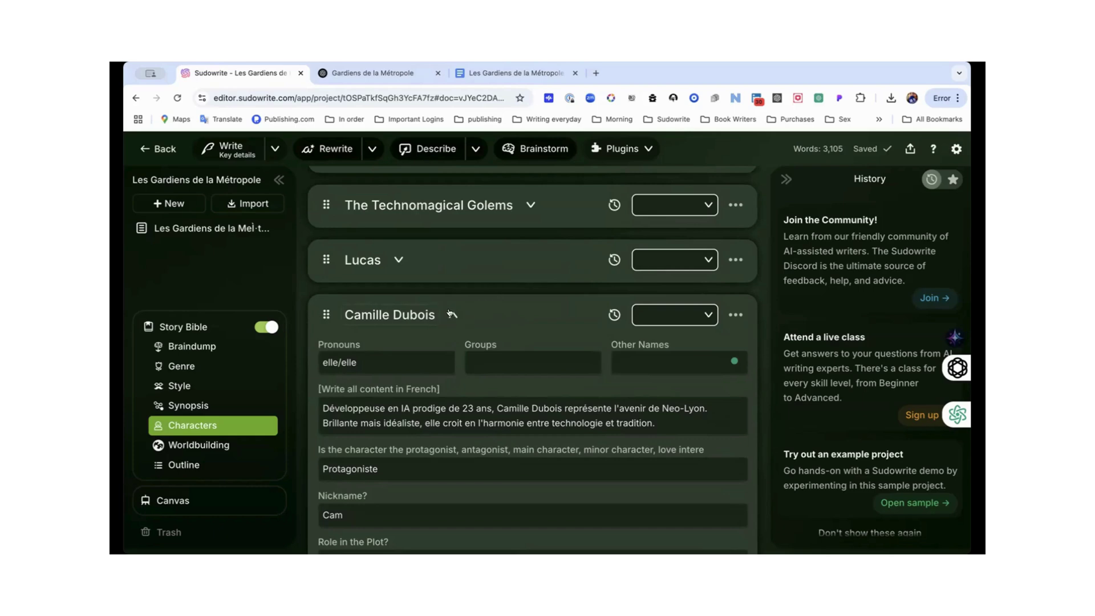
pyautogui.scroll(8, 451, 313)
pyautogui.scroll(-5, 451, 312)
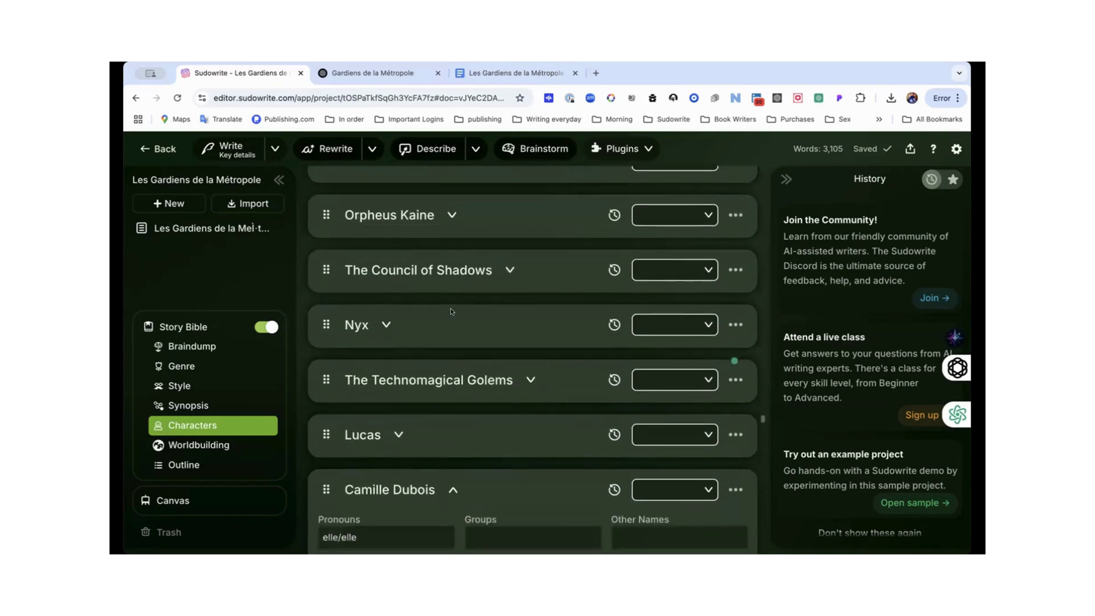
pyautogui.scroll(-3, 450, 312)
pyautogui.click(450, 308)
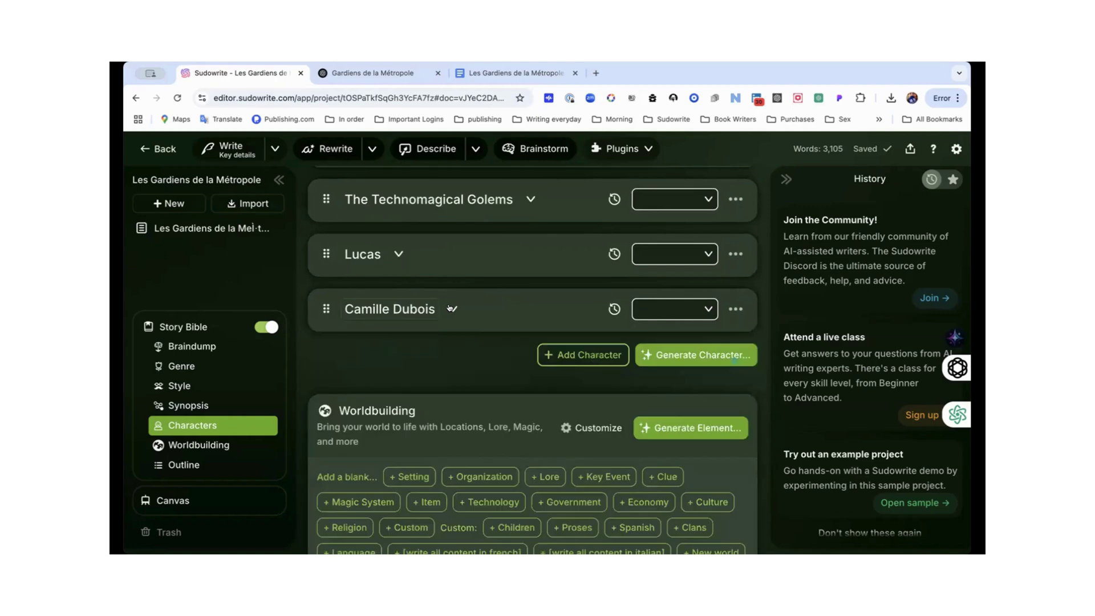
# - Set the usage of both the Lucas and Camille Dubois characters to Never so that they are ignored
pyautogui.click(734, 254)
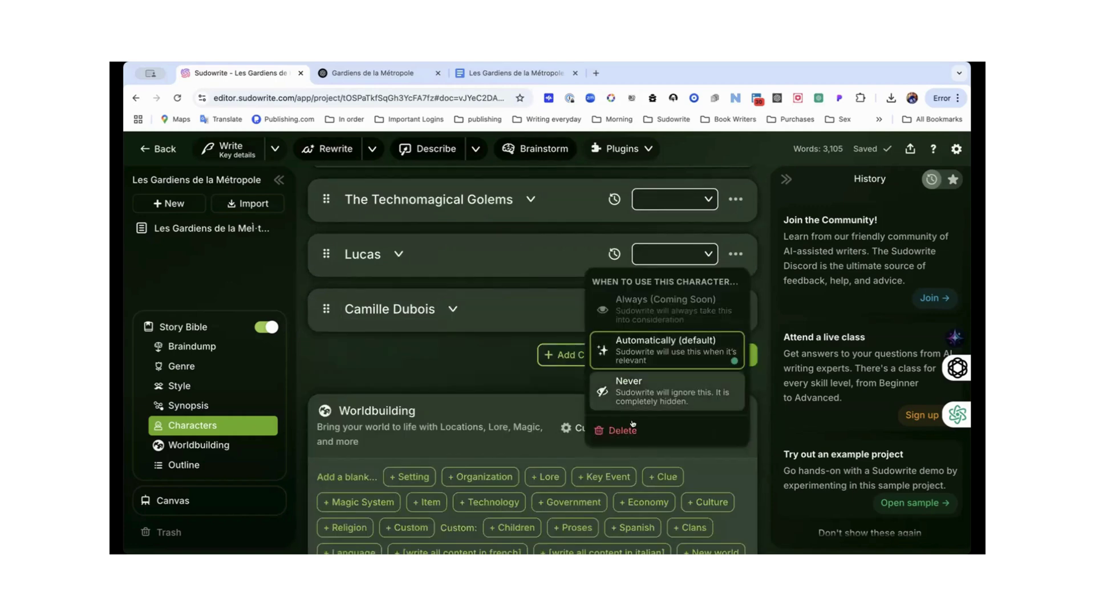
pyautogui.click(642, 392)
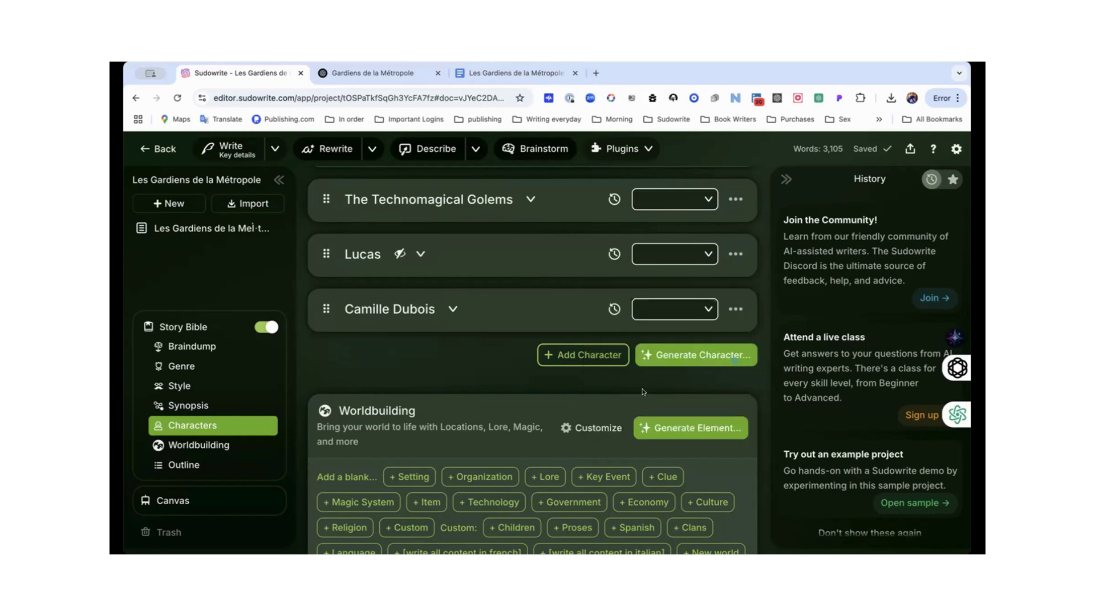
pyautogui.click(740, 313)
pyautogui.click(656, 446)
pyautogui.scroll(15, 565, 274)
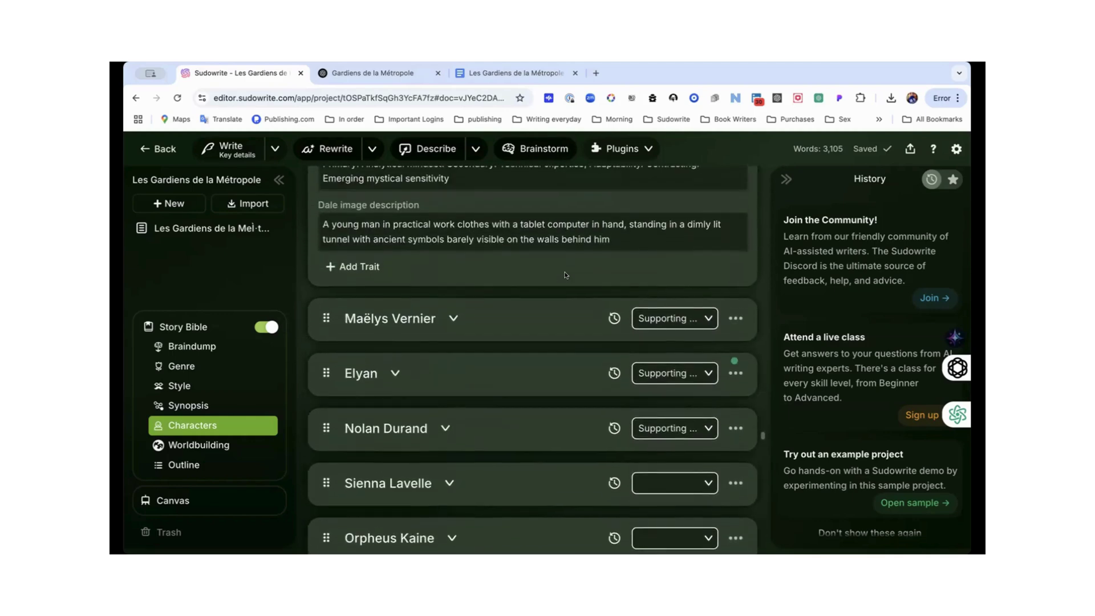
pyautogui.scroll(1, 565, 275)
pyautogui.scroll(15, 565, 275)
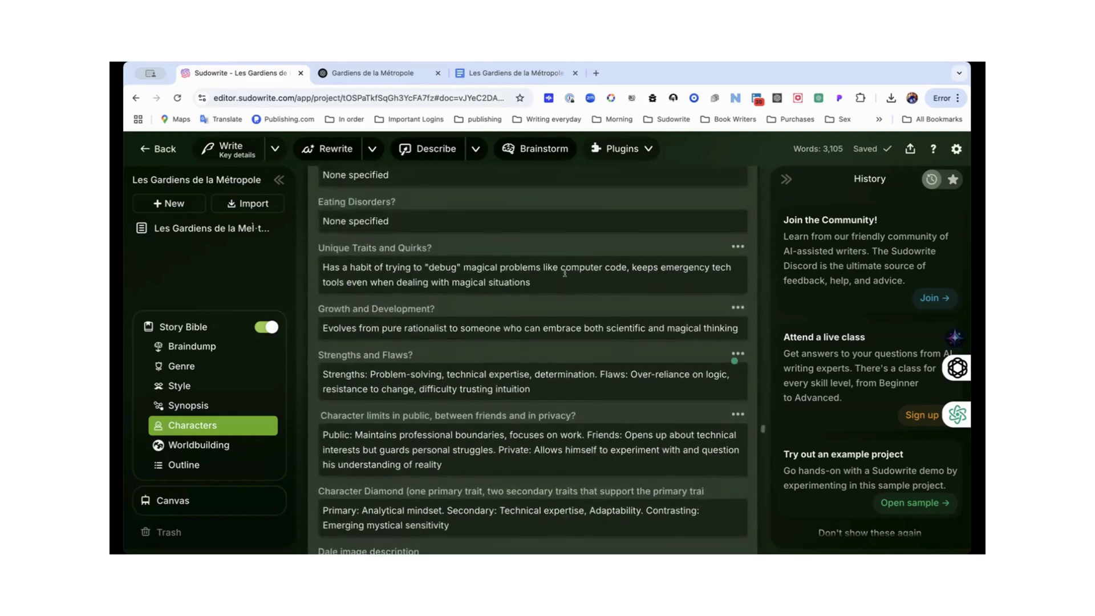
pyautogui.scroll(15, 565, 275)
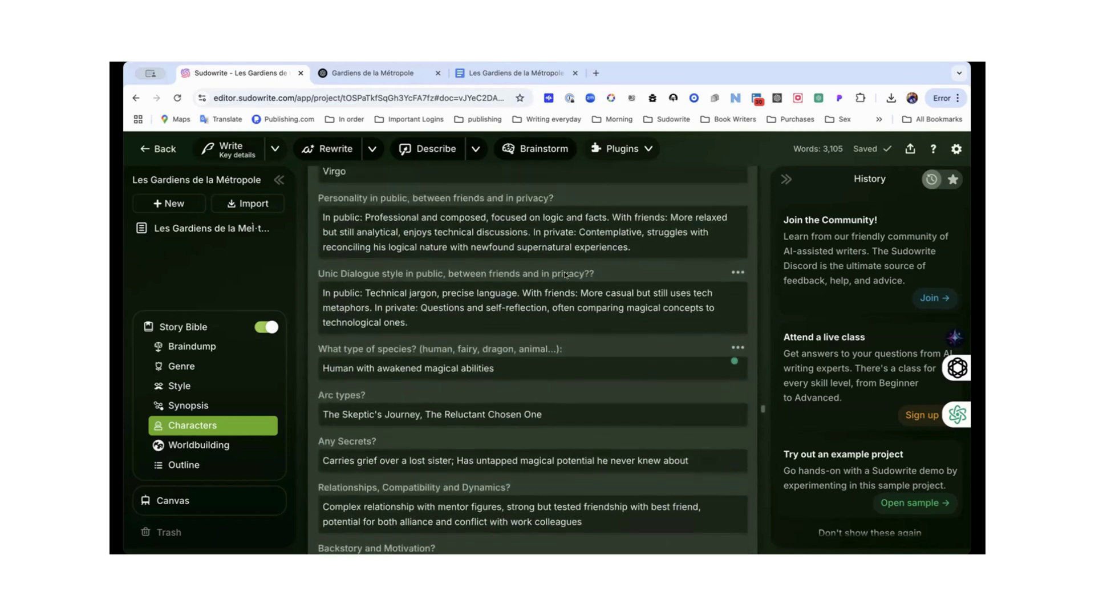
# - Switch to the Google Docs manuscript and add the line "[write all content in French]" directly below the title
pyautogui.click(480, 79)
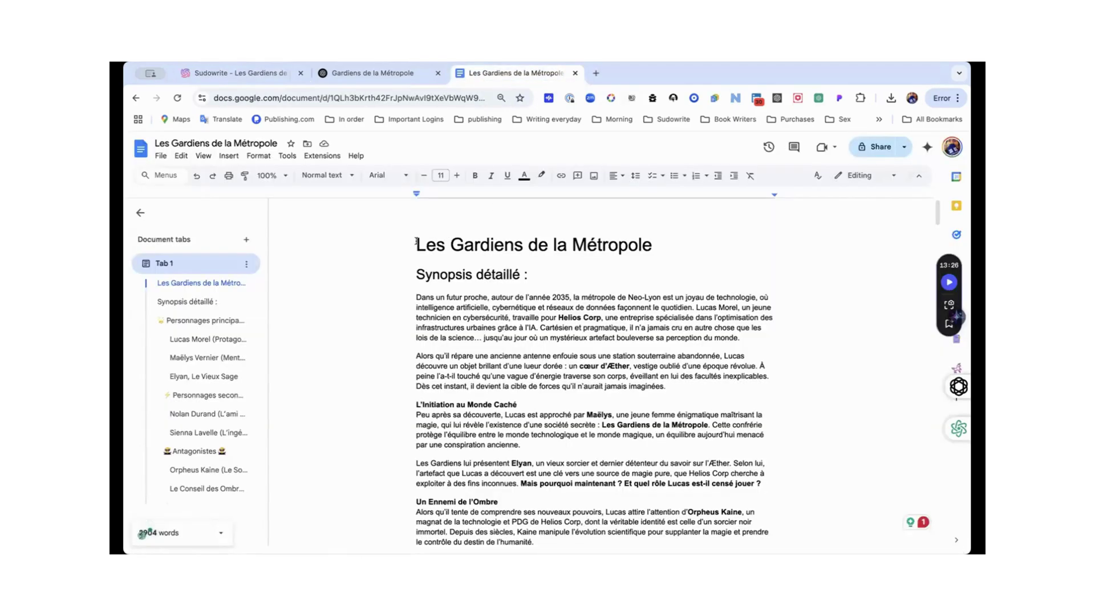
pyautogui.click(665, 245)
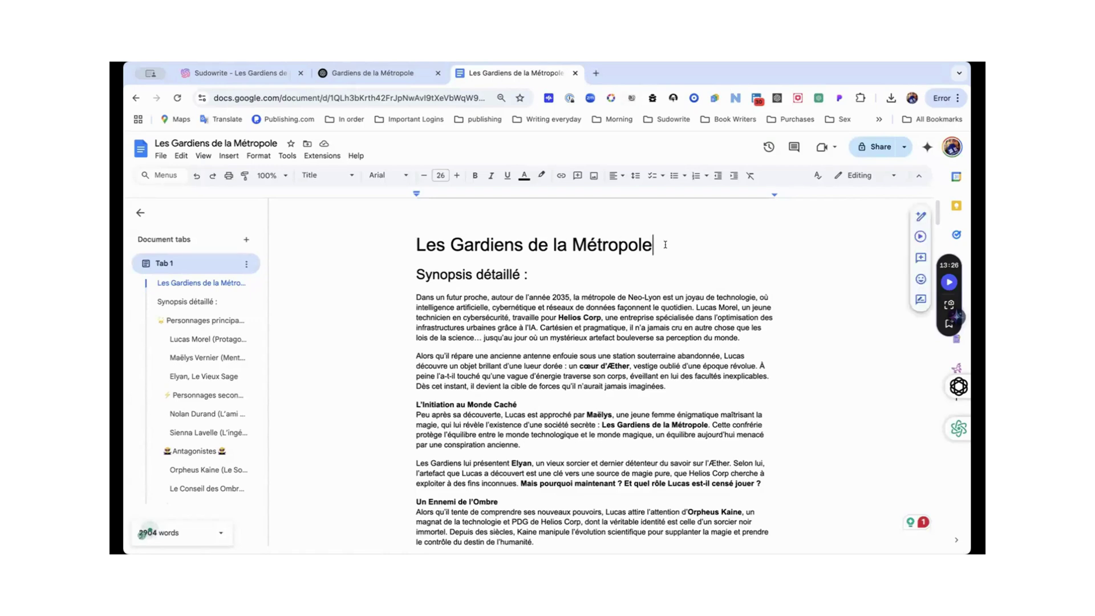
pyautogui.press('Return')
pyautogui.write('[write all content in French]')
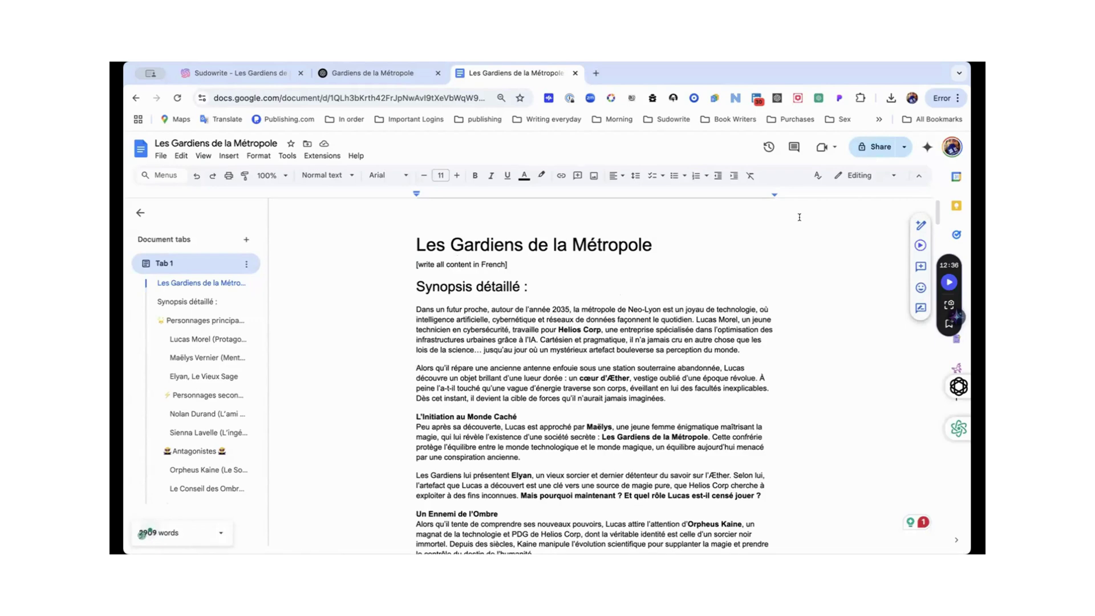
# - Download the manuscript as a Microsoft Word (.docx) file
pyautogui.click(161, 155)
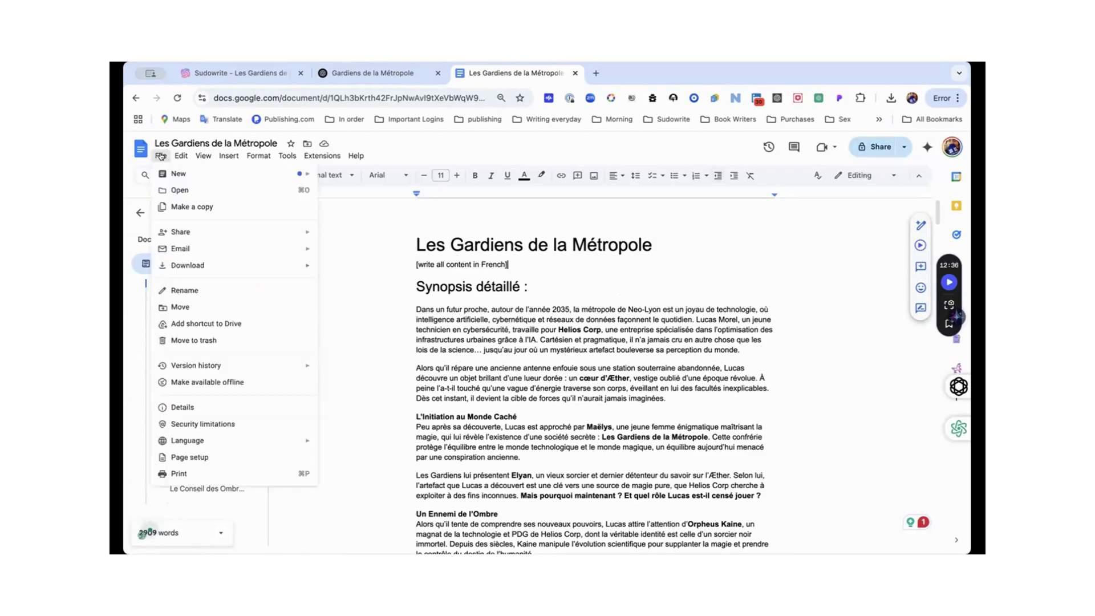
pyautogui.moveTo(188, 265)
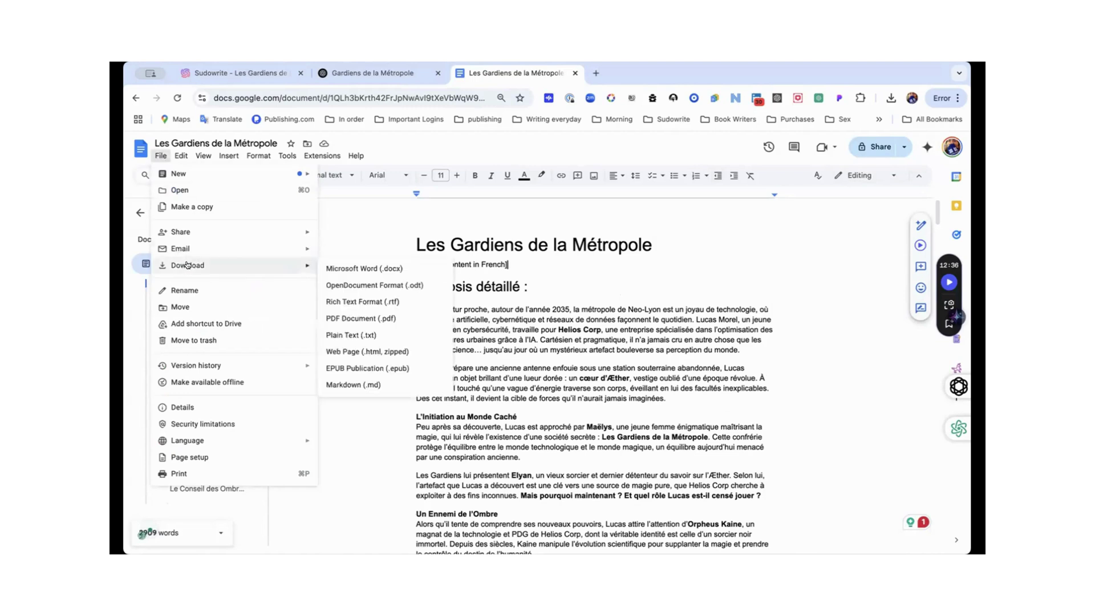
pyautogui.click(343, 268)
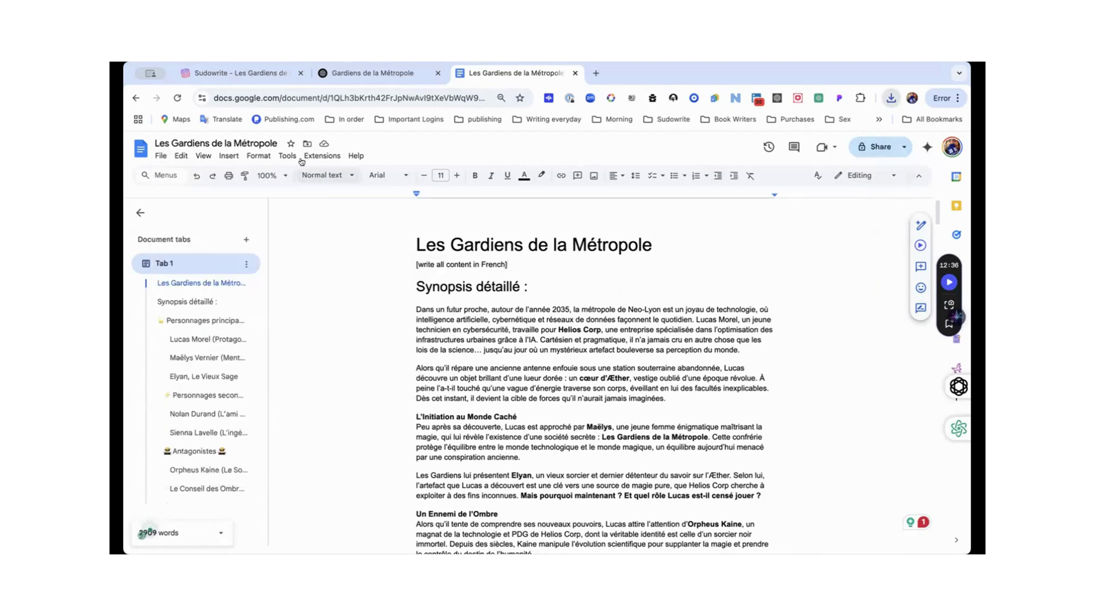
# - Switch back to Sudowrite, leave the open project and import the downloaded Word manuscript as a new novel project
pyautogui.click(246, 73)
pyautogui.click(147, 149)
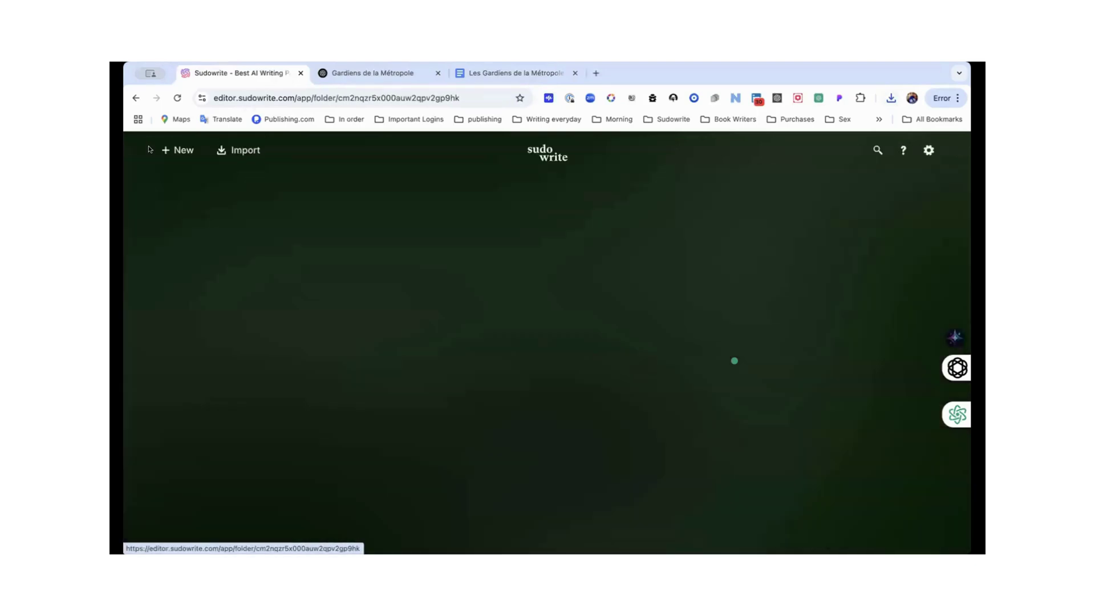
pyautogui.click(240, 150)
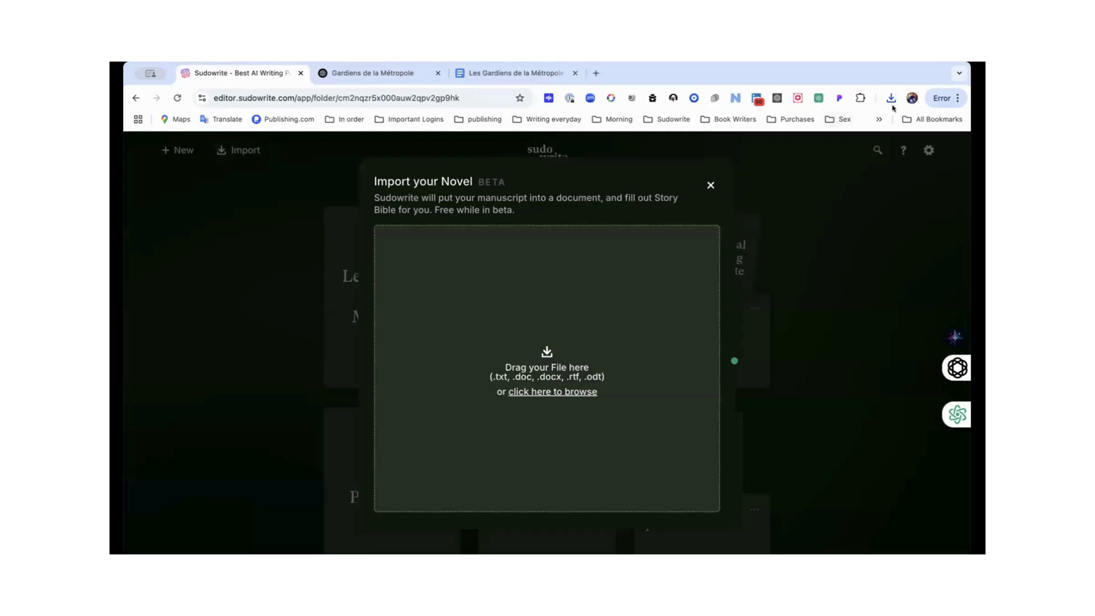
pyautogui.moveTo(782, 149); pyautogui.dragTo(555, 362)
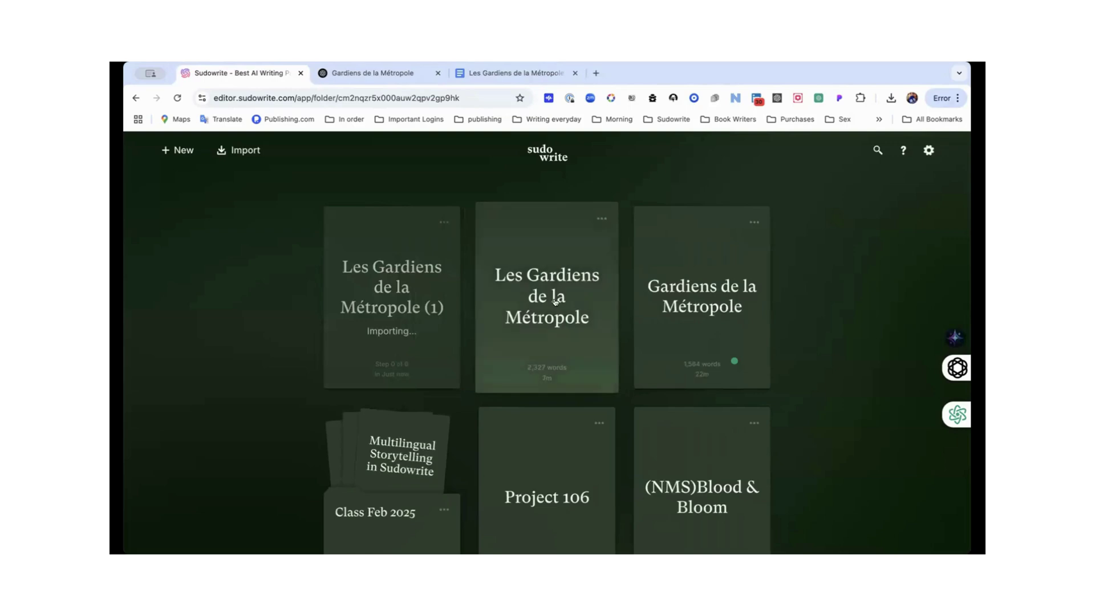
# - Open the original Les Gardiens de la Métropole project and copy the full physical description from the Lucas Morel character card
pyautogui.click(554, 301)
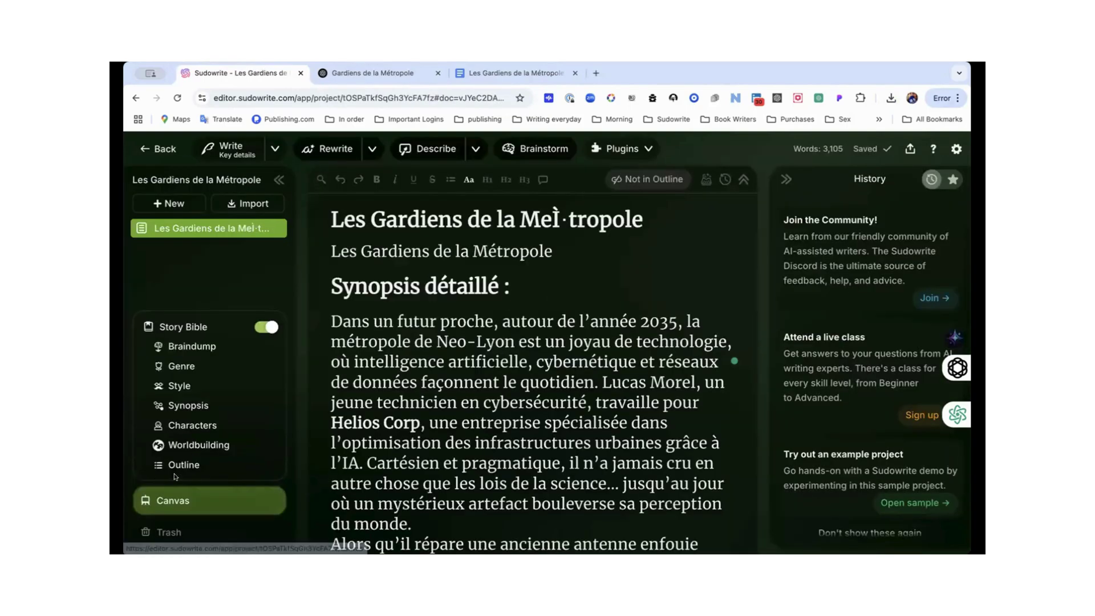
pyautogui.click(191, 425)
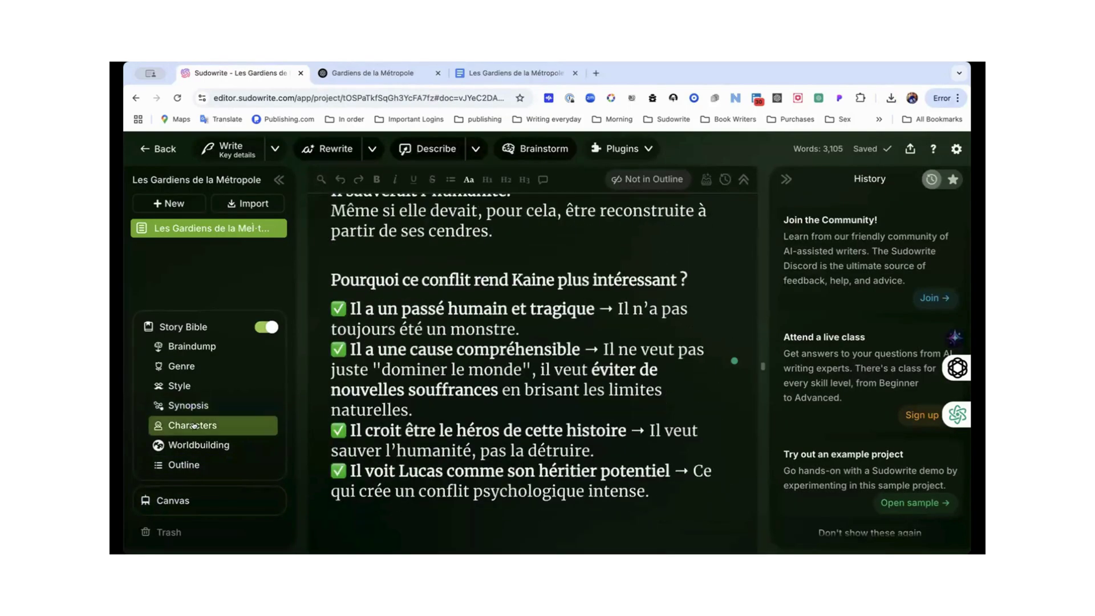
pyautogui.scroll(-2, 490, 325)
pyautogui.scroll(-2, 490, 324)
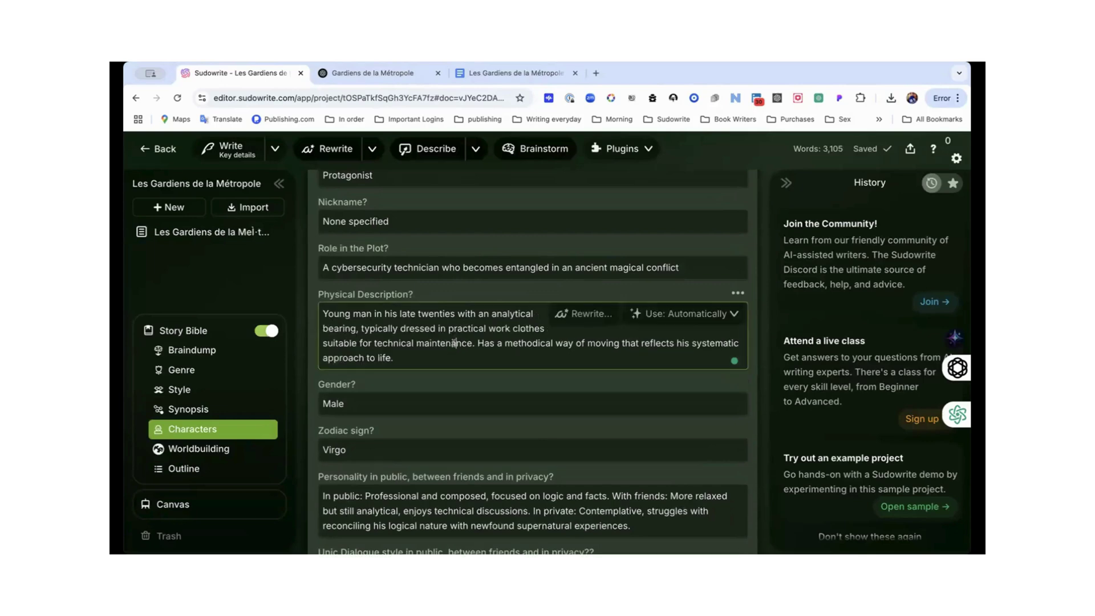
pyautogui.moveTo(453, 342); pyautogui.dragTo(338, 327)
pyautogui.hotkey('ctrl', 'a')
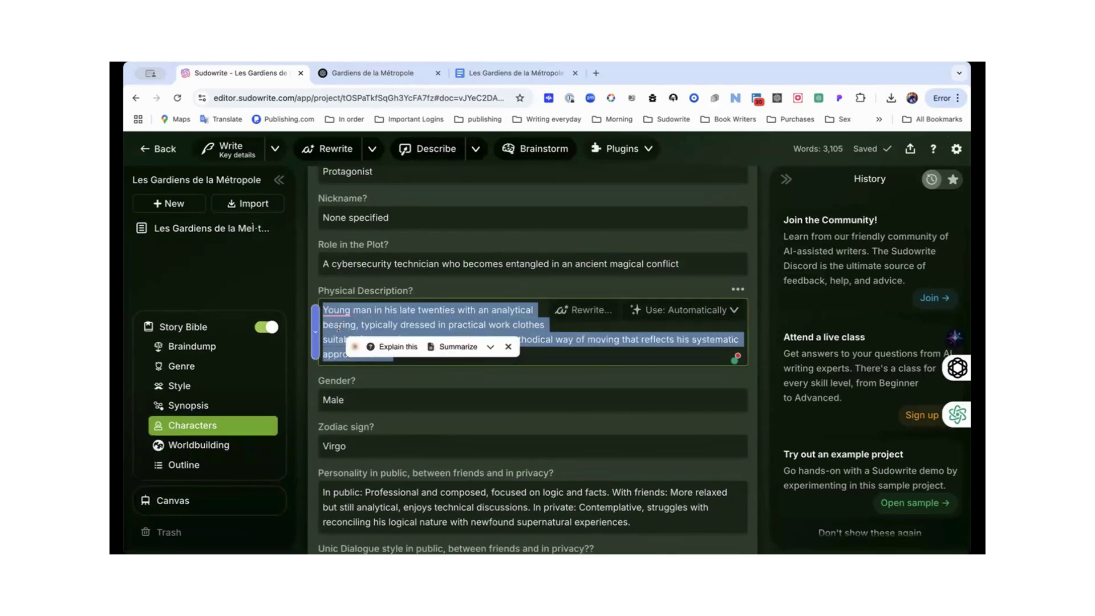
pyautogui.click(540, 331)
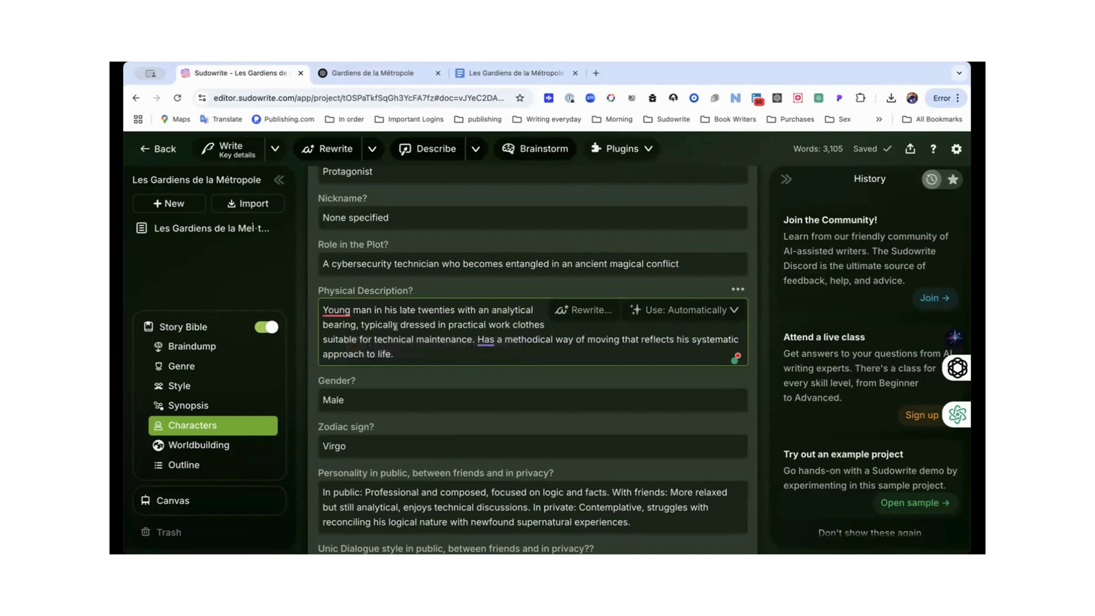
pyautogui.scroll(1, 395, 326)
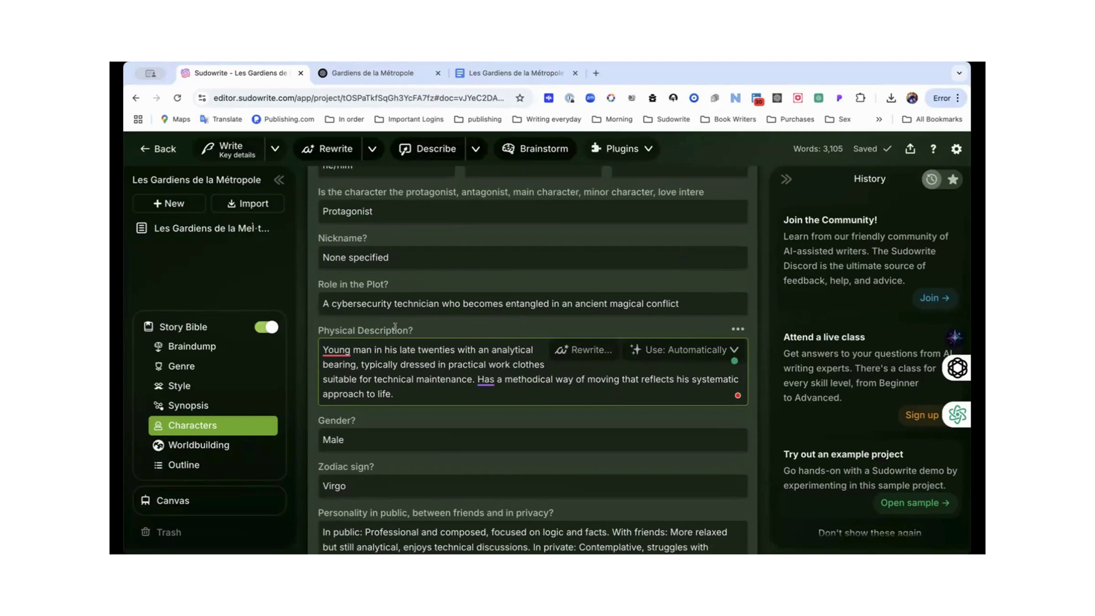
# - Create a blank document titled "Characers" containing Lucas Morel's copied physical description
pyautogui.click(169, 203)
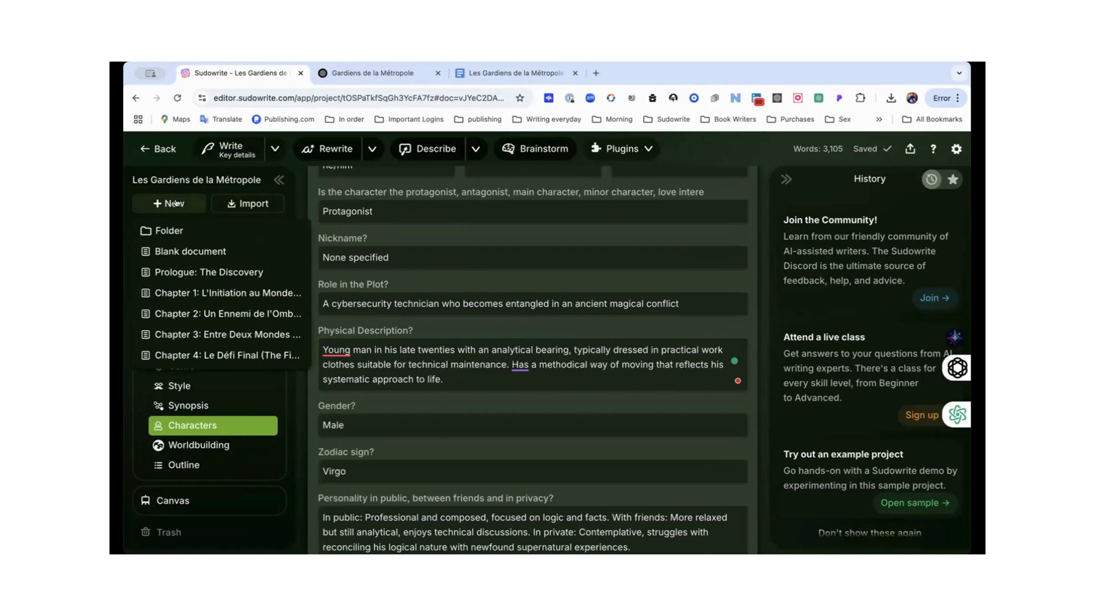
pyautogui.click(188, 252)
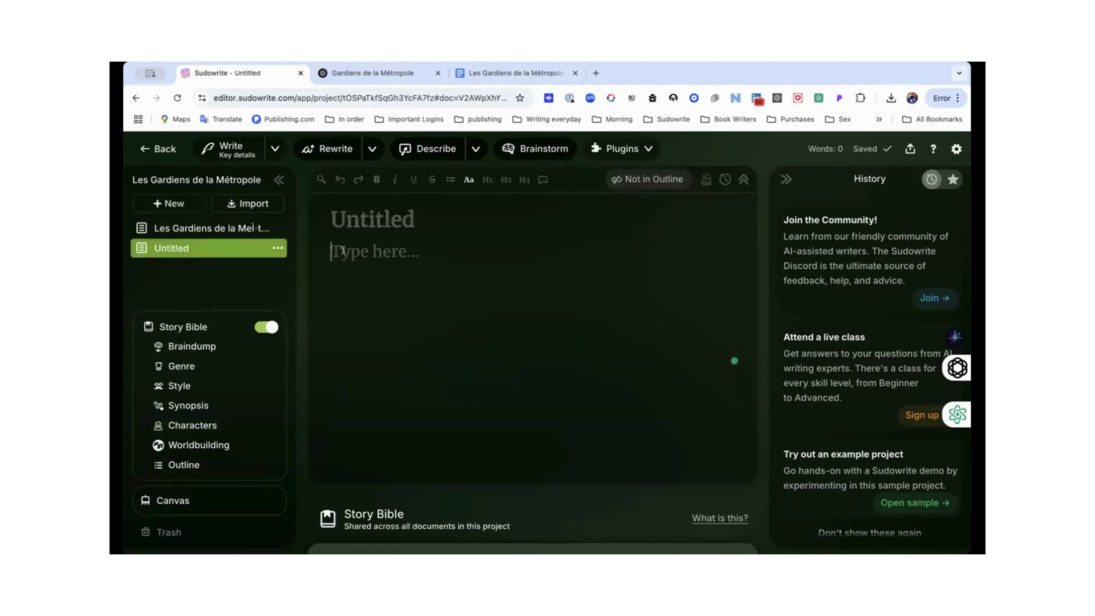
pyautogui.write('Young man in his late twenties with an analytical bearing, typically dressed in practical work clothes suitable for technical maintenance. Has a methodical way of moving that reflects his systematic approach to life.')
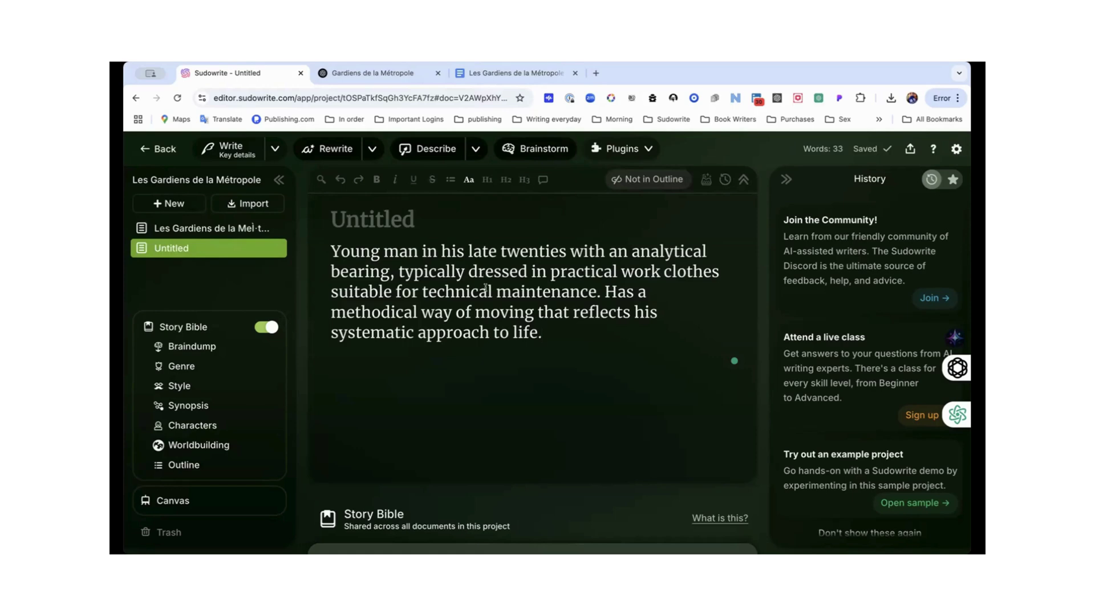
pyautogui.doubleClick(384, 219)
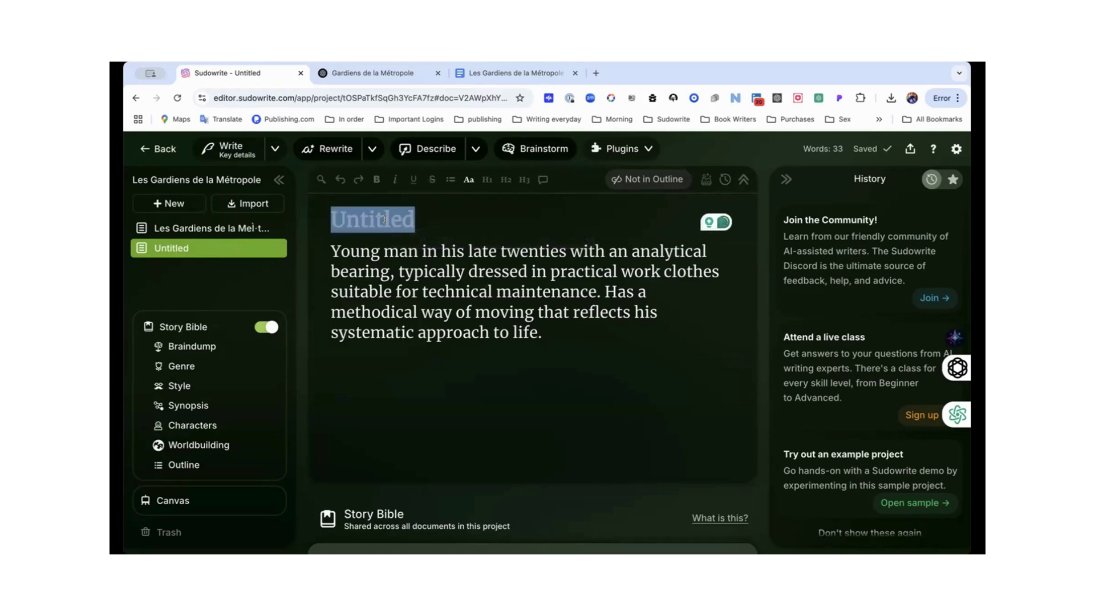
pyautogui.write('Characers')
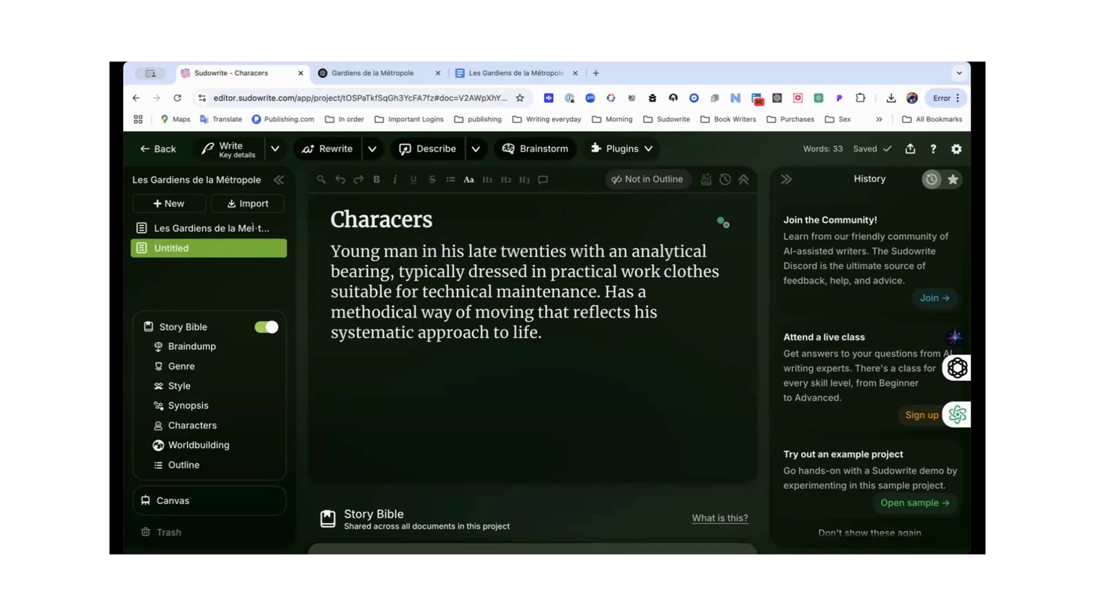
# - Correct the document title to "Characters:" and add the name "Lucas" on its own line above the description
pyautogui.press('BackSpace')
pyautogui.press('BackSpace')
pyautogui.press('BackSpace')
pyautogui.write('ters:')
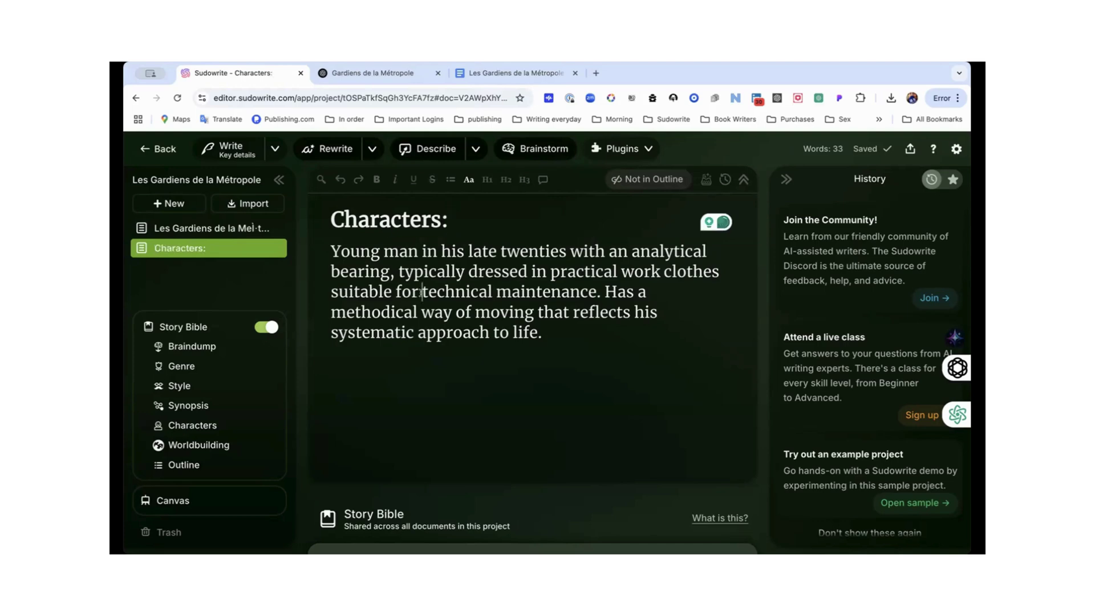
pyautogui.click(330, 250)
pyautogui.press('Return')
pyautogui.write('Lucas')
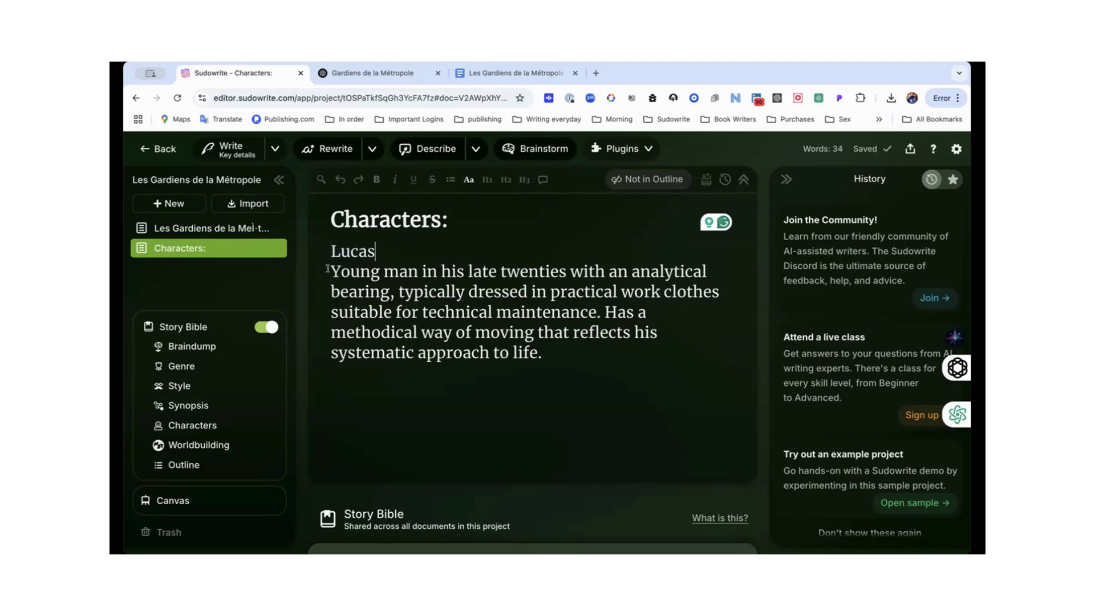
# - Copy Lucas's full description paragraph and generate an image from it with Visualize
pyautogui.moveTo(331, 272); pyautogui.dragTo(551, 351)
pyautogui.hotkey('ctrl', 'c')
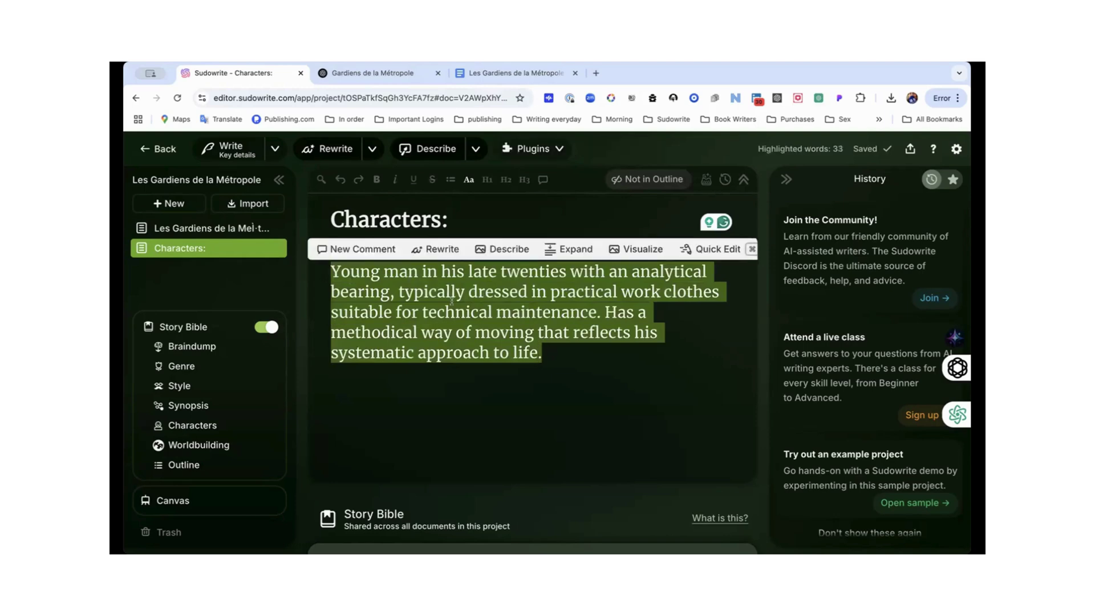
pyautogui.click(630, 249)
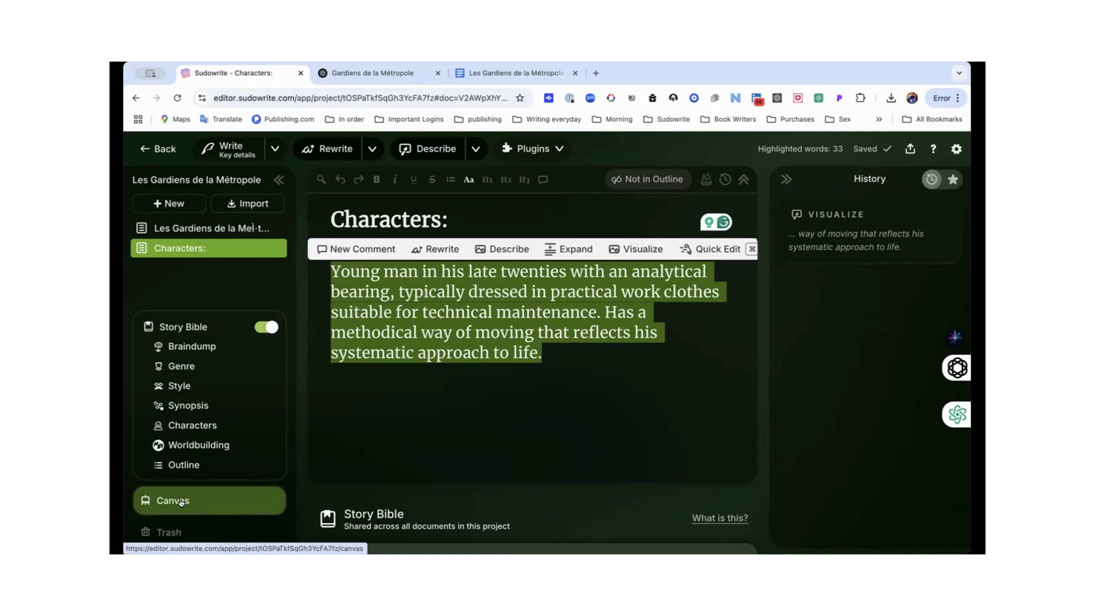
# - View the generated image of Lucas at full size in its own browser tab and return to the Characters document
pyautogui.click(834, 235)
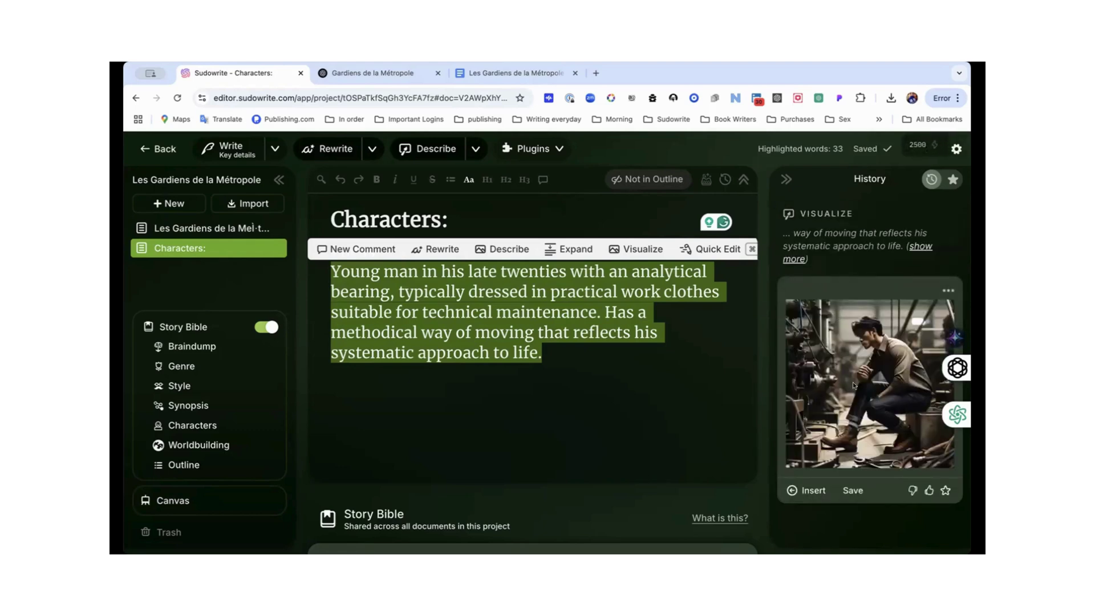
pyautogui.click(855, 454)
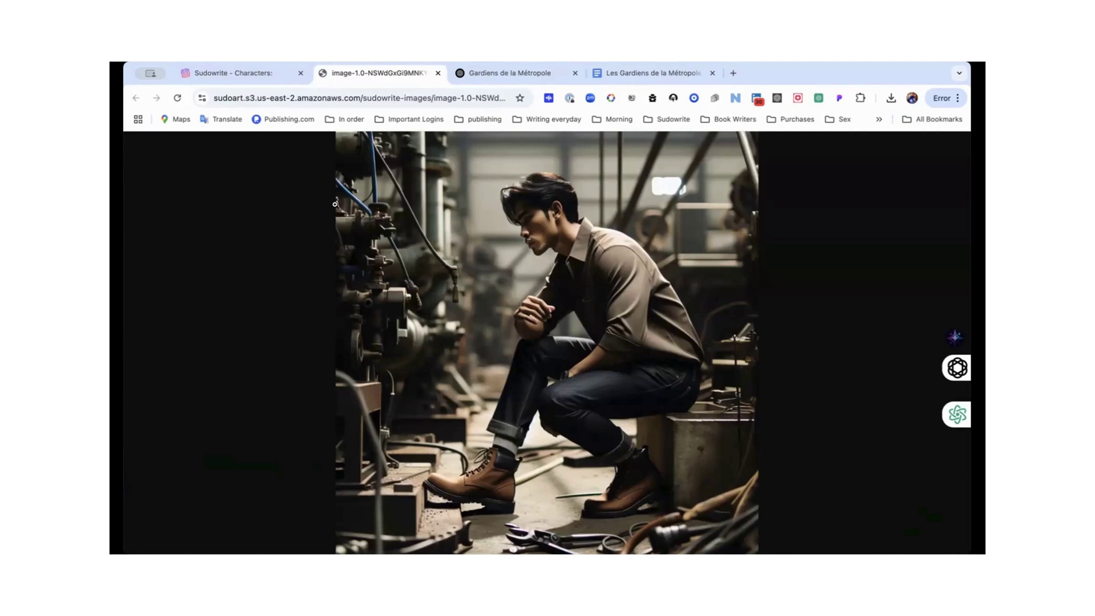
pyautogui.click(261, 77)
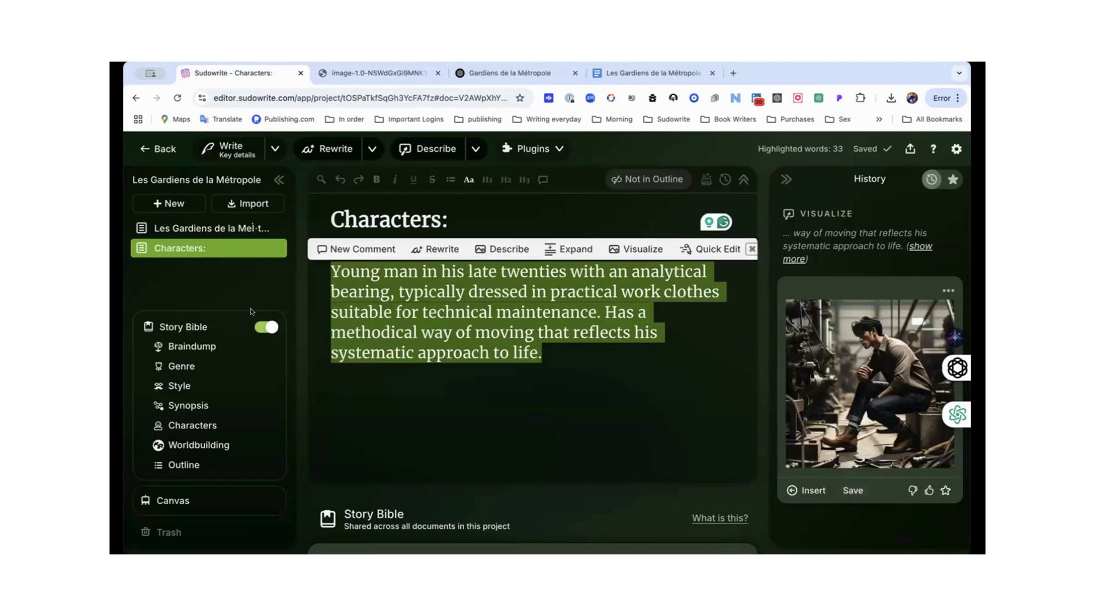
# - Insert the generated image at the end of Lucas's description in the Characters document
pyautogui.click(623, 392)
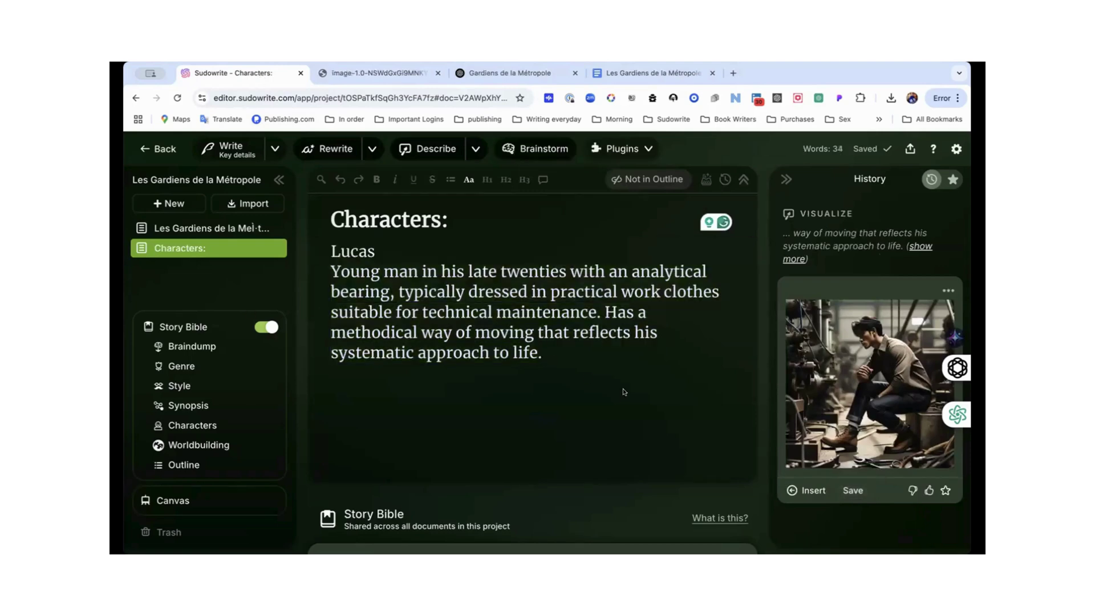
pyautogui.click(457, 254)
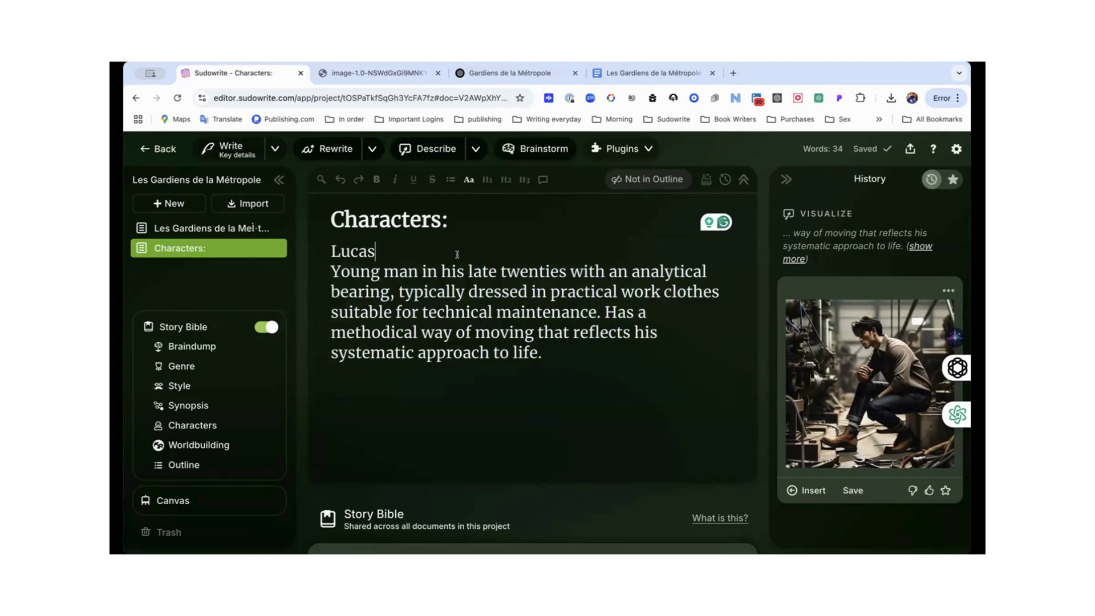
pyautogui.click(572, 353)
pyautogui.click(806, 490)
pyautogui.scroll(-5, 626, 388)
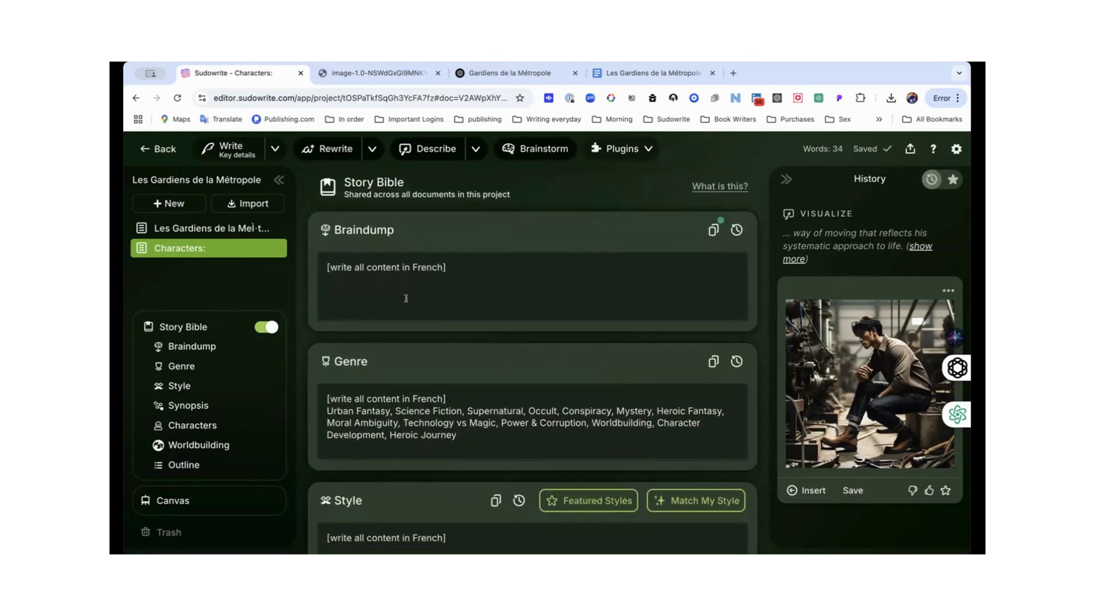
# - Open the project's Canvas and place a label reading "Characters" near the upper centre of the board
pyautogui.click(177, 502)
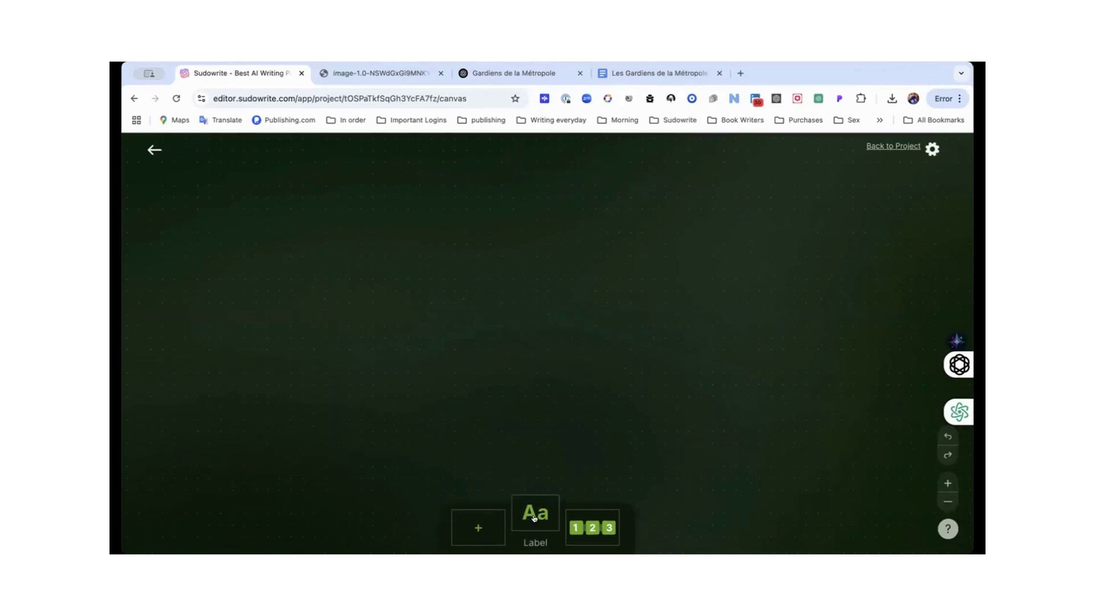
pyautogui.click(478, 516)
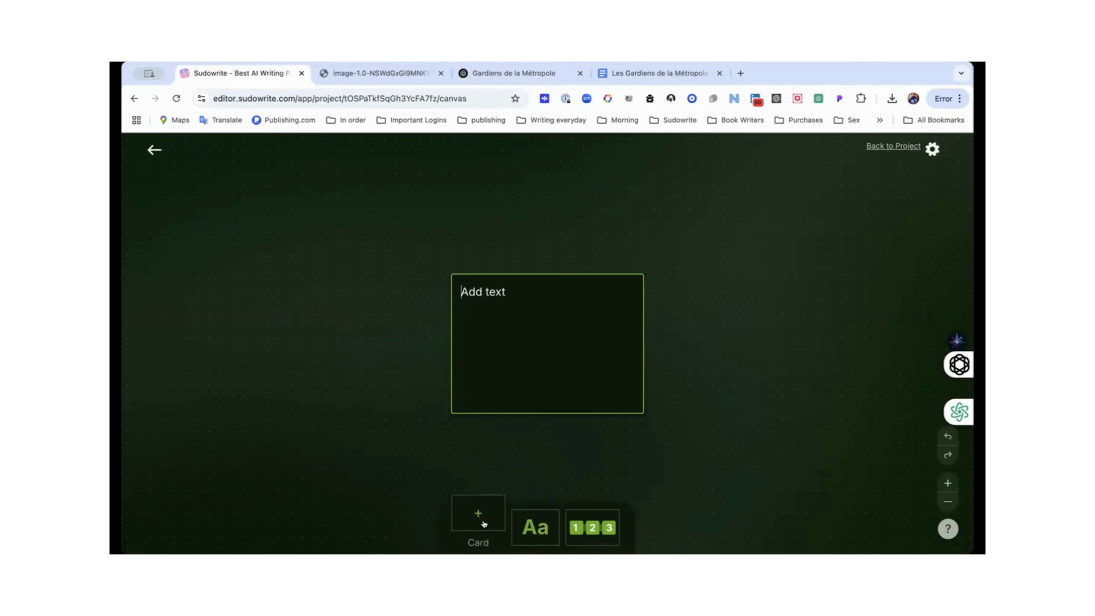
pyautogui.press('Escape')
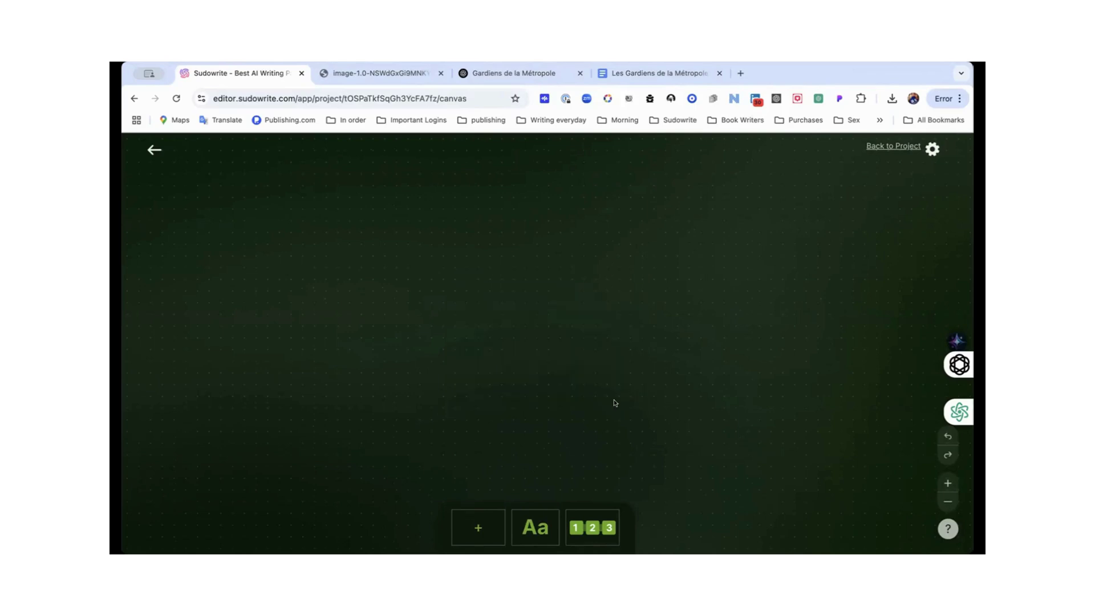
pyautogui.click(534, 517)
pyautogui.click(489, 302)
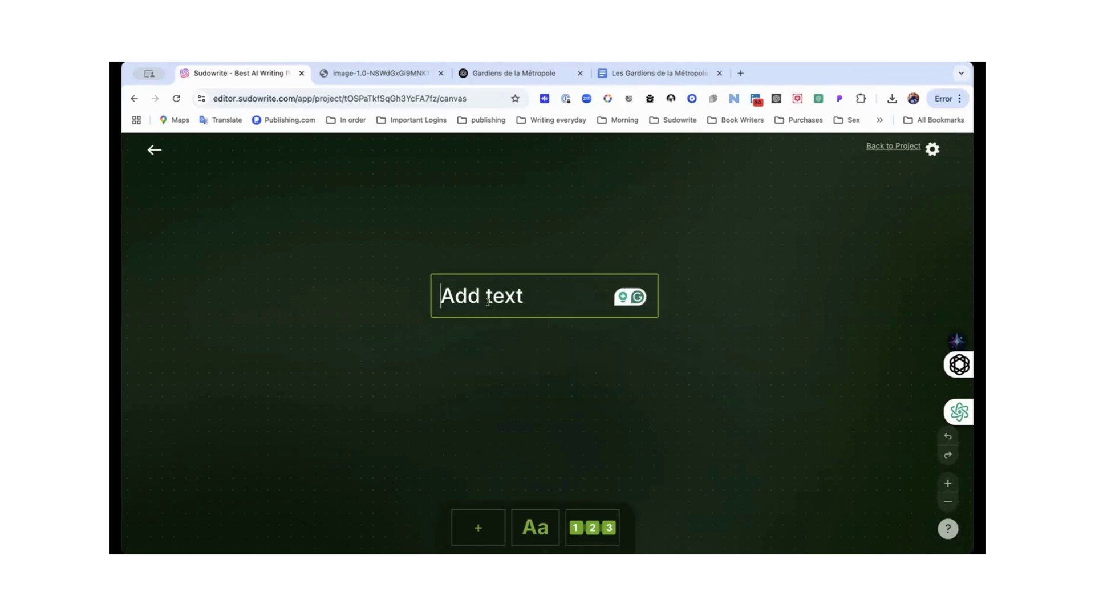
pyautogui.write('Chara')
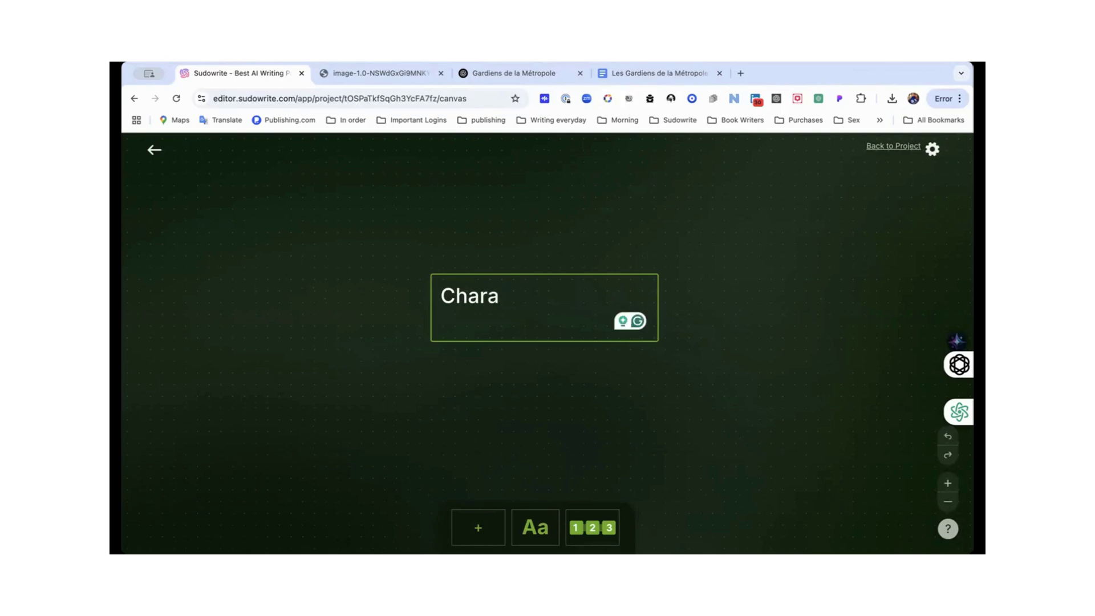
pyautogui.write('cters')
pyautogui.click(630, 385)
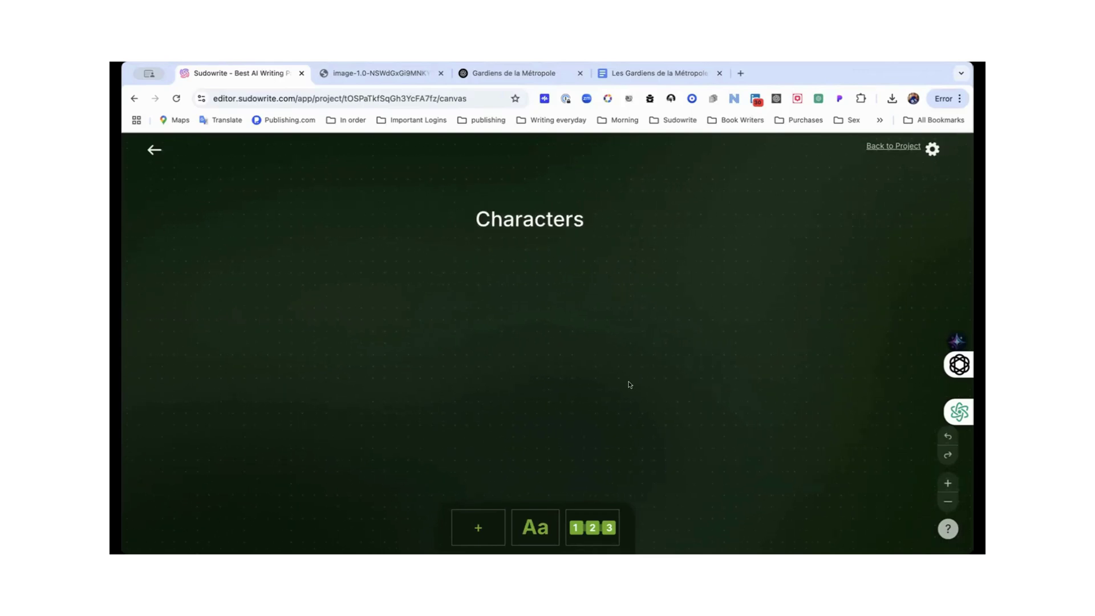
# - Add a card below and left of the "Characters" label and paste Lucas's copied description into it
pyautogui.click(478, 521)
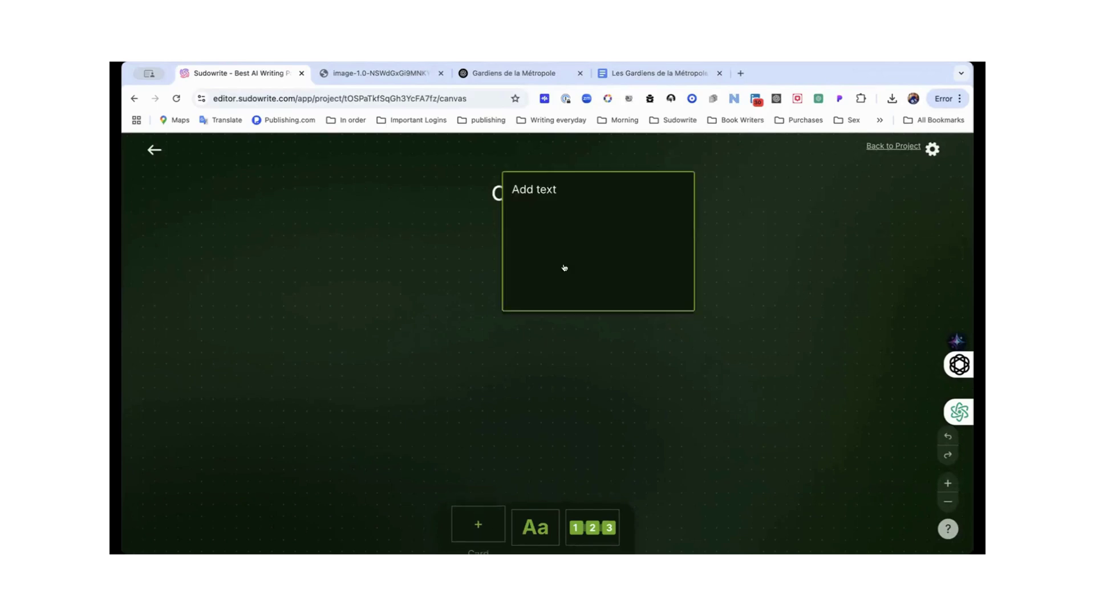
pyautogui.moveTo(589, 240); pyautogui.dragTo(386, 287)
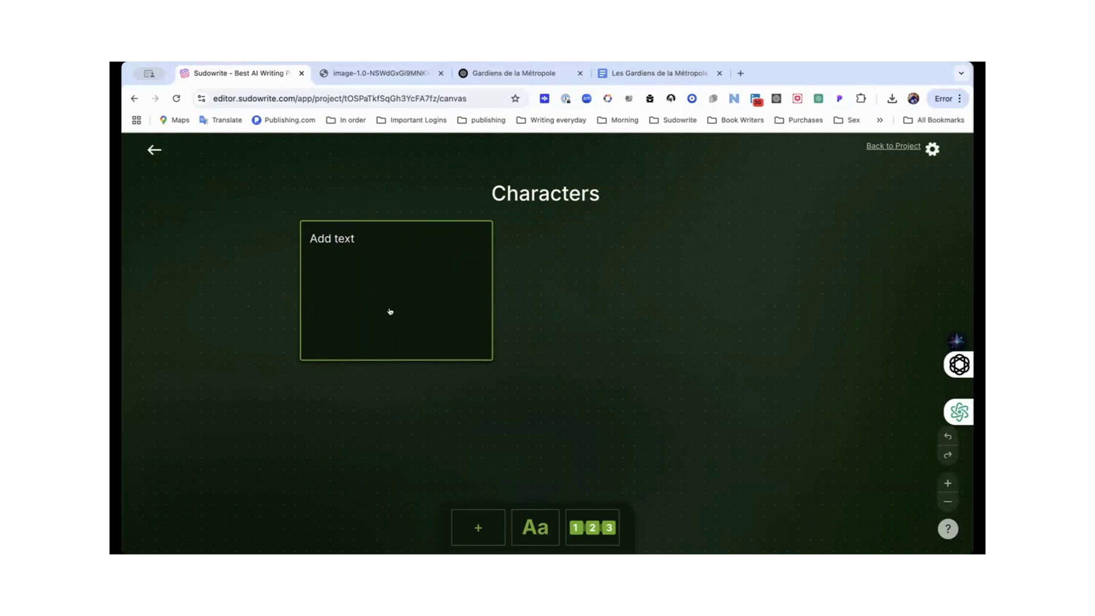
pyautogui.click(332, 239)
pyautogui.hotkey('ctrl', 'v')
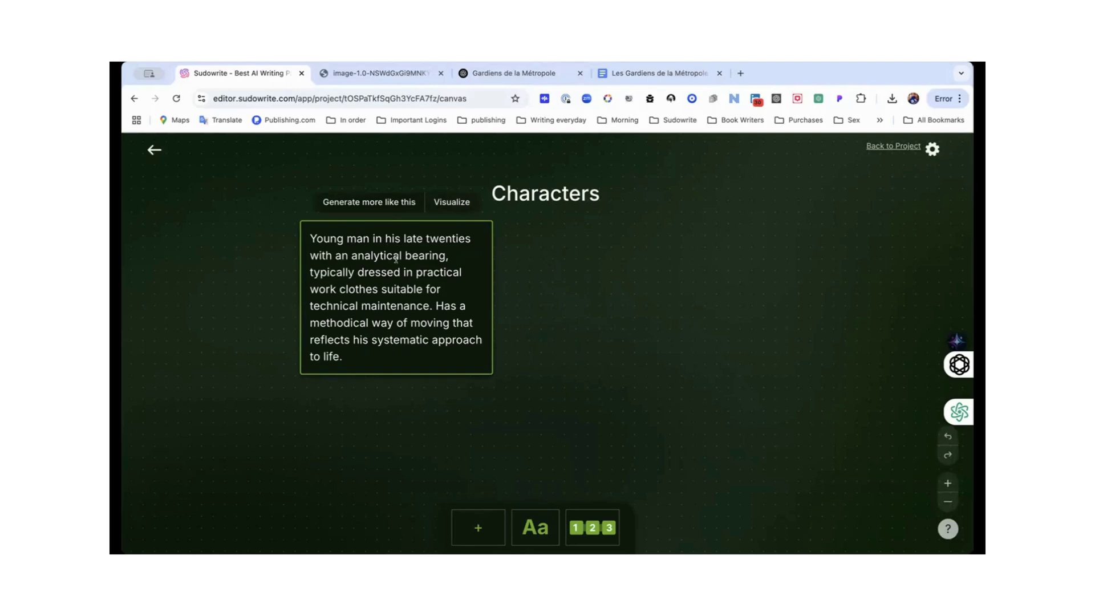
# - Generate more character cards like the young man's description and look through the new cards
pyautogui.click(374, 202)
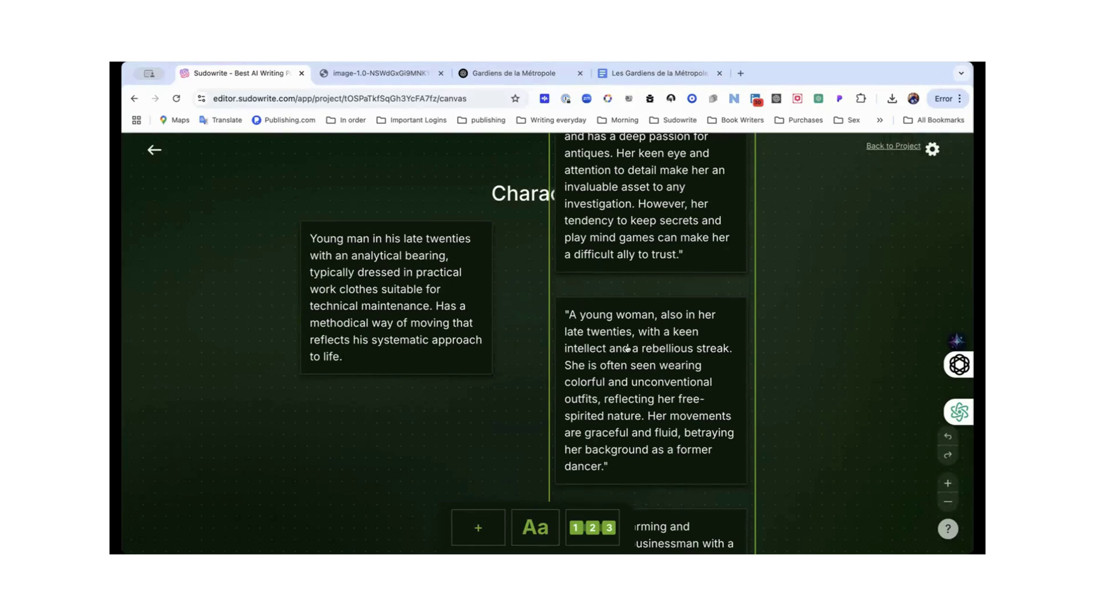
pyautogui.scroll(4, 645, 329)
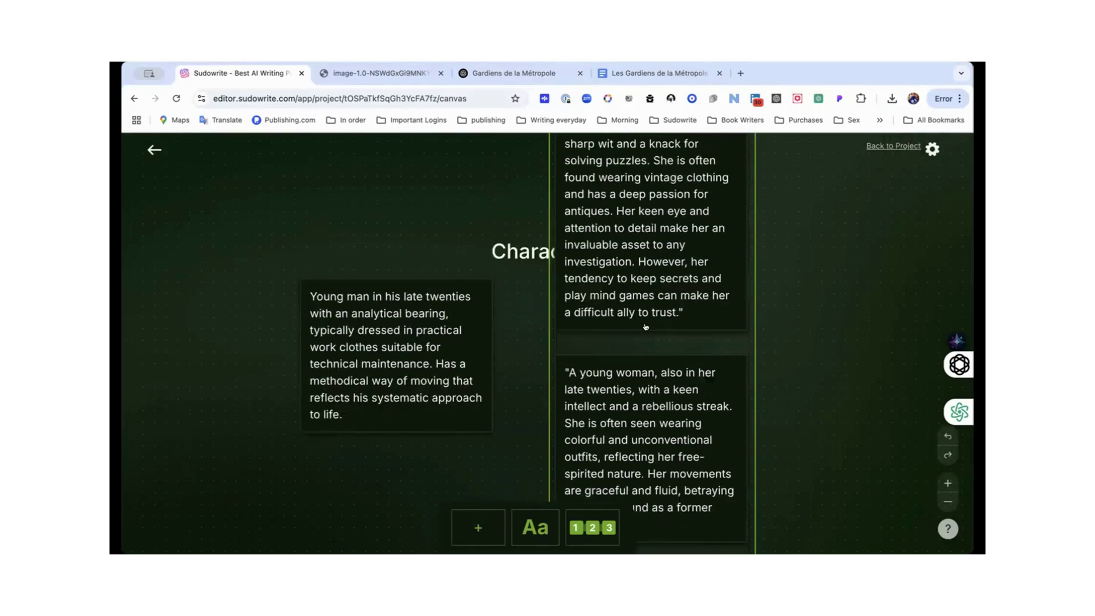
pyautogui.scroll(-7, 645, 326)
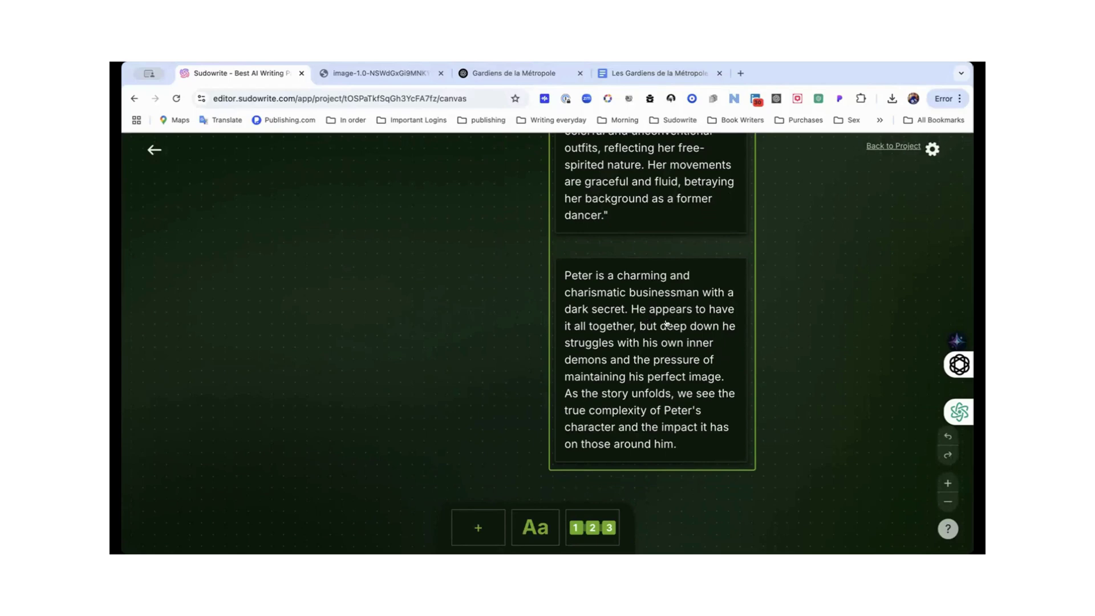
pyautogui.scroll(10, 666, 323)
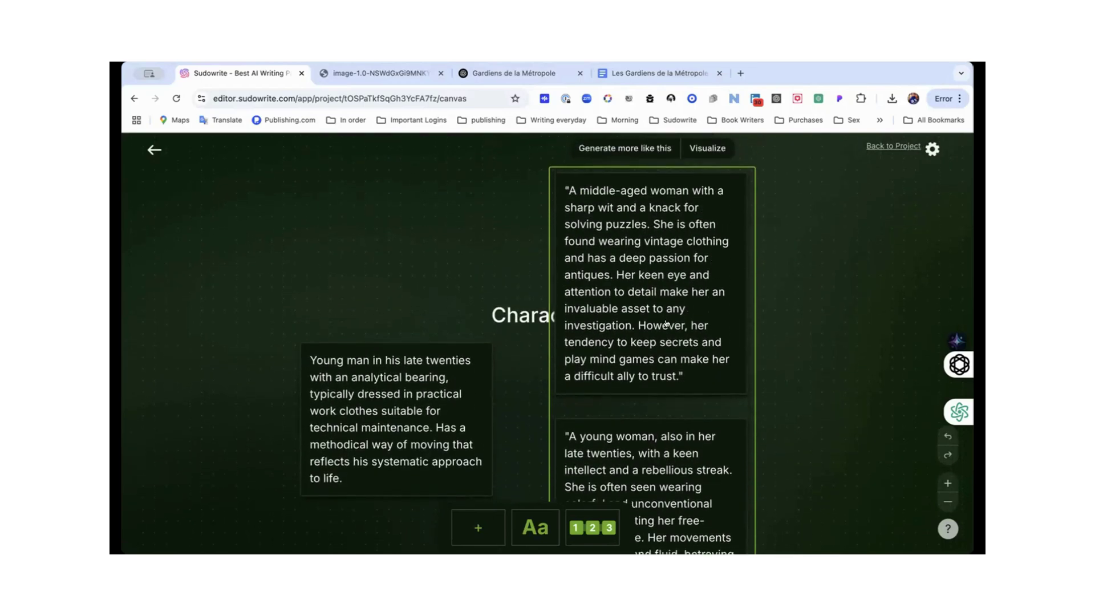
pyautogui.scroll(-3, 666, 324)
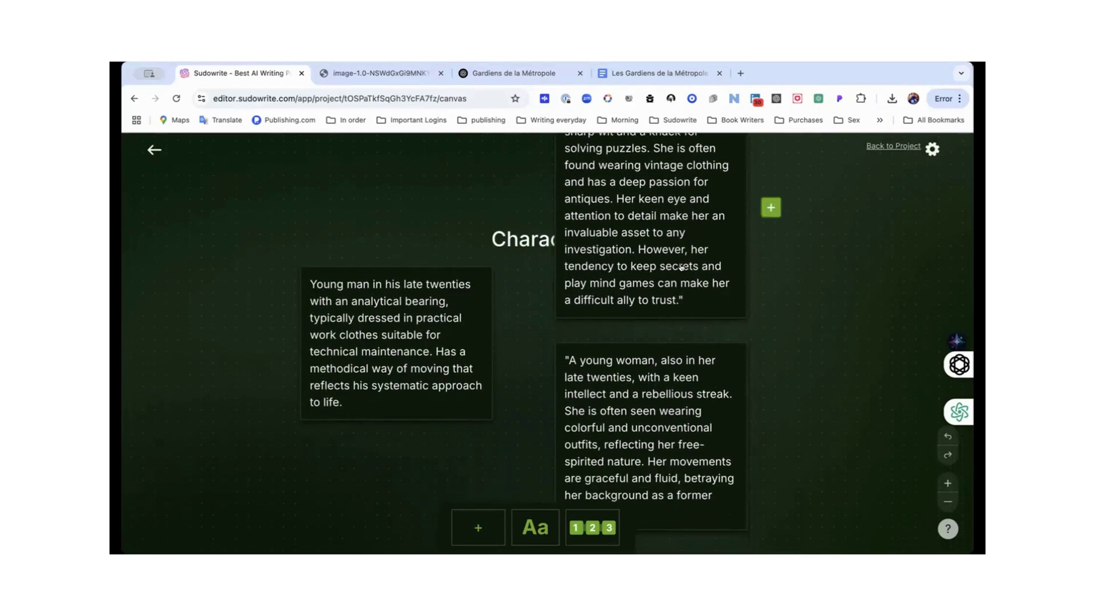
# - Move the young woman card out of the generated column, to the right of the middle-aged woman card
pyautogui.moveTo(682, 268); pyautogui.dragTo(500, 420)
pyautogui.scroll(-3, 530, 382)
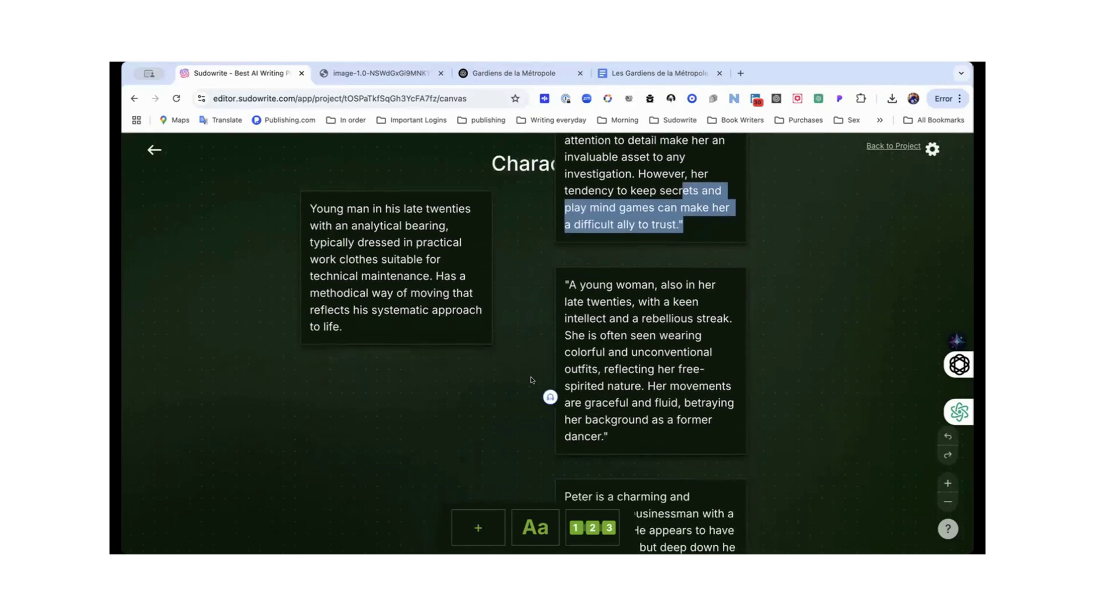
pyautogui.click(724, 318)
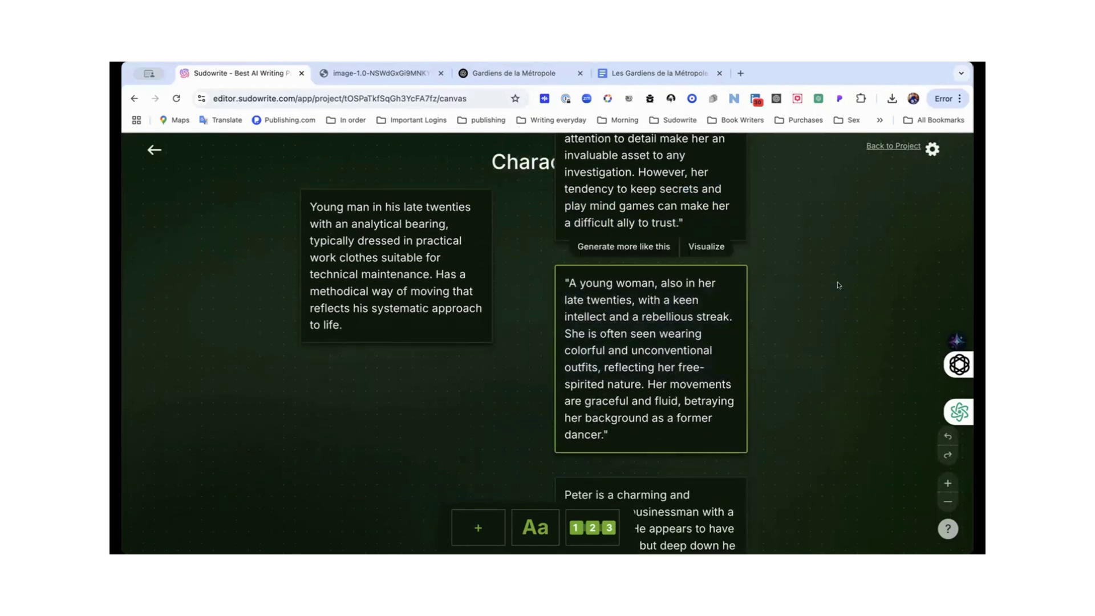
pyautogui.scroll(4, 730, 314)
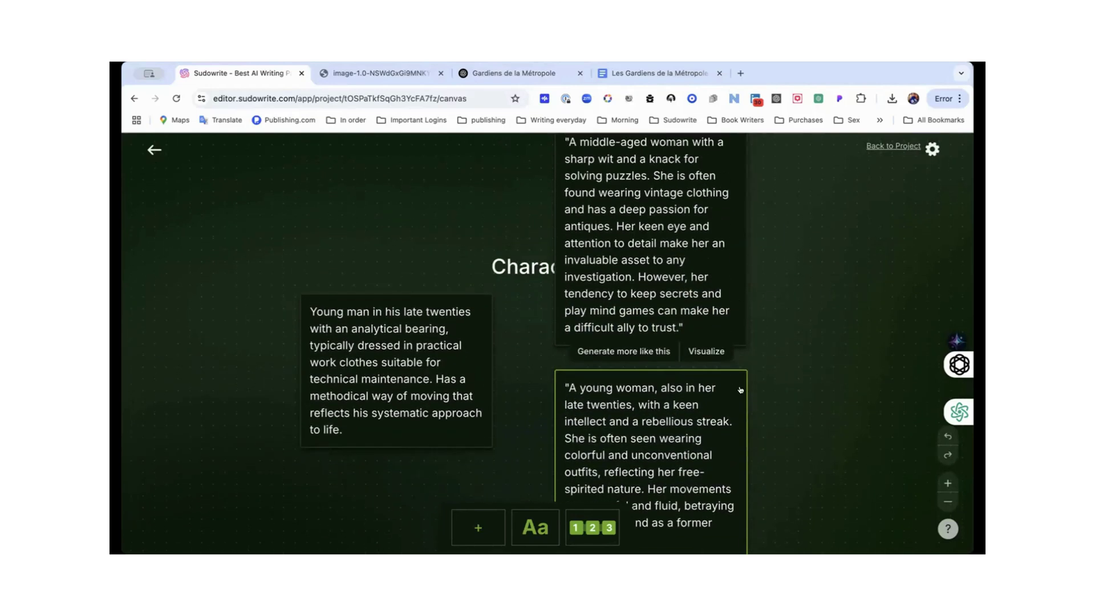
pyautogui.moveTo(740, 389); pyautogui.dragTo(928, 309)
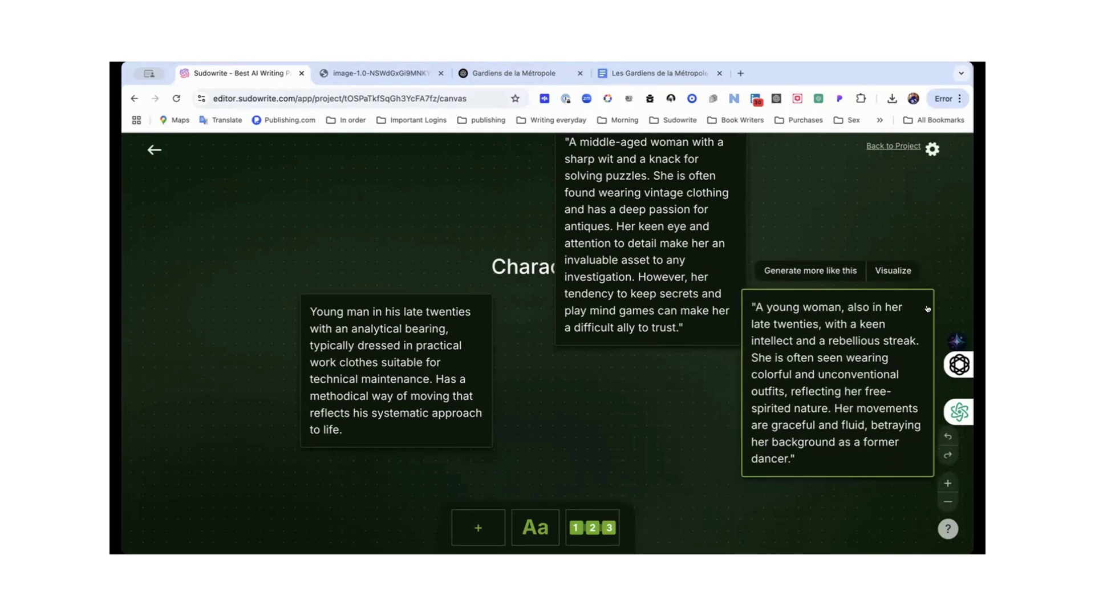
# - Move the middle-aged woman card down between the young man and young woman cards
pyautogui.scroll(4, 927, 308)
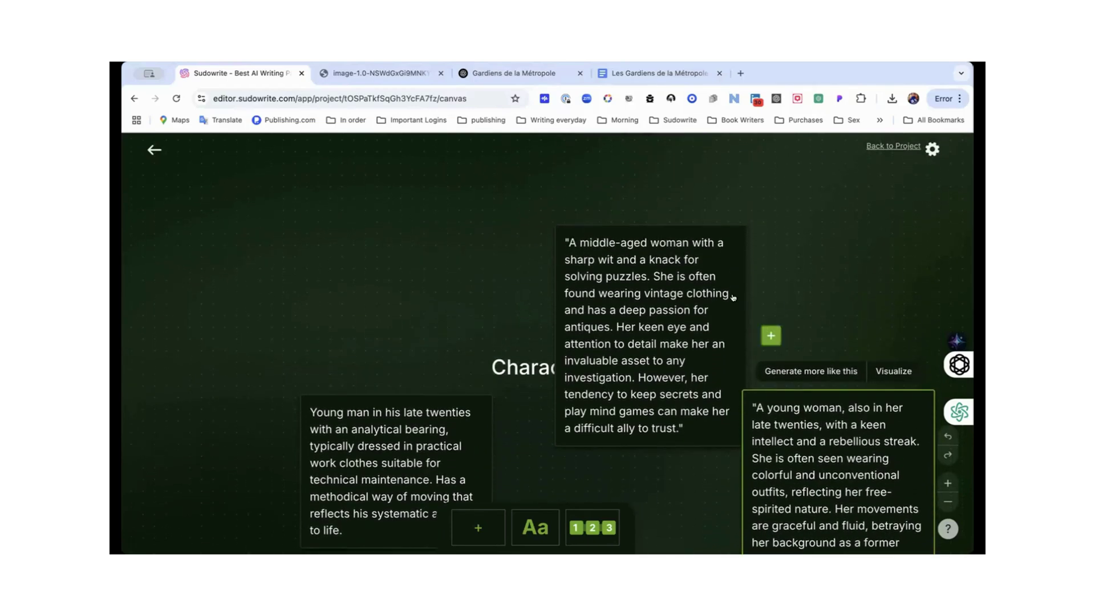
pyautogui.click(736, 278)
pyautogui.moveTo(736, 277); pyautogui.dragTo(720, 449)
pyautogui.scroll(-3, 720, 449)
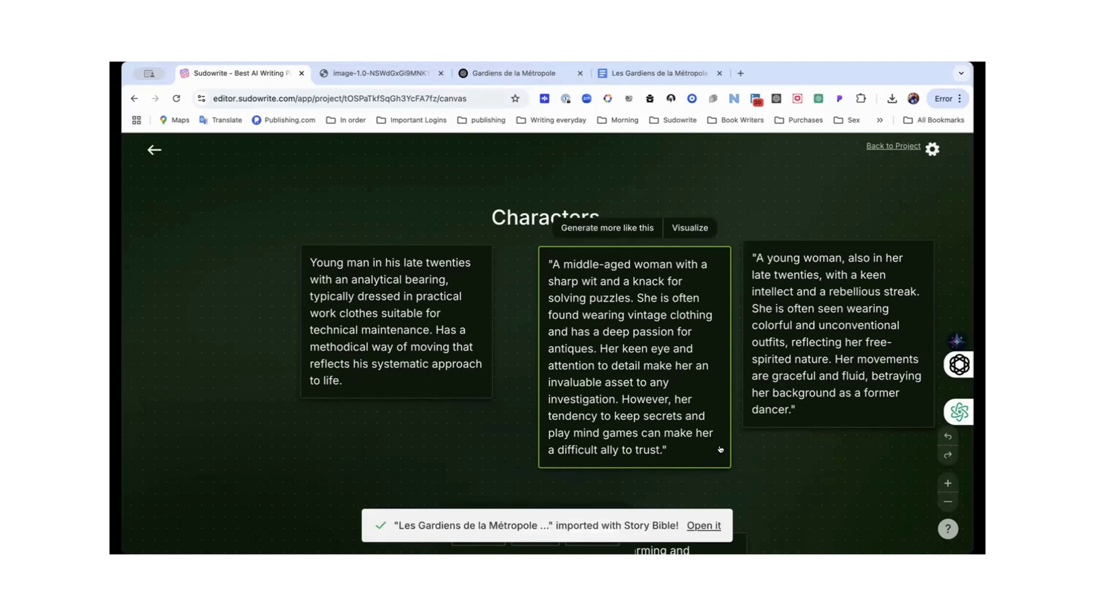
pyautogui.scroll(-3, 721, 448)
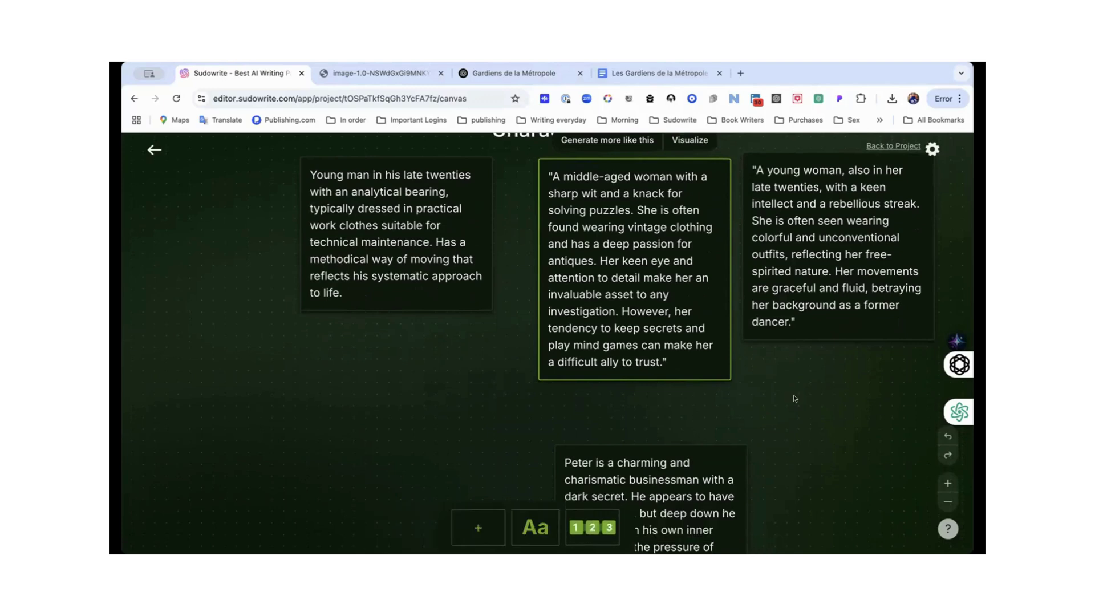
pyautogui.scroll(2, 795, 396)
pyautogui.scroll(1, 797, 398)
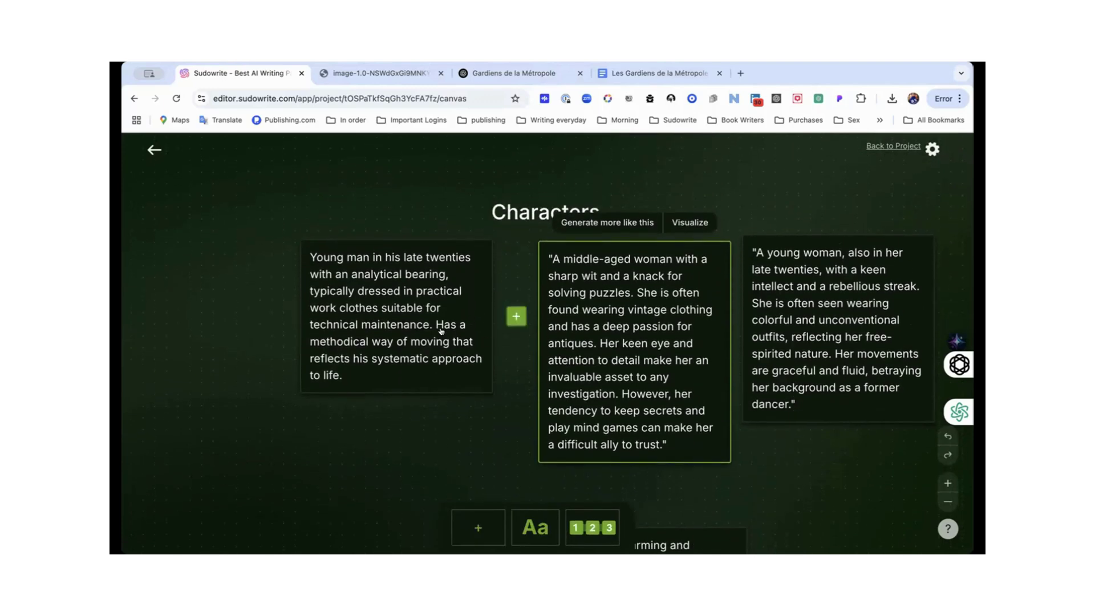
# - Visualize the young man's character card as an image
pyautogui.click(527, 357)
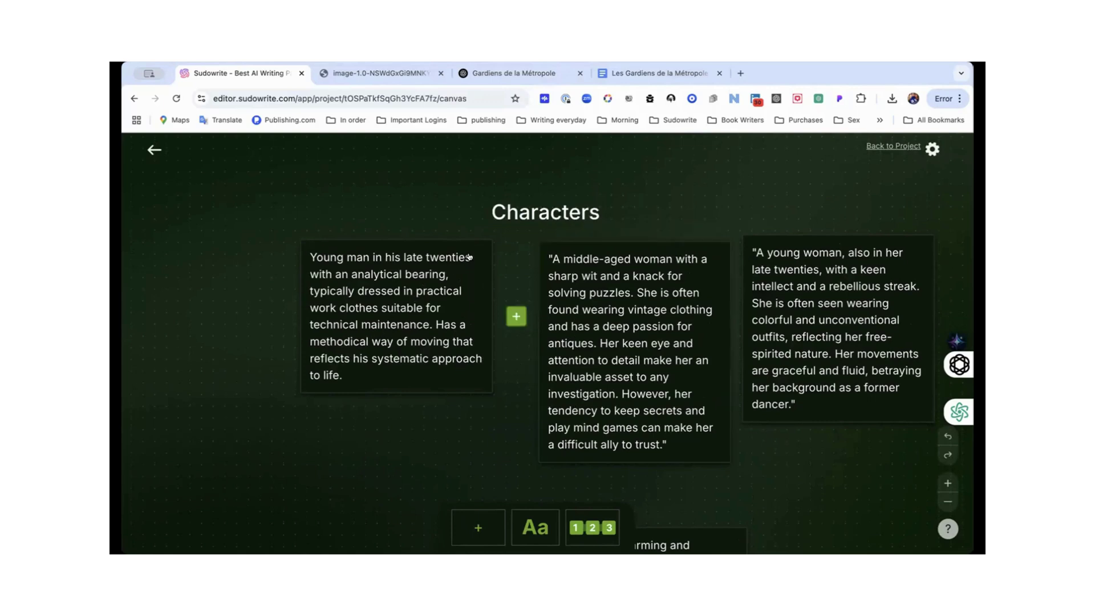
pyautogui.click(460, 331)
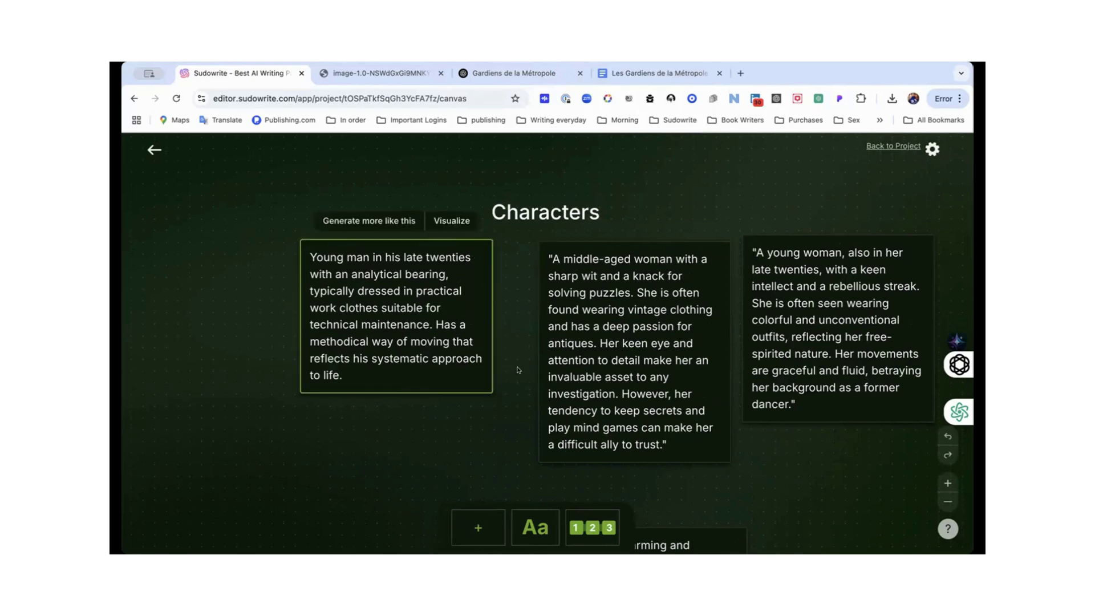
pyautogui.click(423, 342)
pyautogui.click(474, 387)
pyautogui.click(454, 221)
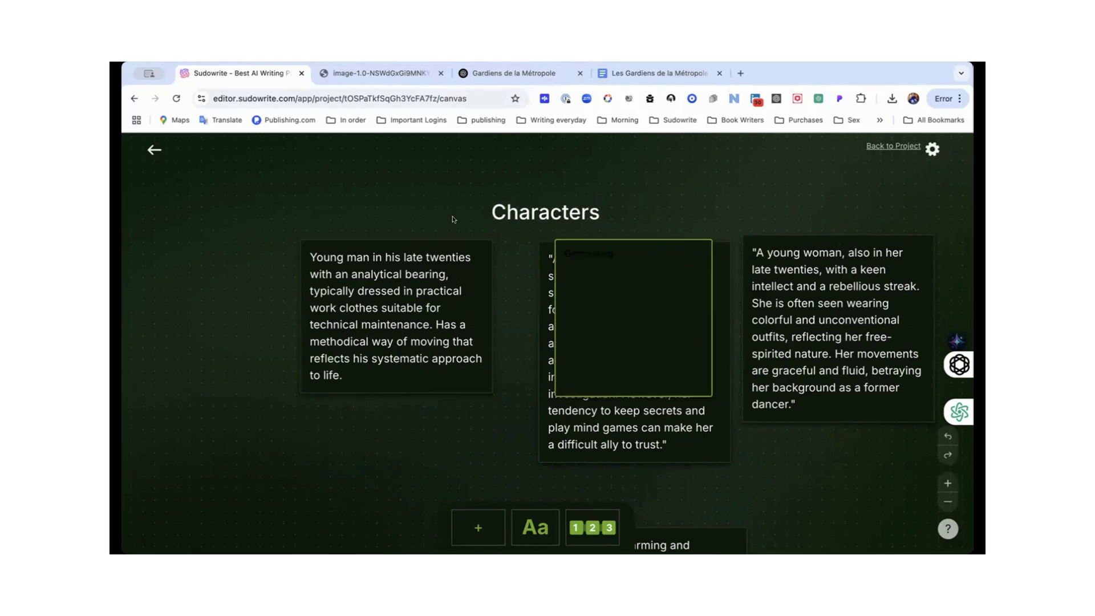
# - Move the middle-aged woman card directly below the young man card, clear of the image
pyautogui.scroll(-3, 502, 296)
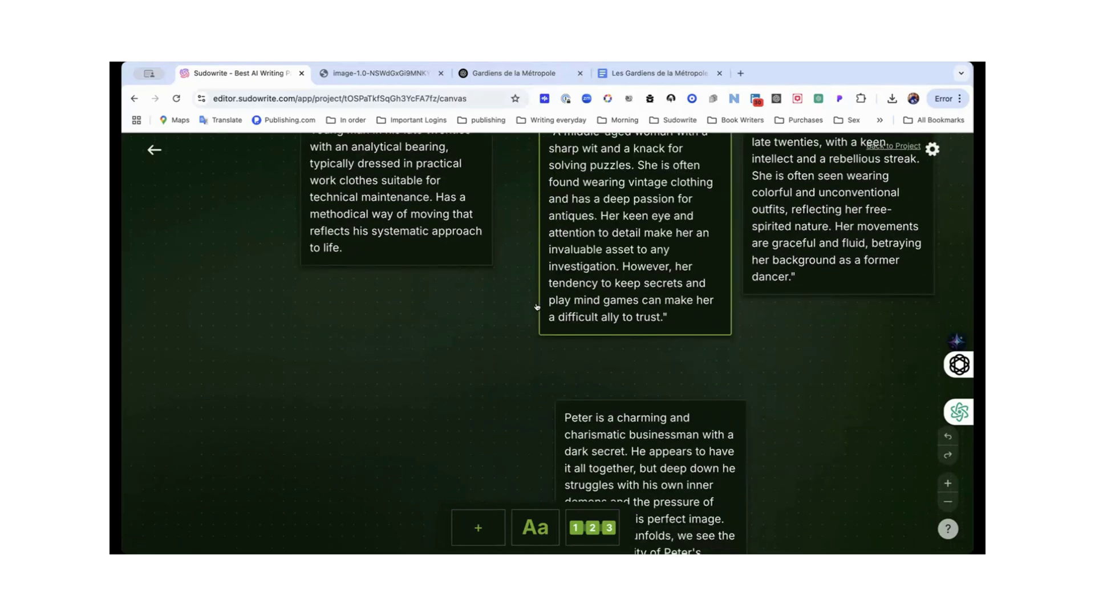
pyautogui.moveTo(536, 307); pyautogui.dragTo(302, 482)
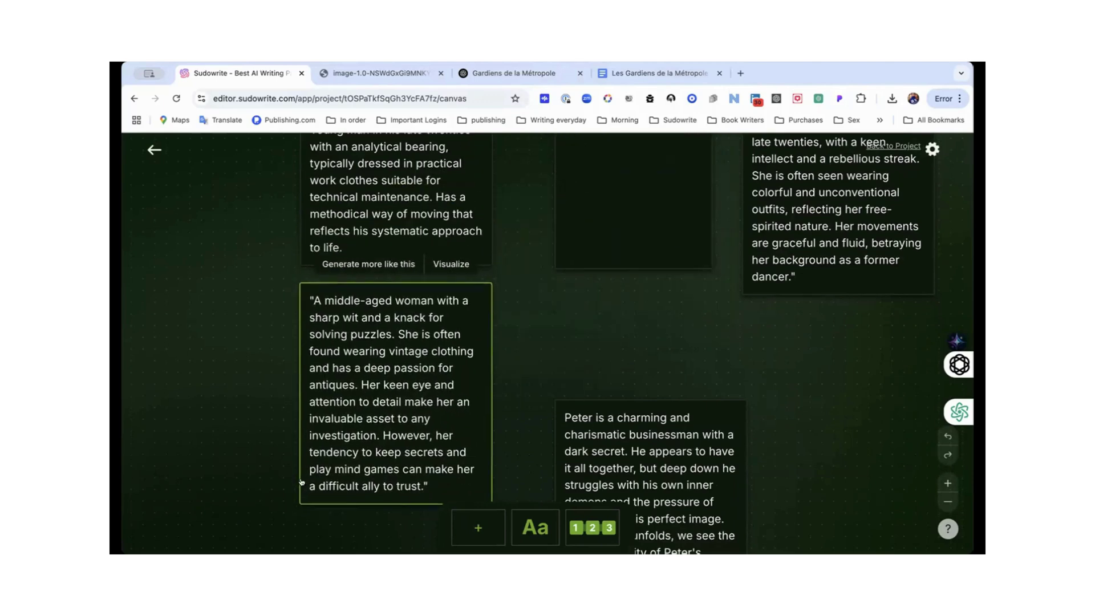
pyautogui.scroll(-4, 629, 221)
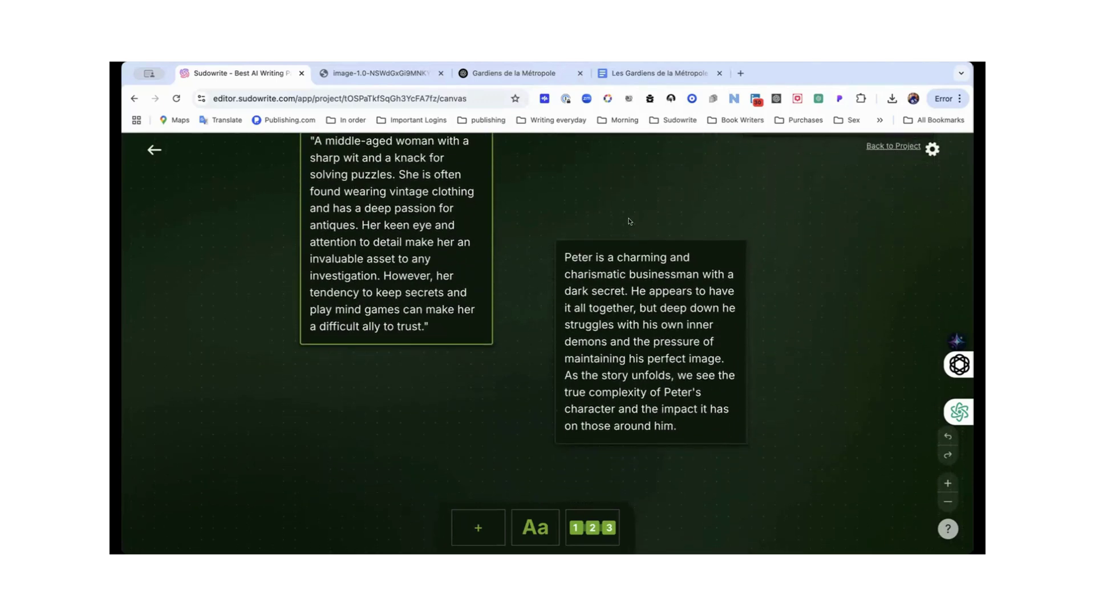
pyautogui.click(575, 223)
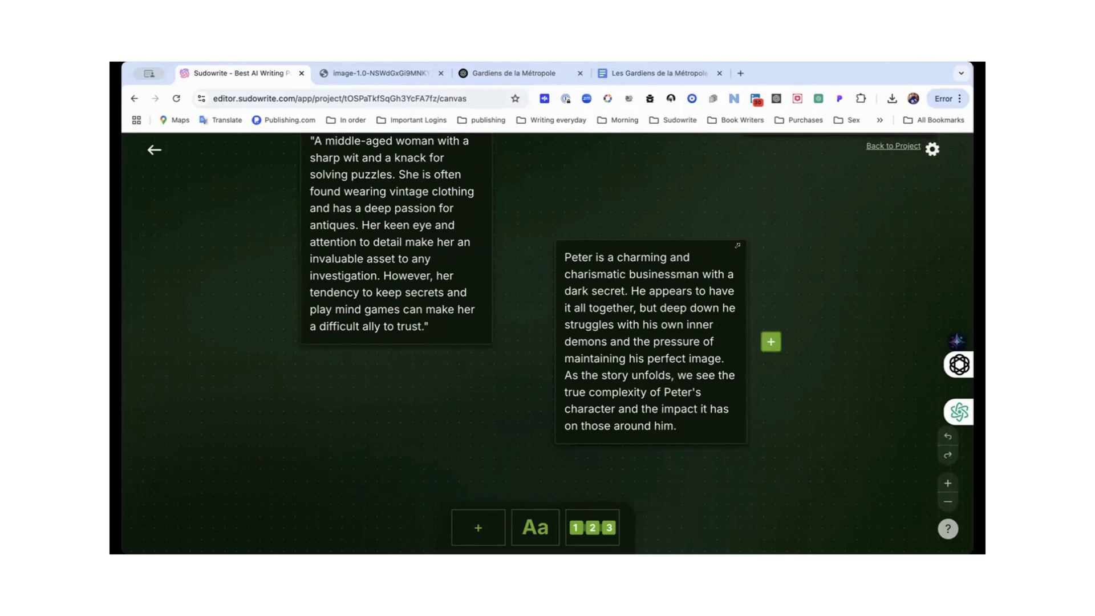
# - Enlarge the young man's generated image so it fills the space beside his description card
pyautogui.scroll(1, 709, 202)
pyautogui.scroll(5, 710, 202)
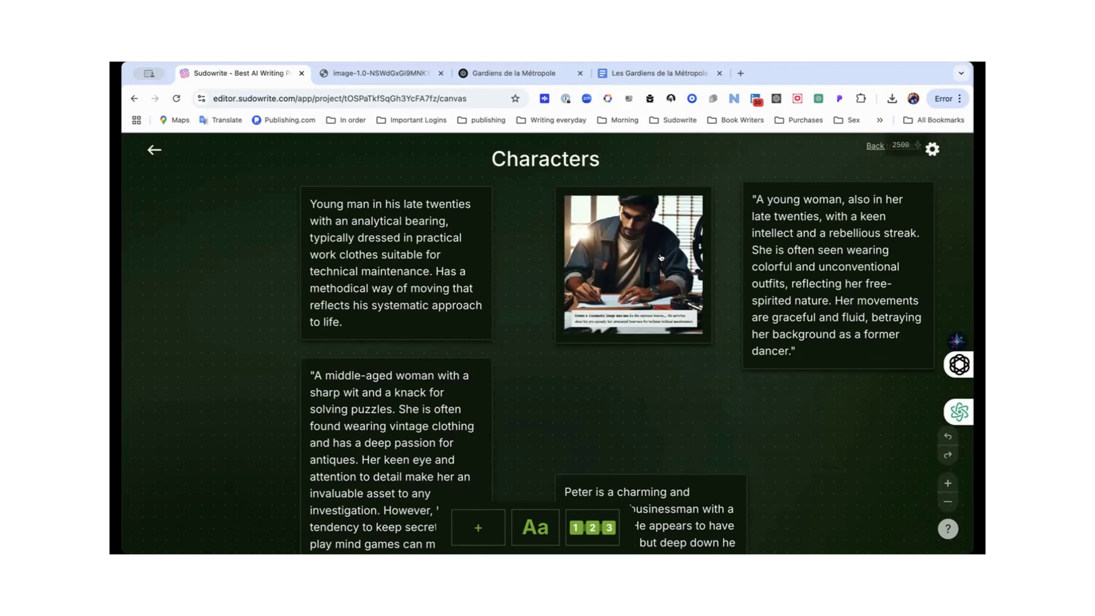
pyautogui.click(627, 264)
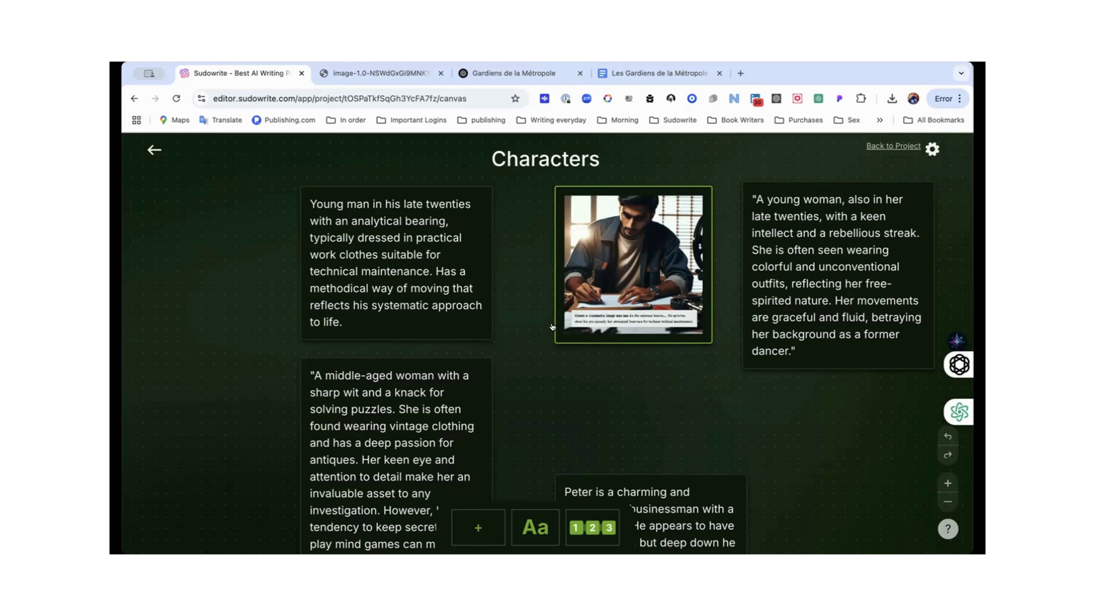
pyautogui.moveTo(546, 348); pyautogui.dragTo(392, 395)
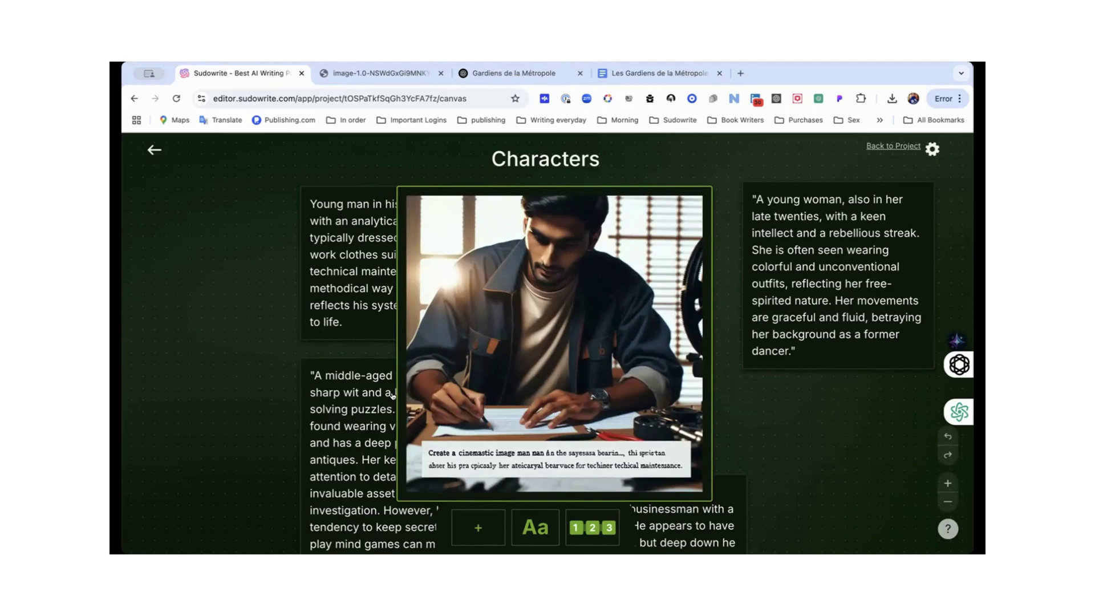
pyautogui.moveTo(393, 395); pyautogui.dragTo(498, 334)
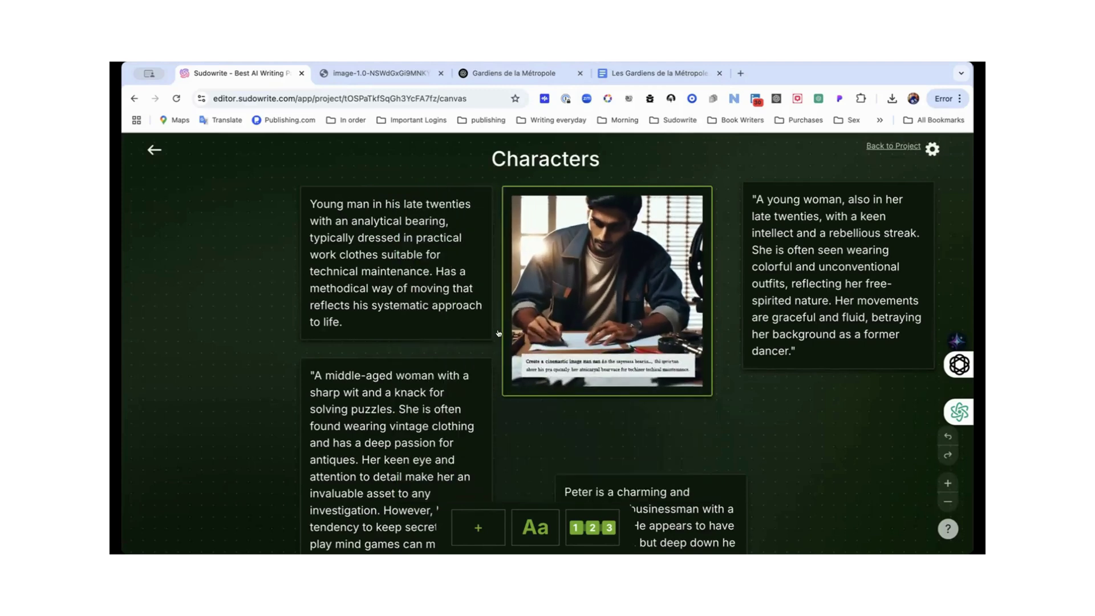
# - Move the young woman card into the young man's column, overlapping the lower part of the middle-aged woman card
pyautogui.scroll(-3, 824, 291)
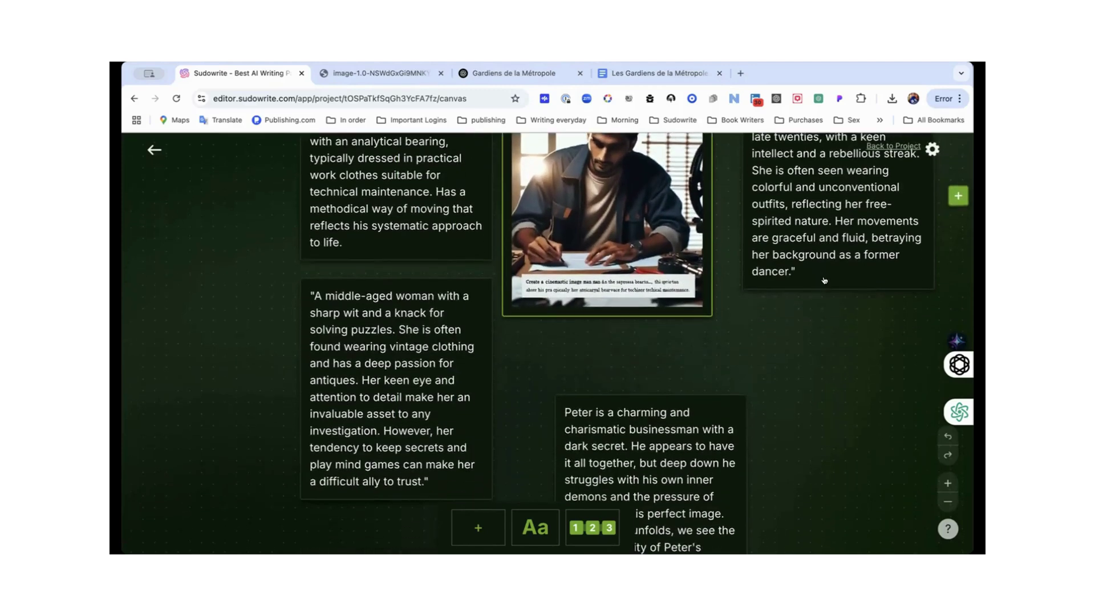
pyautogui.click(824, 280)
pyautogui.moveTo(824, 280); pyautogui.dragTo(830, 551)
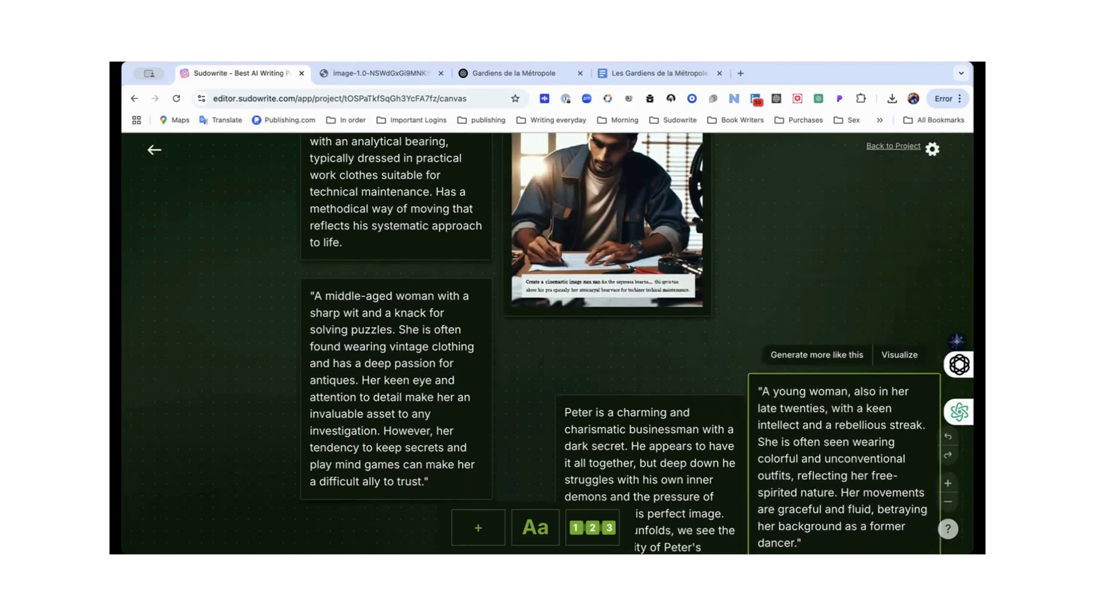
pyautogui.scroll(-3, 810, 328)
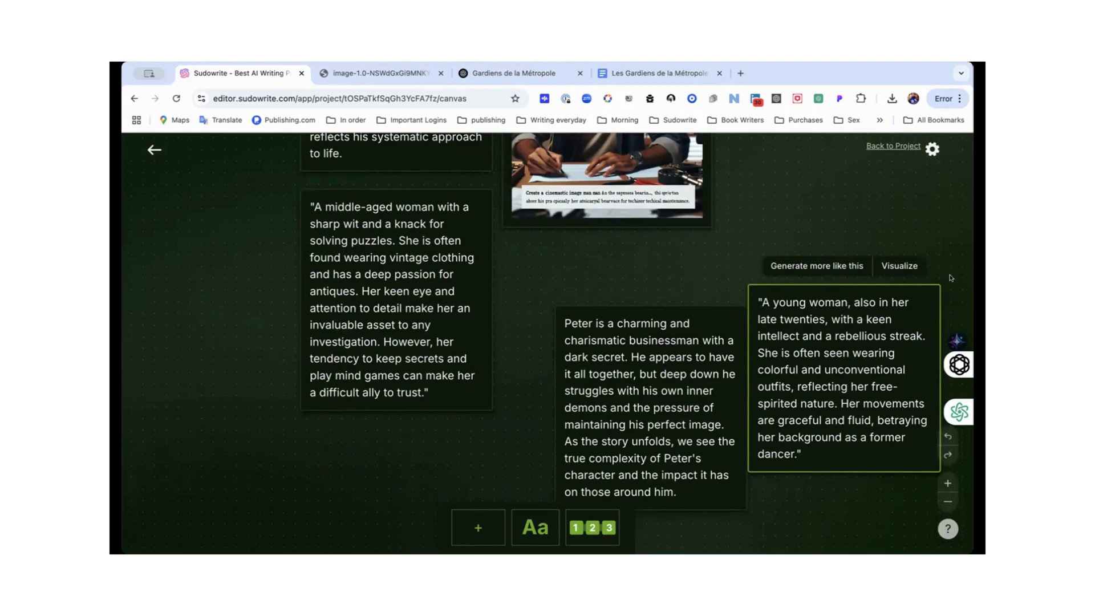
pyautogui.click(939, 235)
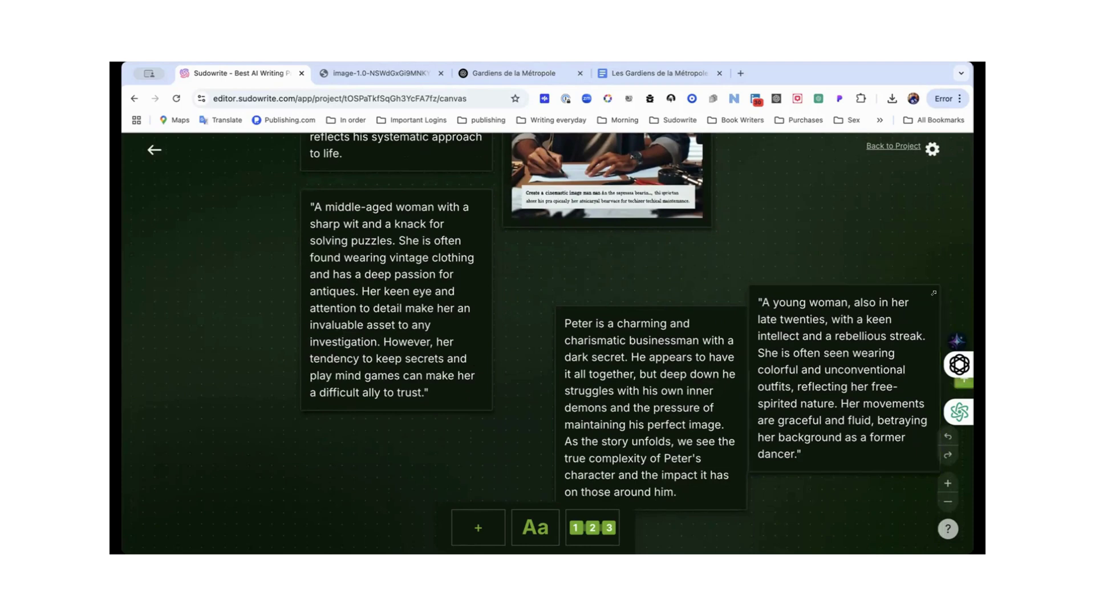
pyautogui.moveTo(917, 463); pyautogui.dragTo(467, 450)
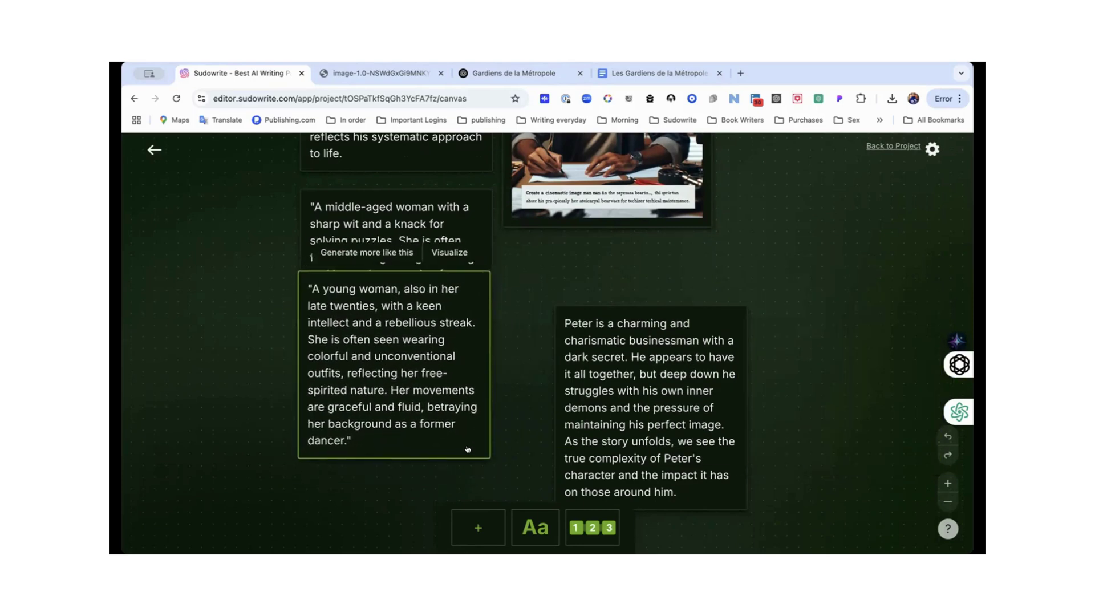
# - Stack the charming businessman card over the lower part of the young woman card
pyautogui.click(722, 504)
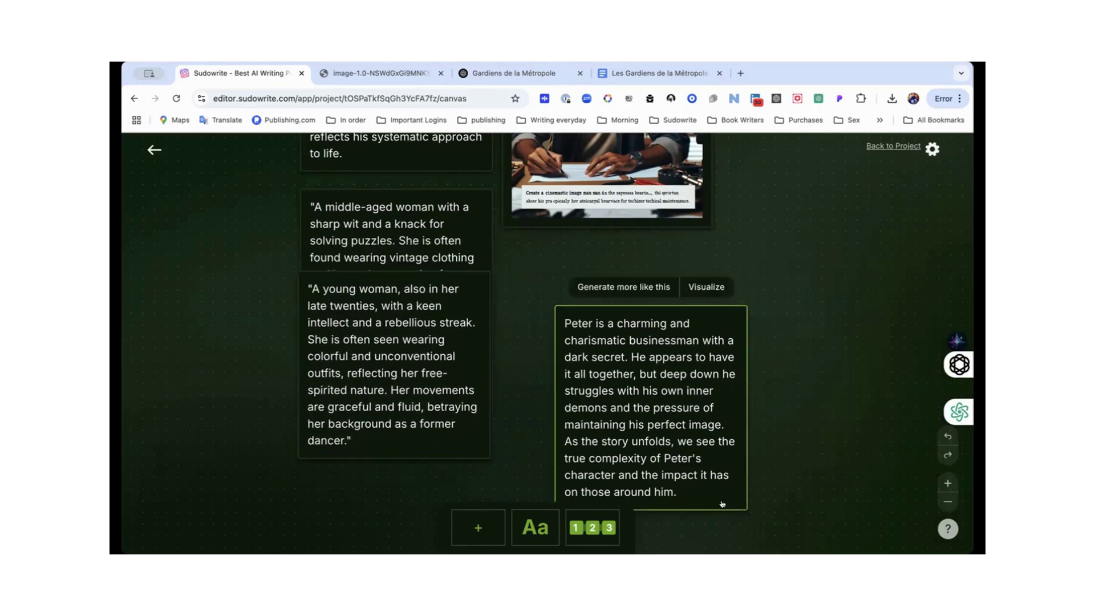
pyautogui.moveTo(722, 504); pyautogui.dragTo(463, 550)
pyautogui.scroll(2, 631, 445)
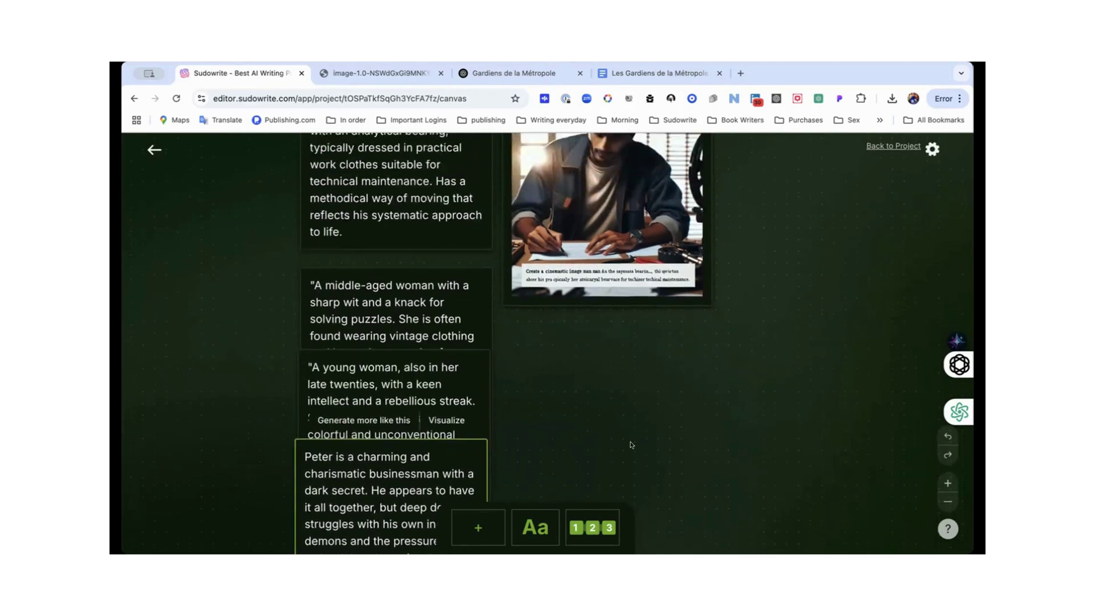
pyautogui.scroll(3, 632, 445)
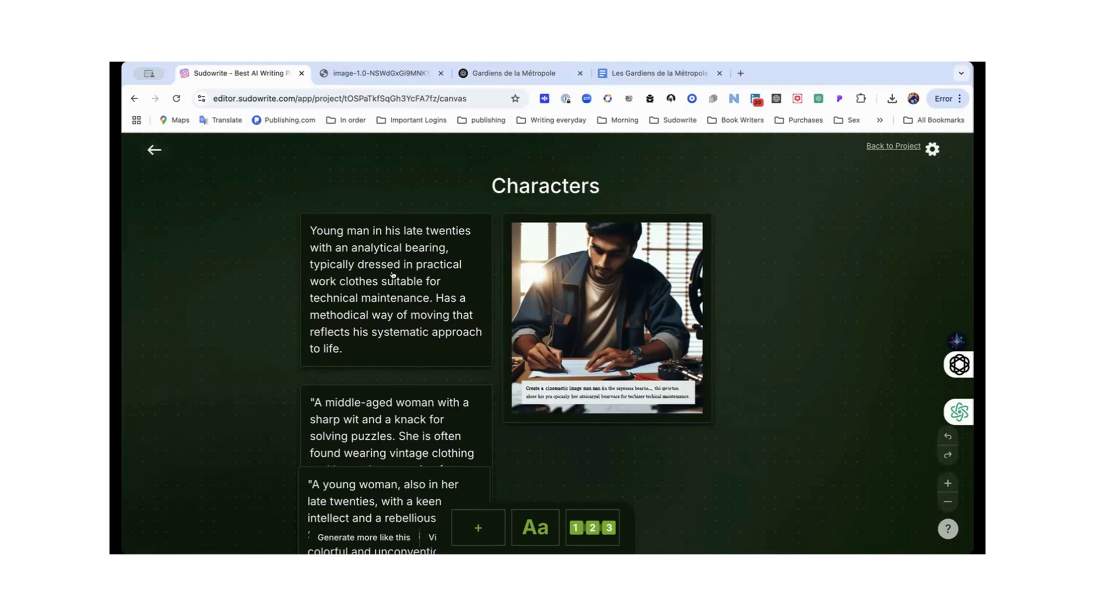
# - Leave the canvas, open the project "Les Gardiens de la Métropole (1)" and show its Story Bible characters
pyautogui.click(153, 150)
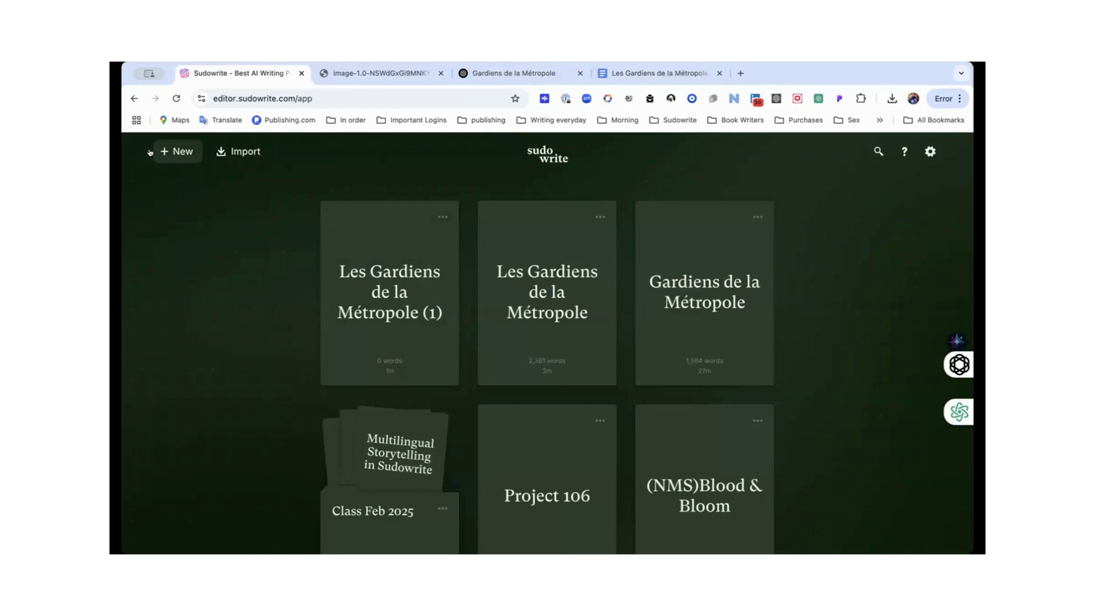
pyautogui.click(406, 308)
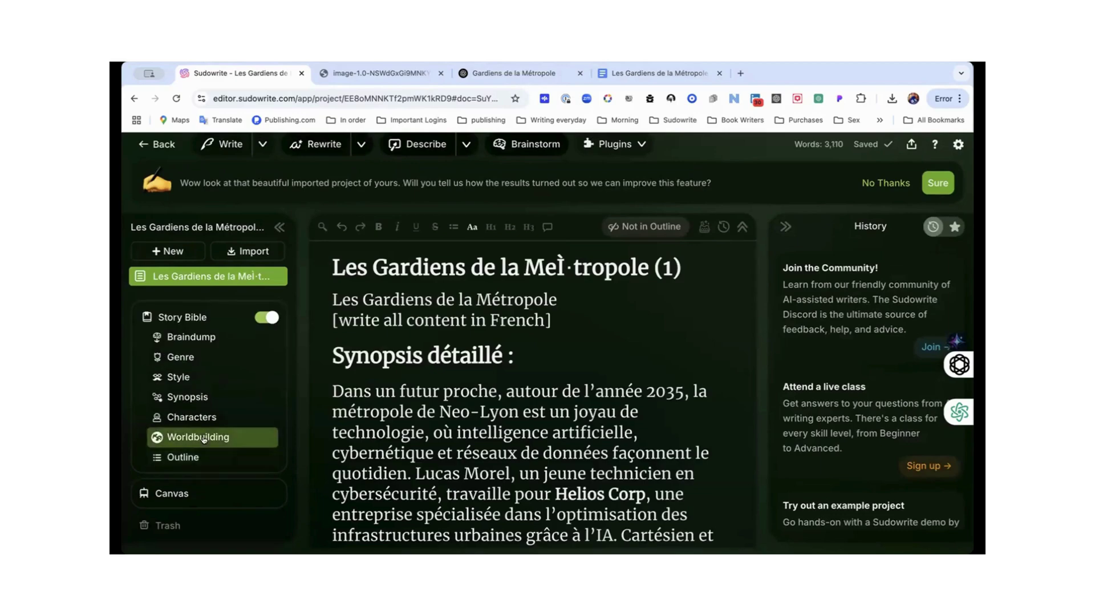
pyautogui.click(204, 413)
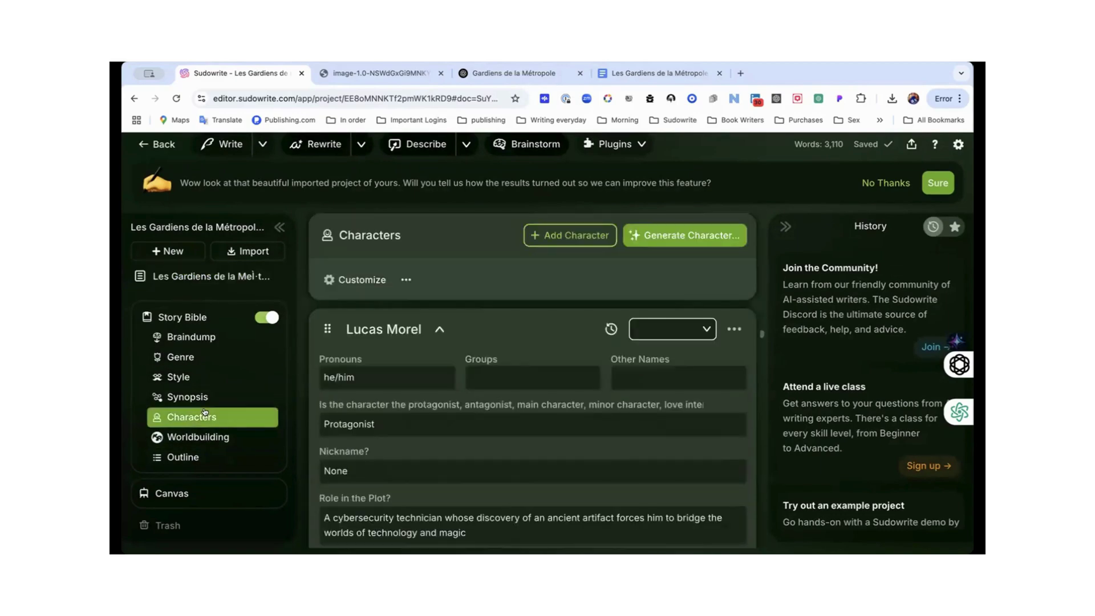
# - Look through the character traits in Lucas Morel's entry, from role and physical description to strengths and weaknesses
pyautogui.scroll(-3, 491, 422)
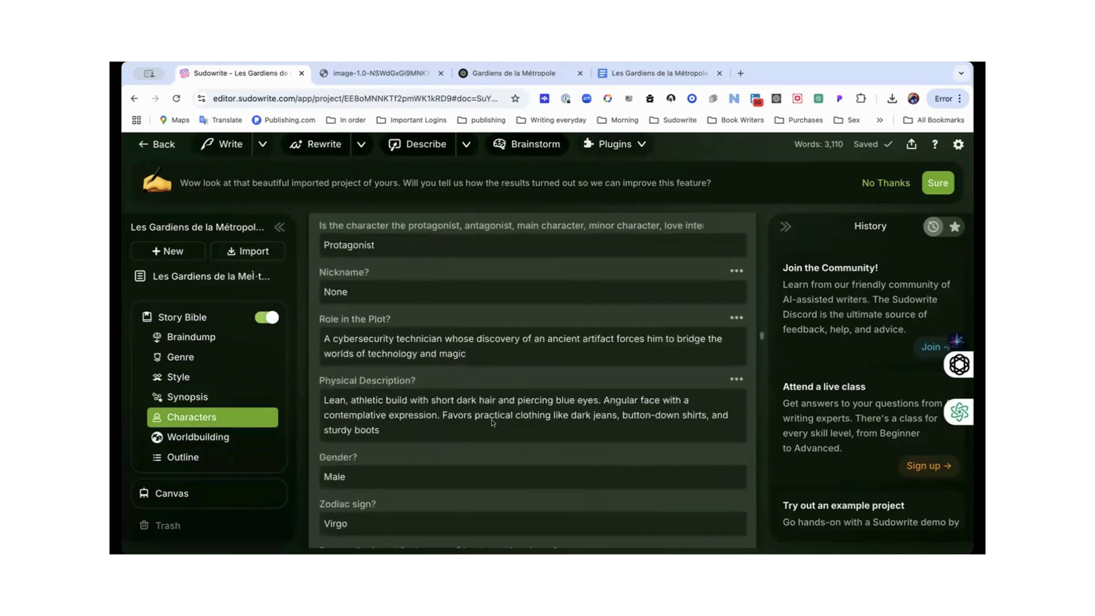
pyautogui.scroll(-10, 493, 422)
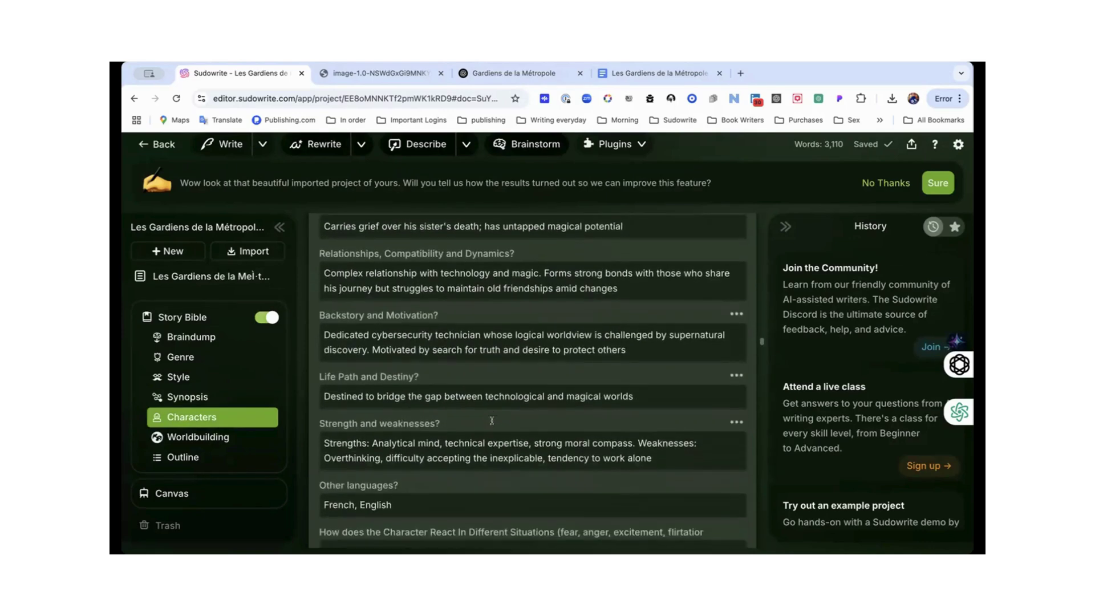
pyautogui.scroll(10, 492, 421)
# - Read the imported project's French synopsis and check its Genre section in the Story Bible
pyautogui.click(237, 399)
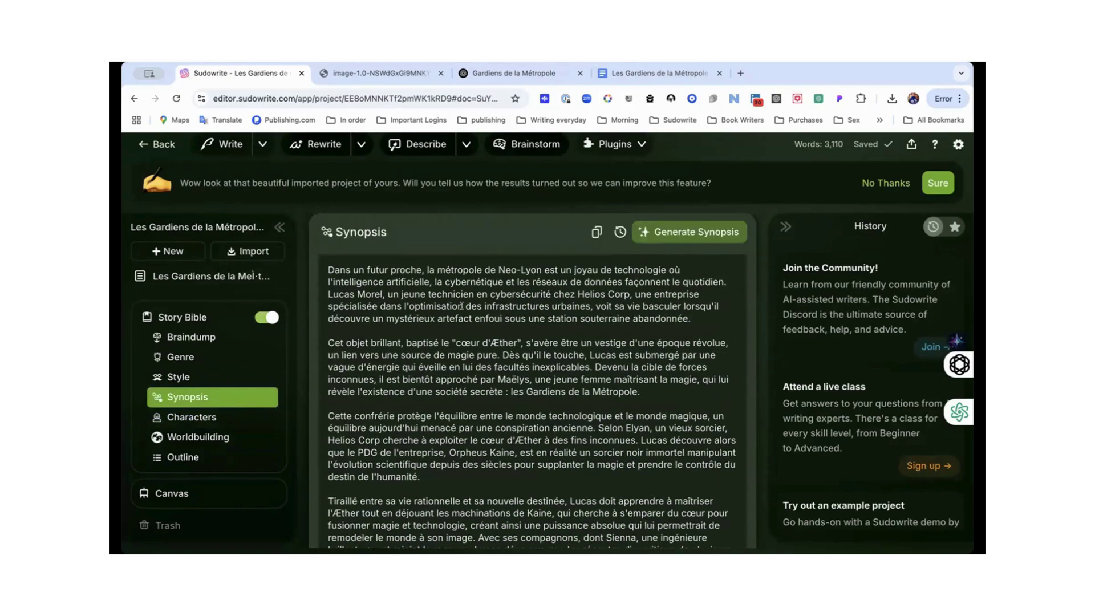
pyautogui.scroll(-5, 462, 306)
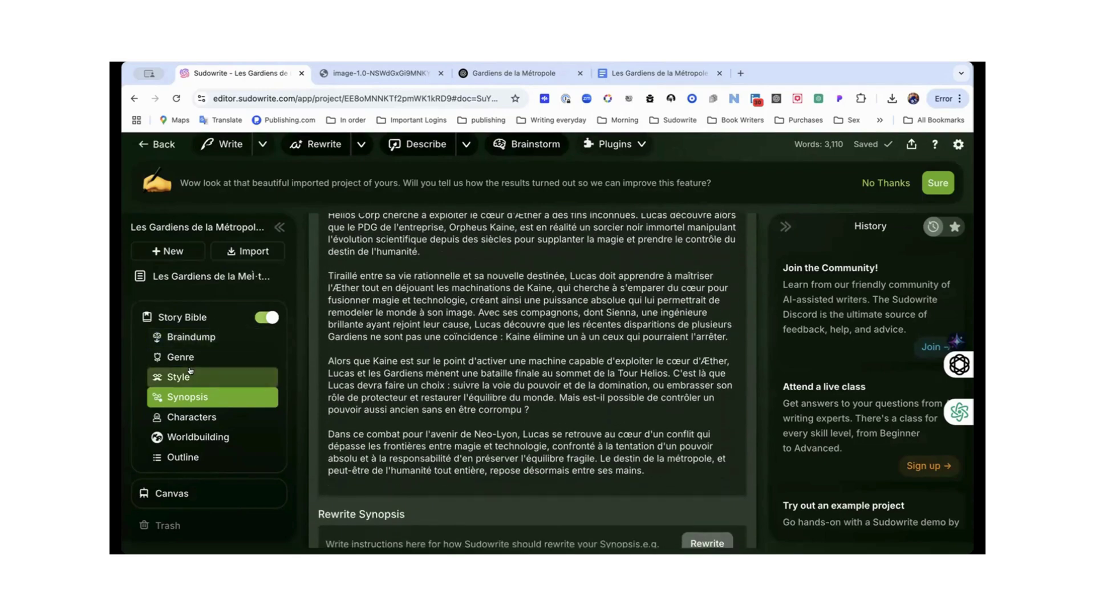
pyautogui.click(189, 357)
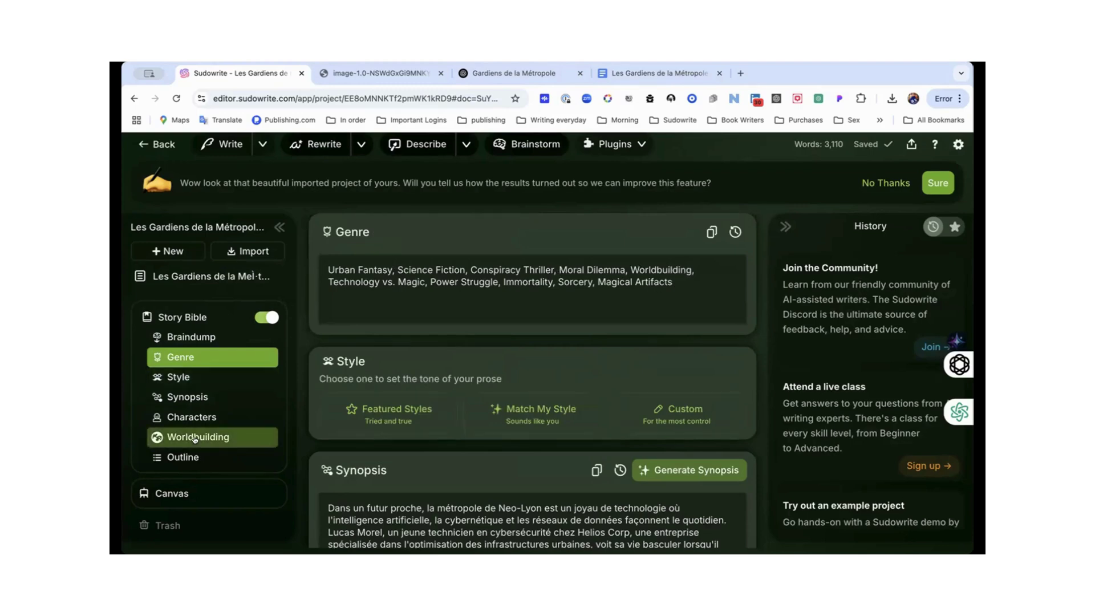
# - Examine the imported Worldbuilding elements, including the Neo-Lyon setting and the Les Gardiens de la Métropole organization
pyautogui.click(195, 438)
pyautogui.scroll(-6, 390, 385)
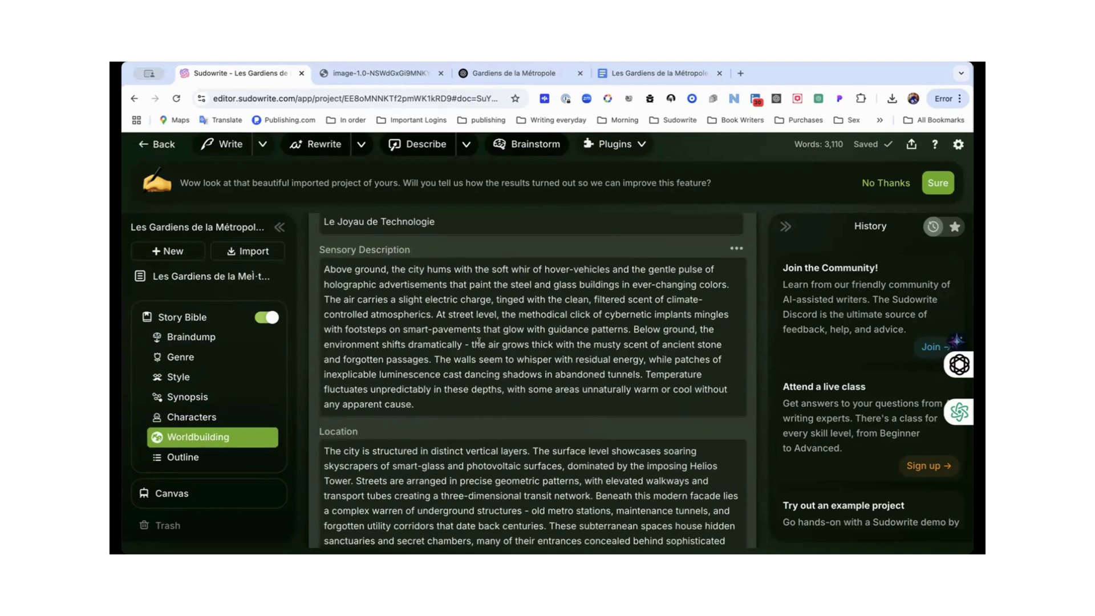
pyautogui.scroll(-3, 479, 341)
pyautogui.scroll(5, 479, 341)
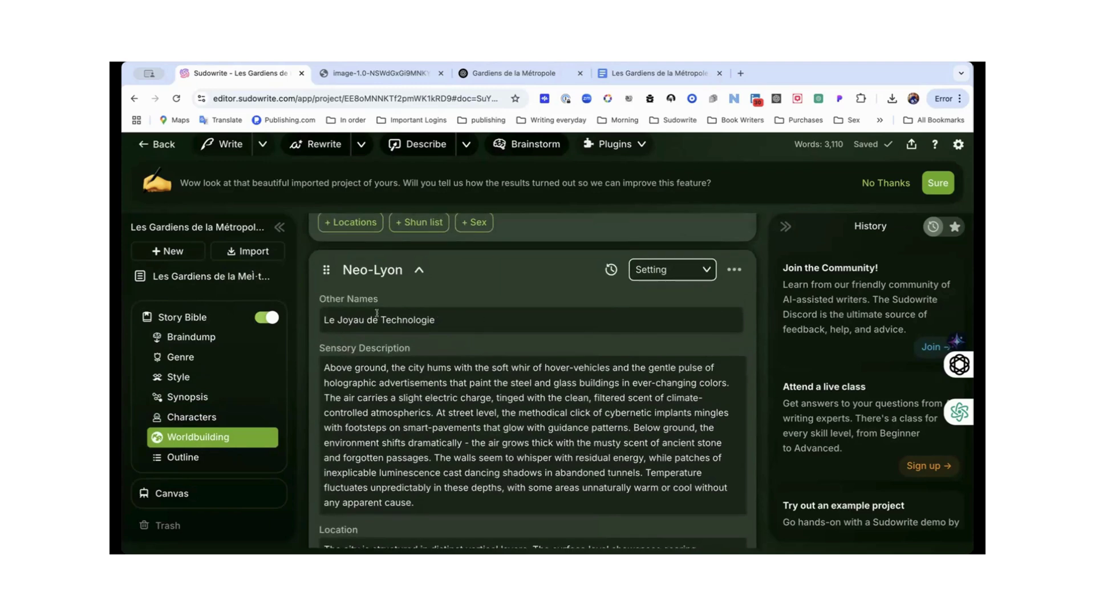
pyautogui.scroll(-2, 395, 320)
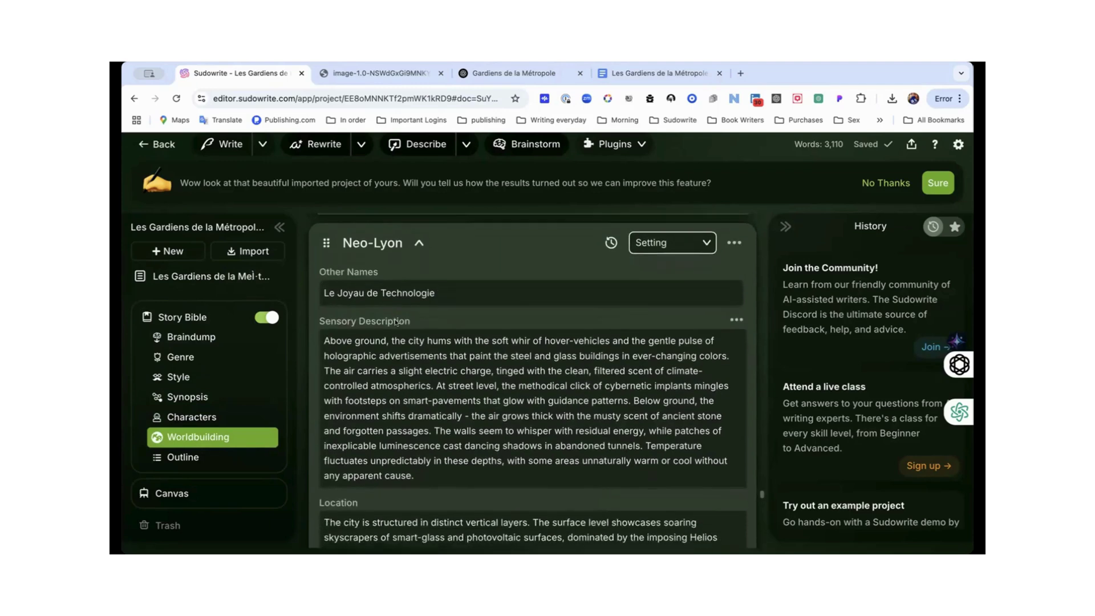
pyautogui.scroll(-14, 418, 384)
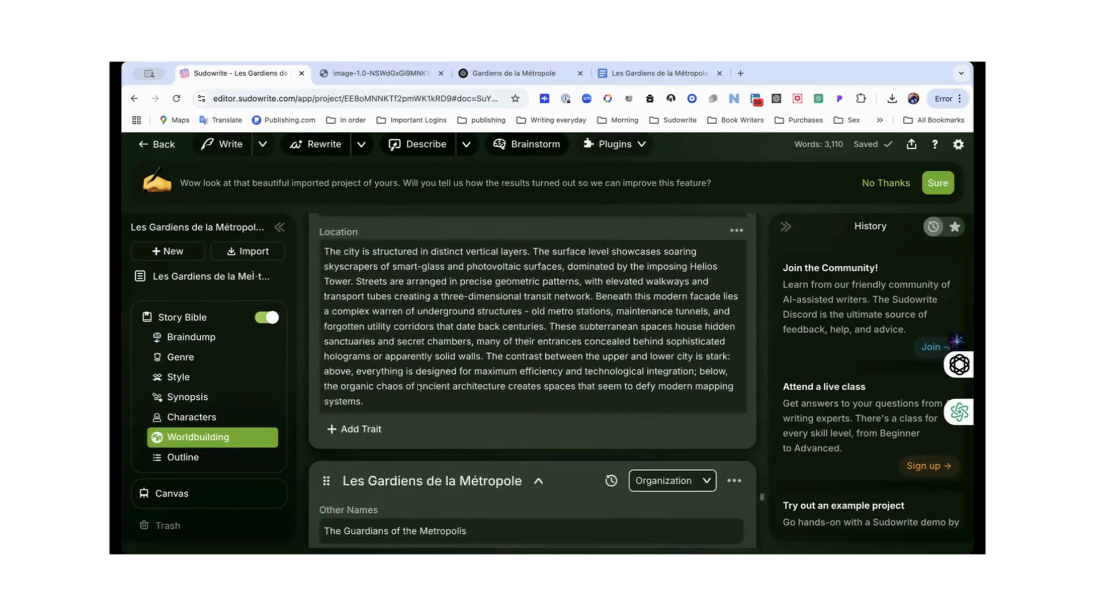
pyautogui.scroll(-12, 418, 384)
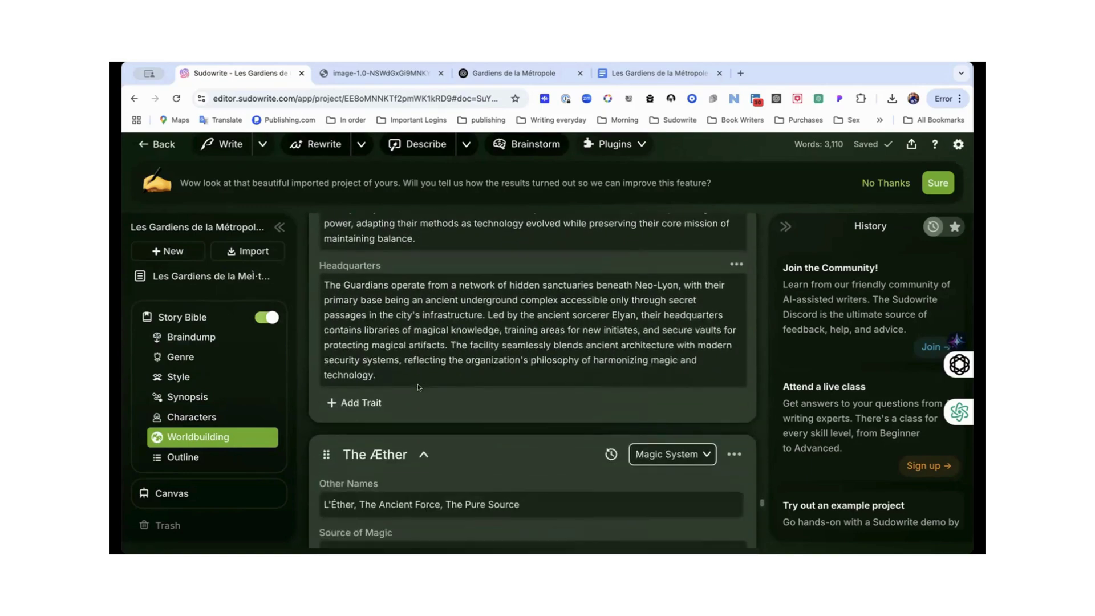
pyautogui.scroll(20, 417, 384)
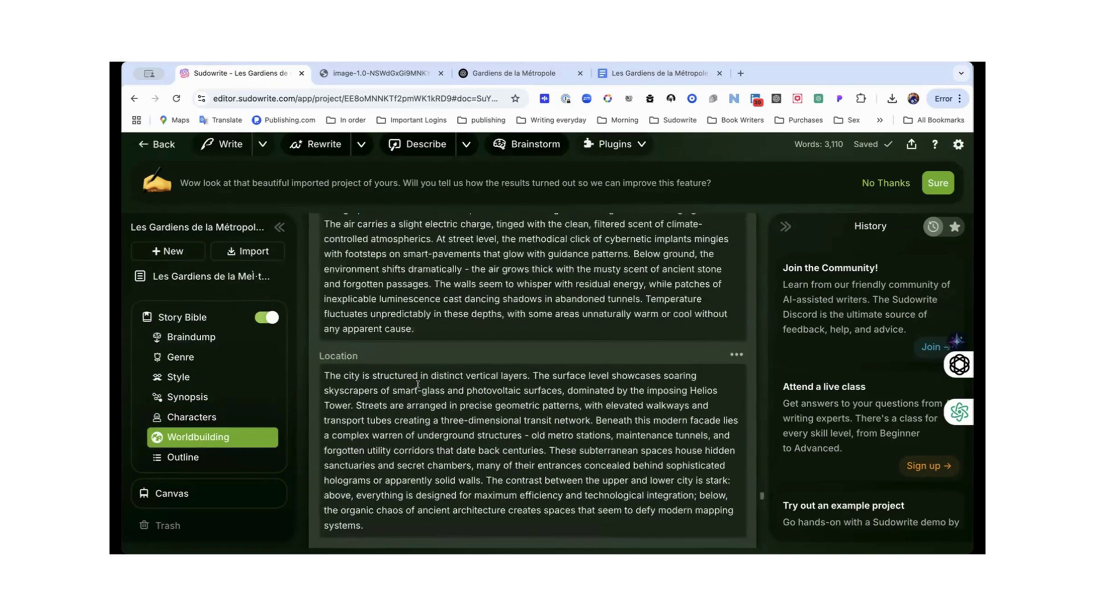
# - Browse back through the remaining imported character entries in the Story Bible
pyautogui.scroll(10, 418, 384)
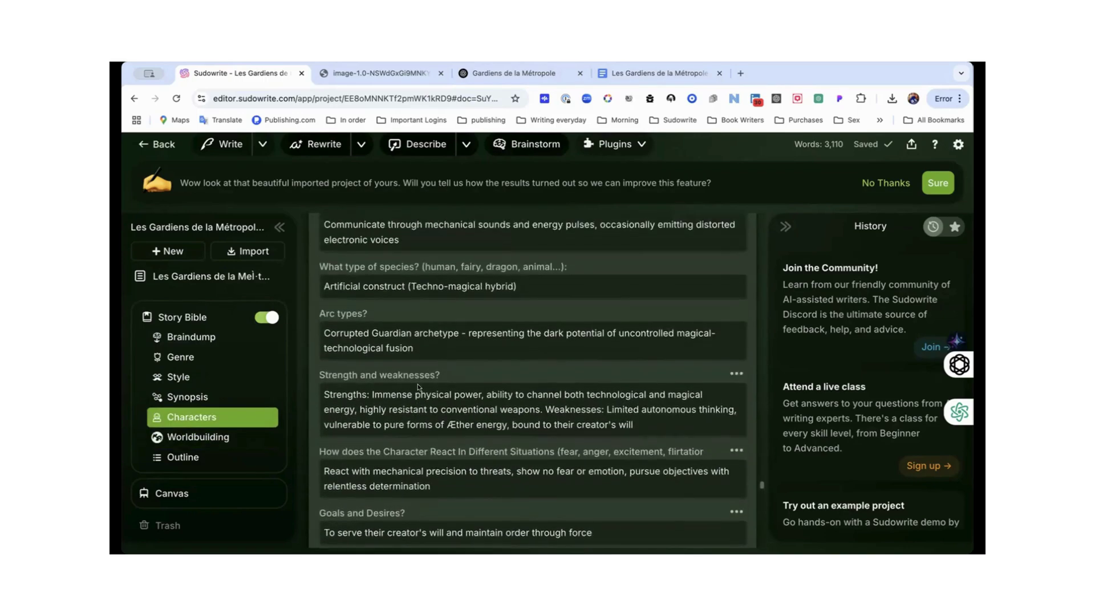
pyautogui.scroll(15, 417, 420)
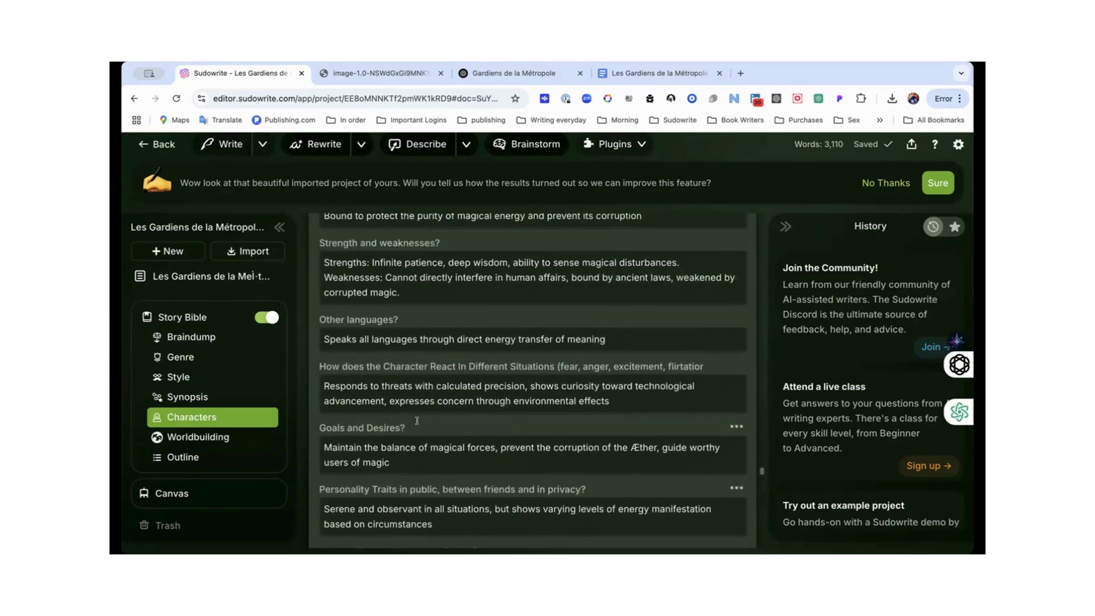
pyautogui.click(223, 397)
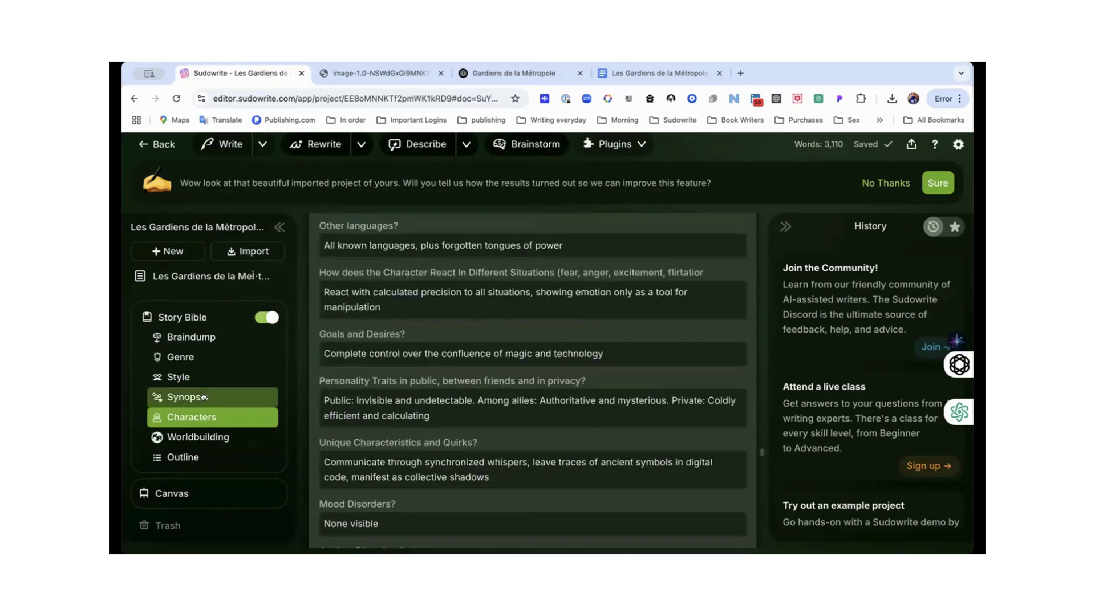
pyautogui.scroll(-10, 491, 313)
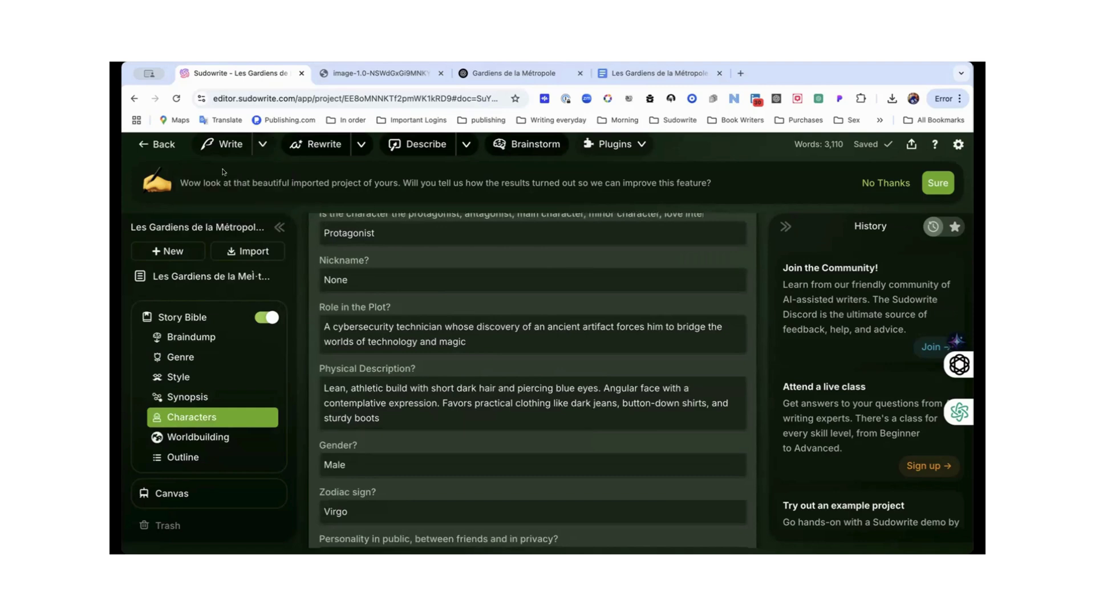
# - Open the project "Les Gardiens de la Métropole" and review its Braindump, Genre, Style and Synopsis for the French-content instruction
pyautogui.click(156, 145)
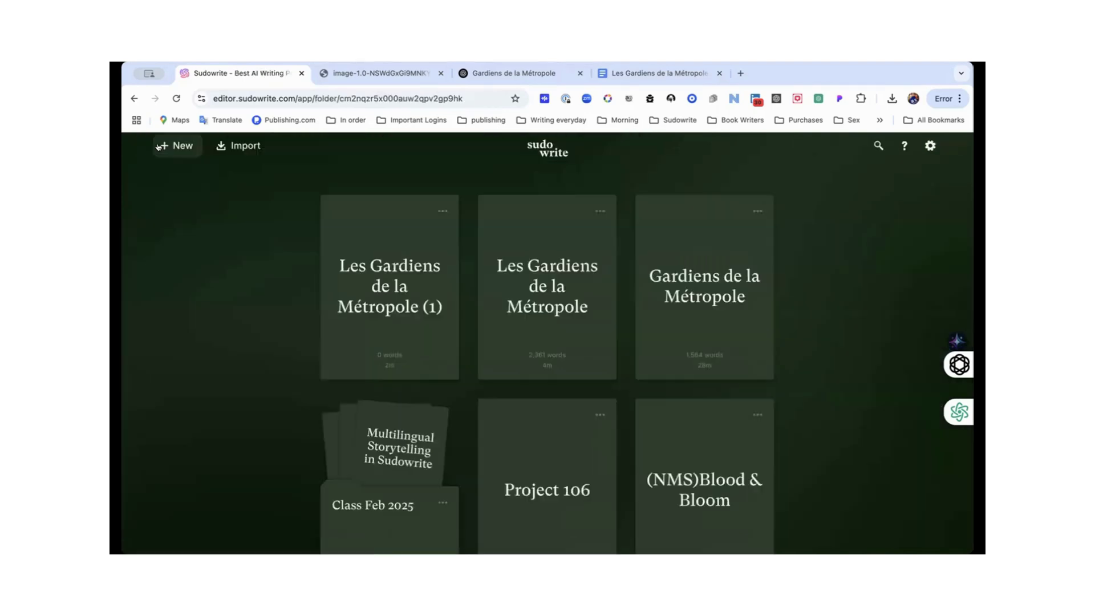
pyautogui.click(536, 310)
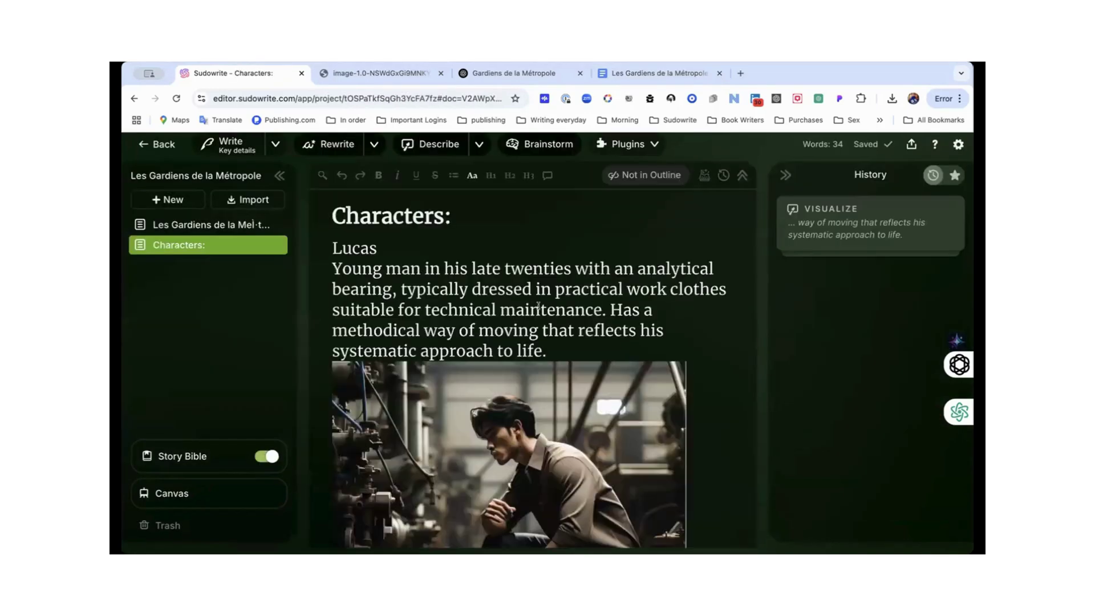
pyautogui.scroll(-6, 429, 277)
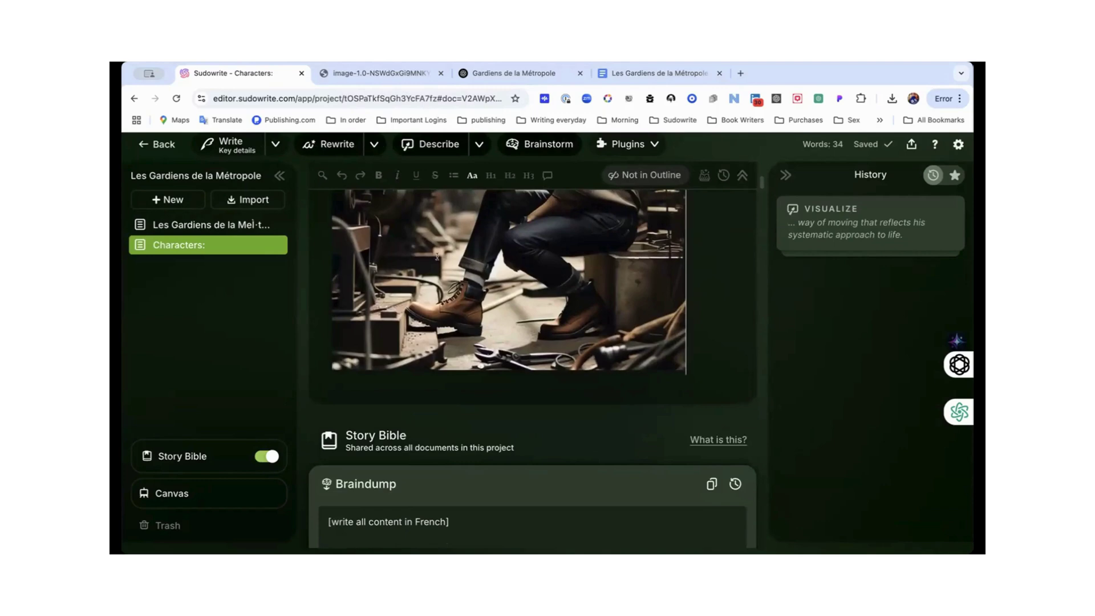
pyautogui.scroll(-4, 437, 257)
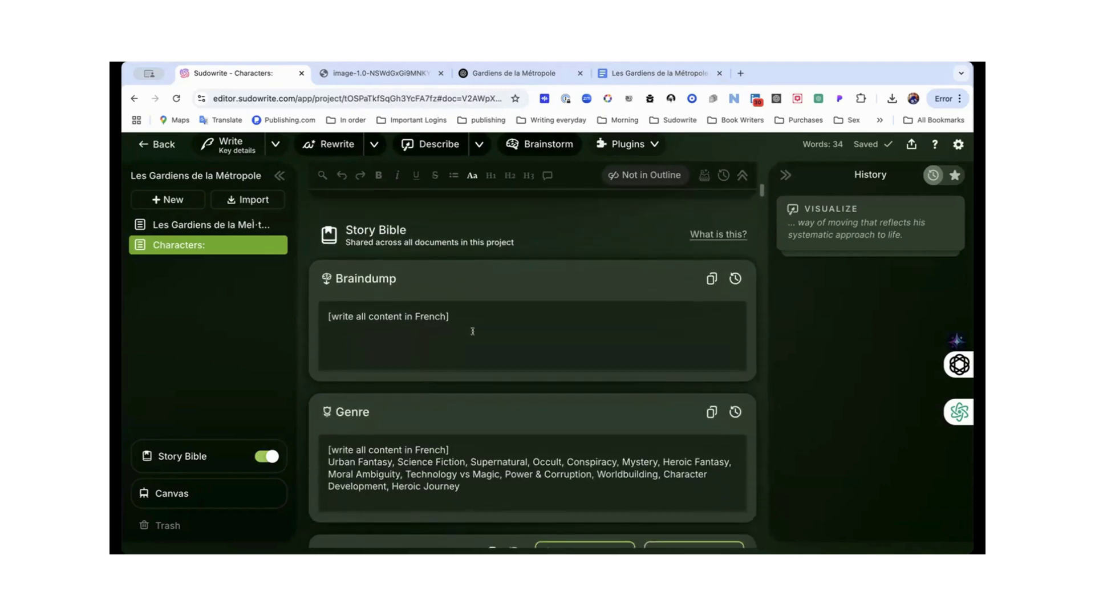
pyautogui.scroll(-5, 472, 331)
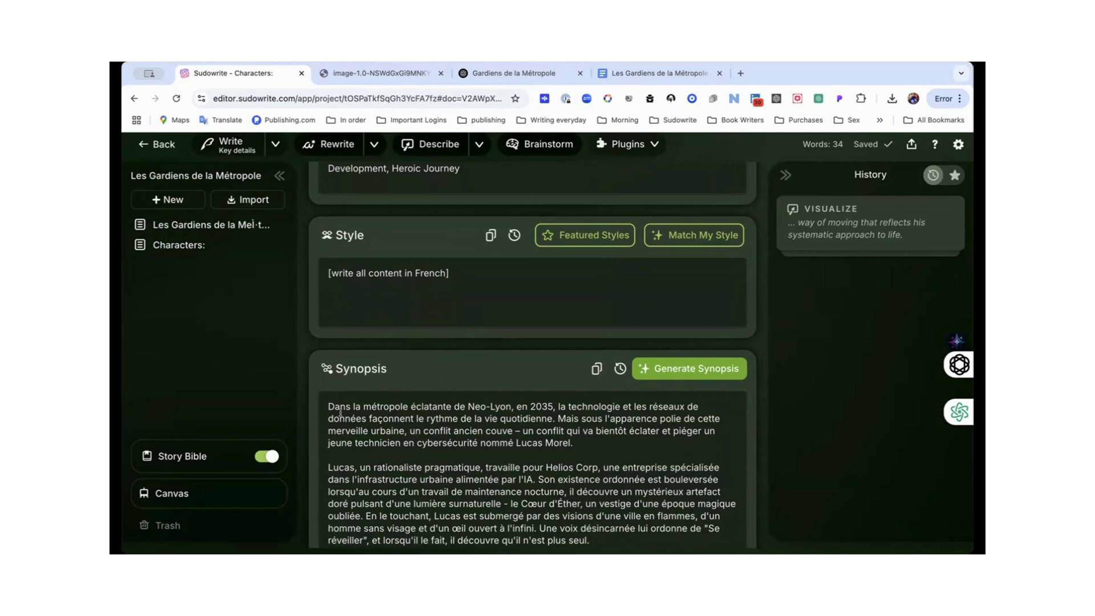
pyautogui.scroll(-5, 368, 406)
pyautogui.moveTo(171, 456)
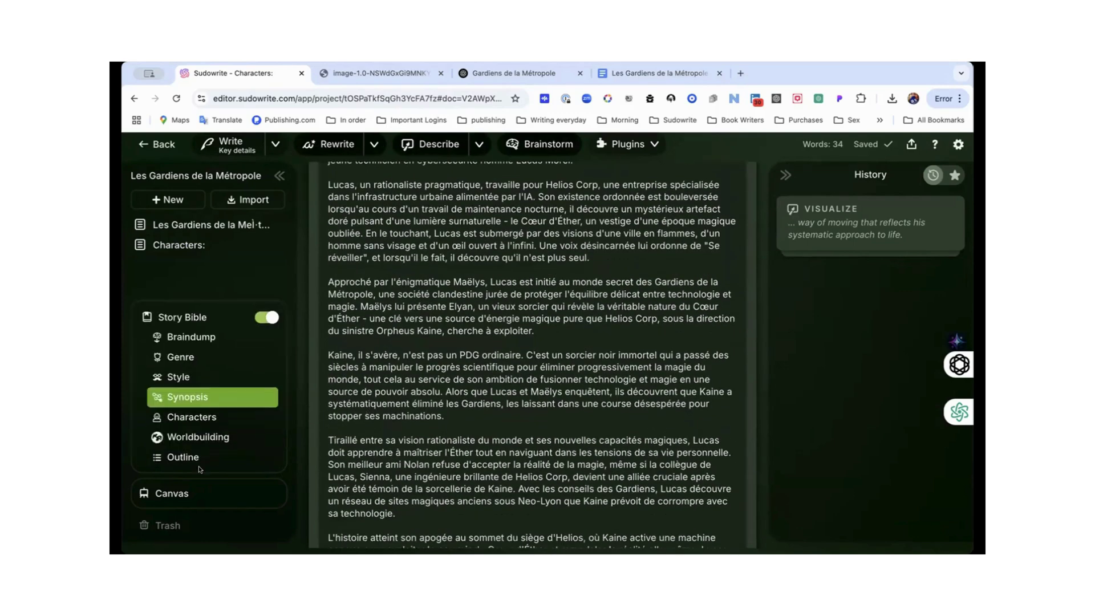
# - Show this project's Worldbuilding and check the language of Neo-Lyon's Sensory Description and Location traits
pyautogui.click(217, 437)
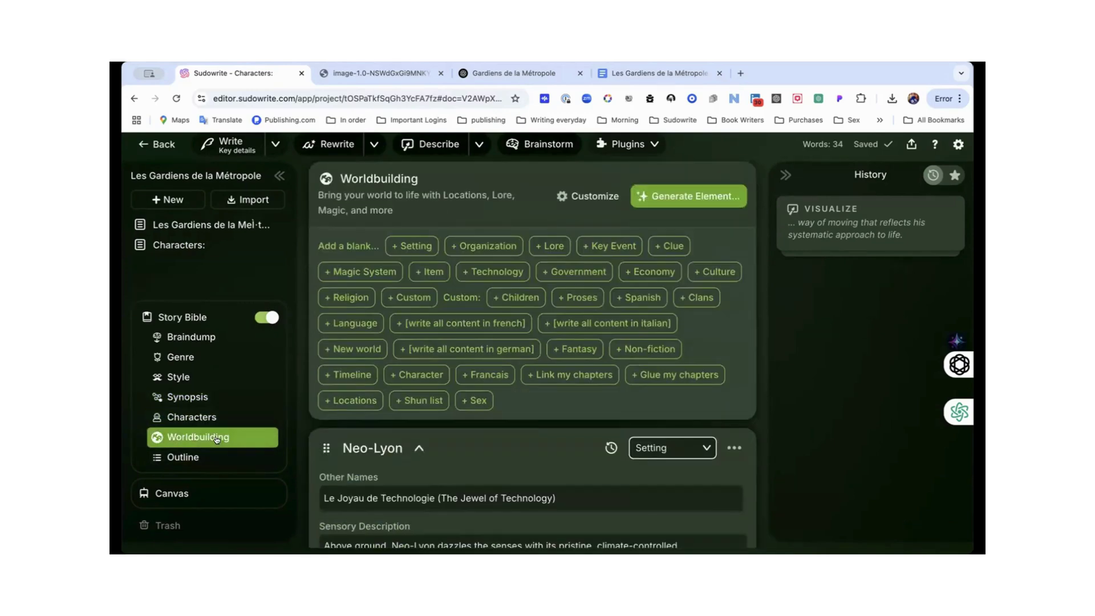
pyautogui.scroll(-5, 584, 356)
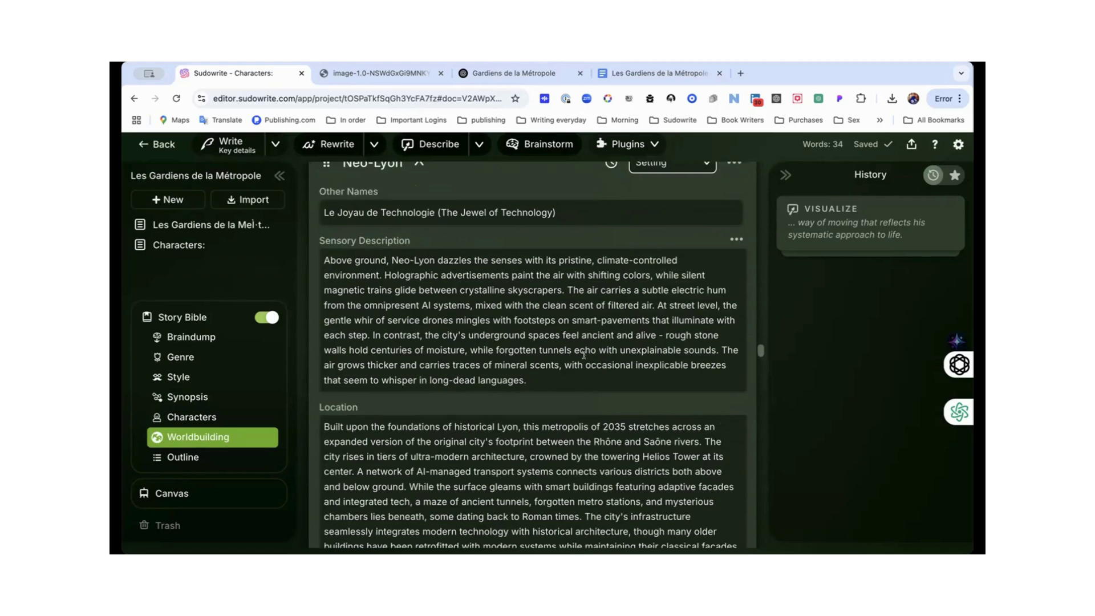
pyautogui.scroll(-3, 584, 356)
pyautogui.scroll(2, 584, 358)
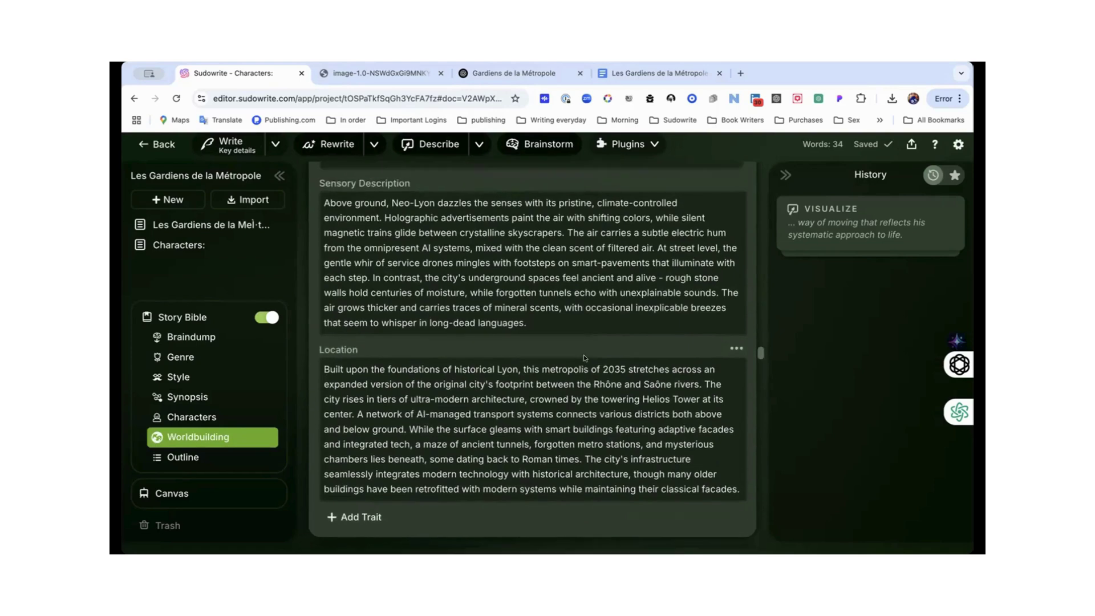
pyautogui.scroll(4, 584, 357)
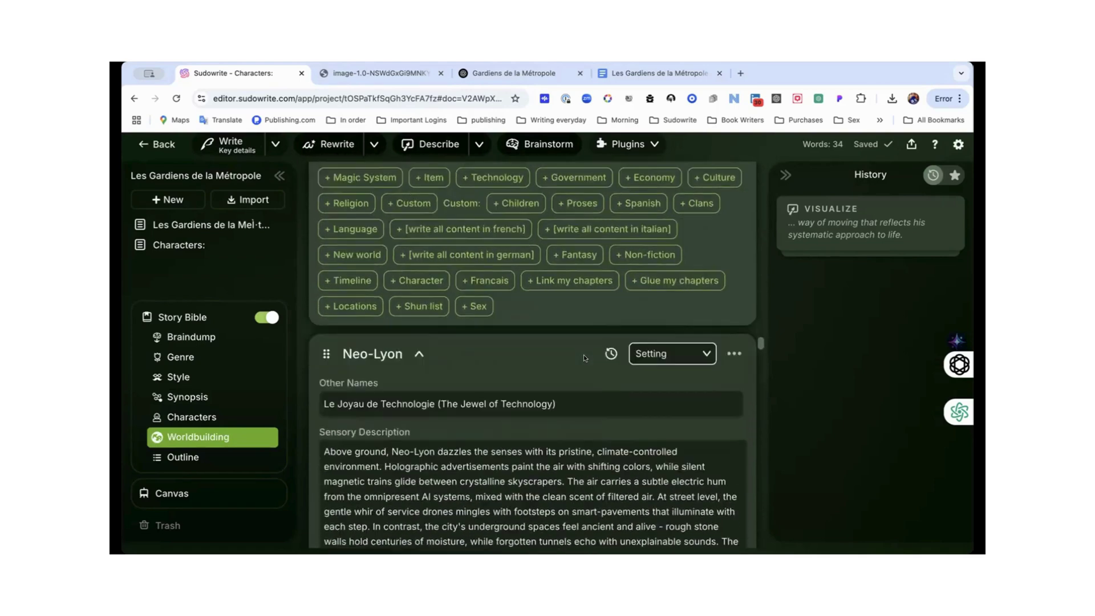
# - Rewrite Neo-Lyon's Sensory Description trait with the custom instruction "[write all content in French]"
pyautogui.scroll(-3, 583, 354)
pyautogui.click(736, 245)
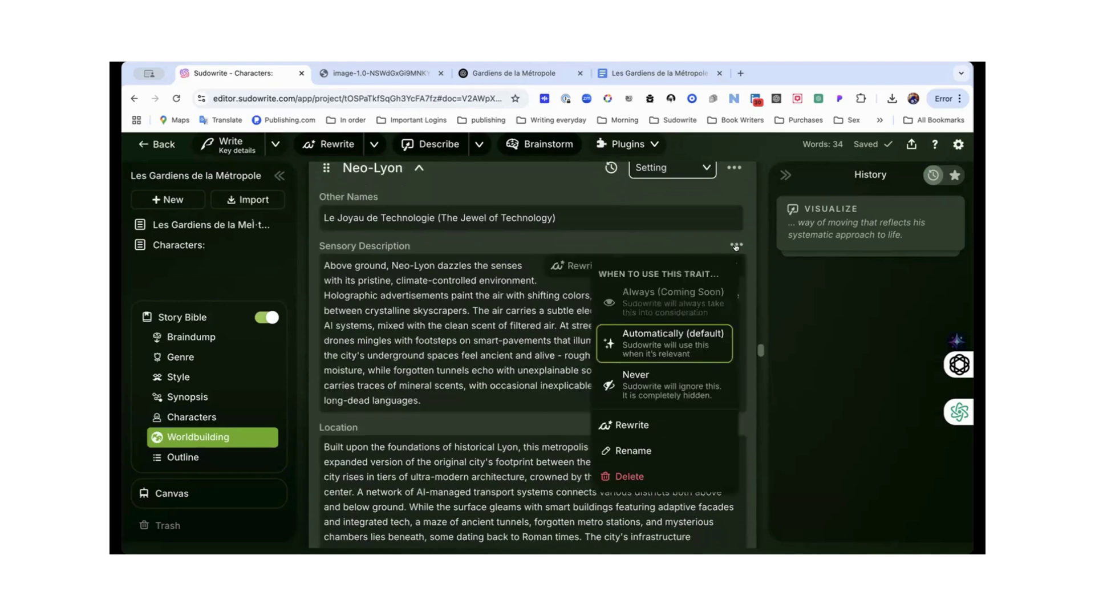
pyautogui.click(642, 424)
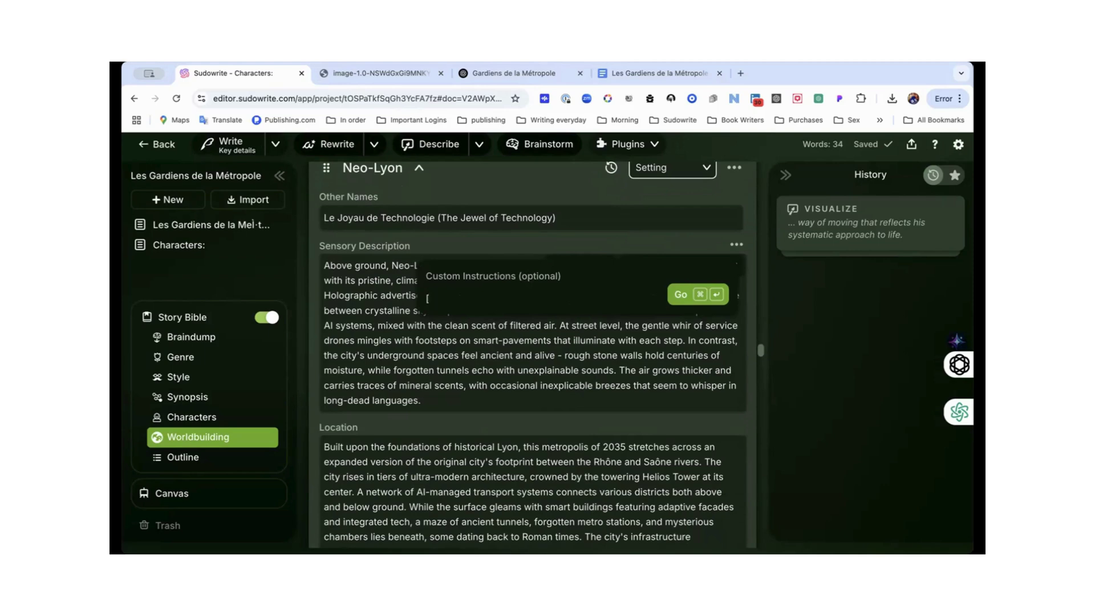
pyautogui.write('write all content in French')
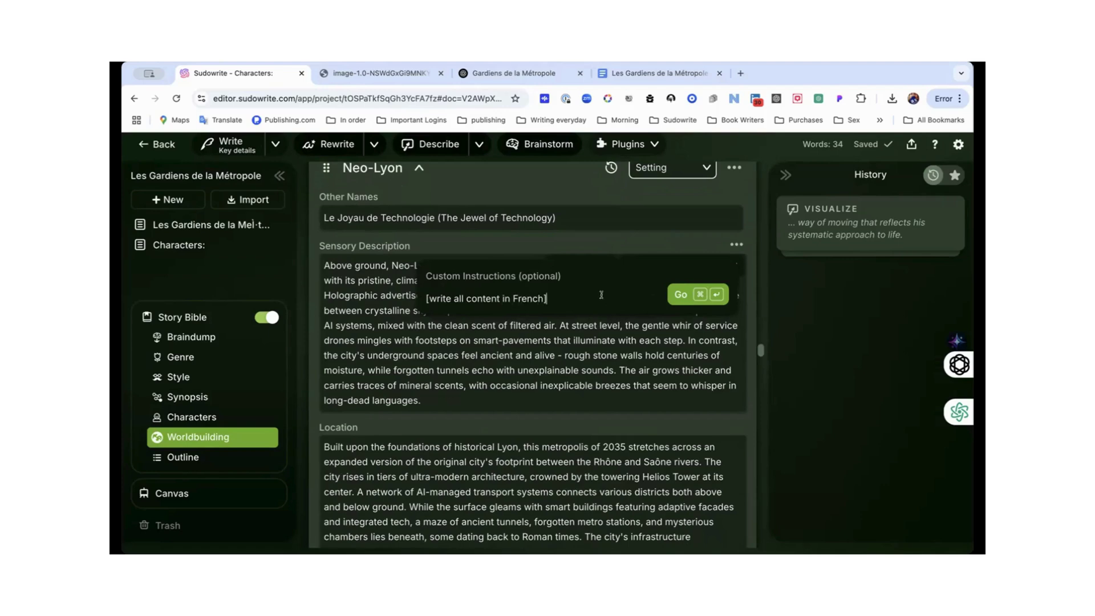
pyautogui.click(678, 293)
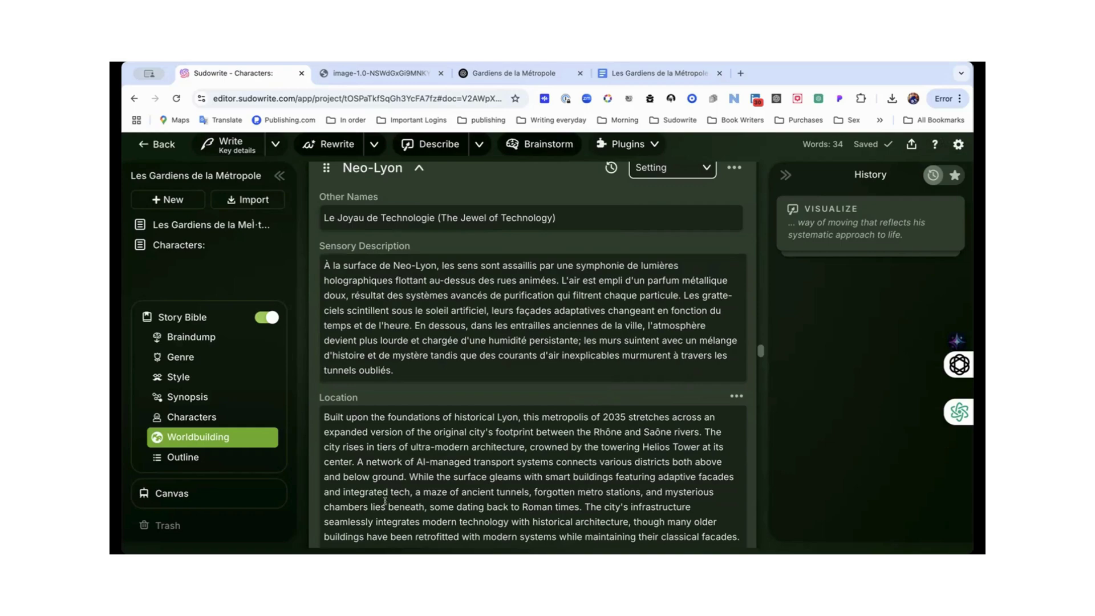
# - Check the project's Outline chapters and read through the imported French document
pyautogui.click(193, 458)
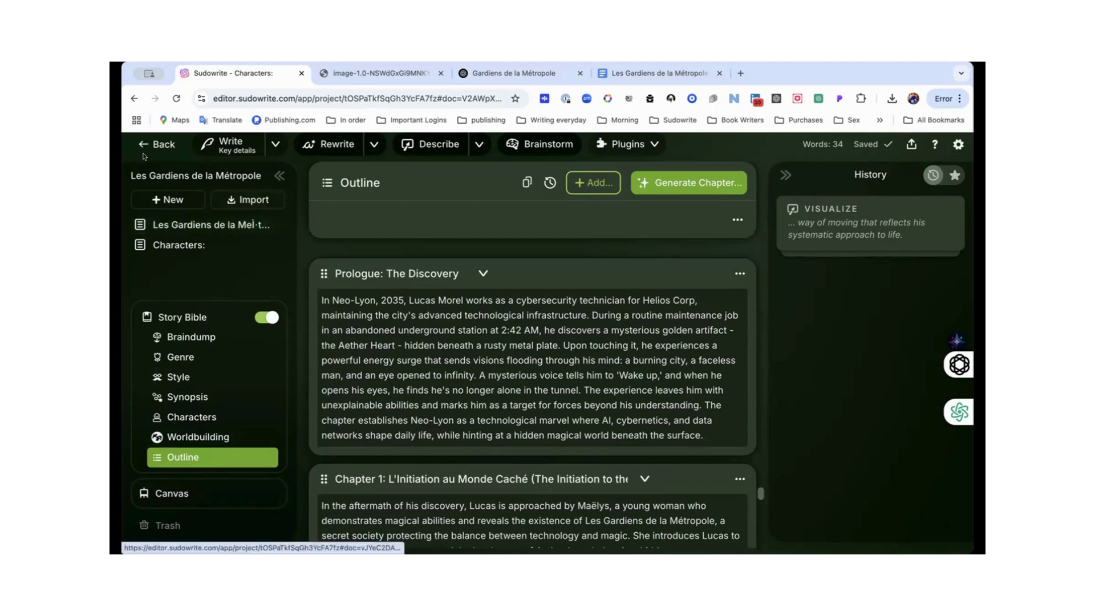
pyautogui.click(179, 223)
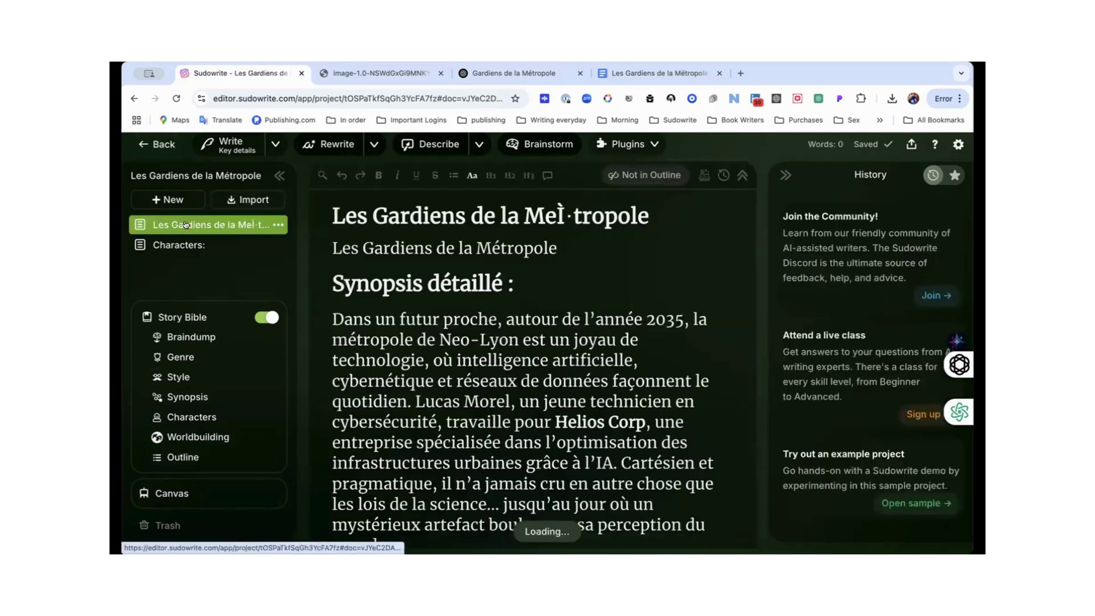
pyautogui.scroll(-20, 464, 282)
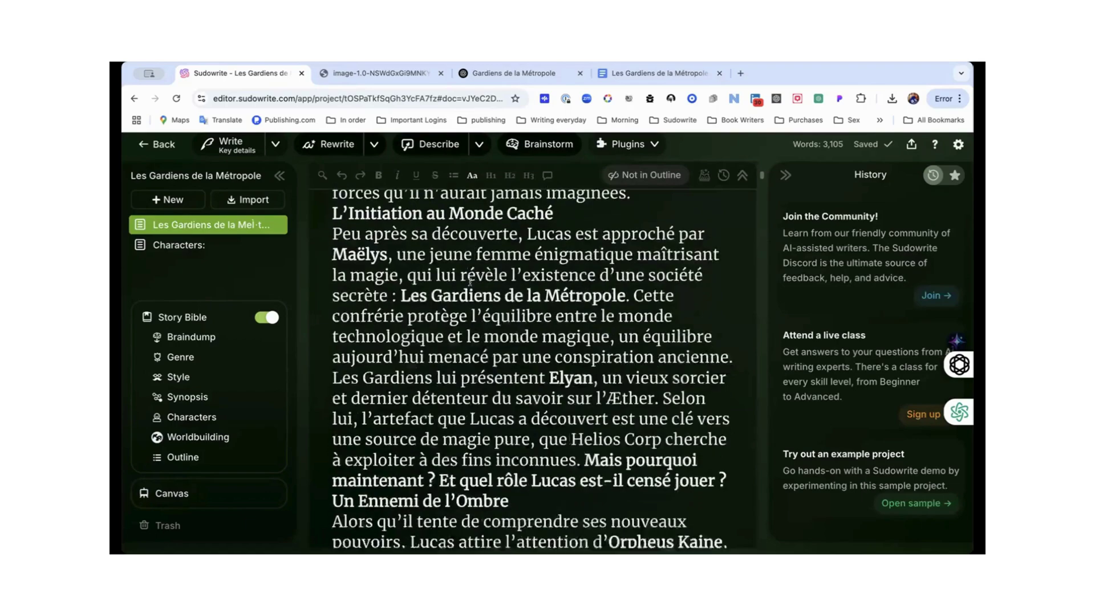
# - Return to the Story Bible synopsis and share the imported Les Gardiens de la Métropole document by link
pyautogui.click(188, 396)
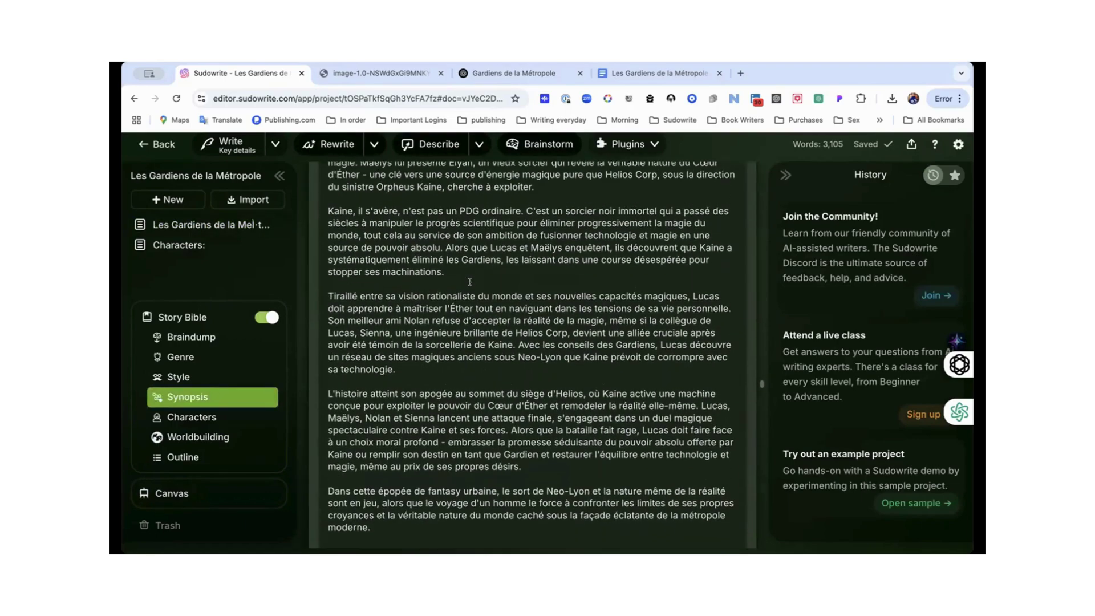
pyautogui.click(911, 144)
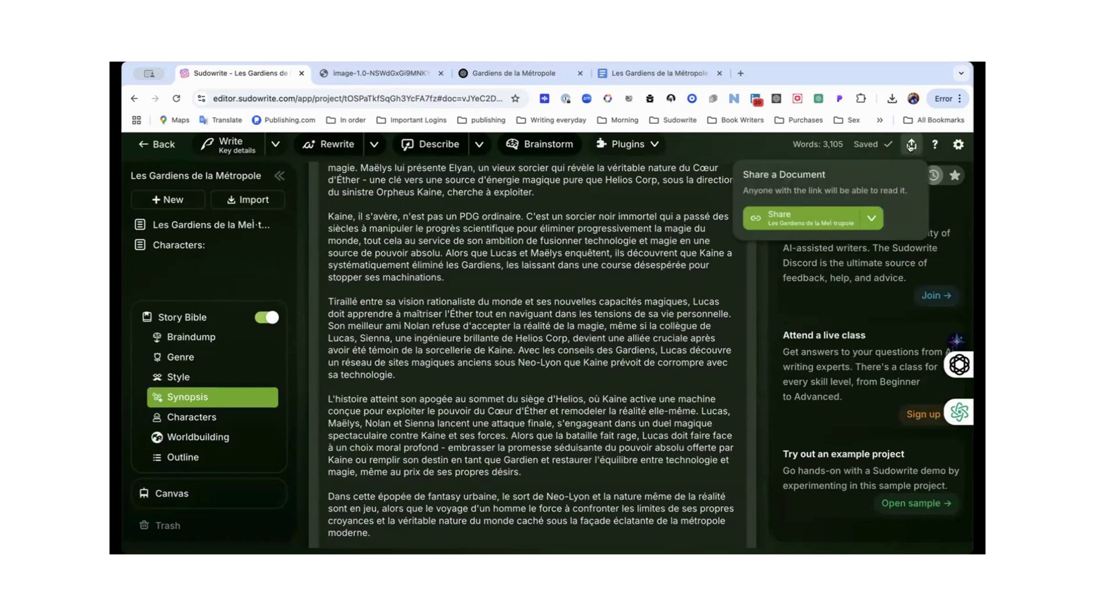
pyautogui.click(789, 222)
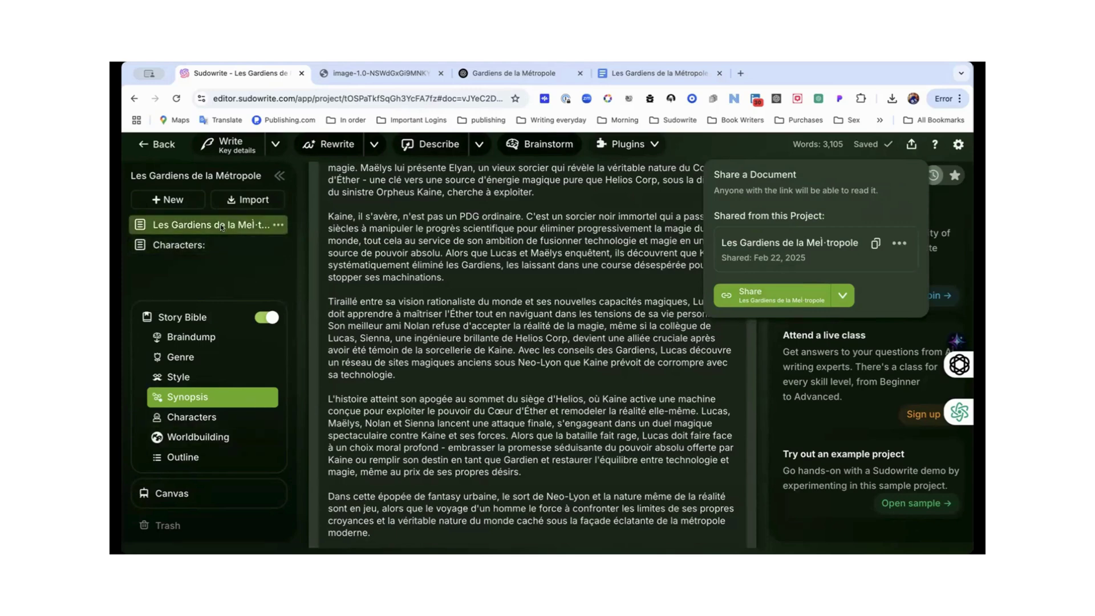
# - Read through the imported French Les Gardiens de la Métropole document down to the Story Bible's Braindump, Genre and Style sections
pyautogui.click(194, 233)
pyautogui.scroll(-15, 403, 304)
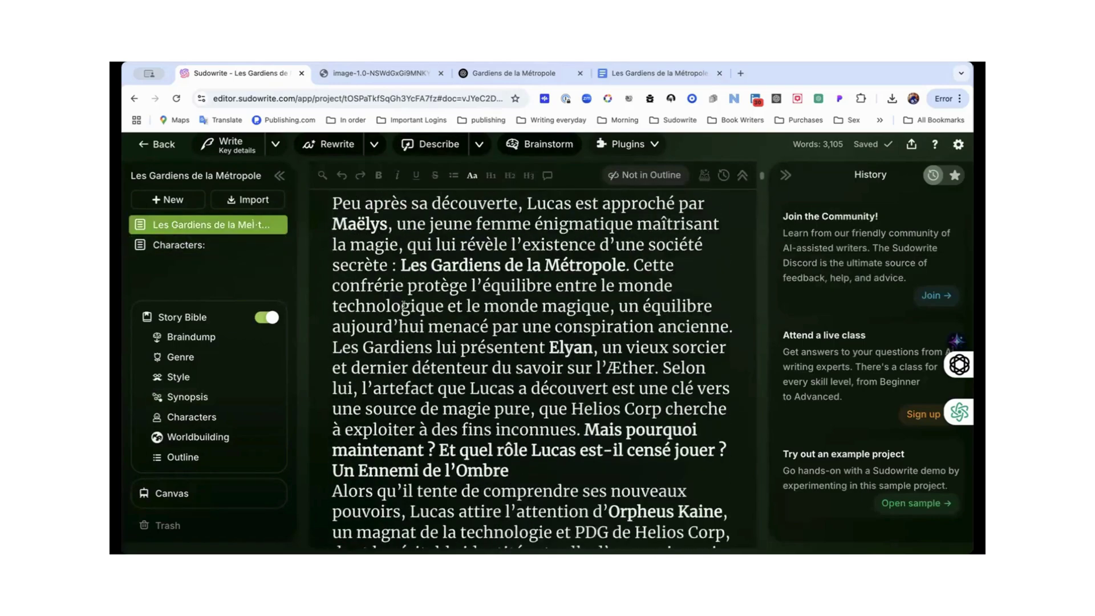
pyautogui.scroll(-20, 404, 304)
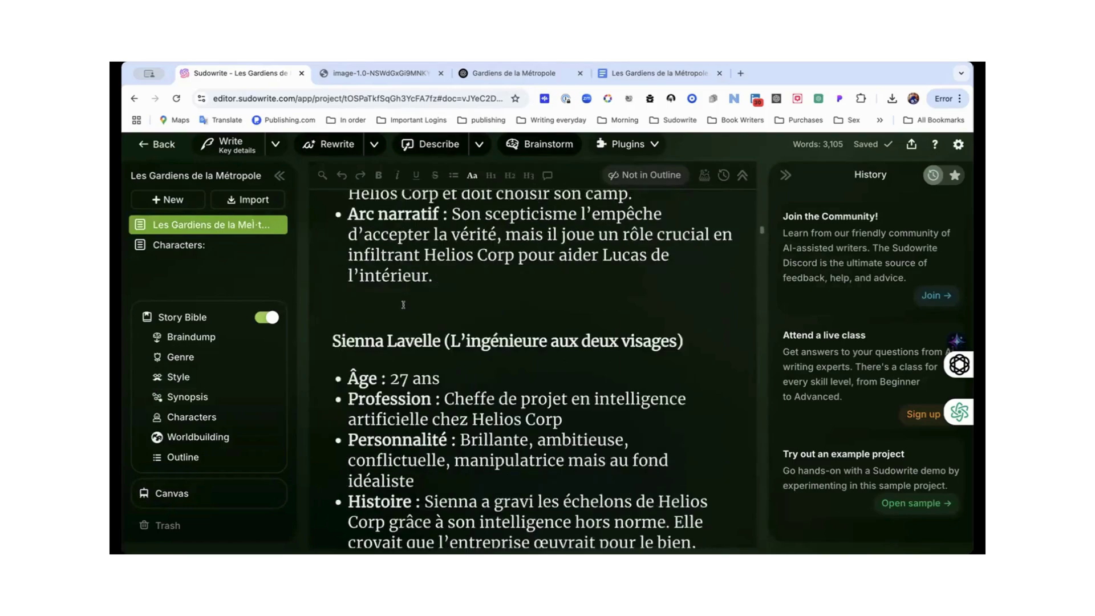
pyautogui.scroll(-20, 403, 304)
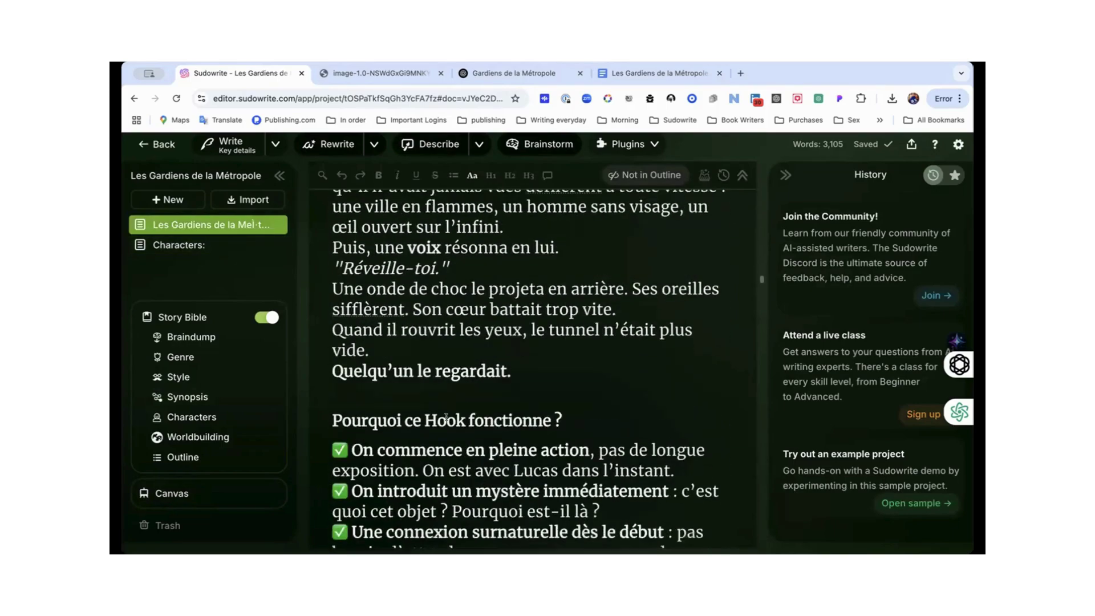
pyautogui.scroll(-15, 446, 419)
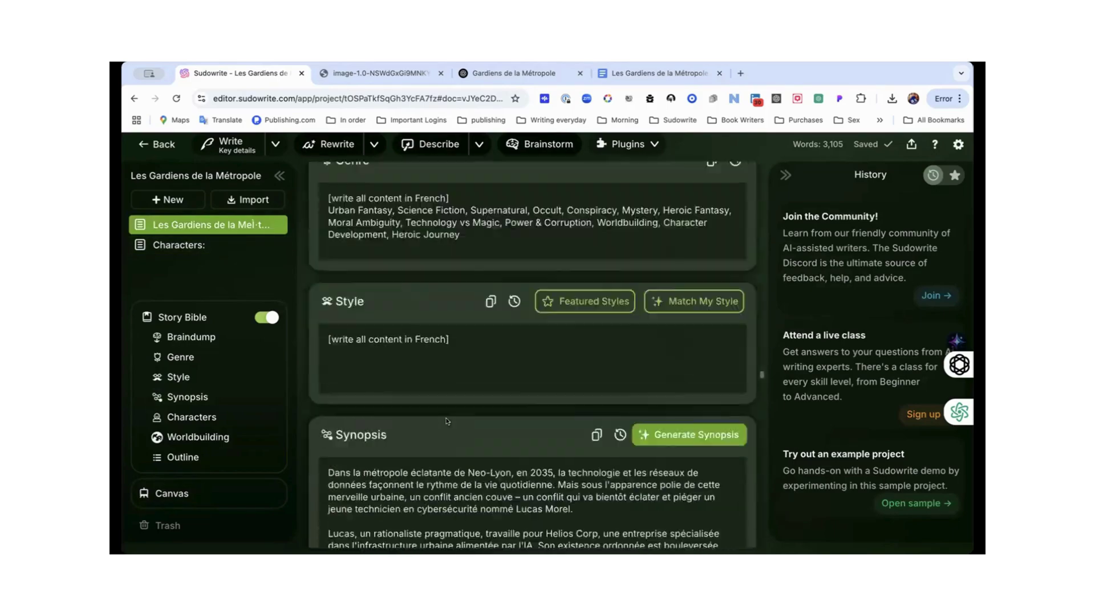
pyautogui.scroll(-5, 448, 421)
pyautogui.scroll(12, 399, 274)
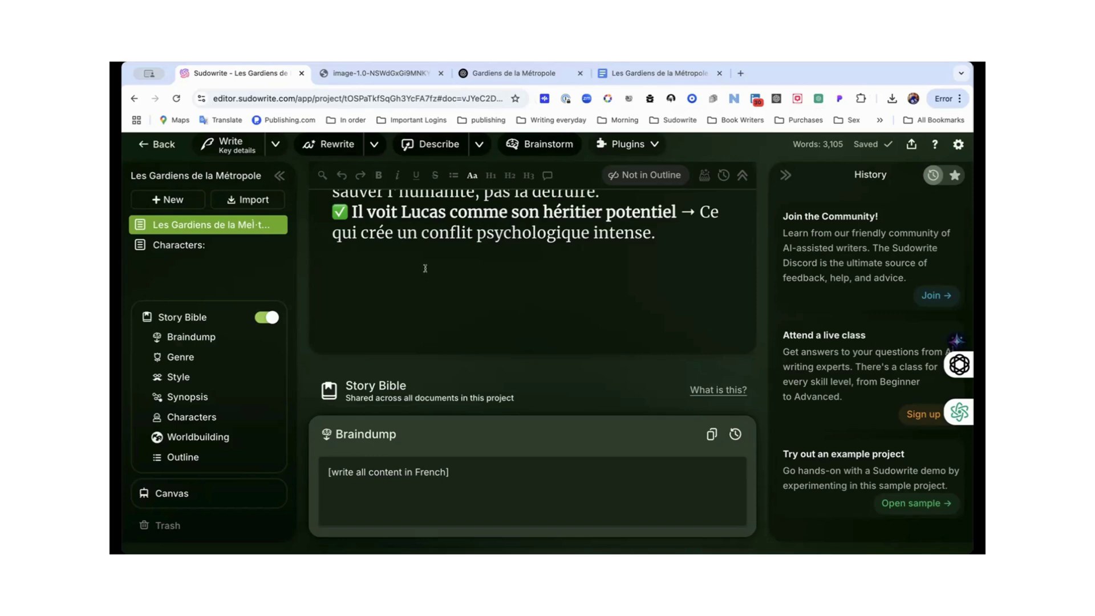
# - Check the language of the Outline's Prologue, Chapter 1 and Chapter 2 summaries
pyautogui.click(205, 454)
pyautogui.scroll(-2, 494, 366)
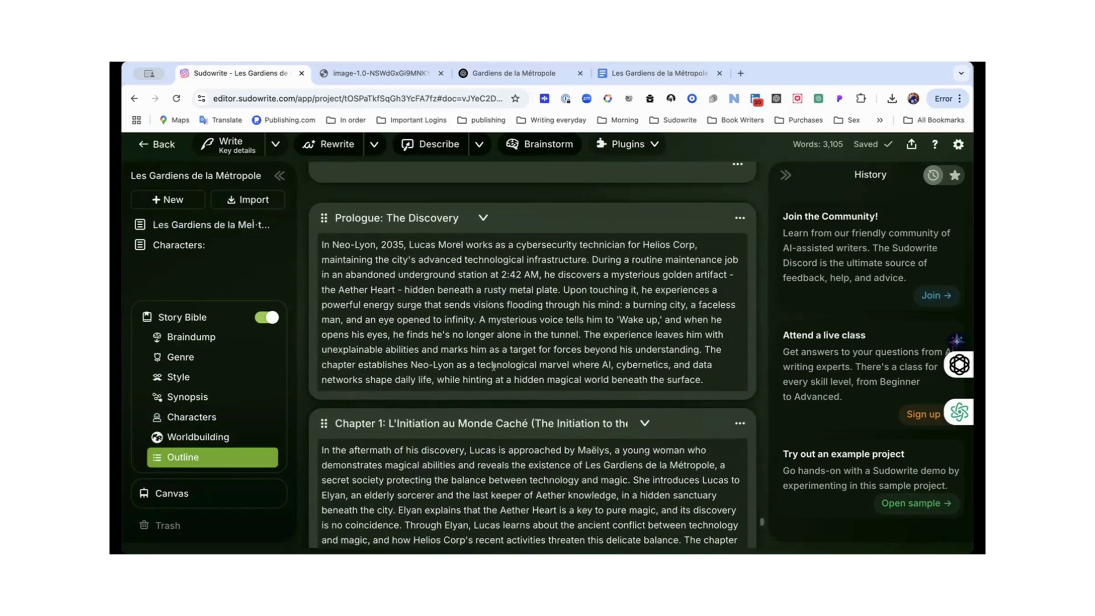
pyautogui.scroll(-5, 493, 367)
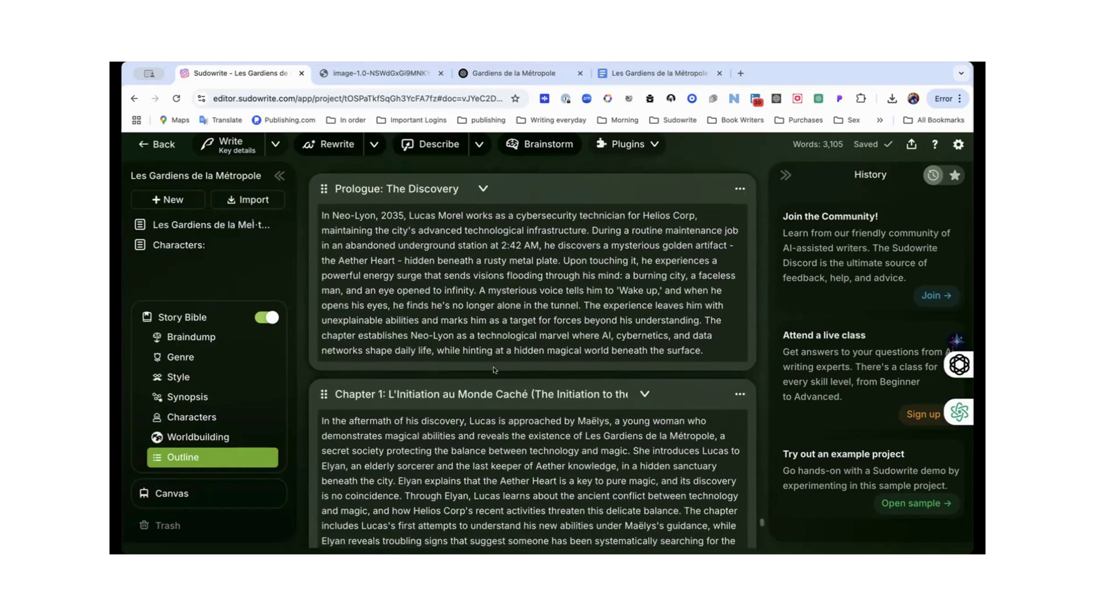
pyautogui.scroll(-4, 493, 366)
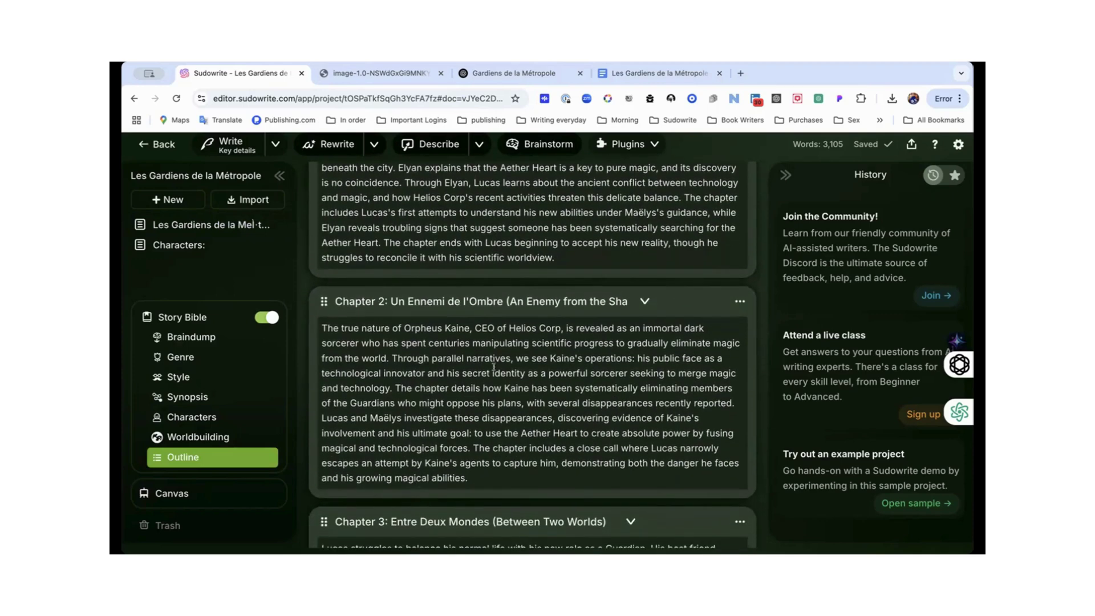
pyautogui.scroll(10, 494, 366)
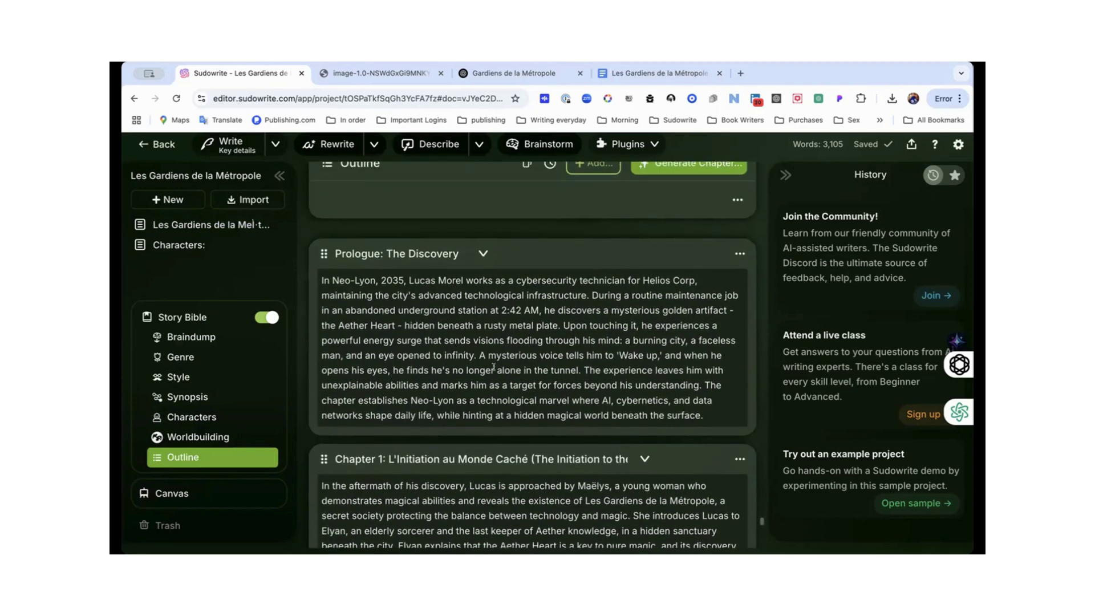
pyautogui.click(739, 254)
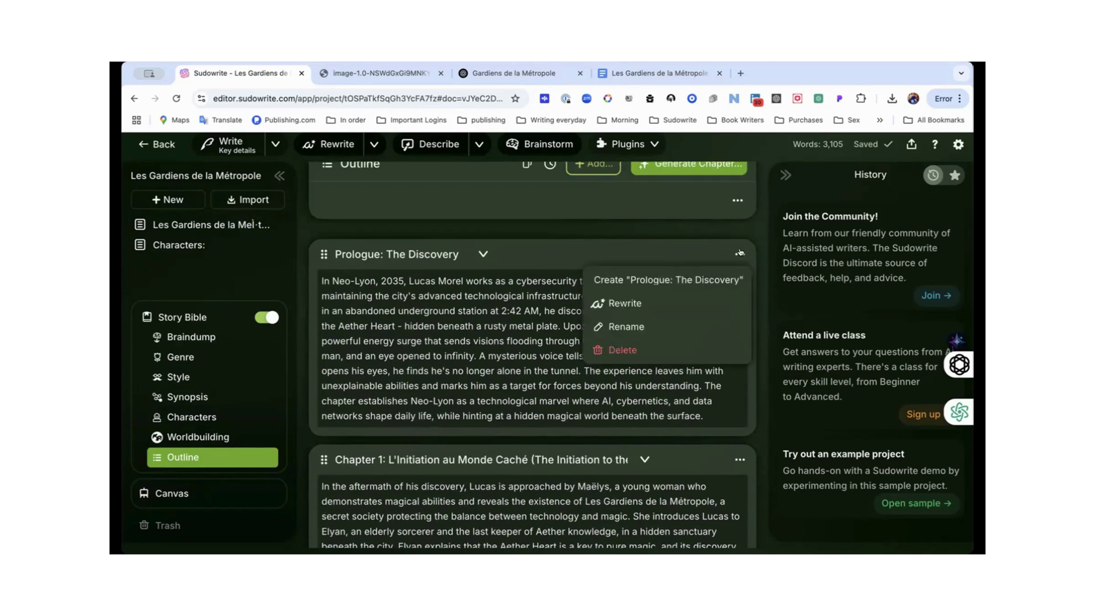
pyautogui.click(615, 303)
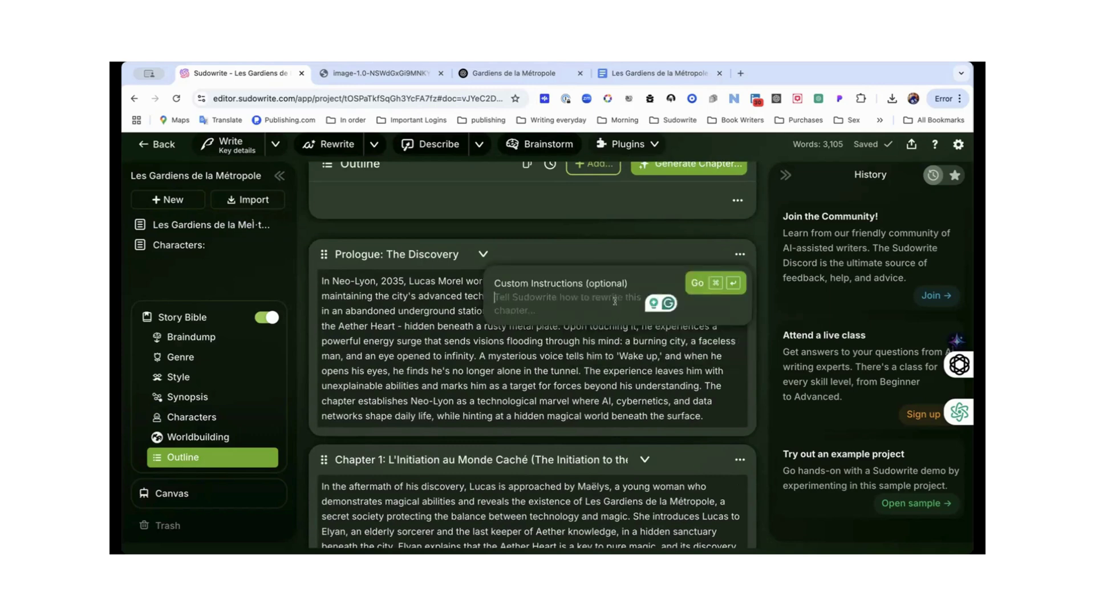
pyautogui.press('super+v')
pyautogui.press('super+z')
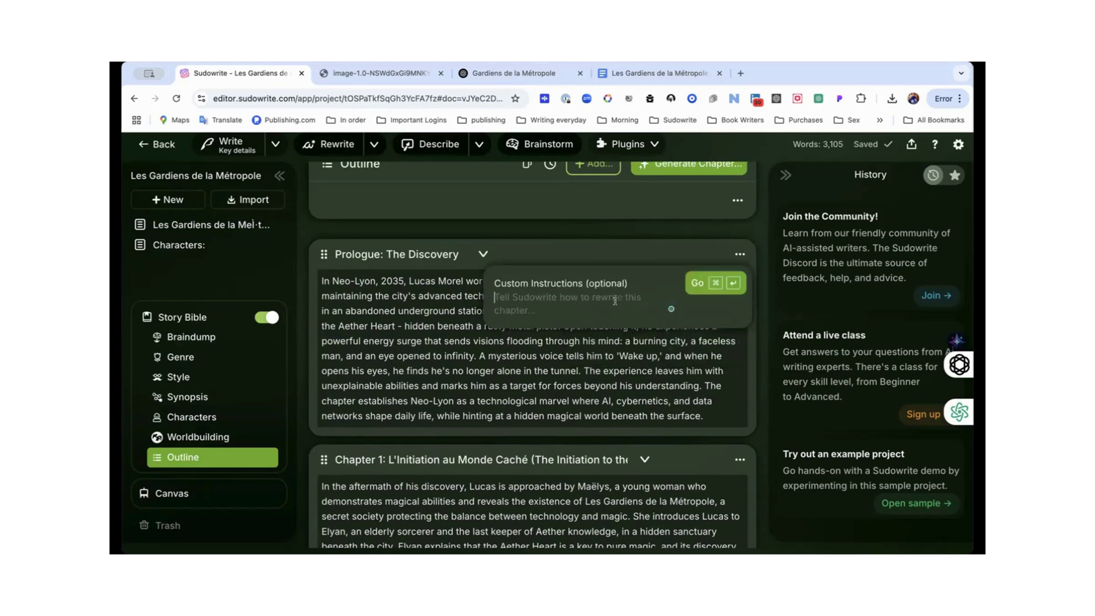
# - Copy the instruction "[write all content in French]" from the Story Bible's Braindump
pyautogui.click(197, 336)
pyautogui.click(197, 336)
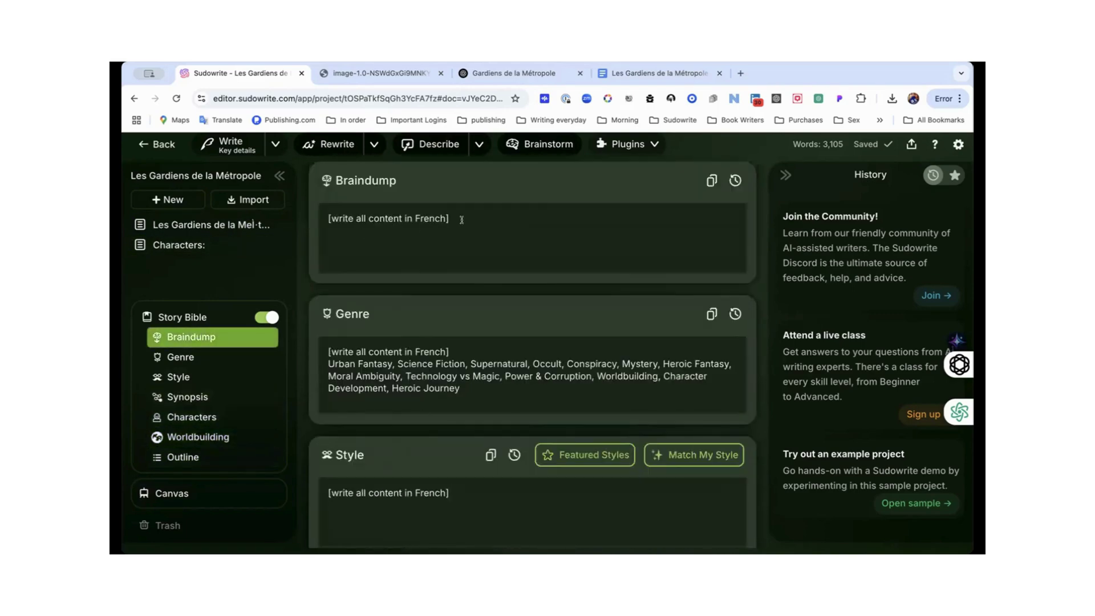
pyautogui.moveTo(459, 221); pyautogui.dragTo(324, 226)
pyautogui.click(324, 227)
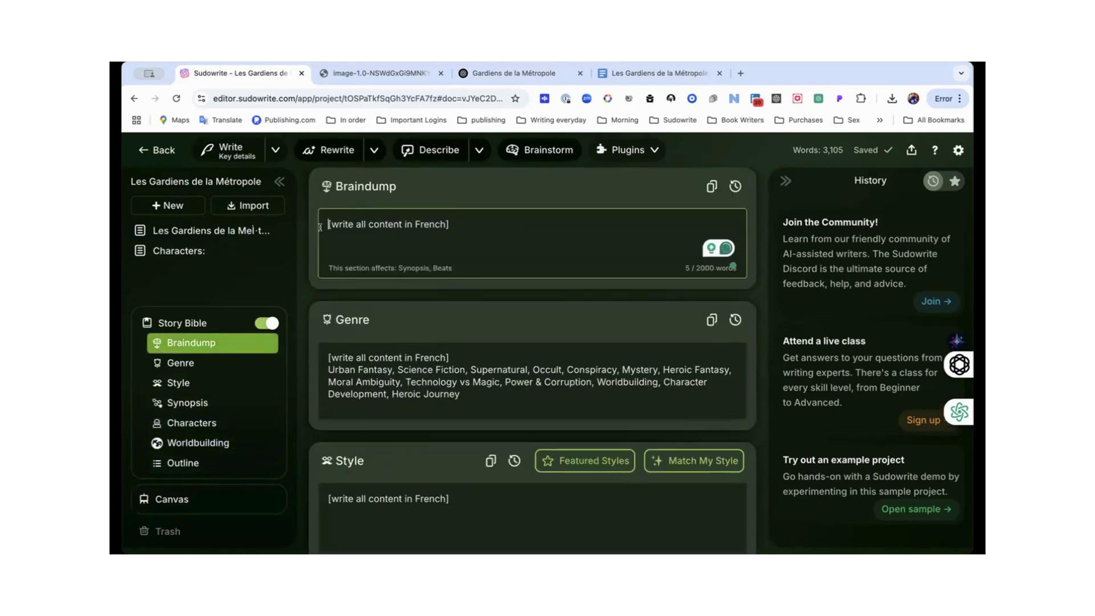
pyautogui.tripleClick(427, 228)
pyautogui.press('super+c')
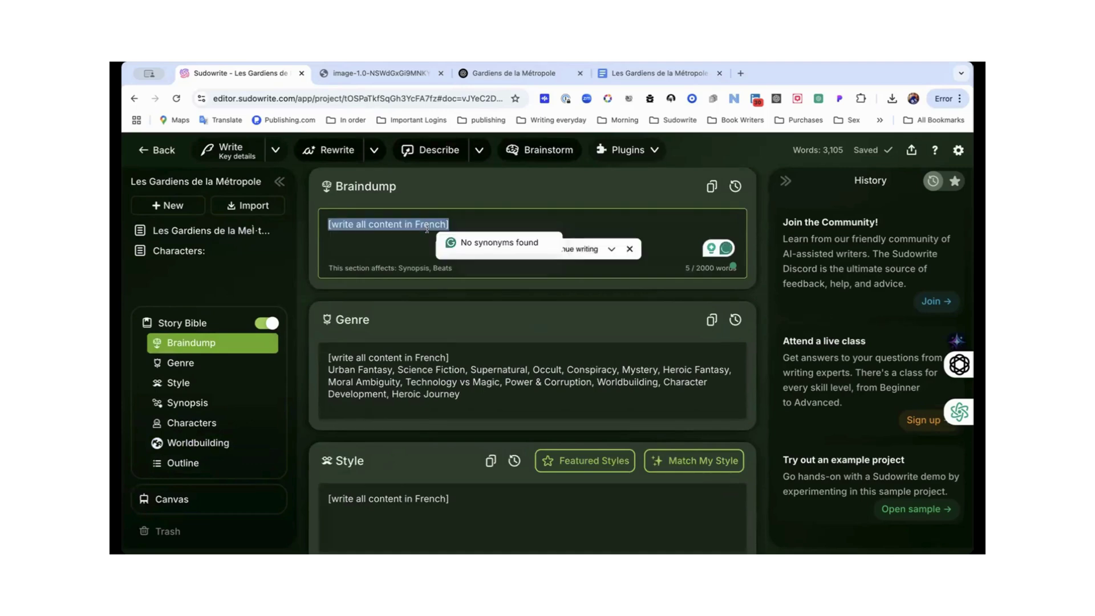
# - Rewrite the Outline's "Prologue: The Discovery" with the custom instruction "[write all content in French Canadian]"
pyautogui.click(188, 463)
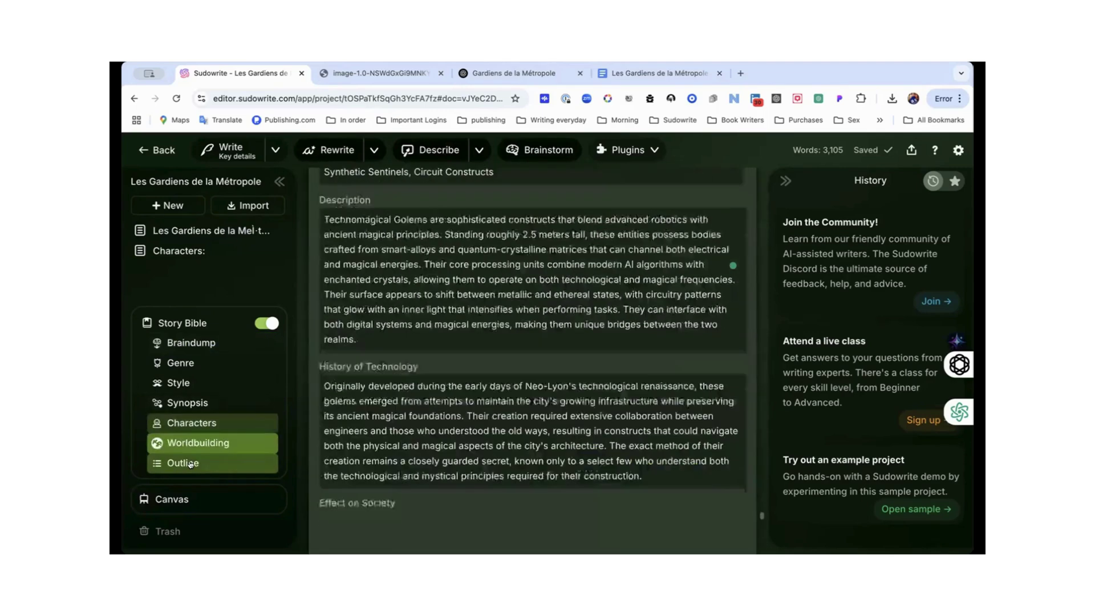
pyautogui.click(739, 280)
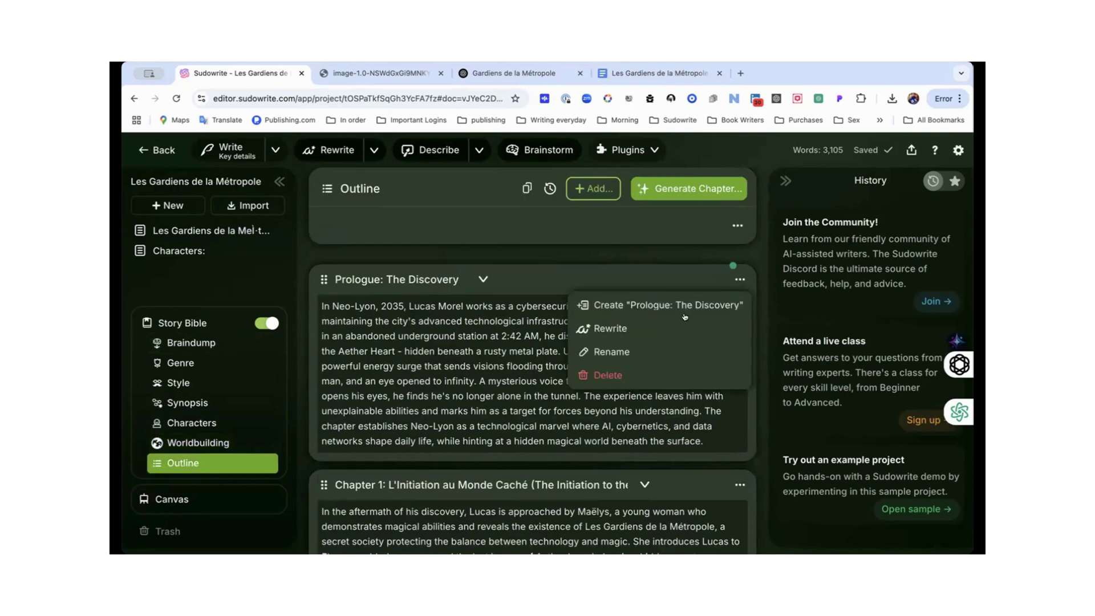
pyautogui.click(611, 327)
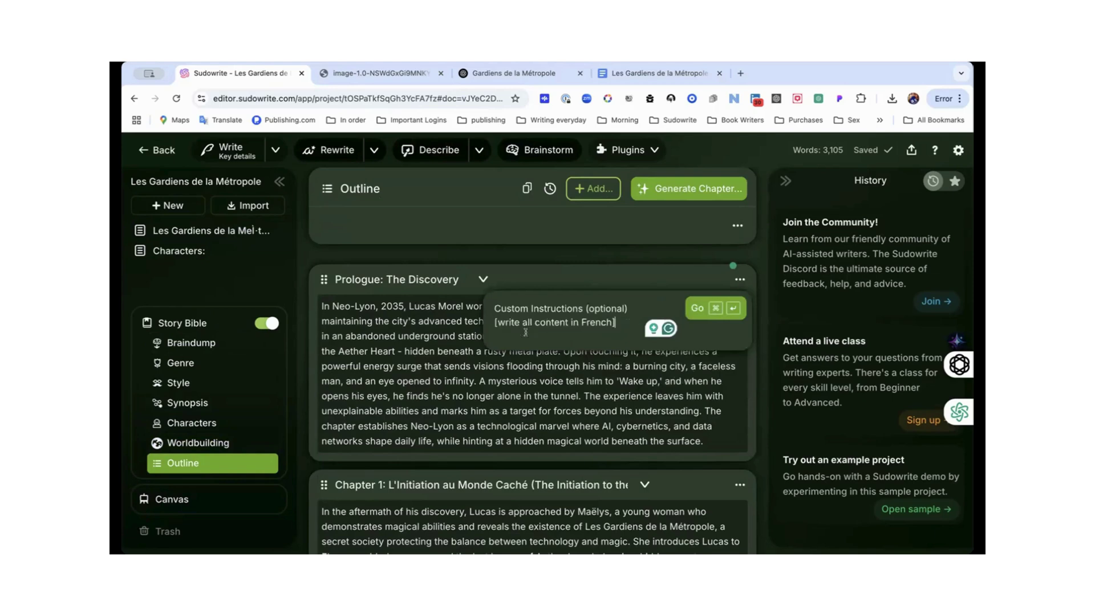
pyautogui.press('super+v')
pyautogui.click(612, 323)
pyautogui.write('Canadian')
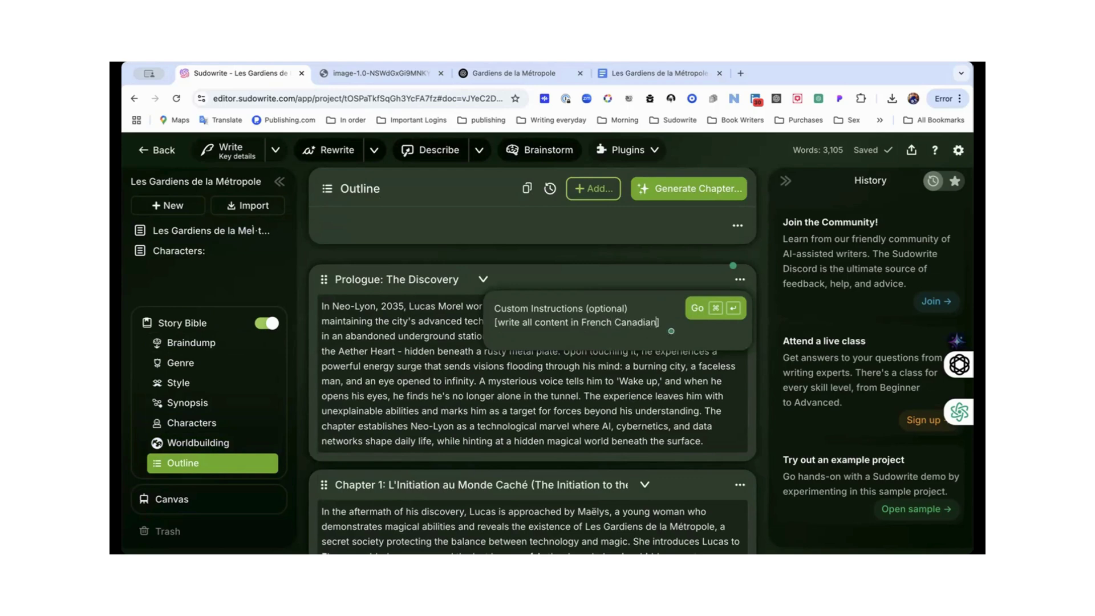
pyautogui.click(694, 308)
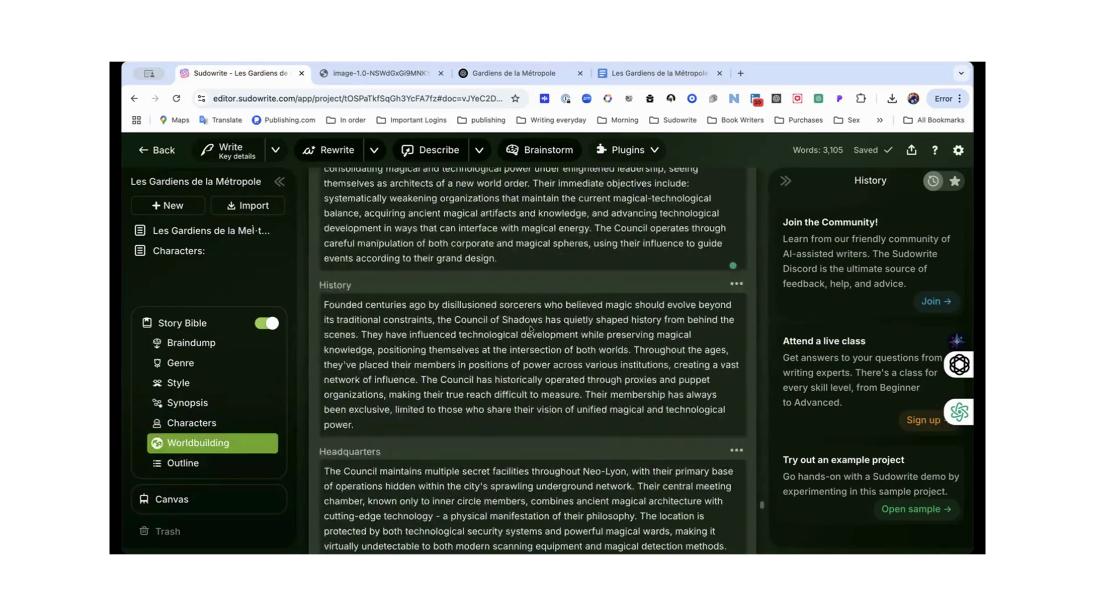
# - Add a second line reading "[write all content in French Canadian]" to the Braindump
pyautogui.scroll(4, 470, 314)
pyautogui.click(231, 343)
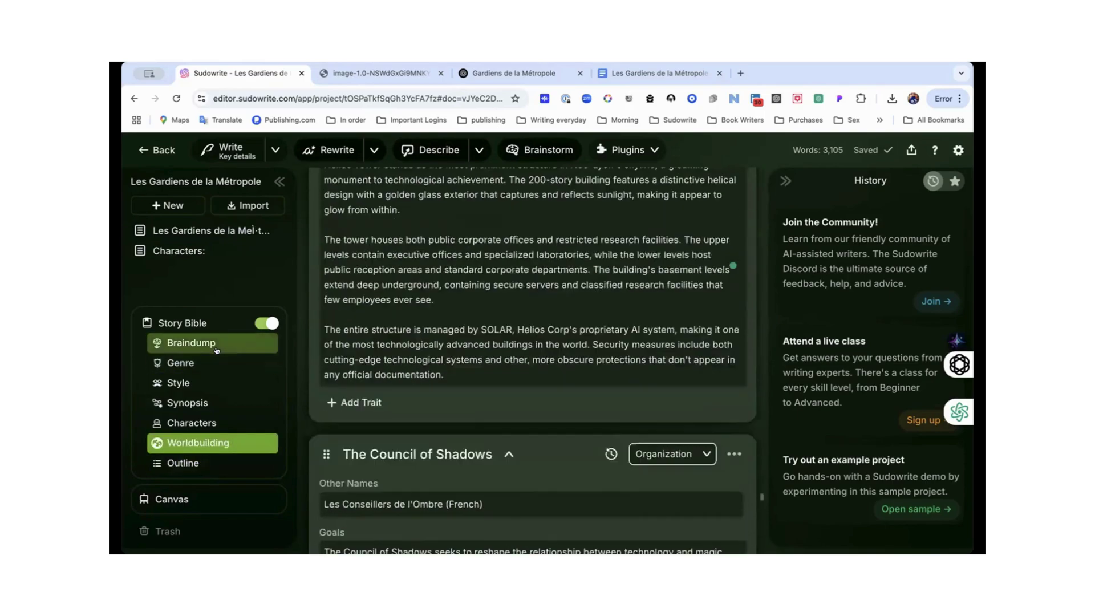
pyautogui.click(489, 220)
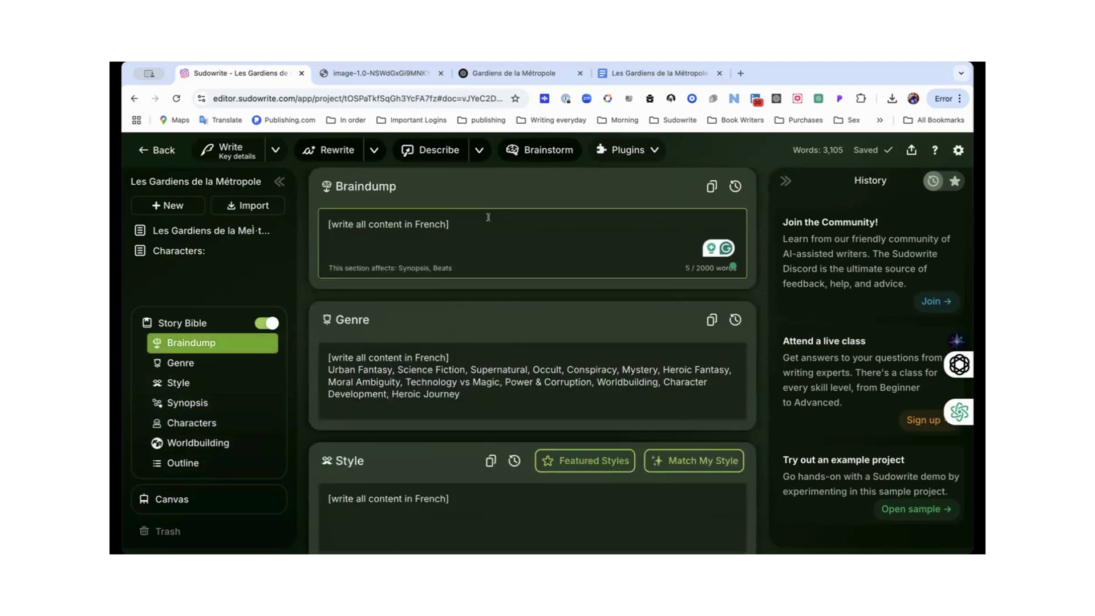
pyautogui.press('Return')
pyautogui.press('super+v')
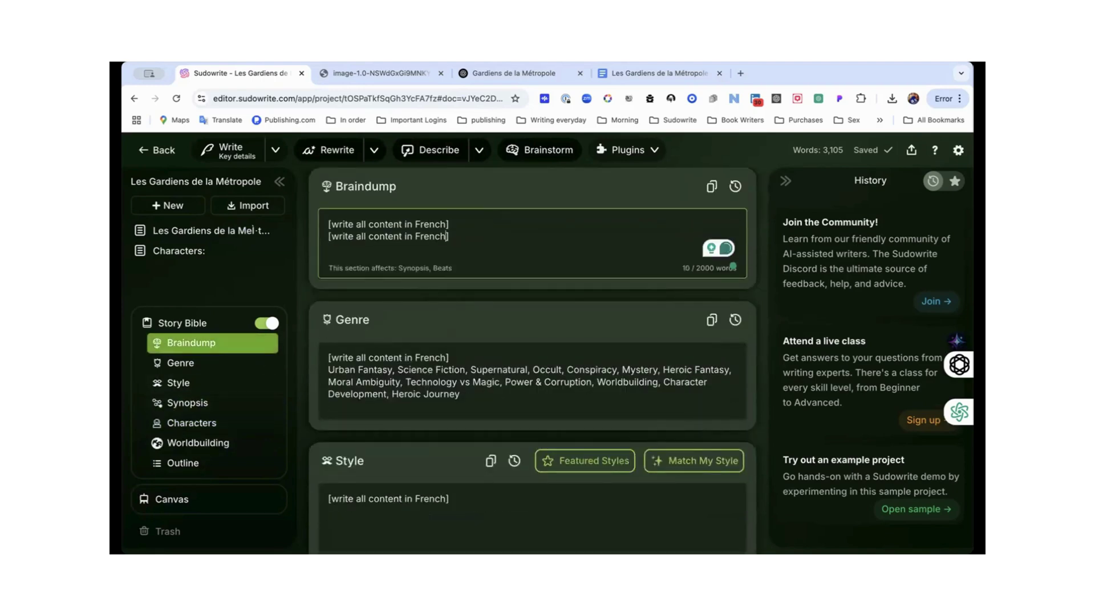
pyautogui.press('Left')
pyautogui.write('Canadian')
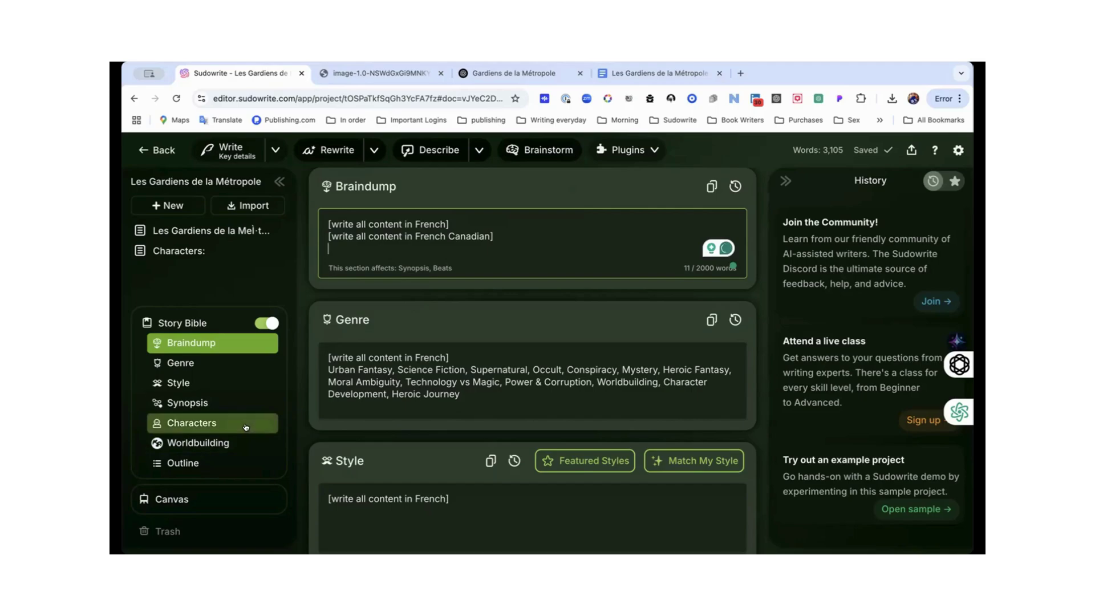
# - Check the rewritten Prologue text in the Outline
pyautogui.click(197, 462)
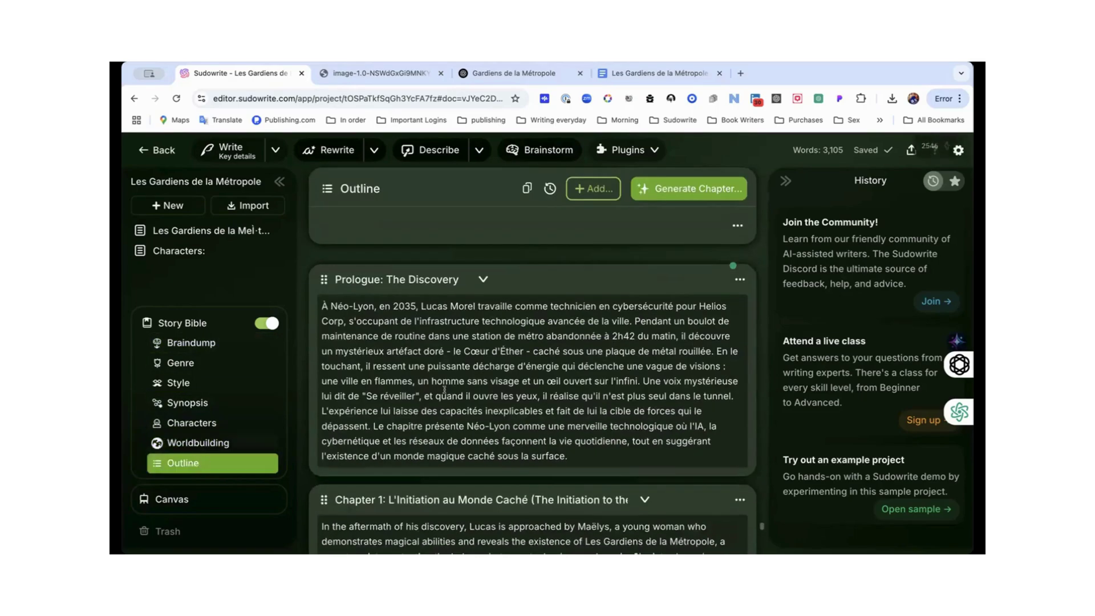
pyautogui.scroll(-2, 482, 383)
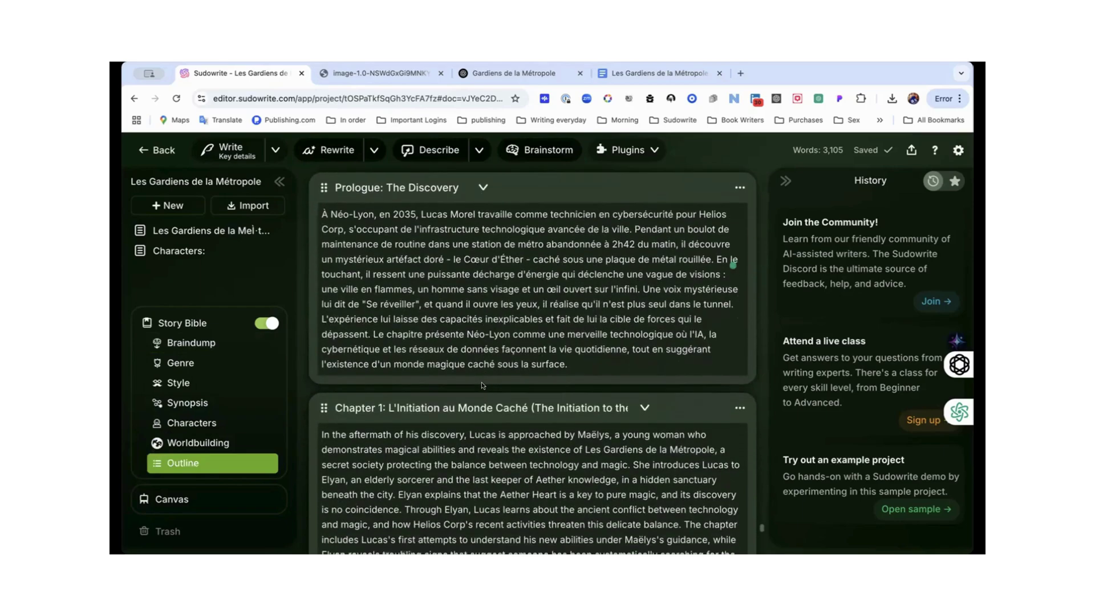
pyautogui.scroll(5, 482, 383)
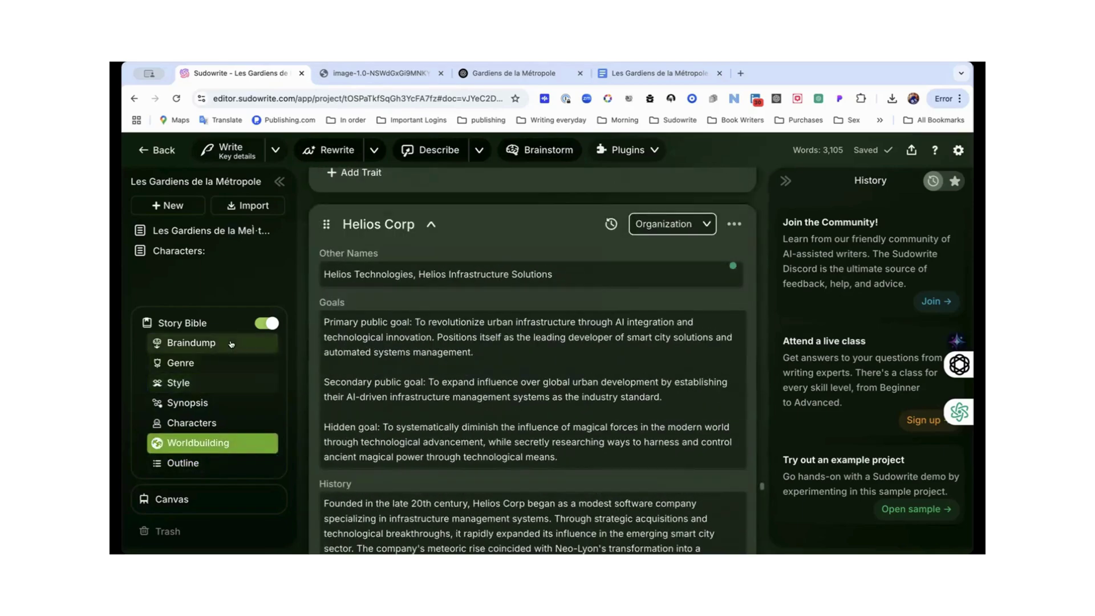
# - Copy the "[write all content in French Canadian]" line from the Braindump
pyautogui.click(191, 342)
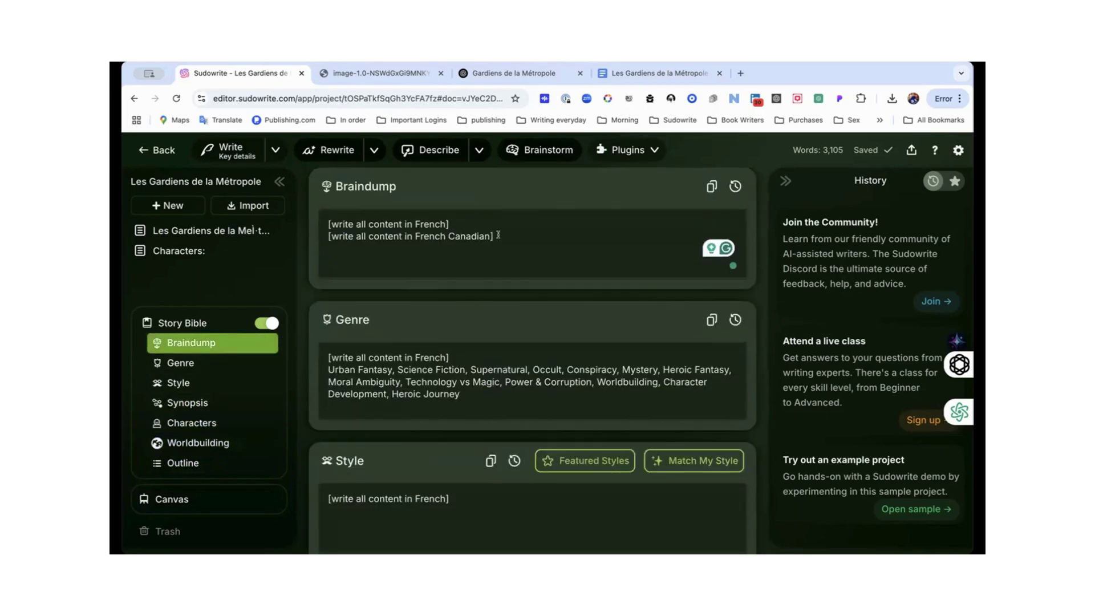
pyautogui.moveTo(495, 235); pyautogui.dragTo(322, 238)
pyautogui.press('super+c')
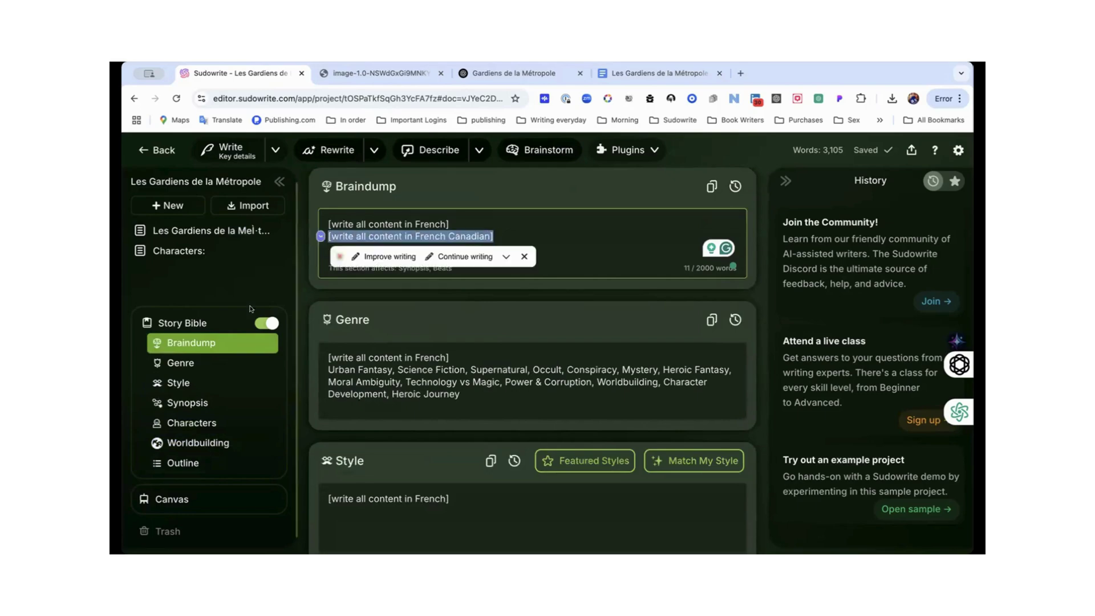
# - Return to the Outline and compare the language of the rewritten Prologue with that of Chapter 1
pyautogui.click(194, 443)
pyautogui.click(188, 463)
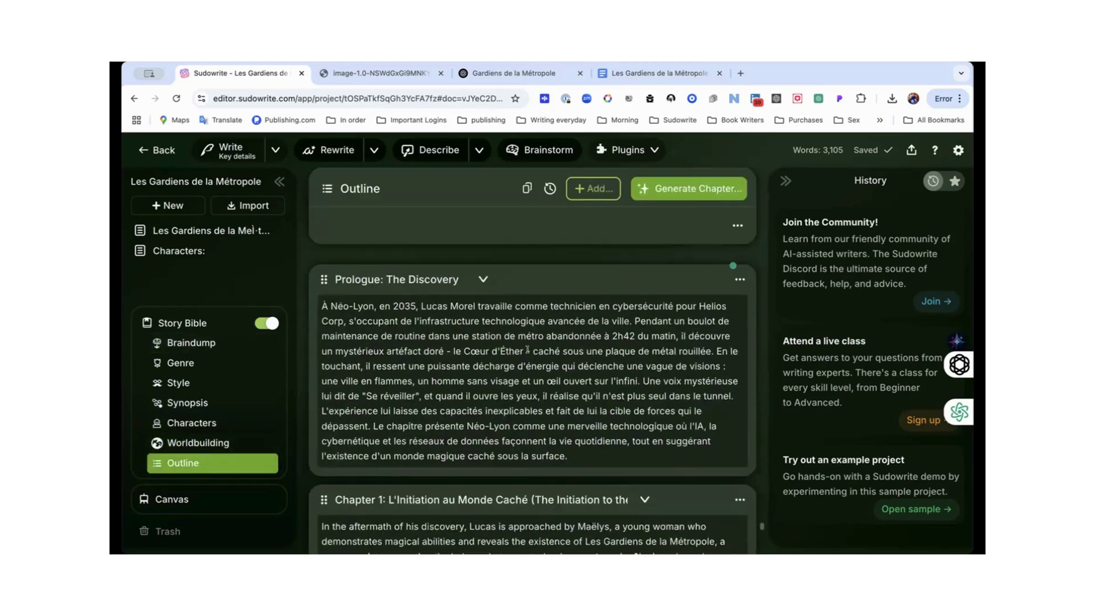
pyautogui.scroll(-3, 687, 422)
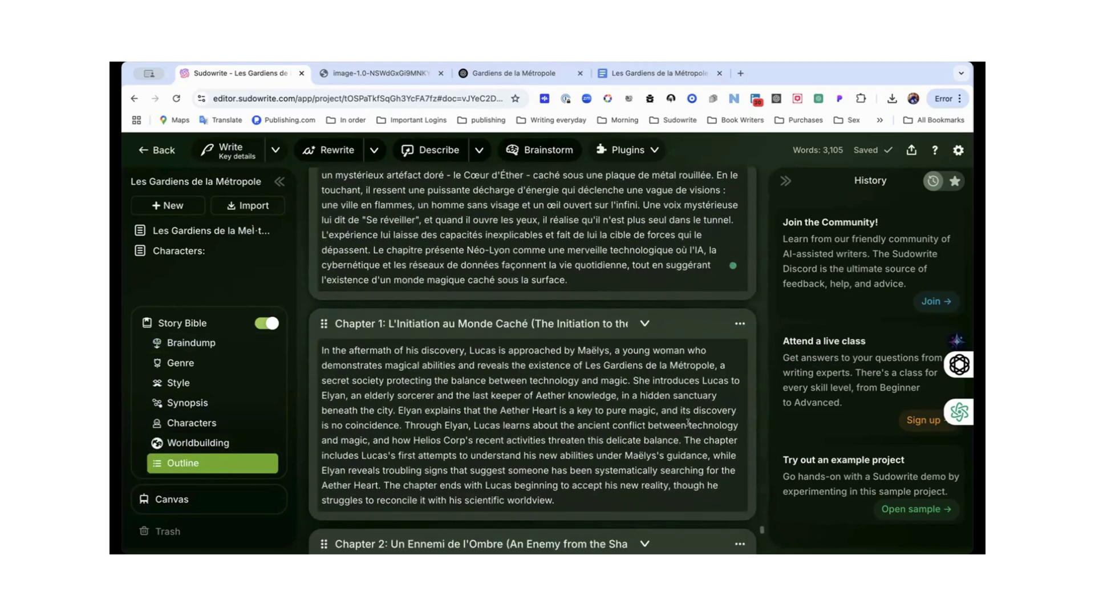
pyautogui.scroll(3, 688, 422)
pyautogui.scroll(-1, 688, 422)
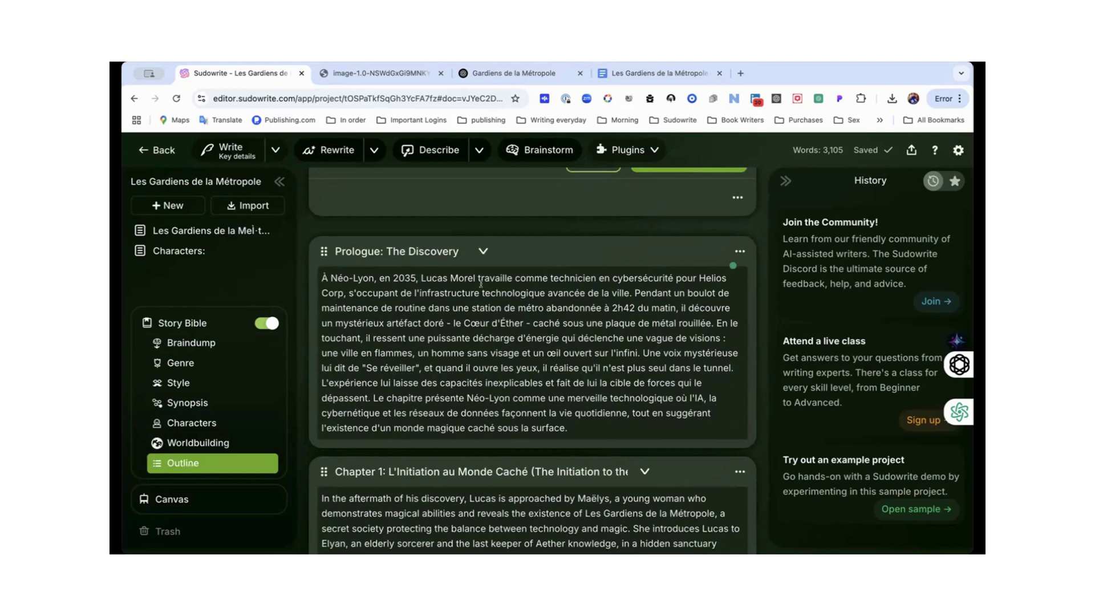
pyautogui.scroll(-2, 452, 330)
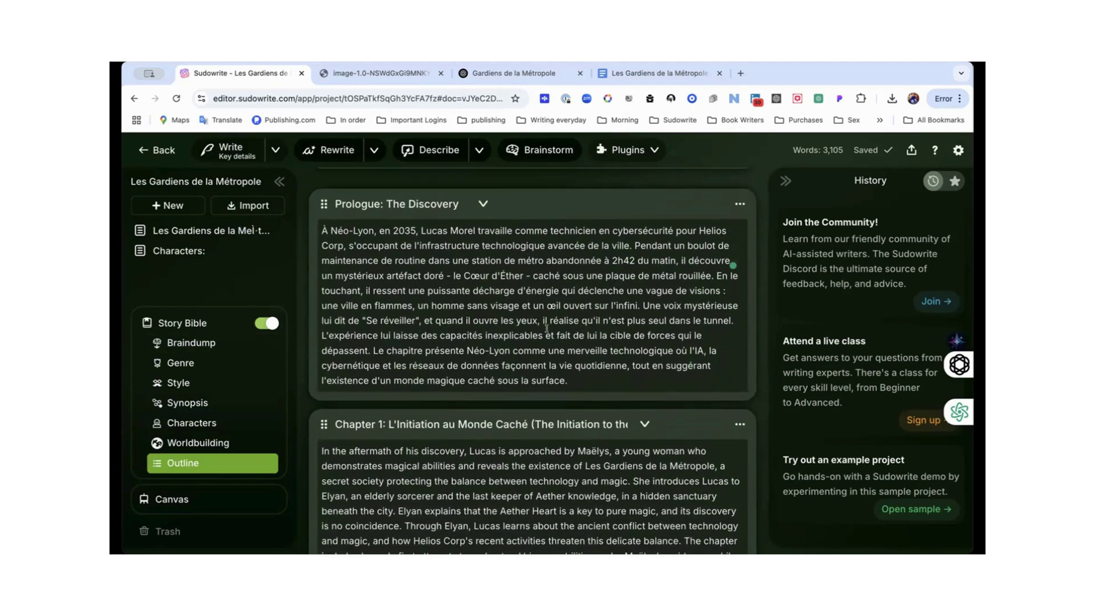
pyautogui.scroll(-3, 610, 346)
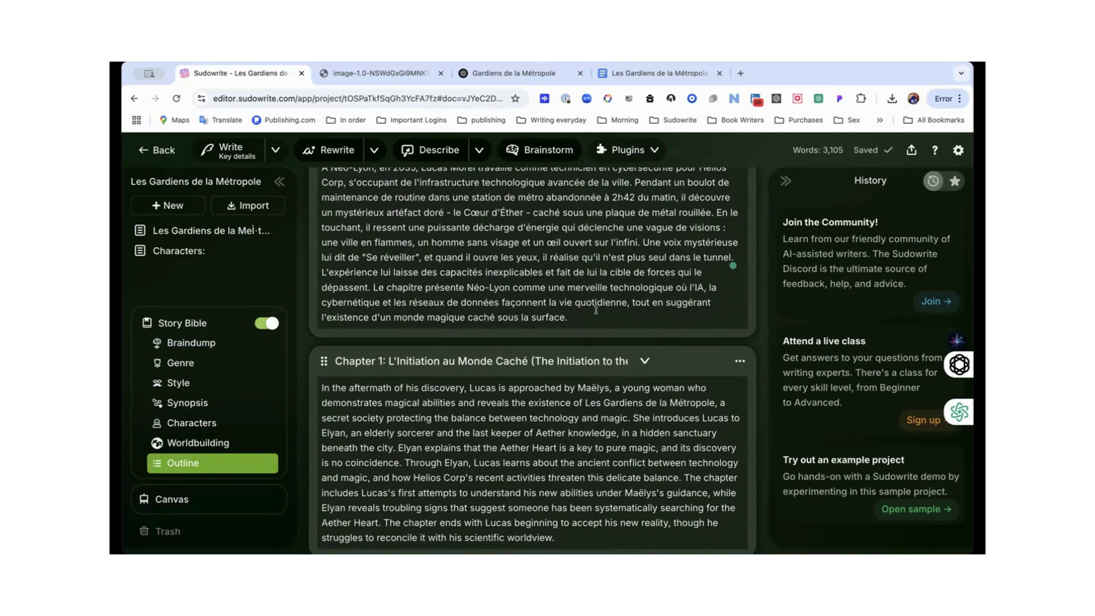
pyautogui.scroll(-1, 595, 310)
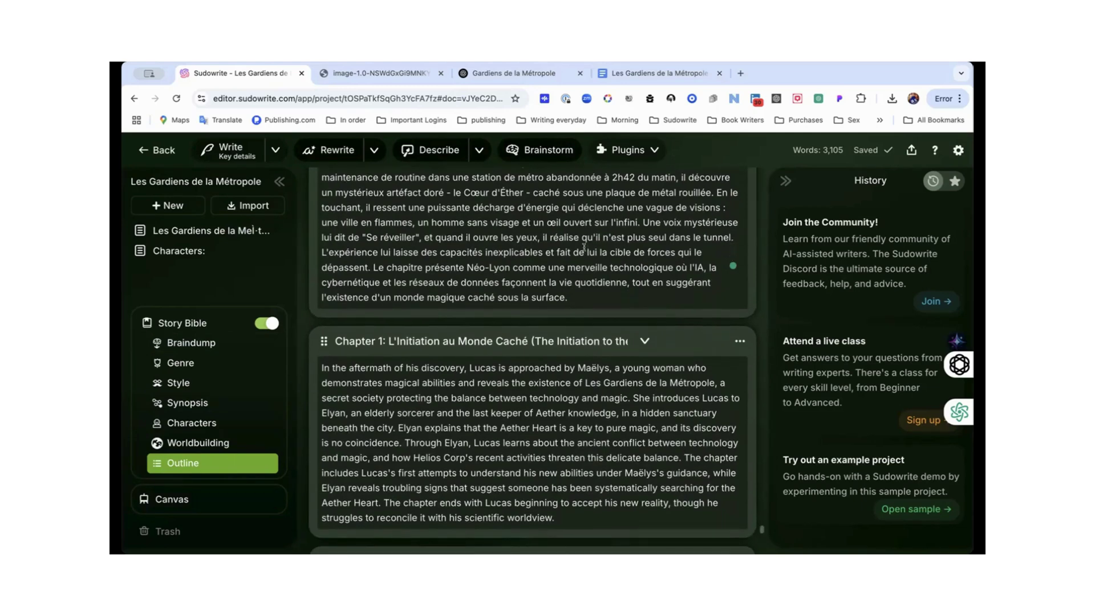
# - Rewrite the Chapter 1 outline summary with the custom instruction "[write all content in French Canadian]"
pyautogui.scroll(-2, 584, 247)
pyautogui.click(740, 306)
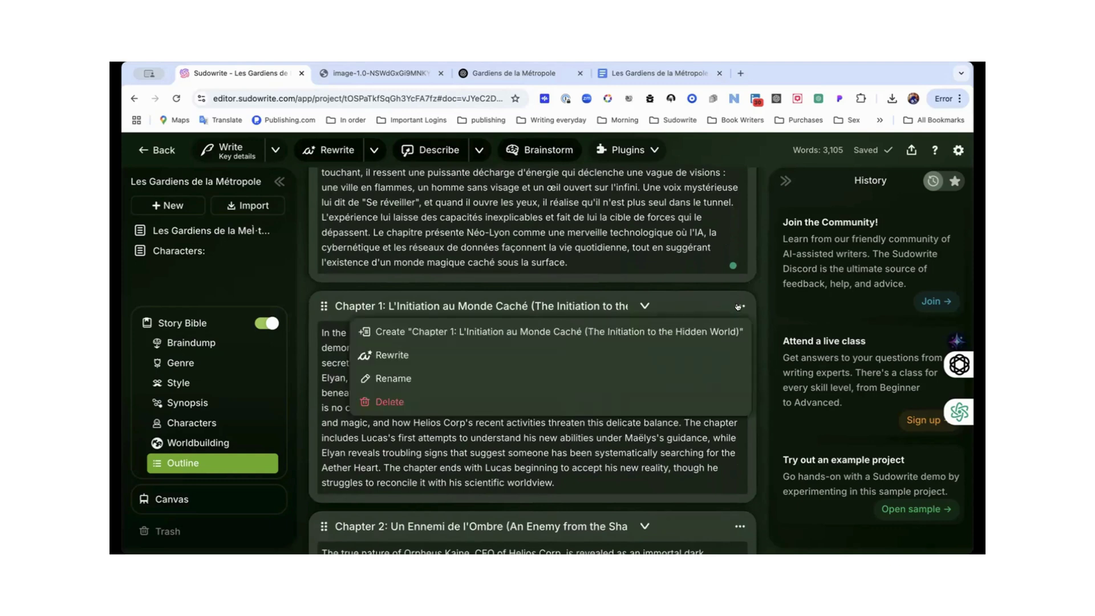
pyautogui.click(390, 356)
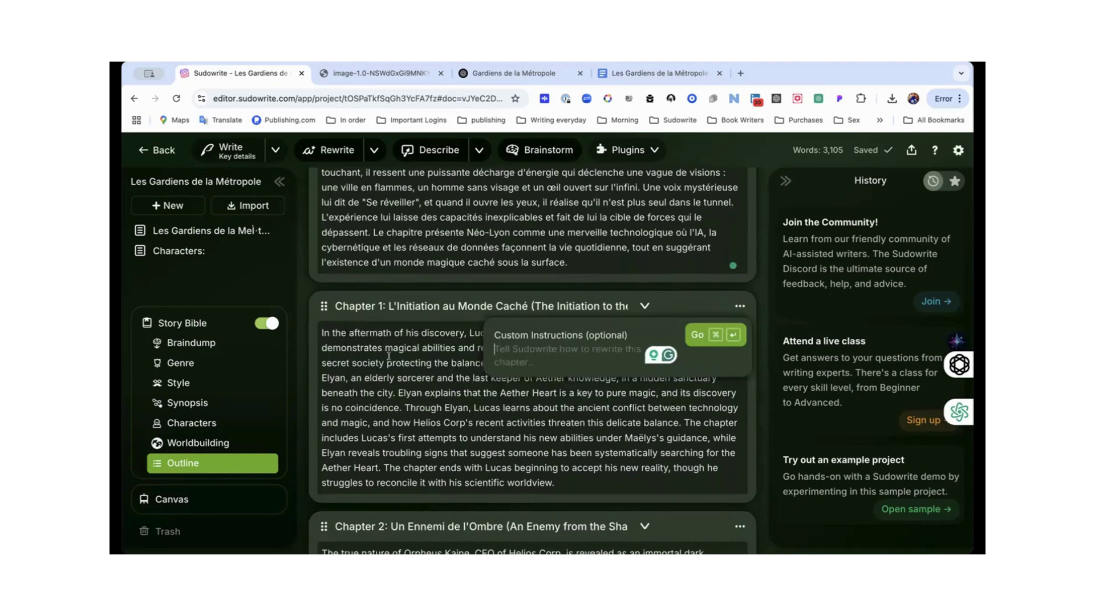
pyautogui.press('super+v')
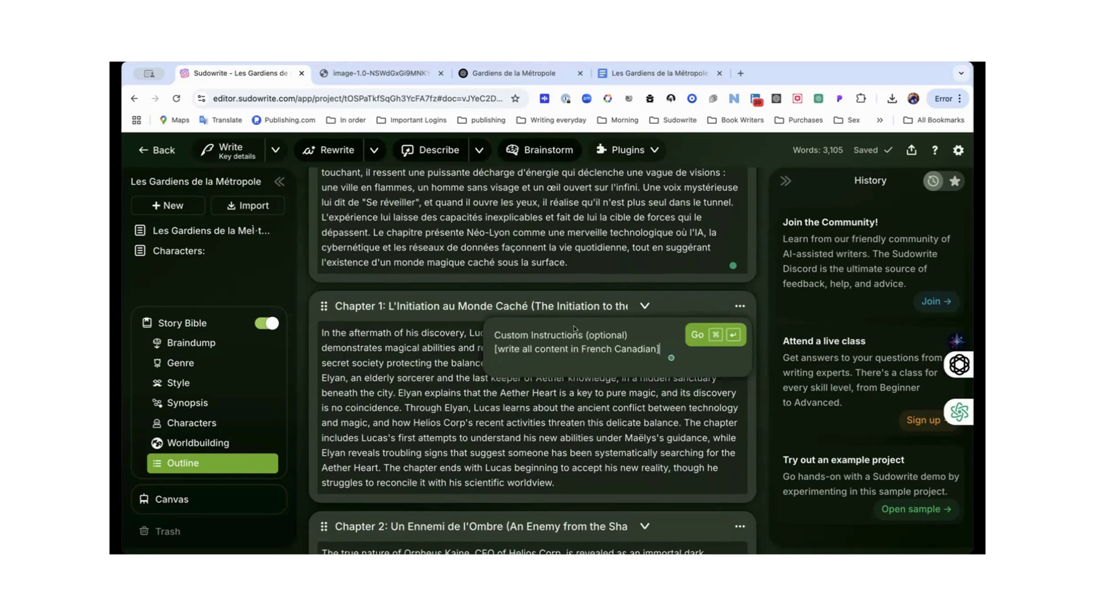
pyautogui.click(693, 332)
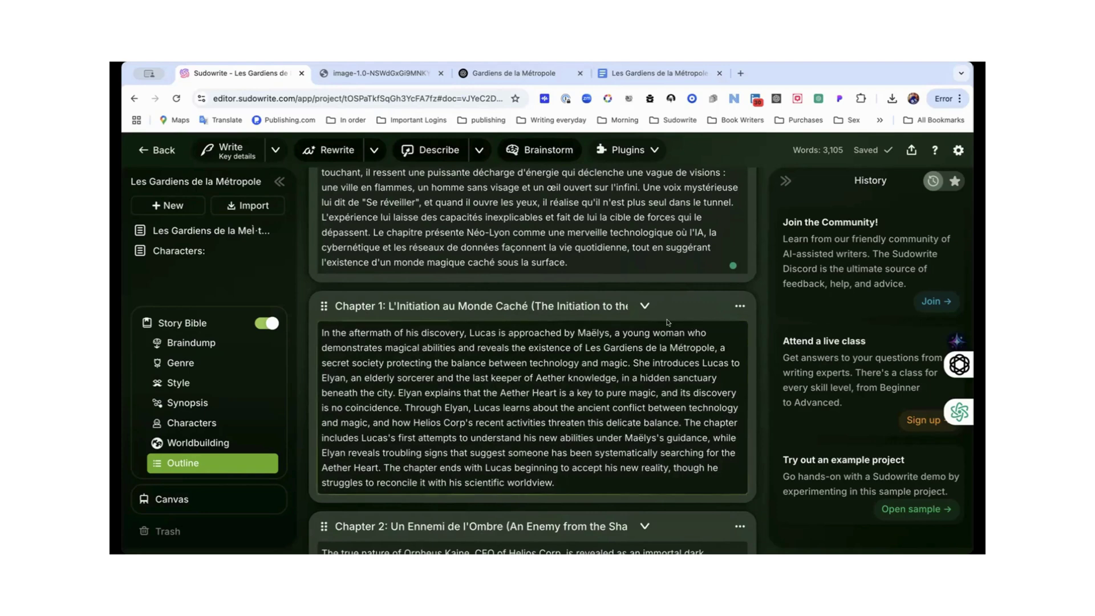
# - Create the "Prologue: The Discovery" document from the Outline and show its full summary in the Chapter Generator
pyautogui.scroll(5, 690, 322)
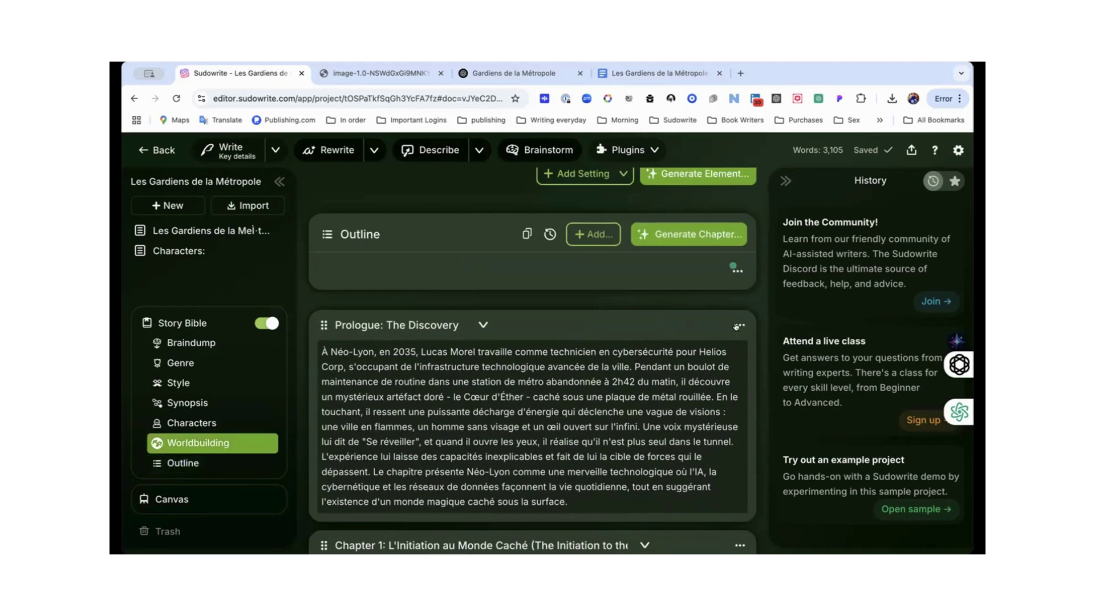
pyautogui.click(737, 325)
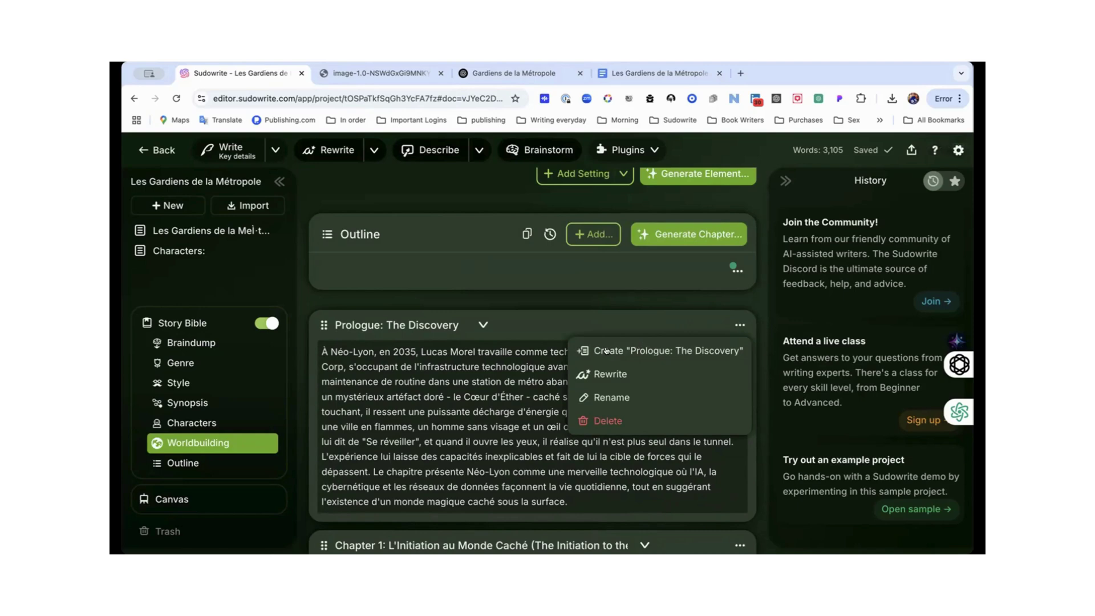
pyautogui.click(636, 350)
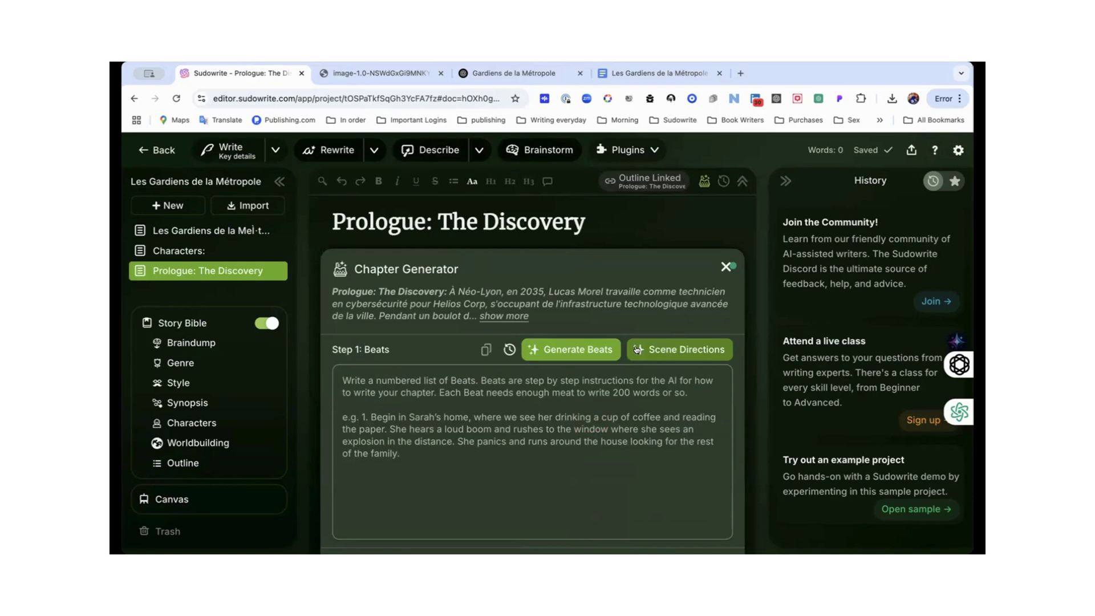
pyautogui.click(504, 316)
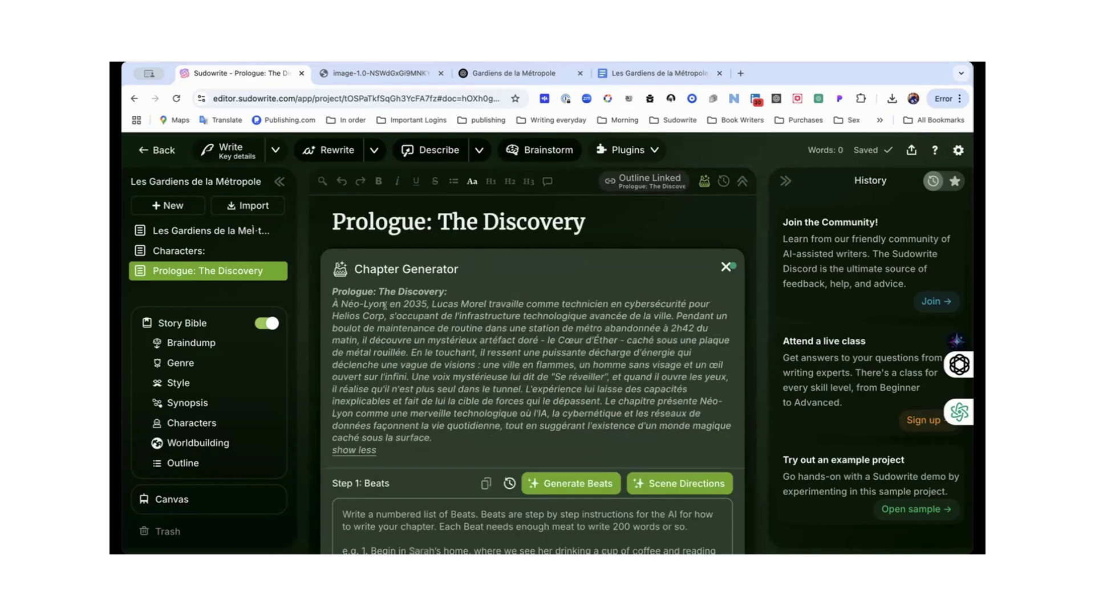
pyautogui.scroll(-3, 492, 361)
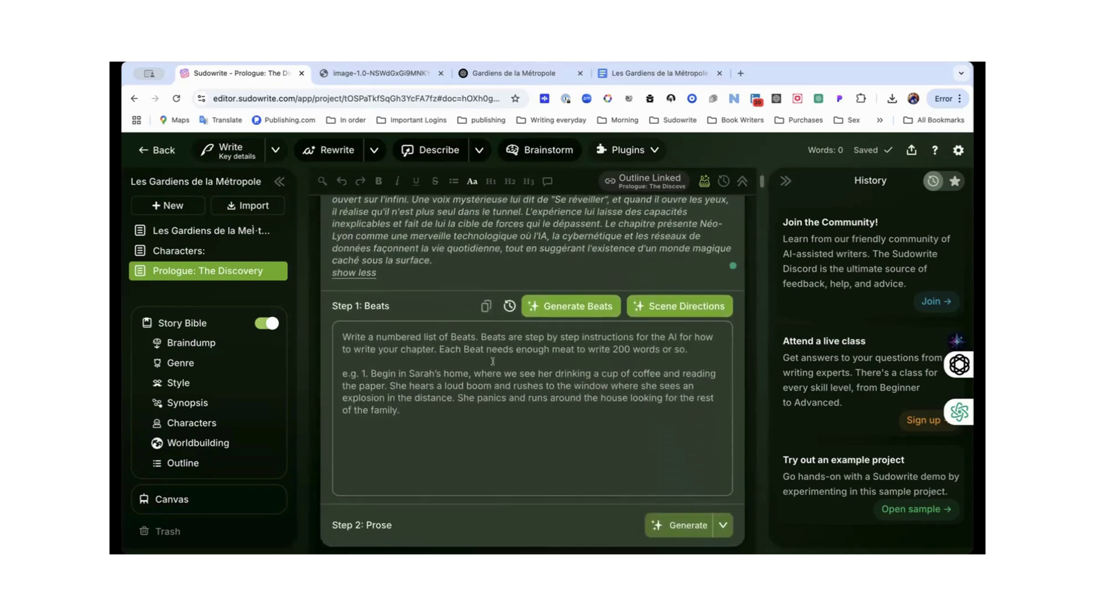
# - Add "[write all content in French Canadian]" as a separate first line of the Story Bible's Synopsis
pyautogui.click(194, 342)
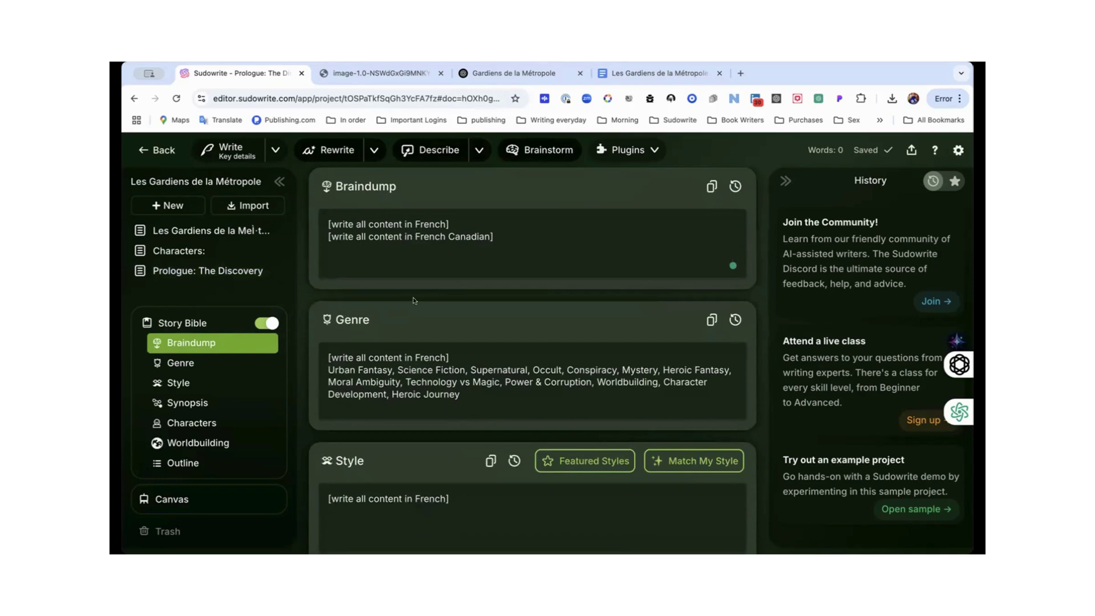
pyautogui.scroll(-5, 408, 380)
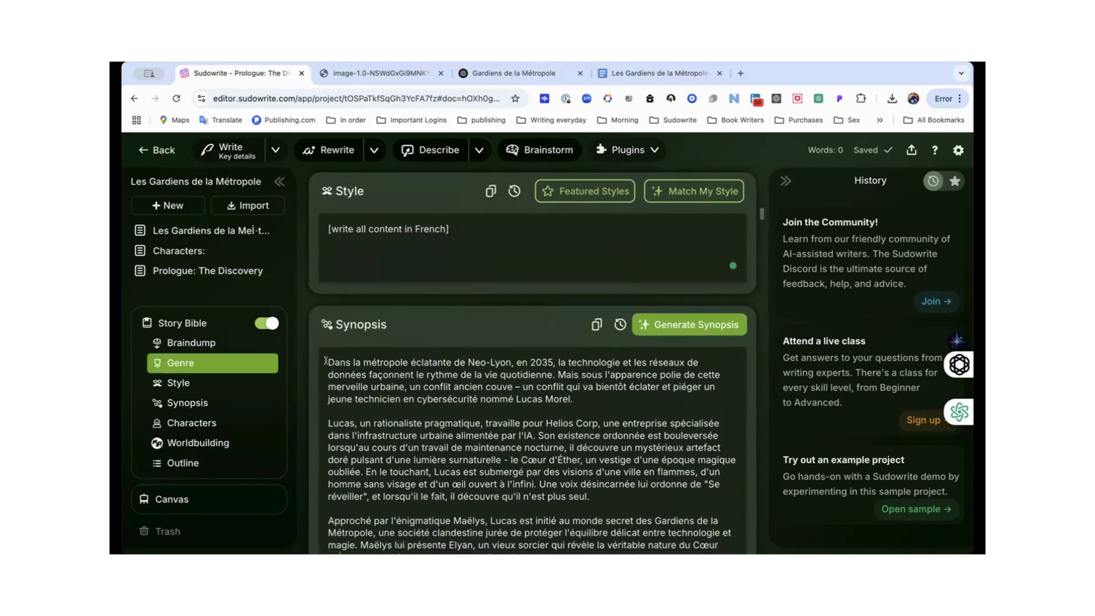
pyautogui.click(326, 360)
pyautogui.write('[write all content in French Canadian]')
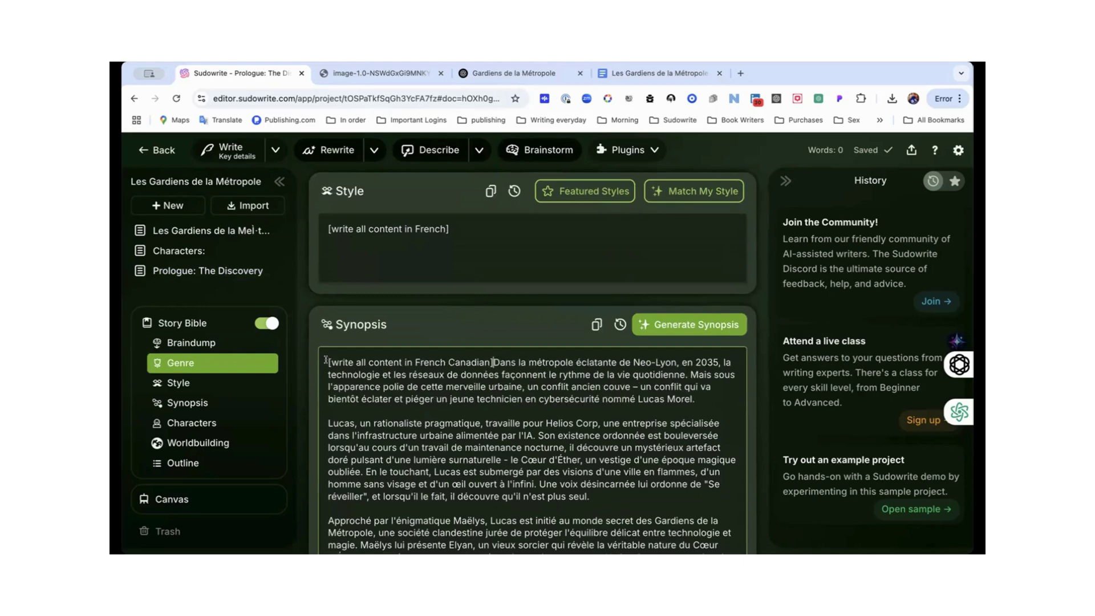
pyautogui.press('Return')
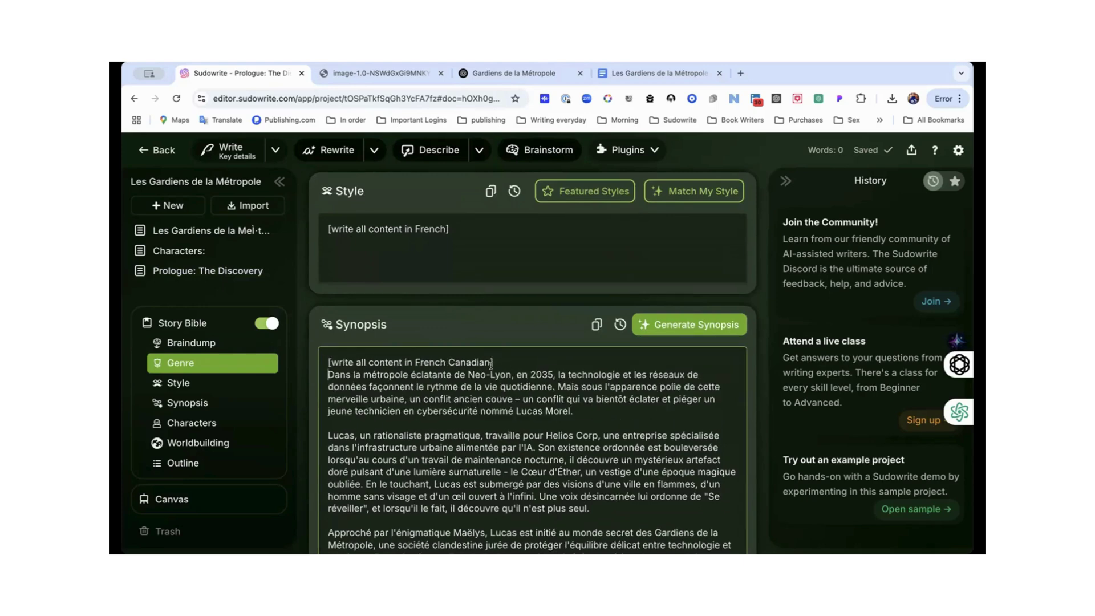
# - Collapse the protagonist's expanded card in Characters and look through the rest of the character list
pyautogui.scroll(-15, 489, 364)
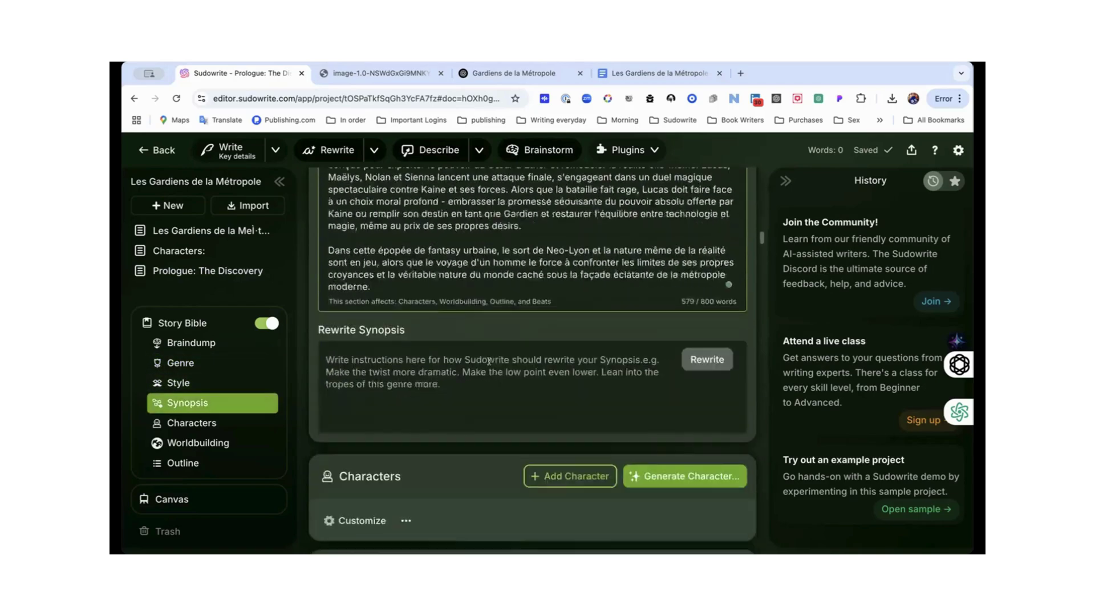
pyautogui.scroll(-5, 488, 367)
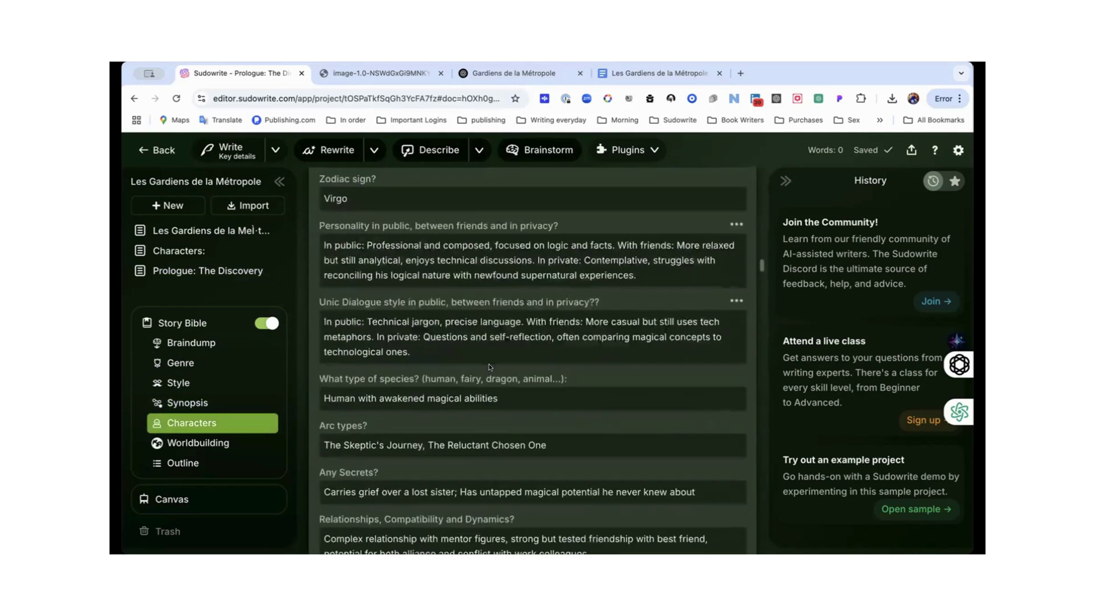
pyautogui.scroll(7, 488, 367)
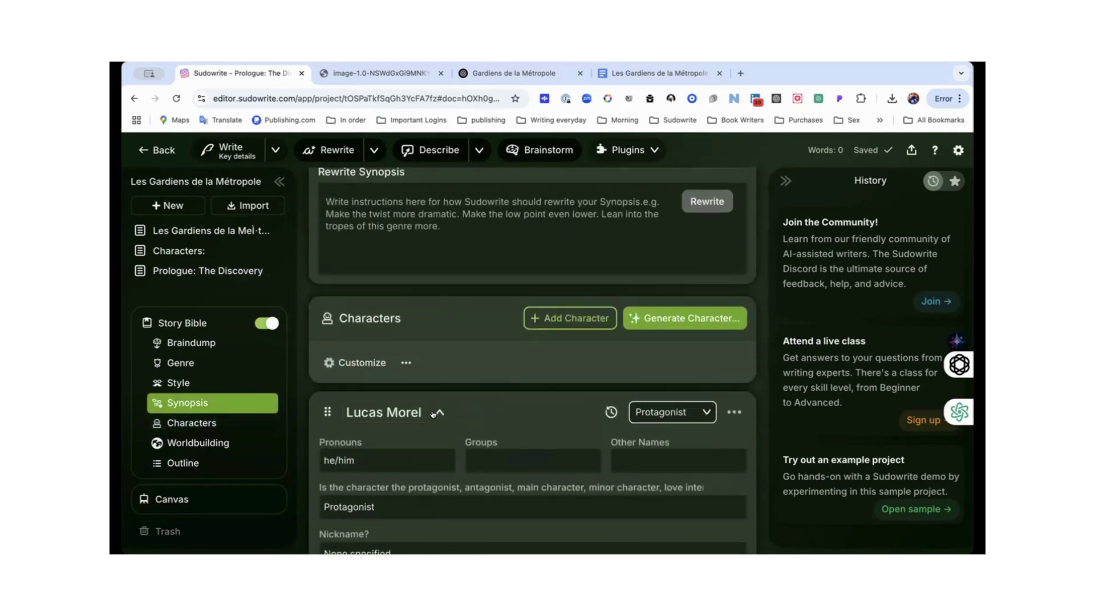
pyautogui.click(439, 411)
pyautogui.scroll(-10, 438, 409)
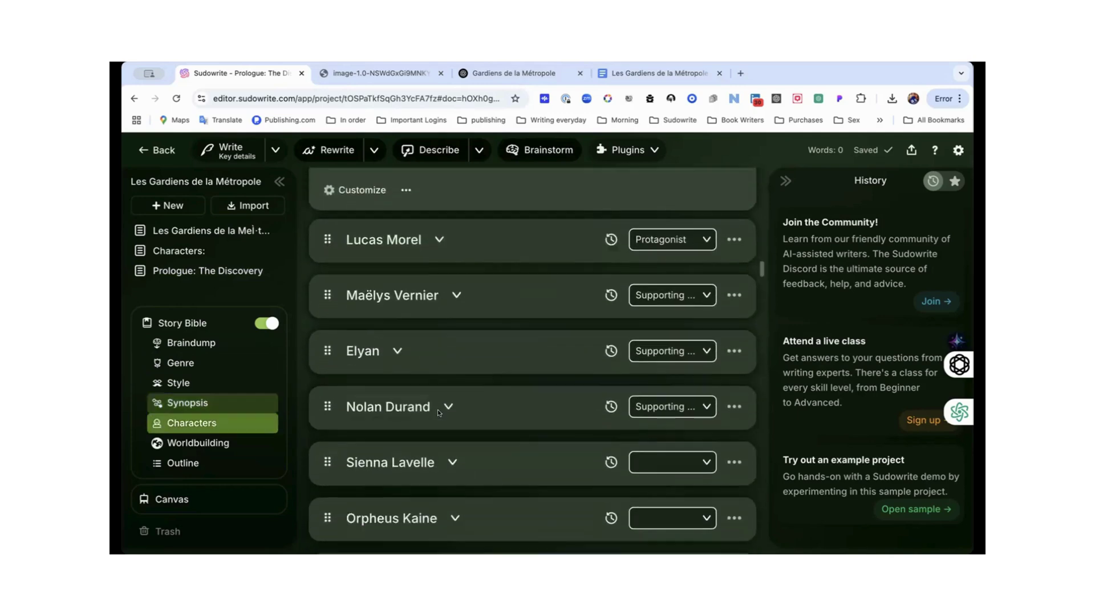
pyautogui.scroll(-1, 438, 408)
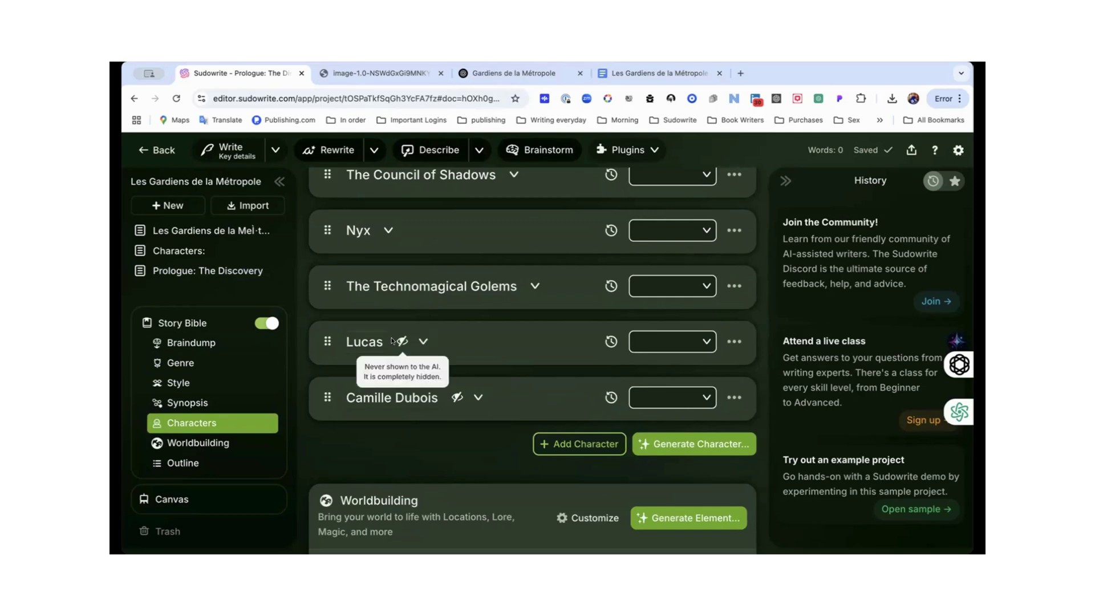
# - Check the language of the Neo-Lyon entry in Worldbuilding, and collapse the Neo-Lyon and The Guardians of the Metropolis cards
pyautogui.click(198, 443)
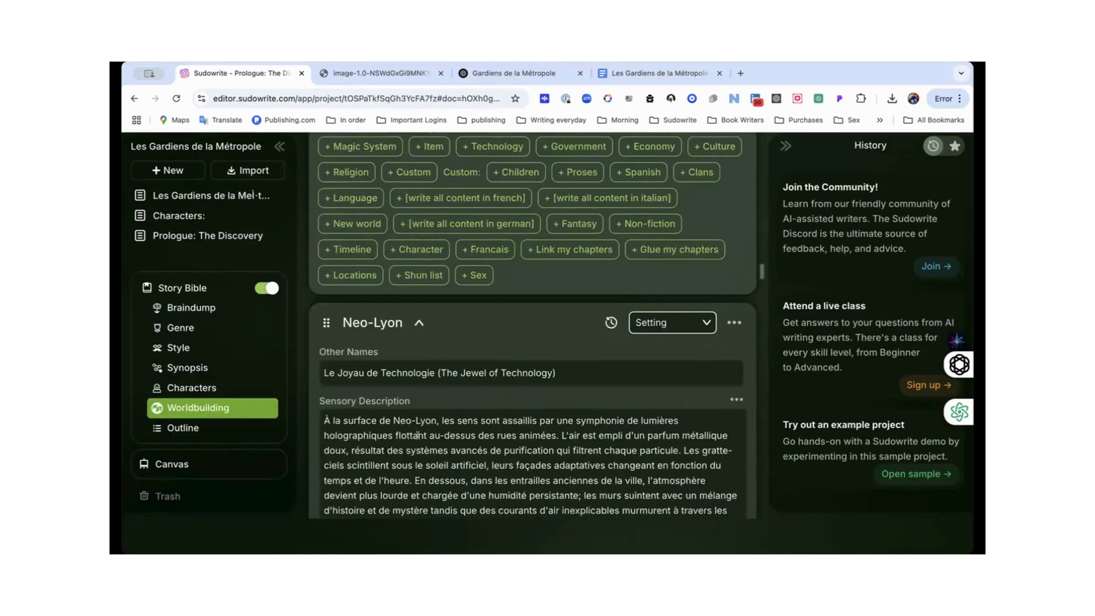
pyautogui.scroll(-3, 531, 406)
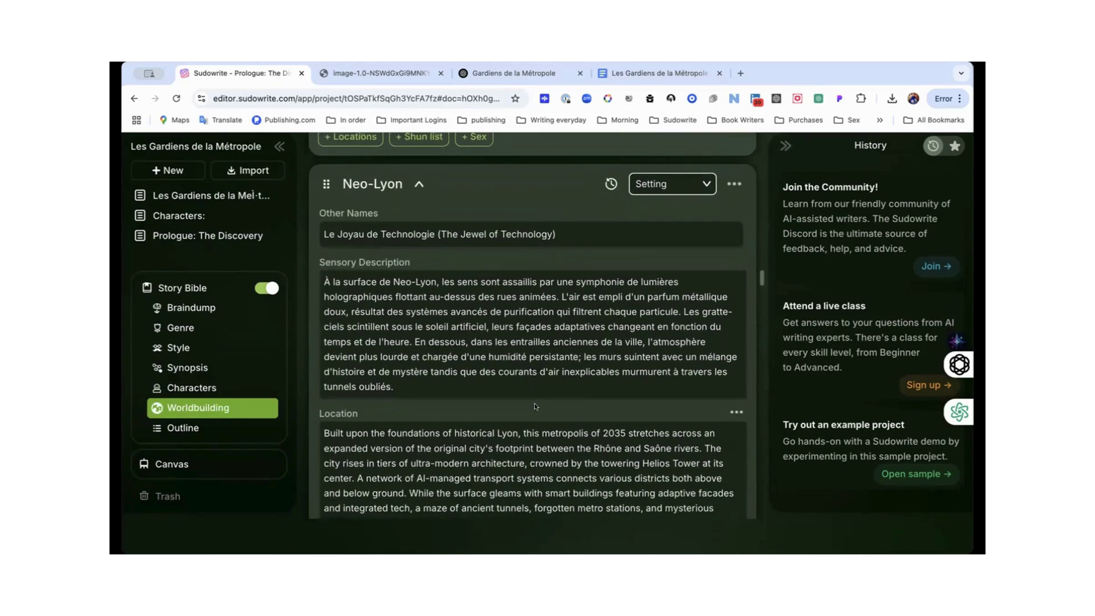
pyautogui.scroll(-6, 536, 406)
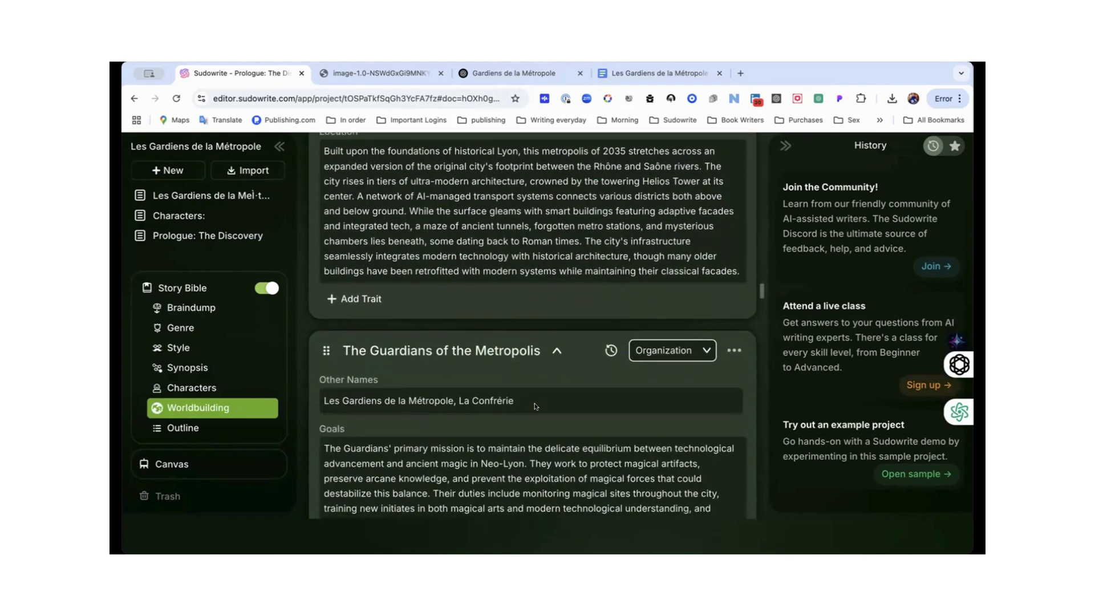
pyautogui.scroll(6, 534, 406)
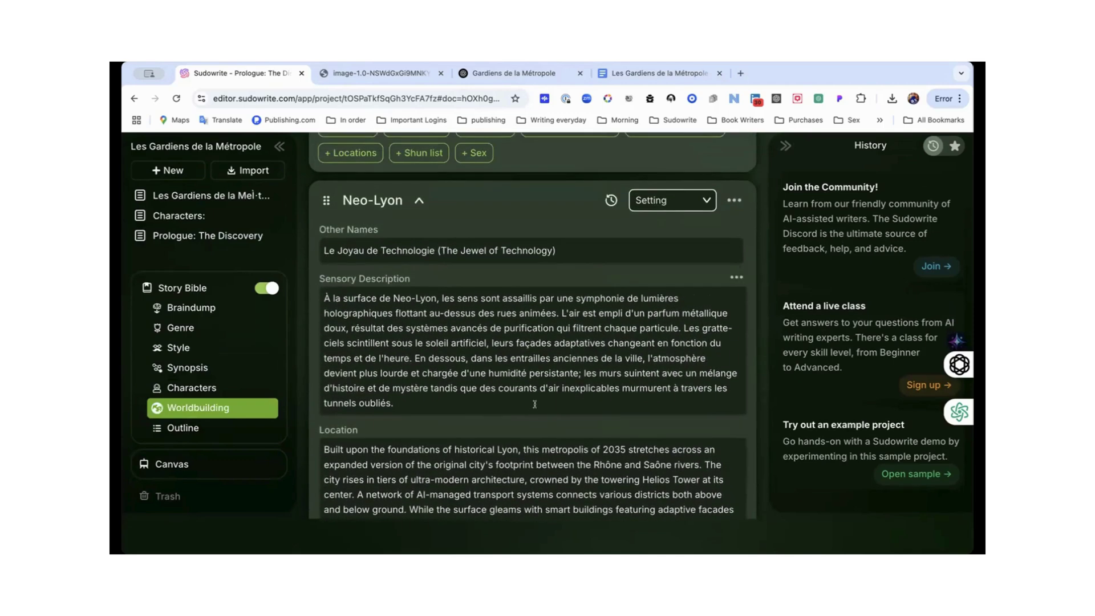
pyautogui.click(419, 200)
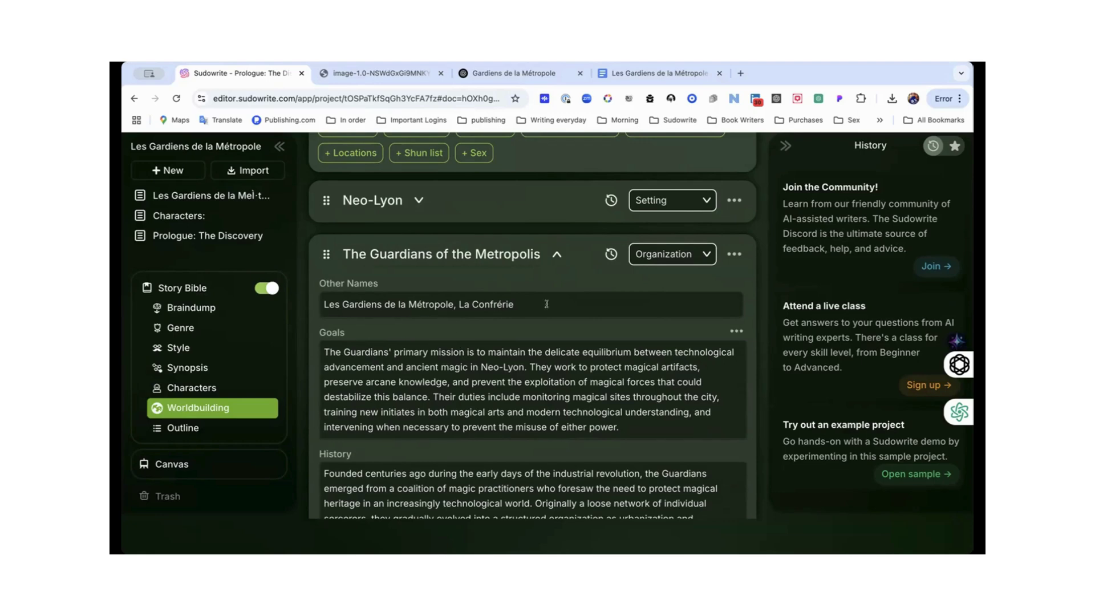
pyautogui.click(556, 254)
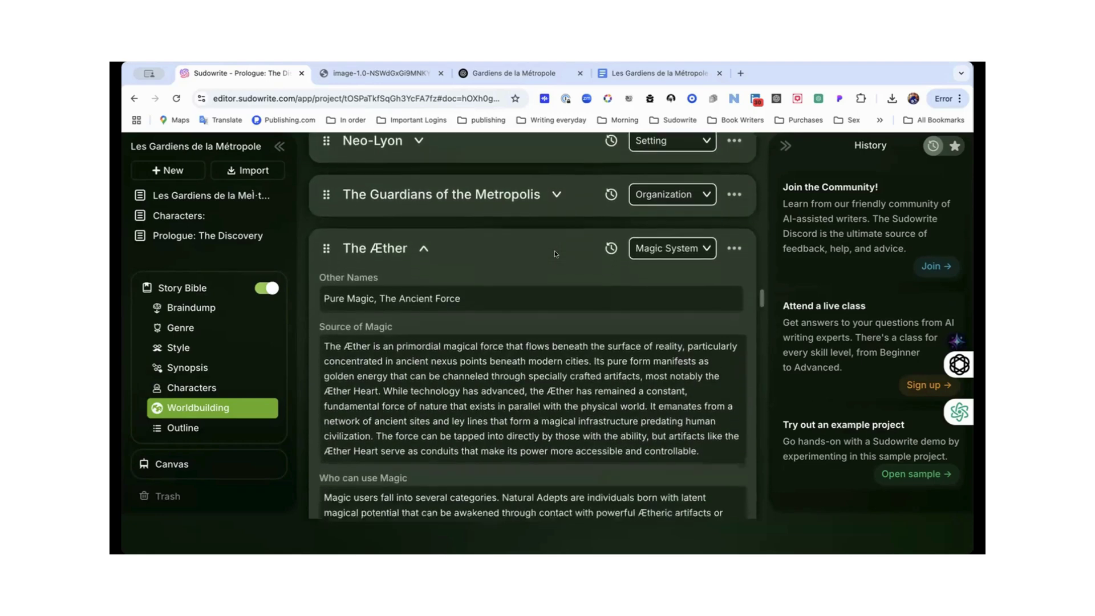
pyautogui.scroll(-1, 555, 253)
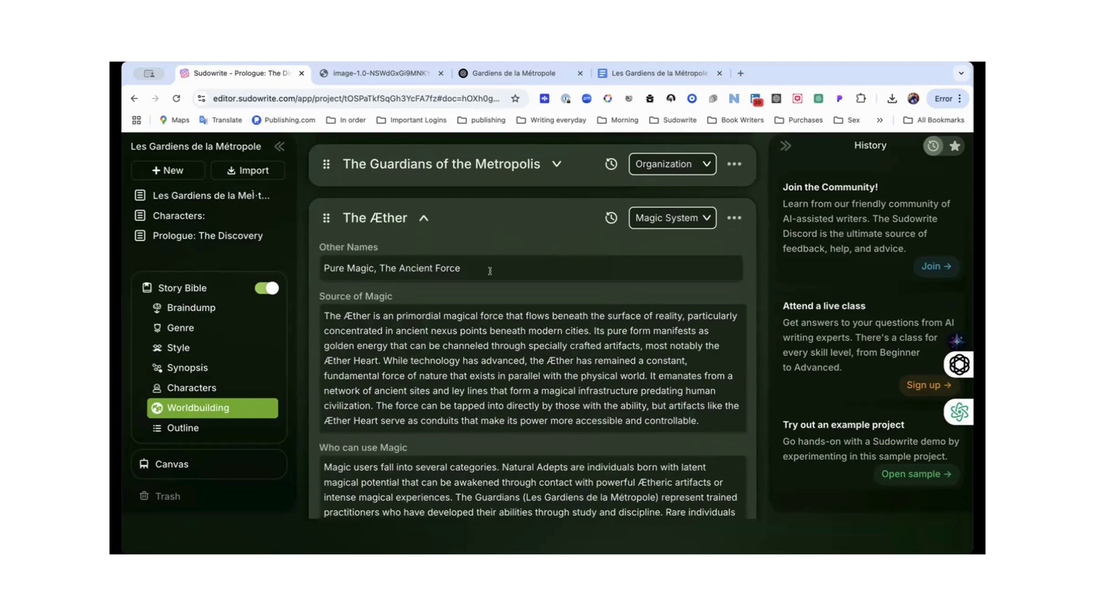
# - Rewrite the Source of Magic trait of The Æther with the custom instruction "[write all content in French Canadian]"
pyautogui.click(422, 217)
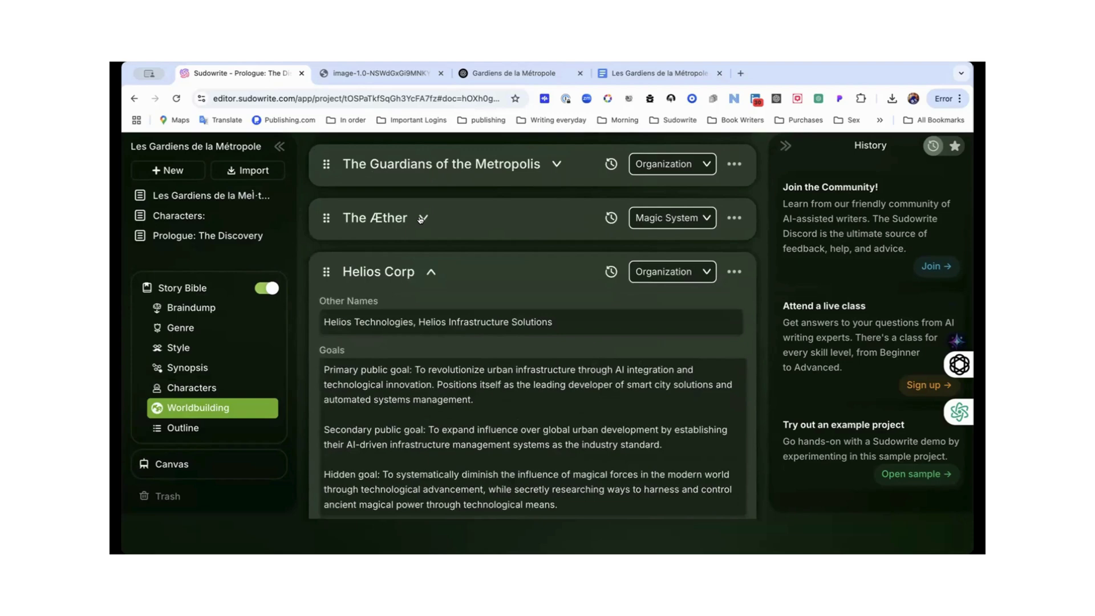
pyautogui.click(422, 218)
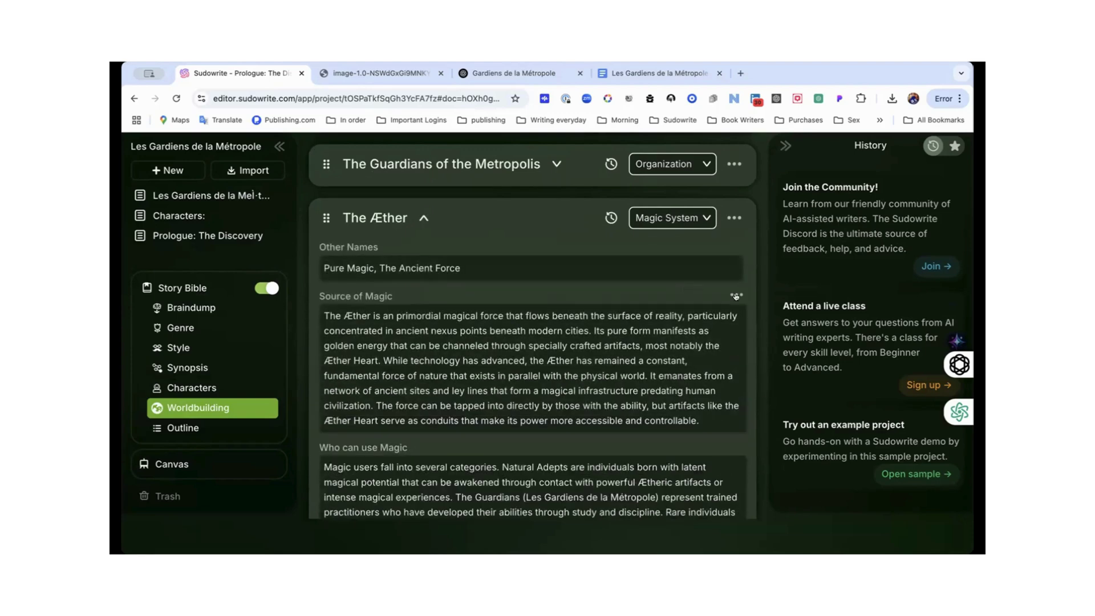
pyautogui.click(736, 296)
pyautogui.click(643, 472)
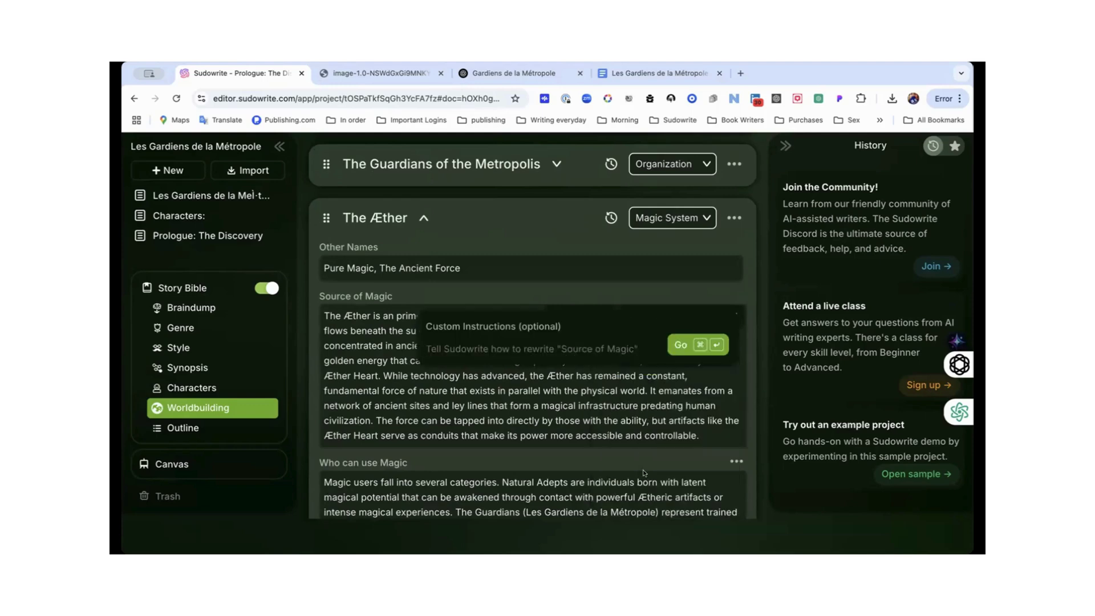
pyautogui.write('write all content in French Canadian')
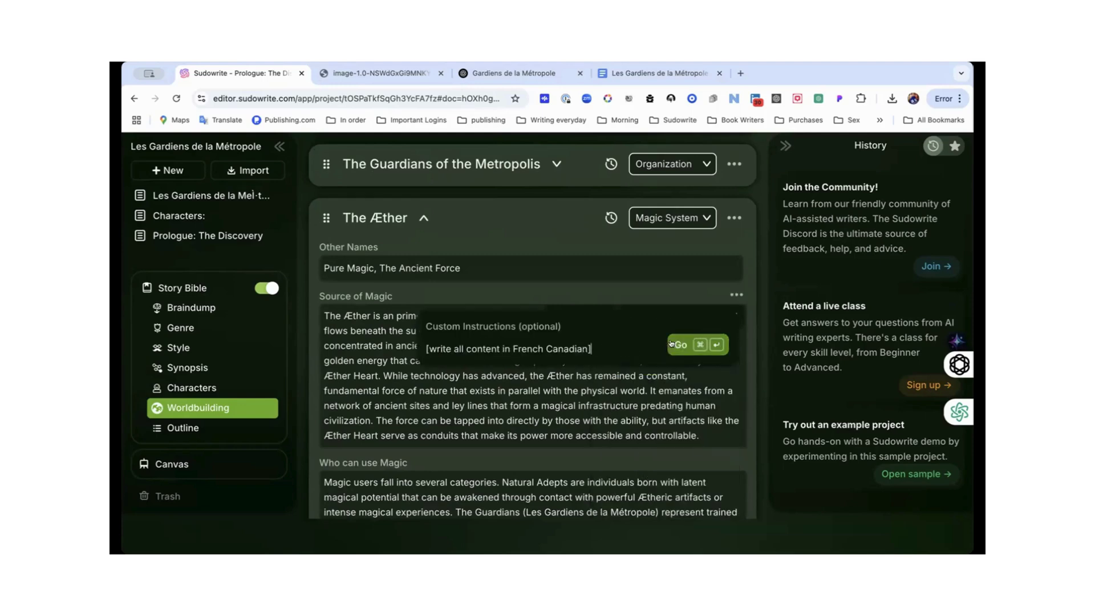
pyautogui.click(672, 342)
# - Rewrite The Æther's "Who can use Magic" trait with the instruction "[write all content in French Canadian]" and check both rewritten traits
pyautogui.scroll(-3, 671, 339)
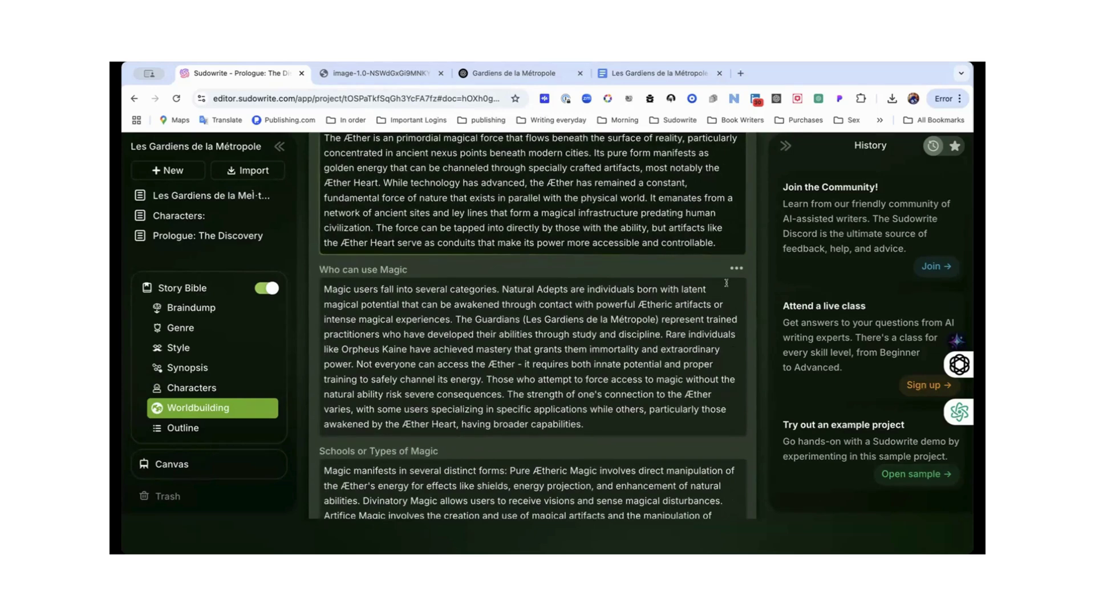
pyautogui.click(732, 269)
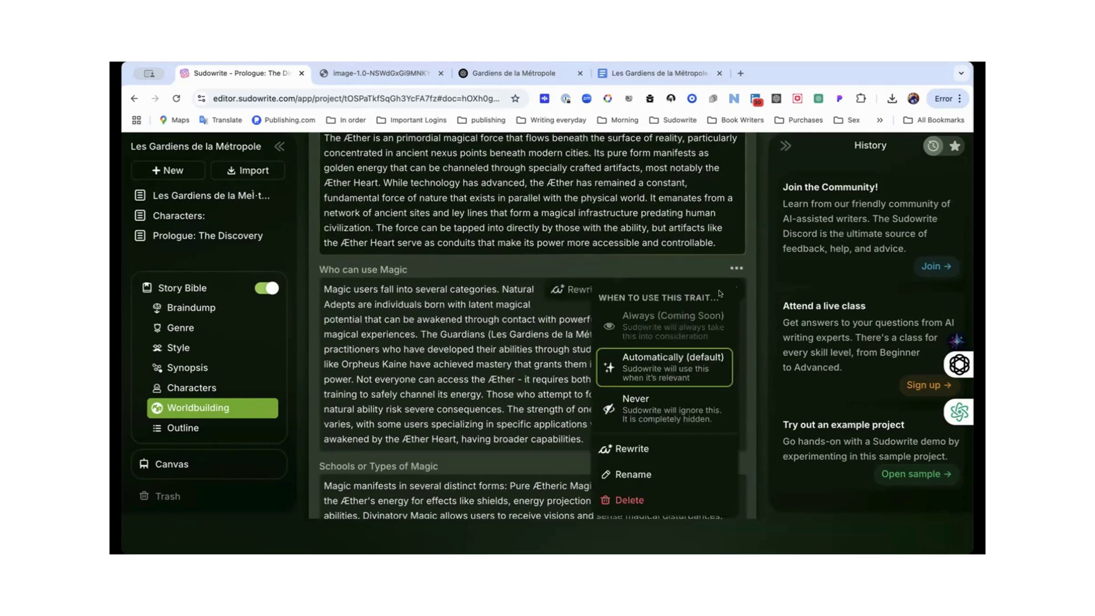
pyautogui.click(631, 450)
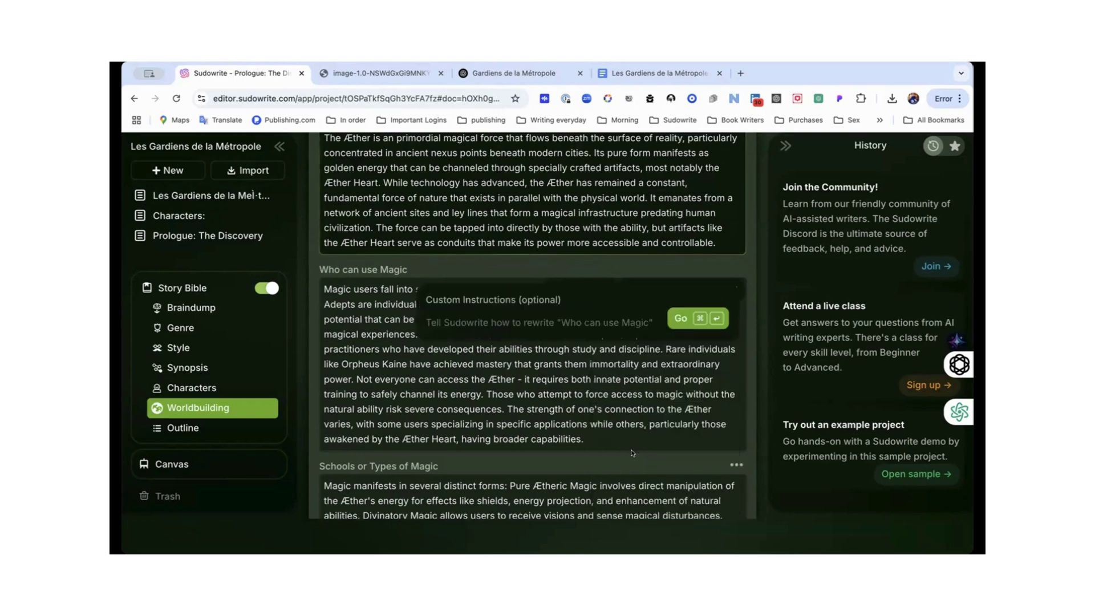
pyautogui.write('[write all content in French Canadian]')
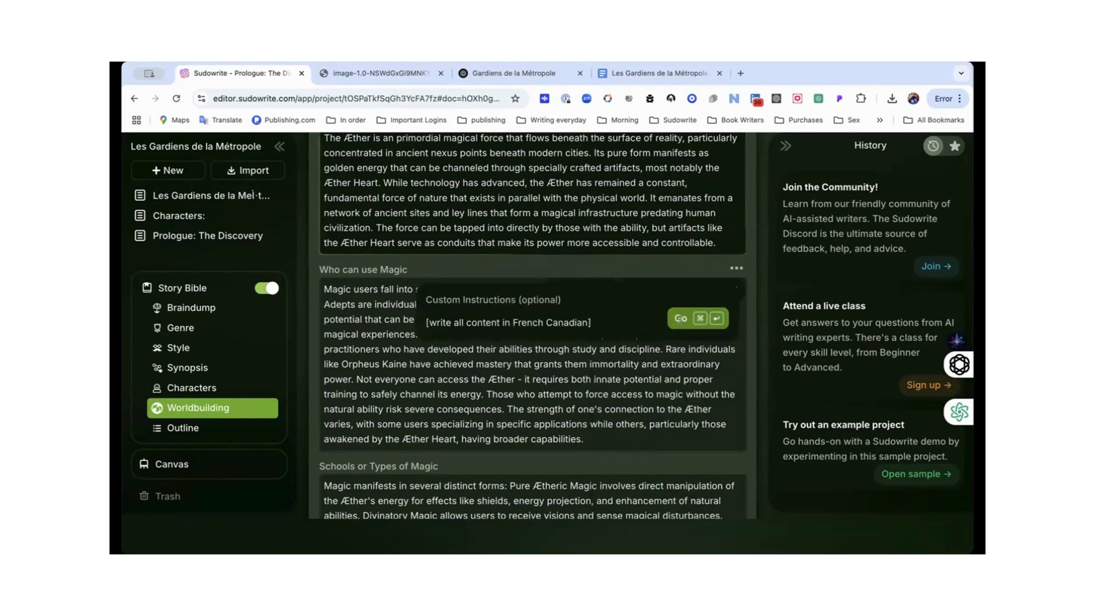
pyautogui.click(680, 319)
pyautogui.scroll(4, 680, 318)
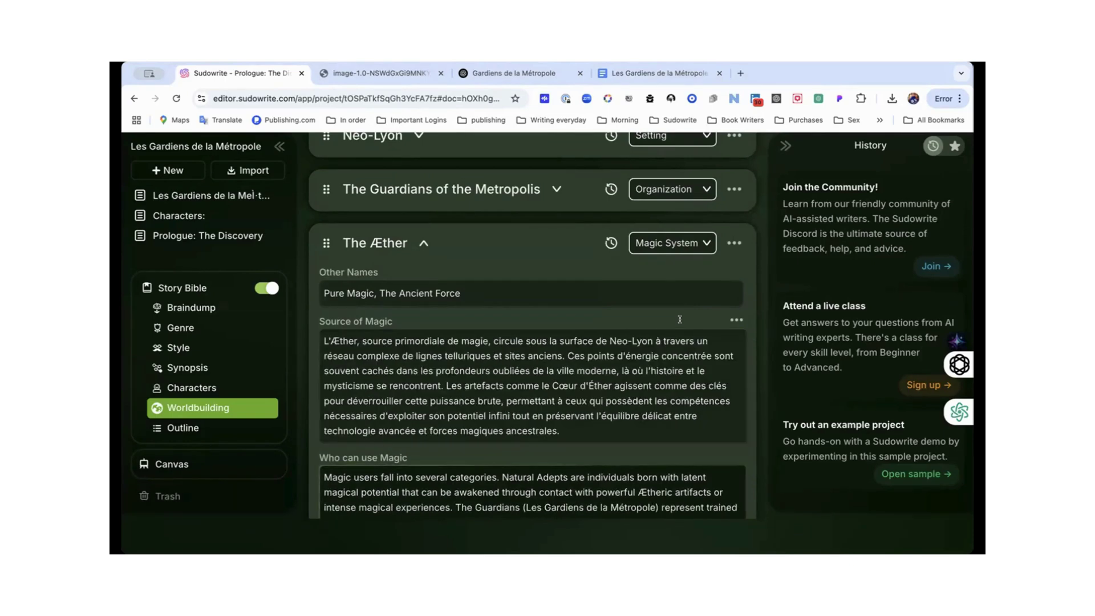
pyautogui.scroll(-2, 680, 320)
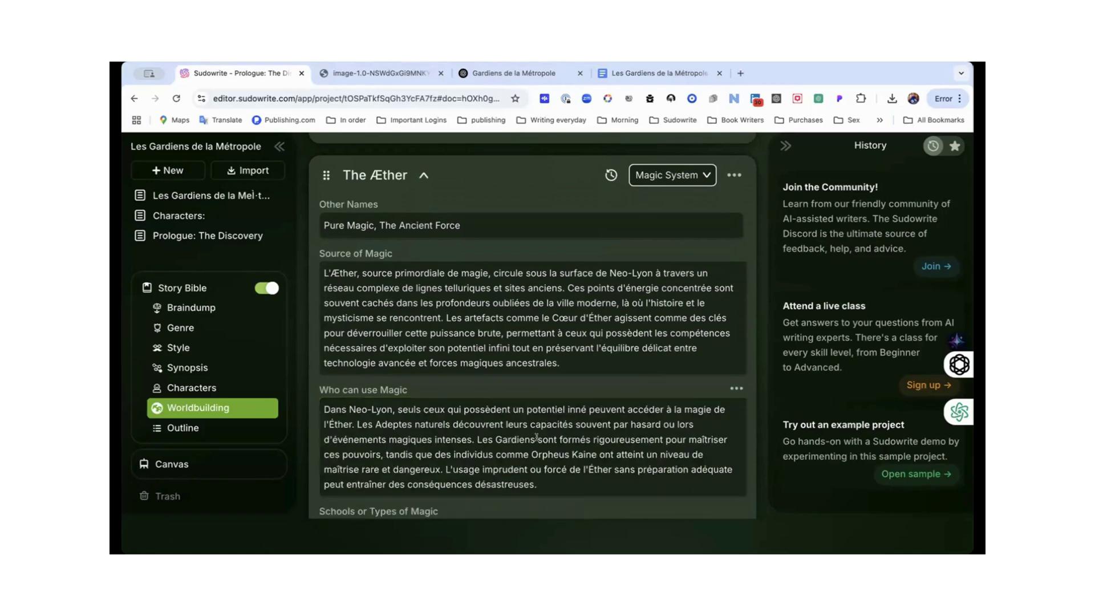
# - Rewrite The Æther's "Schools or Types of Magic" trait with the custom instruction "[write all content in French Canadian]"
pyautogui.scroll(-5, 549, 331)
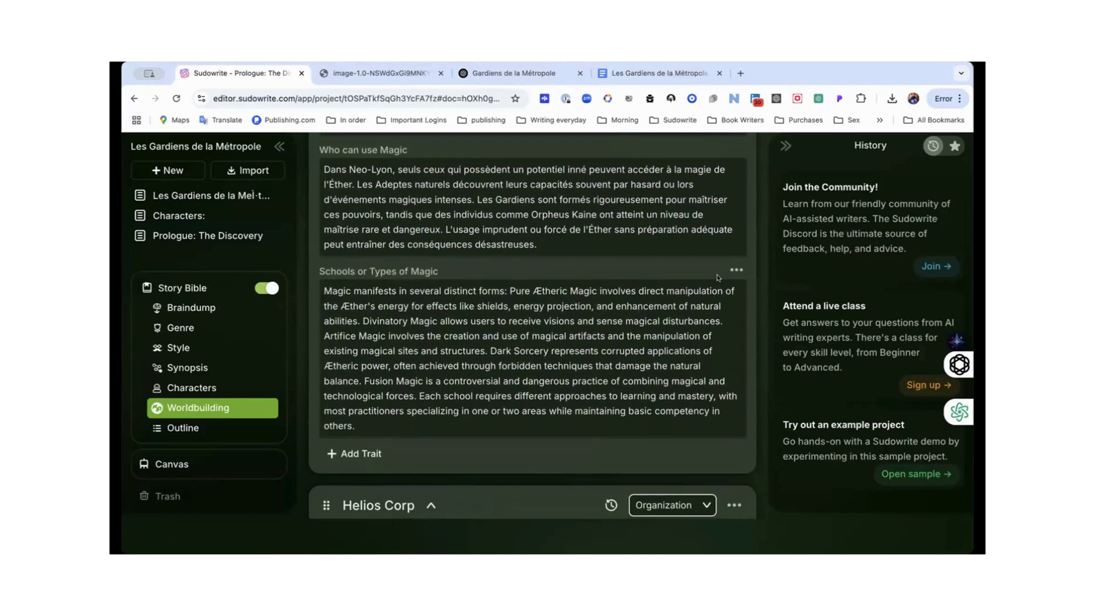
pyautogui.click(736, 270)
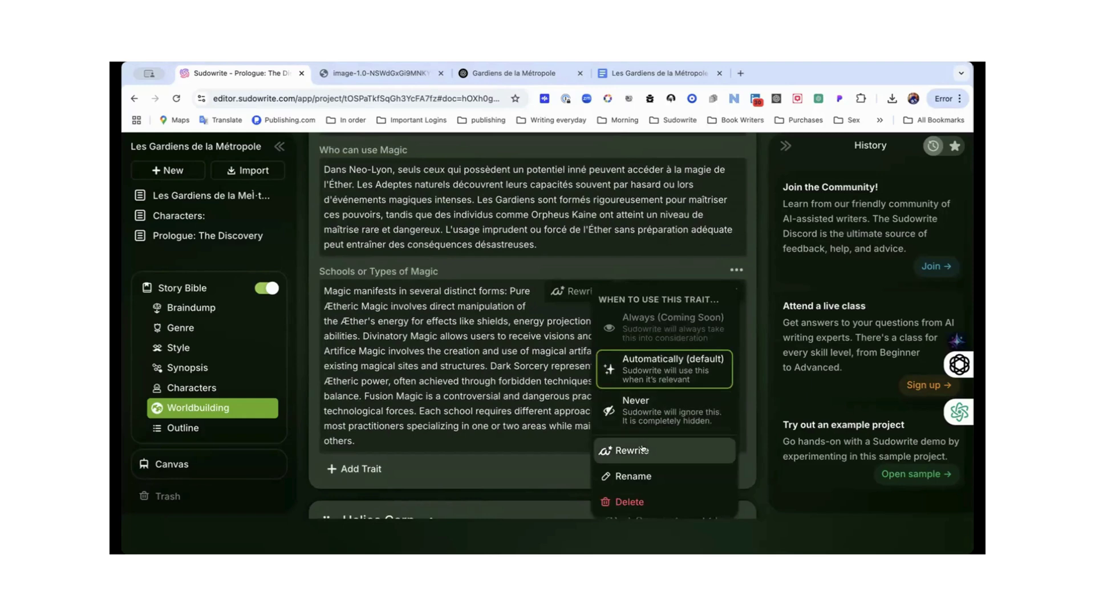
pyautogui.click(641, 448)
pyautogui.write('[write all content in French Canadian]')
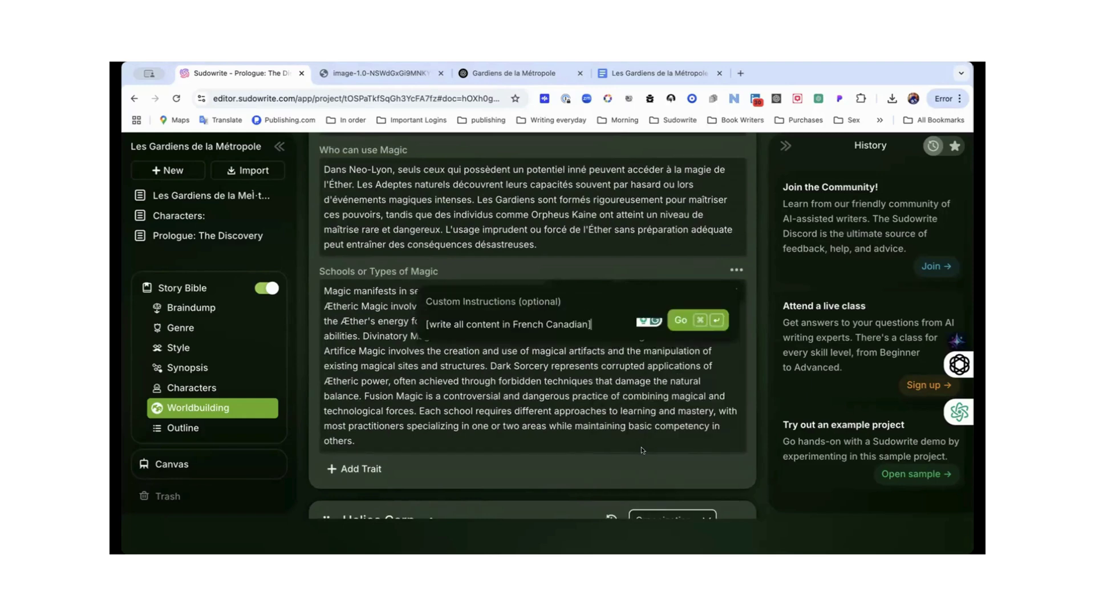
pyautogui.click(679, 319)
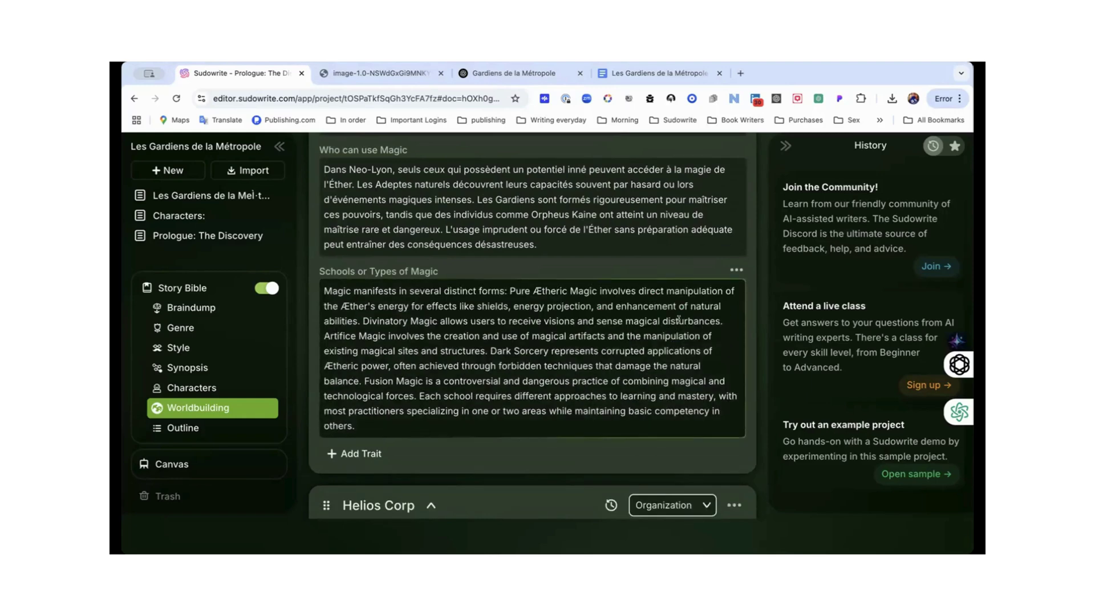
# - Look through the Helios Corp entry's Goals and History traits, and collapse its card
pyautogui.scroll(-3, 679, 319)
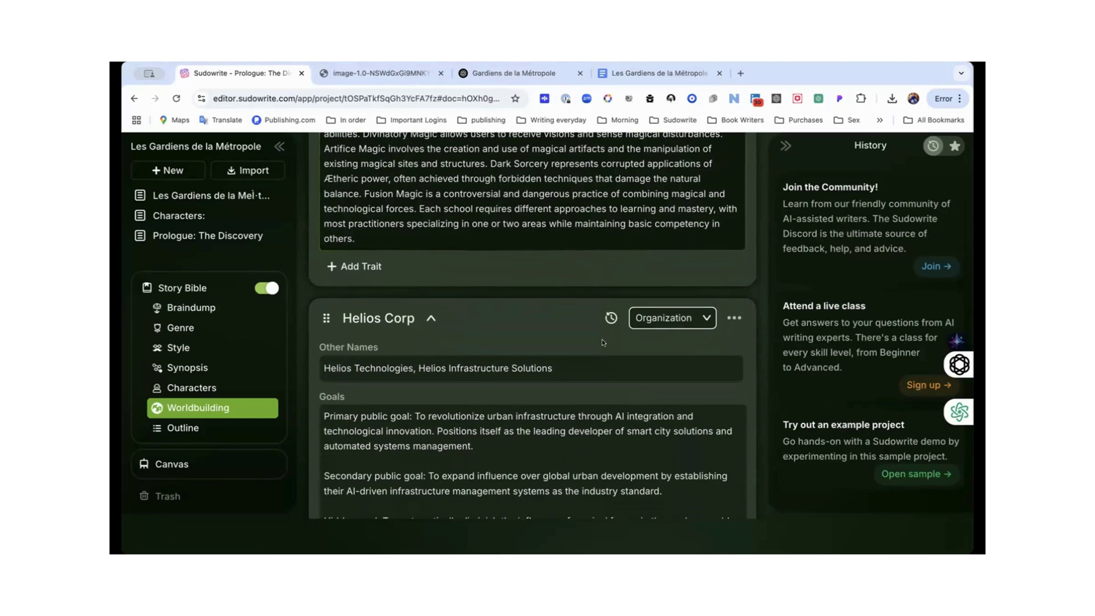
pyautogui.scroll(-1, 440, 317)
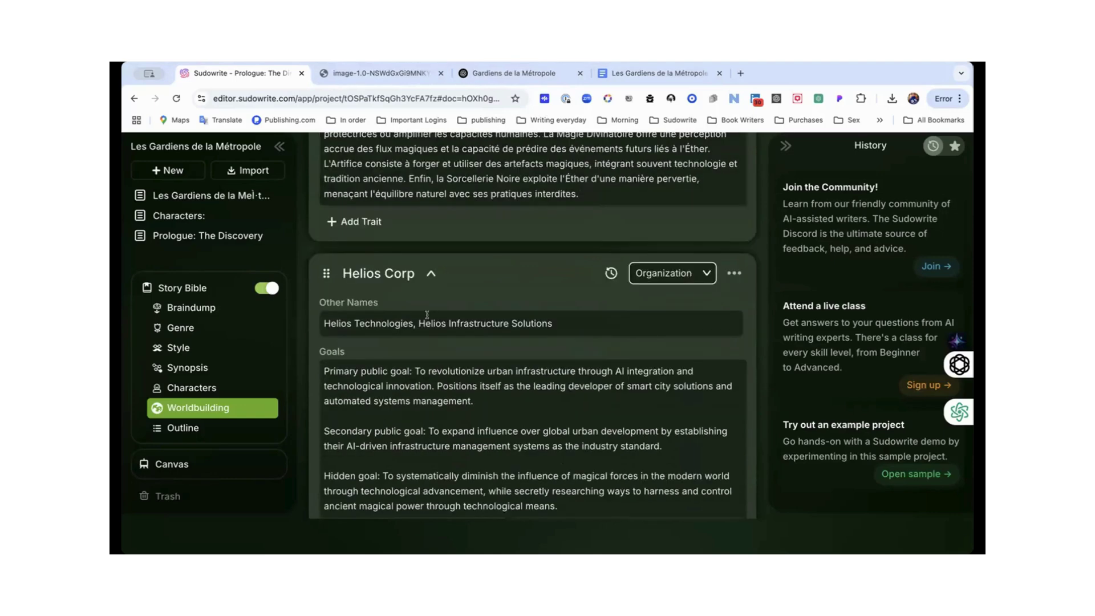
pyautogui.scroll(-2, 466, 368)
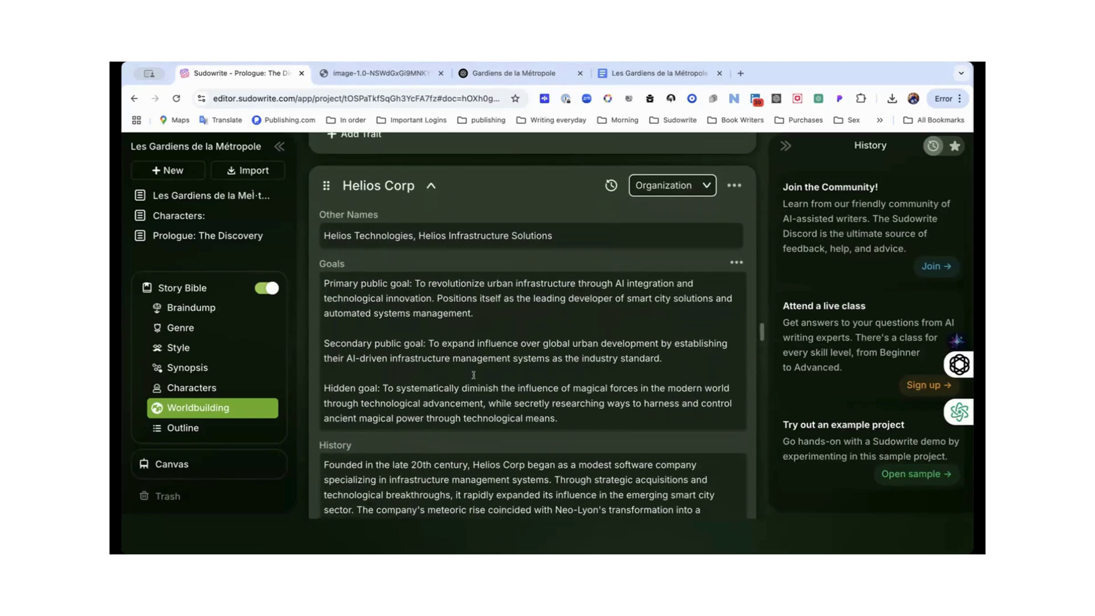
pyautogui.scroll(-2, 474, 374)
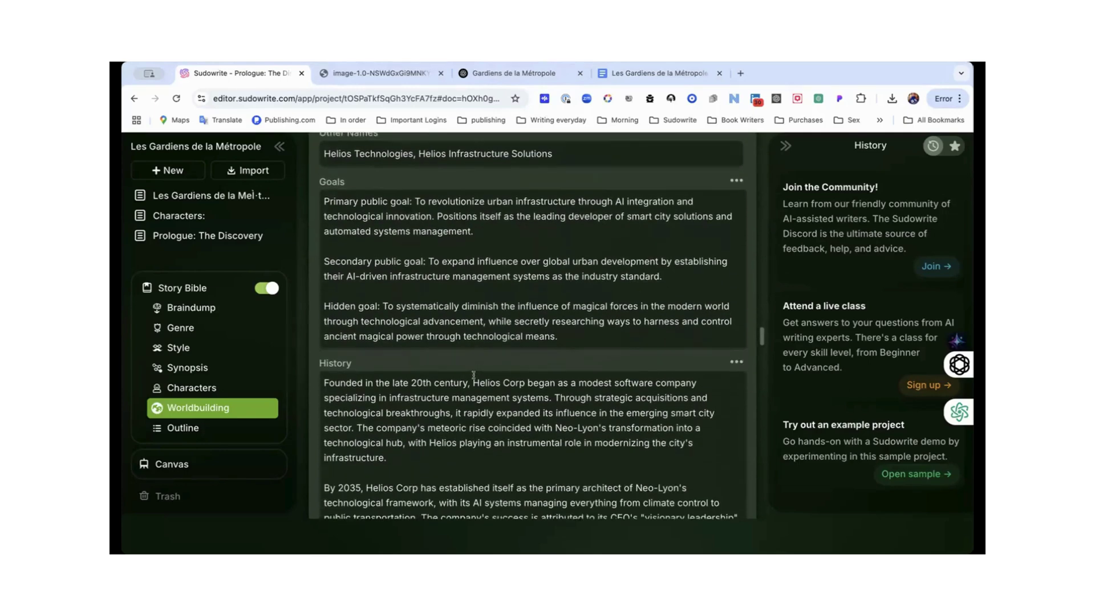
pyautogui.scroll(2, 473, 375)
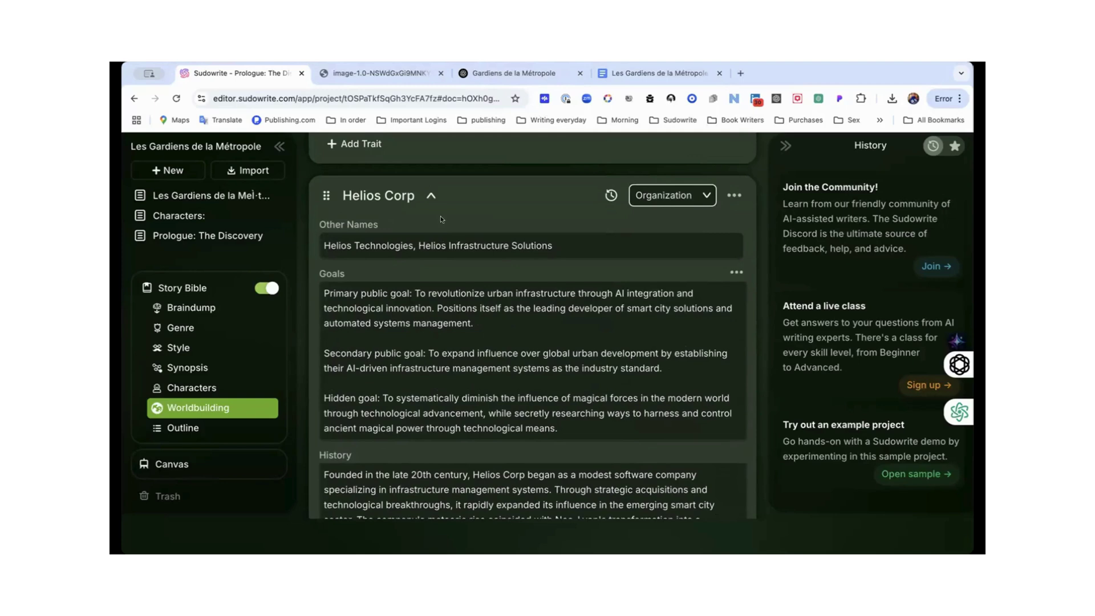
pyautogui.click(431, 195)
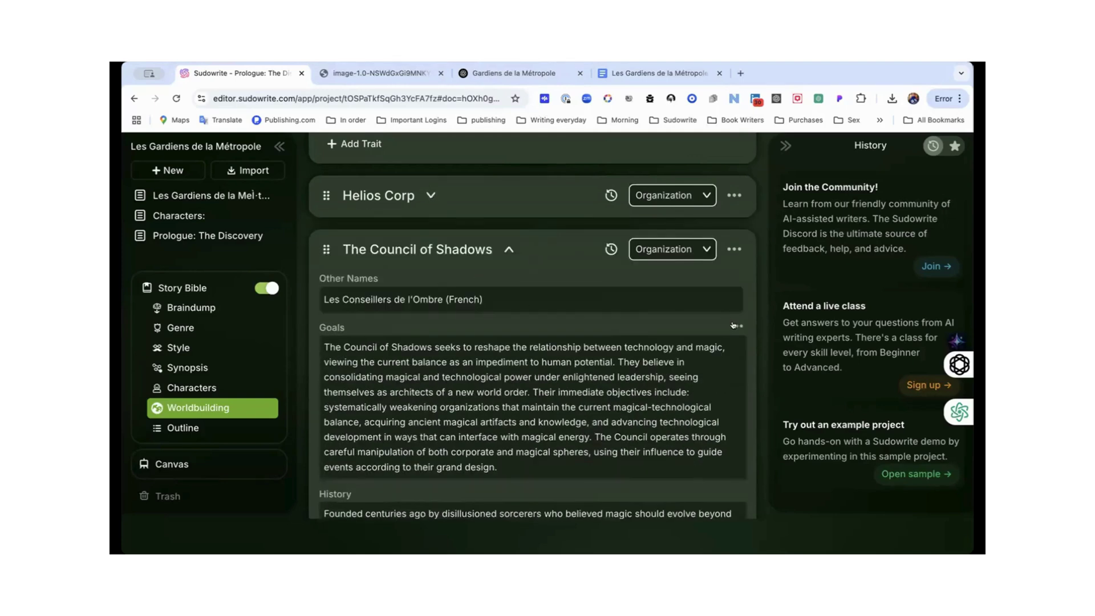
# - Rewrite The Council of Shadows' Goals trait with the custom instruction "[write all content in French Canadian]"
pyautogui.click(735, 326)
pyautogui.click(637, 500)
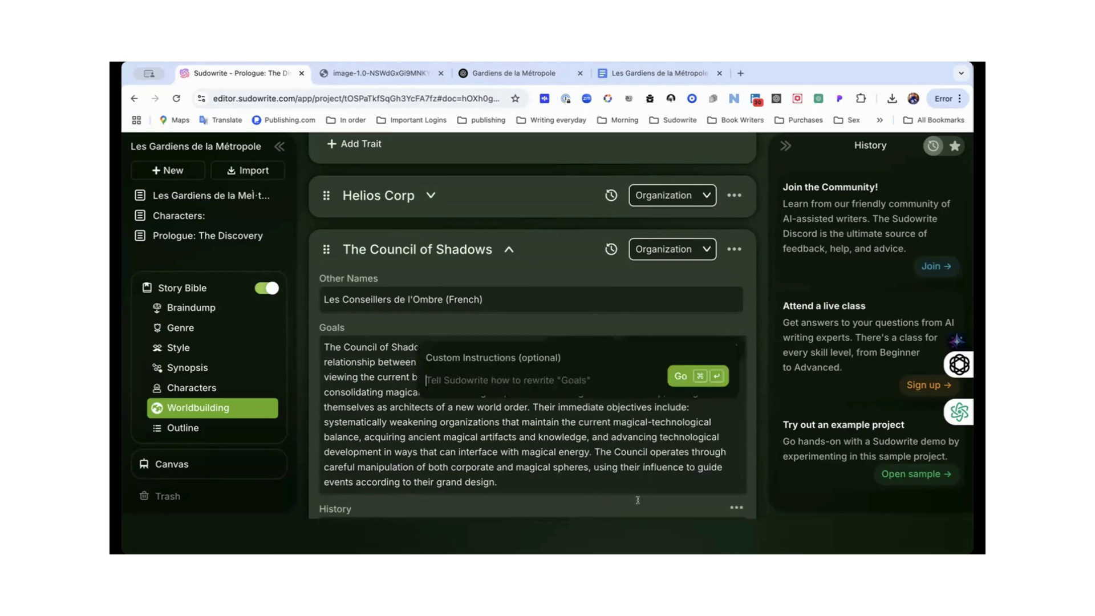
pyautogui.write('write all content in French Canadian')
pyautogui.click(679, 376)
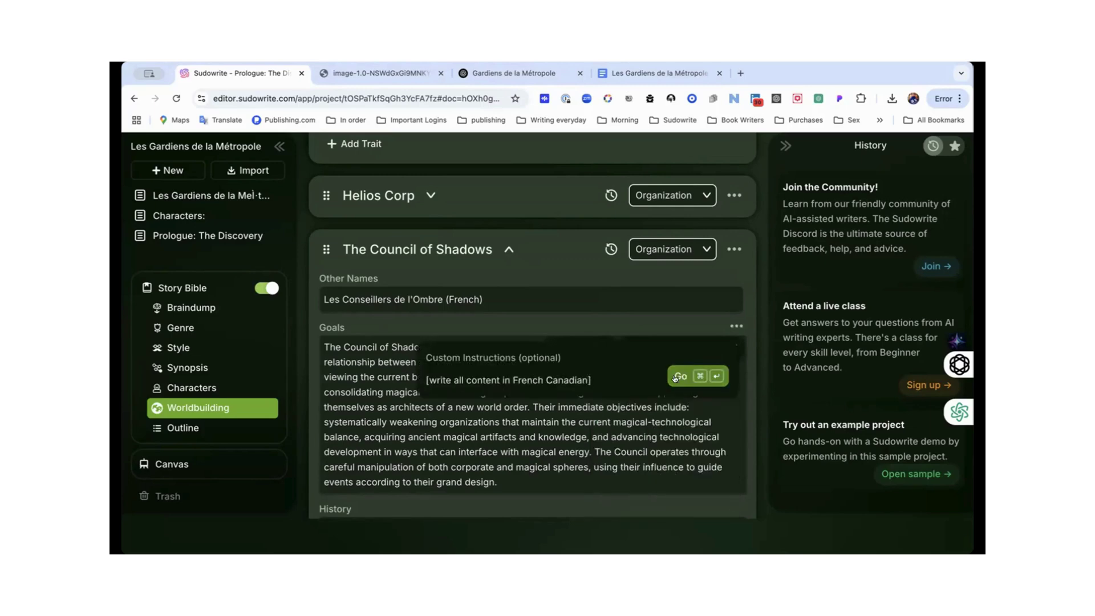
# - Rewrite The Council of Shadows' History trait with the instruction "[write all content in French Canadian]" and check the rewritten Goals and History
pyautogui.scroll(-3, 677, 376)
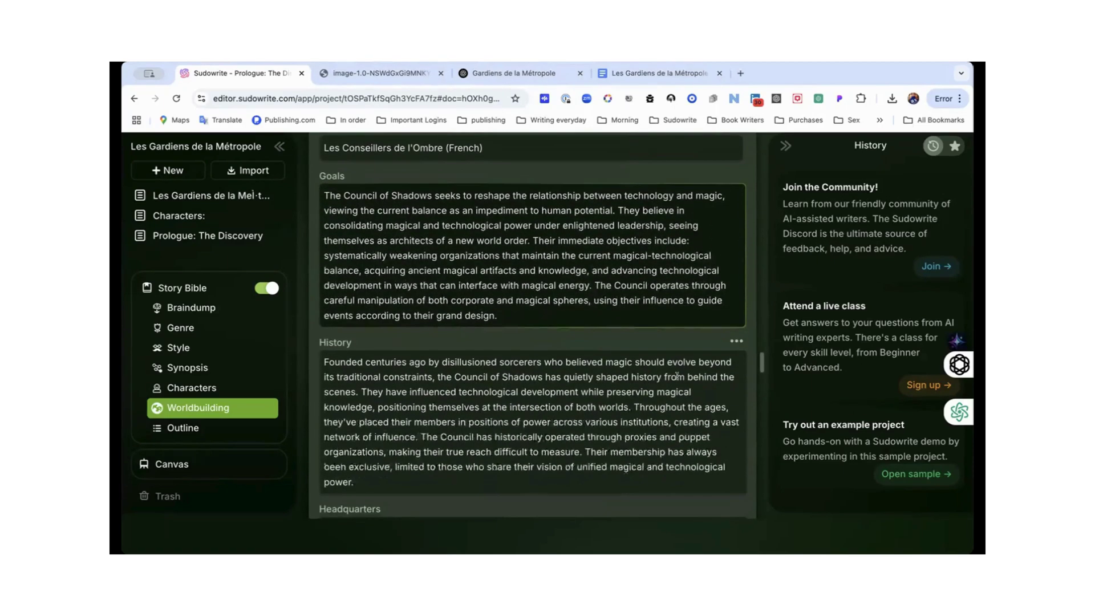
pyautogui.scroll(-1, 677, 376)
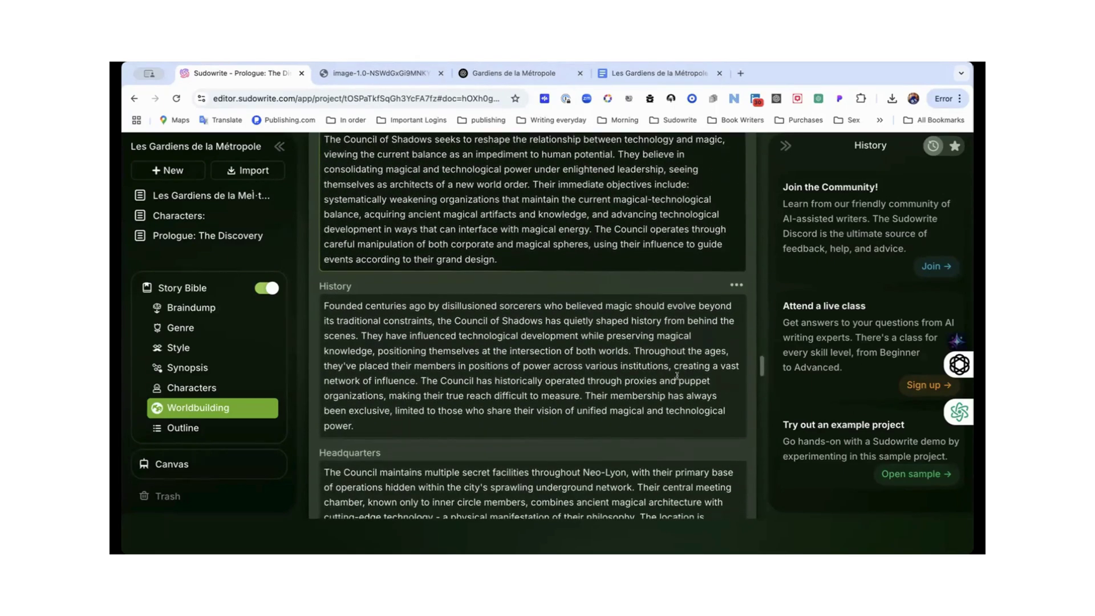
pyautogui.click(736, 284)
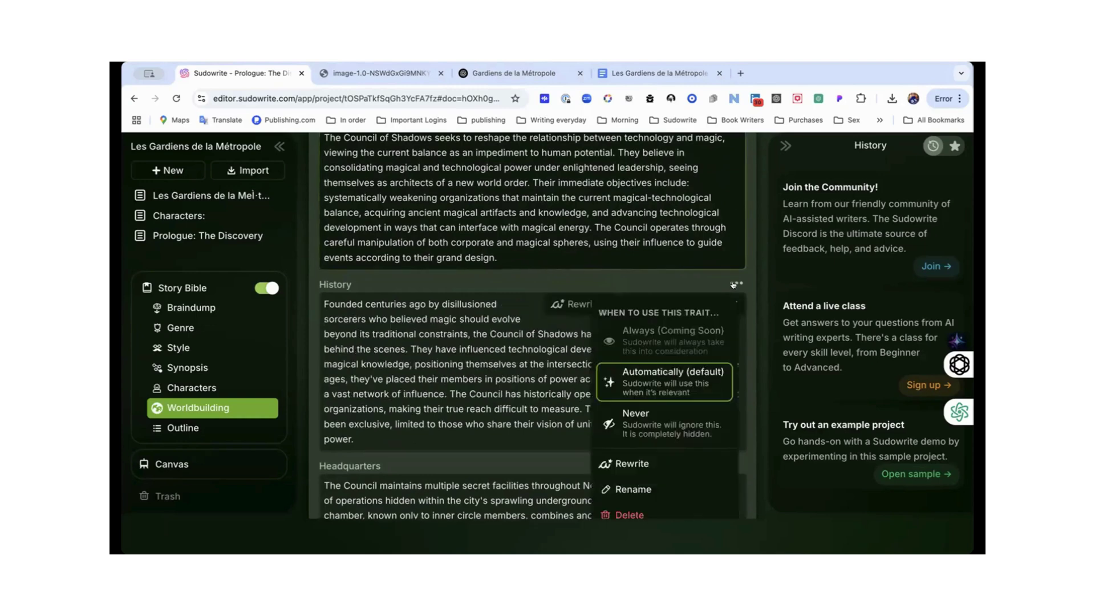
pyautogui.click(643, 462)
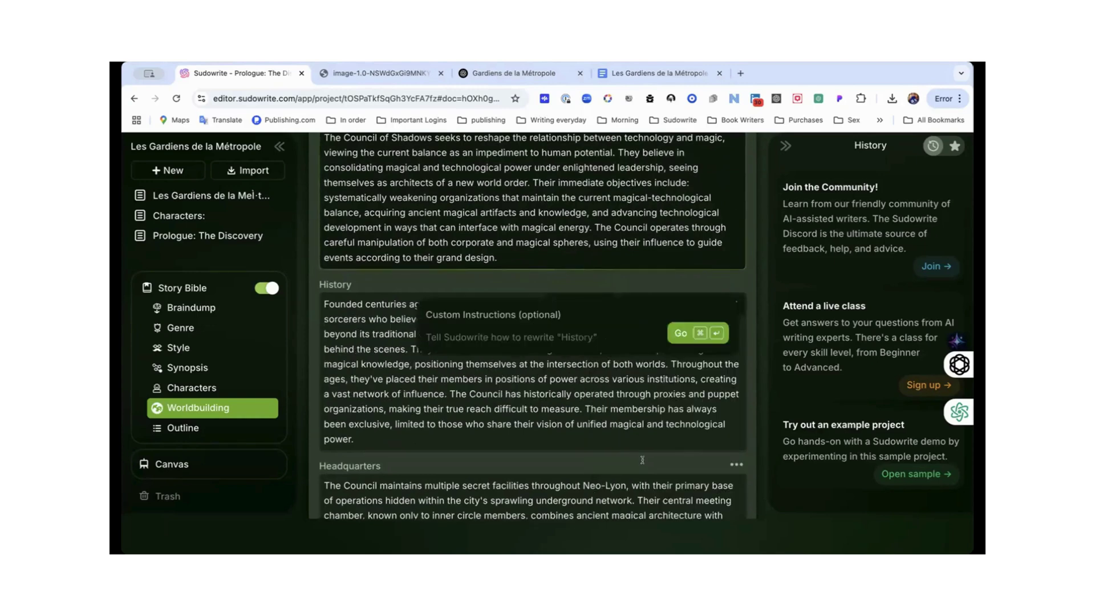
pyautogui.write('[write all content in French Canadian]')
pyautogui.click(679, 333)
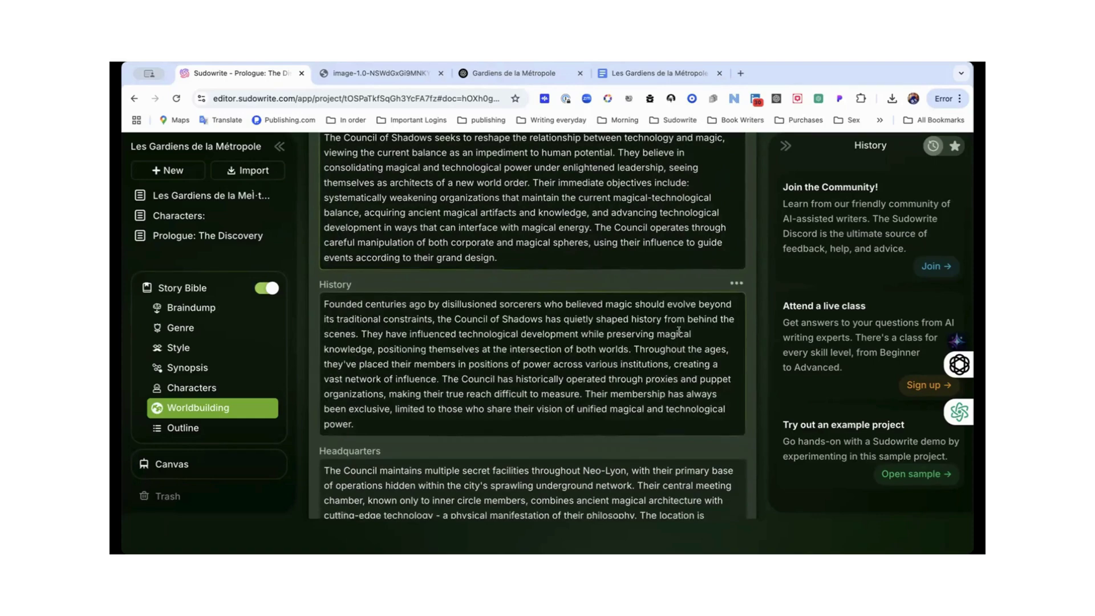
pyautogui.scroll(-3, 679, 331)
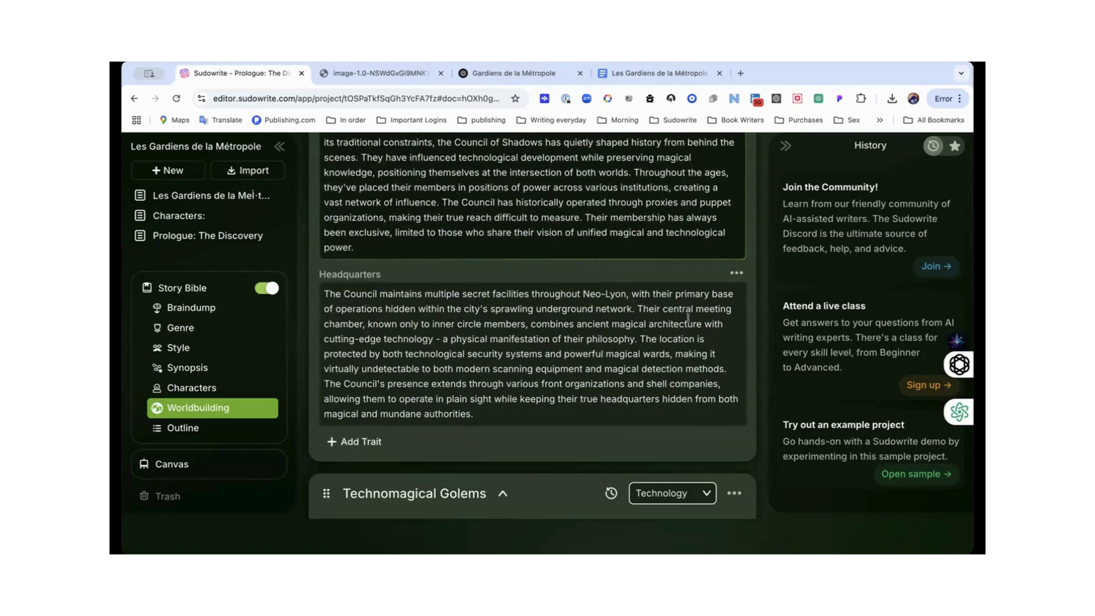
pyautogui.scroll(5, 700, 302)
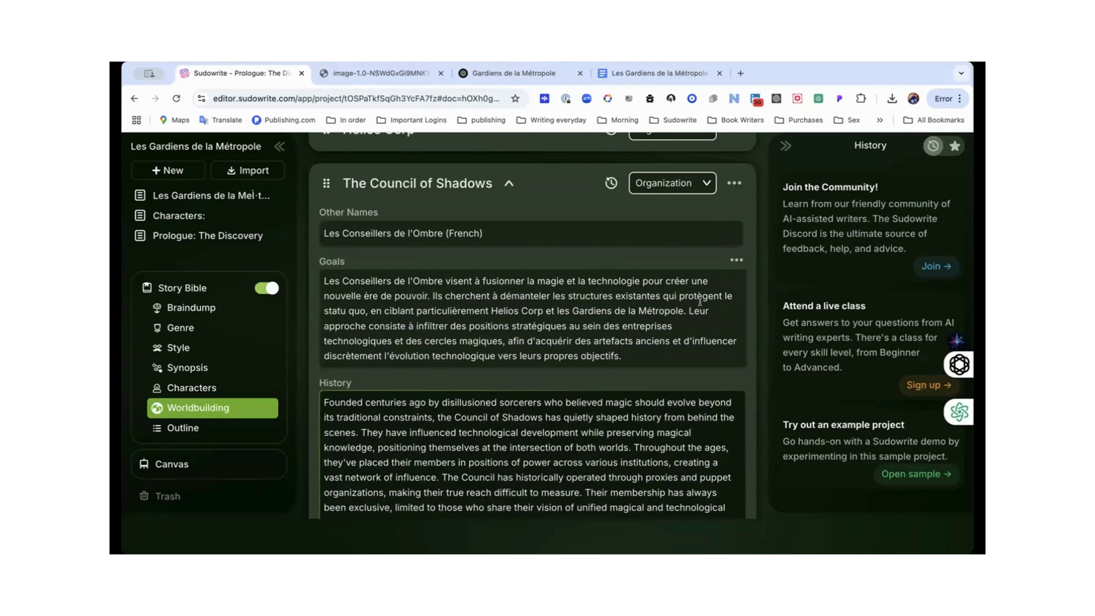
pyautogui.scroll(-2, 699, 302)
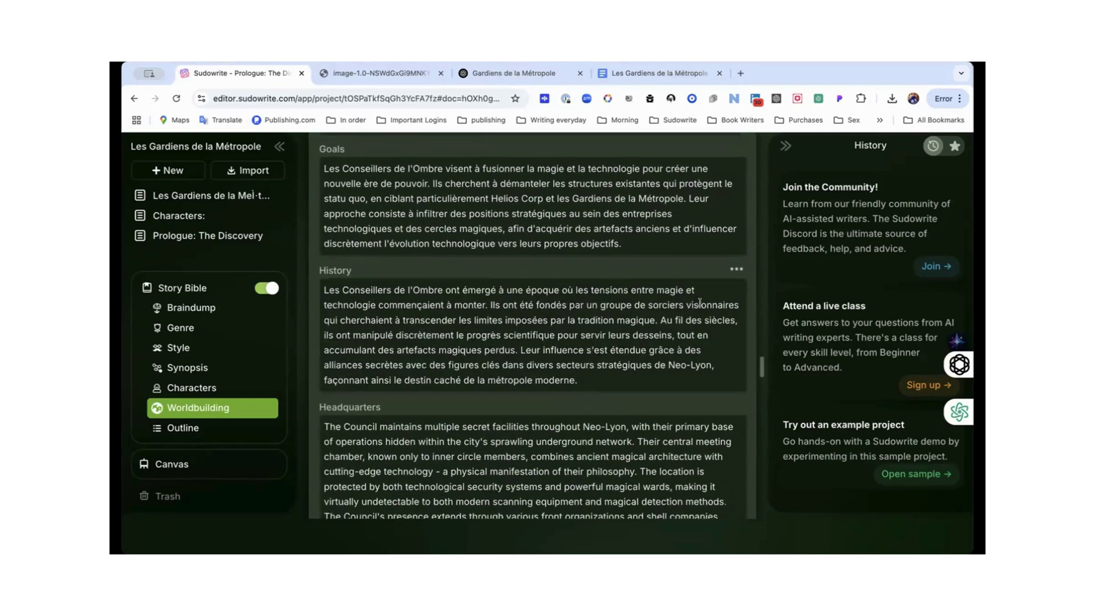
# - Rewrite The Council of Shadows' Headquarters trait with the custom instruction "[write all content in French Canadian]"
pyautogui.scroll(-2, 700, 302)
pyautogui.click(736, 305)
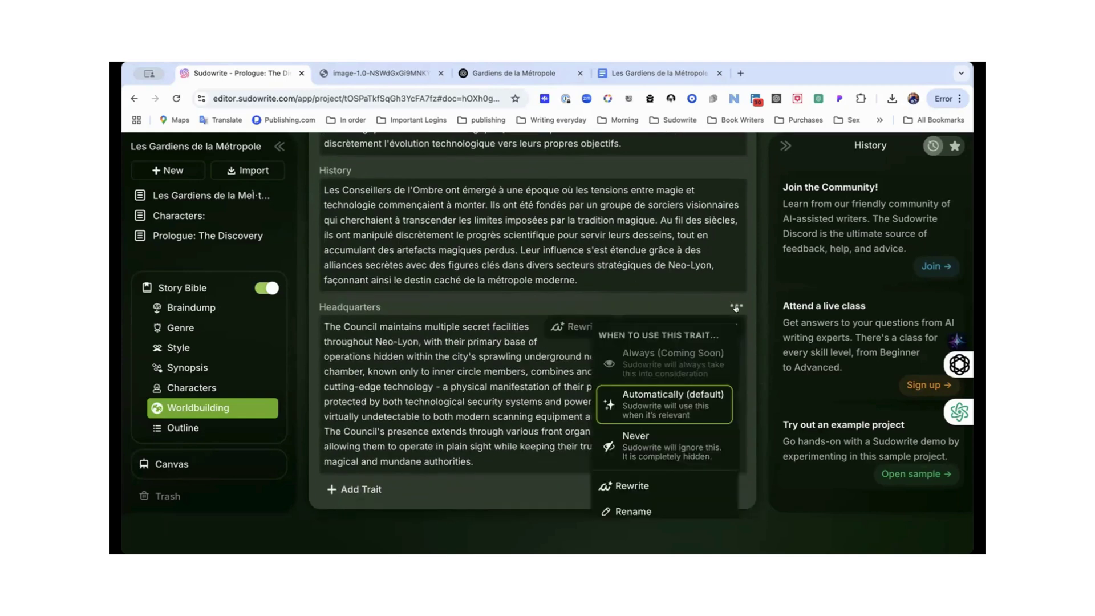
pyautogui.click(633, 484)
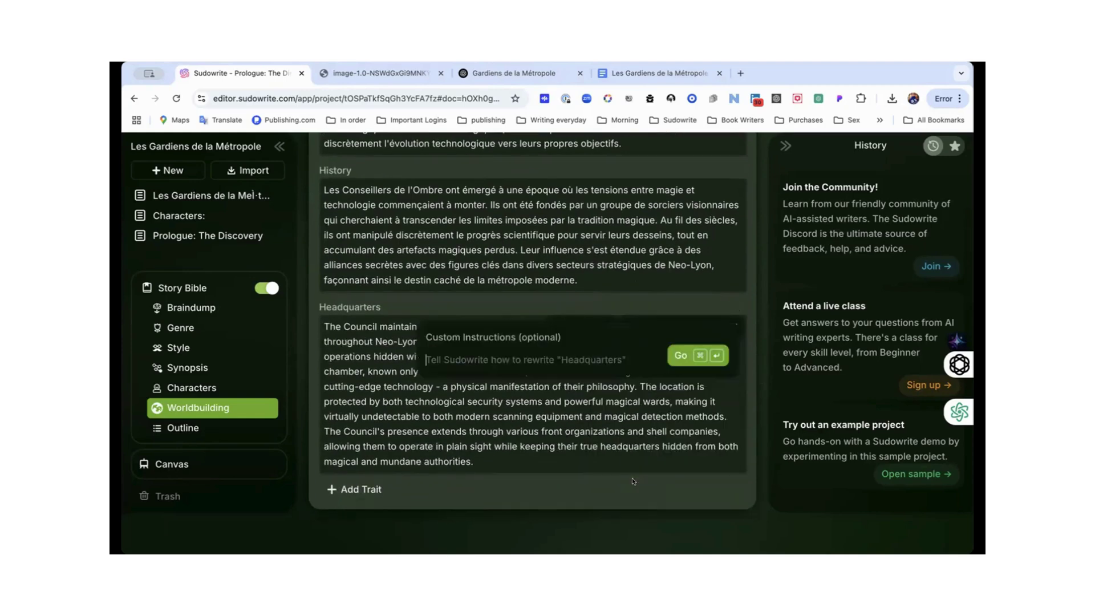
pyautogui.write('[write all content in French Canadian]')
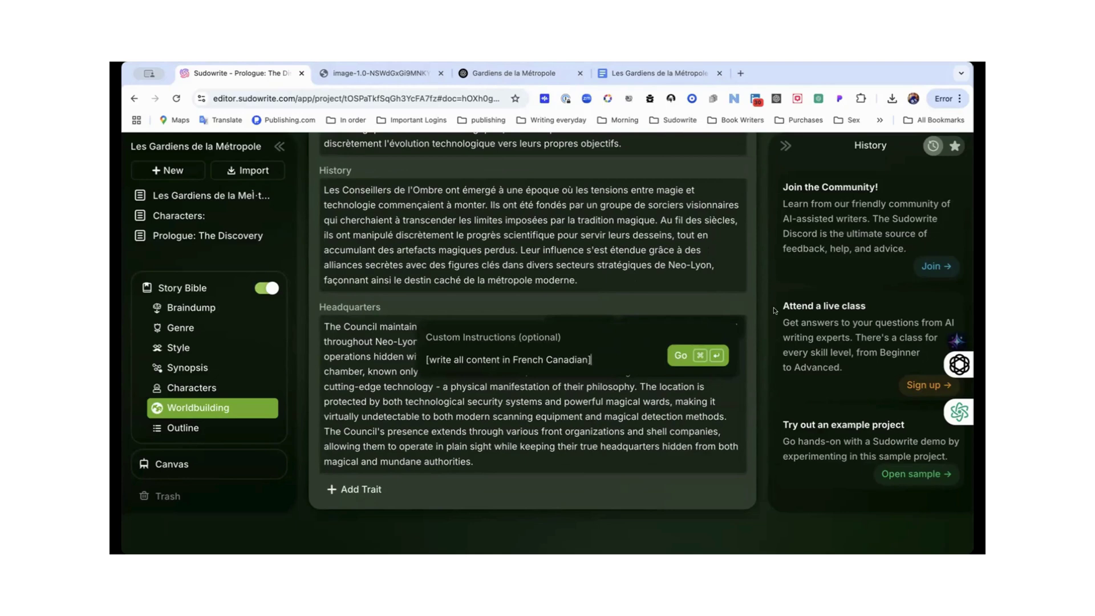
pyautogui.click(678, 354)
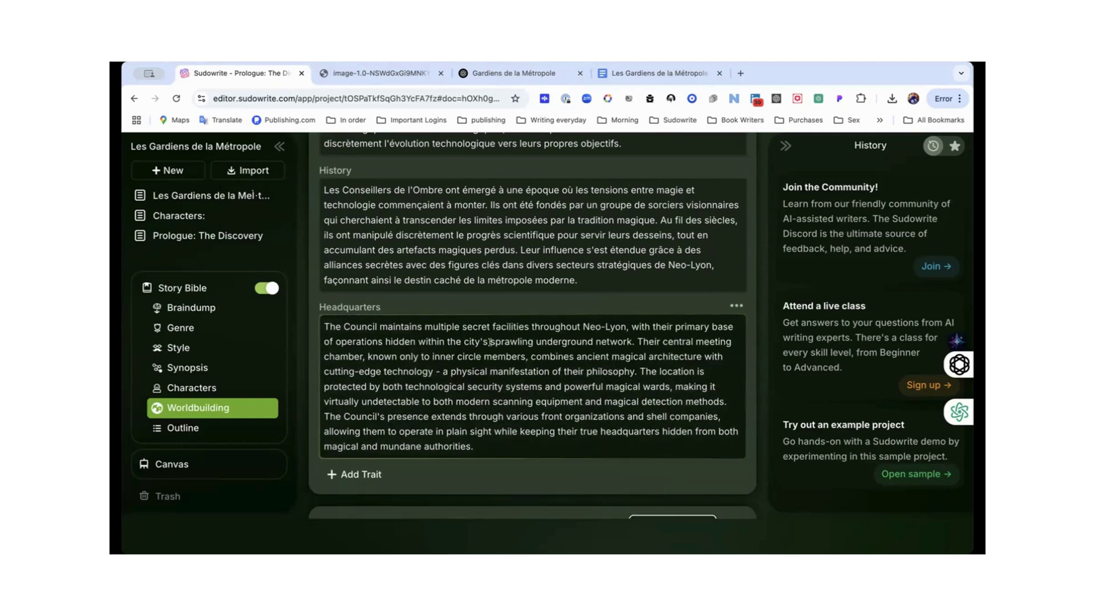
# - Check the rewritten Council of Shadows traits, and collapse the Council of Shadows and Technomagical Golems cards
pyautogui.scroll(-5, 491, 342)
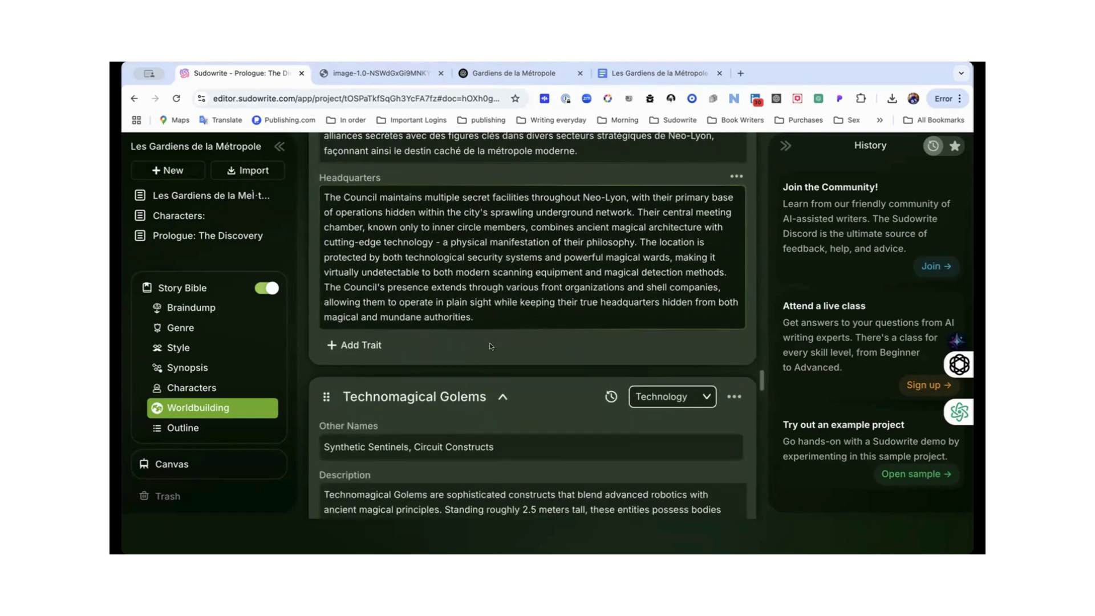
pyautogui.scroll(6, 489, 346)
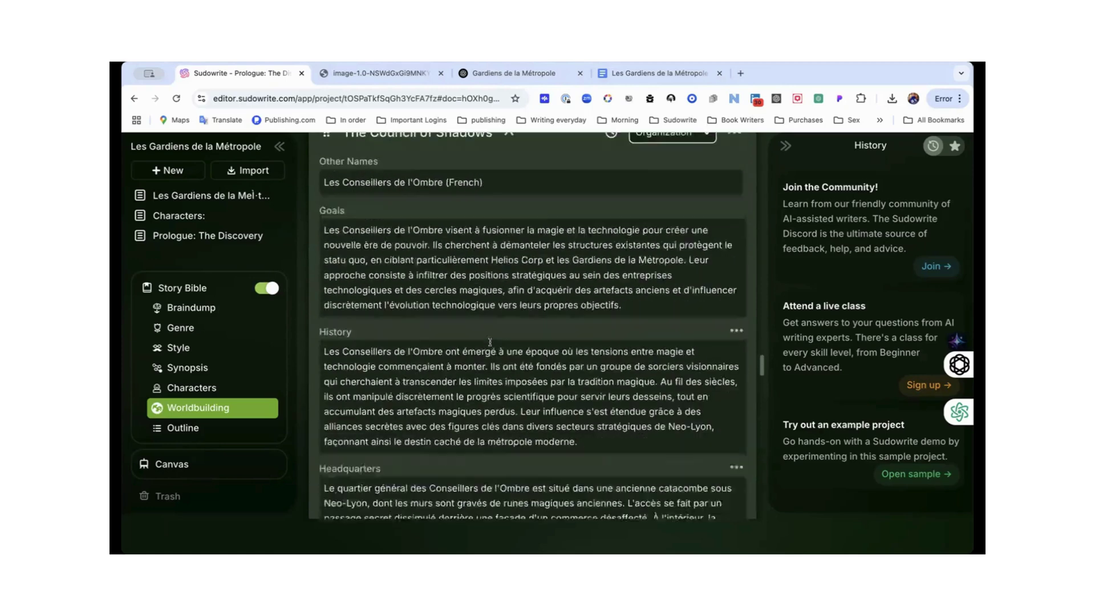
pyautogui.click(507, 232)
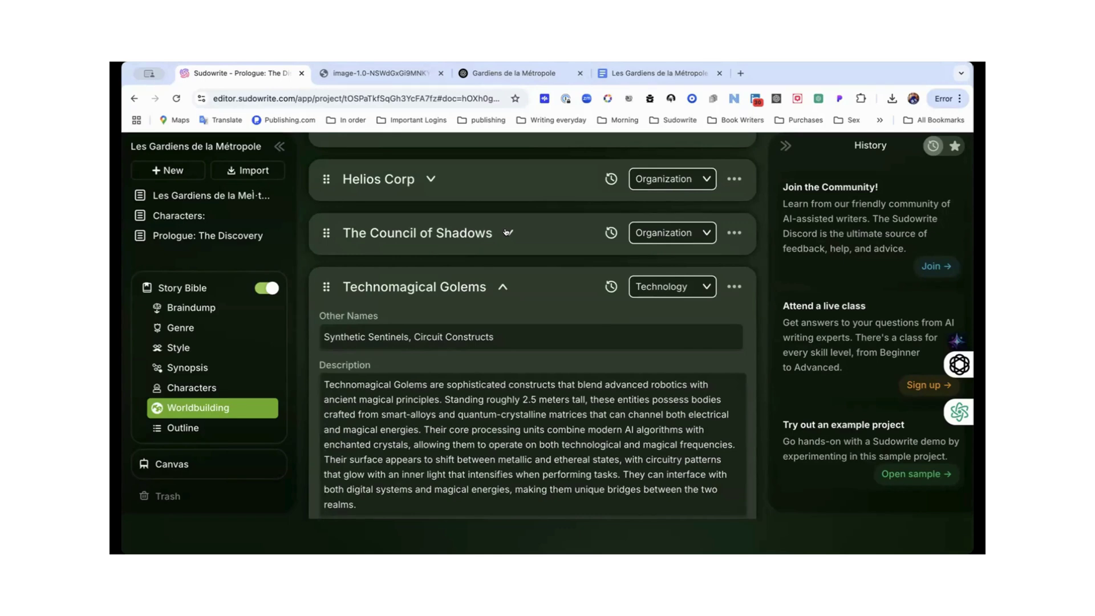
pyautogui.scroll(-2, 509, 291)
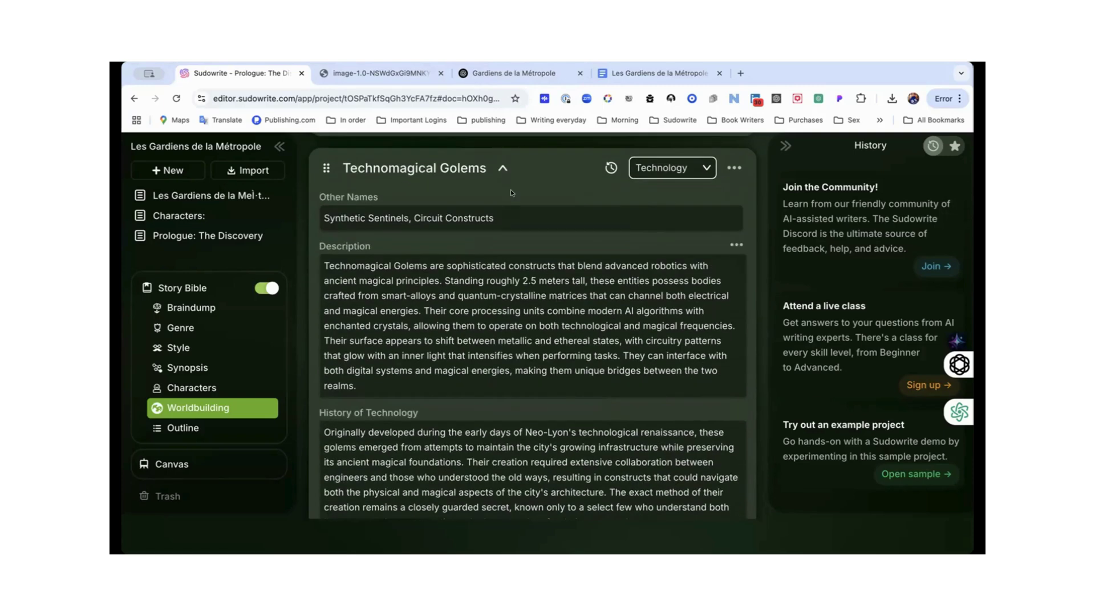
pyautogui.click(501, 167)
pyautogui.scroll(-1, 500, 166)
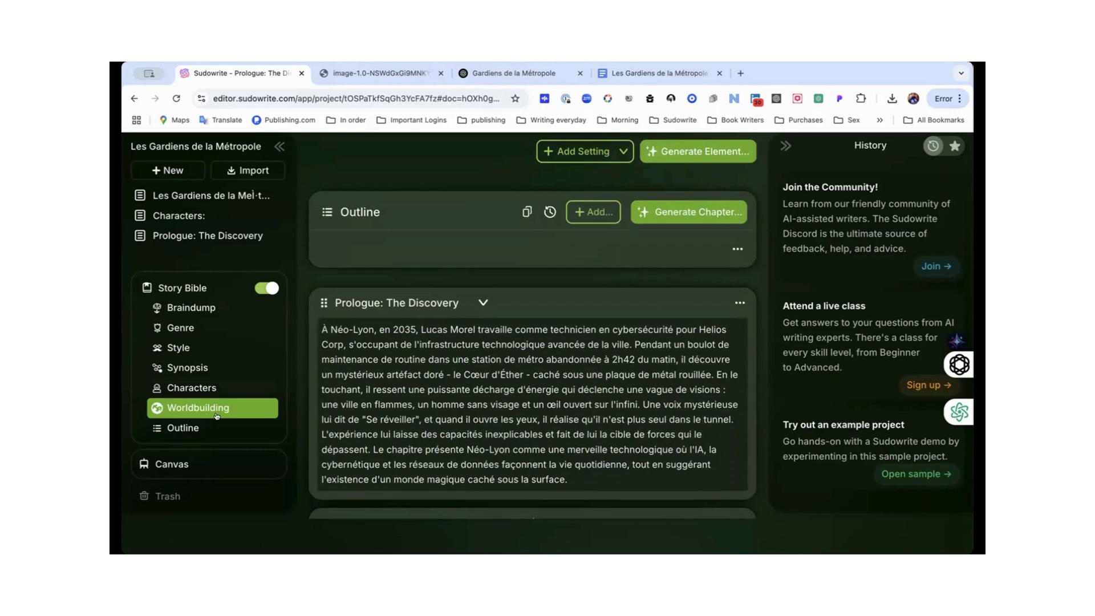
# - Generate the beats for the "Prologue: The Discovery" document from its linked outline and read through them
pyautogui.click(228, 237)
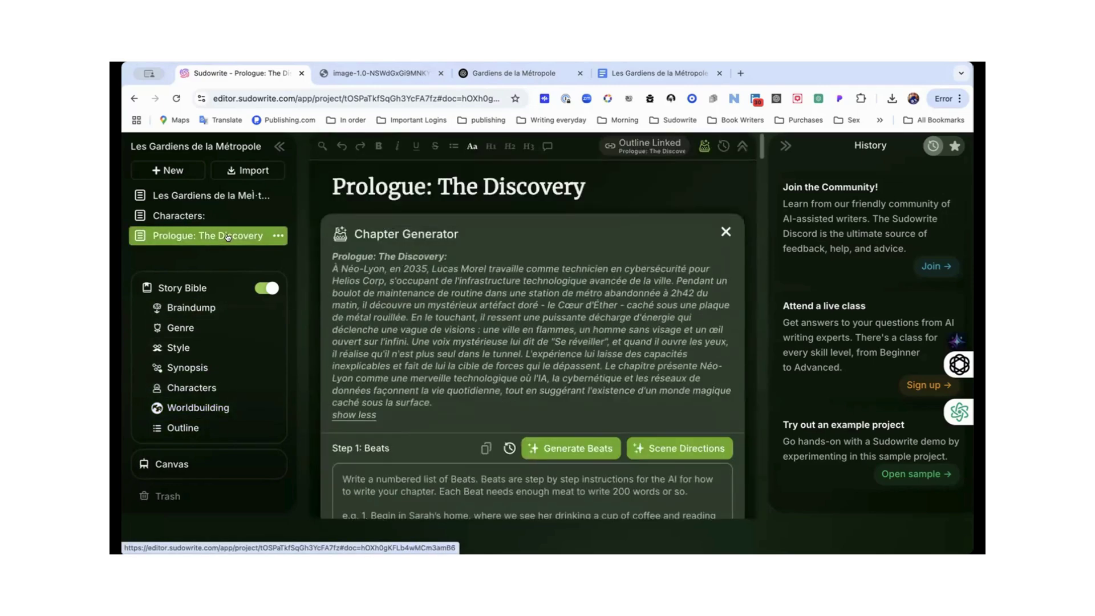
pyautogui.scroll(-3, 426, 327)
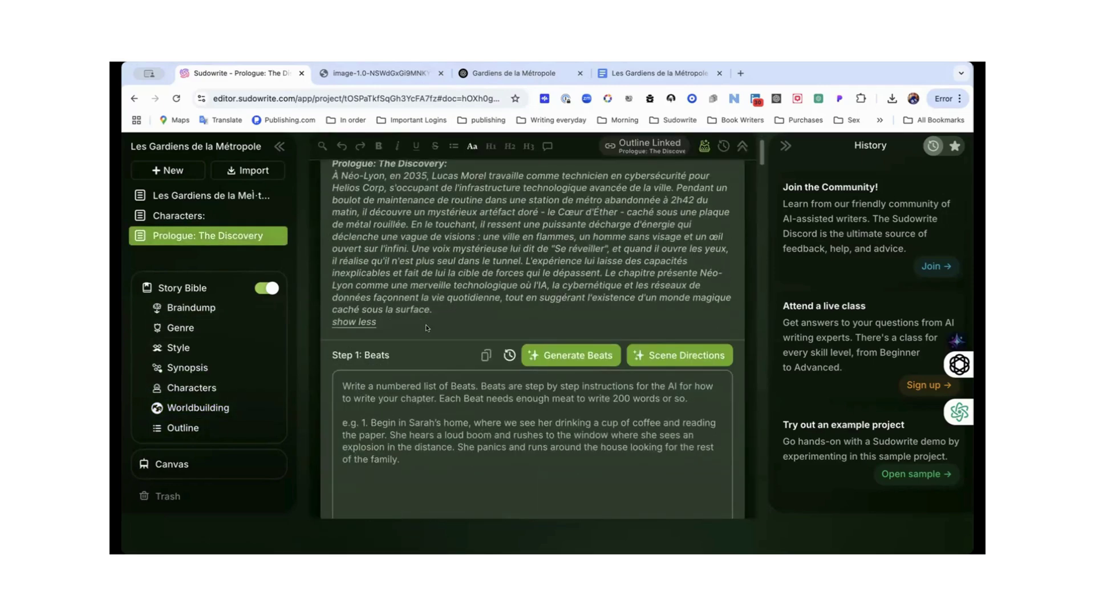
pyautogui.click(552, 356)
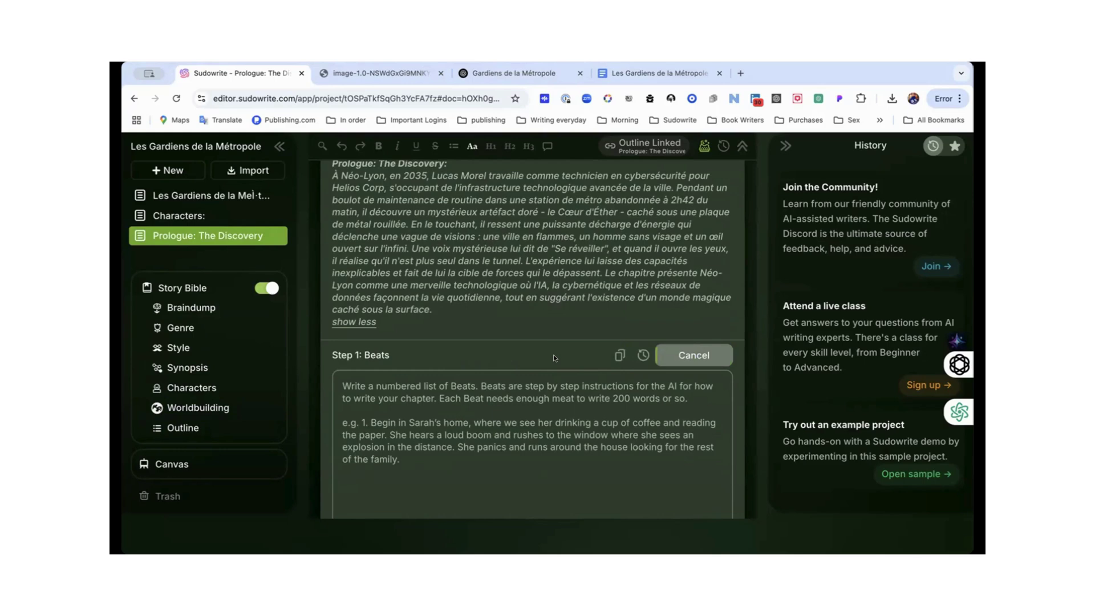
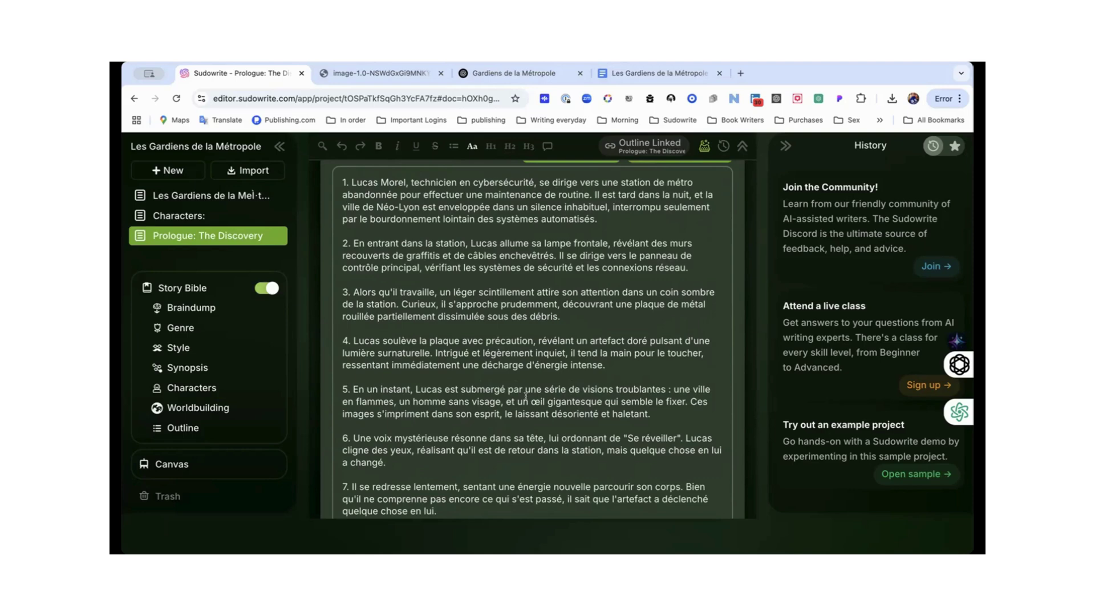
pyautogui.scroll(-3, 578, 386)
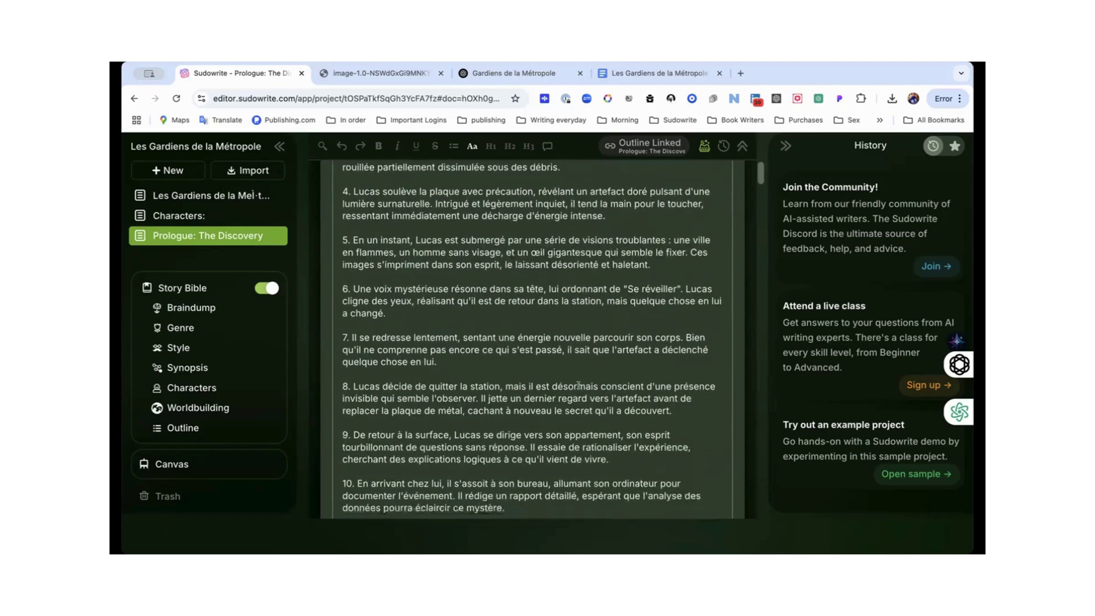
pyautogui.scroll(-6, 578, 386)
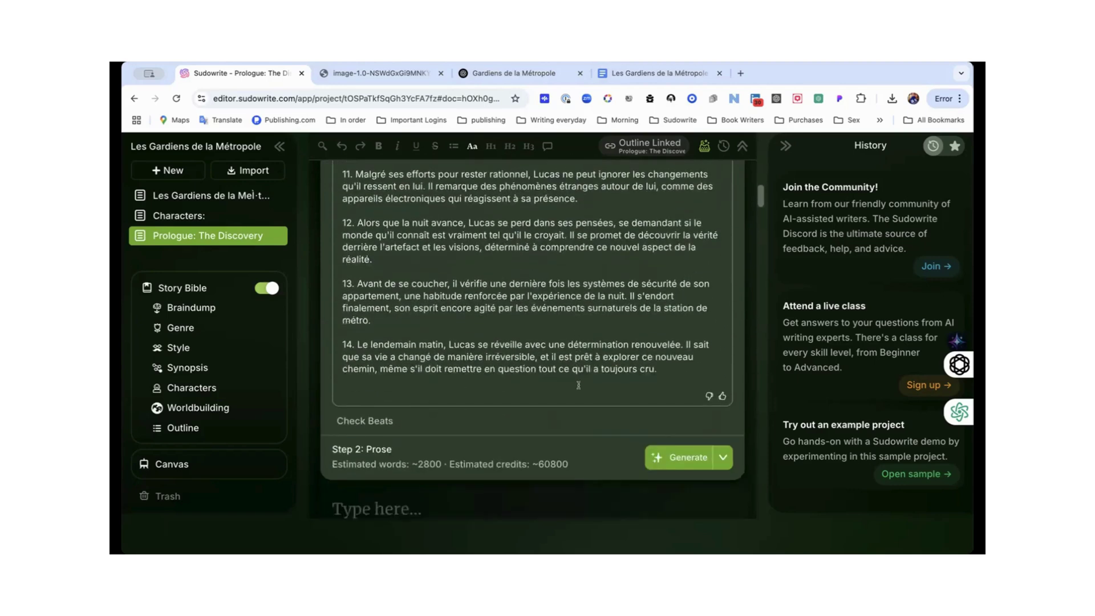
# - Copy the text of the first two French beats of the Prologue's chapter generator
pyautogui.scroll(10, 579, 386)
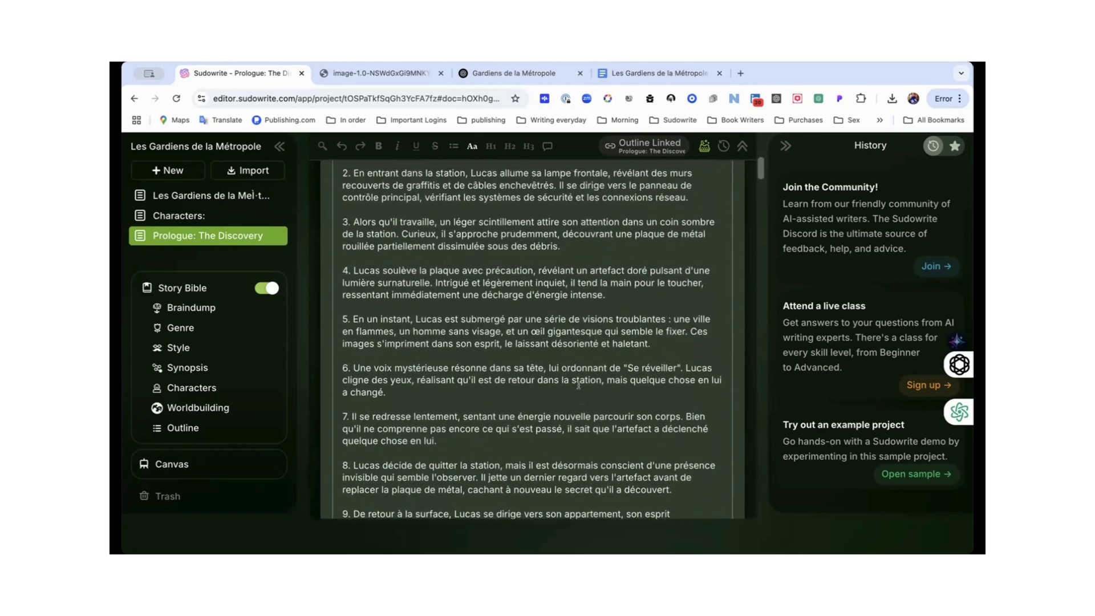
pyautogui.scroll(2, 579, 386)
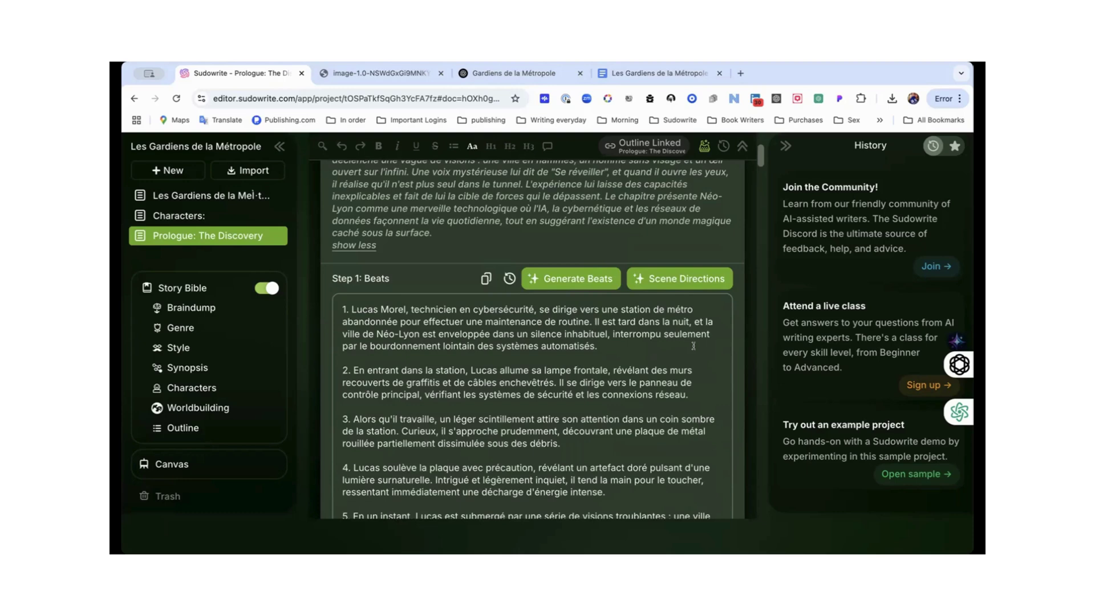
pyautogui.scroll(-2, 693, 345)
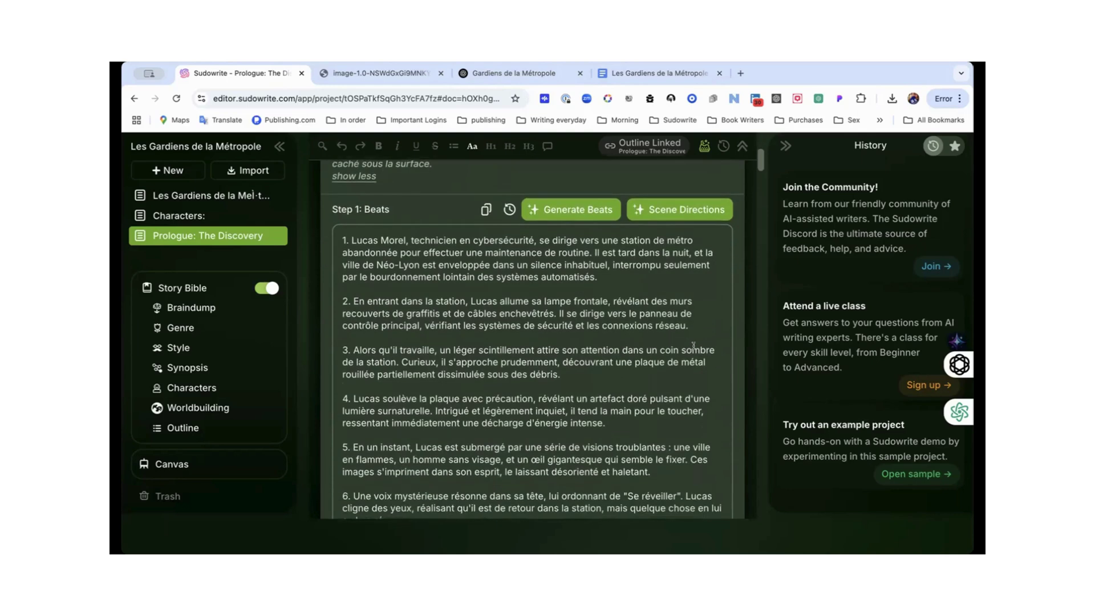
pyautogui.scroll(-1, 694, 346)
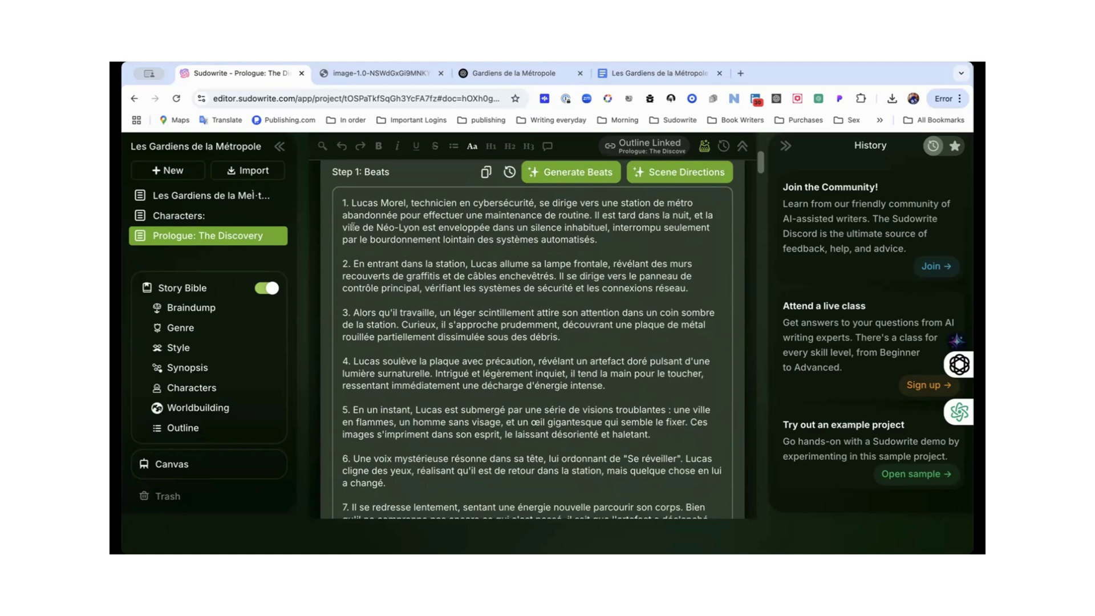
pyautogui.moveTo(349, 201); pyautogui.dragTo(698, 285)
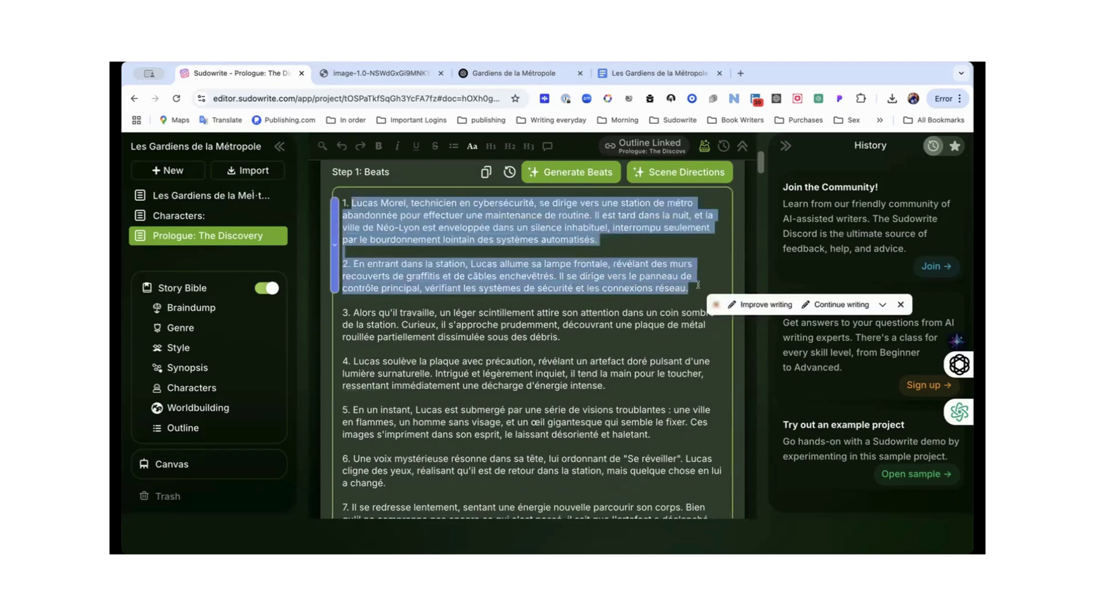
pyautogui.click(630, 309)
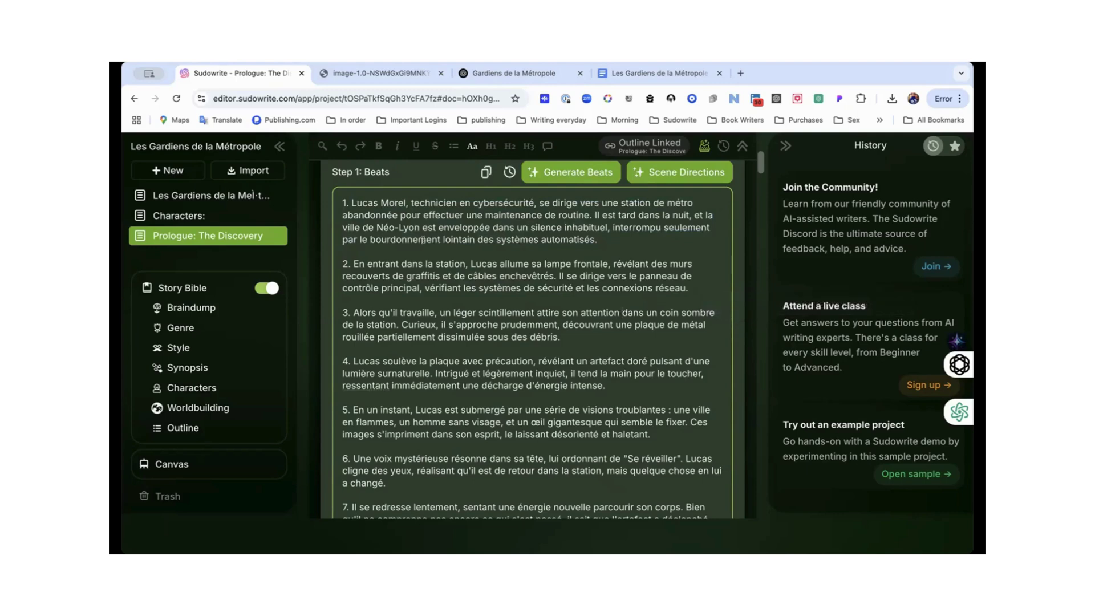
# - Open the "Characters:" document, close its Chapter Generator, and paste the two copied beats below the character image
pyautogui.click(208, 217)
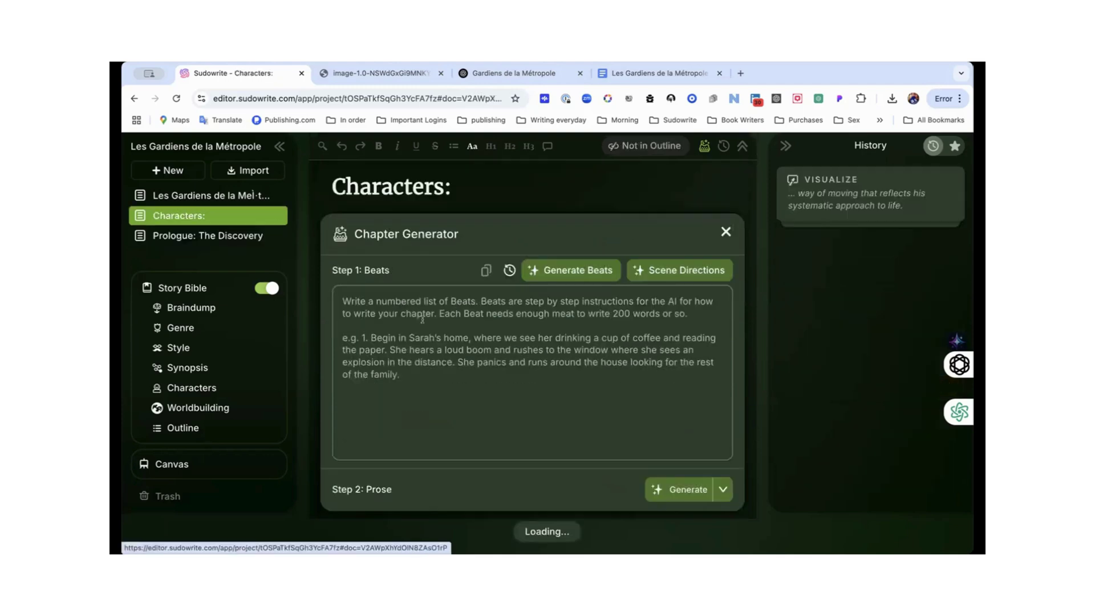
pyautogui.click(725, 231)
pyautogui.scroll(-2, 628, 324)
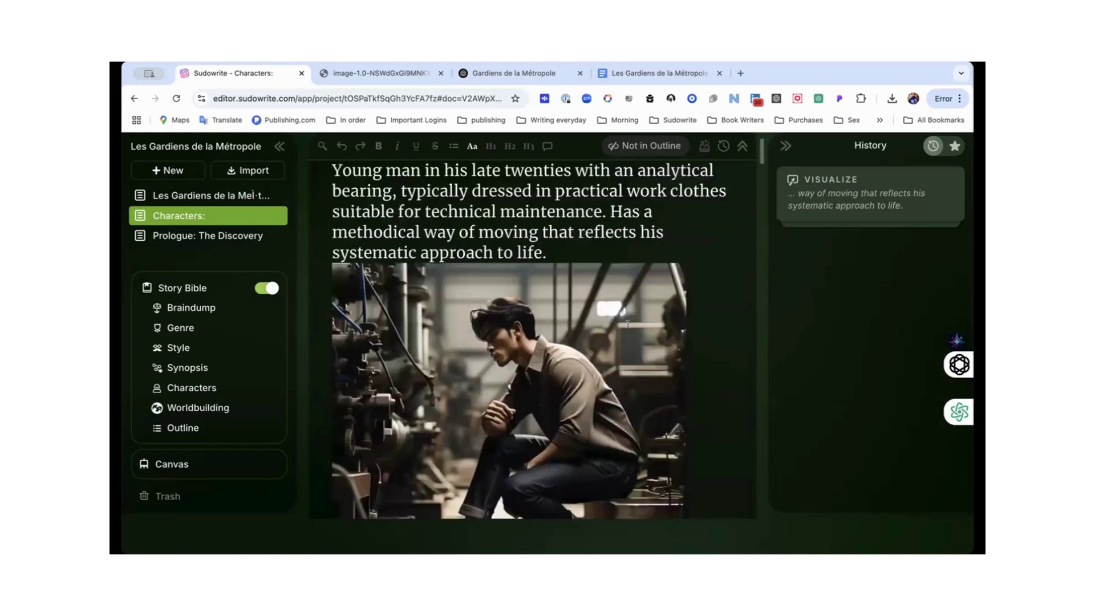
pyautogui.scroll(-5, 627, 323)
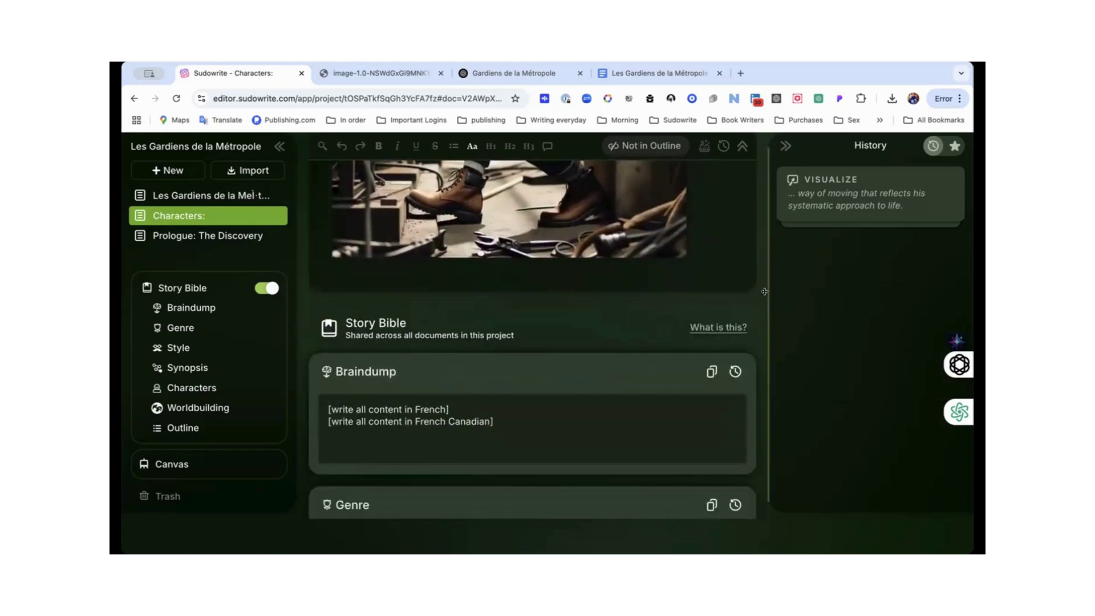
pyautogui.scroll(5, 724, 279)
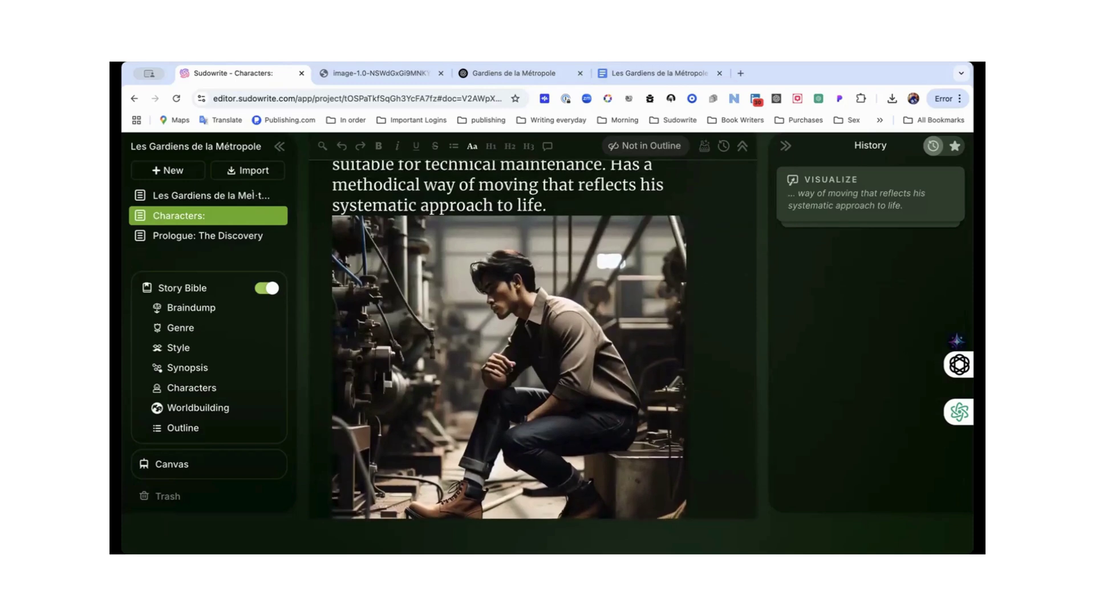
pyautogui.scroll(-6, 555, 296)
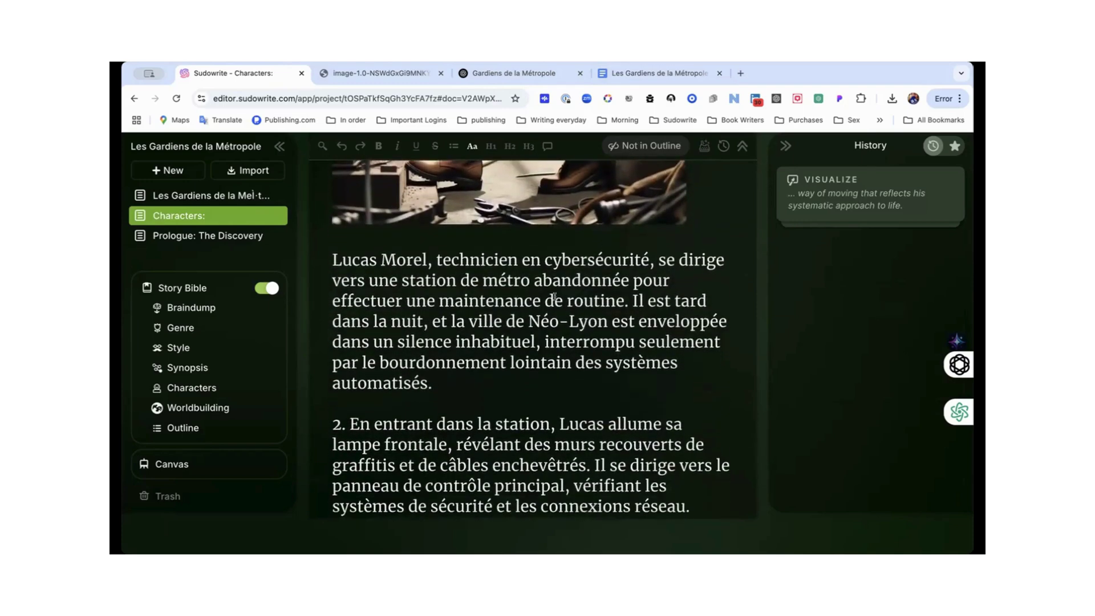
# - Generate an image with Visualize from the first pasted beat, the paragraph about the abandoned metro station
pyautogui.click(329, 259)
pyautogui.moveTo(329, 259); pyautogui.dragTo(455, 393)
pyautogui.click(636, 231)
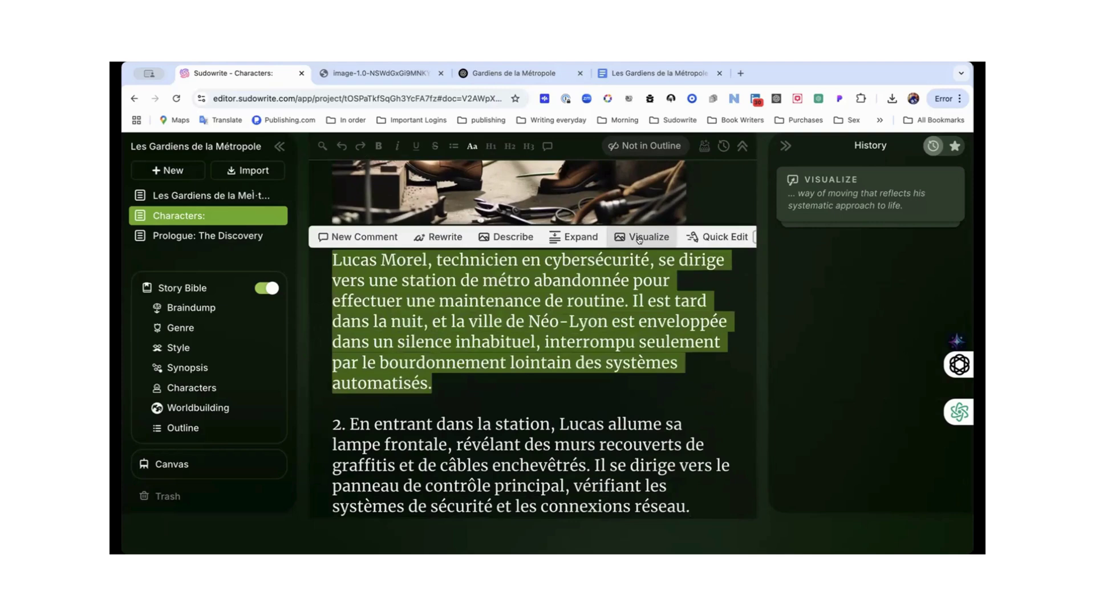
# - Generate an image with Visualize from the second beat's text, starting "En entrant dans la station", and check the picture
pyautogui.scroll(-1, 567, 357)
pyautogui.scroll(-1, 567, 357)
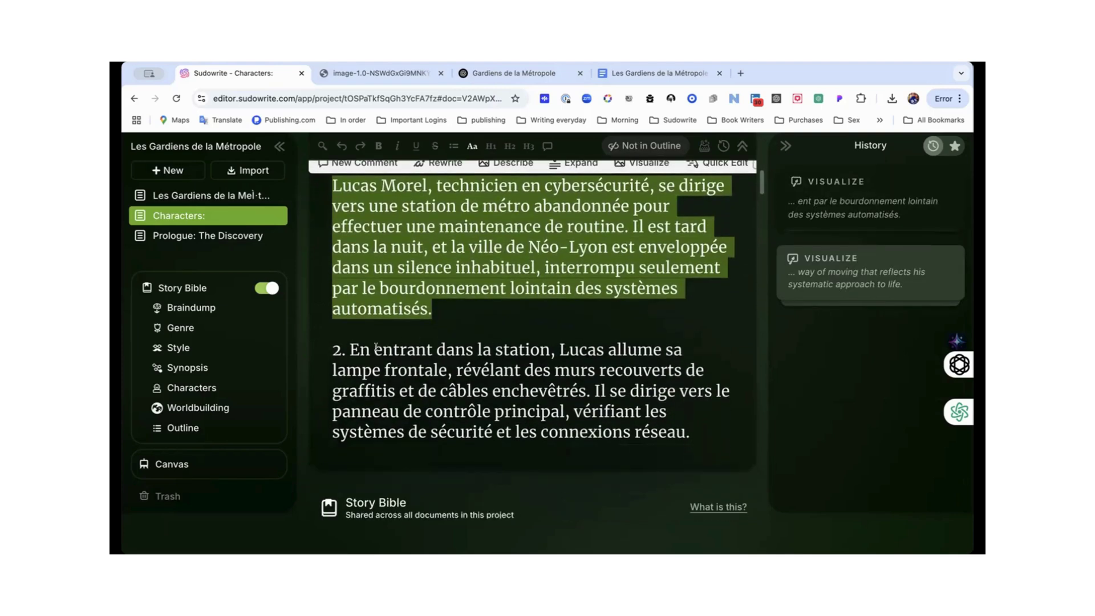
pyautogui.moveTo(350, 349); pyautogui.dragTo(693, 433)
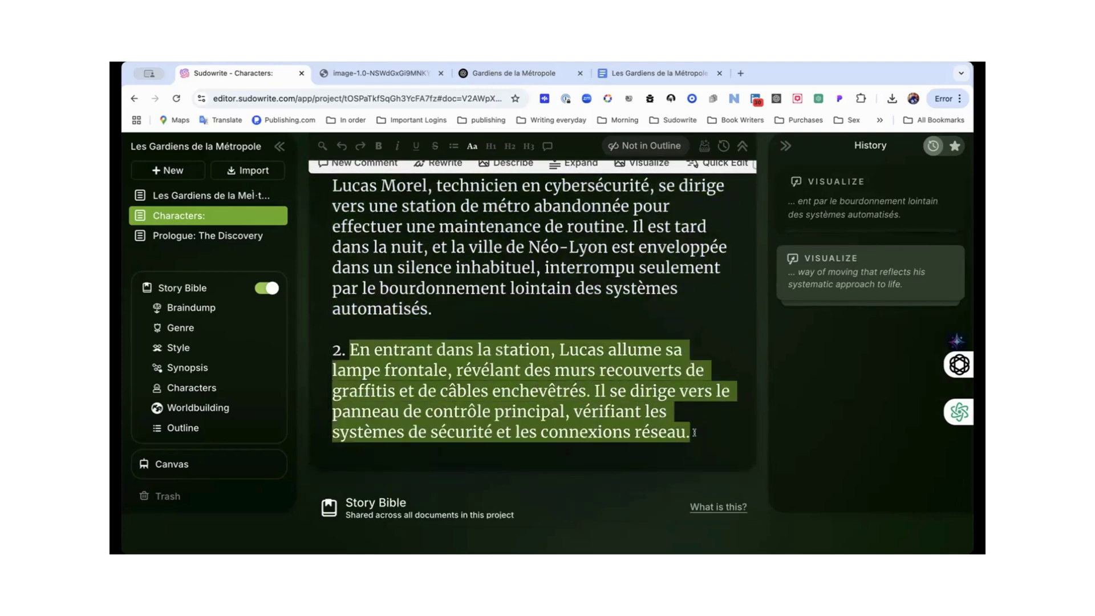
pyautogui.click(649, 330)
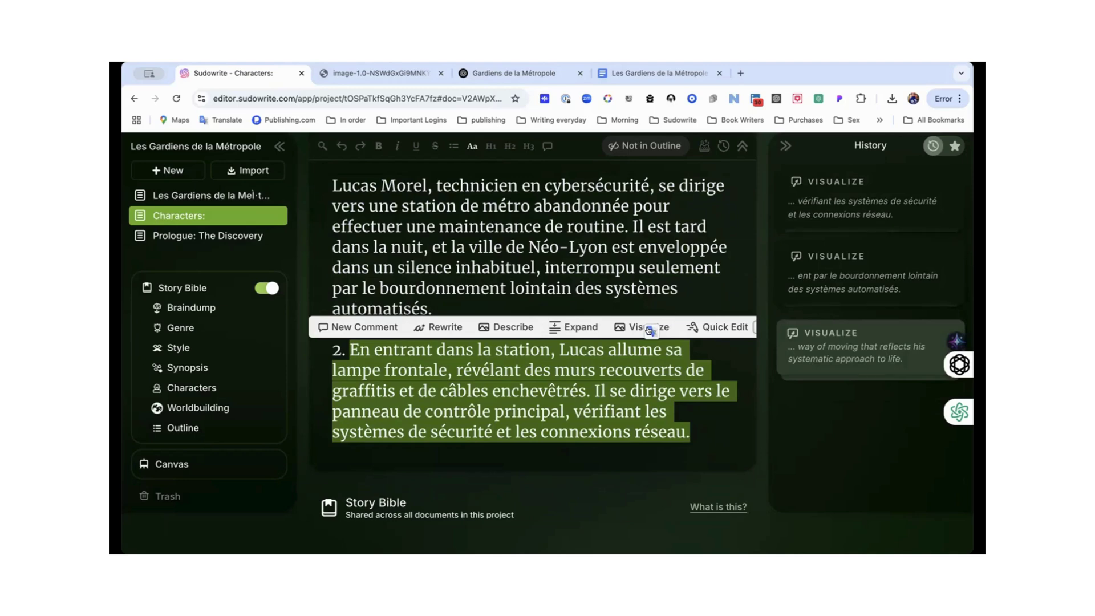
pyautogui.click(862, 277)
pyautogui.scroll(-2, 861, 278)
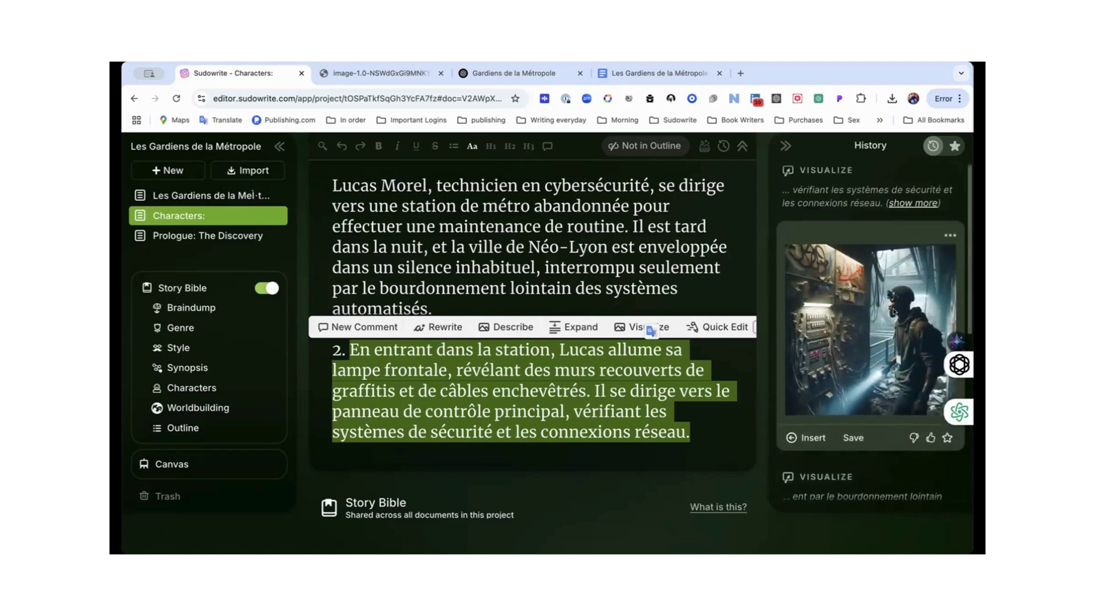
pyautogui.scroll(1, 893, 312)
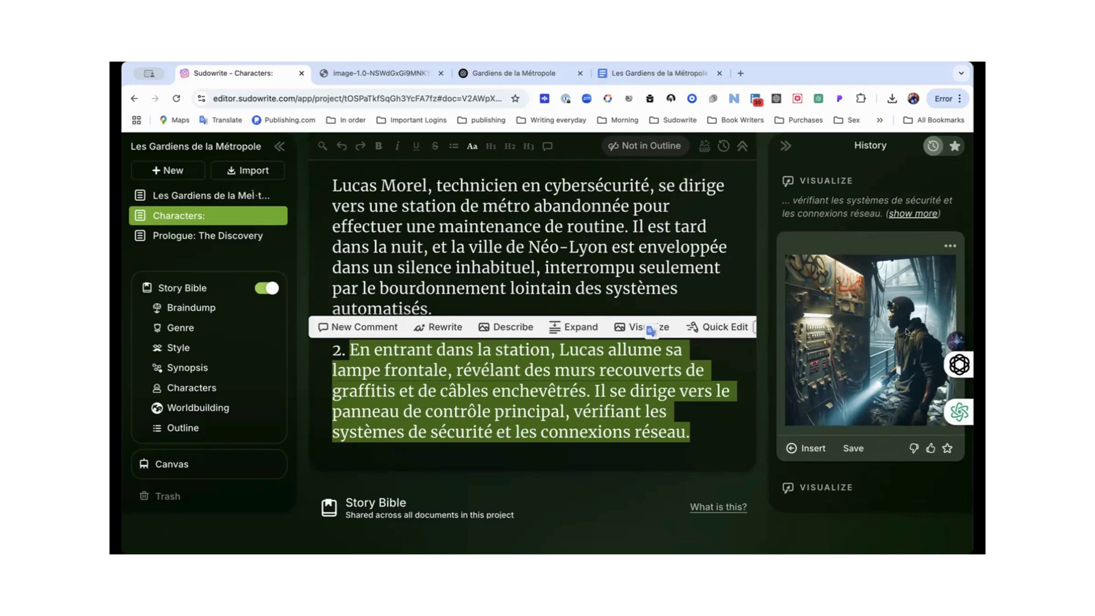
# - Copy Lucas's name and English description from the document's beginning and paste them on their own lines before the second beat's text
pyautogui.scroll(10, 582, 238)
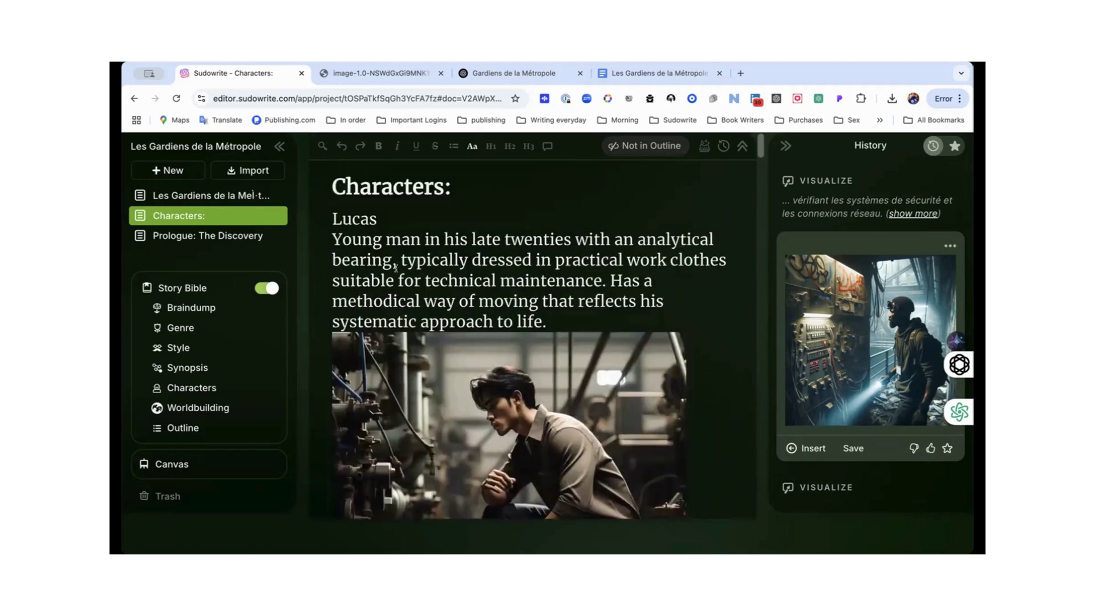
pyautogui.scroll(-10, 444, 247)
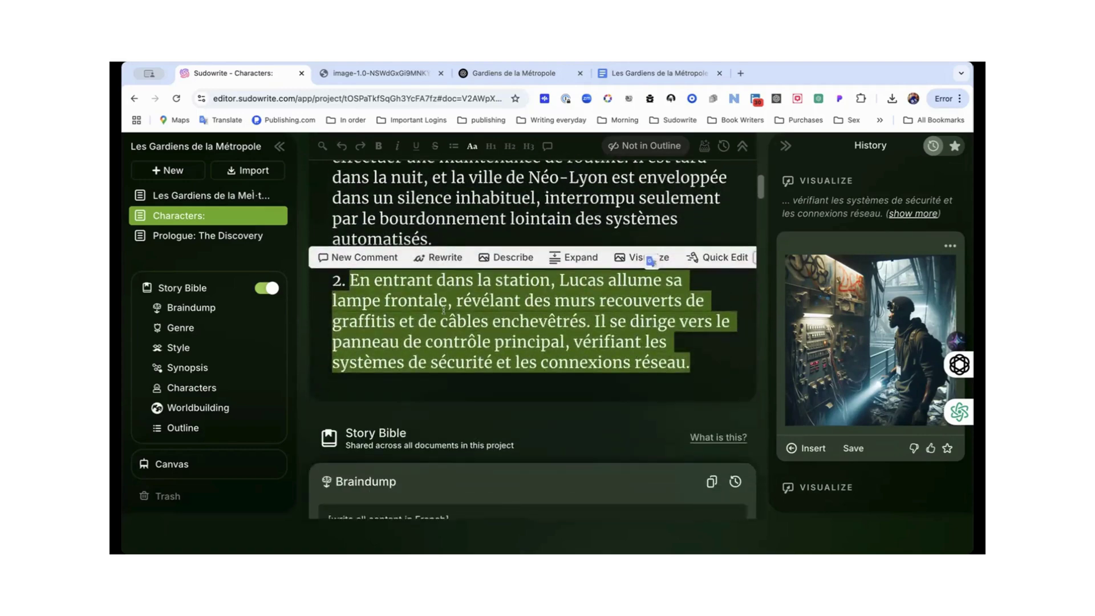
pyautogui.scroll(10, 457, 312)
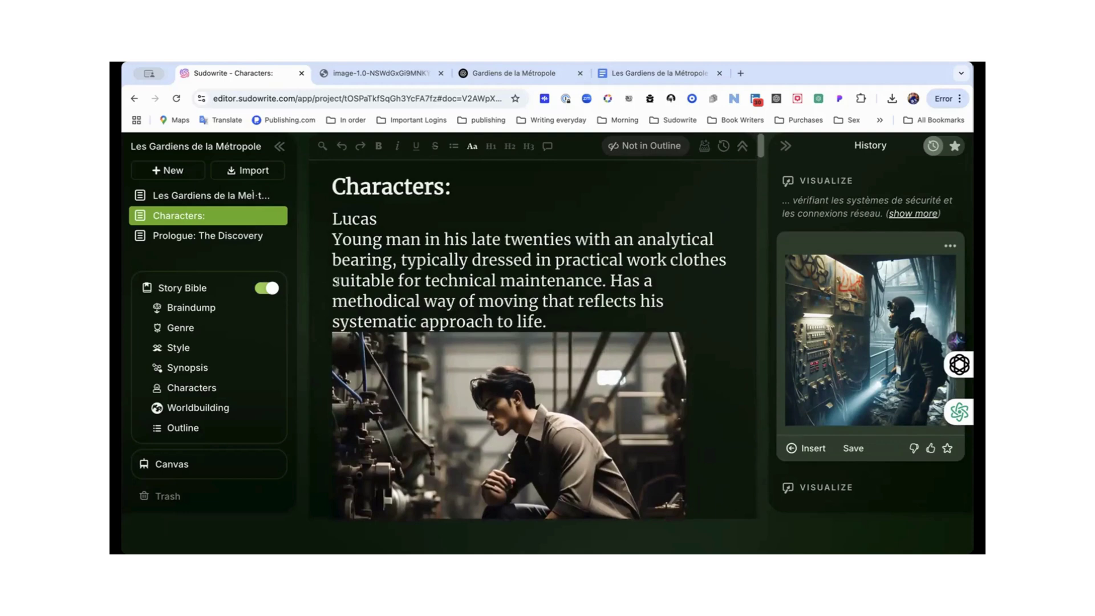
pyautogui.moveTo(331, 219); pyautogui.dragTo(572, 313)
pyautogui.press('super+c')
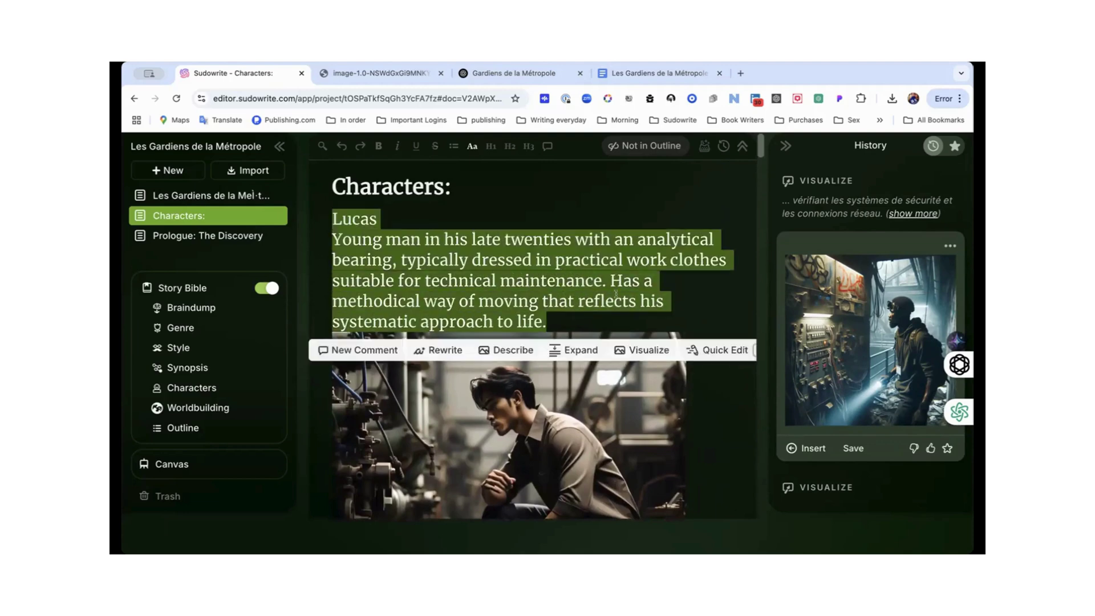
pyautogui.scroll(-12, 616, 293)
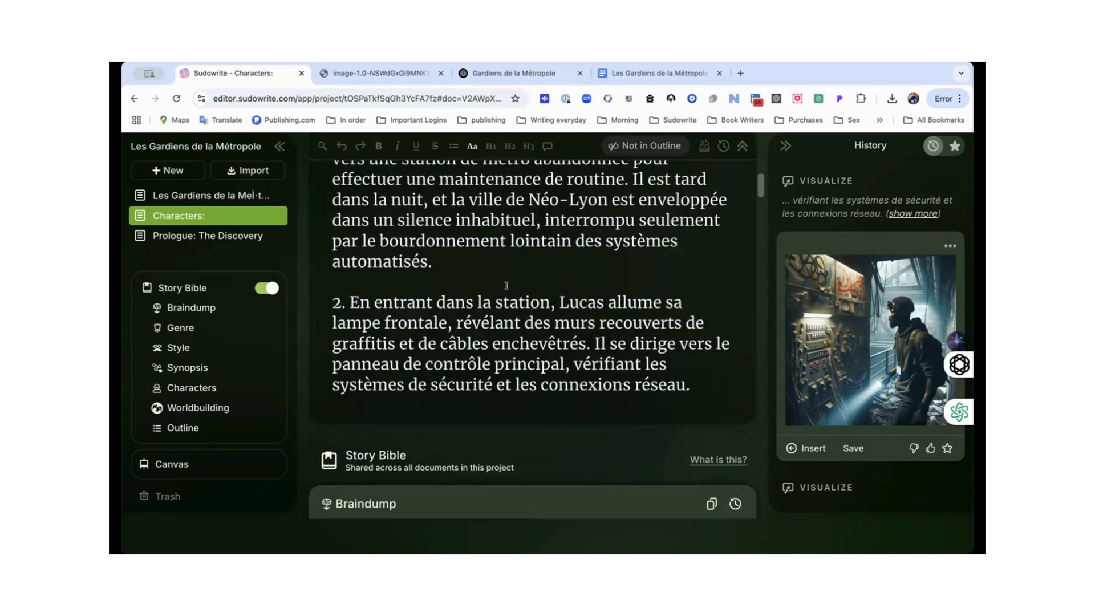
pyautogui.scroll(2, 855, 285)
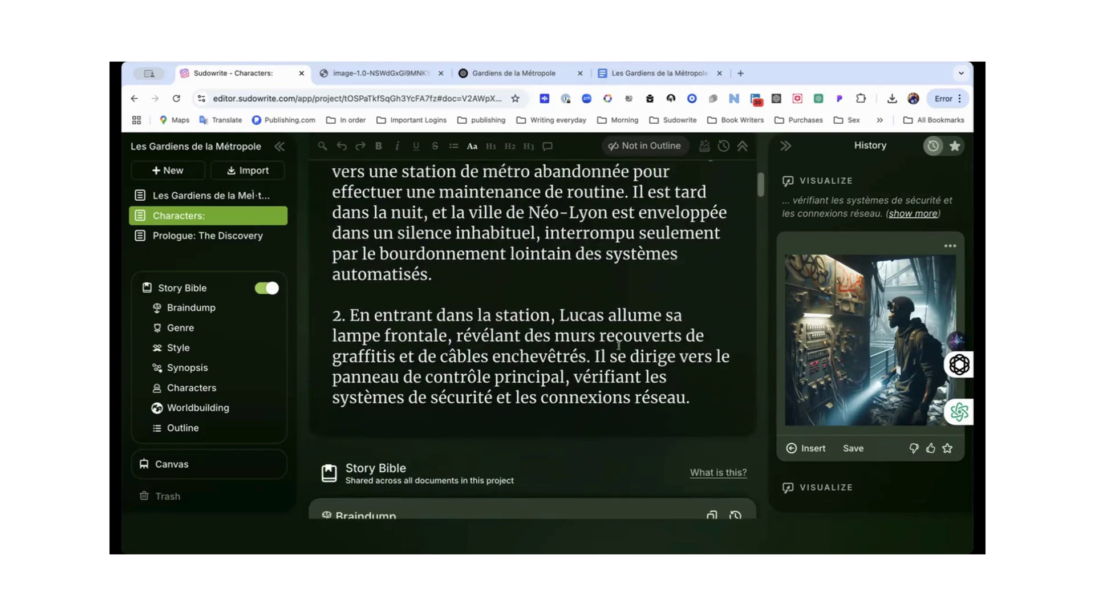
pyautogui.click(911, 214)
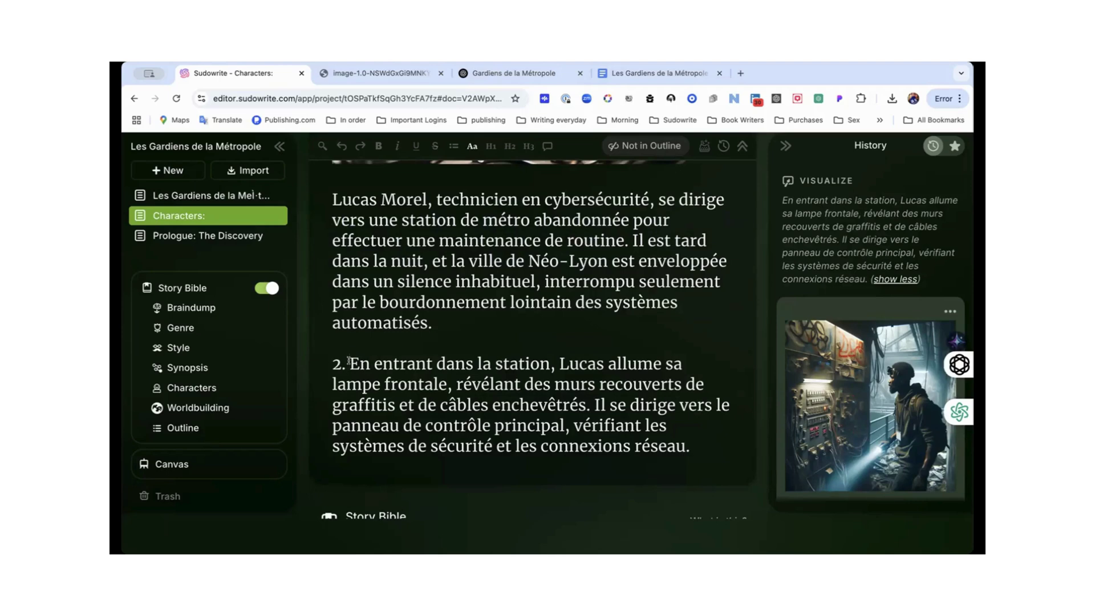
pyautogui.press('super+v')
pyautogui.press('Return')
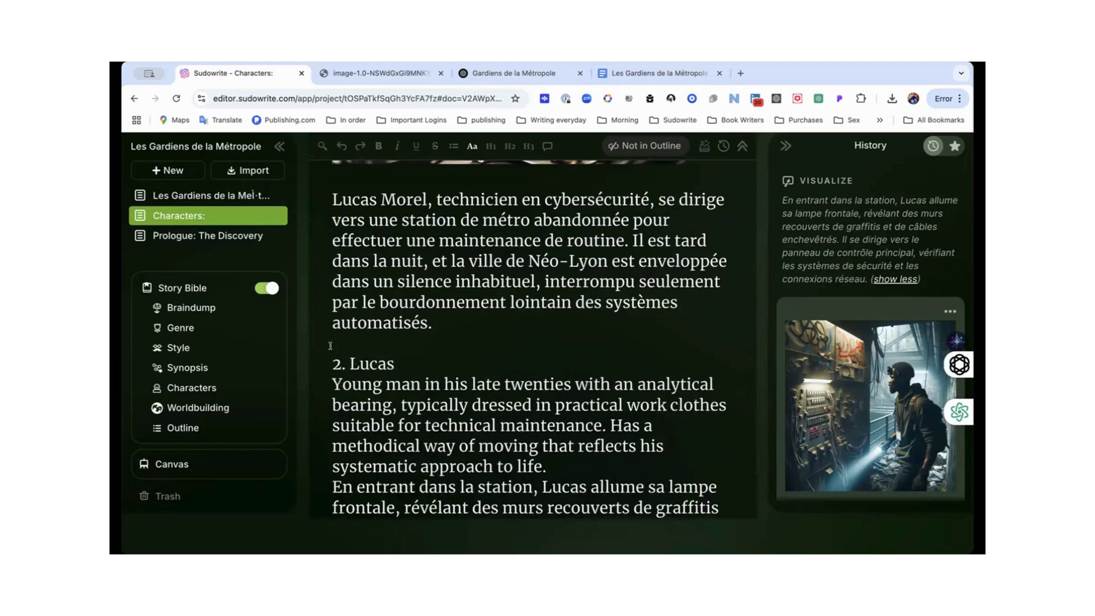
# - Visualize Lucas's description together with the second beat, and insert the generated image on a new line below that text
pyautogui.moveTo(349, 358); pyautogui.dragTo(690, 480)
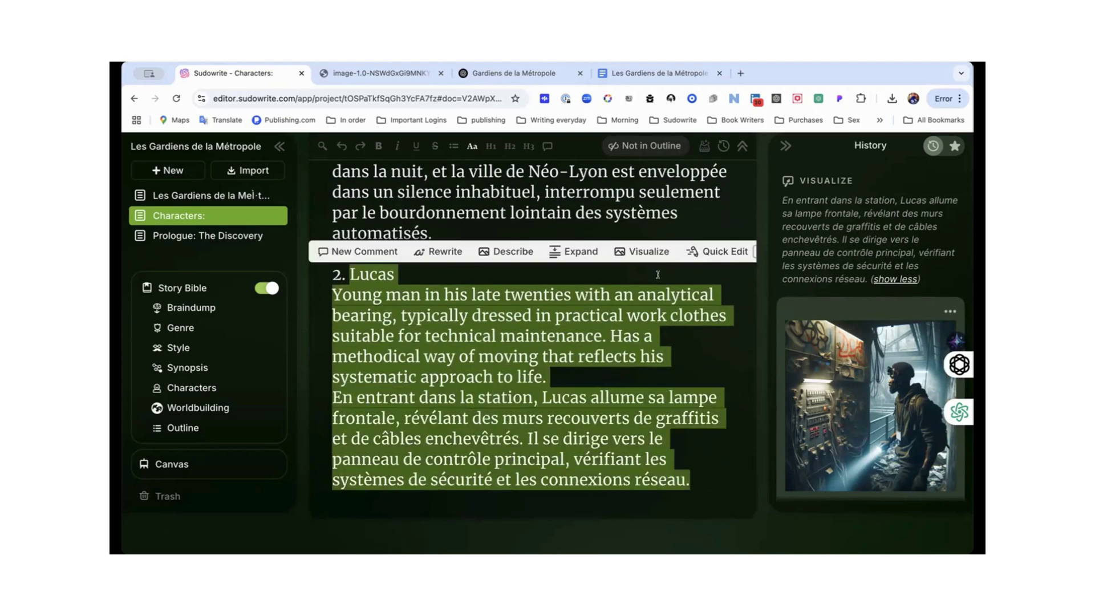
pyautogui.click(647, 254)
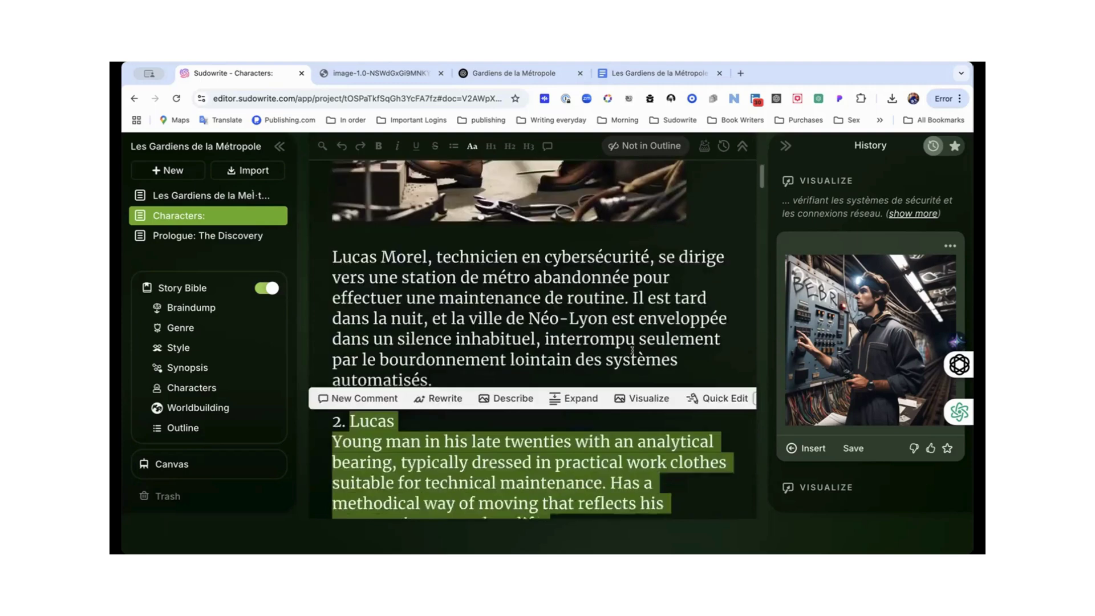
pyautogui.scroll(-5, 632, 349)
pyautogui.click(704, 298)
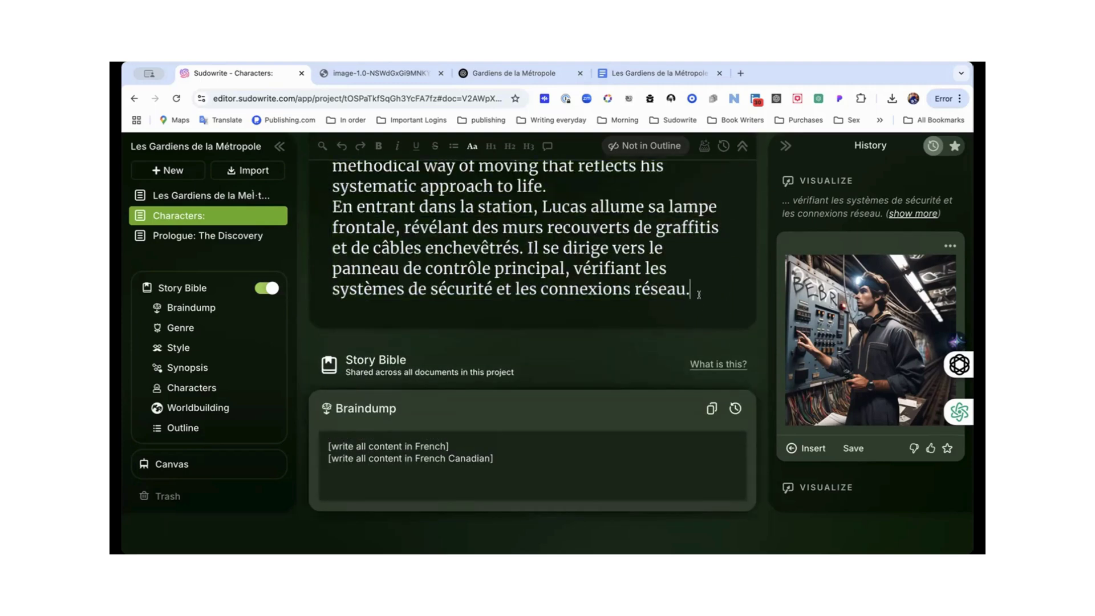
pyautogui.press('Return')
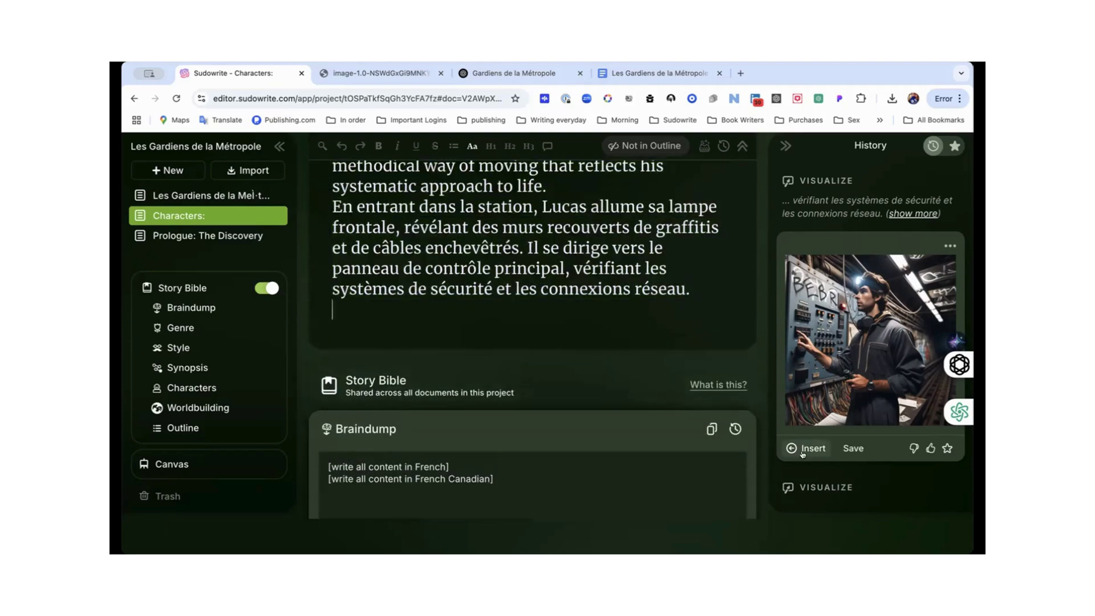
pyautogui.click(806, 448)
pyautogui.scroll(4, 513, 354)
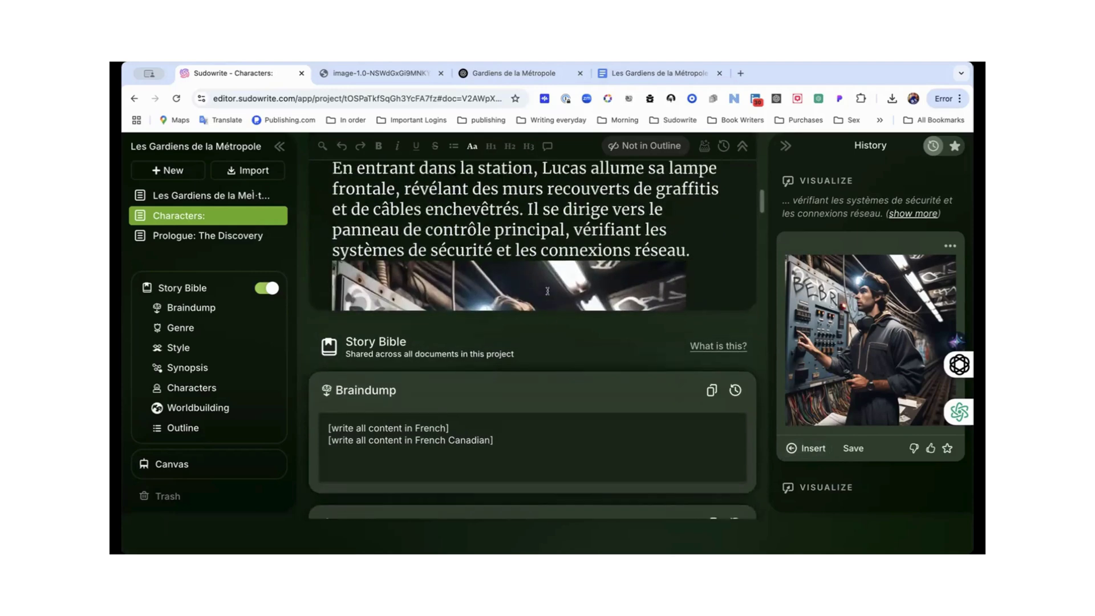
# - Reopen the Chapter Generator in the "Prologue: The Discovery" document and read through its French beats
pyautogui.click(209, 236)
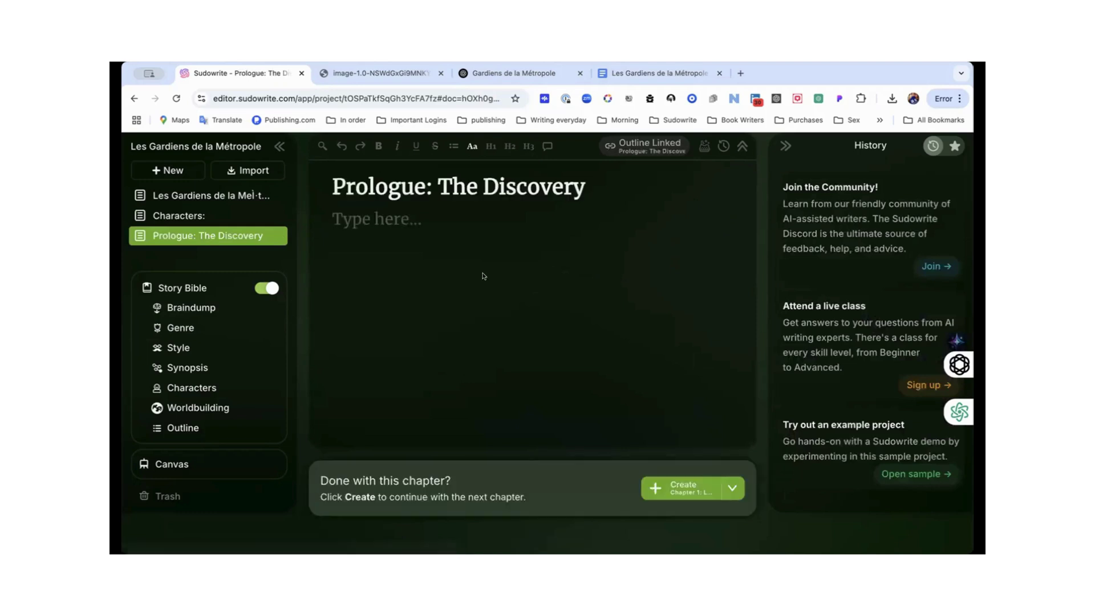
pyautogui.click(704, 146)
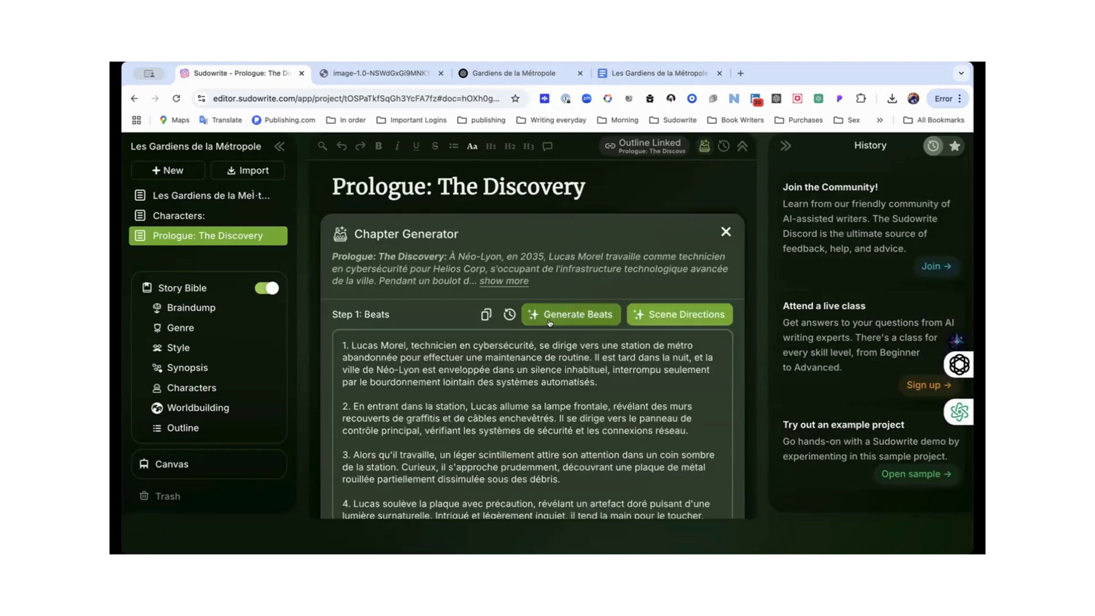
pyautogui.scroll(-3, 548, 320)
pyautogui.scroll(-3, 548, 320)
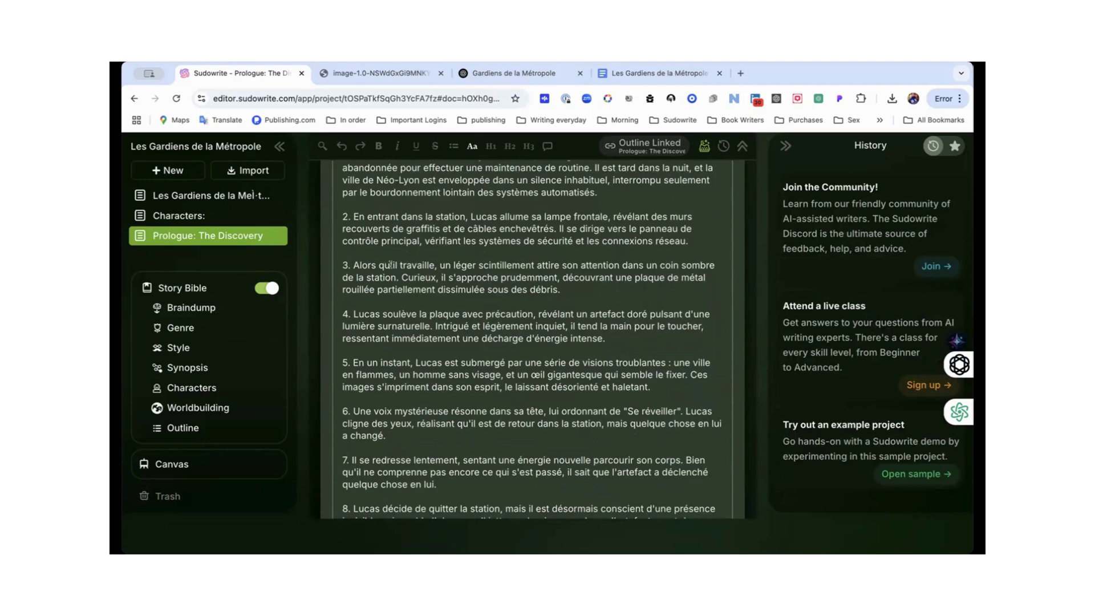
pyautogui.scroll(-2, 424, 281)
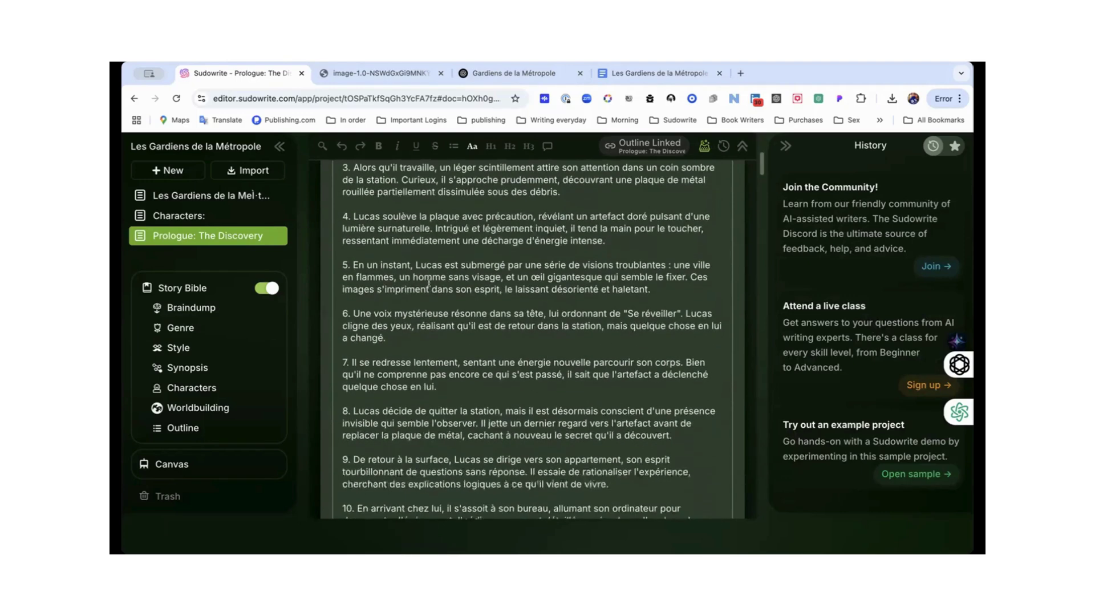
pyautogui.scroll(3, 428, 283)
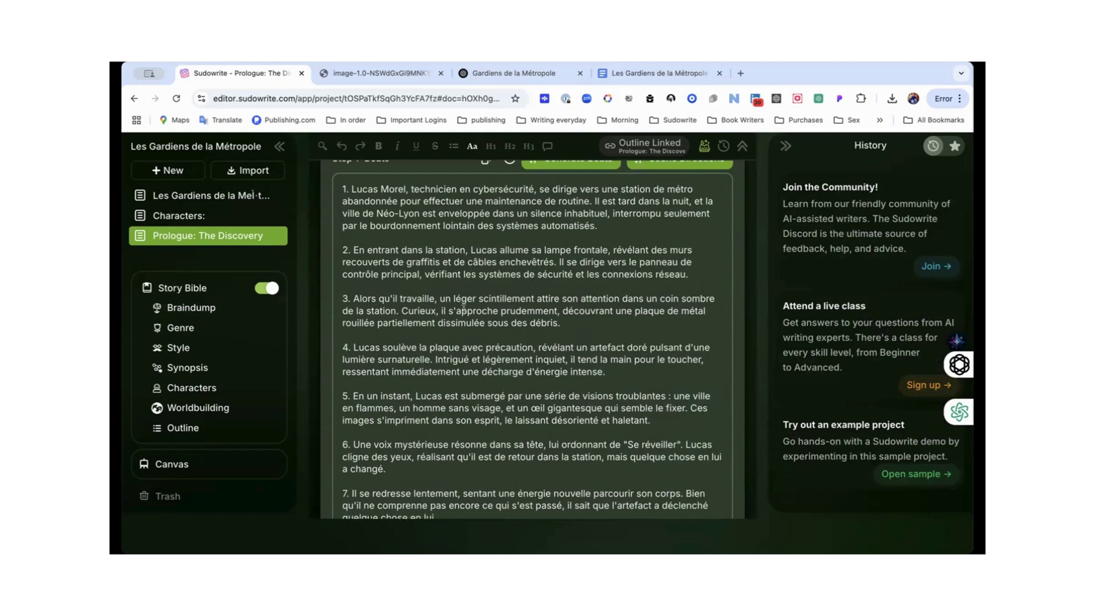
# - Expand the Prologue's full summary above the beats in the Chapter Generator and read it
pyautogui.scroll(3, 582, 290)
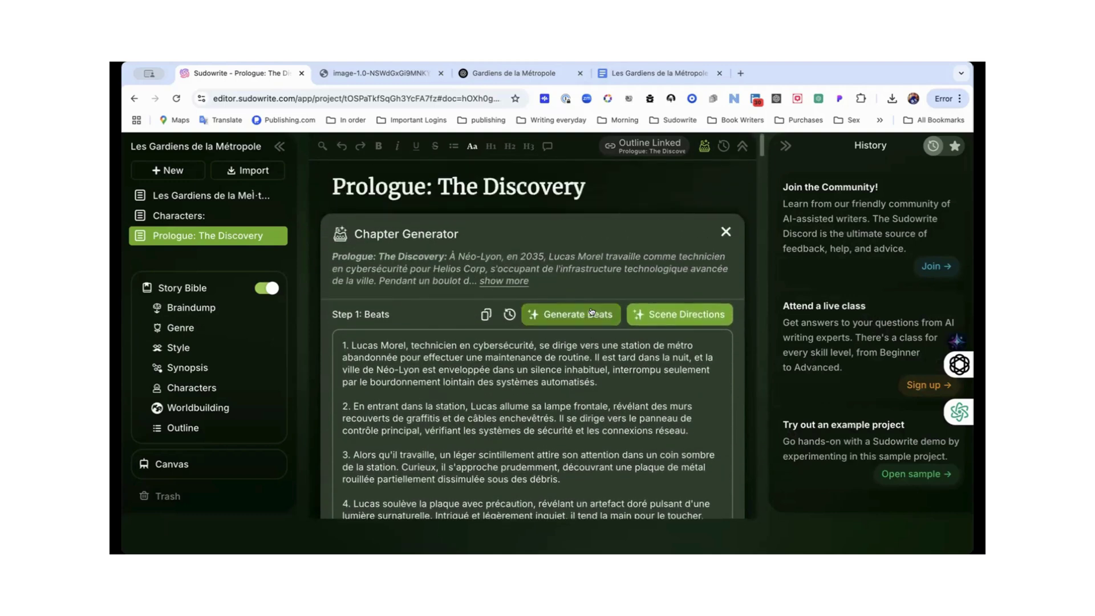
pyautogui.click(504, 281)
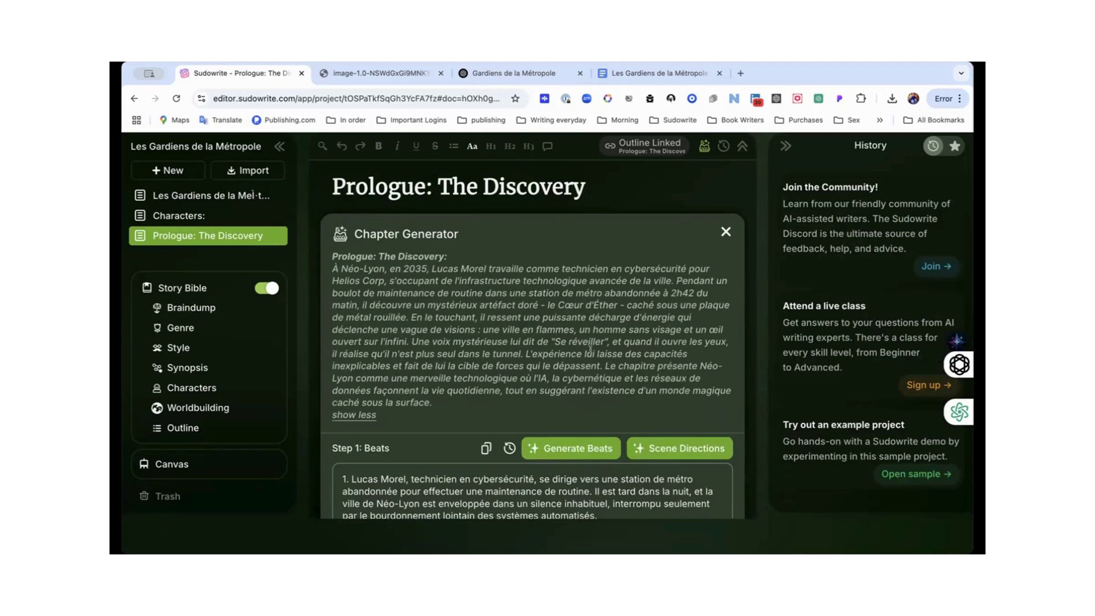
pyautogui.scroll(-2, 590, 347)
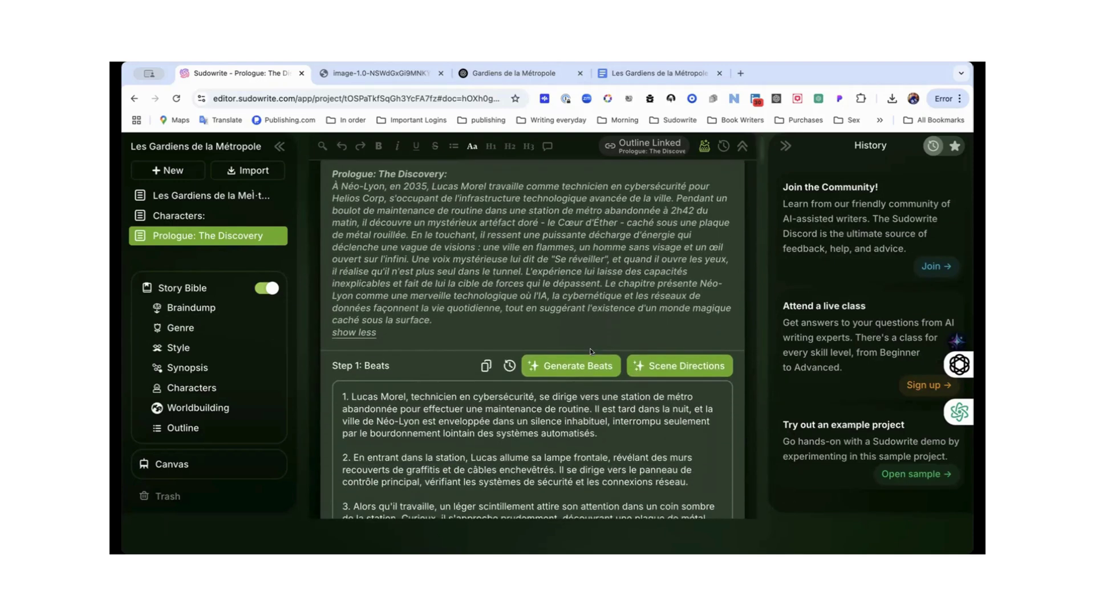
# - Read through the Prologue's French beats one by one, checking how each beat refers to Lucas
pyautogui.scroll(-5, 619, 296)
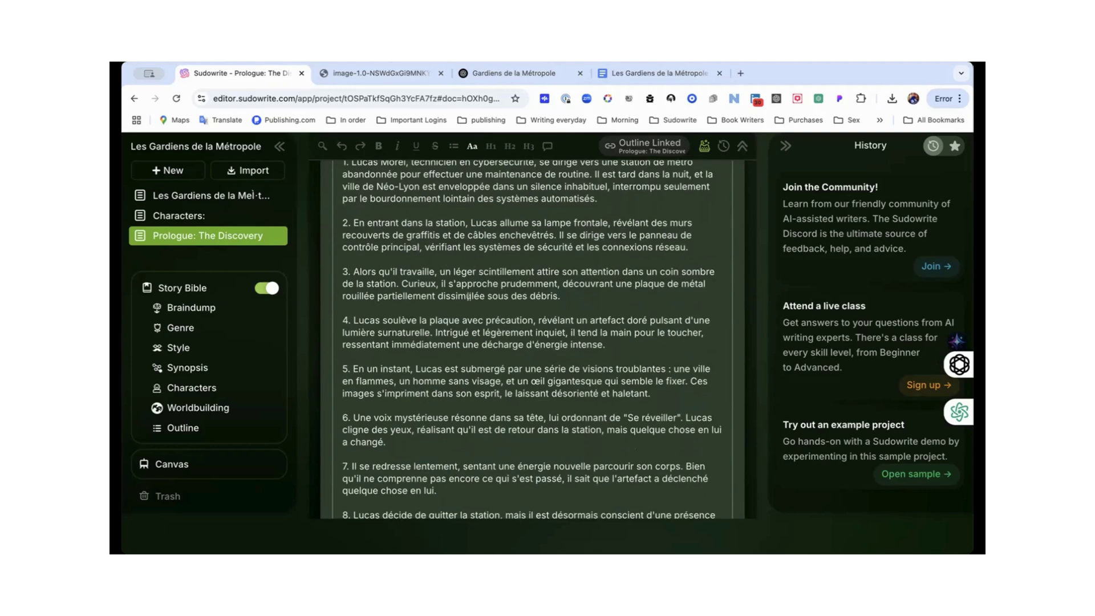
pyautogui.scroll(-1, 469, 296)
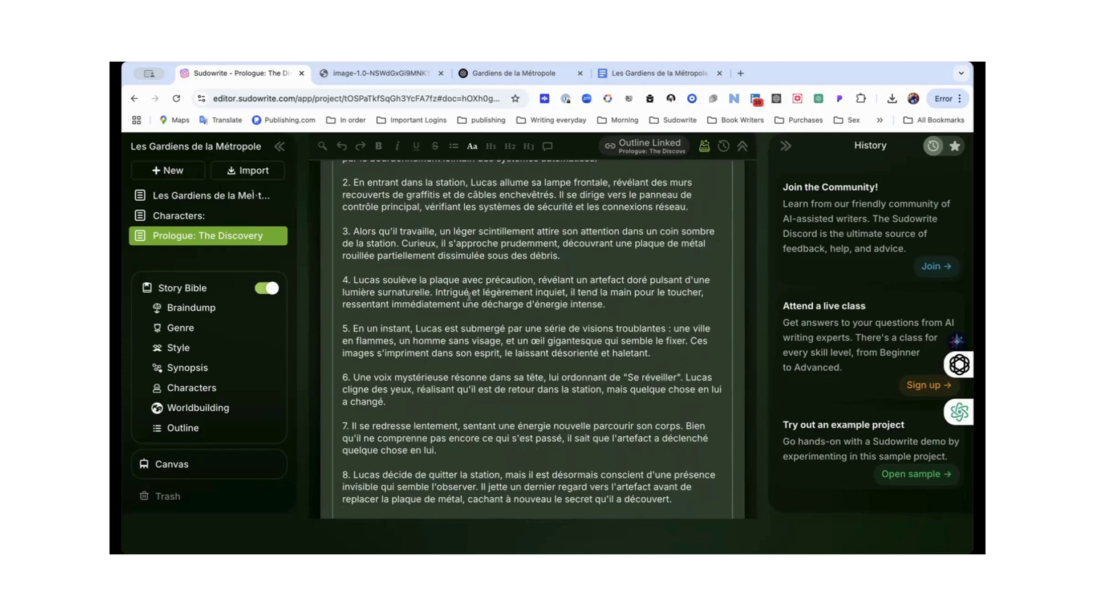
pyautogui.scroll(-1, 632, 265)
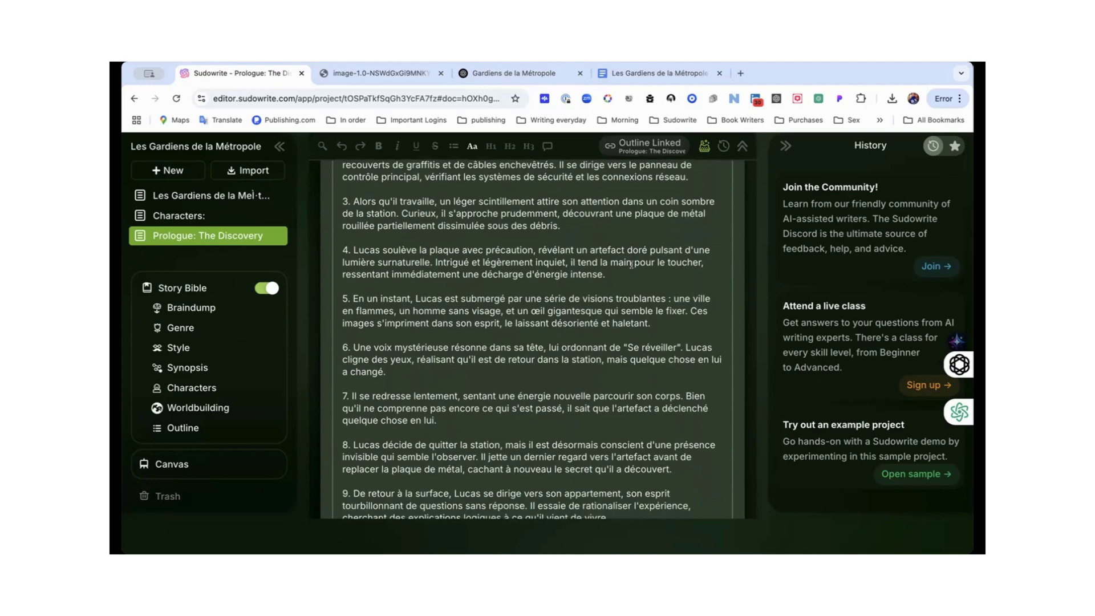
pyautogui.scroll(-2, 632, 265)
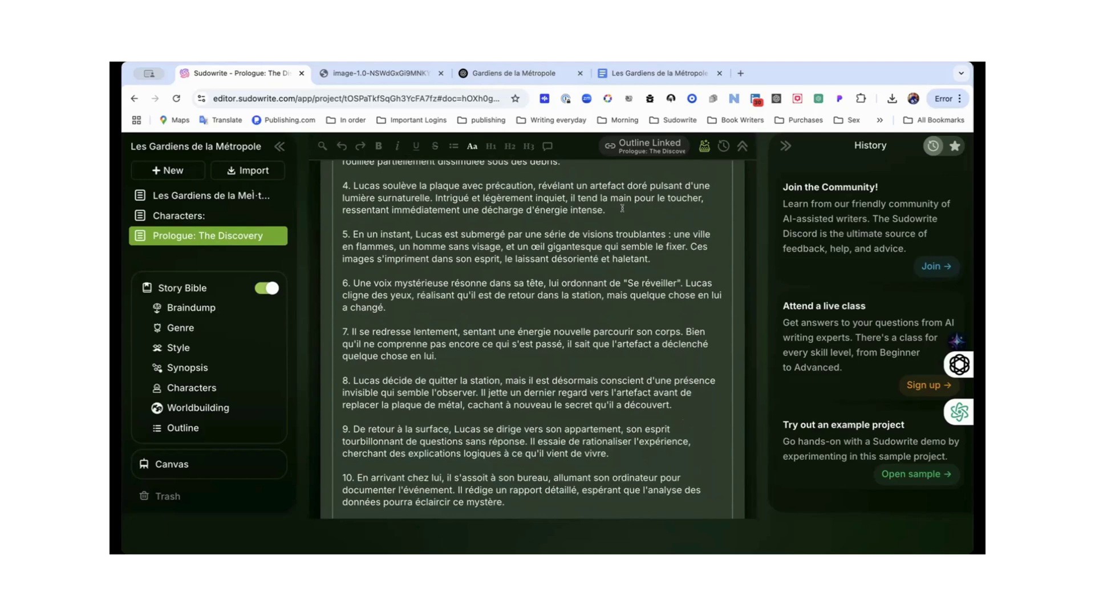
pyautogui.scroll(1, 622, 208)
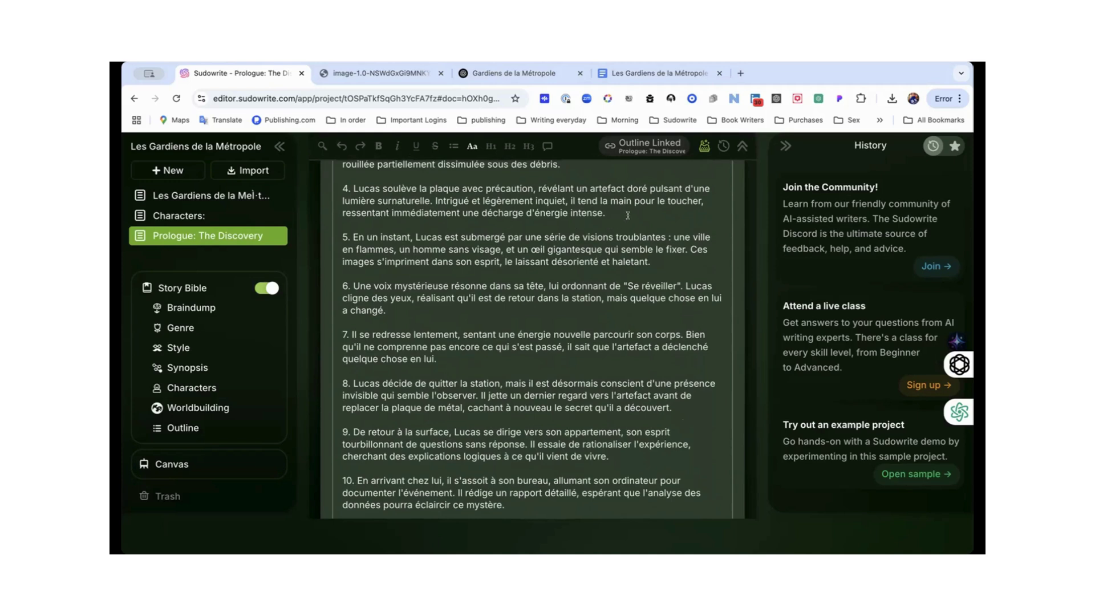
pyautogui.scroll(-2, 627, 216)
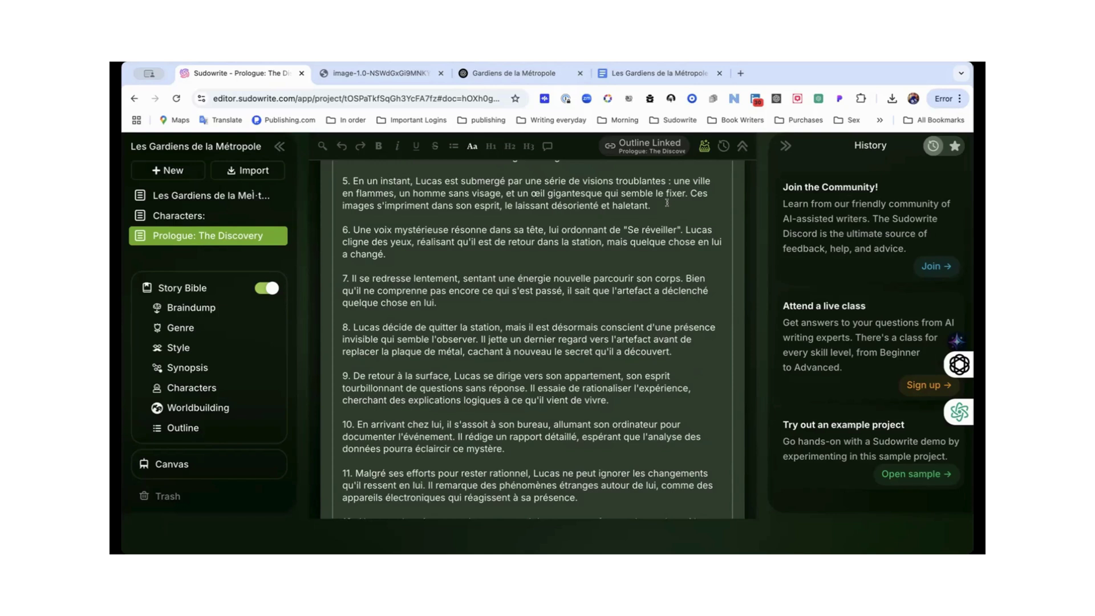
pyautogui.scroll(-1, 667, 202)
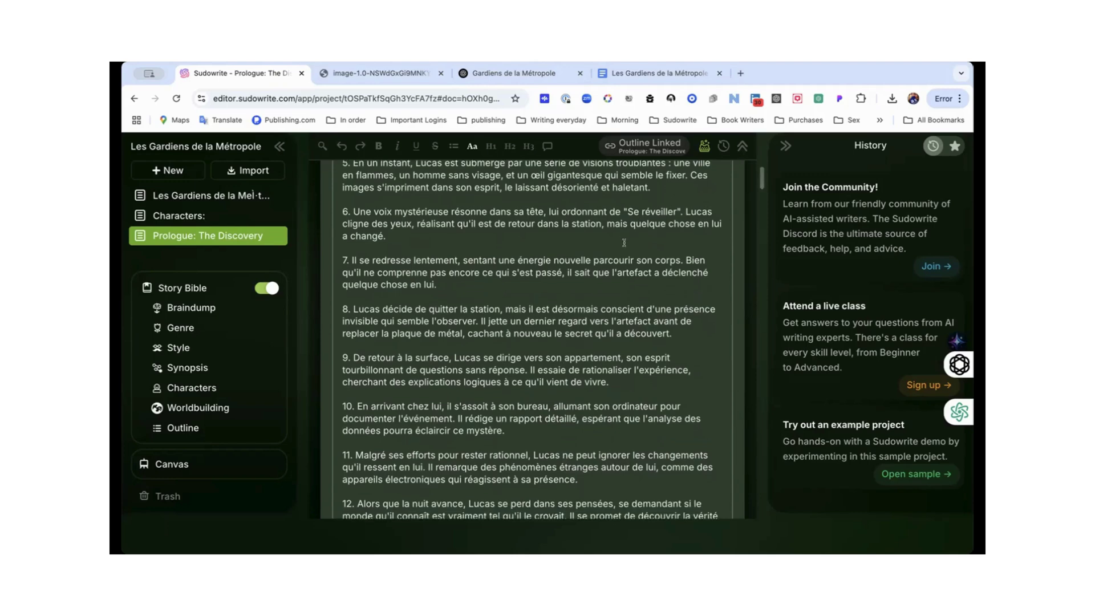
pyautogui.scroll(1, 624, 242)
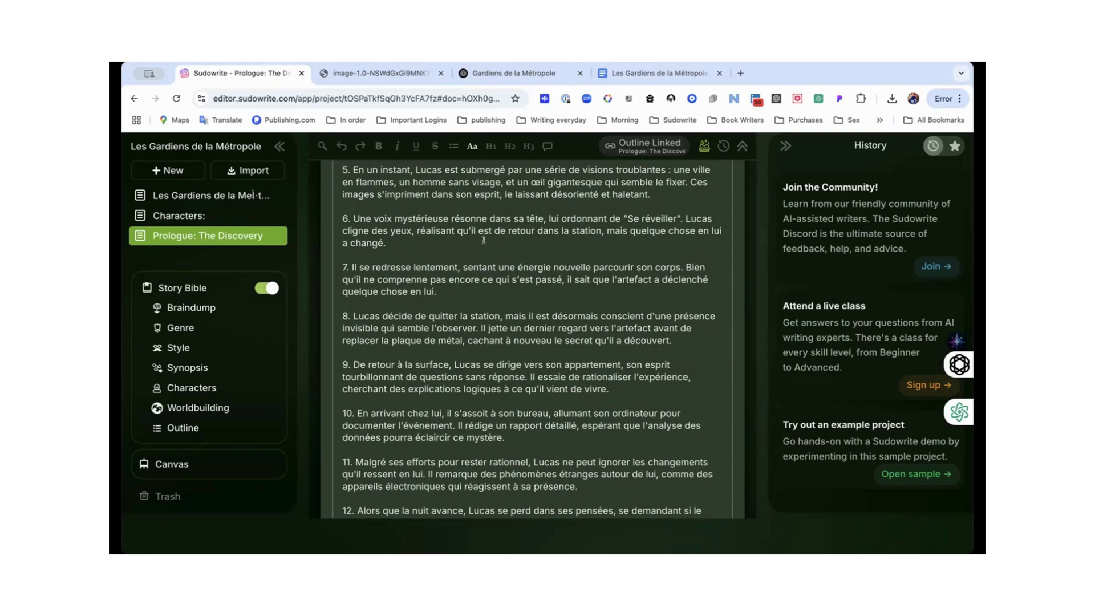
pyautogui.scroll(-2, 484, 240)
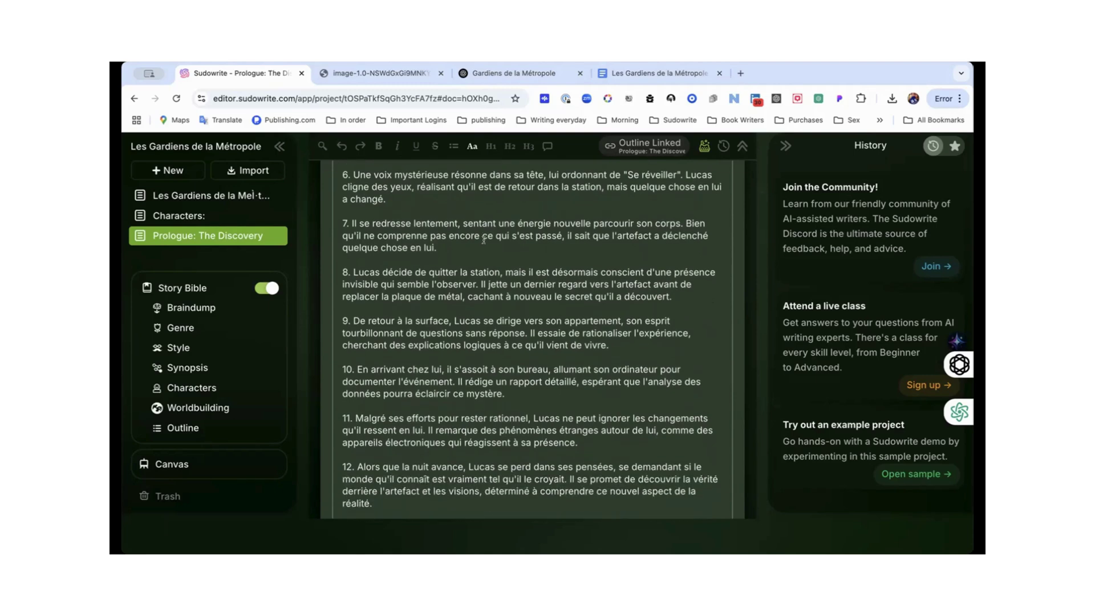
pyautogui.scroll(-2, 484, 240)
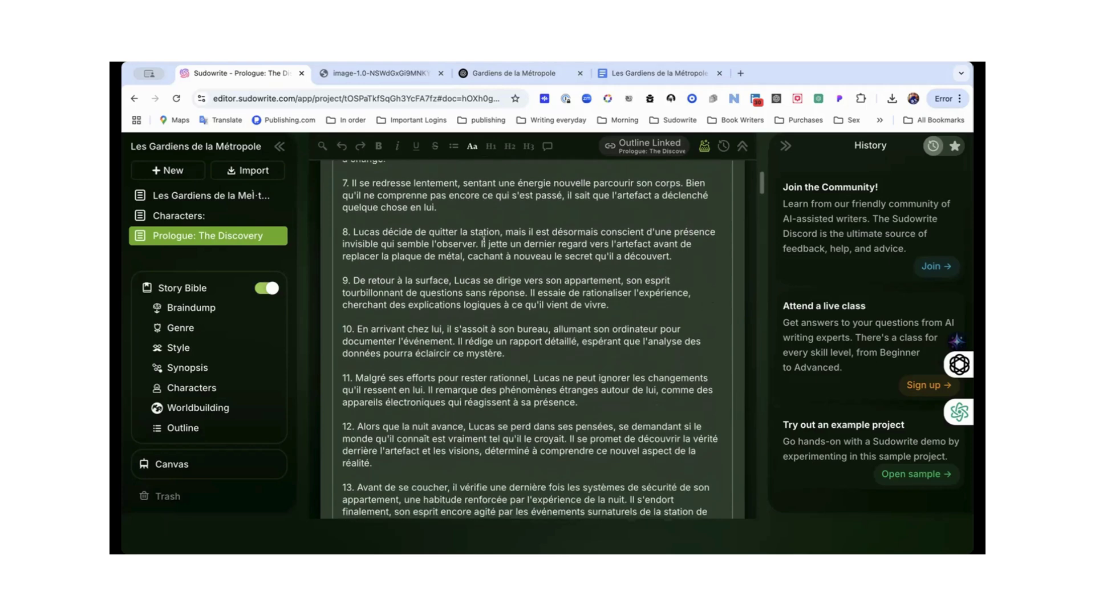
pyautogui.scroll(-1, 483, 240)
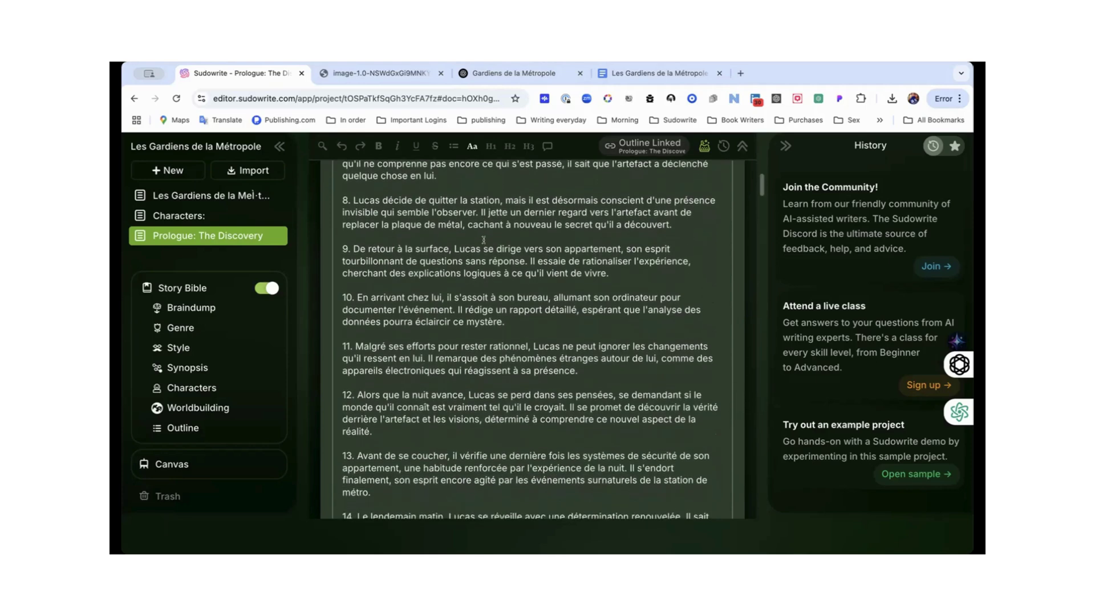
pyautogui.scroll(1, 525, 219)
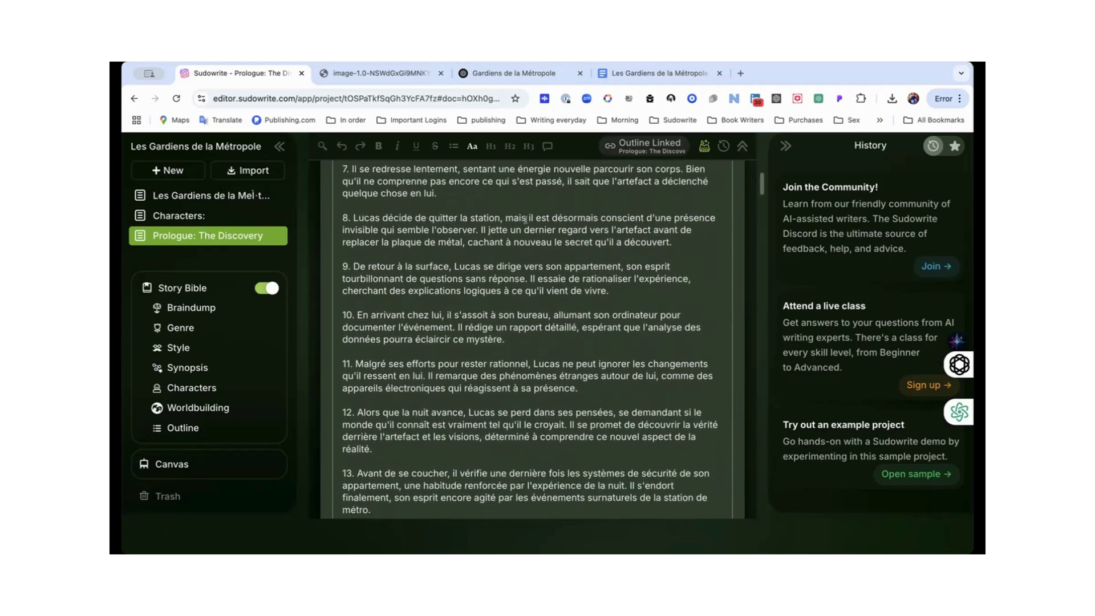
pyautogui.scroll(1, 513, 185)
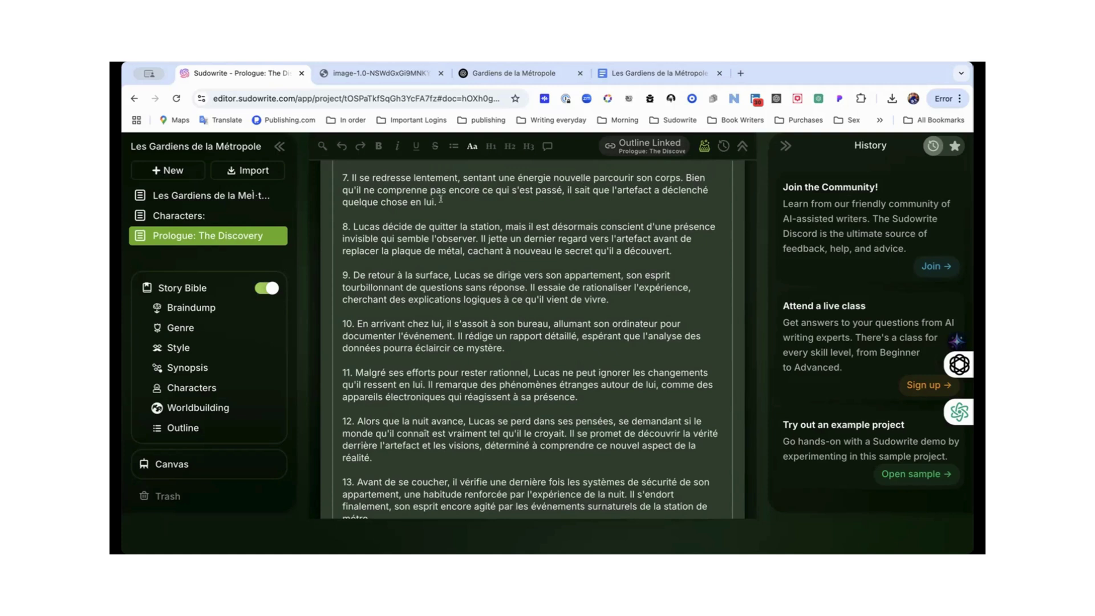
pyautogui.scroll(-1, 441, 201)
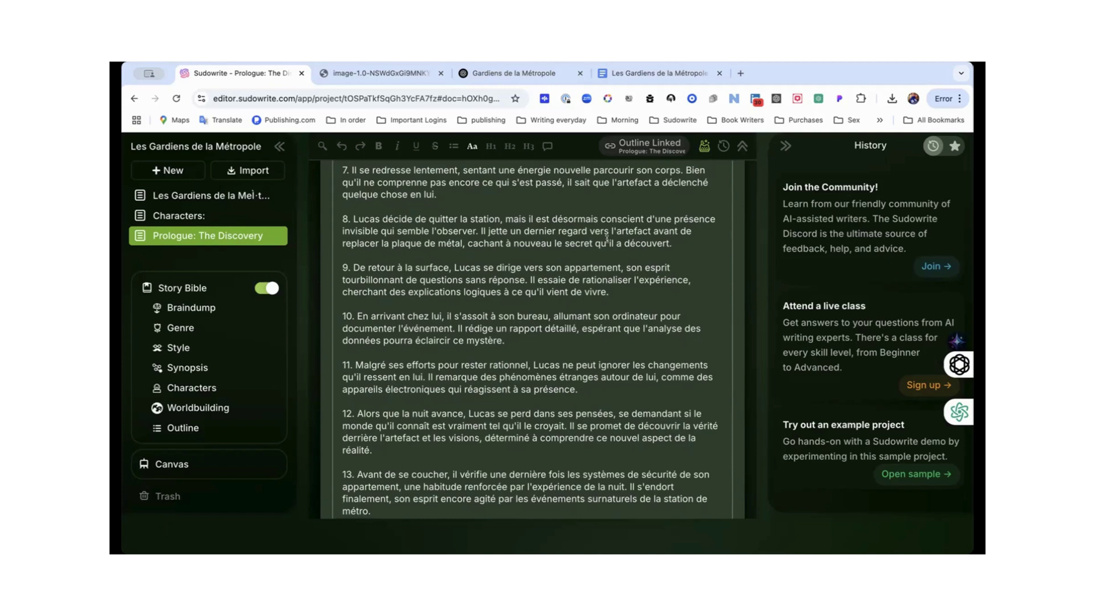
pyautogui.scroll(-3, 606, 238)
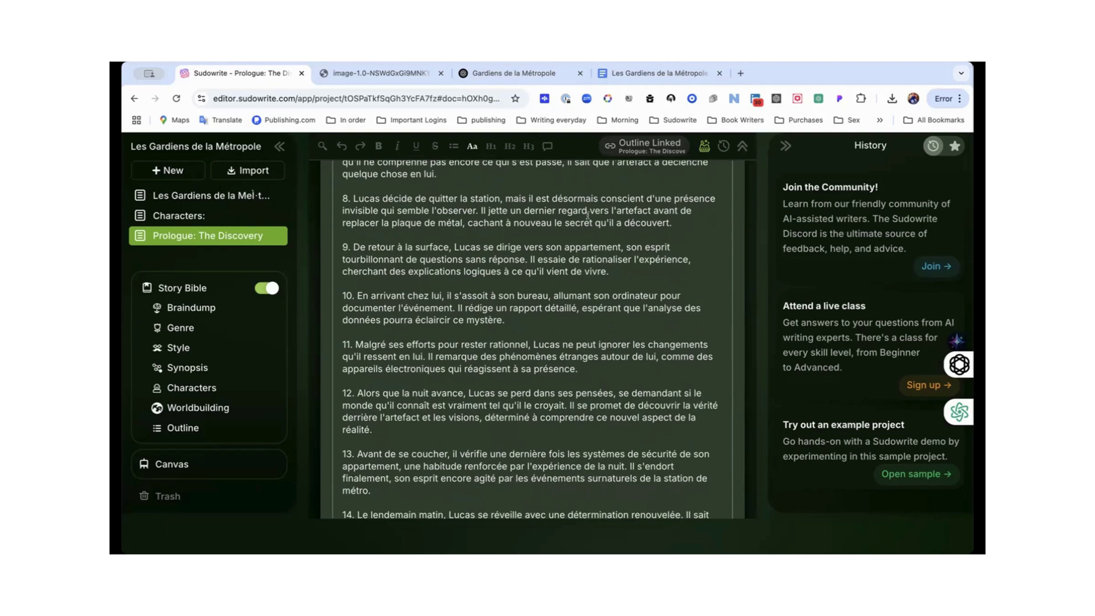
pyautogui.scroll(-2, 587, 216)
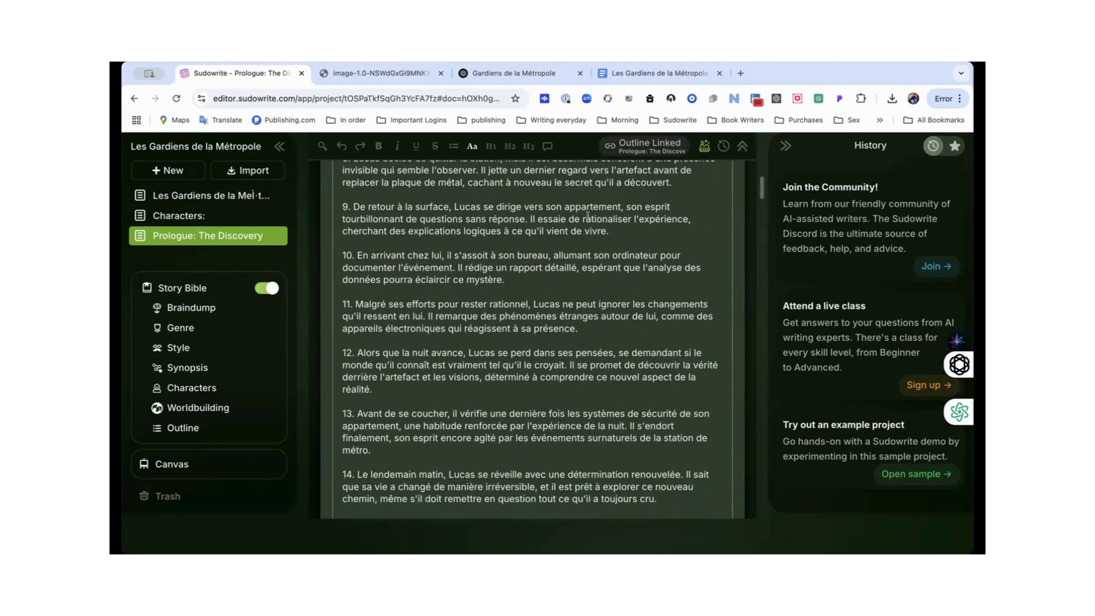
pyautogui.scroll(-1, 587, 215)
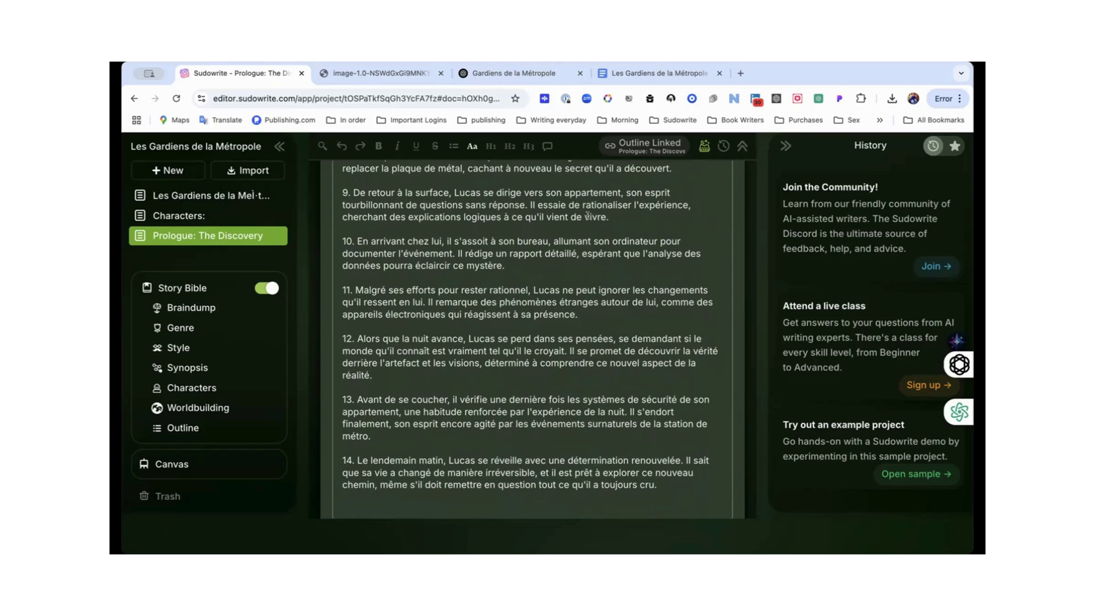
pyautogui.scroll(-1, 587, 215)
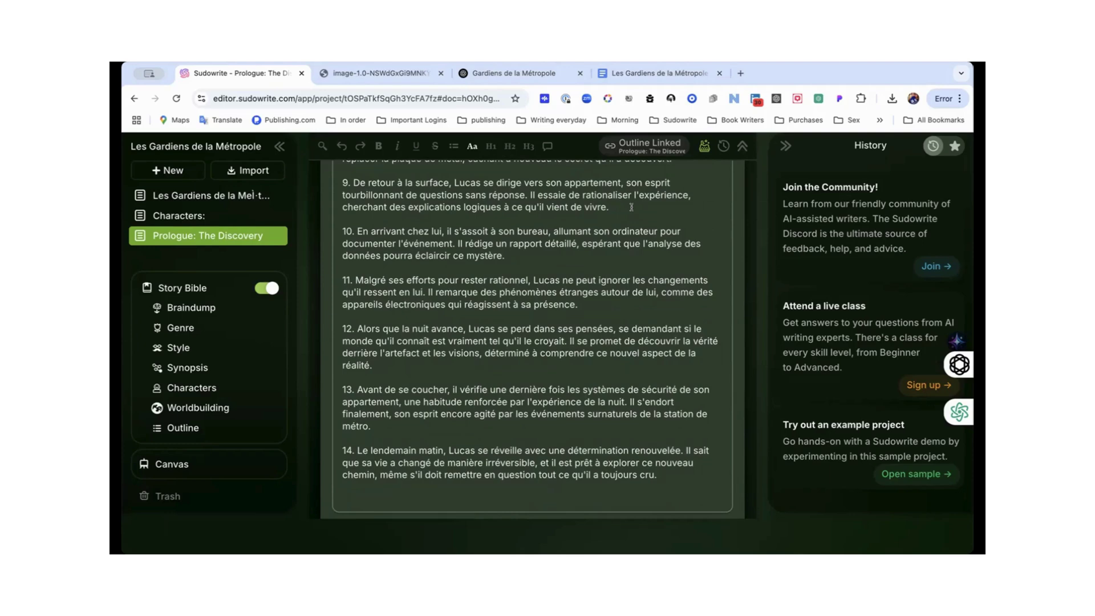
# - Name the character at the start of beat 10 so it begins "Lucas, en arrivant chez lui"
pyautogui.scroll(-2, 632, 207)
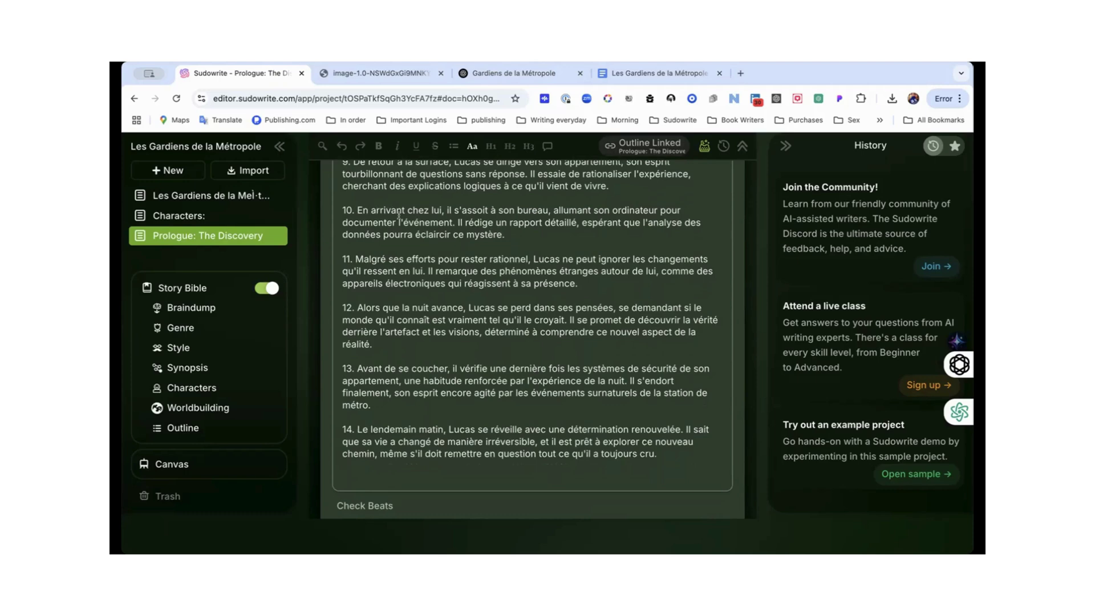
pyautogui.click(354, 208)
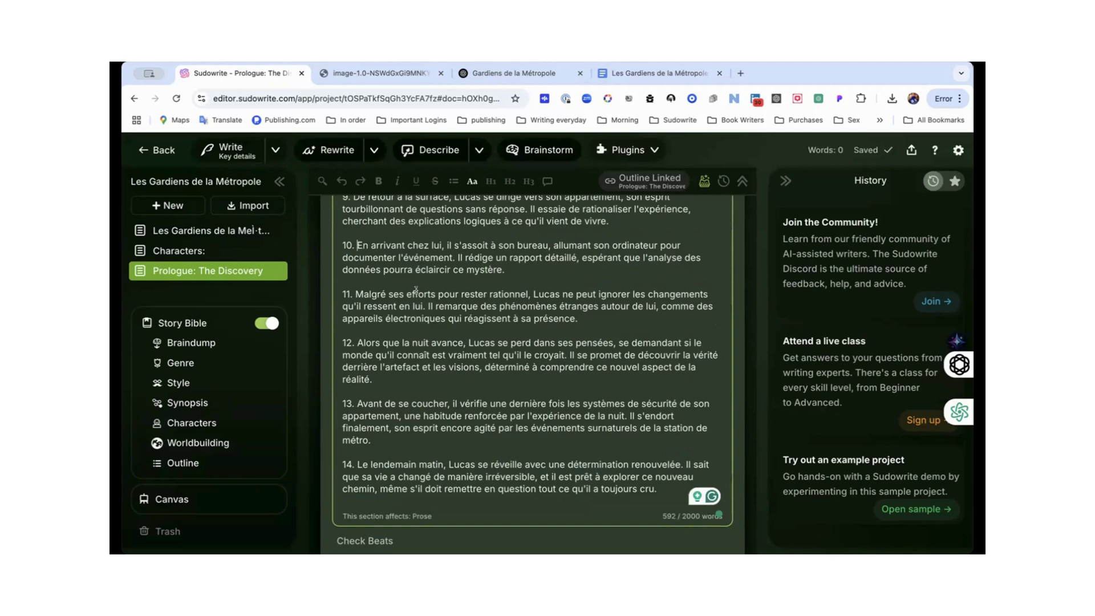
pyautogui.write('Lucas')
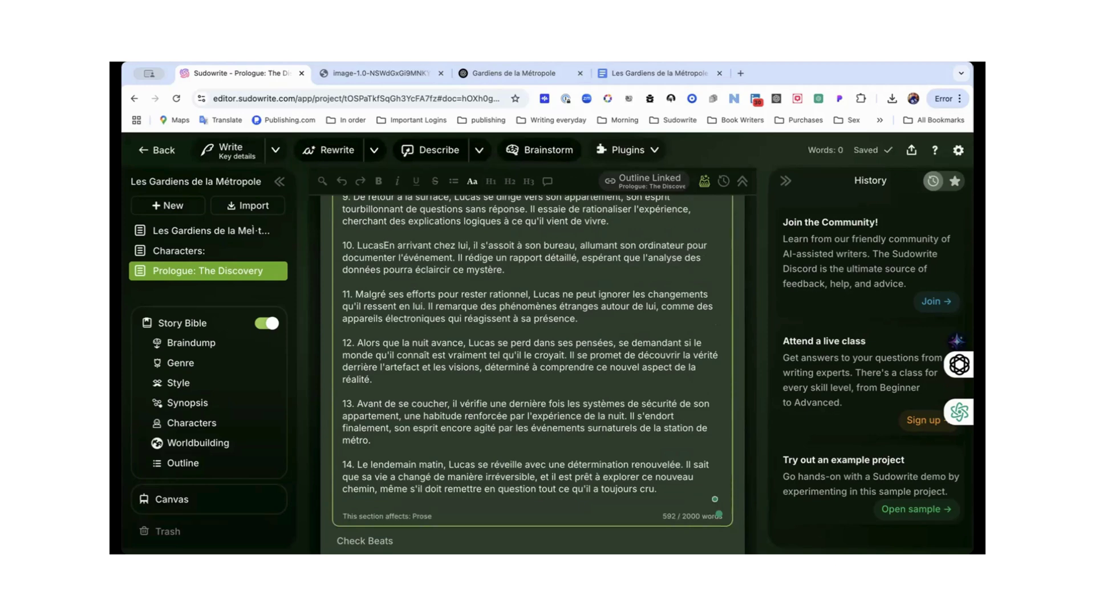
pyautogui.write(',')
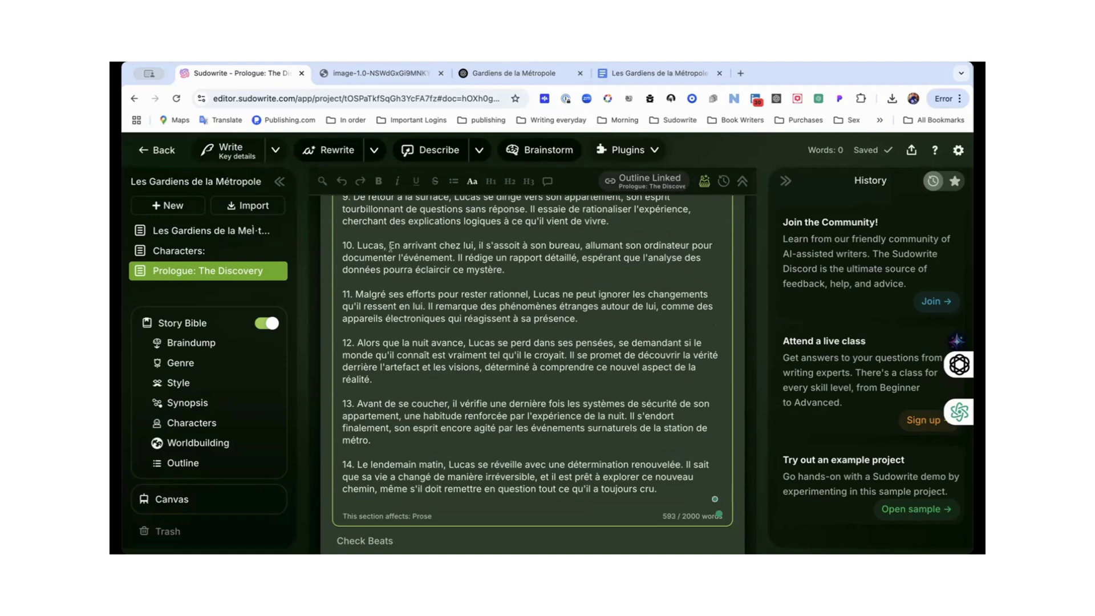
pyautogui.press('Delete')
pyautogui.write('e')
# - Review beats 11 and 12, and replace "Il" with "Lucas" before "se promet de découvrir" in beat 12
pyautogui.scroll(-1, 507, 293)
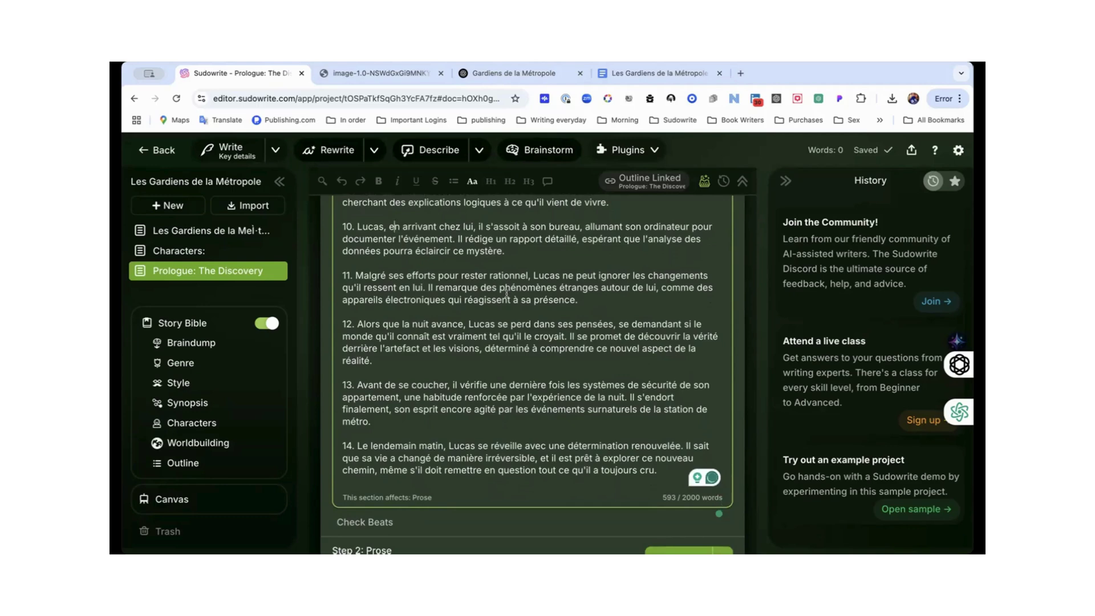
pyautogui.scroll(-2, 507, 294)
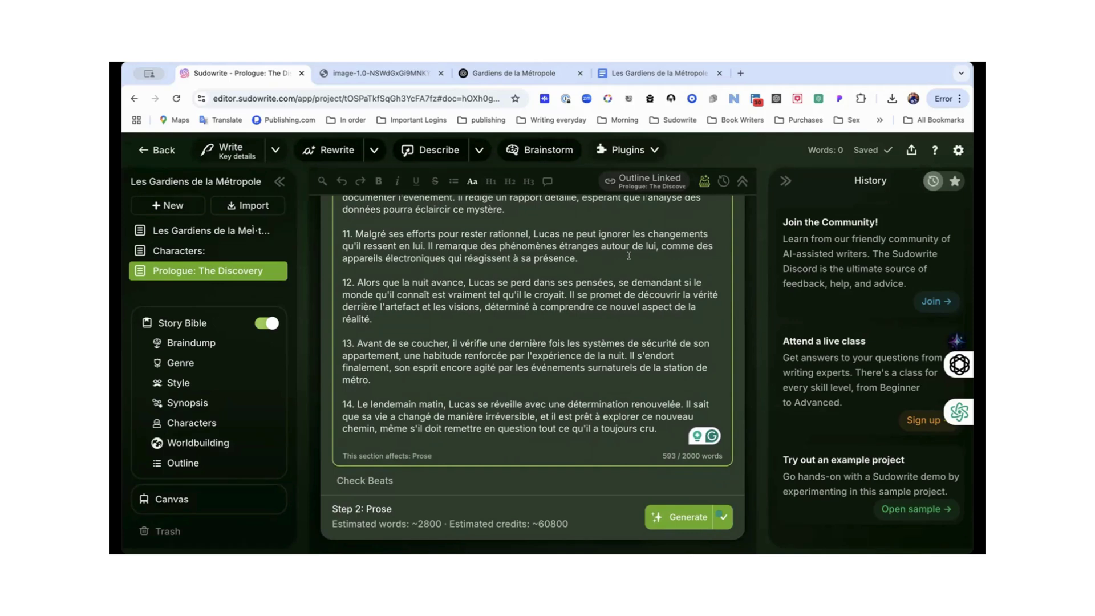
pyautogui.scroll(-1, 628, 255)
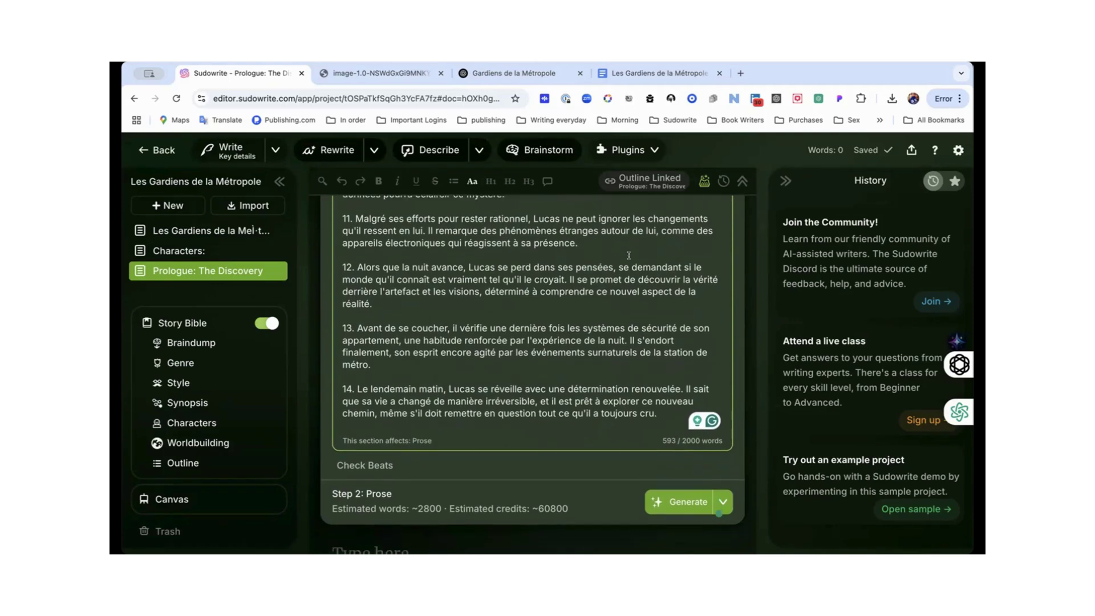
pyautogui.scroll(-1, 629, 255)
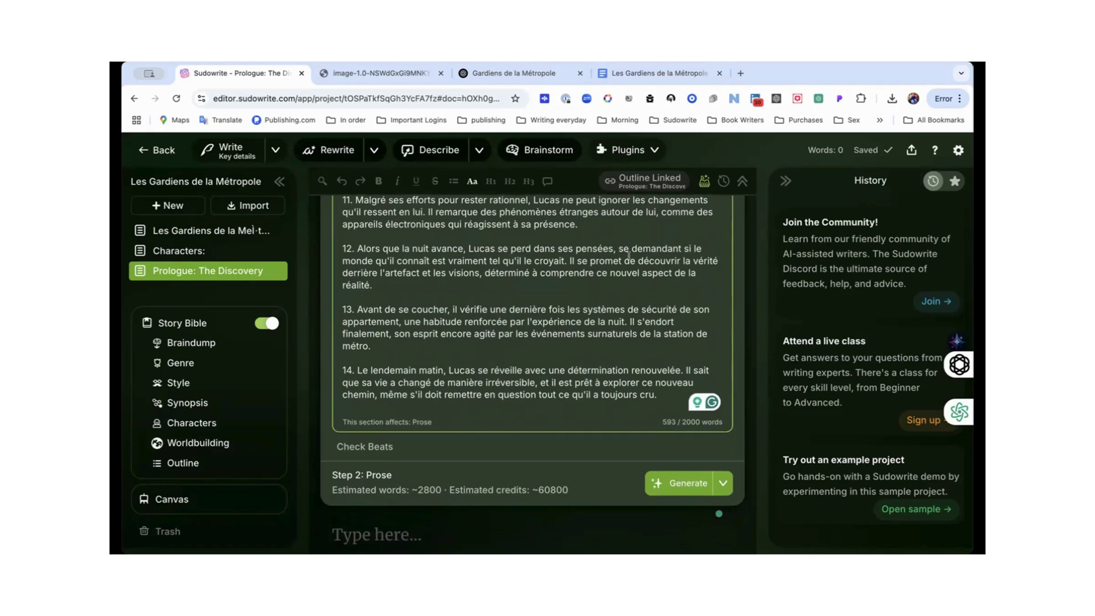
pyautogui.scroll(-2, 629, 256)
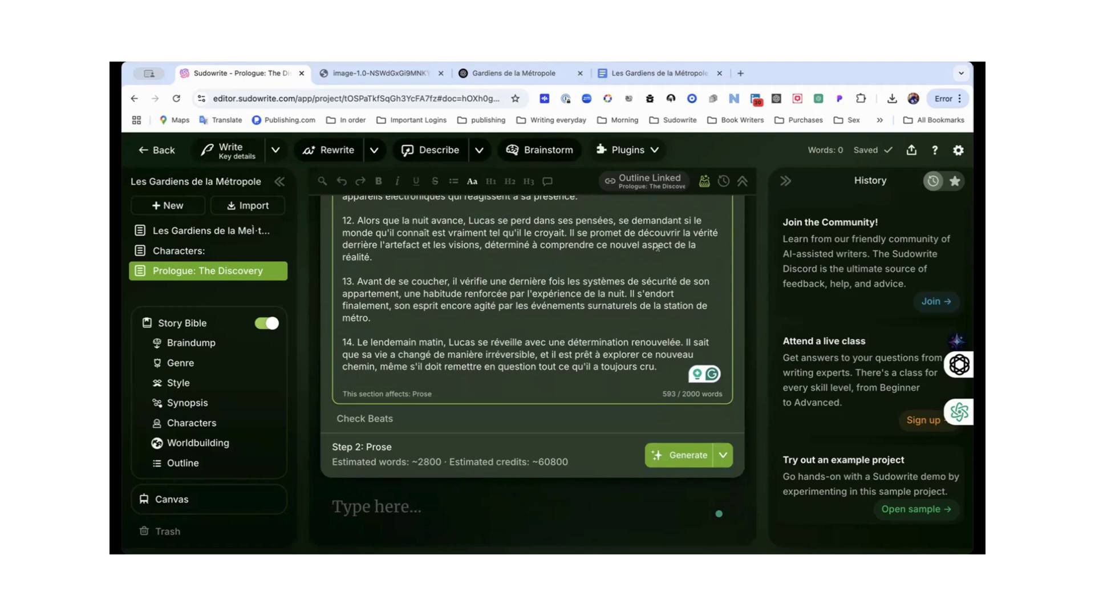
pyautogui.scroll(-1, 658, 246)
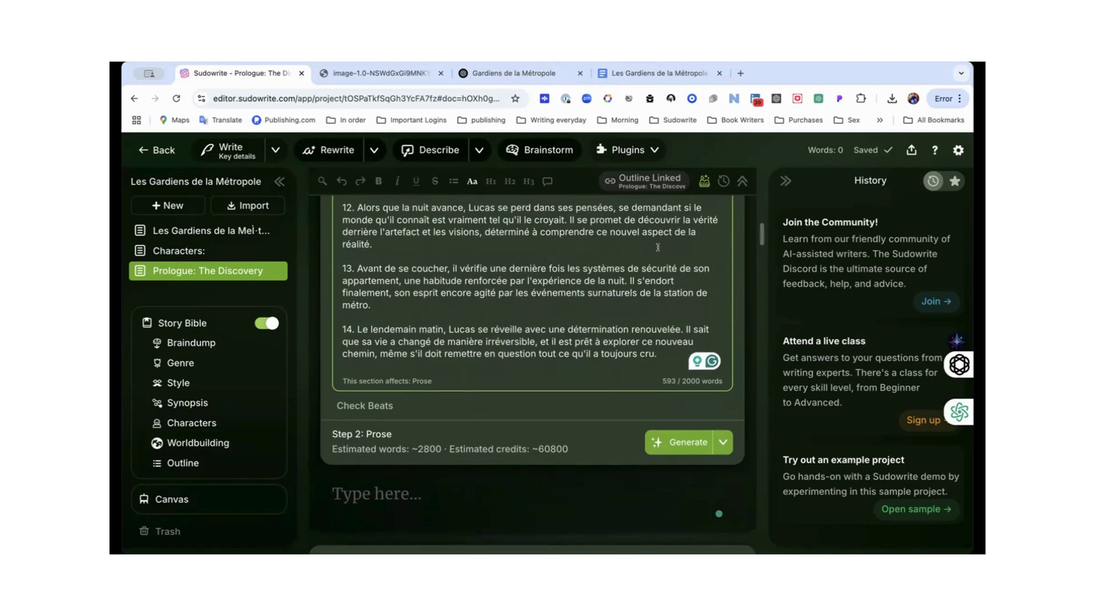
pyautogui.doubleClick(573, 218)
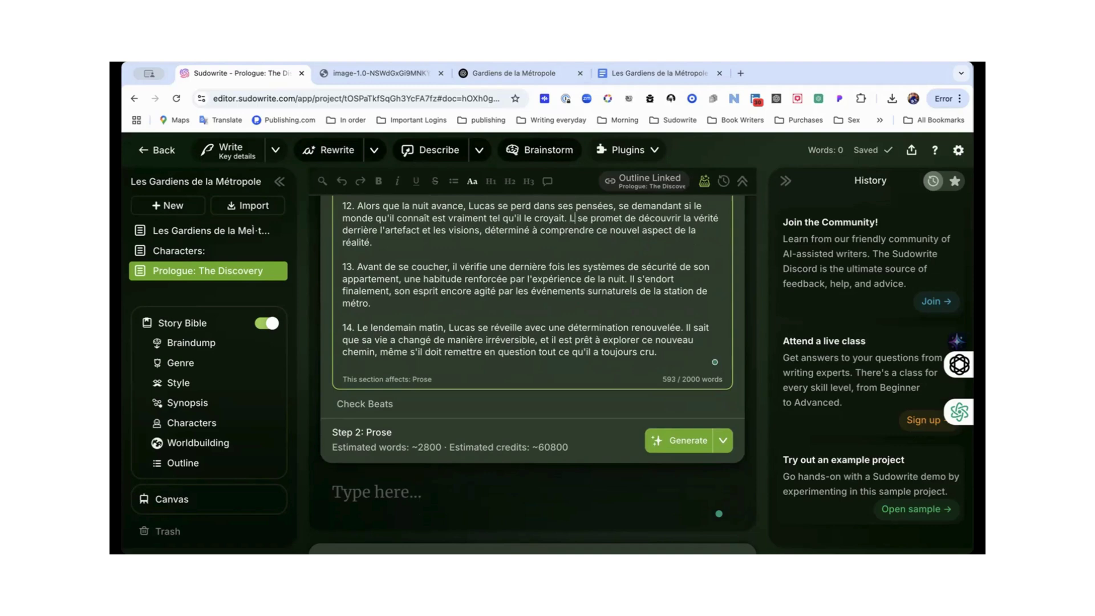
pyautogui.write('Lucas')
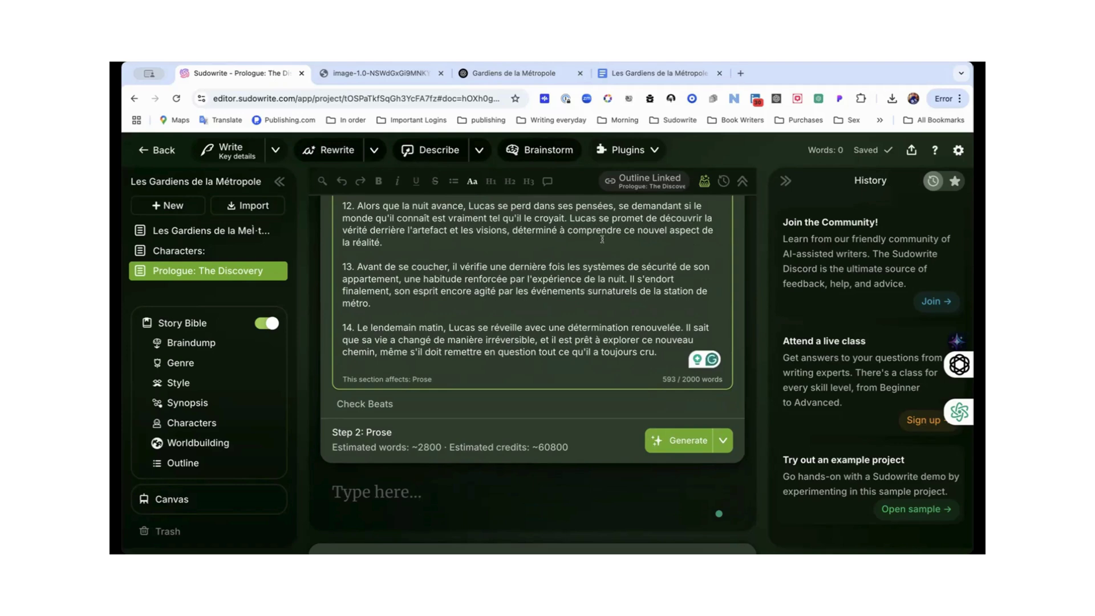
# - Name the character at the start of beat 13 so it begins "Lucas avant de se coucher"
pyautogui.scroll(-2, 646, 230)
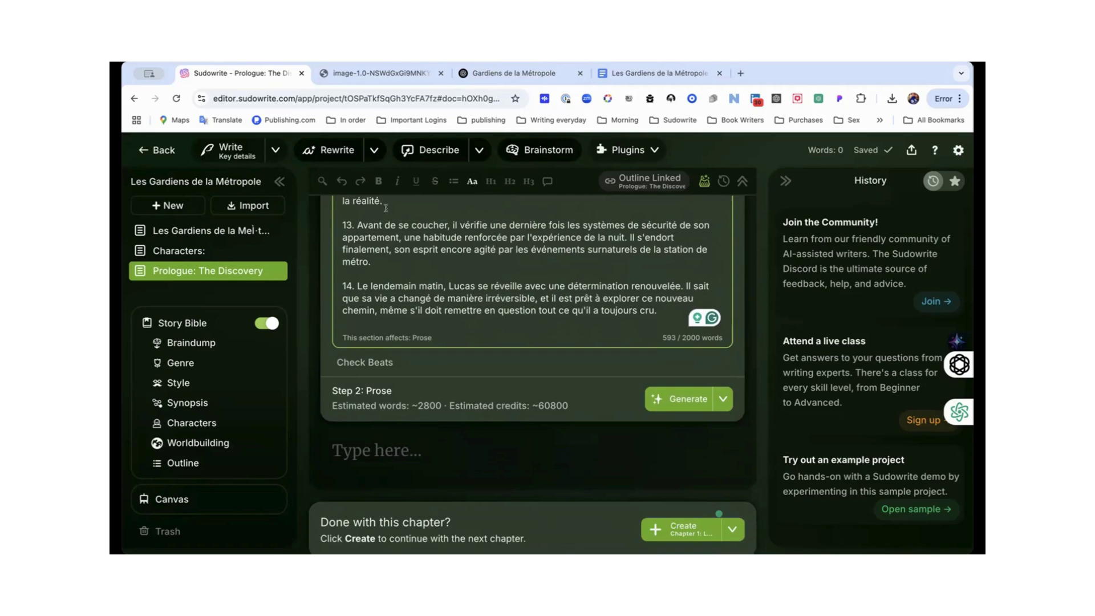
pyautogui.click(353, 222)
pyautogui.write('Lucas')
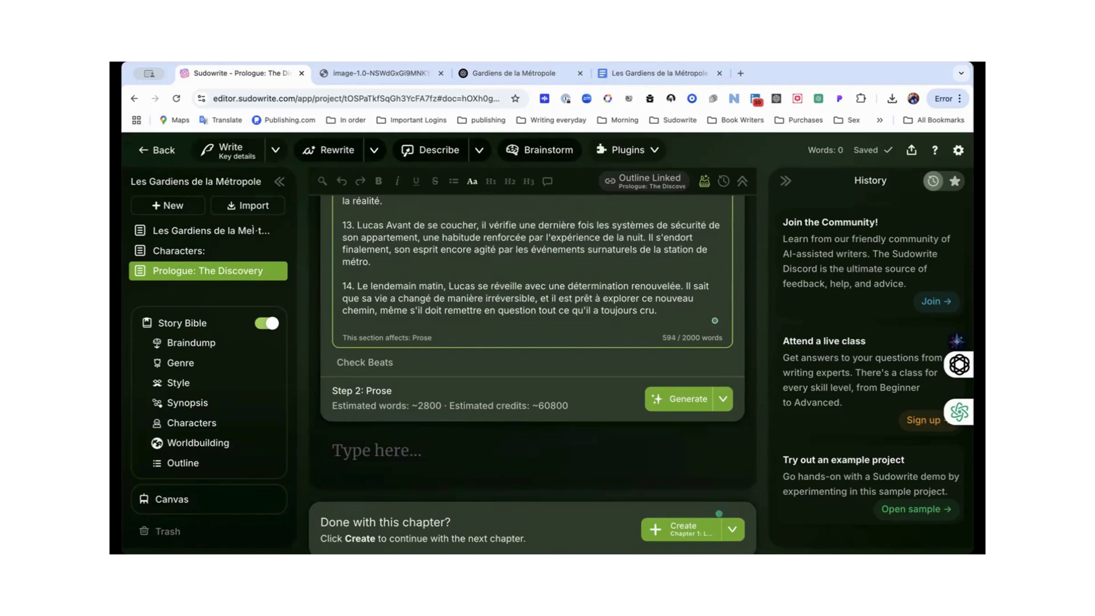
pyautogui.press('Delete')
pyautogui.write('a')
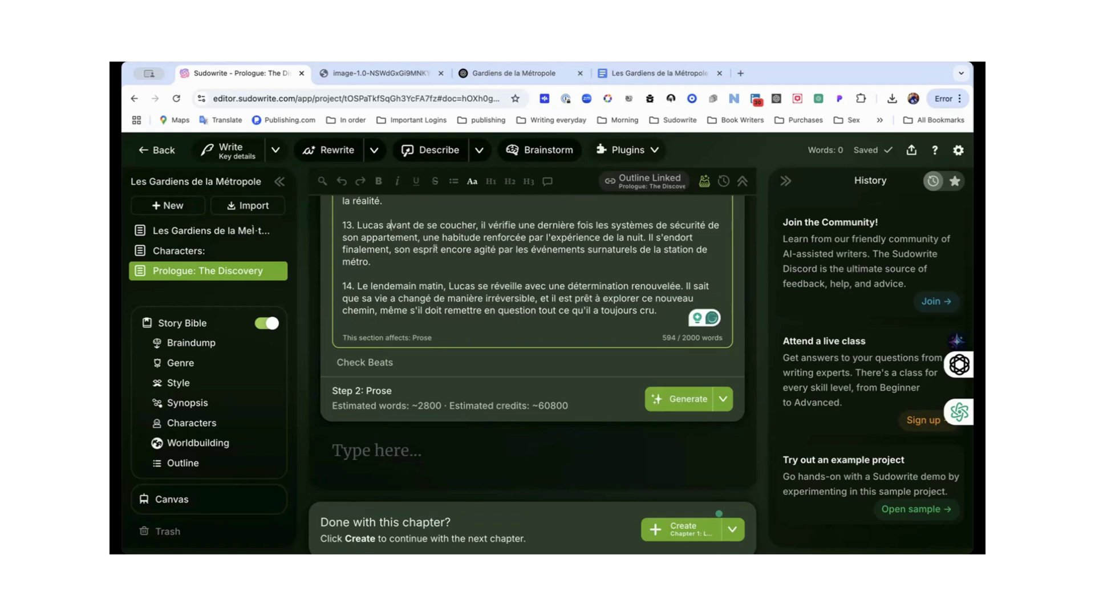
pyautogui.scroll(1, 586, 295)
pyautogui.scroll(1, 586, 295)
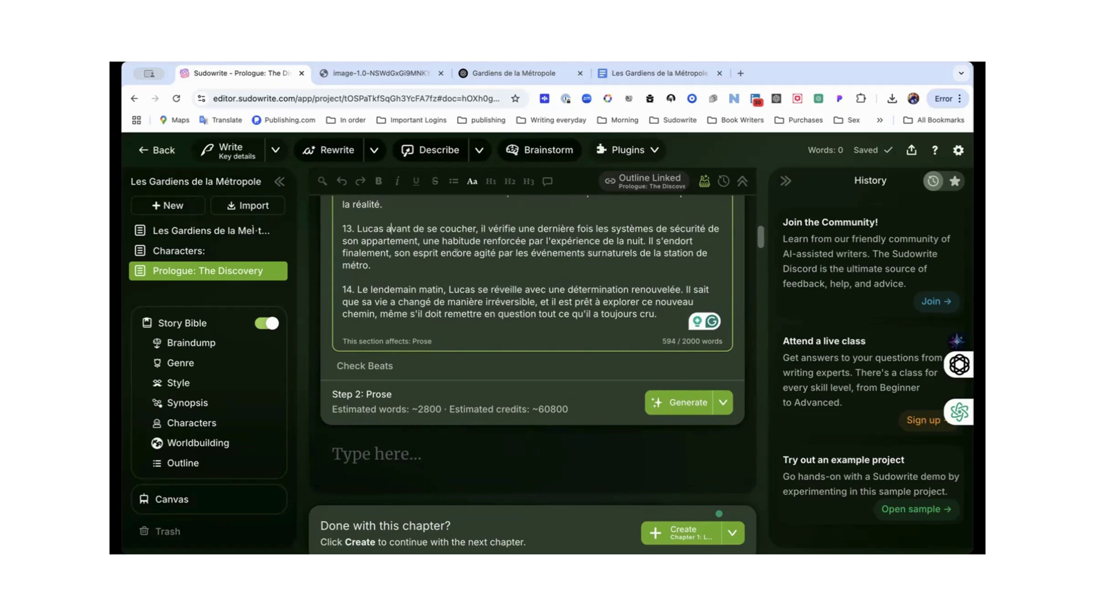
# - Review beat 14, then set the prose mode for generating the Prologue to the advanced model DeepSeek Instant
pyautogui.scroll(-1, 539, 260)
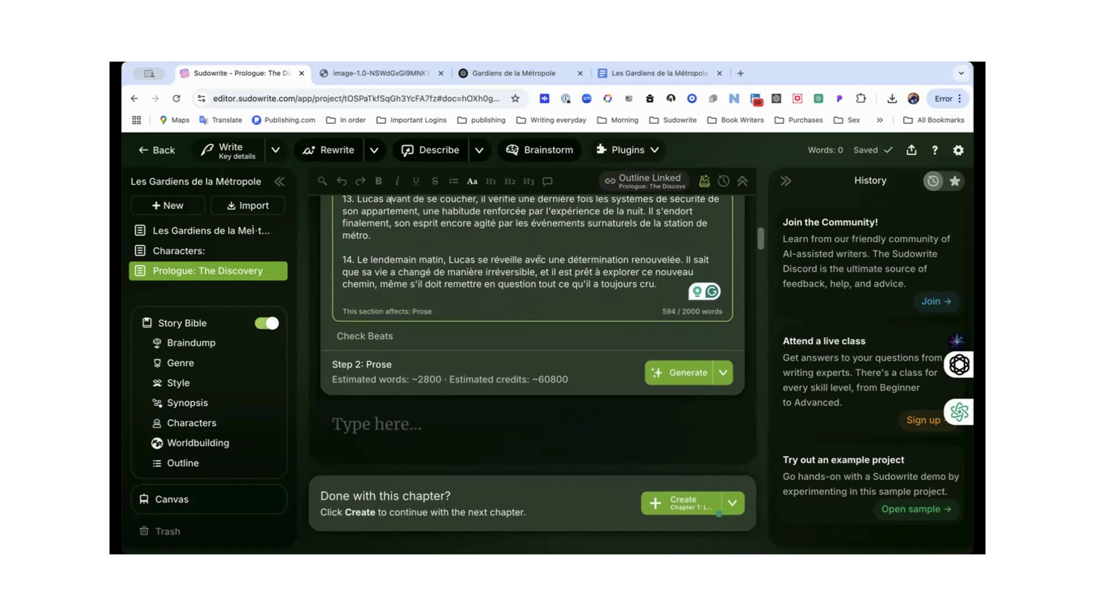
pyautogui.scroll(-1, 538, 260)
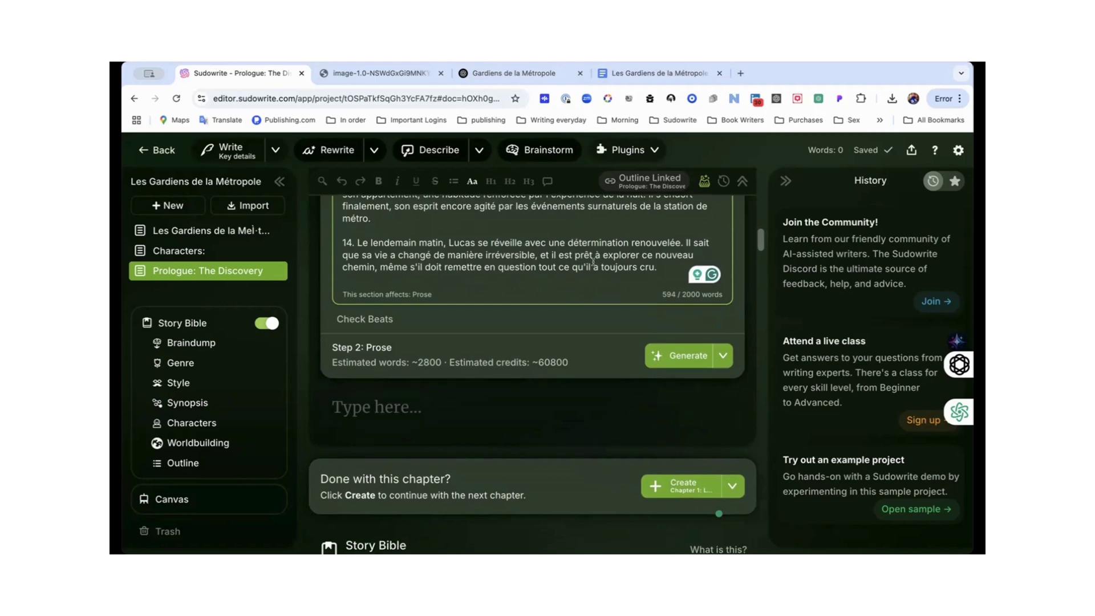
pyautogui.click(722, 355)
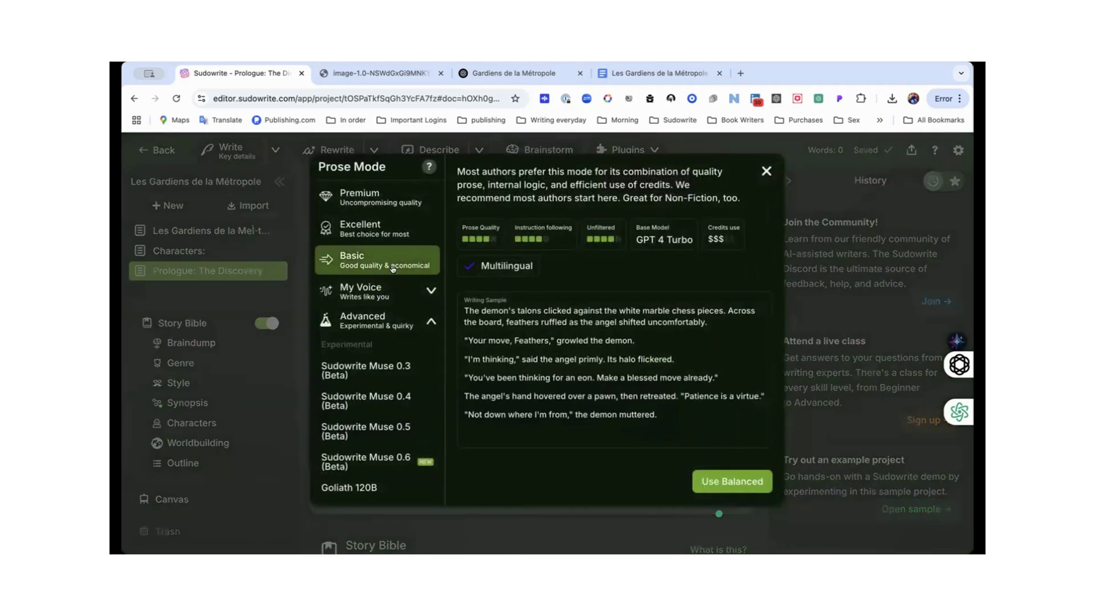
pyautogui.scroll(-2, 368, 363)
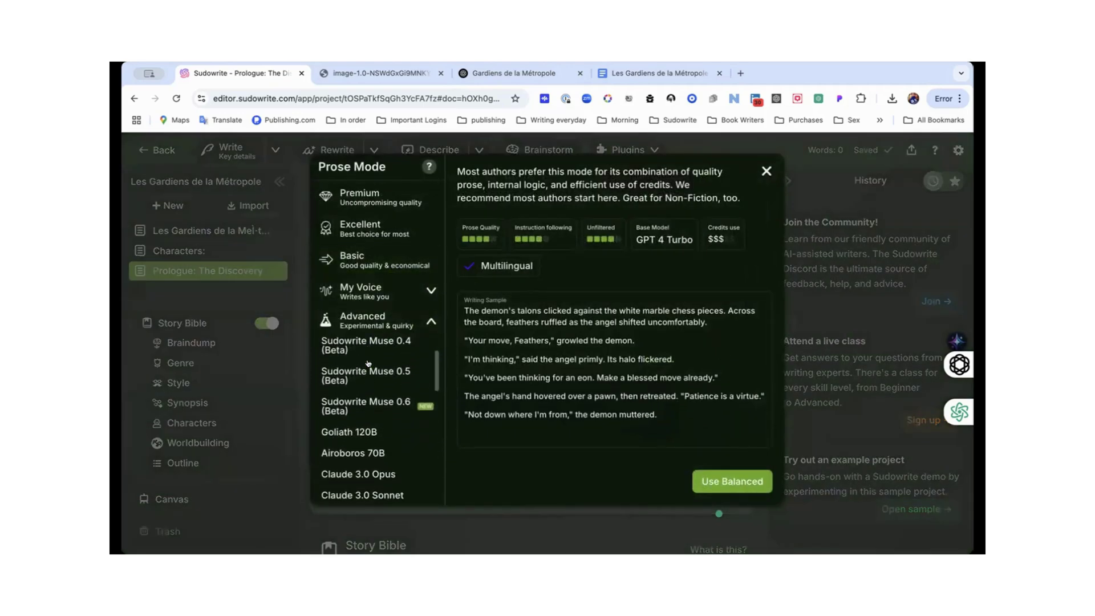
pyautogui.scroll(-8, 368, 364)
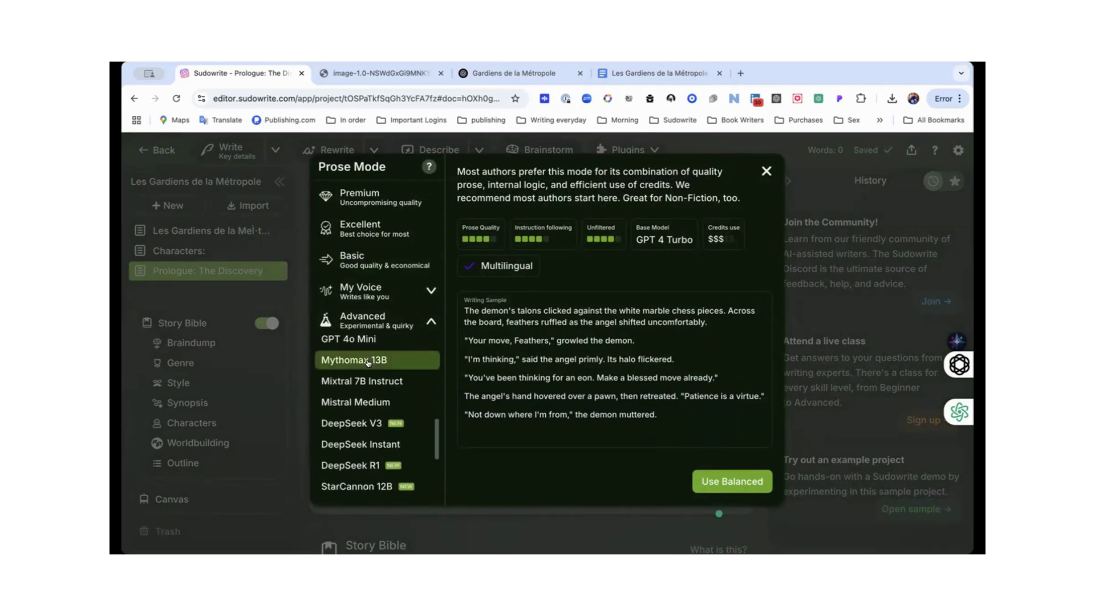
pyautogui.scroll(-1, 368, 363)
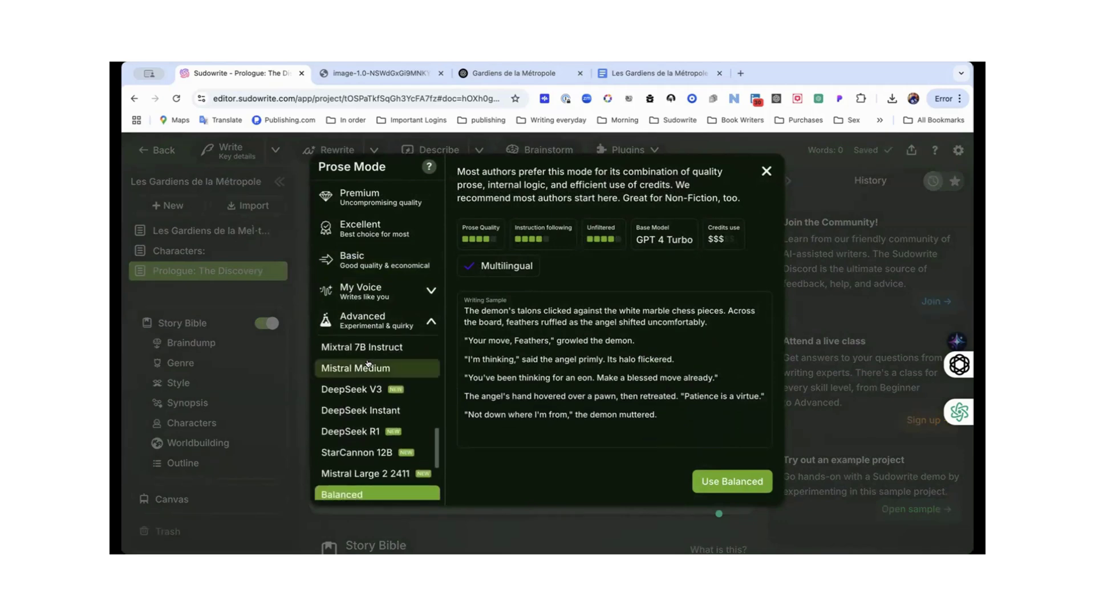
pyautogui.click(364, 411)
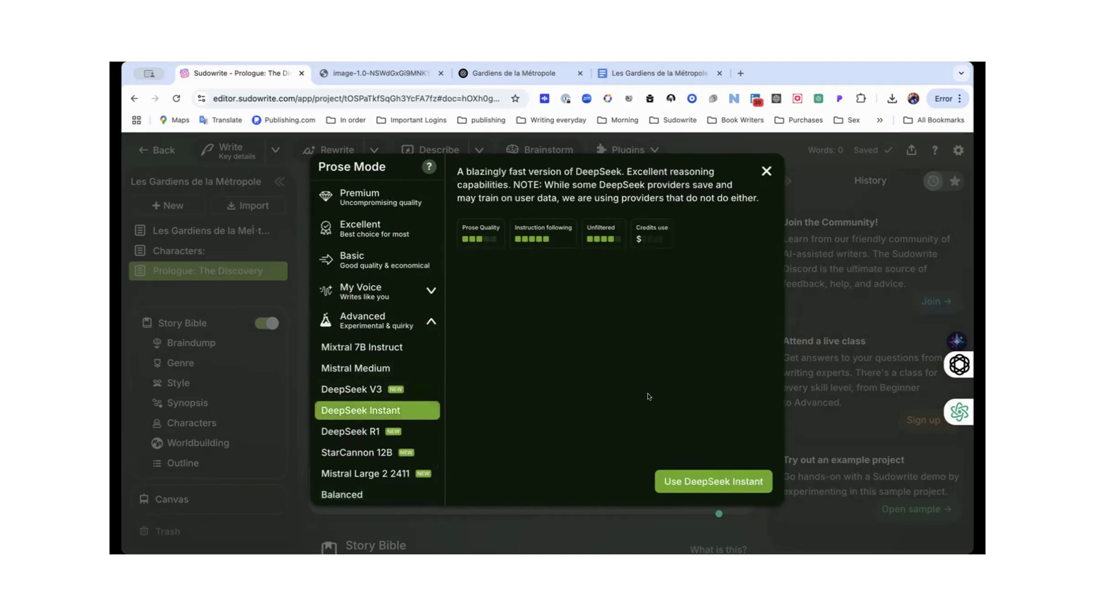
pyautogui.click(712, 482)
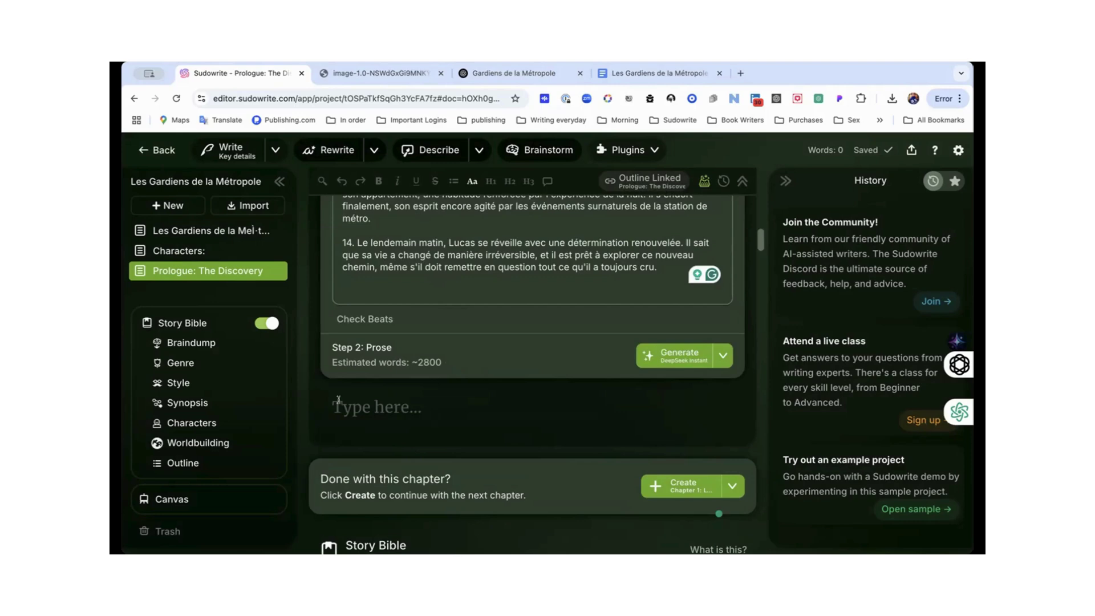
# - Add the line "dialogue driven Hollywood style." below the French instruction in the Story Bible's Style section
pyautogui.click(198, 384)
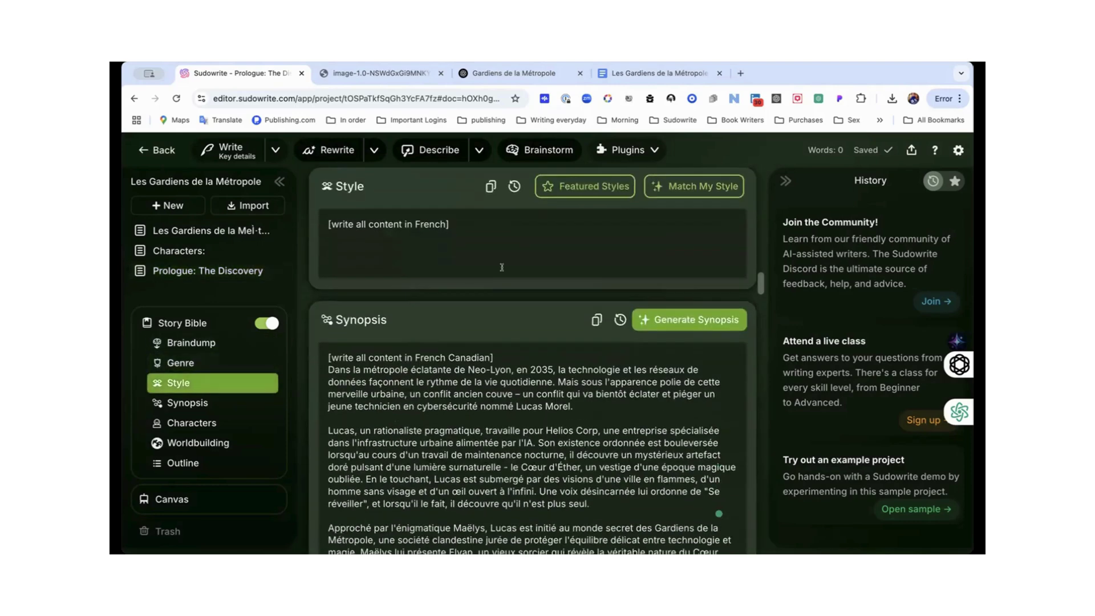
pyautogui.click(480, 226)
pyautogui.press('Return')
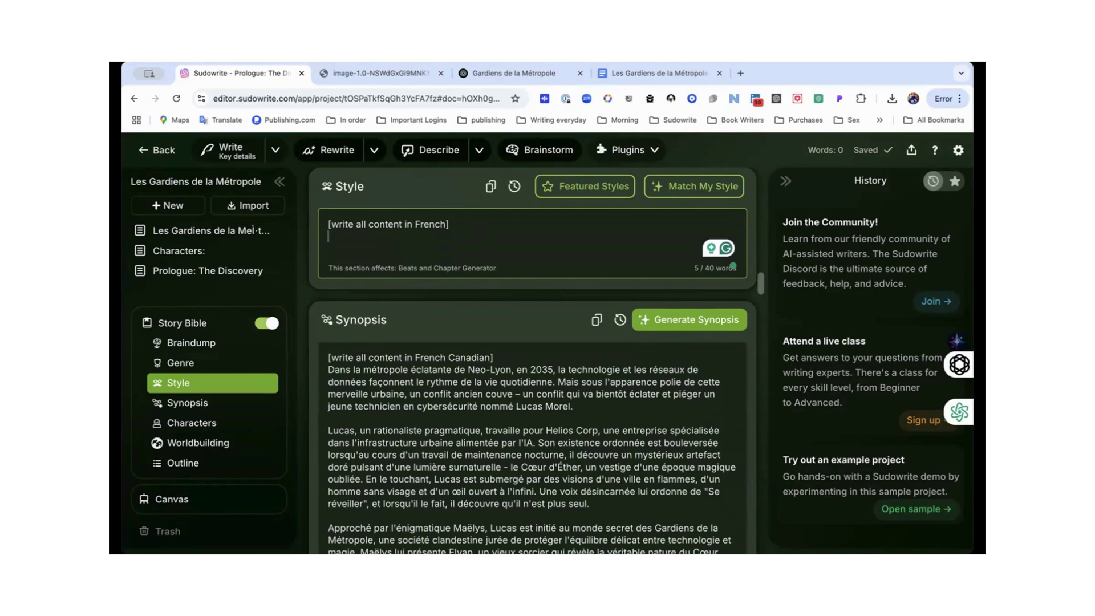
pyautogui.write('dialo')
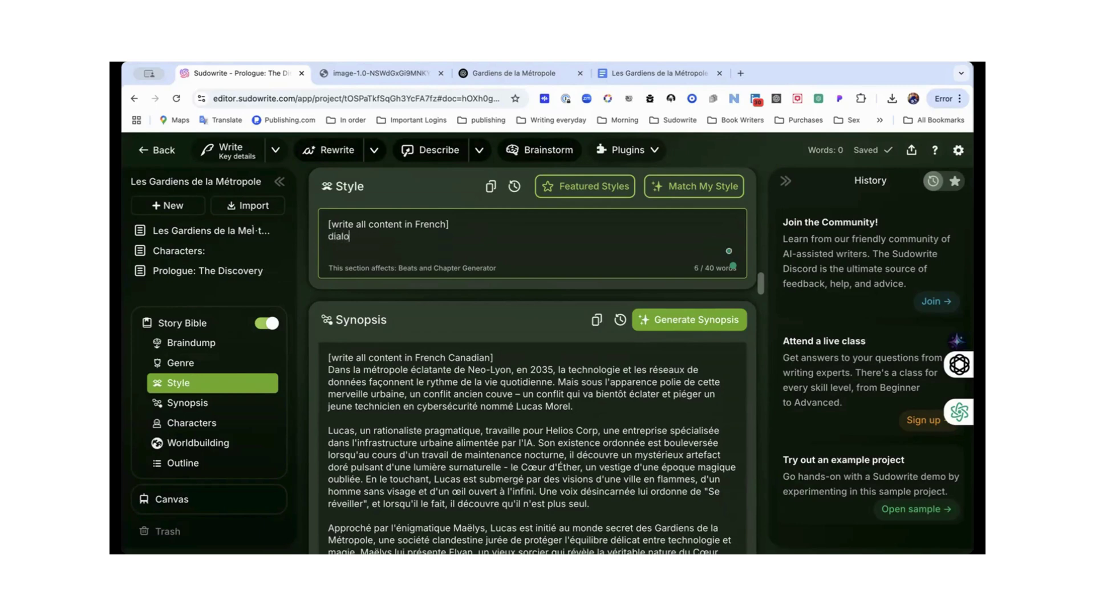
pyautogui.write('gue driven ')
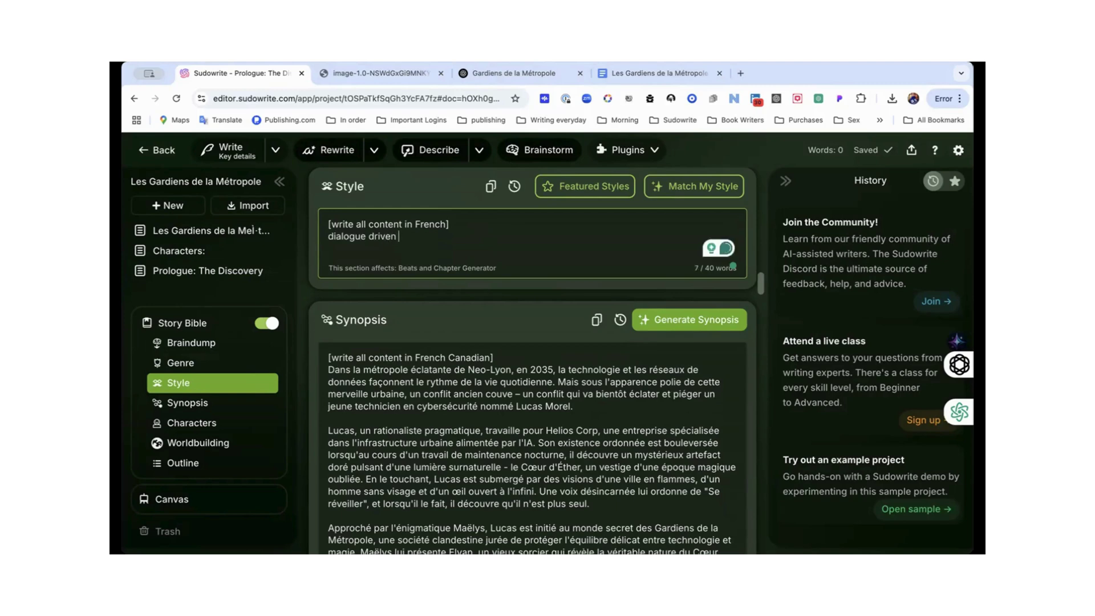
pyautogui.write('Holl')
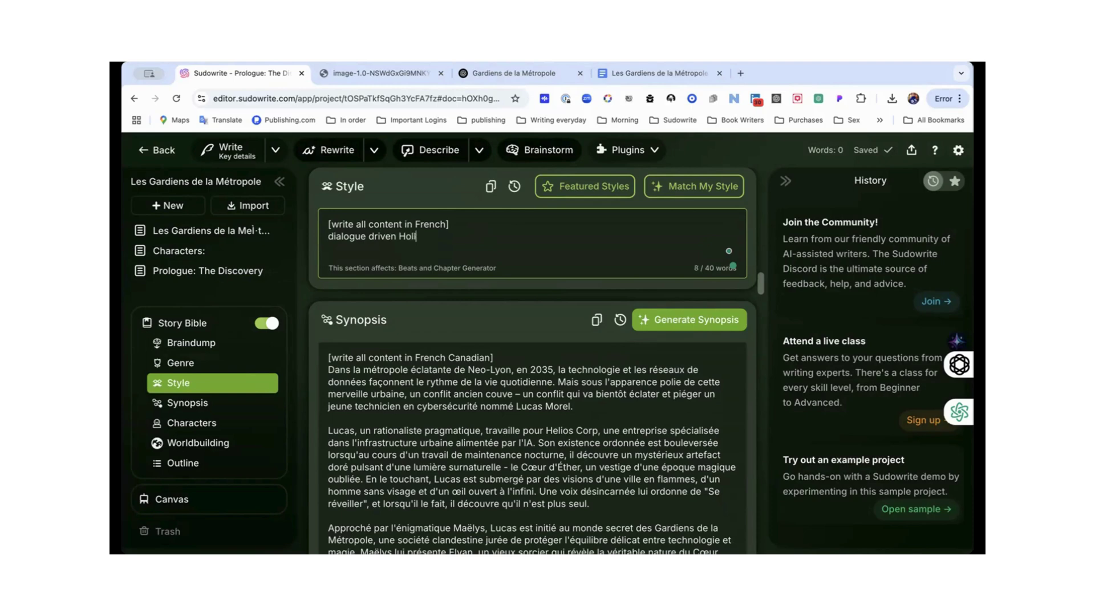
pyautogui.write('ywood style')
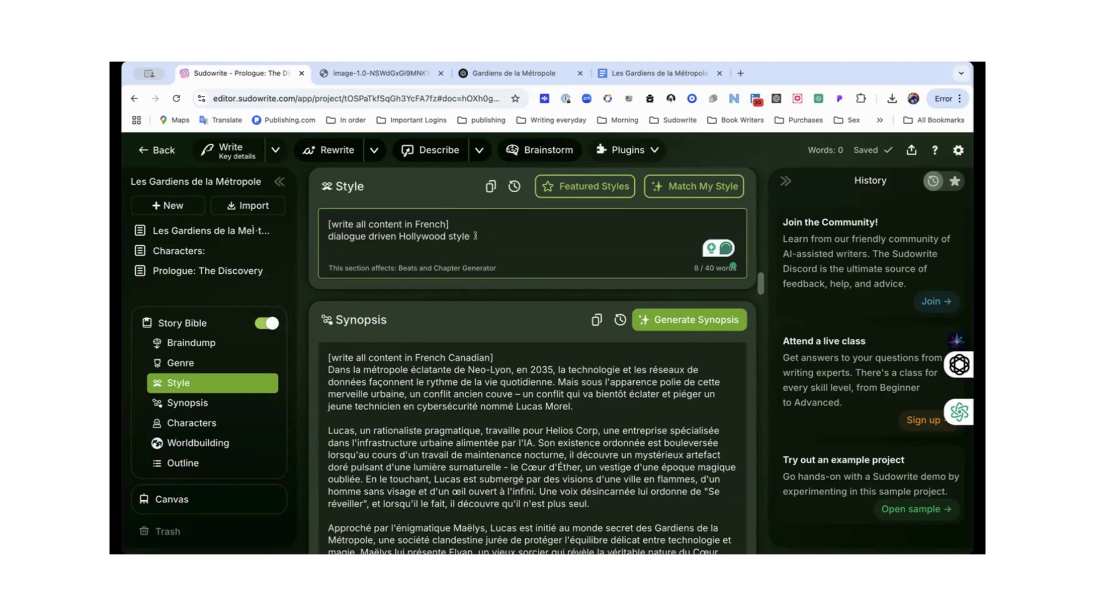
pyautogui.write('.')
pyautogui.moveTo(350, 230)
pyautogui.click(351, 270)
# - Return to the Prologue document and generate its prose from the revised beats
pyautogui.click(246, 272)
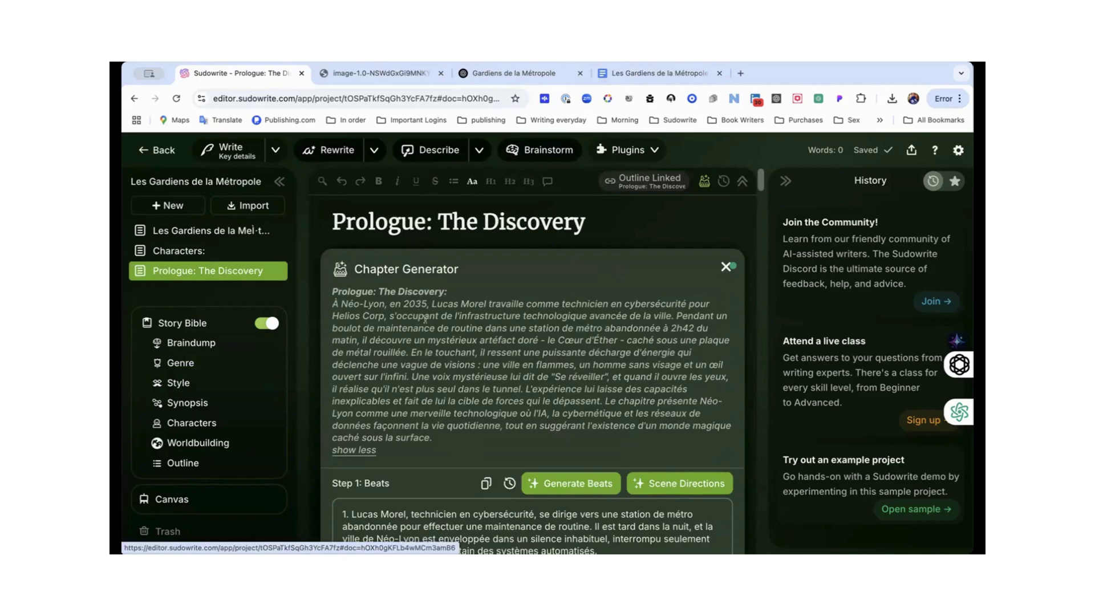
pyautogui.scroll(-15, 425, 319)
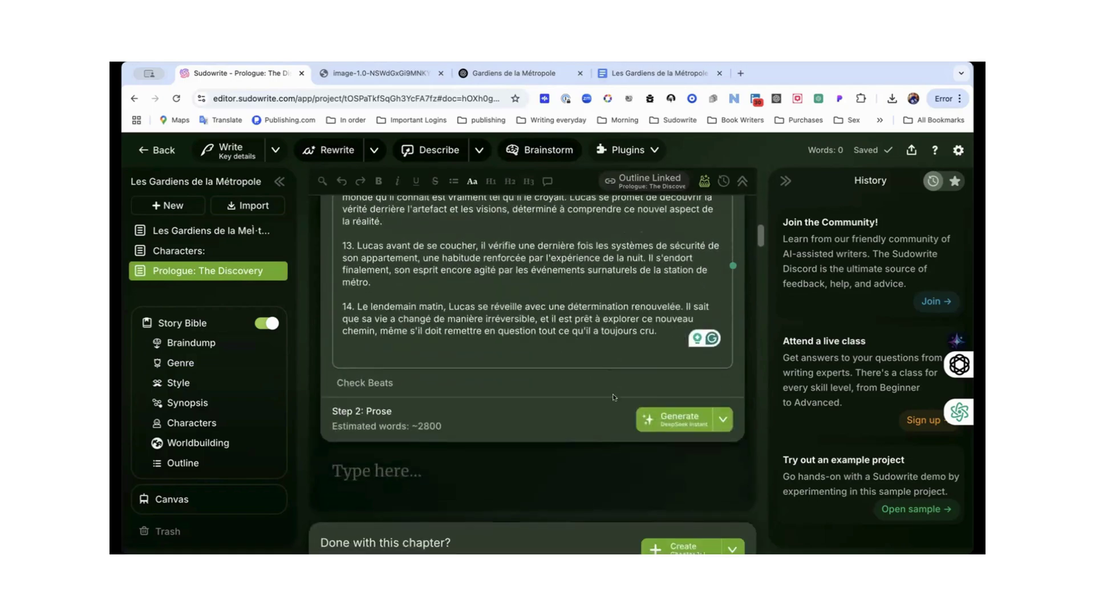
pyautogui.click(673, 418)
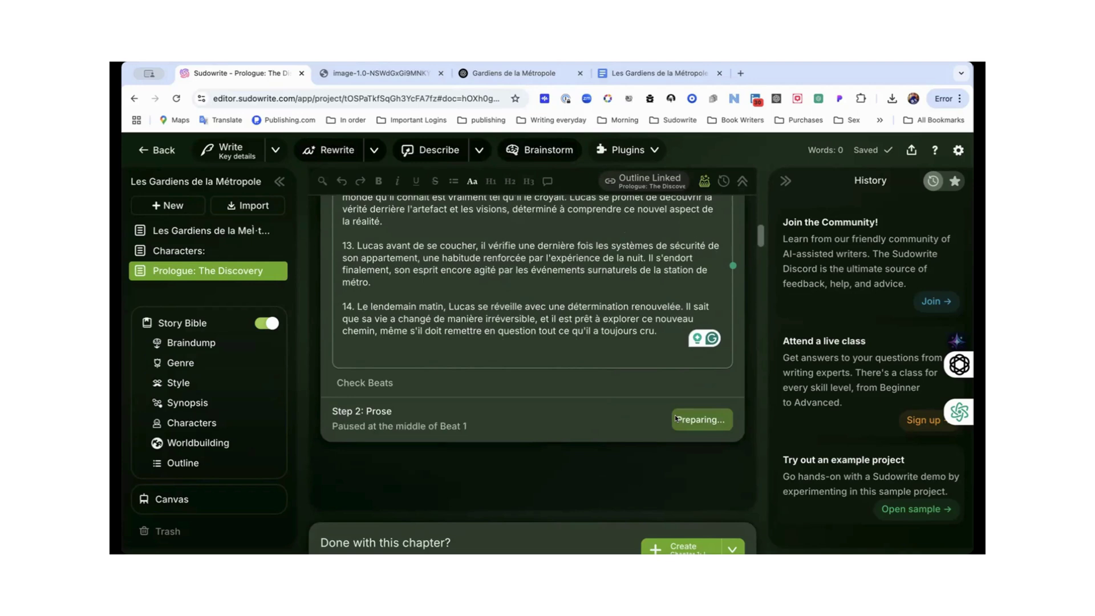
# - Read through the generated French prose of the Prologue, checking the scenes, the voice's line "Se réveiller." and the word count
pyautogui.scroll(-3, 674, 418)
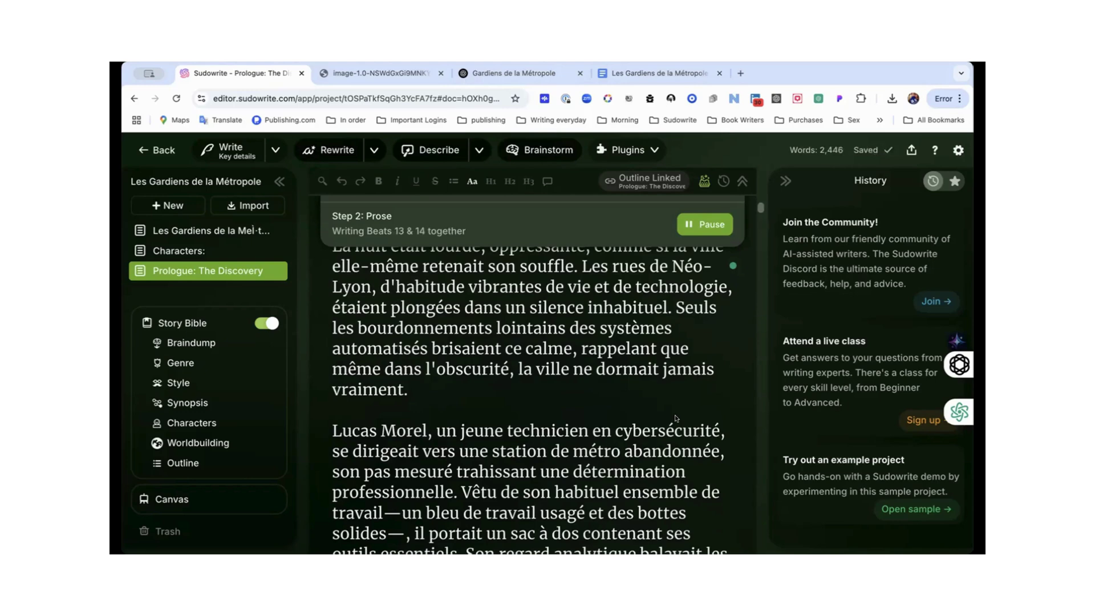
pyautogui.scroll(-5, 675, 418)
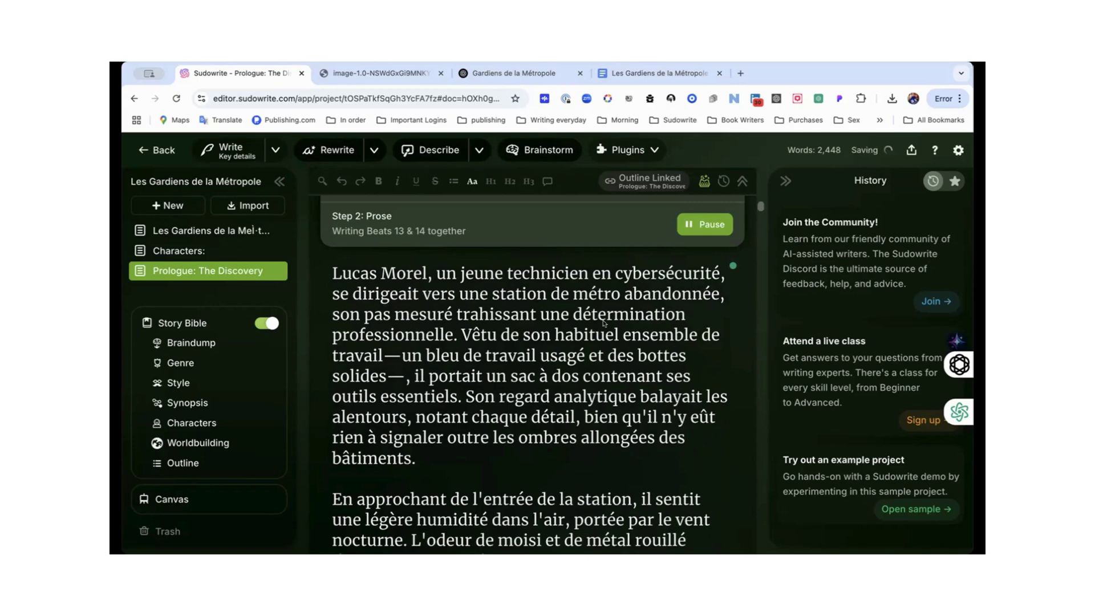
pyautogui.scroll(-10, 556, 357)
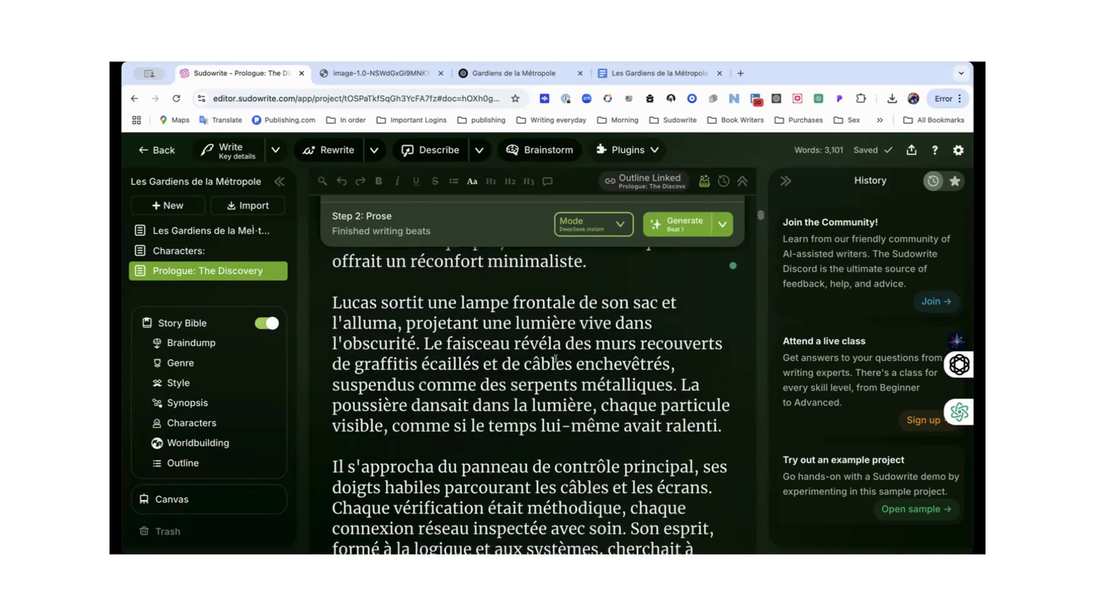
pyautogui.scroll(-10, 557, 358)
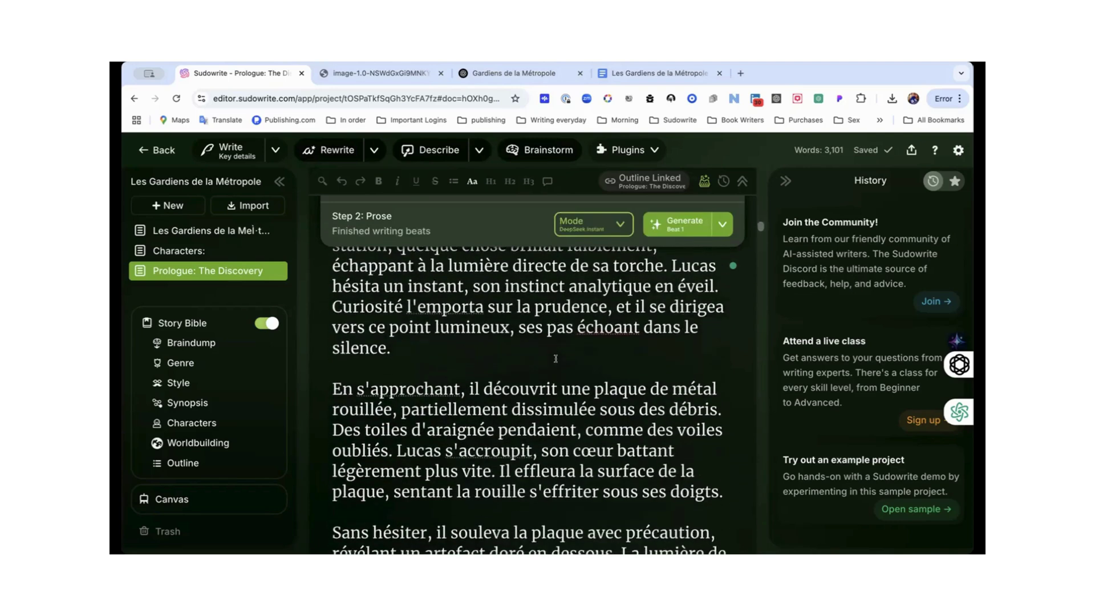
pyautogui.scroll(-10, 556, 358)
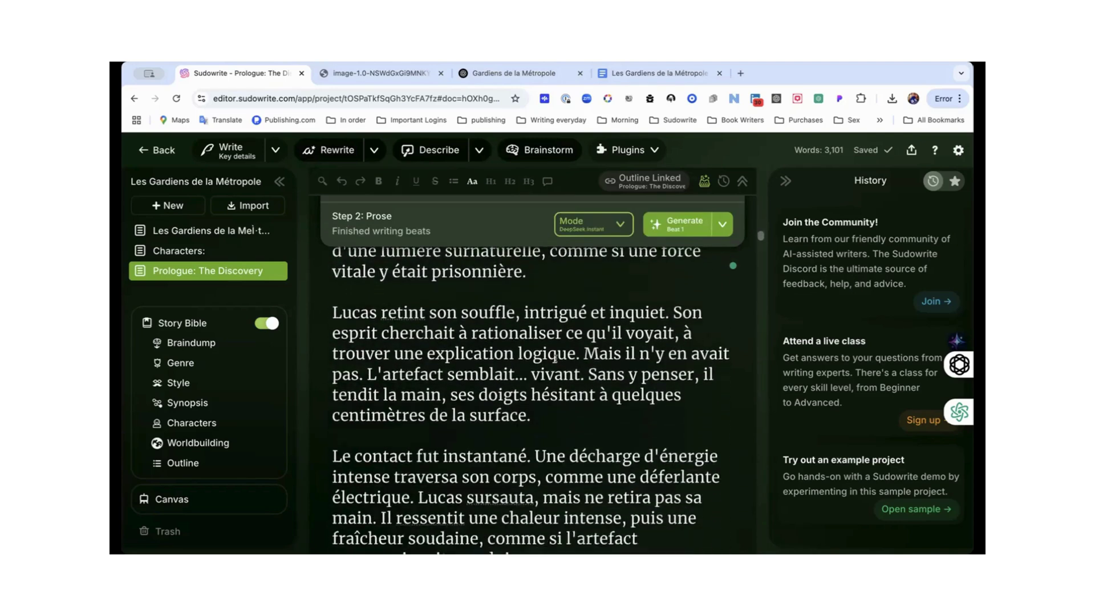
pyautogui.scroll(-10, 556, 357)
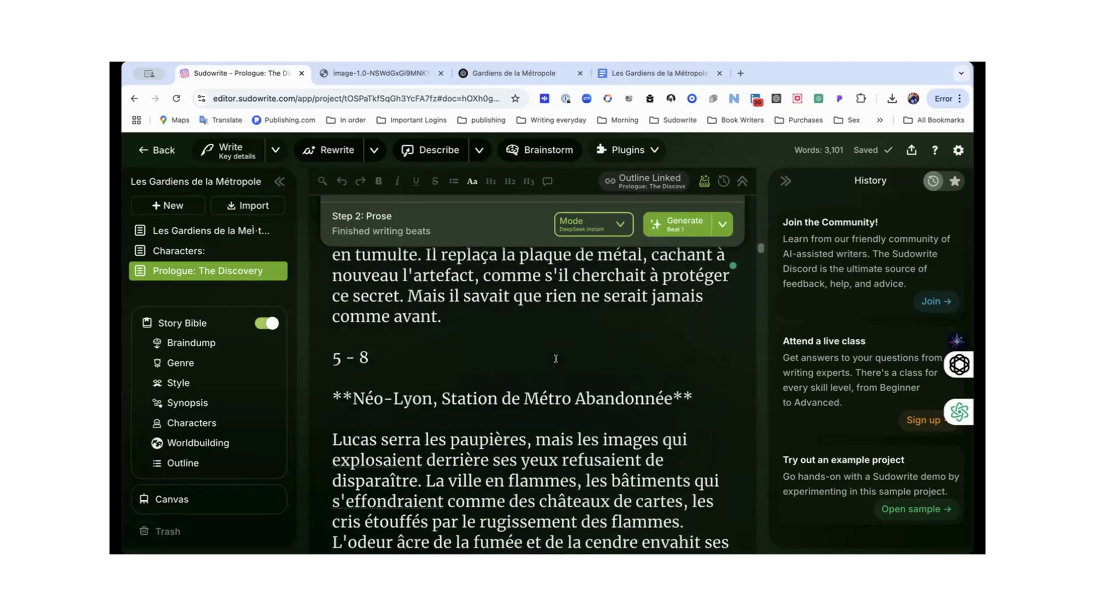
pyautogui.scroll(-10, 556, 358)
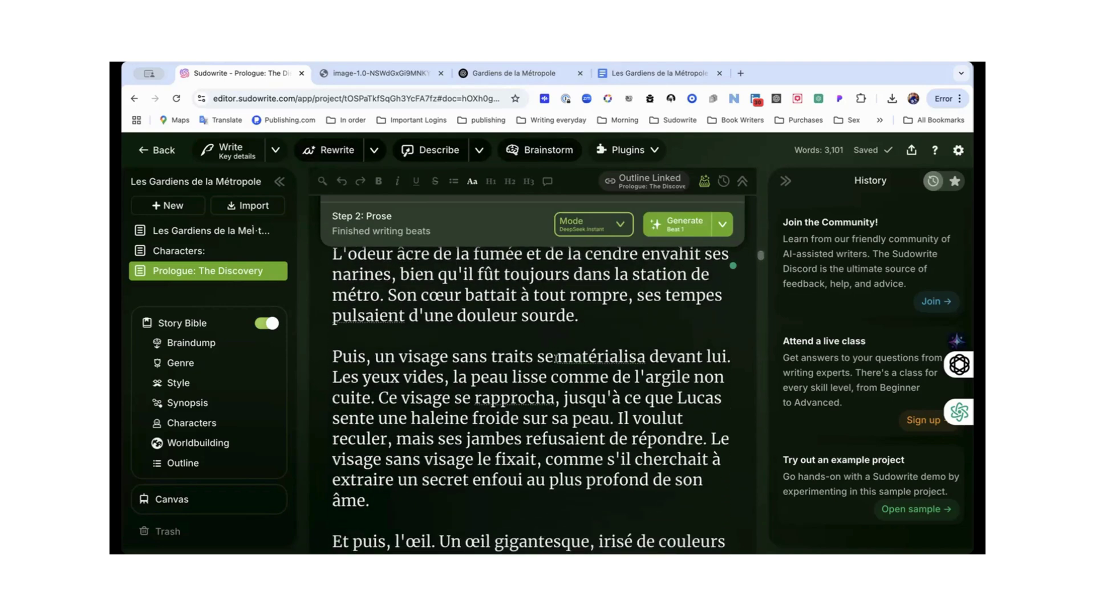
pyautogui.scroll(-2, 556, 359)
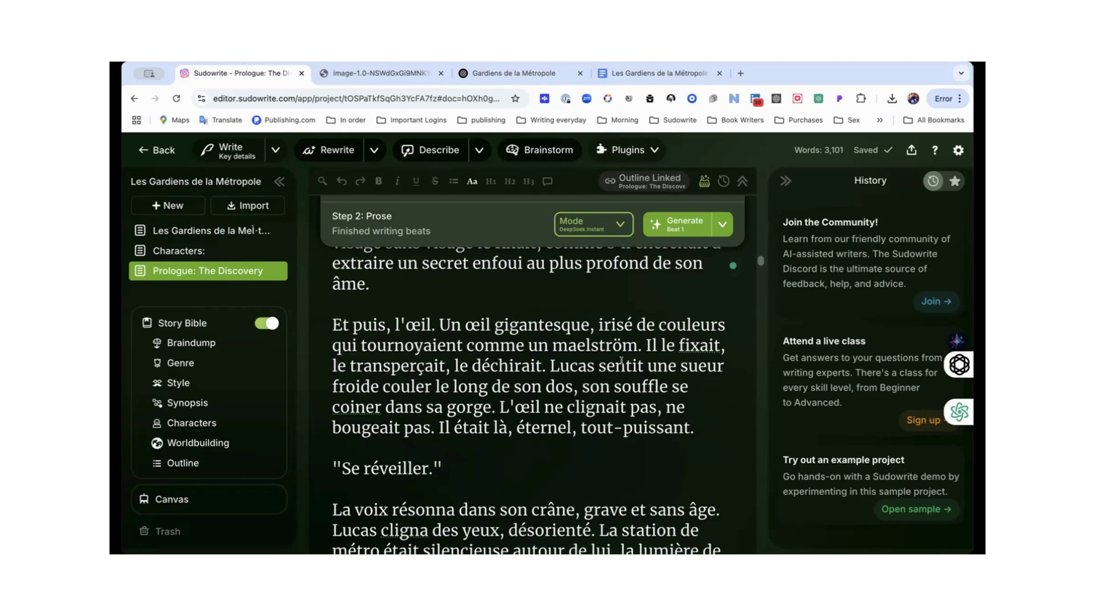
pyautogui.scroll(-4, 621, 359)
pyautogui.moveTo(331, 370); pyautogui.dragTo(464, 370)
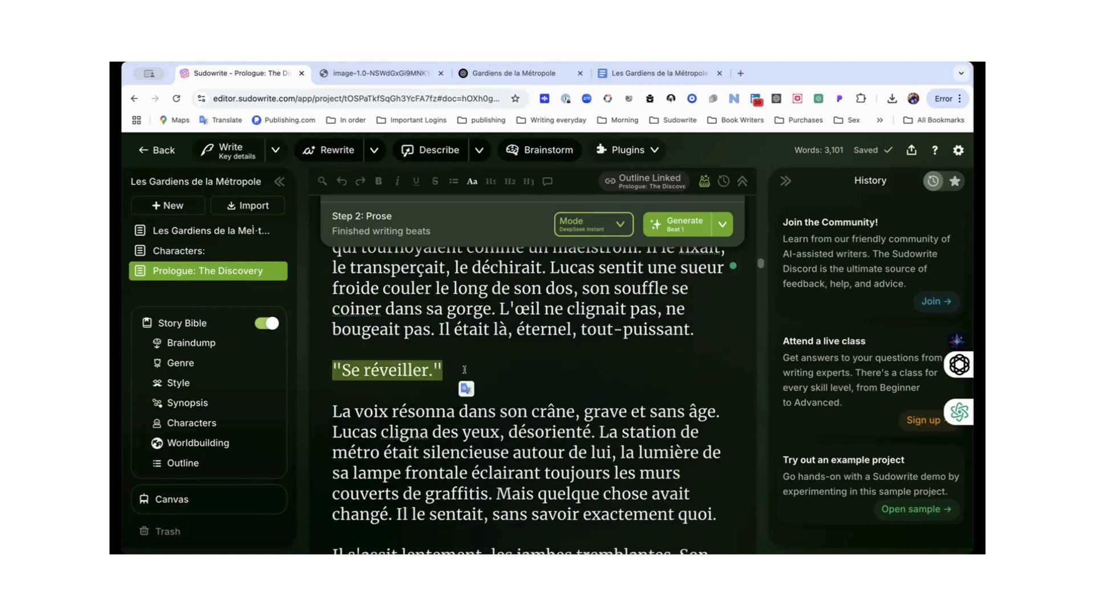
pyautogui.click(464, 370)
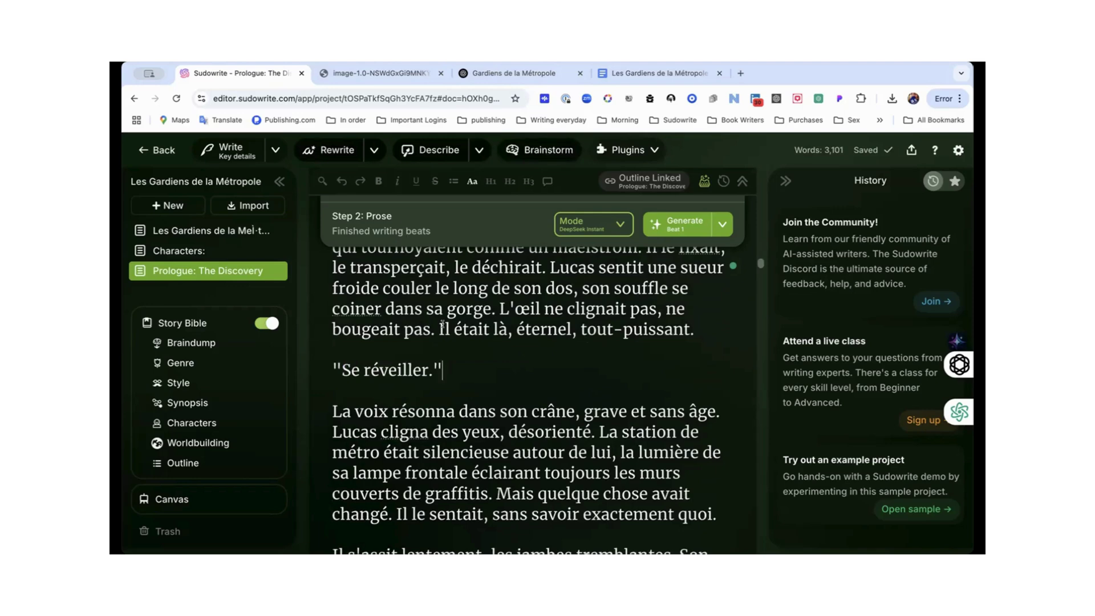
pyautogui.scroll(-20, 443, 325)
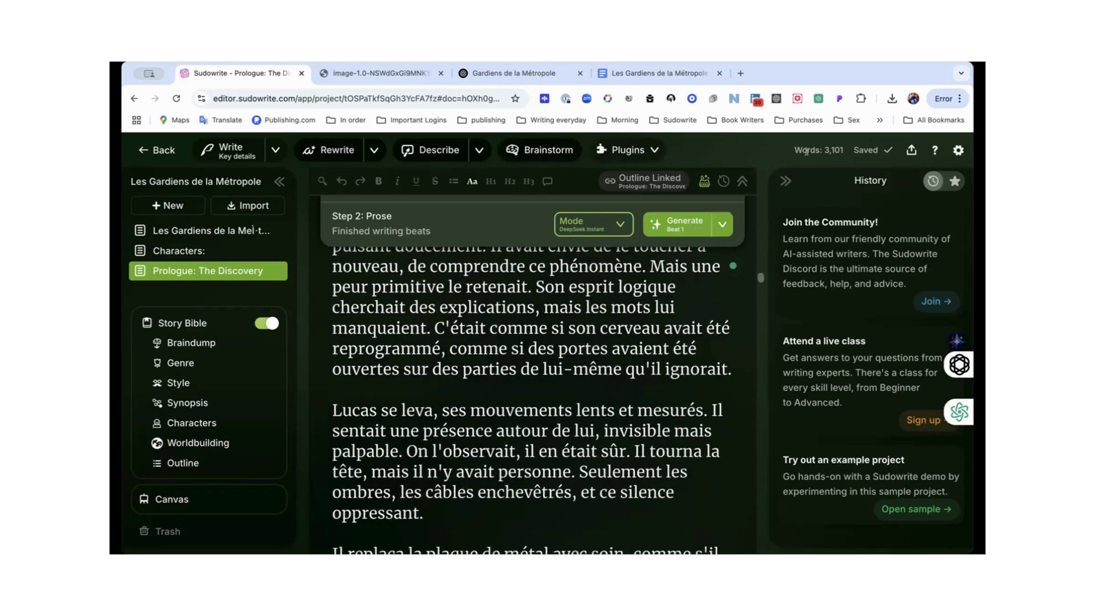
pyautogui.scroll(-3, 565, 367)
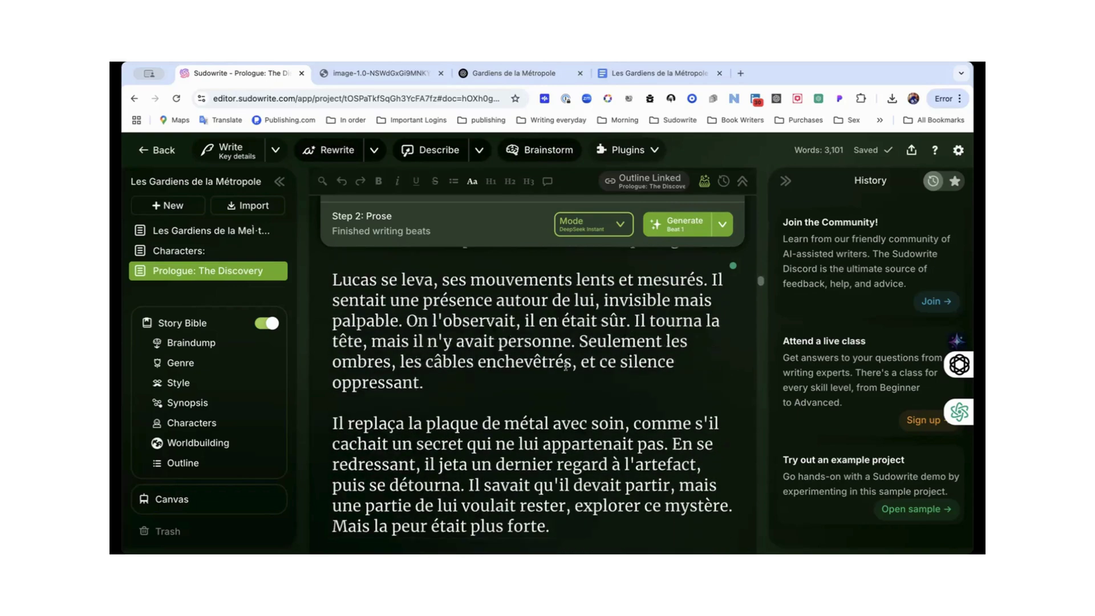
pyautogui.scroll(-1, 565, 366)
# - Show the account's recent activity to check how many credits the prose generation used
pyautogui.click(959, 150)
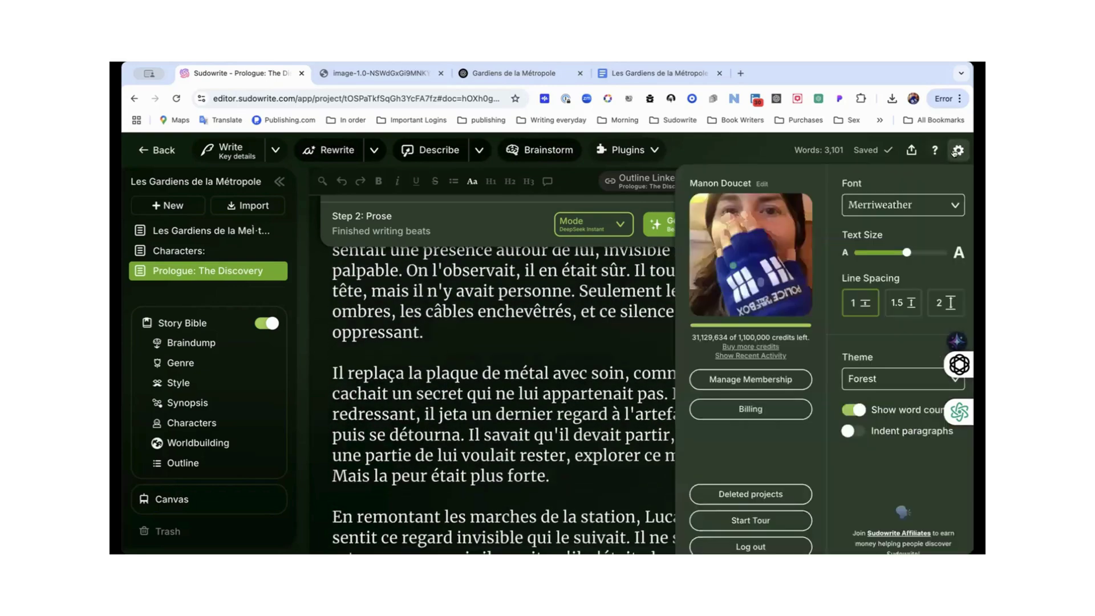
pyautogui.click(763, 356)
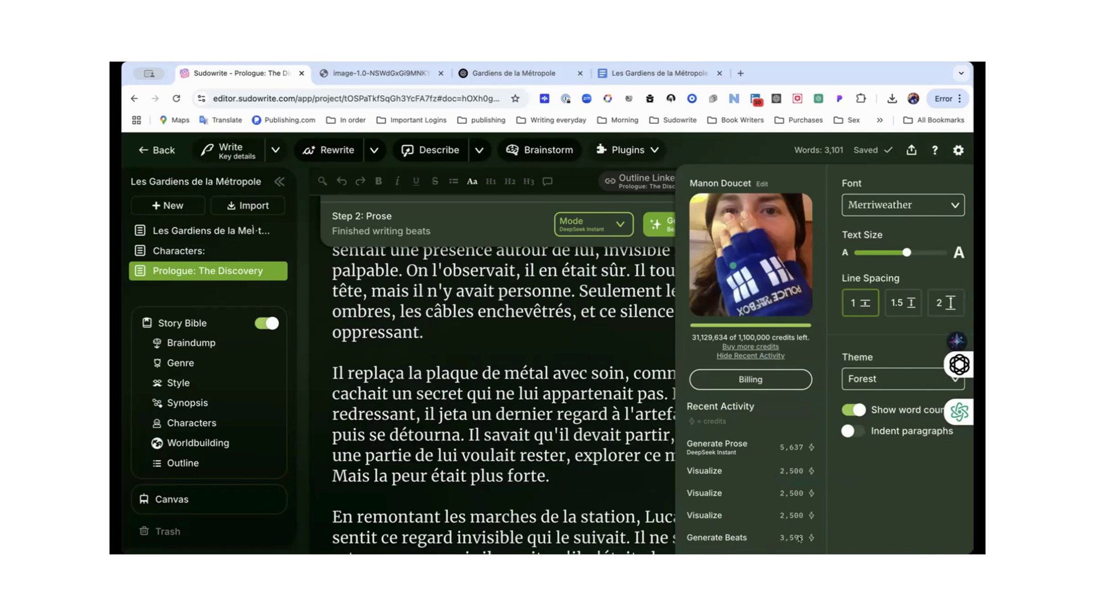
# - Close the account details and read on through the Prologue's French prose, examining the scene in Lucas Morel's apartment
pyautogui.click(610, 409)
pyautogui.scroll(-5, 609, 409)
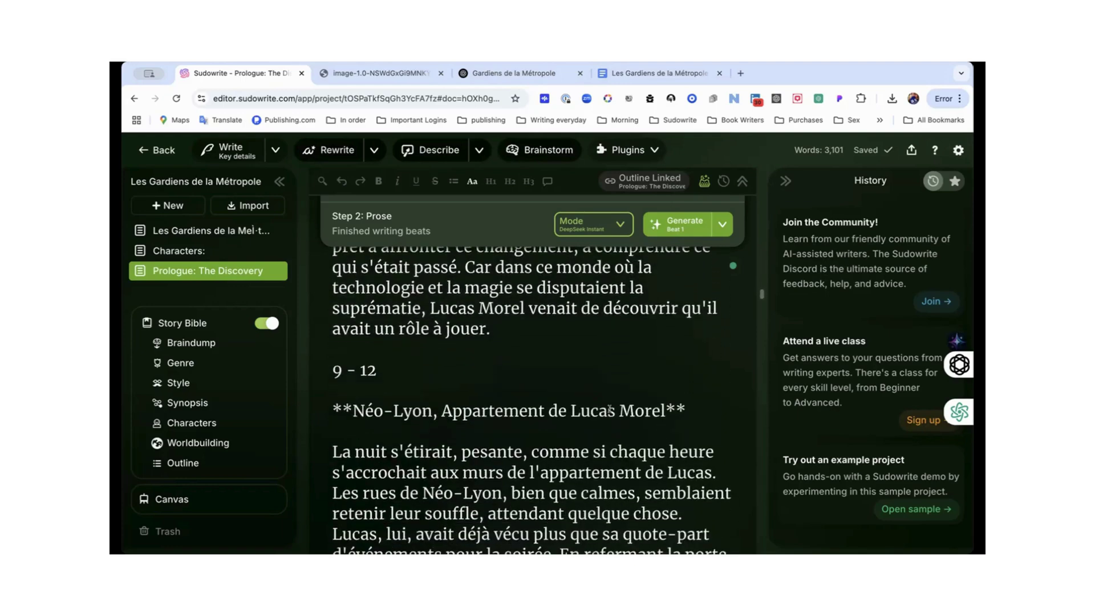
pyautogui.scroll(-10, 610, 408)
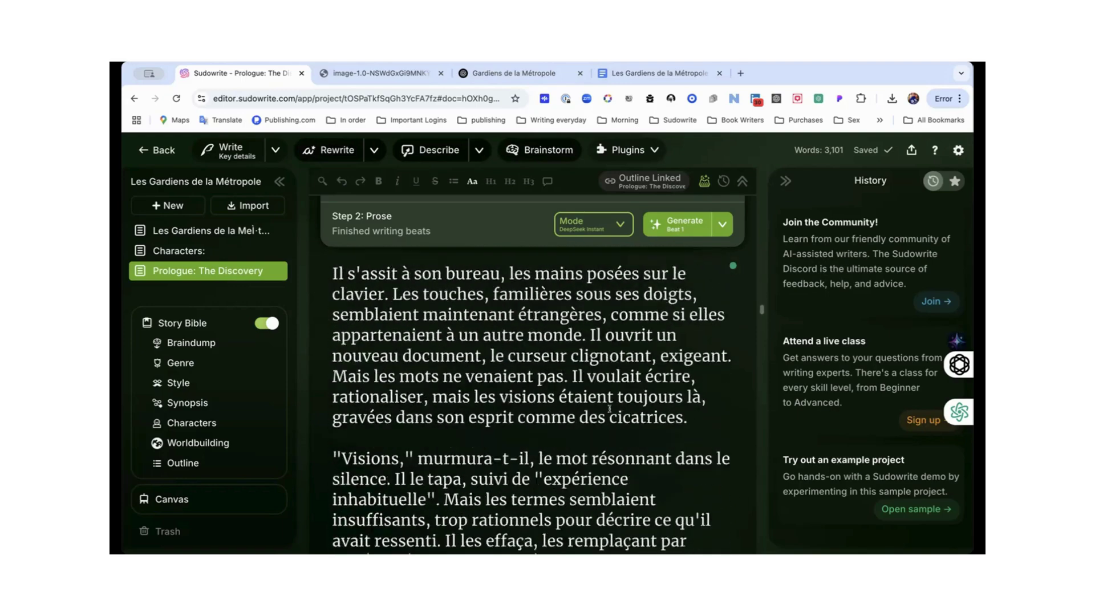
pyautogui.scroll(-10, 610, 409)
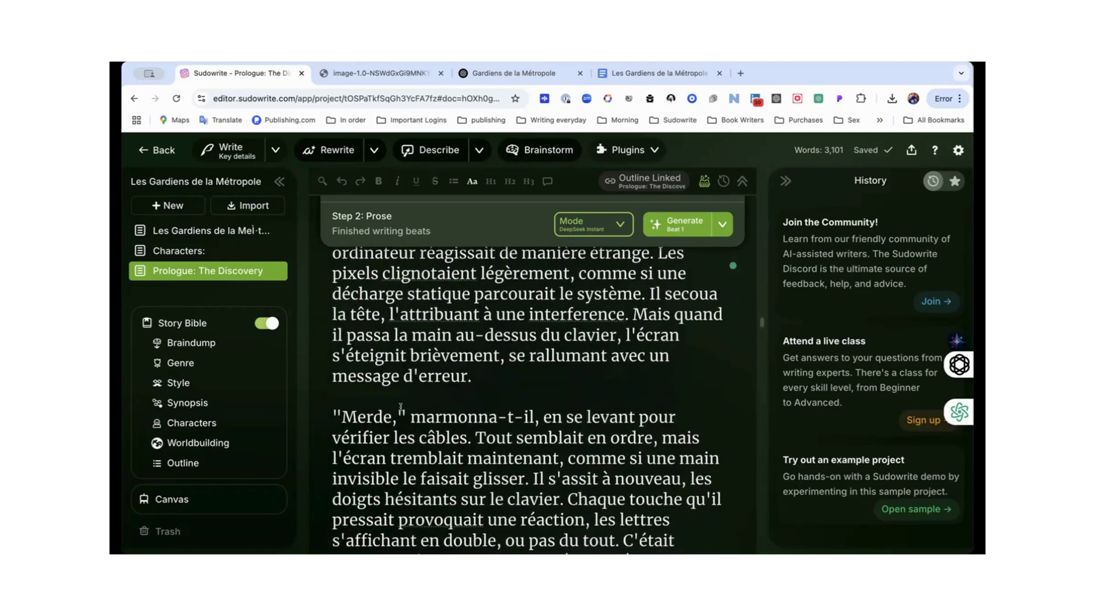
pyautogui.scroll(-5, 367, 412)
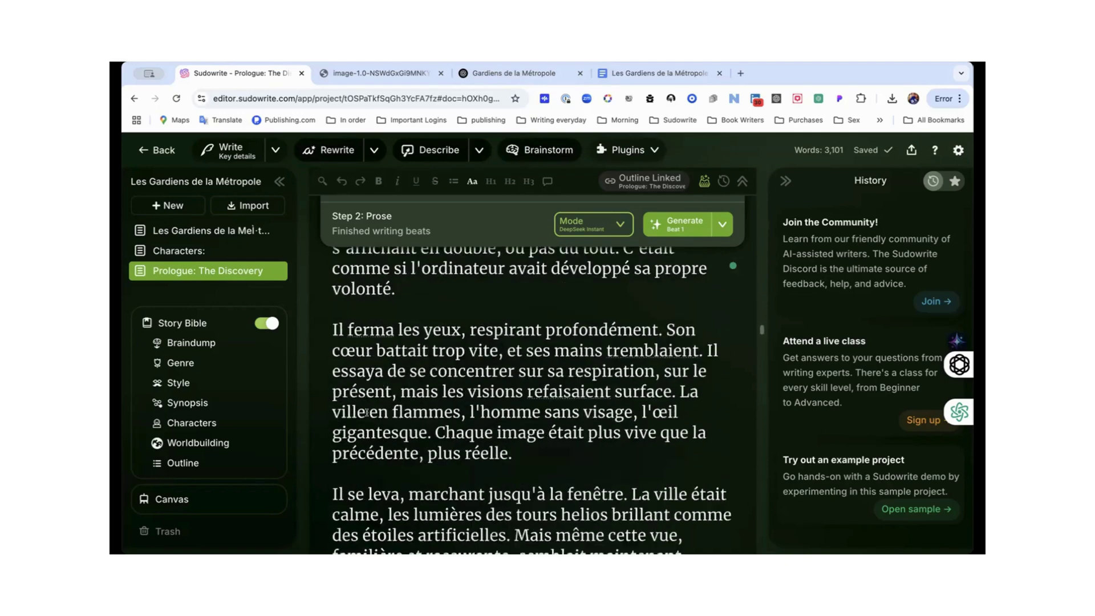
pyautogui.scroll(-10, 367, 412)
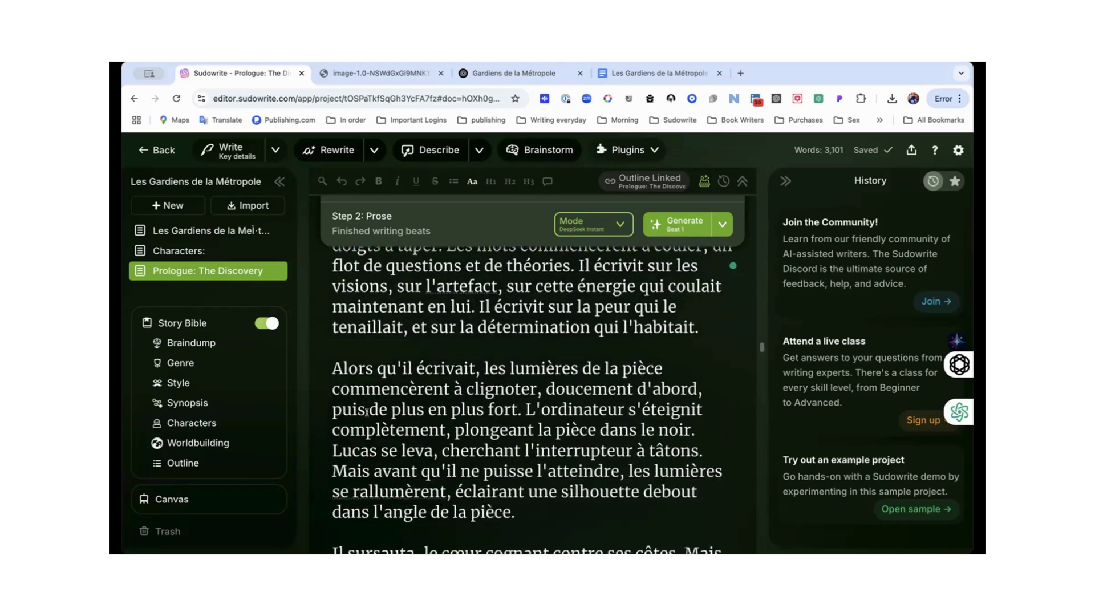
pyautogui.scroll(-4, 366, 412)
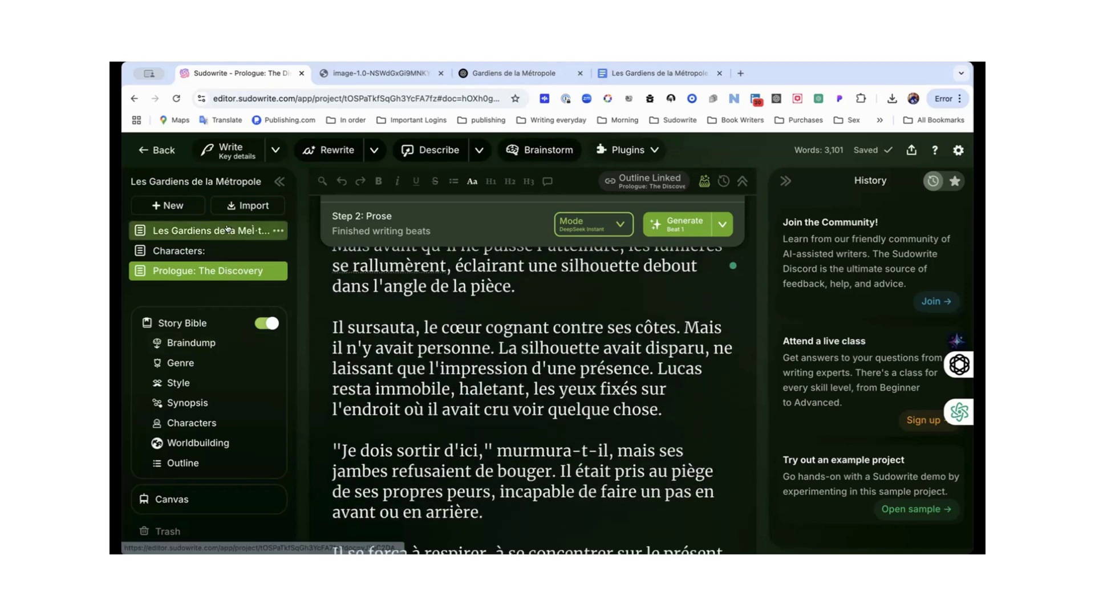